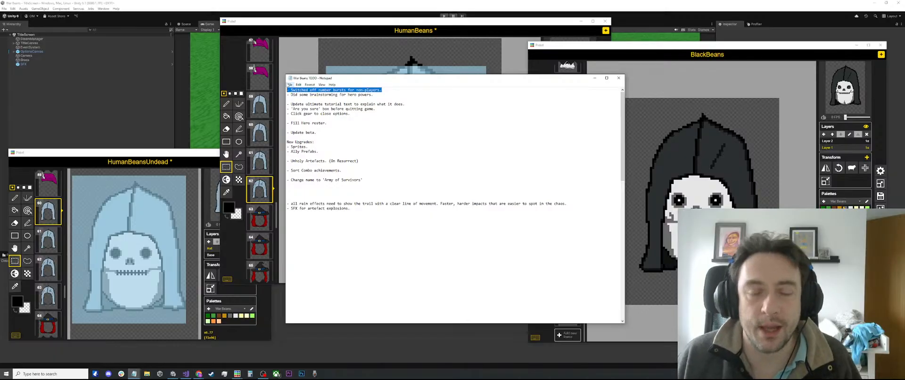
Delete the finished notes about number bursts for non-players and hero power brainstorming from the to-do list and save the file.
click(376, 98)
drag(397, 89, 227, 76)
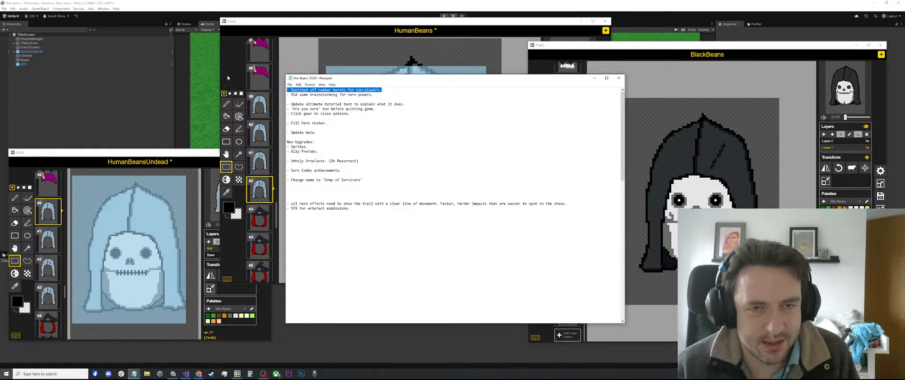
key(Delete)
key(Delete)
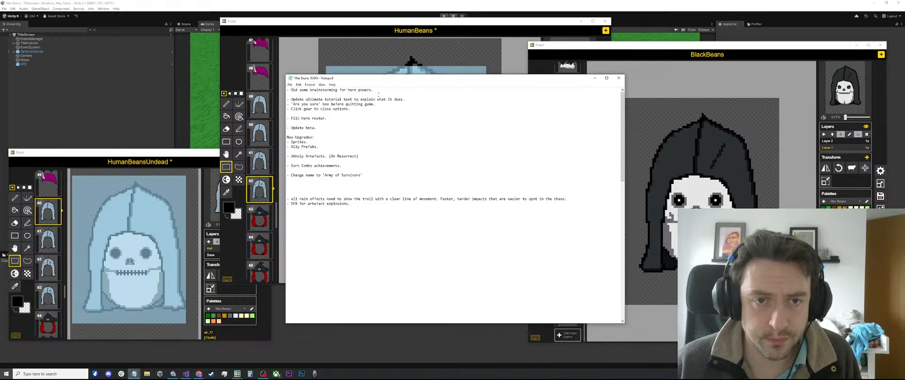
drag(378, 91, 222, 87)
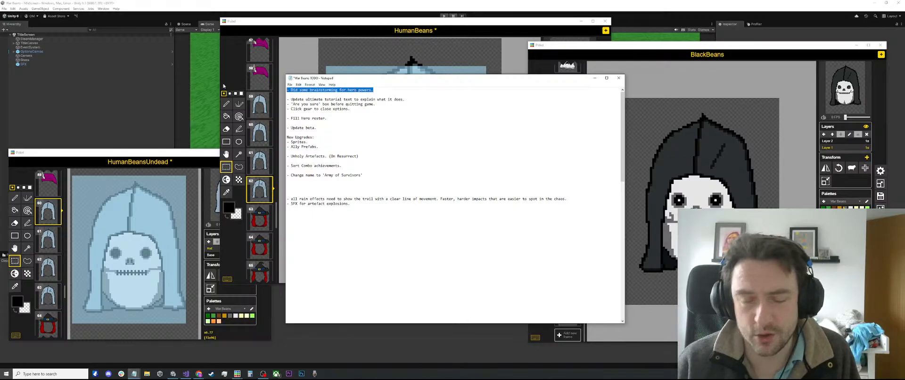
key(Delete)
key(Delete)
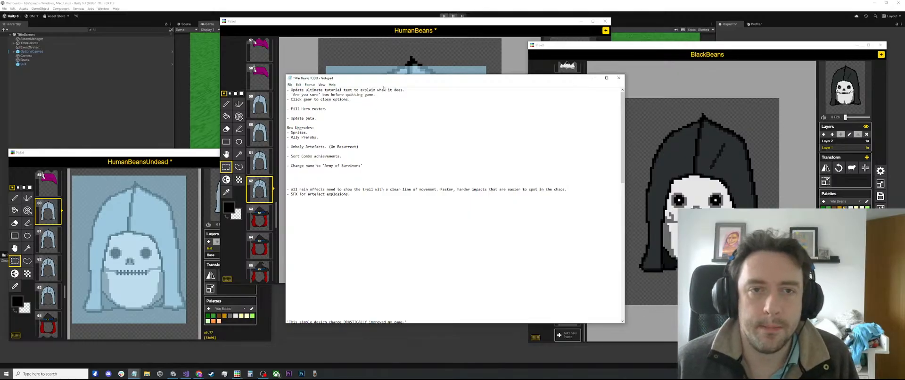
key(ctrl+s)
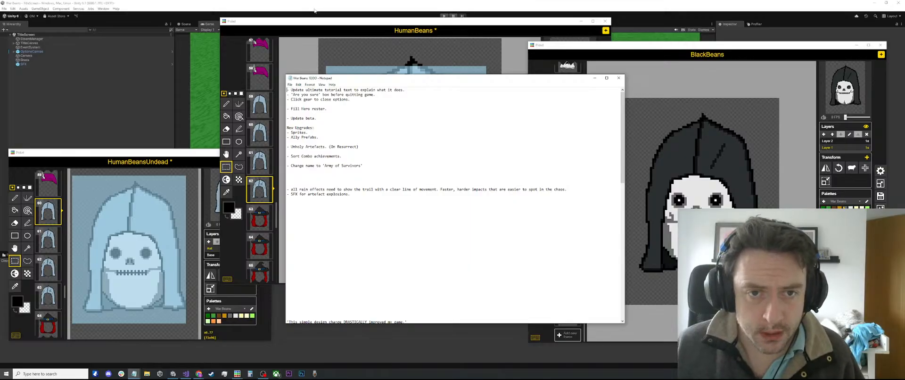
Bring the HumanBeansUndead, HumanBeans and BlackBeans Piskel windows up in front of the Unity editor.
click(255, 2)
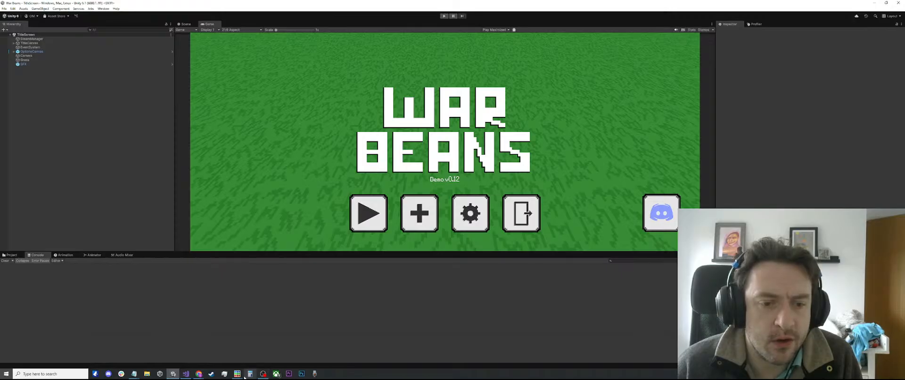
mouse_move(238, 375)
click(219, 356)
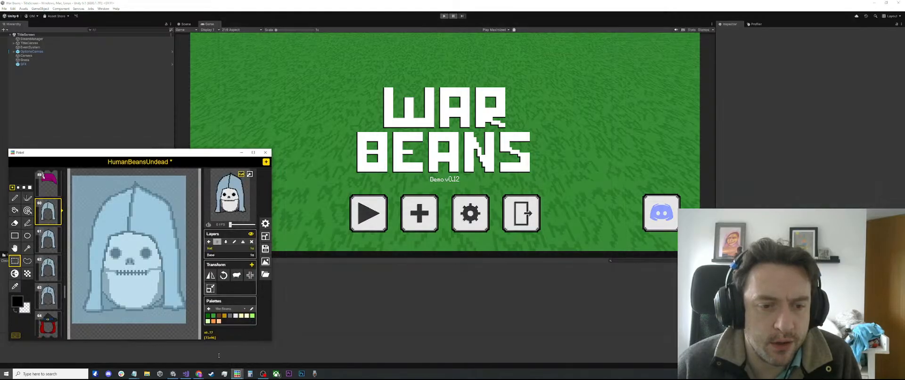
click(251, 351)
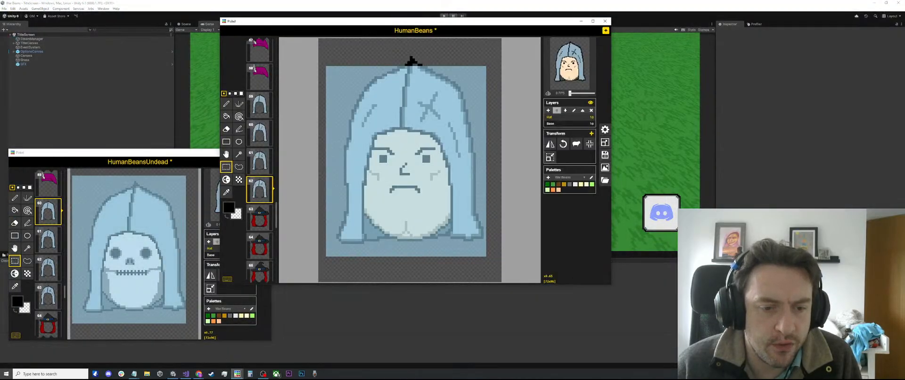
click(268, 352)
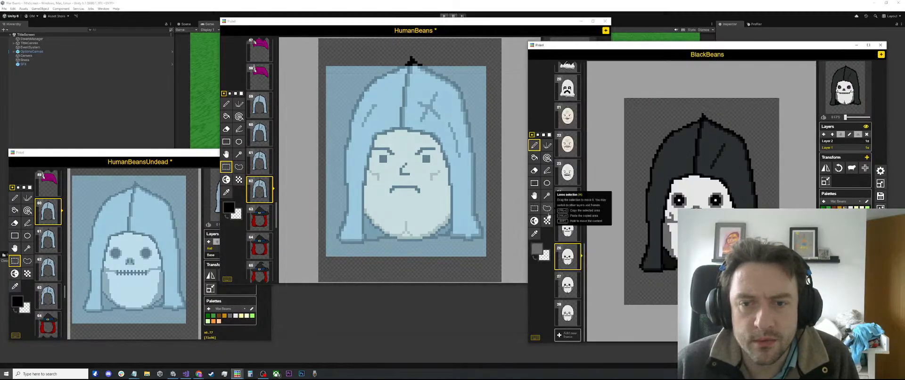
Examine the existing undead faces in BlackBeans frames 24, 27 and 28.
mouse_move(576, 254)
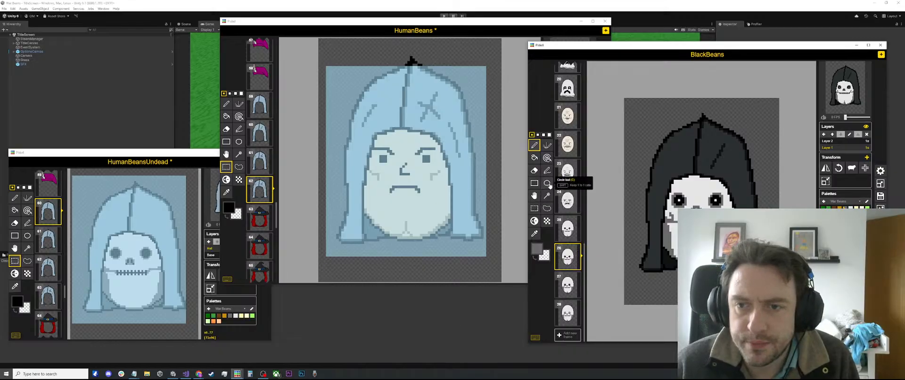
scroll(568, 235, up, 1)
click(568, 228)
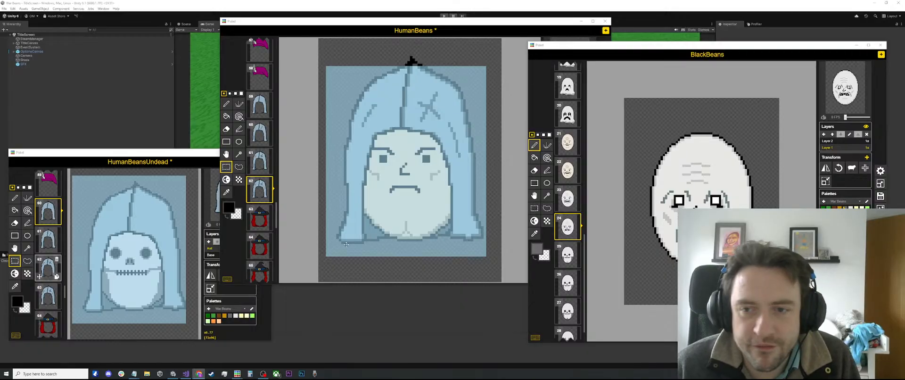
scroll(568, 283, down, 1)
click(569, 285)
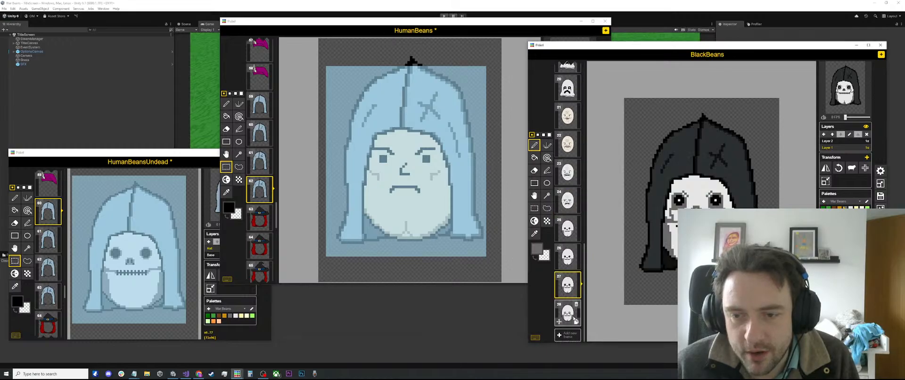
click(568, 314)
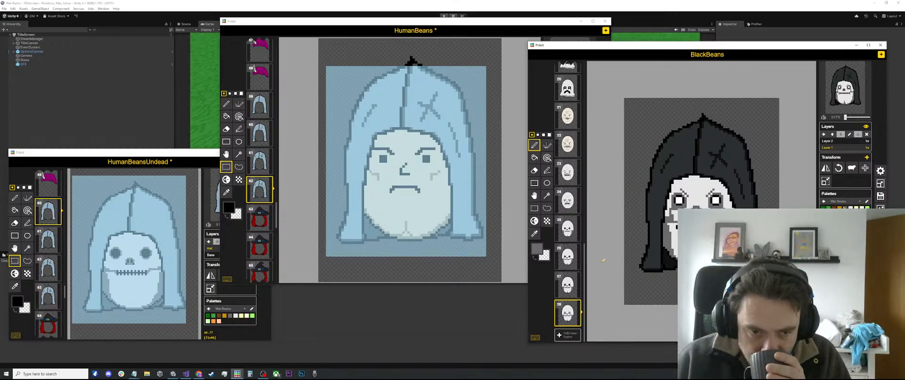
Add a new frame at the end of BlackBeans and copy the Base layer face from HumanBeans frame 3 into it.
click(572, 333)
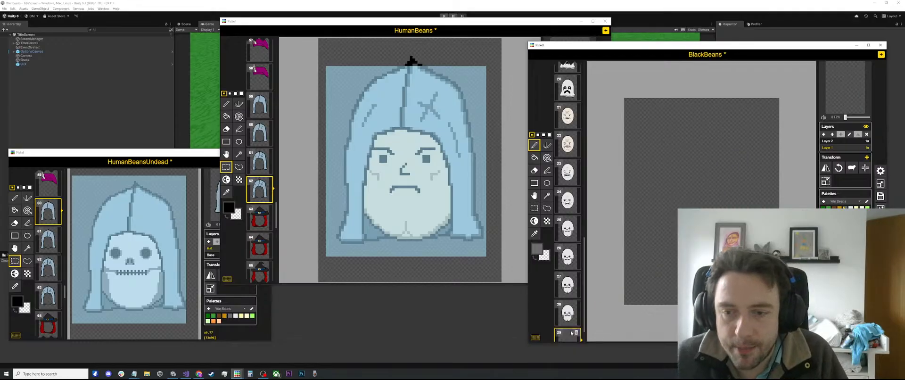
scroll(250, 125, up, 15)
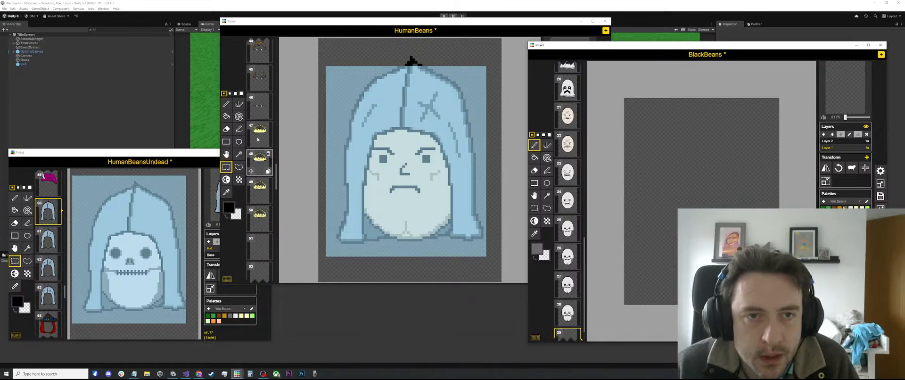
scroll(257, 126, up, 12)
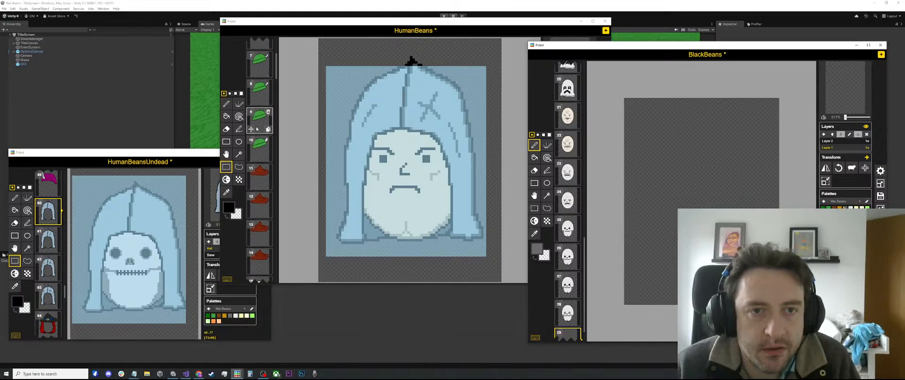
click(446, 26)
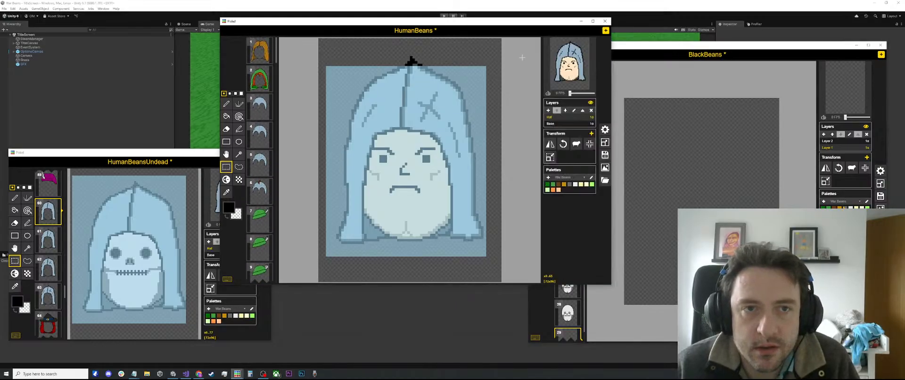
click(560, 124)
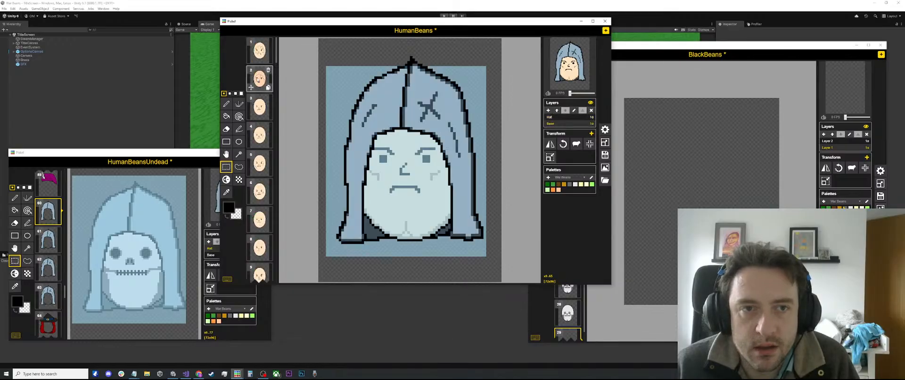
click(259, 106)
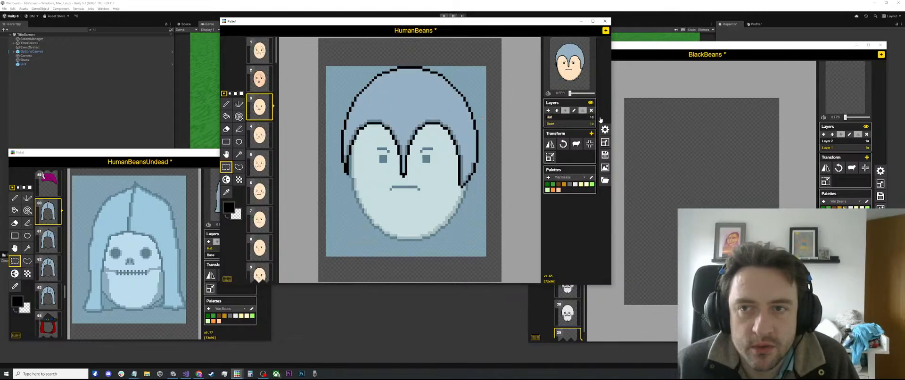
click(645, 46)
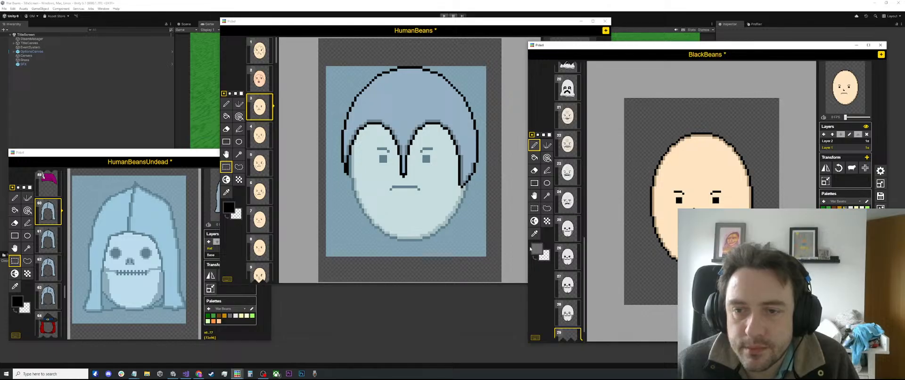
Sample the pale skin colour from BlackBeans frame 24 and fill the new face in frame 29 with it.
scroll(575, 245, down, 2)
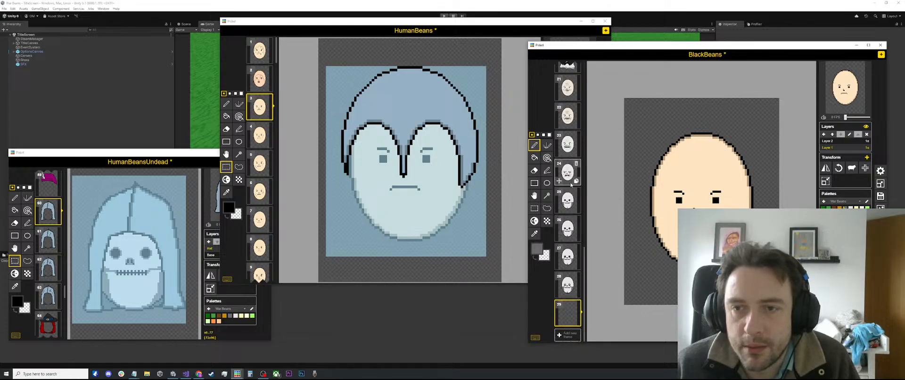
click(573, 120)
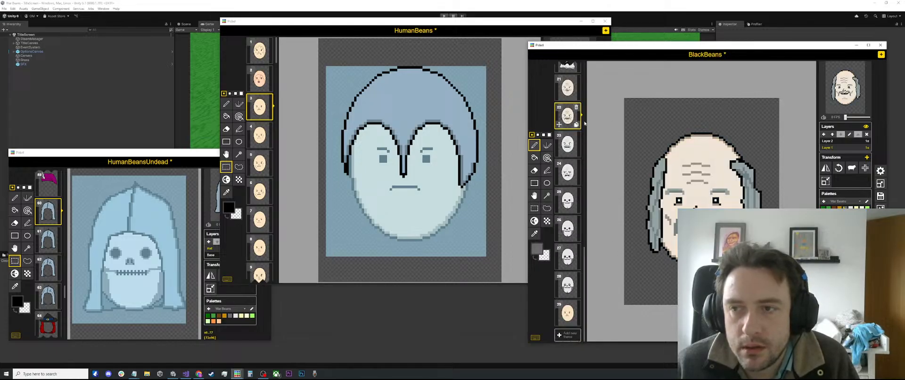
click(568, 173)
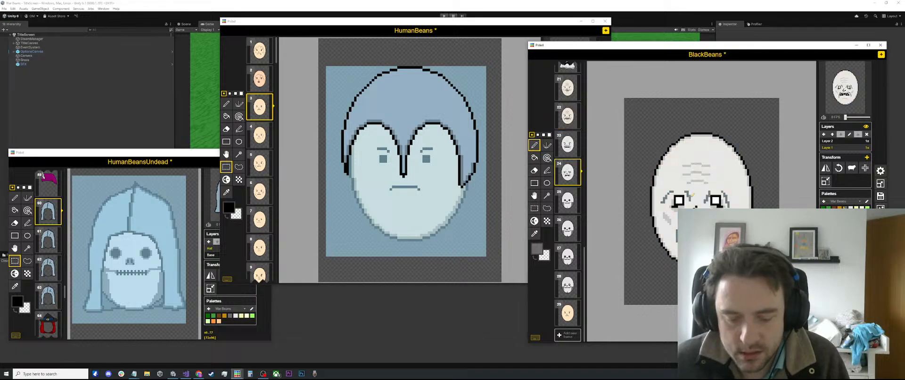
click(534, 233)
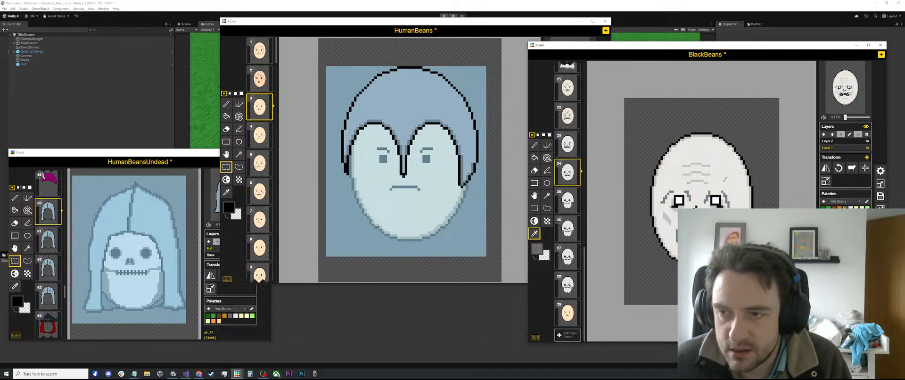
click(568, 313)
click(534, 158)
click(701, 168)
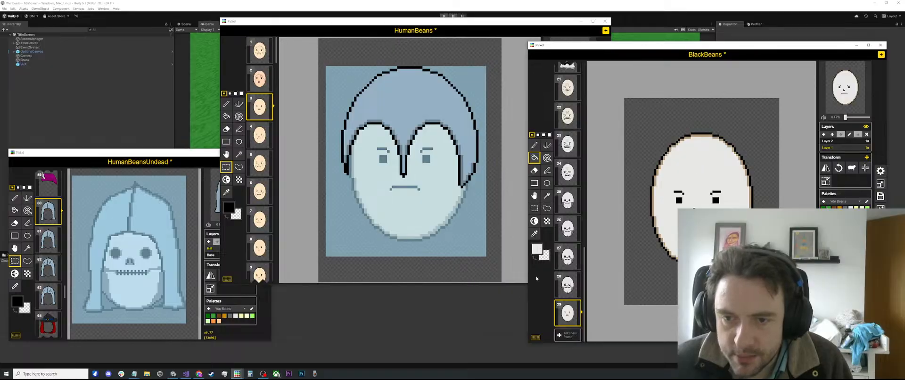
Recolour the skin-toned edge shading around the face in frame 29 to a mid grey, darkening the grey once.
click(538, 249)
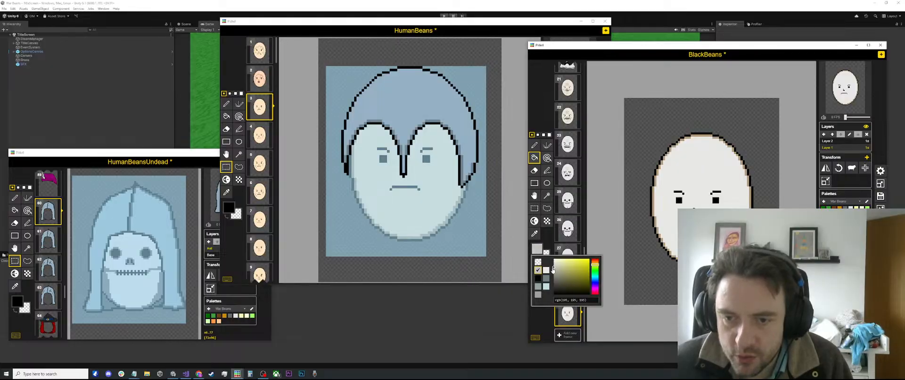
click(547, 277)
click(547, 157)
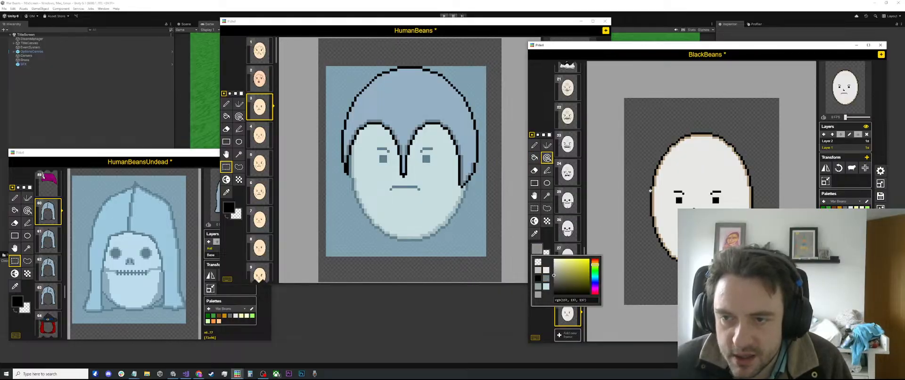
click(652, 194)
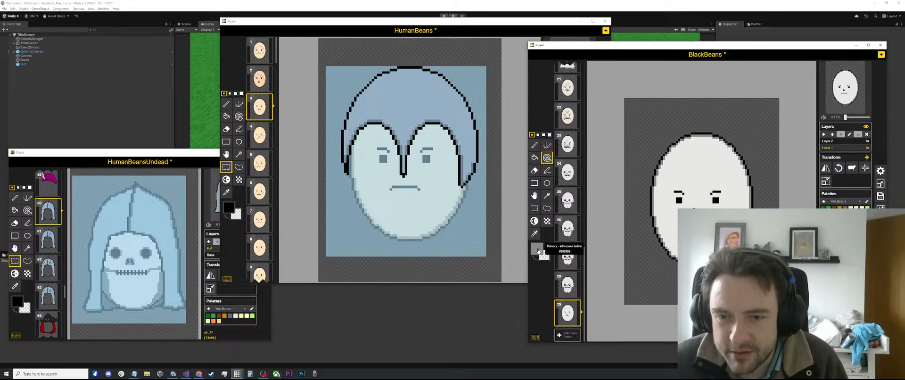
click(538, 249)
click(554, 278)
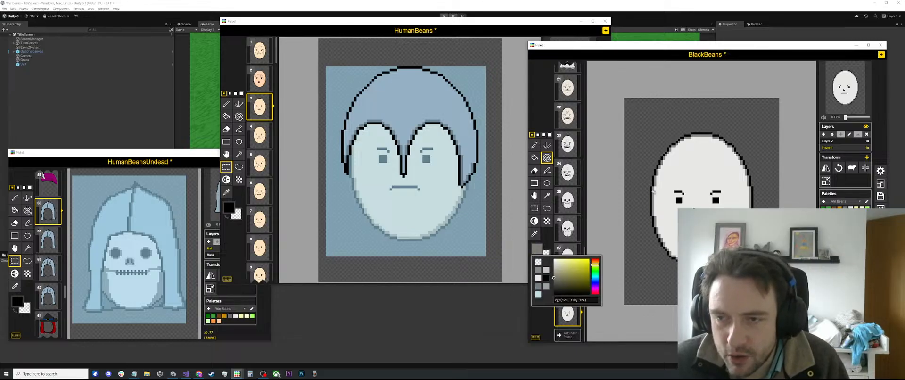
click(652, 192)
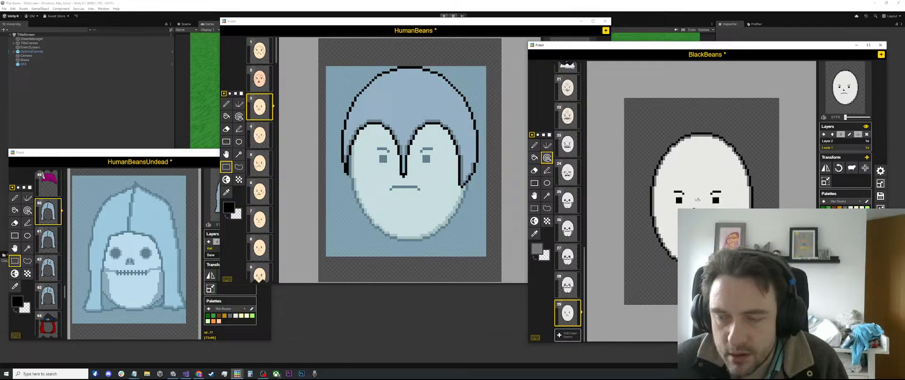
Sample the white of the eye from BlackBeans frame 28 and paint white pupils in both eyes of frame 29.
scroll(700, 203, up, 2)
scroll(693, 203, up, 1)
click(534, 146)
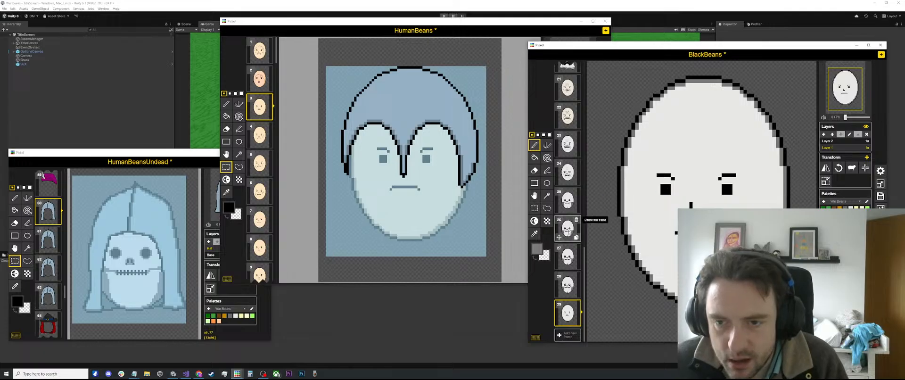
click(568, 286)
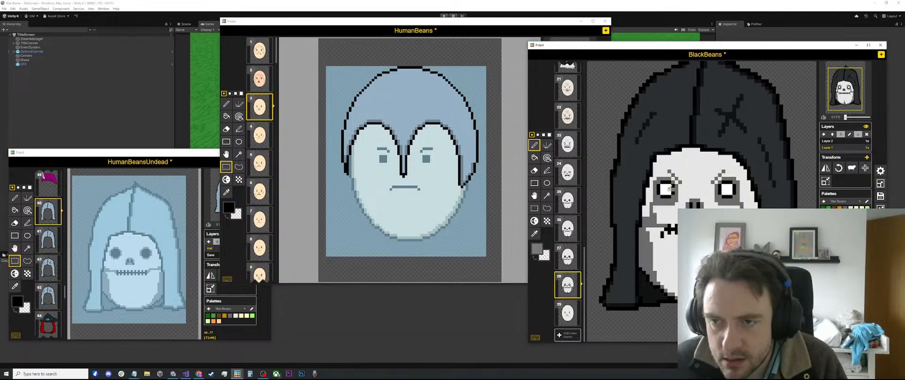
key(o)
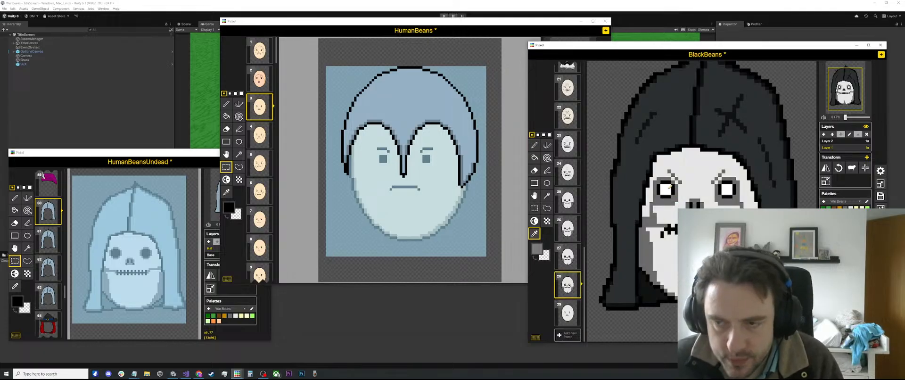
click(668, 190)
click(567, 313)
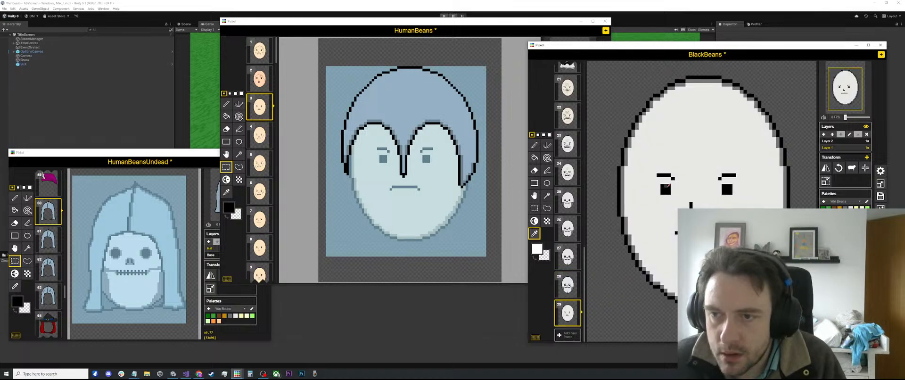
key(b)
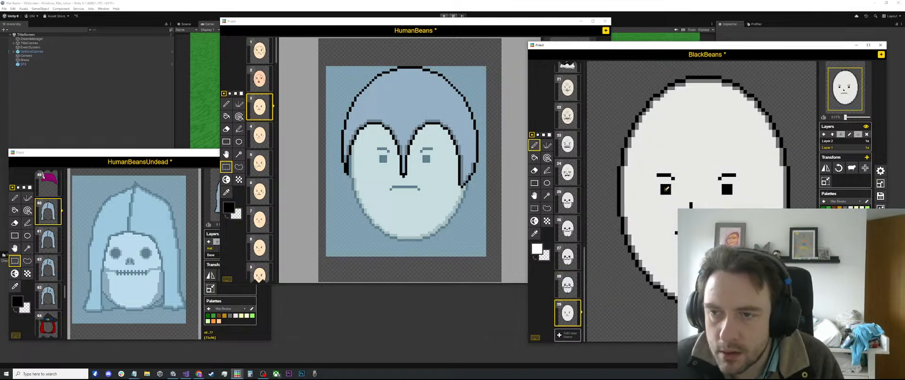
click(666, 189)
click(728, 190)
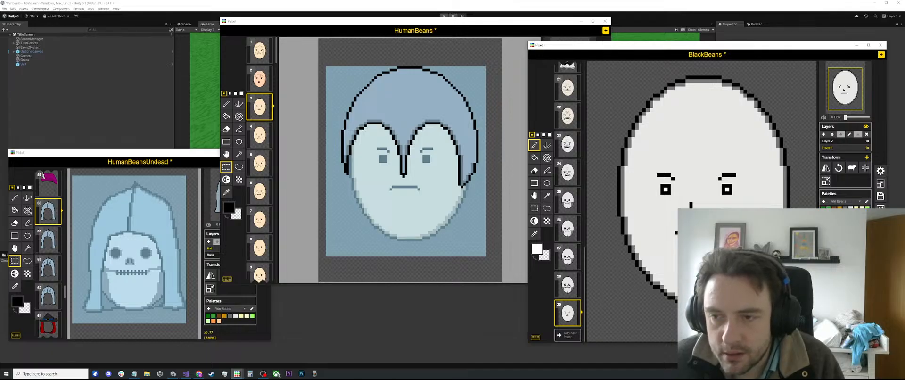
Sample the mid grey from the face's edge and paint grey shading marks on the cheeks and lower jaw in frame 29.
key(o)
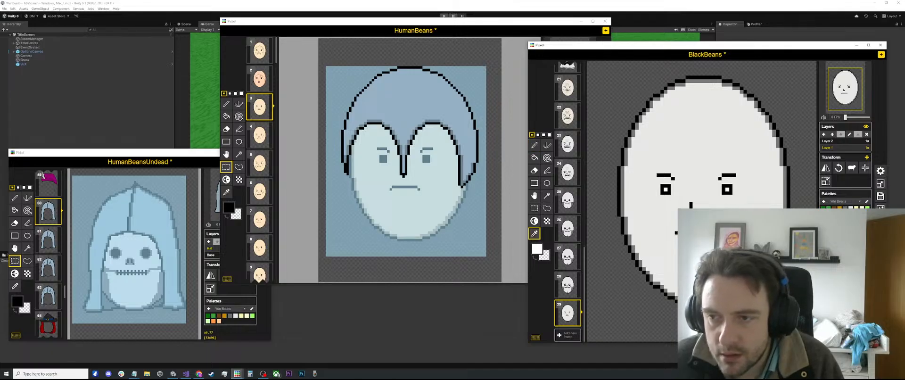
key(d)
key(p)
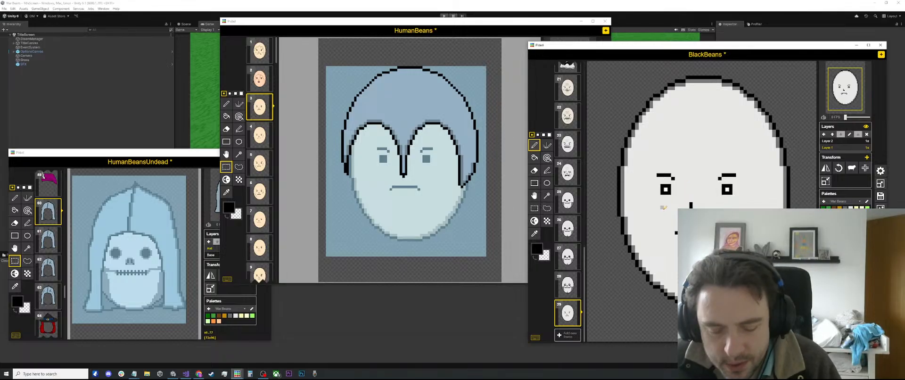
key(i)
click(623, 202)
key(p)
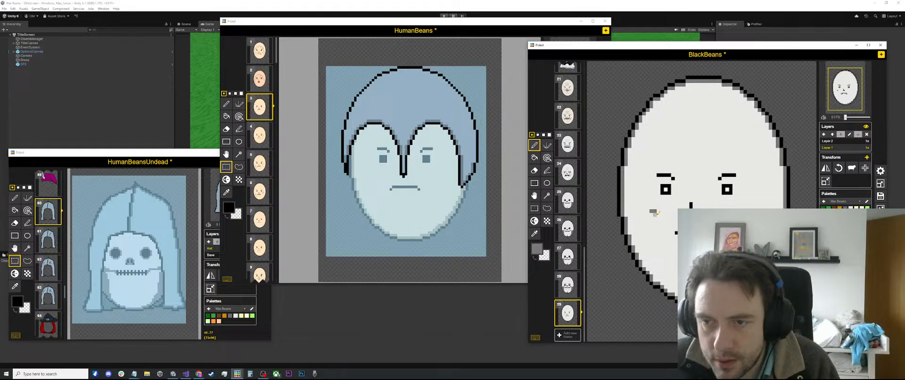
drag(656, 213, 658, 220)
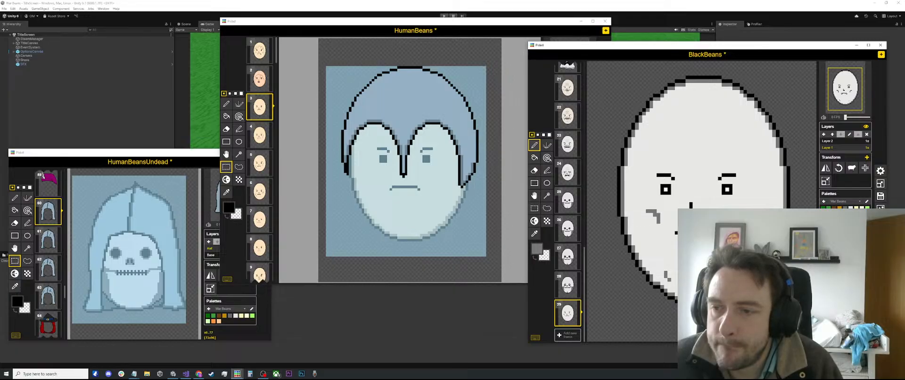
Paint a short strip of mid-grey shading directly beneath each eye.
scroll(701, 193, up, 1)
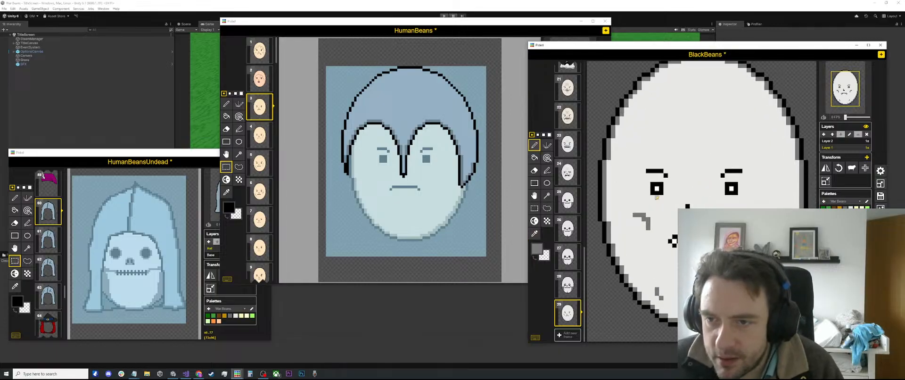
drag(662, 198, 652, 198)
click(727, 197)
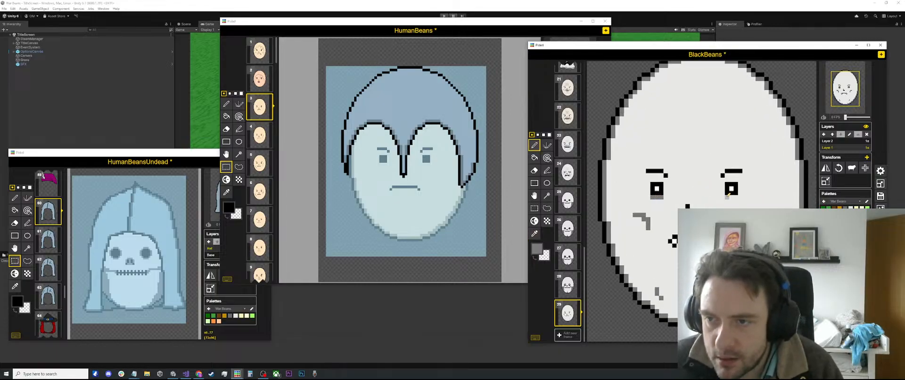
scroll(676, 182, down, 1)
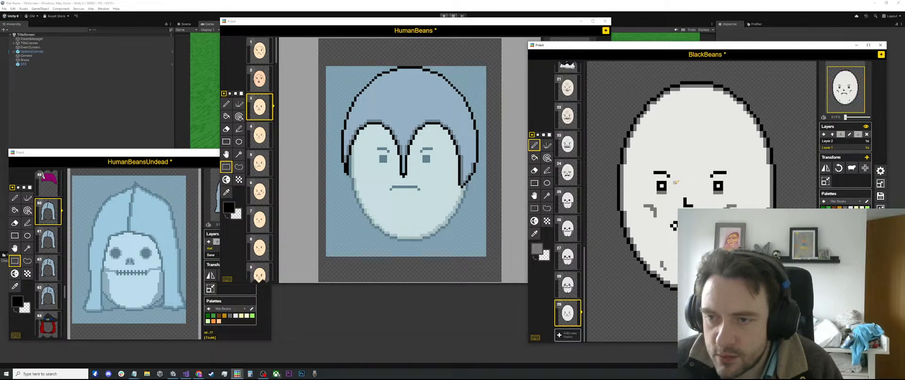
scroll(676, 182, down, 1)
Paint over the right-hand eyebrow with the pale skin colour and redraw it in black, higher and slanting down towards the nose.
scroll(679, 179, up, 3)
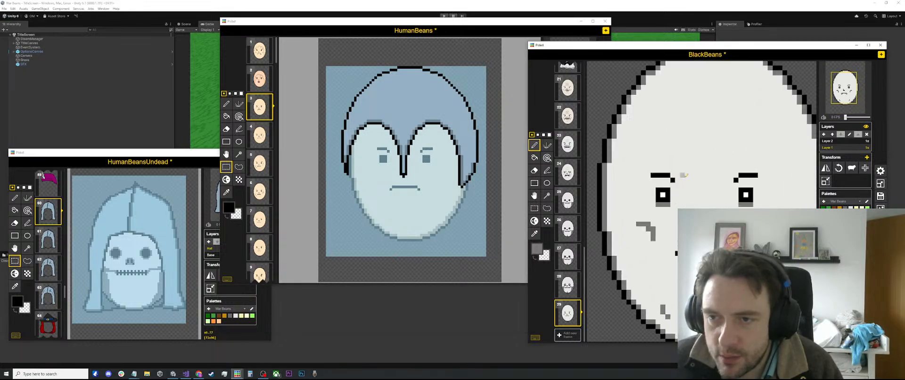
key(i)
click(664, 175)
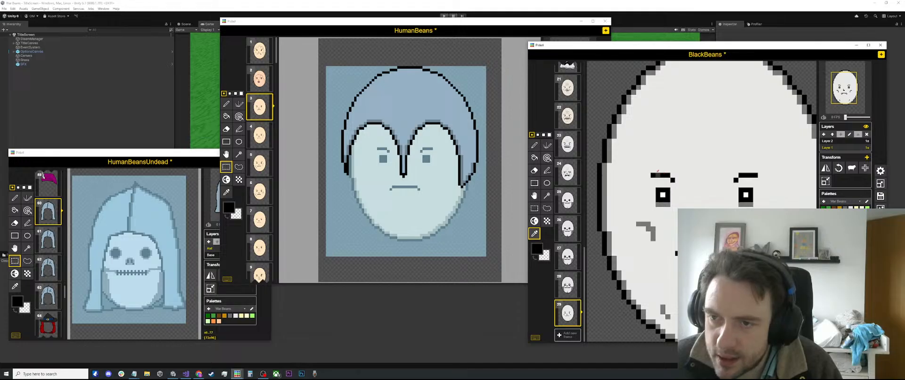
key(o)
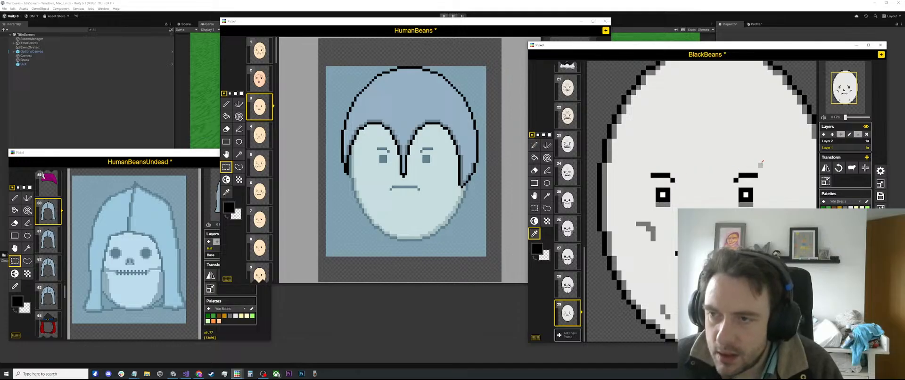
click(758, 167)
key(p)
drag(755, 175, 741, 174)
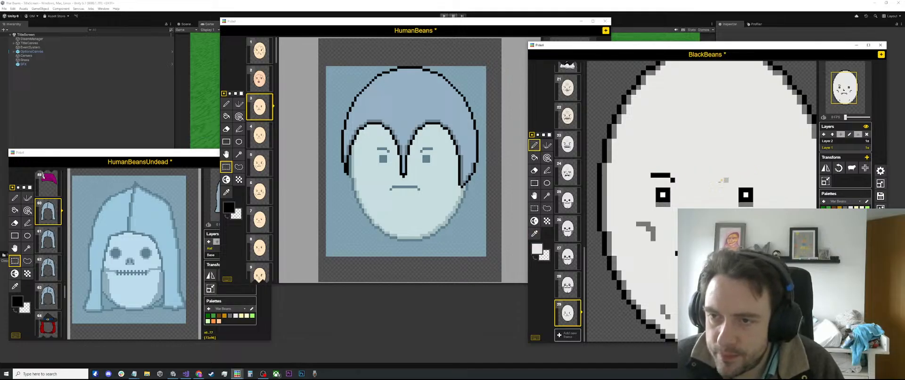
key(o)
click(658, 175)
key(p)
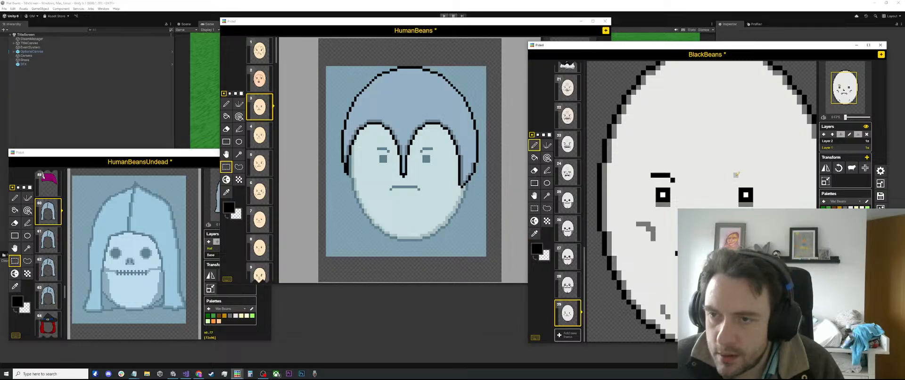
click(731, 180)
drag(736, 175, 762, 167)
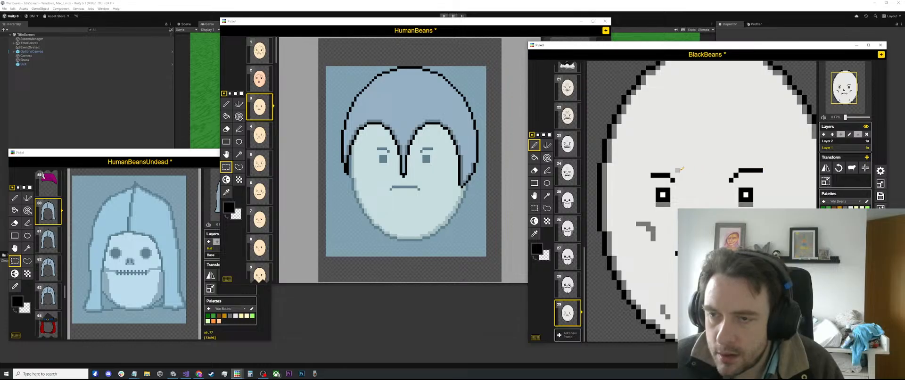
Paint over the left-hand eyebrow with the pale skin colour and redraw it in black, mirroring the slanted right-hand one.
key(o)
click(678, 172)
key(p)
mouse_move(673, 180)
mouse_down()
mouse_move(658, 175)
mouse_move(667, 176)
mouse_up()
key(o)
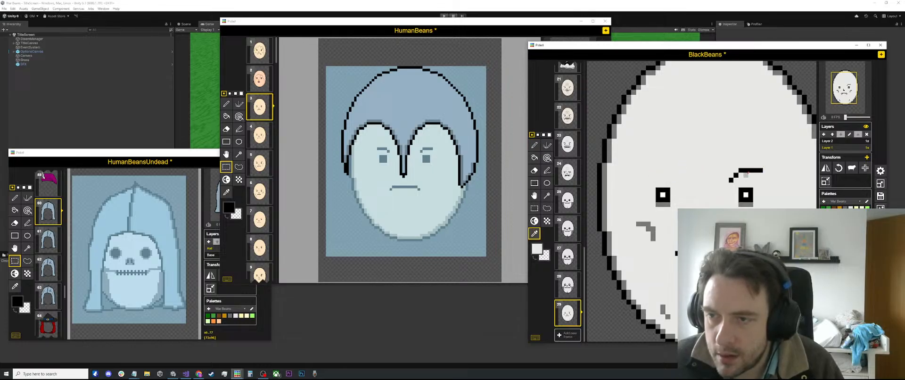
click(745, 171)
key(p)
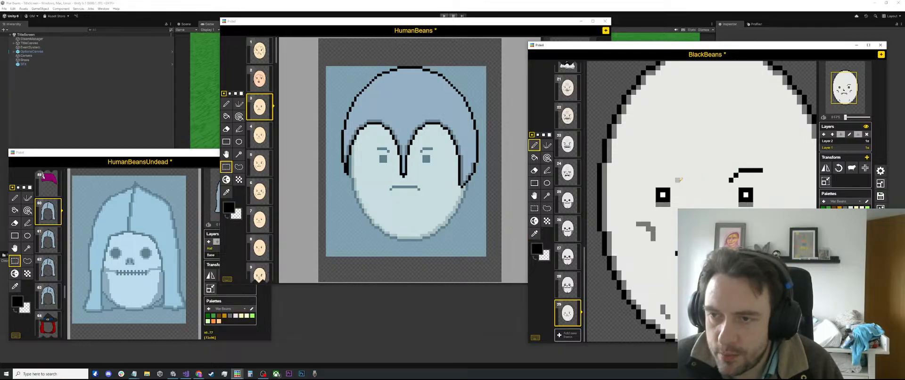
click(678, 181)
click(673, 176)
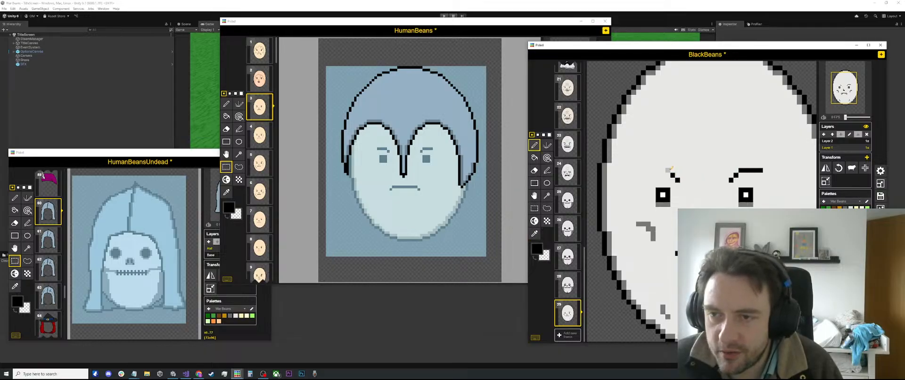
drag(670, 170, 646, 169)
scroll(688, 165, down, 2)
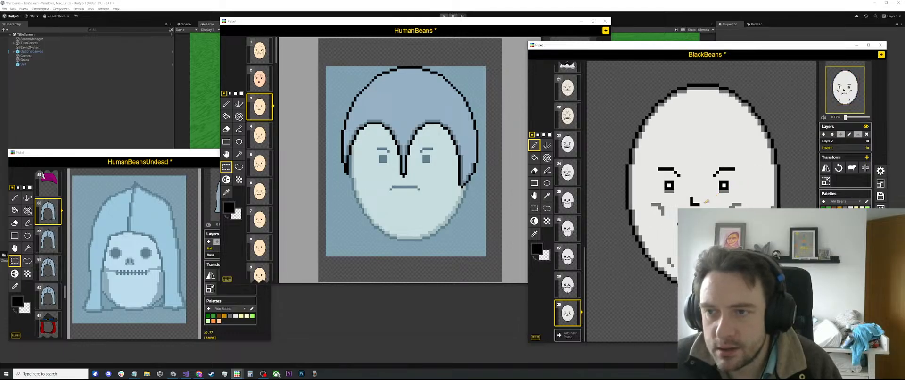
On Layer 2, draw a black hairline across the forehead from the left edge, dipping to a point above the nose.
scroll(705, 191, up, 3)
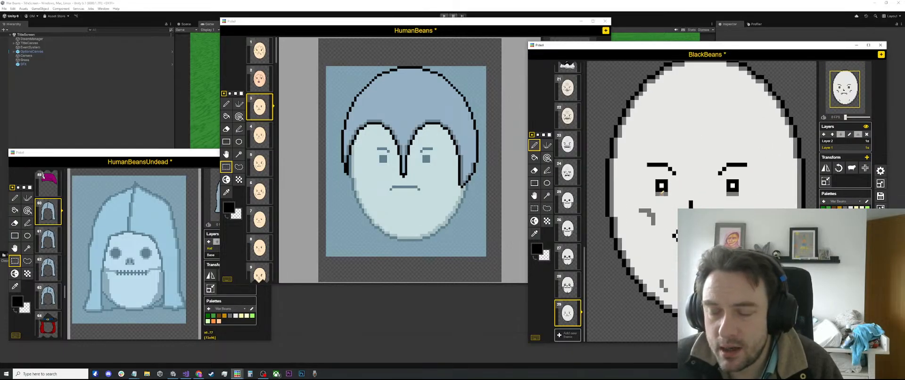
scroll(663, 196, down, 5)
scroll(697, 125, up, 3)
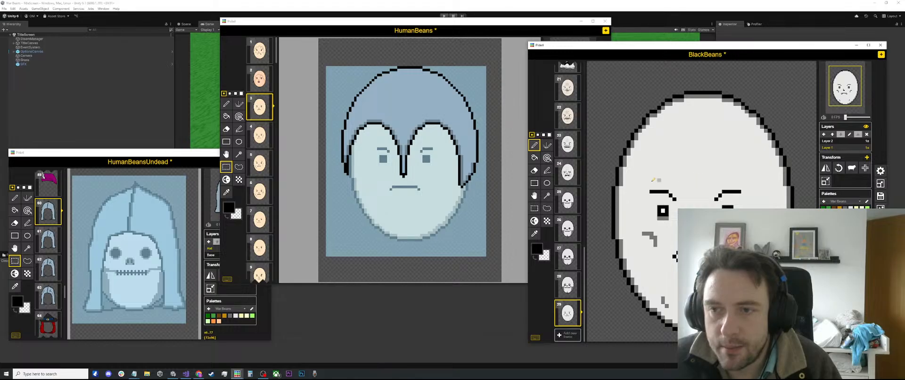
key(i)
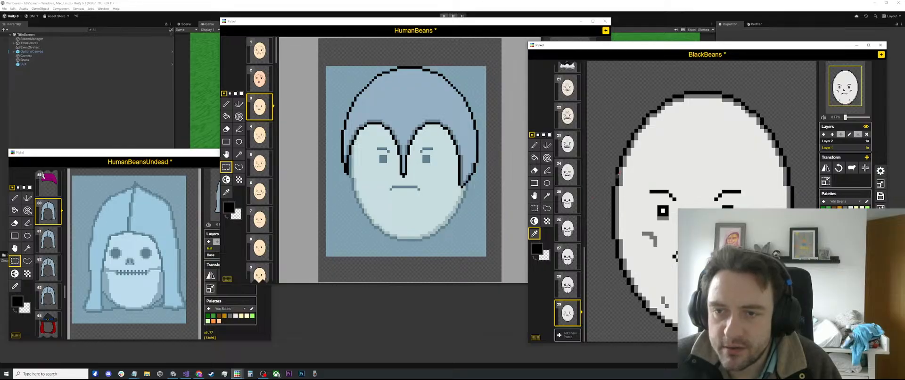
click(840, 142)
key(p)
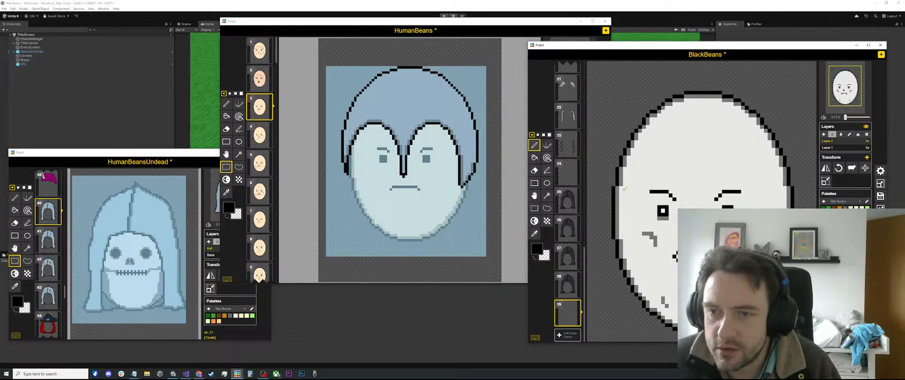
mouse_move(616, 193)
mouse_down()
mouse_move(645, 174)
mouse_move(686, 171)
mouse_move(697, 184)
mouse_move(710, 173)
mouse_move(757, 176)
mouse_up()
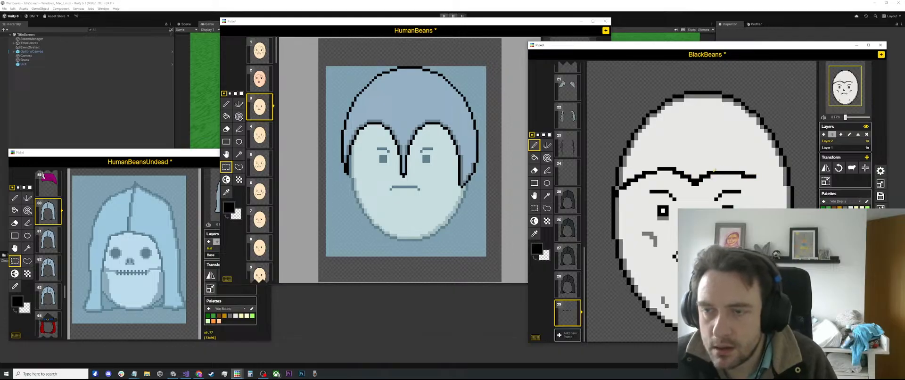
Sample transparency and erase the part of the hairline to the right of its central point.
key(i)
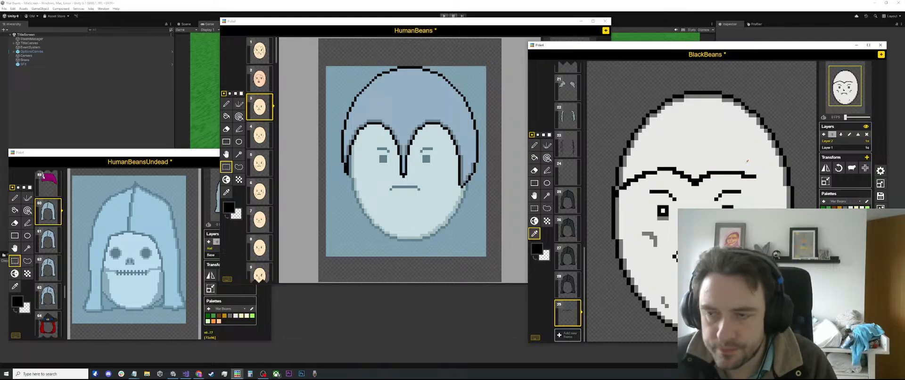
click(759, 169)
key(p)
drag(701, 178, 751, 176)
click(754, 175)
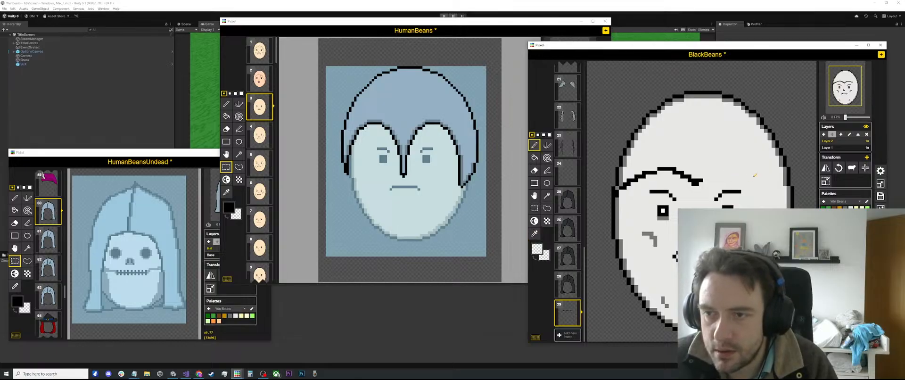
Tidy the hairline's central point and redraw its right half in black as an arch reaching the face's right edge.
alt+click(698, 178)
click(698, 182)
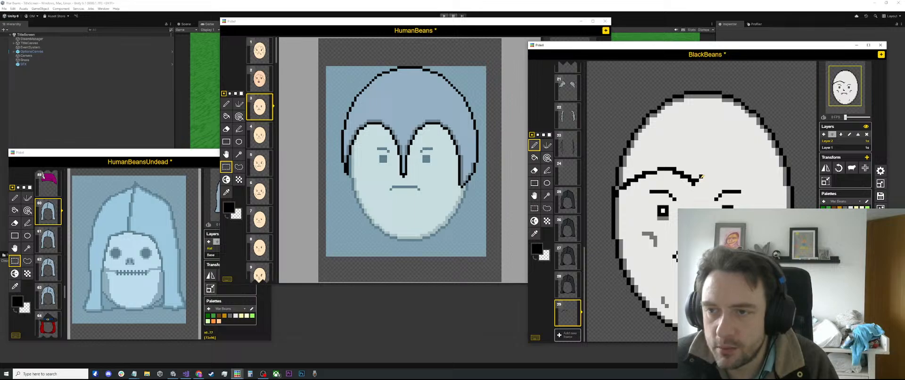
mouse_move(705, 173)
mouse_down()
mouse_move(744, 171)
mouse_move(785, 203)
mouse_up()
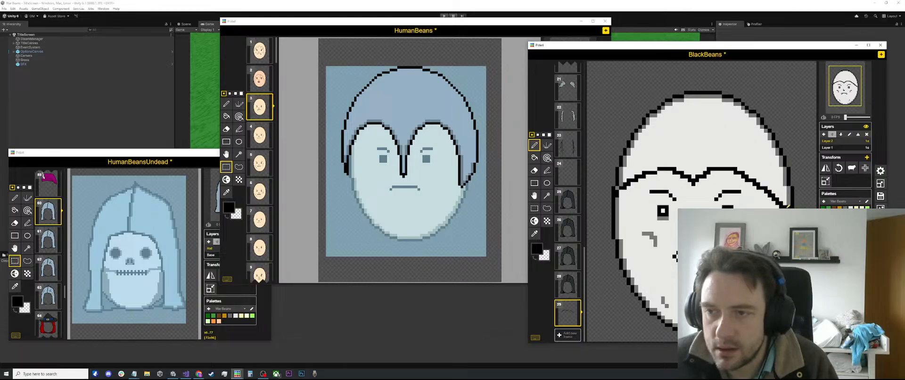
Mix a very dark brown drawing colour for the hair.
scroll(688, 165, down, 1)
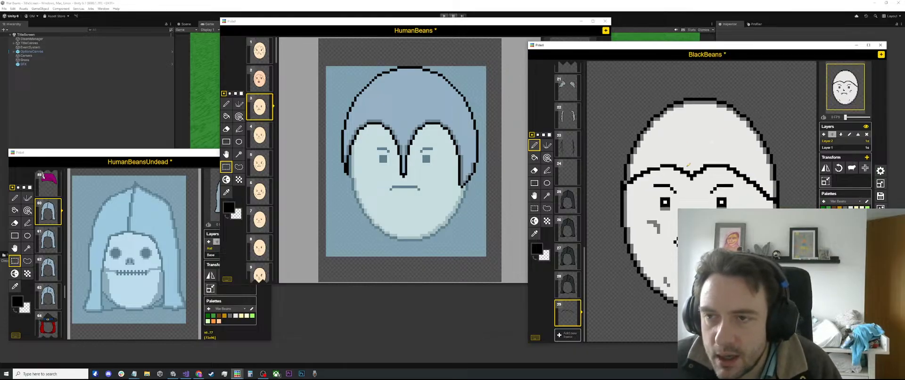
scroll(689, 165, up, 1)
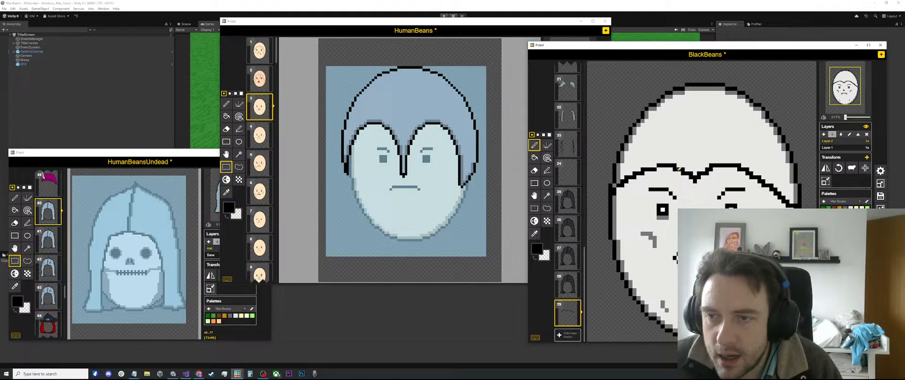
click(541, 252)
drag(554, 281, 552, 292)
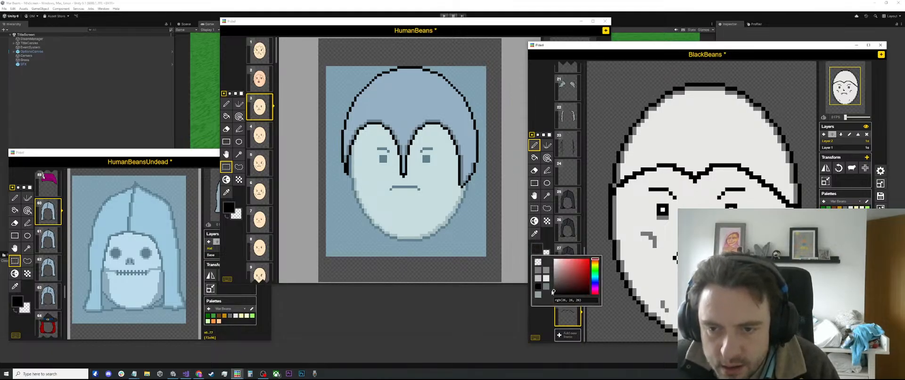
click(596, 264)
click(586, 285)
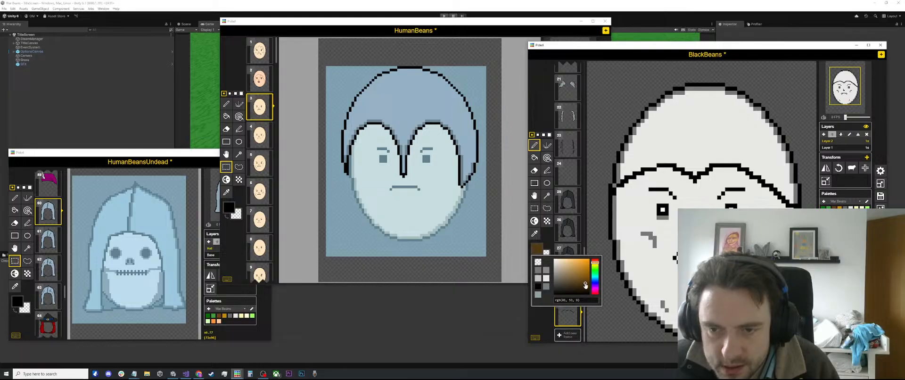
mouse_move(584, 285)
mouse_down()
mouse_move(562, 289)
mouse_move(576, 293)
mouse_move(568, 292)
mouse_up()
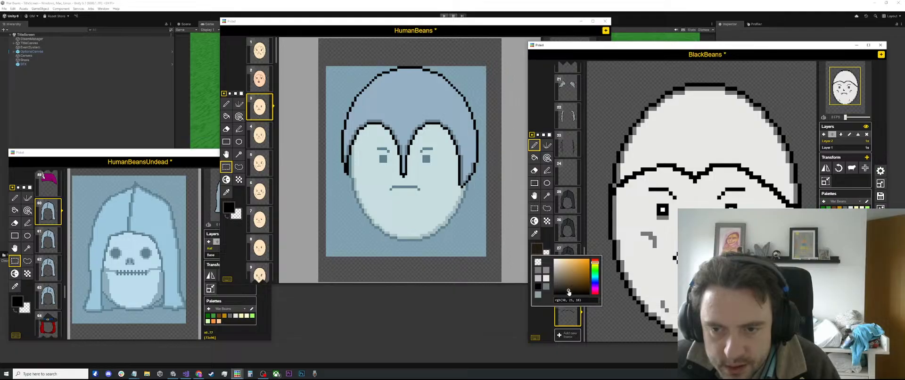
key(b)
click(691, 110)
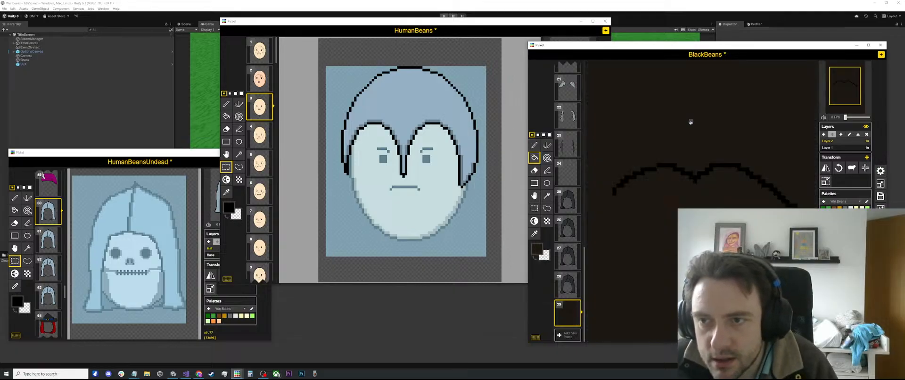
key(ctrl+z)
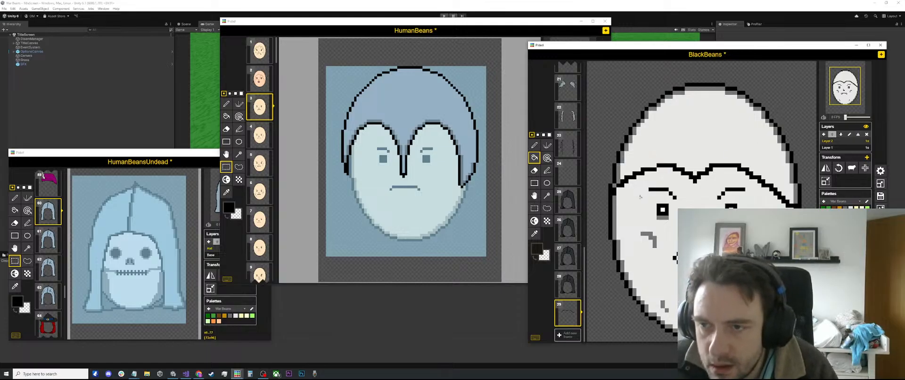
Copy the hairline from Layer 2 onto Layer 1 and fill the scalp above it with the dark brown.
key(s)
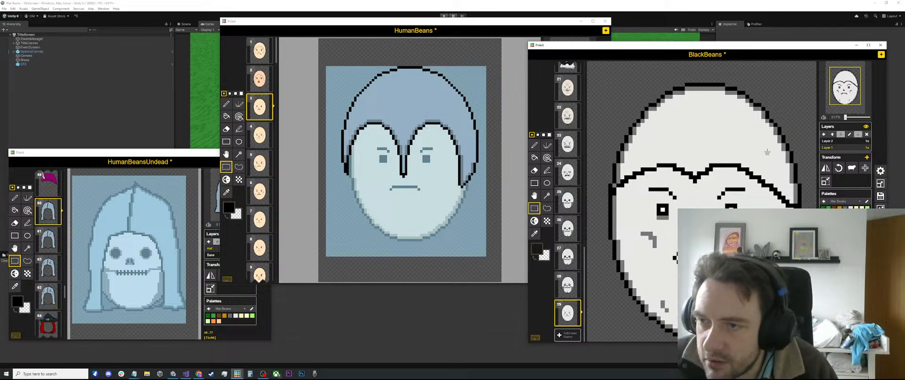
drag(806, 107, 593, 247)
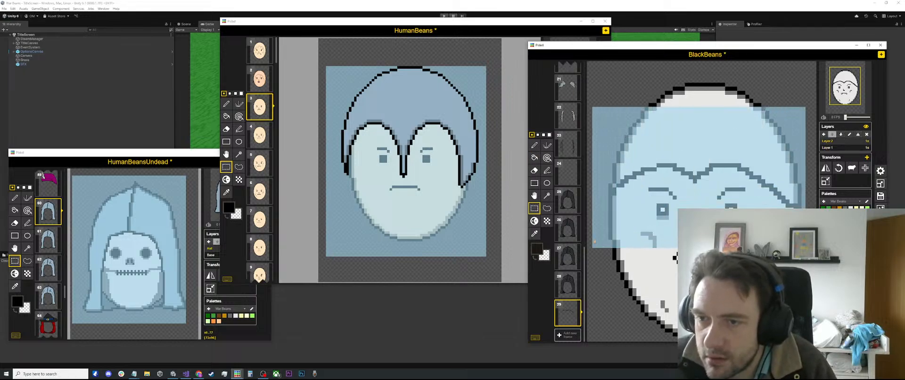
click(860, 149)
click(628, 83)
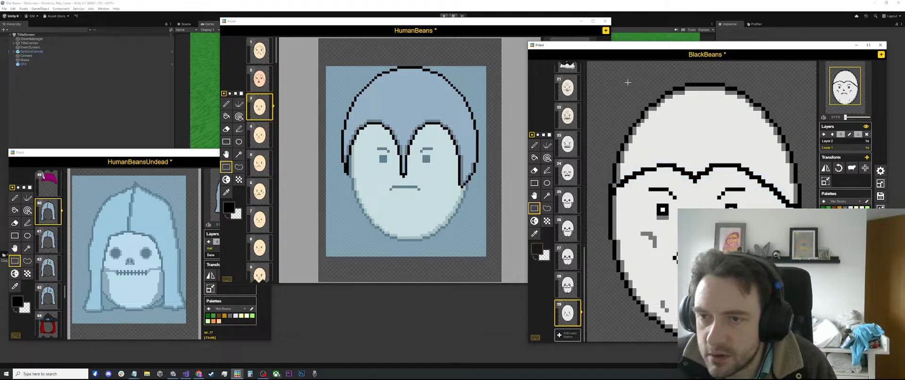
key(g)
click(674, 140)
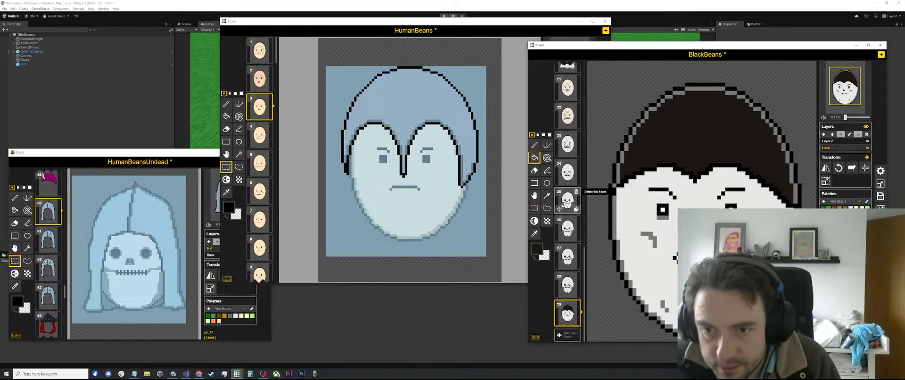
Darken the drawing colour to near-black and fill the grey shading pixels along the hair's left-hand edge.
click(536, 248)
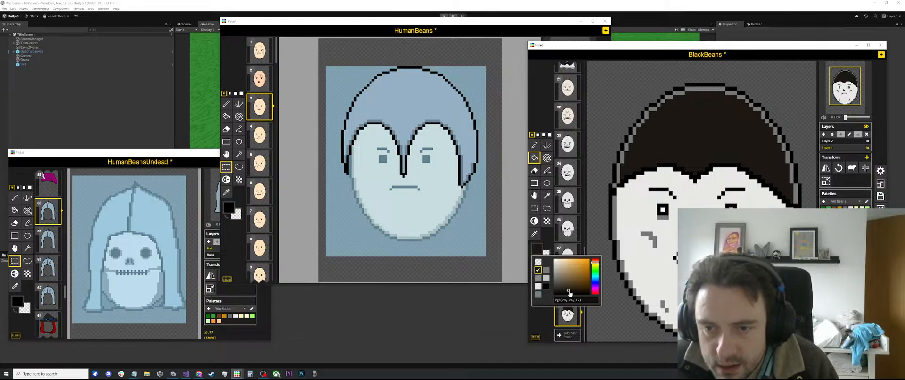
drag(569, 292, 568, 295)
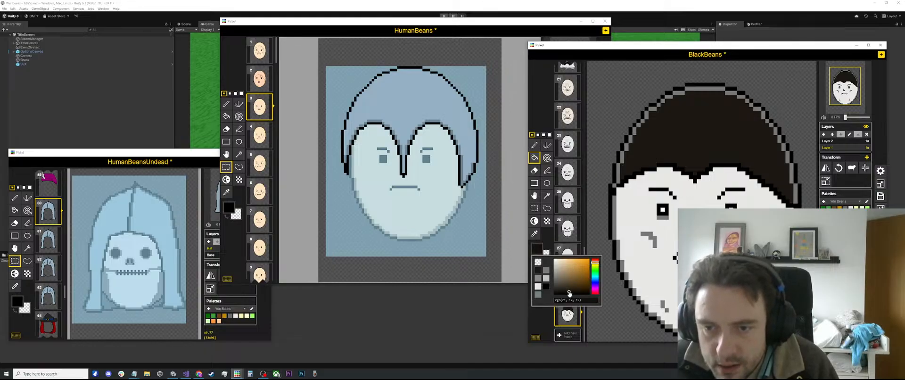
click(617, 170)
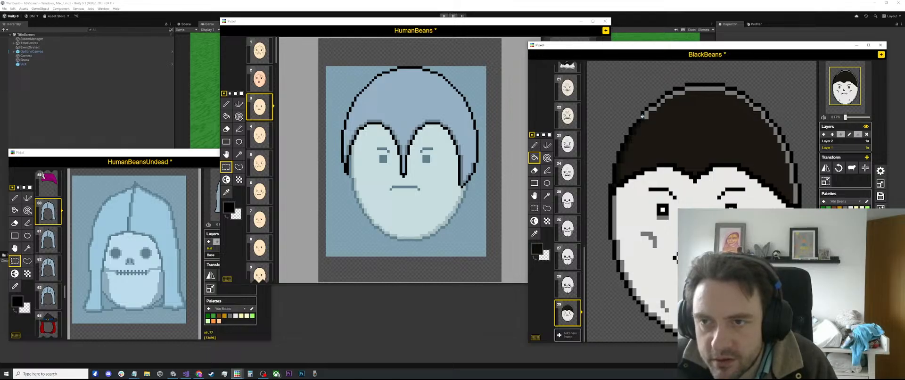
click(658, 104)
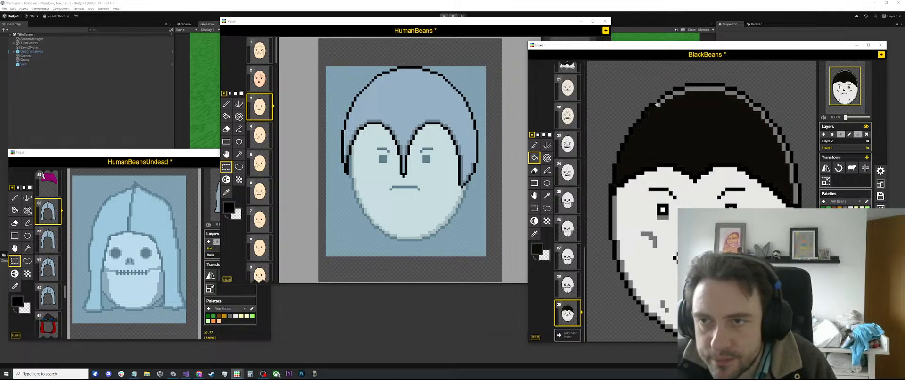
key(ctrl+z)
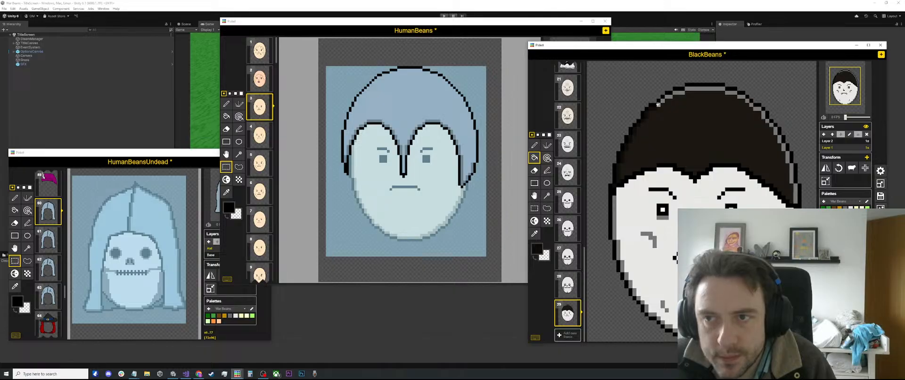
key(alt+Tab)
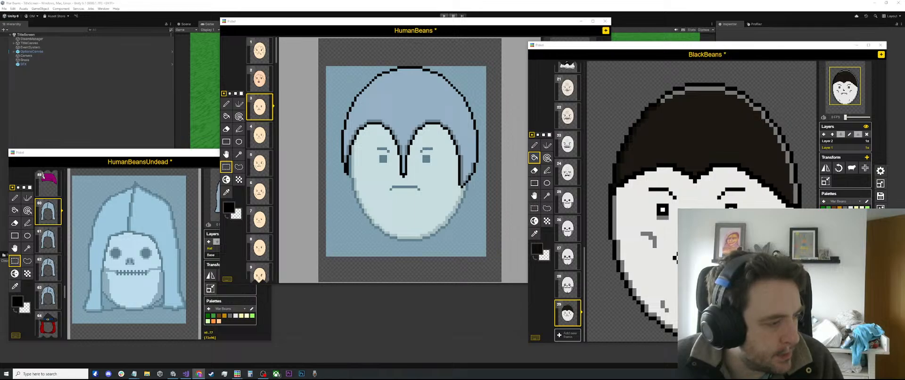
key(alt+Tab)
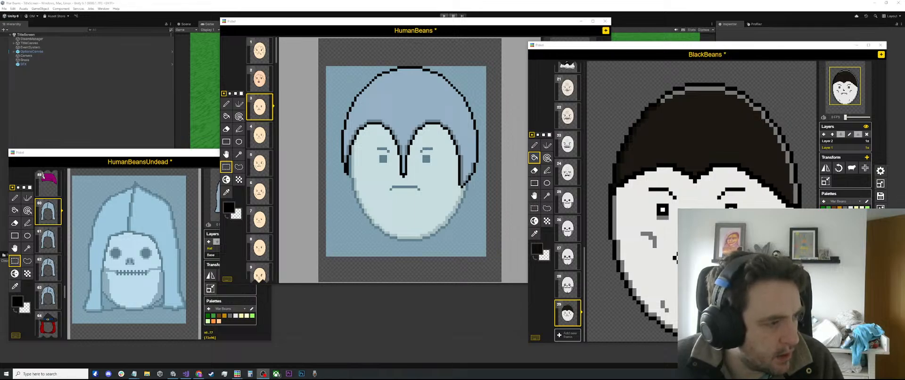
key(alt+Tab)
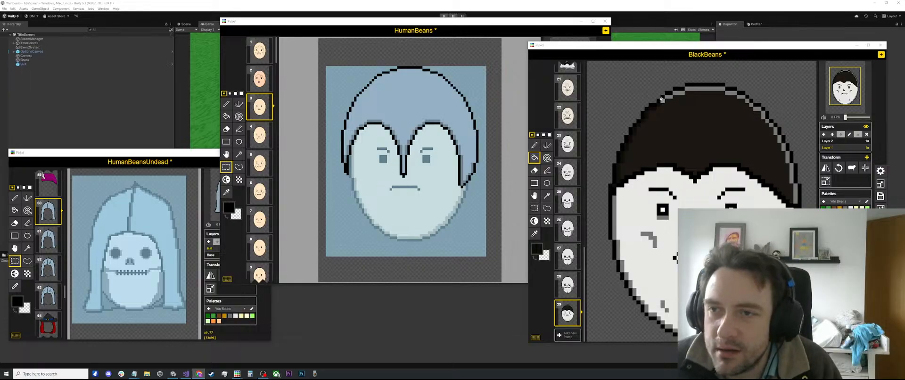
Fill the remaining grey shading pixels along the crown and right-hand edge of the hair with near-black.
mouse_move(662, 99)
mouse_down()
mouse_move(693, 86)
mouse_move(735, 92)
mouse_move(781, 144)
mouse_up()
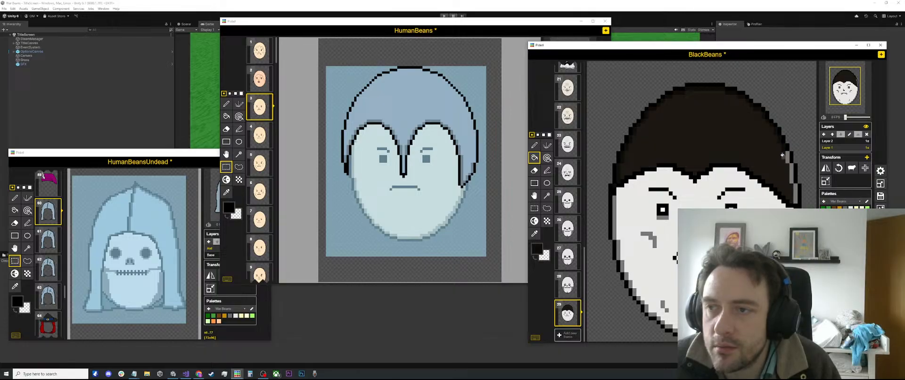
click(783, 155)
key(ctrl+z)
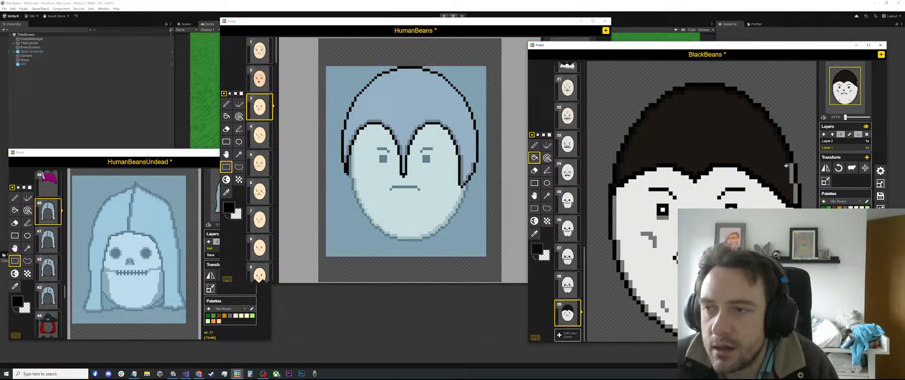
Draw thin near-black strands fanning down from the crown through the dark brown hair with the Pen tool.
scroll(744, 140, down, 2)
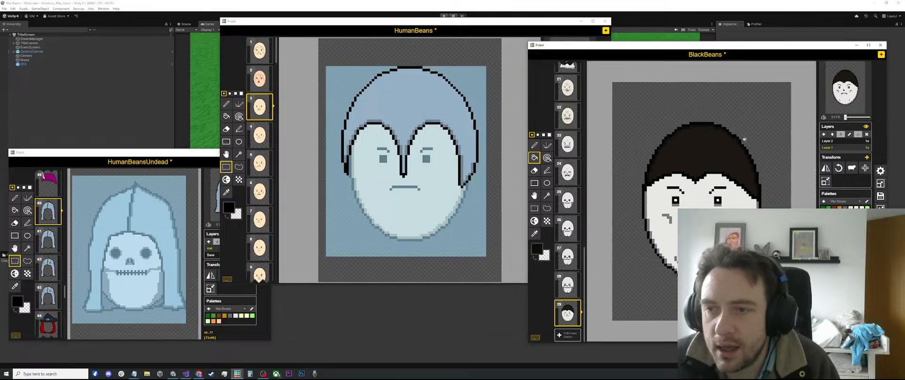
key(p)
scroll(727, 132, up, 2)
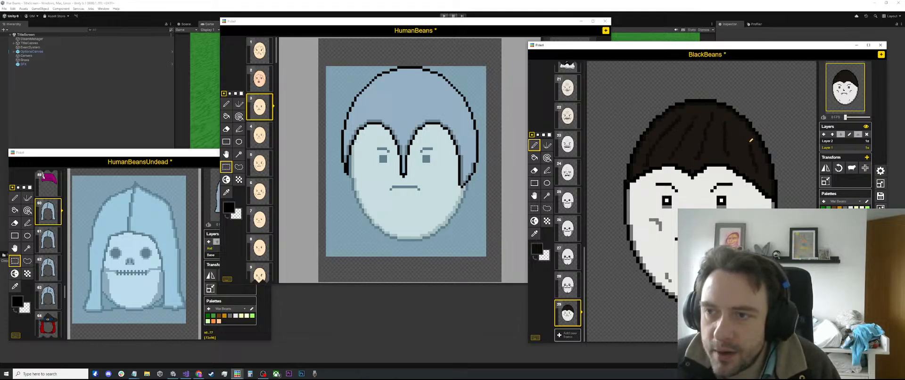
scroll(695, 194, down, 2)
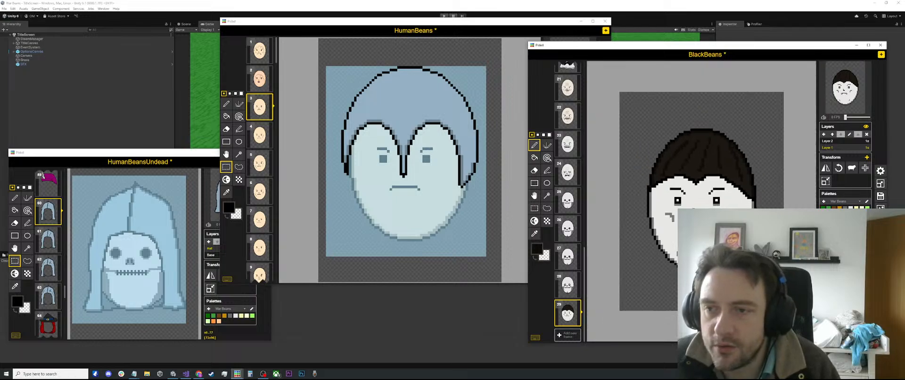
scroll(713, 162, down, 2)
scroll(713, 163, up, 2)
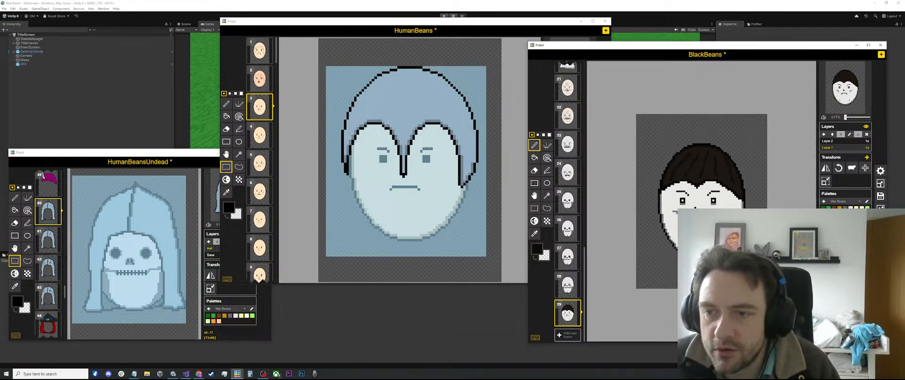
scroll(708, 202, up, 3)
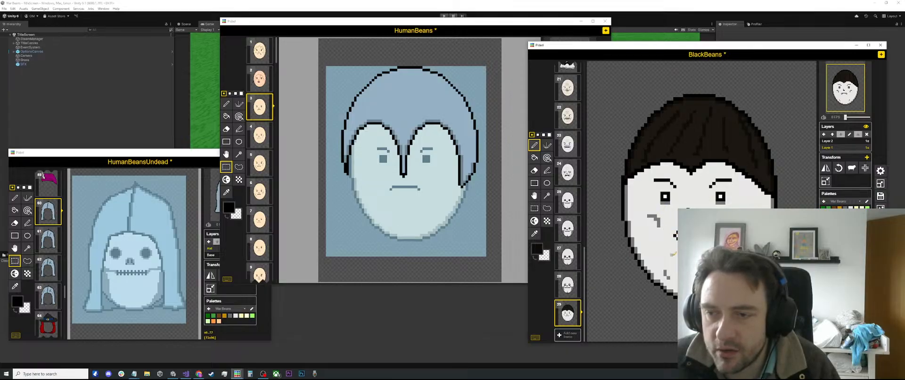
scroll(647, 204, down, 3)
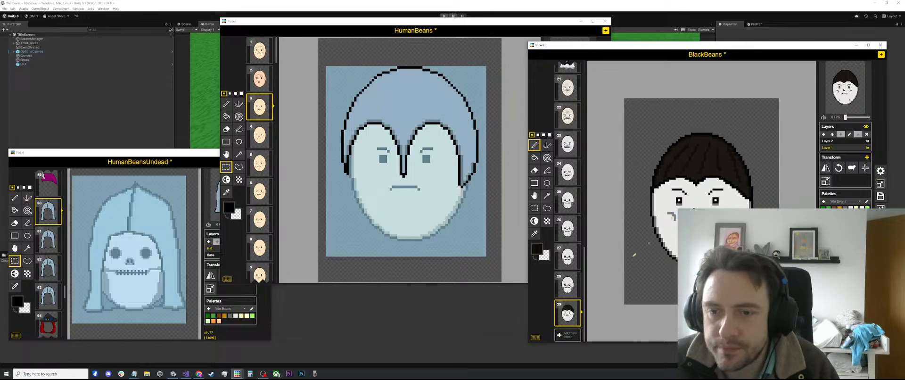
Compare the new dark-haired face in frame 29 with the earlier faces in frames 22, 23 and 28.
click(569, 291)
click(569, 313)
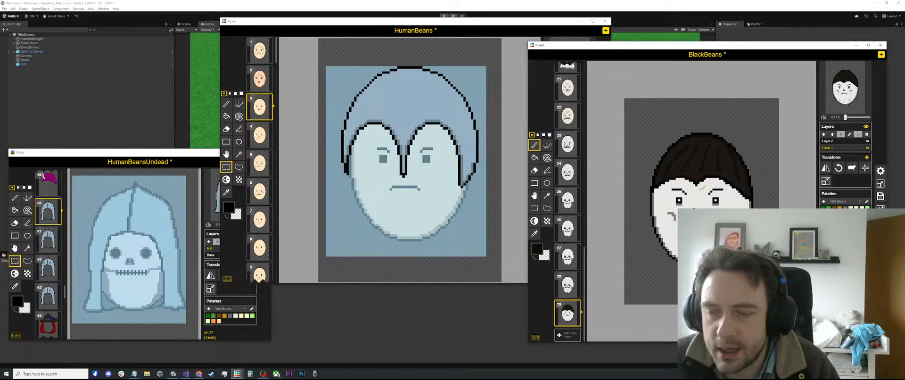
scroll(701, 201, up, 2)
scroll(714, 175, down, 2)
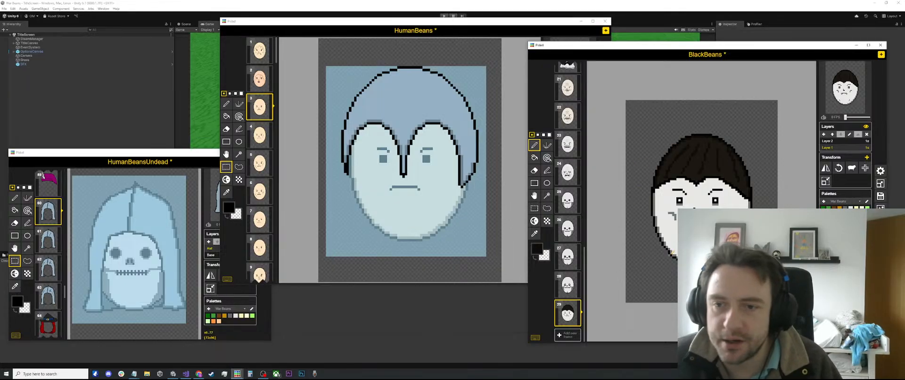
scroll(584, 283, up, 1)
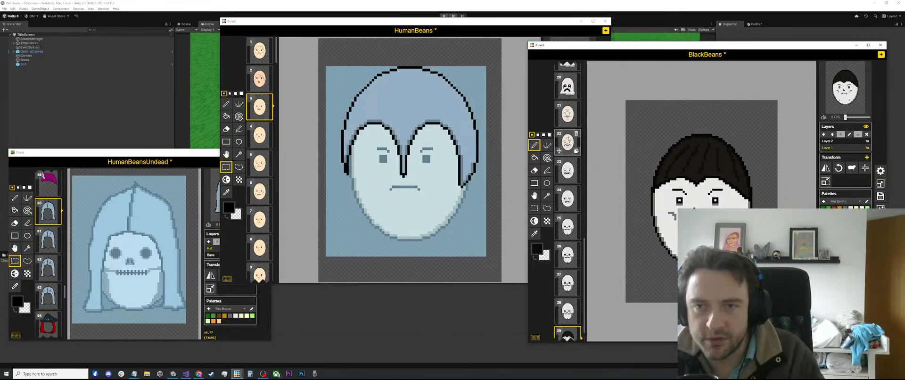
click(568, 142)
click(568, 171)
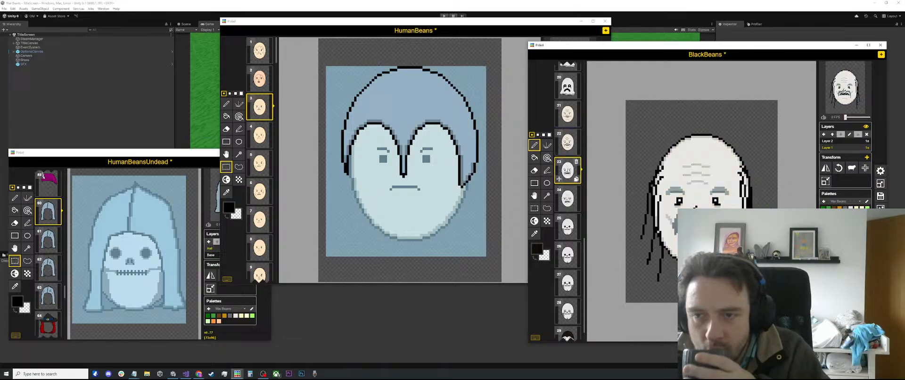
scroll(571, 264, down, 1)
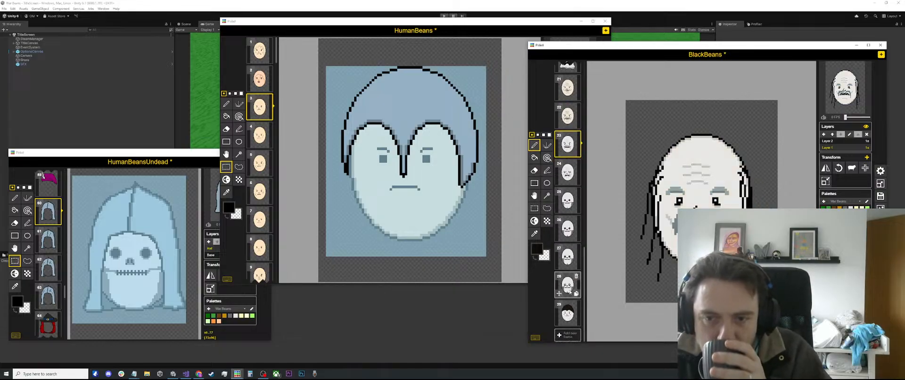
click(568, 287)
click(568, 315)
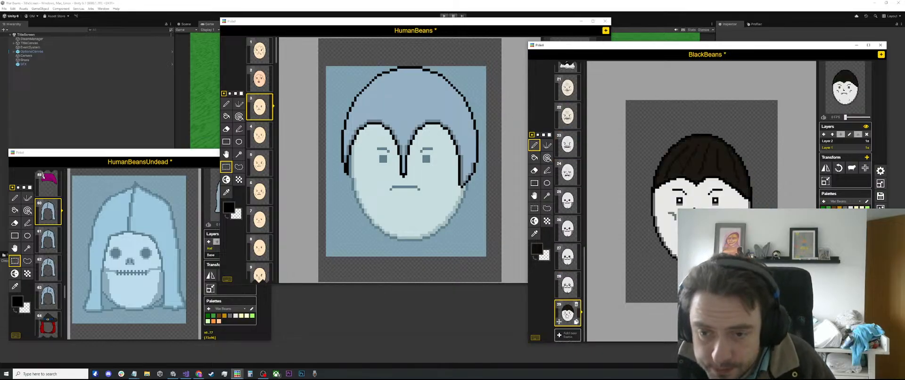
Duplicate frame 29 and activate the Rectangle selection tool on the copy.
click(576, 321)
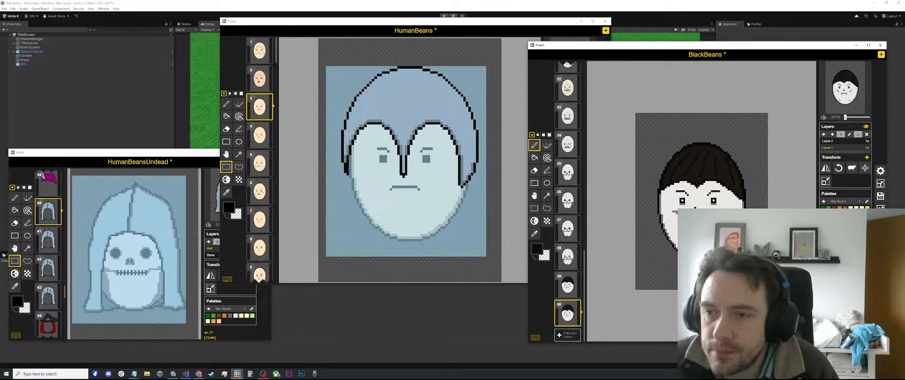
key(s)
scroll(675, 212, up, 3)
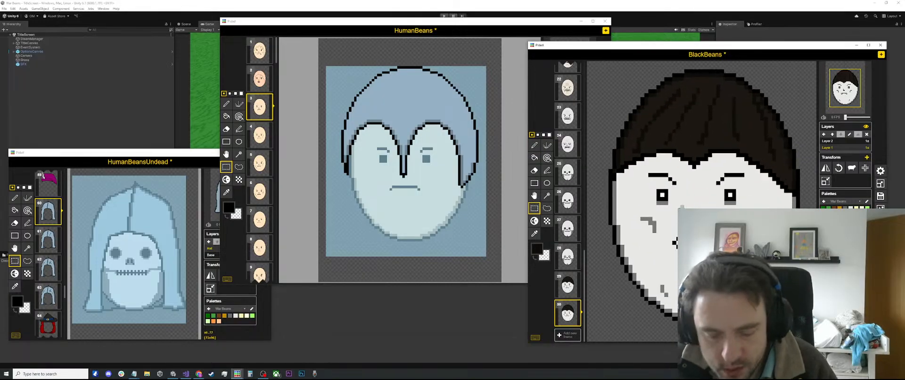
Touch up the eyes on the frame 30 face with the Pen tool, using white and black sampled from the eye.
scroll(670, 215, up, 1)
key(o)
click(662, 191)
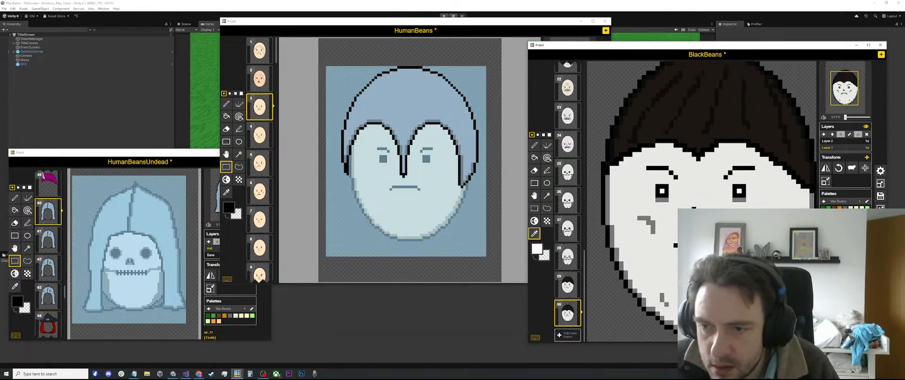
key(p)
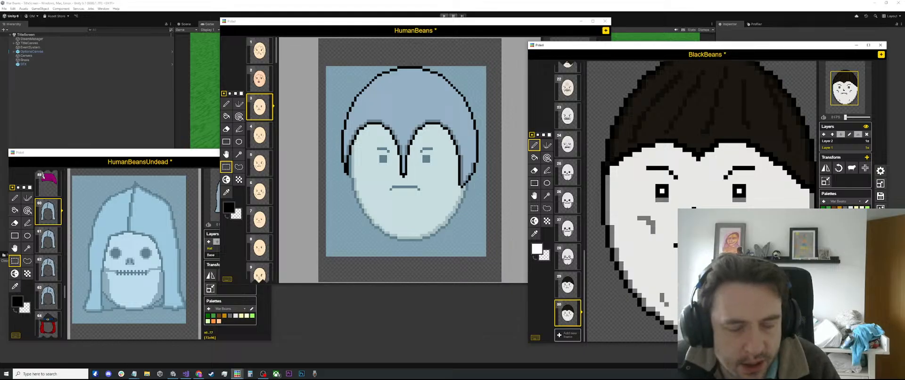
key(o)
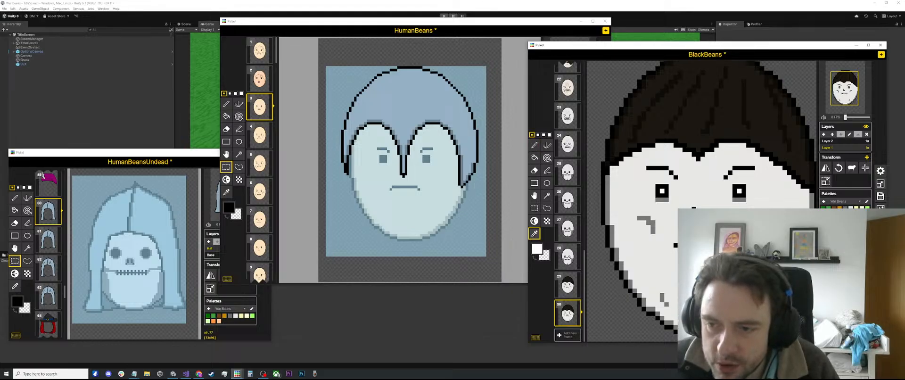
click(662, 186)
key(p)
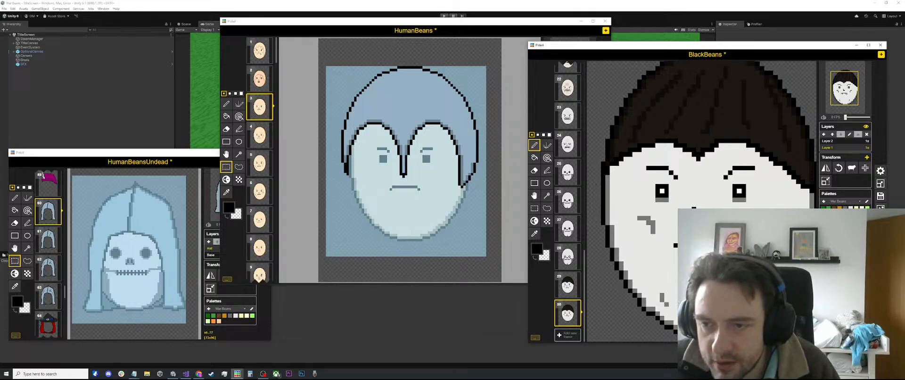
scroll(676, 249, down, 4)
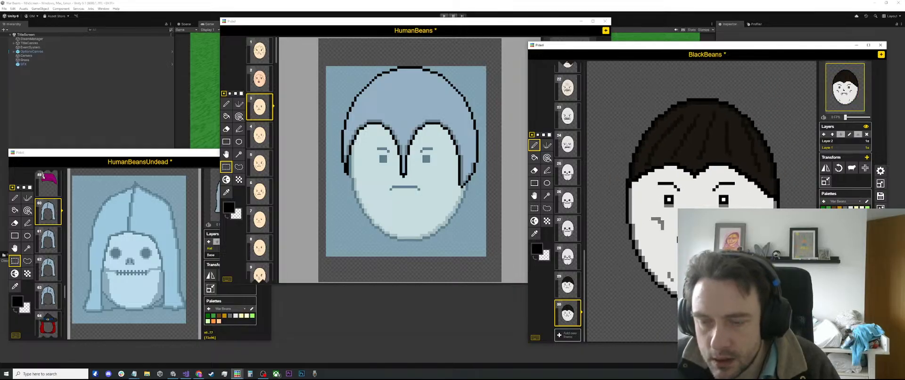
Add grey shading pixels along the sides of both eyes, using the grey sampled from beneath the eye.
key(o)
scroll(666, 194, up, 2)
click(671, 203)
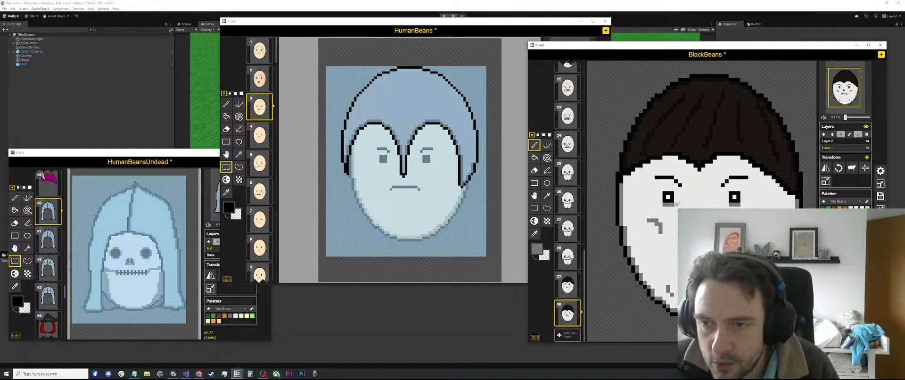
drag(676, 201, 676, 197)
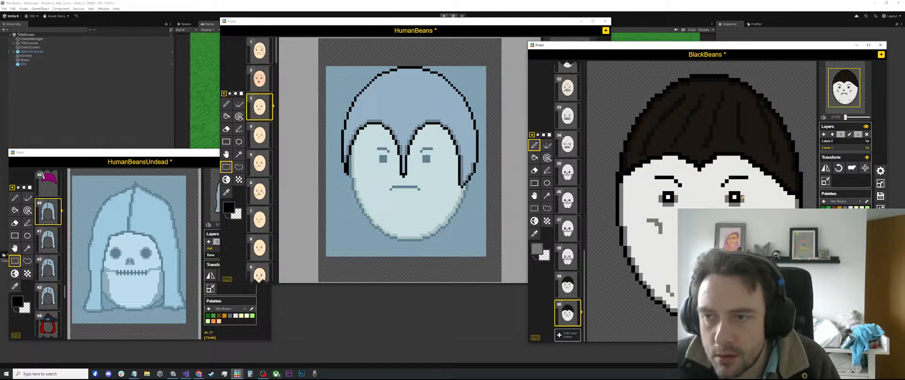
Reshape both eyebrows into a steeper scowl with black sampled from the existing brow.
key(o)
click(736, 177)
key(p)
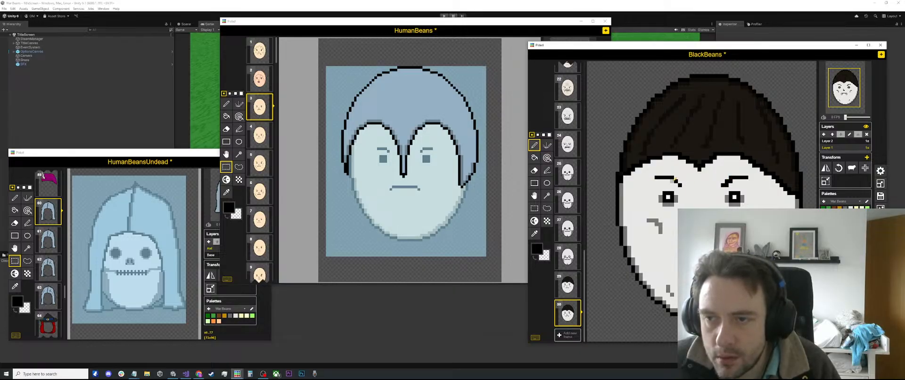
scroll(679, 188, down, 2)
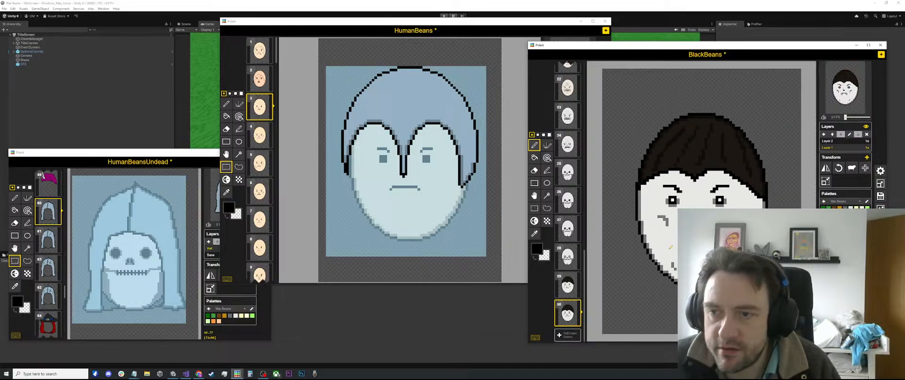
Compare the eyes and brows of the face in frame 30 with those in frame 29.
scroll(567, 285, up, 1)
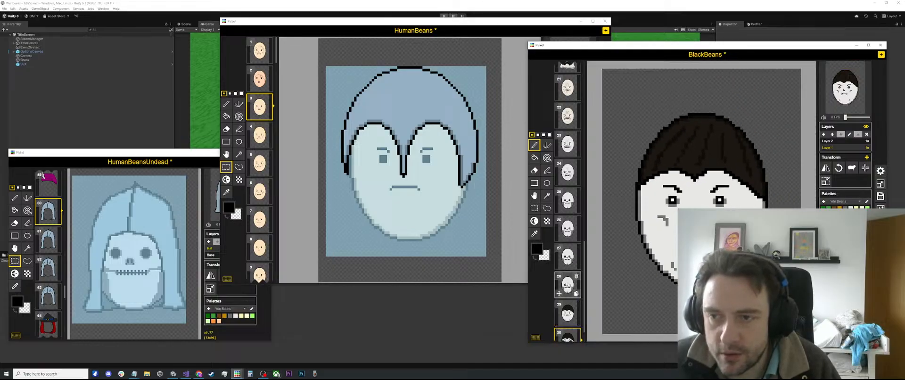
click(567, 313)
scroll(567, 313, down, 1)
click(567, 313)
scroll(674, 239, up, 2)
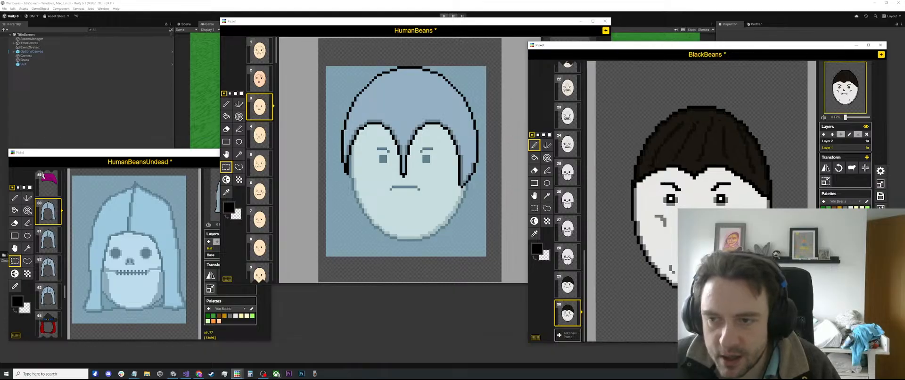
key(o)
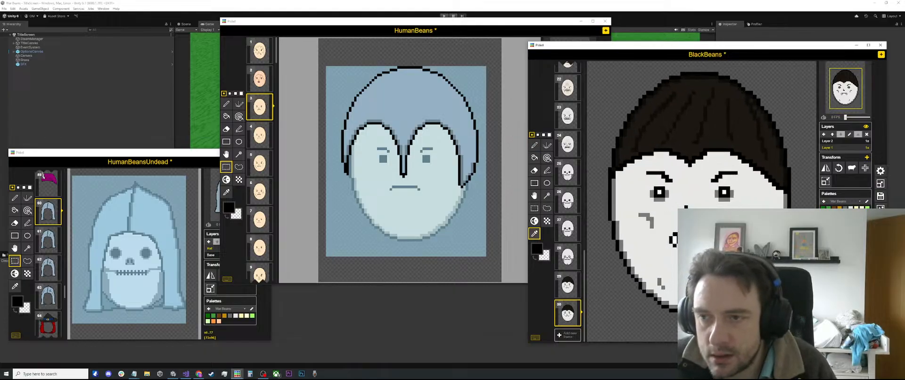
scroll(692, 231, up, 1)
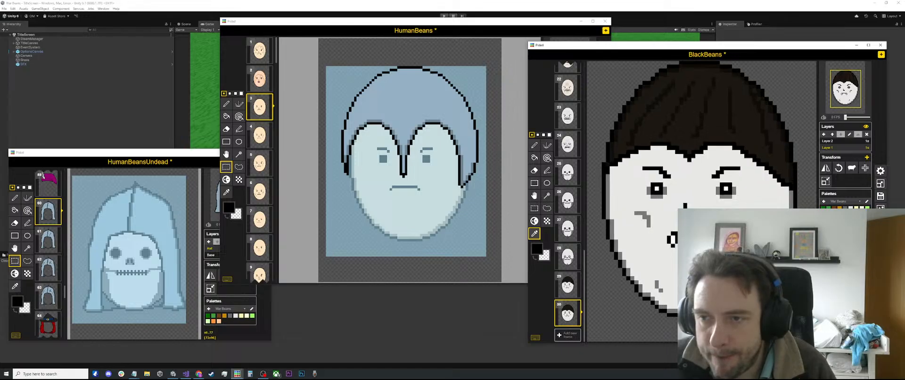
scroll(698, 243, down, 2)
click(568, 286)
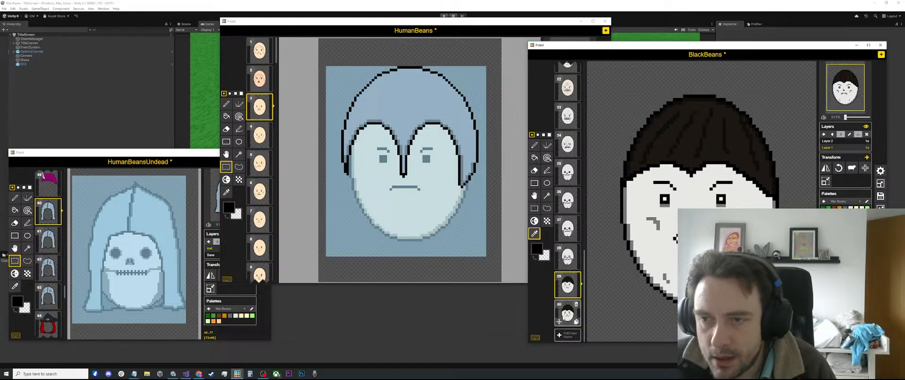
click(564, 317)
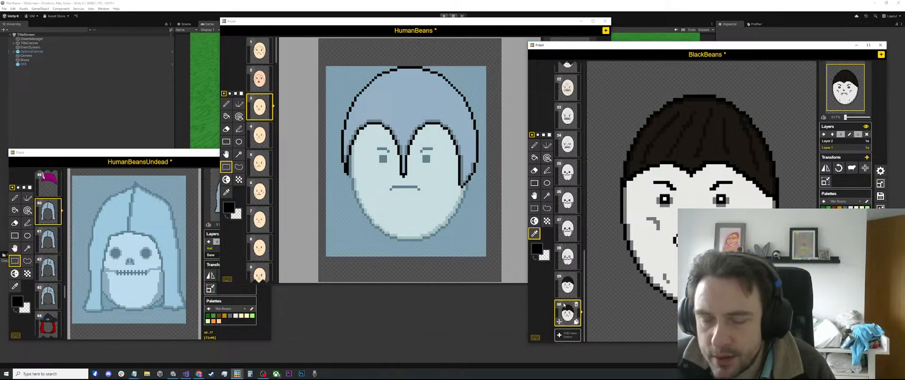
In frame 29, shade the forehead directly beneath the hairline with grey sampled from the face's edge, using the Pen tool.
click(568, 286)
scroll(794, 205, up, 1)
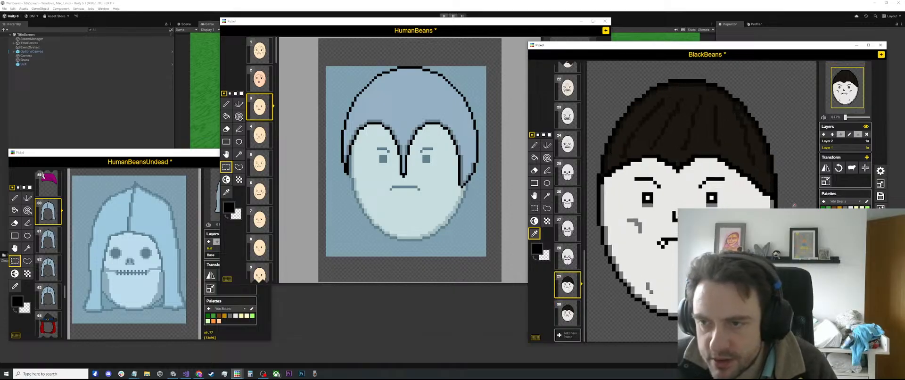
click(771, 199)
scroll(770, 197, up, 1)
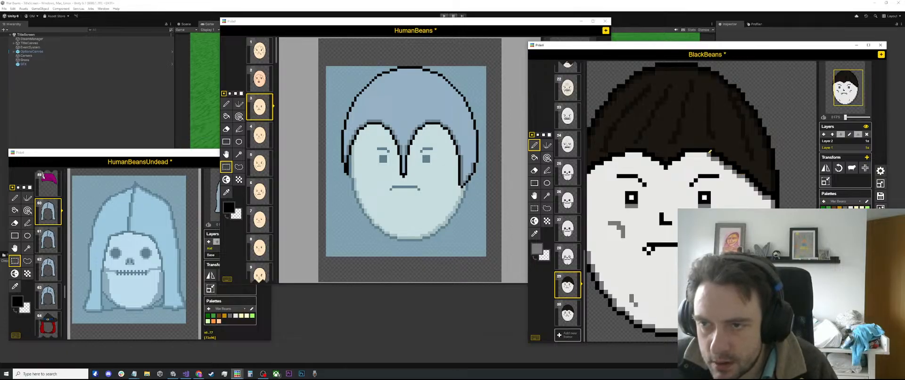
scroll(690, 158, up, 2)
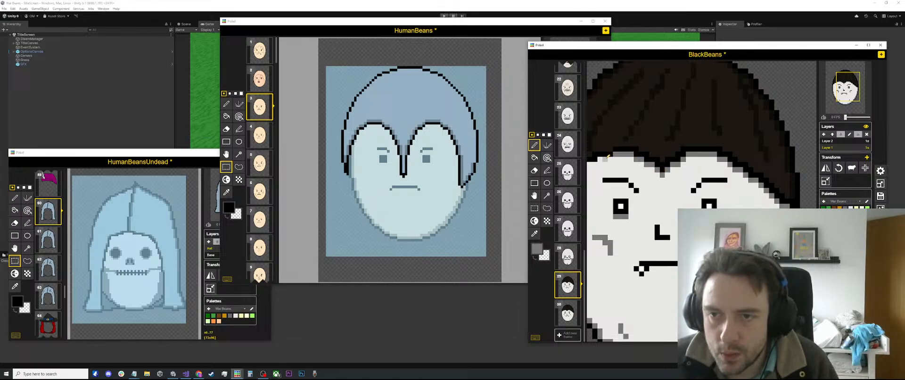
scroll(608, 158, down, 2)
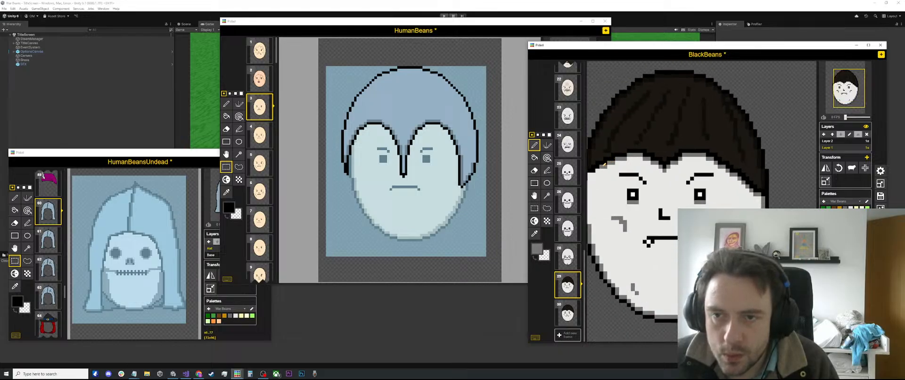
drag(604, 165, 655, 145)
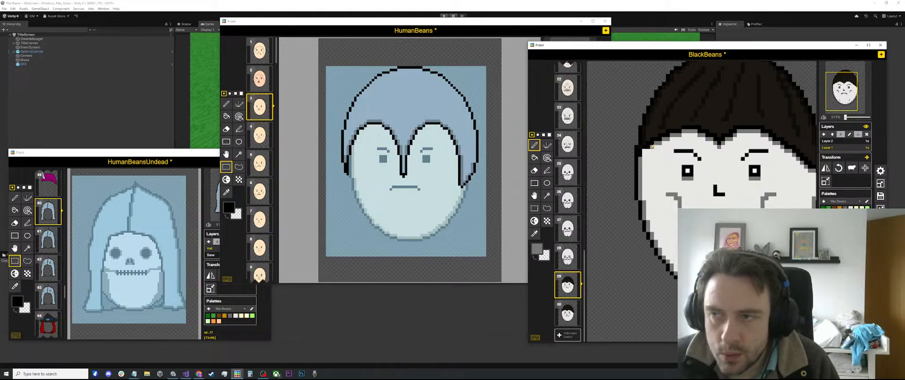
scroll(653, 149, down, 2)
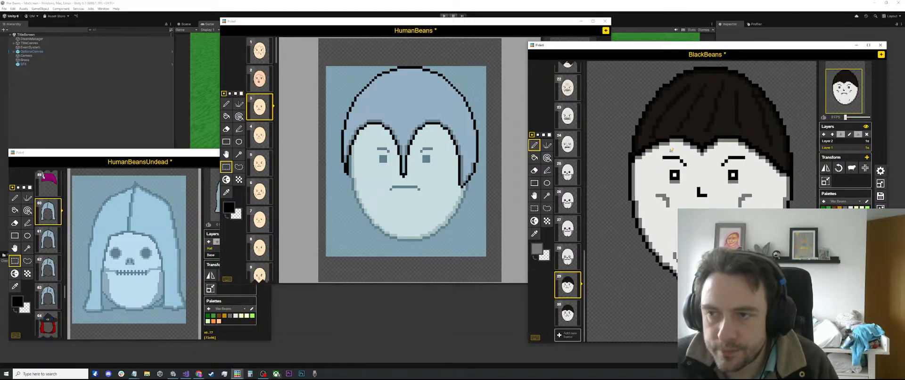
Copy the shaded hairline band and the left temple area from frame 29 onto the face in frame 30.
key(s)
mouse_move(794, 148)
mouse_down()
mouse_move(783, 163)
mouse_move(631, 187)
mouse_move(612, 179)
mouse_up()
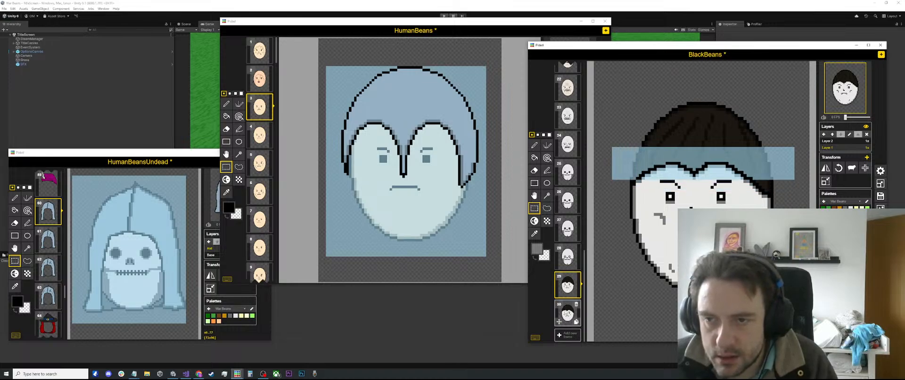
click(567, 312)
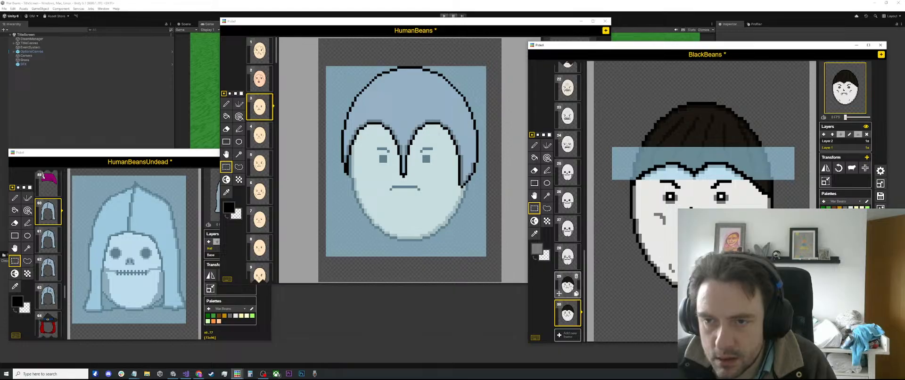
click(572, 288)
click(610, 144)
drag(610, 151, 654, 203)
click(568, 312)
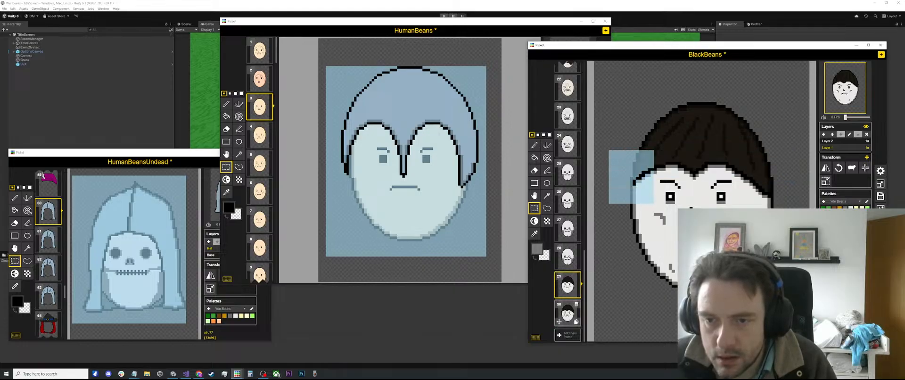
Select the right temple and hair edge and paste that area in place across frames 29 and 30.
click(777, 176)
drag(801, 140, 741, 217)
click(568, 285)
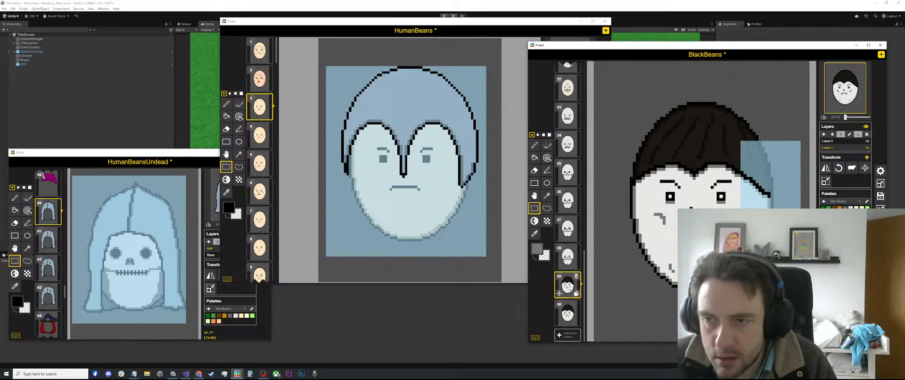
key(ctrl+v)
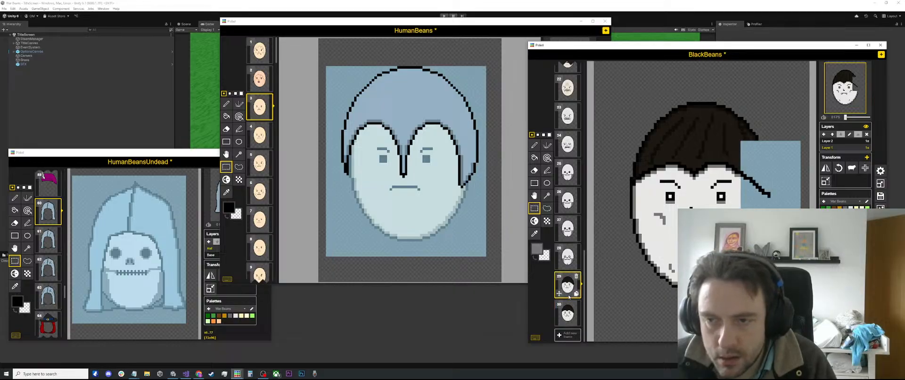
click(567, 309)
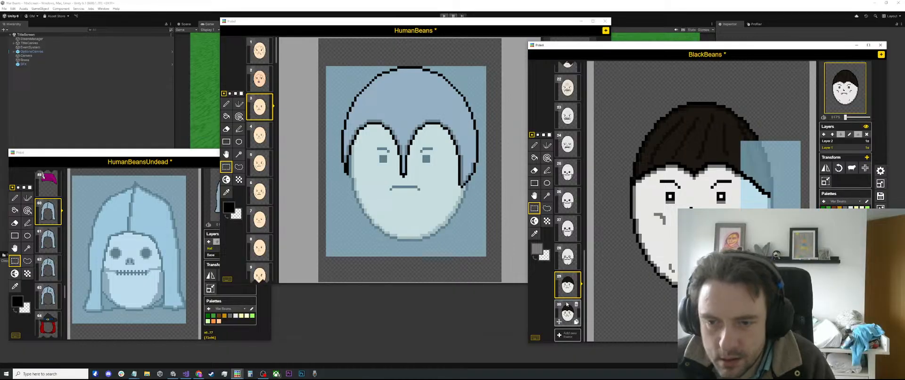
click(568, 296)
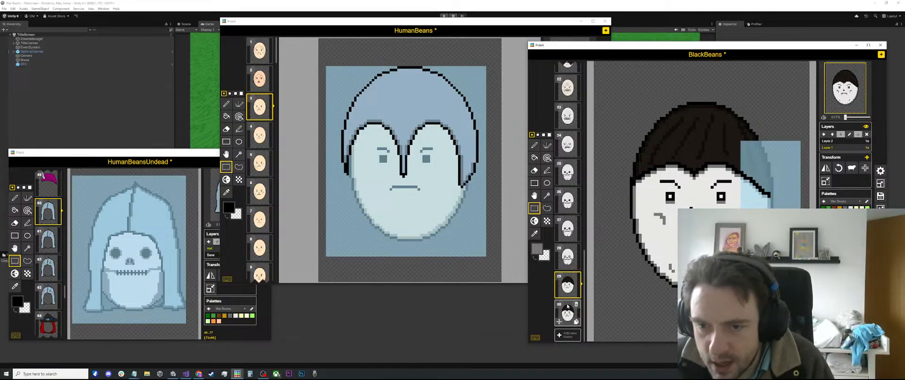
click(568, 311)
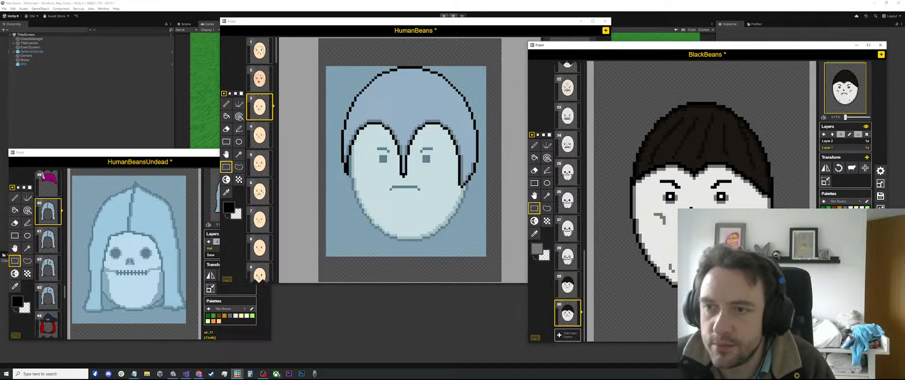
click(567, 335)
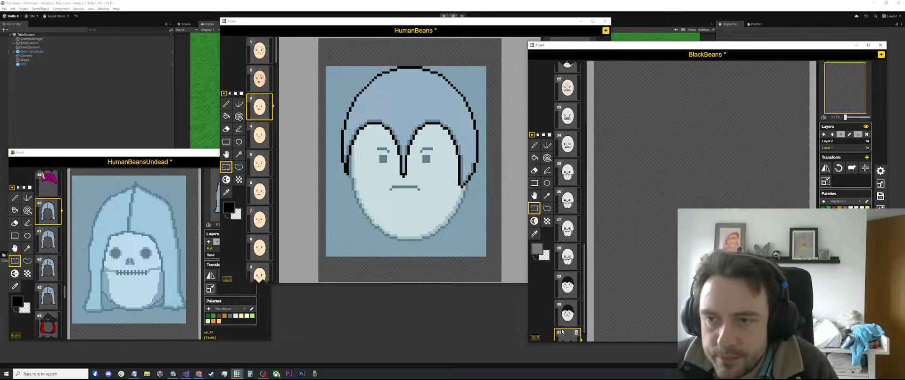
click(566, 315)
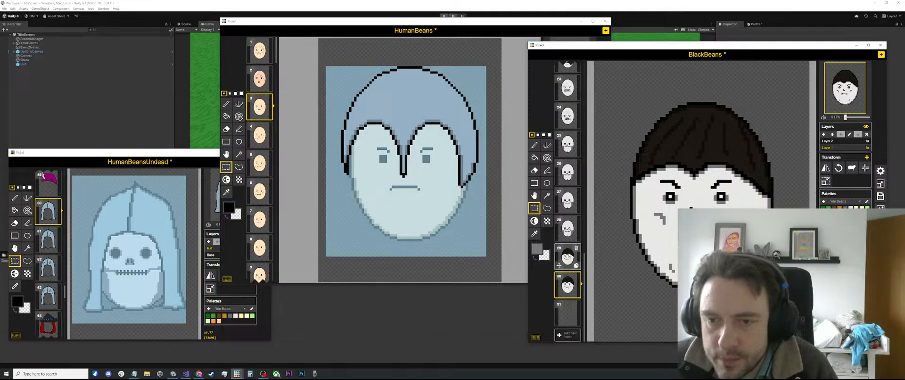
click(576, 305)
key(ctrl+z)
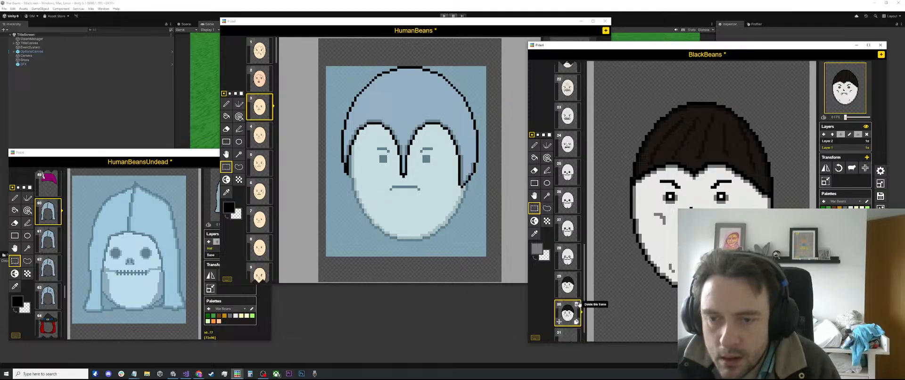
scroll(575, 323, down, 1)
scroll(575, 324, up, 1)
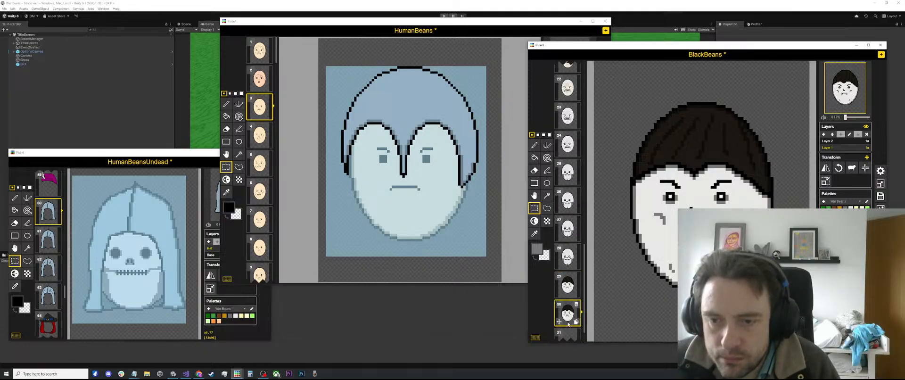
scroll(569, 324, down, 2)
click(568, 314)
click(576, 304)
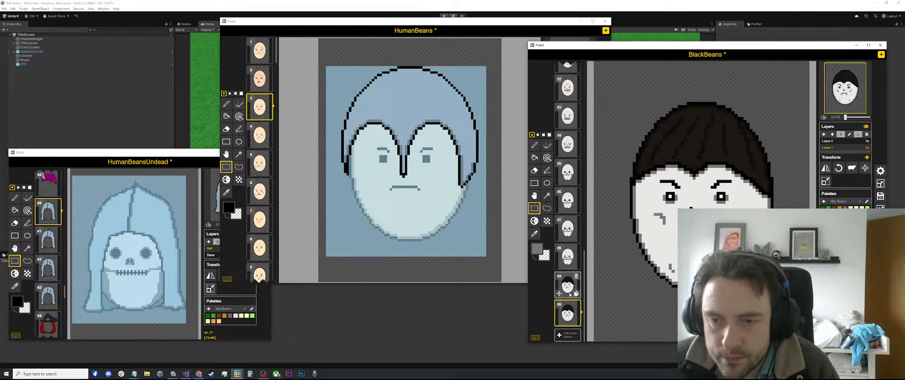
Duplicate frame 30 as the base for another face variant.
click(578, 322)
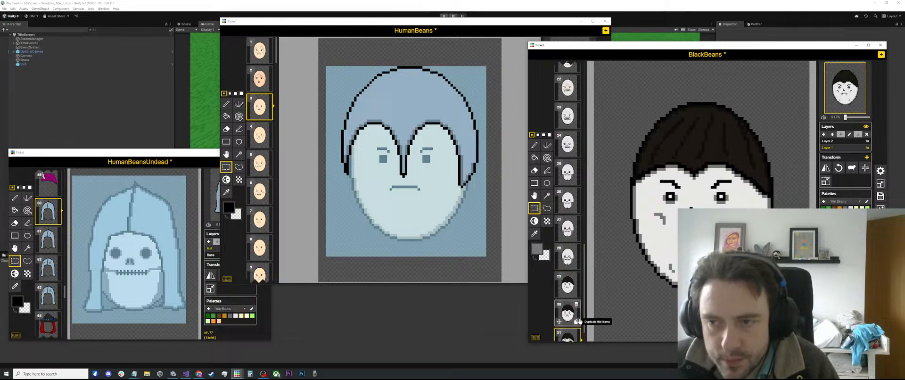
Inspect the duplicated face in frame 31 up close and compare it with frames 29 and 30.
scroll(568, 293, down, 2)
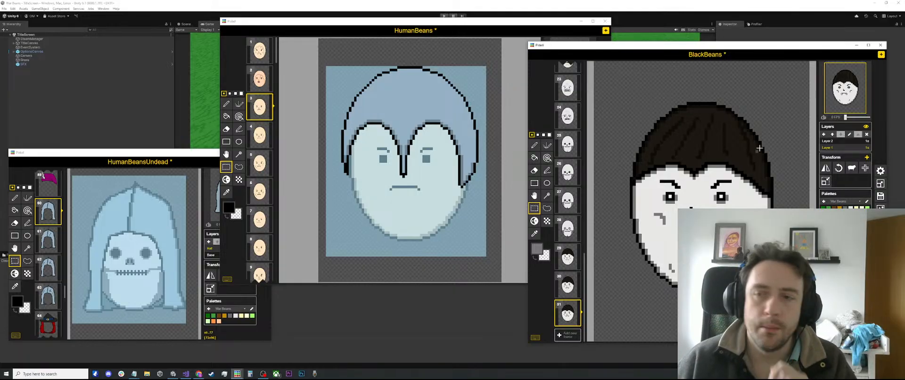
key(p)
scroll(680, 232, up, 5)
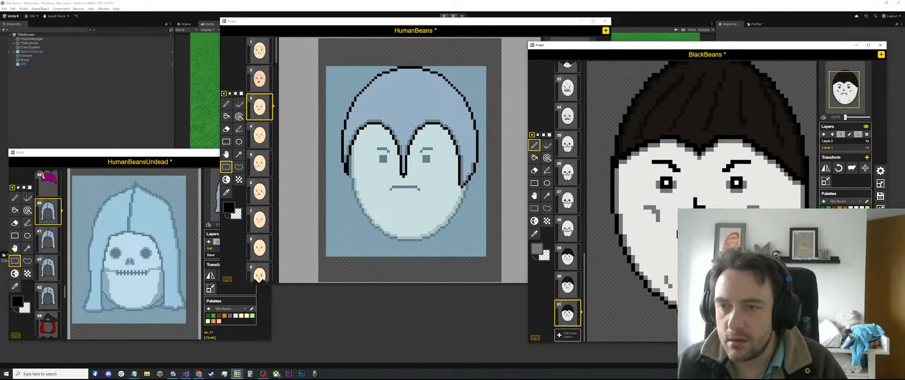
scroll(711, 262, up, 1)
scroll(682, 202, down, 2)
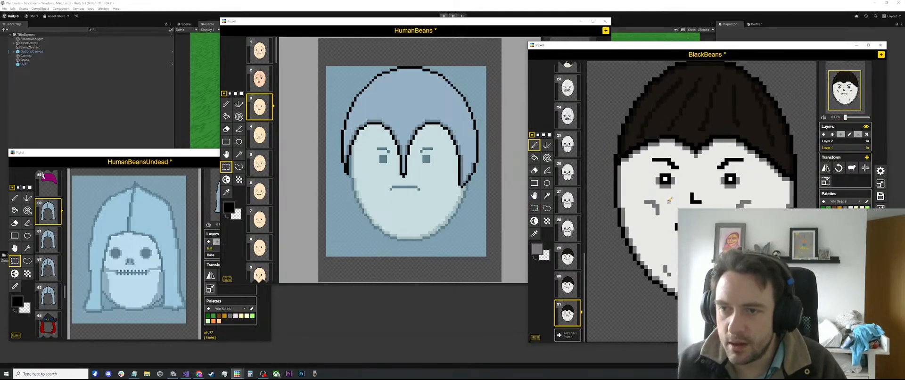
scroll(667, 216, up, 1)
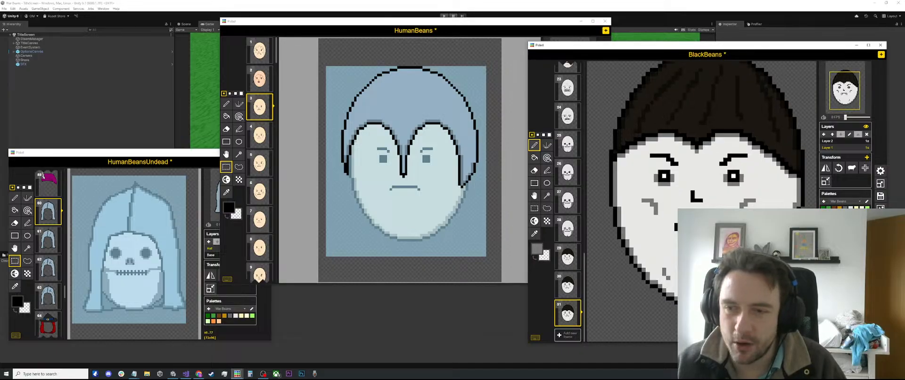
scroll(685, 224, up, 1)
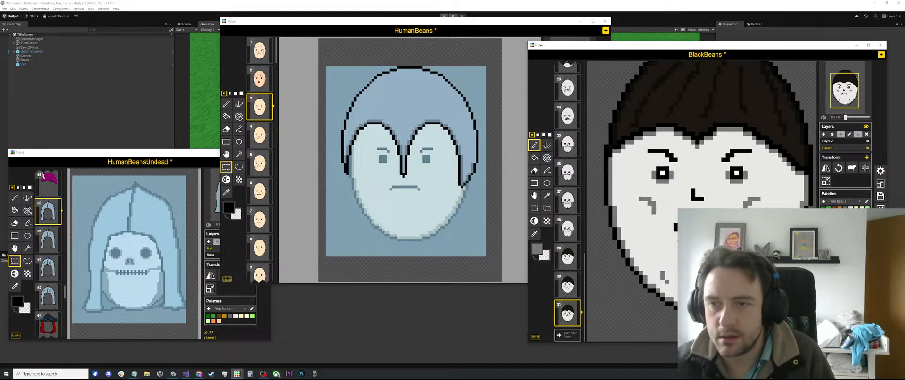
click(568, 258)
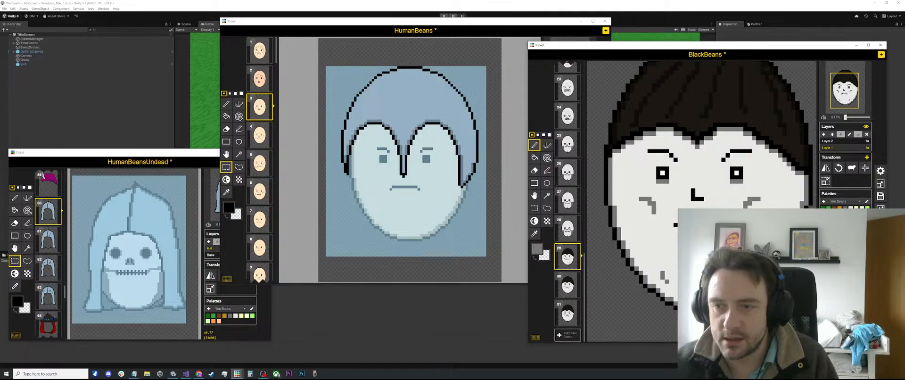
scroll(737, 238, down, 2)
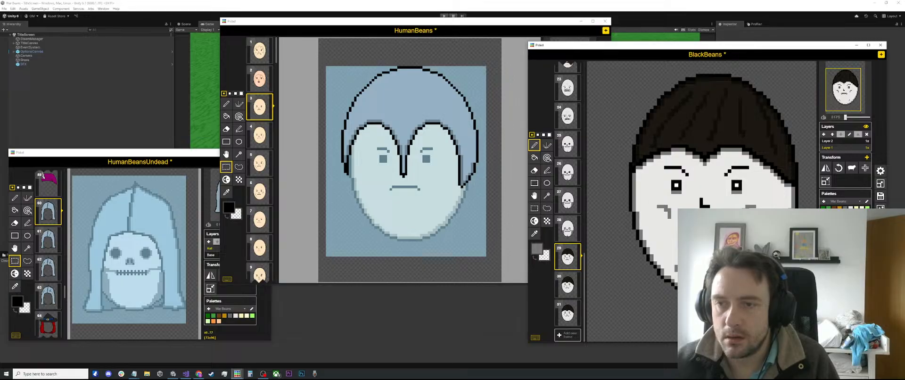
scroll(584, 275, up, 1)
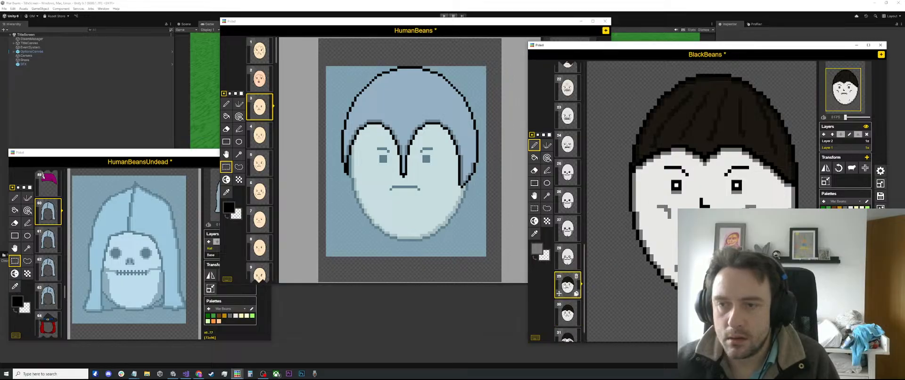
click(568, 312)
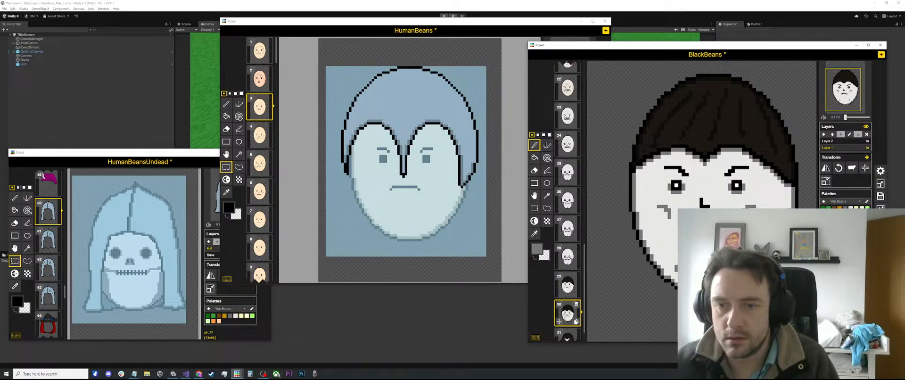
scroll(570, 312, down, 1)
click(568, 313)
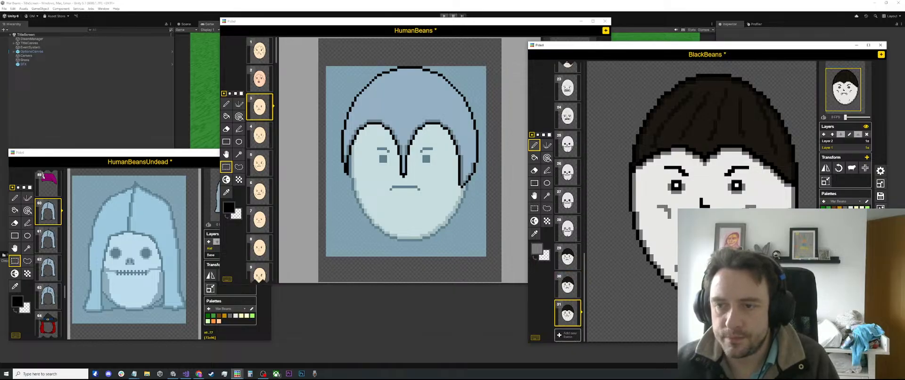
Rework the mouth area in frame 31 with the Pen tool, using black and white sampled from the face.
key(o)
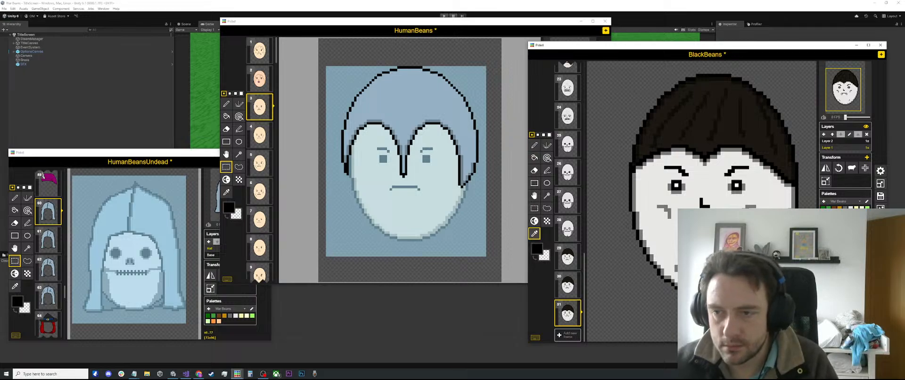
key(p)
scroll(689, 227, up, 1)
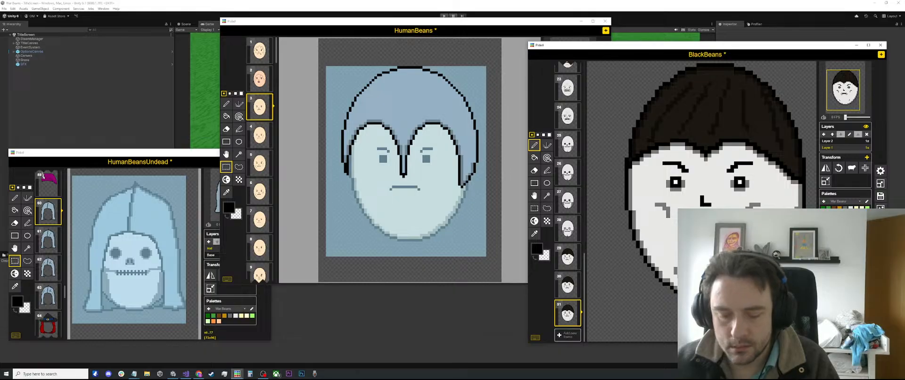
scroll(689, 227, up, 1)
key(o)
click(689, 227)
key(p)
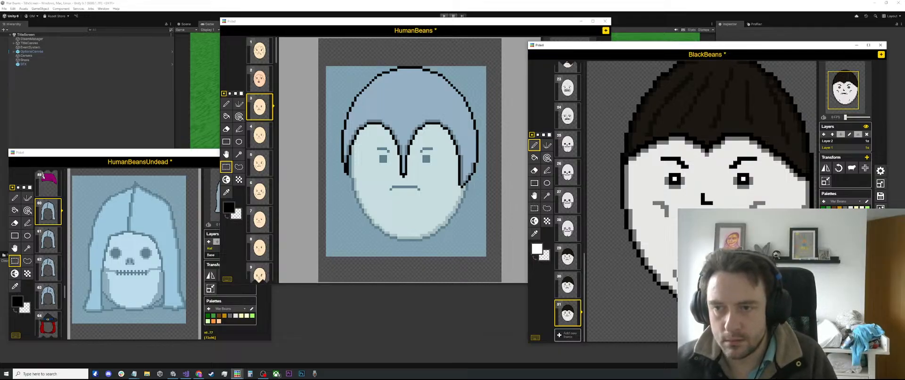
scroll(692, 238, up, 1)
key(o)
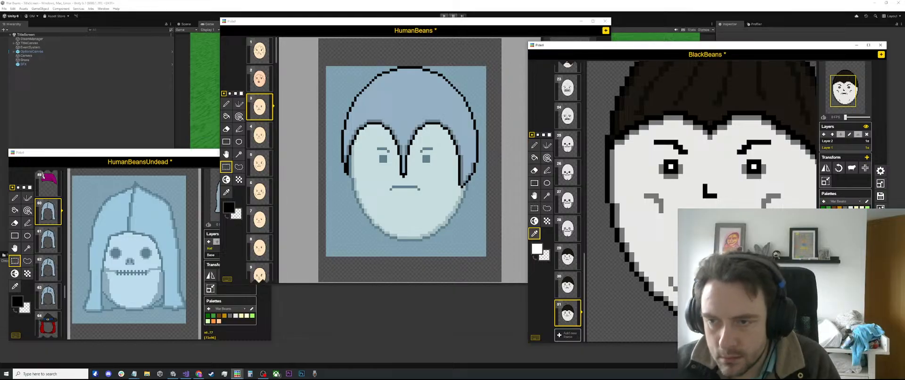
click(691, 238)
key(p)
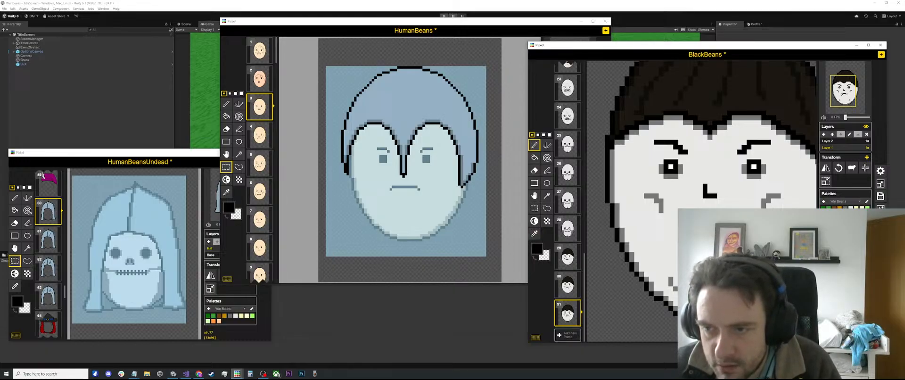
scroll(691, 238, down, 2)
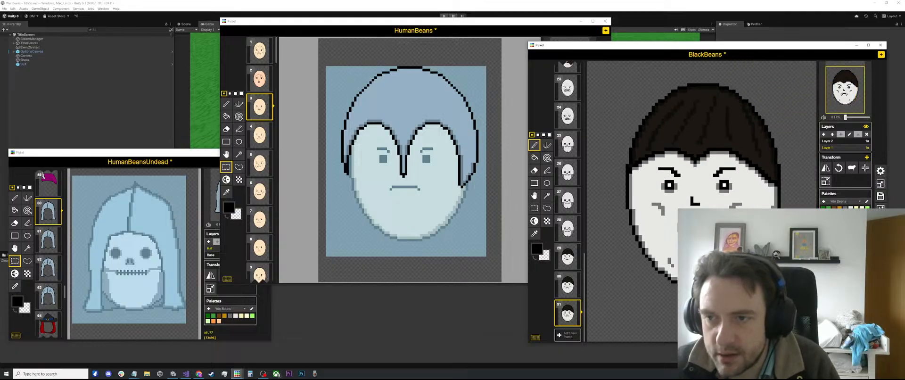
Recolour the face in frame 31 with the beige skin tone sampled from the balding old man's forehead in frame 21.
scroll(569, 283, up, 1)
click(568, 312)
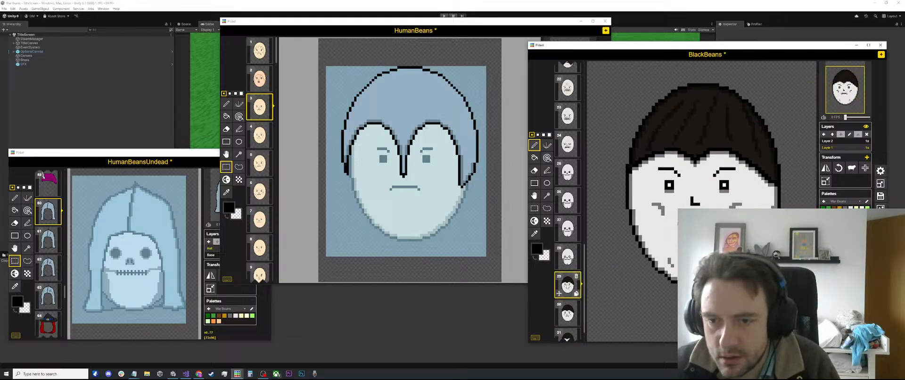
scroll(570, 245, up, 4)
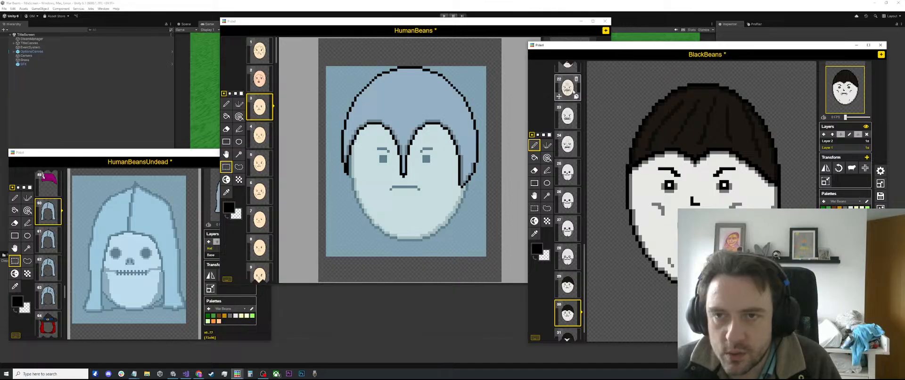
click(568, 165)
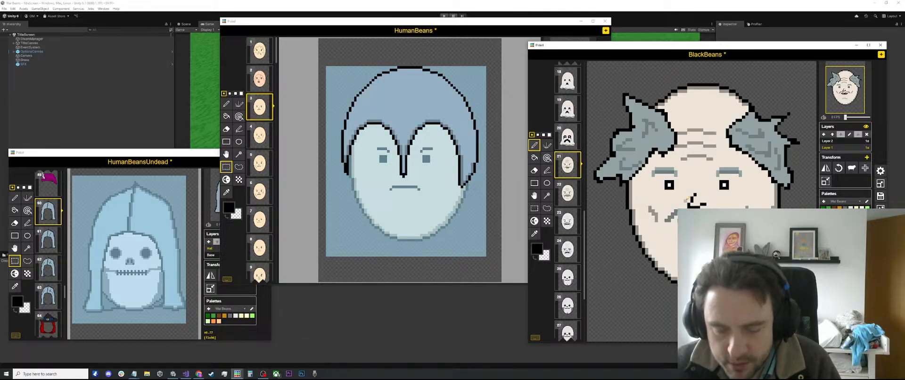
key(o)
click(700, 183)
scroll(570, 278, down, 5)
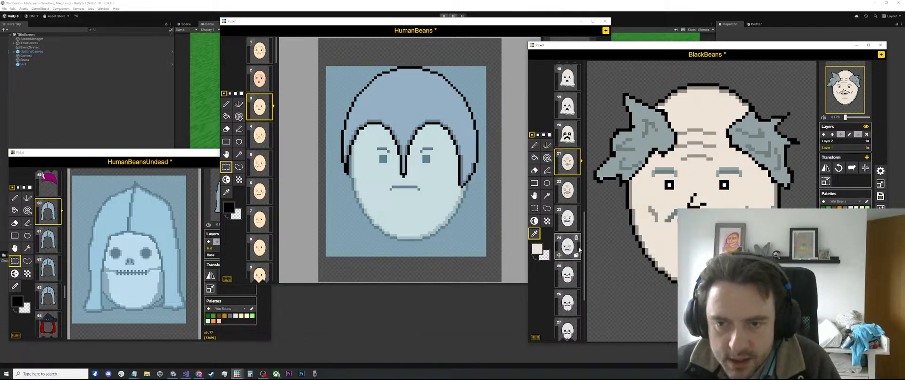
click(568, 312)
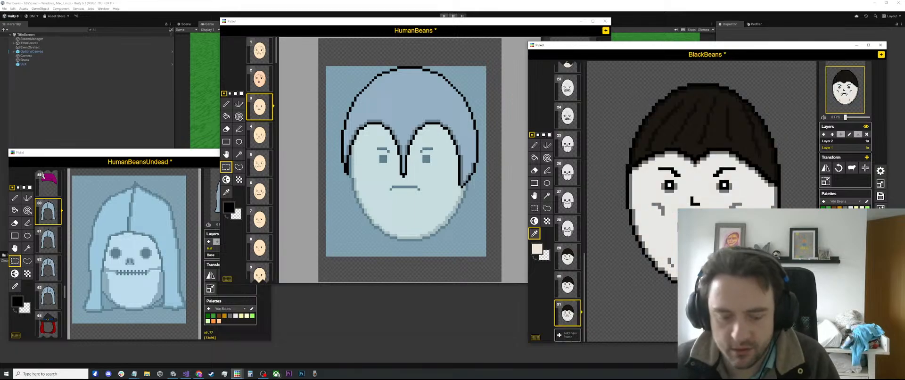
key(a)
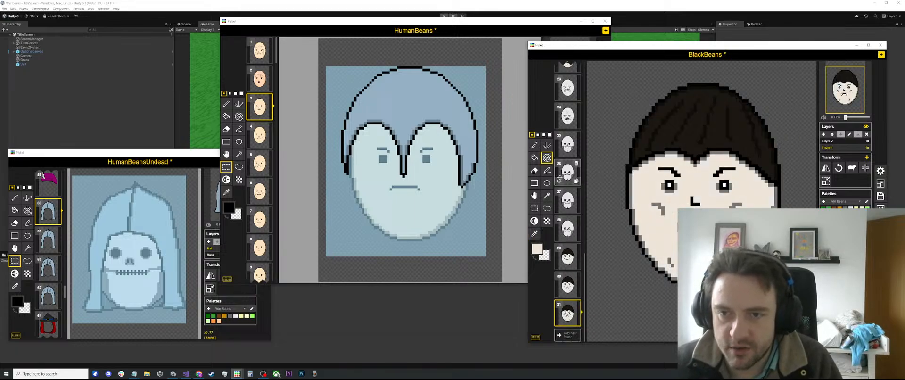
Recolour the face shading in frame 31 with the warm grey sampled from the head's edge in frame 22.
click(568, 115)
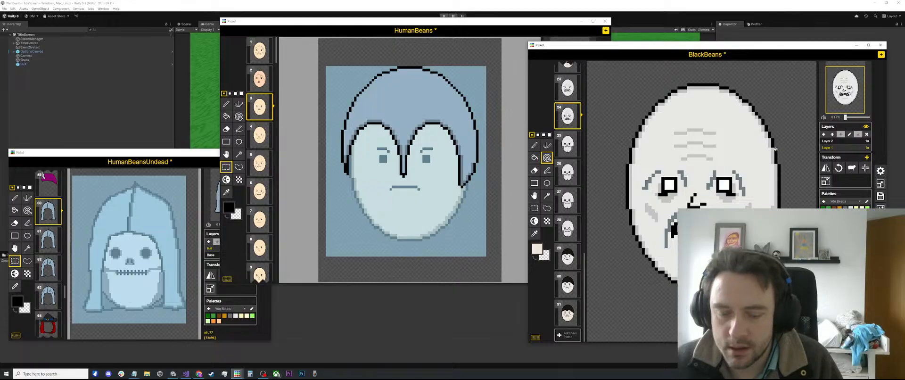
key(o)
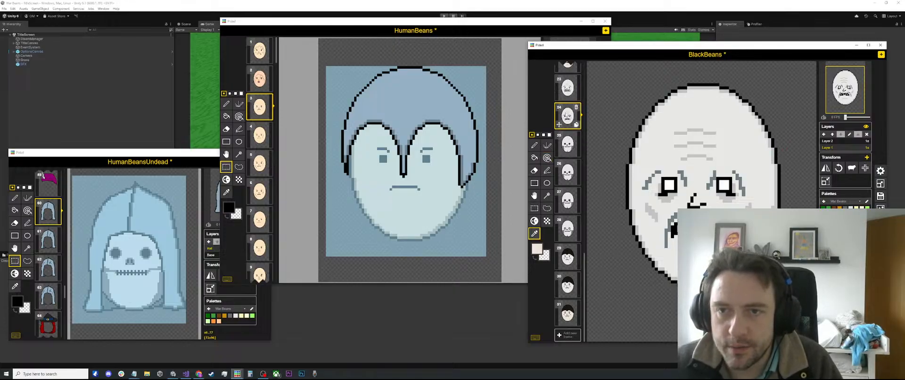
scroll(568, 115, up, 2)
click(567, 113)
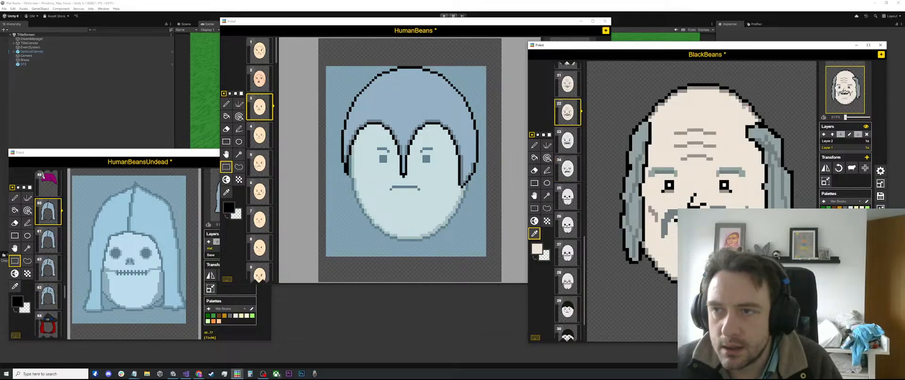
click(749, 109)
scroll(573, 224, down, 2)
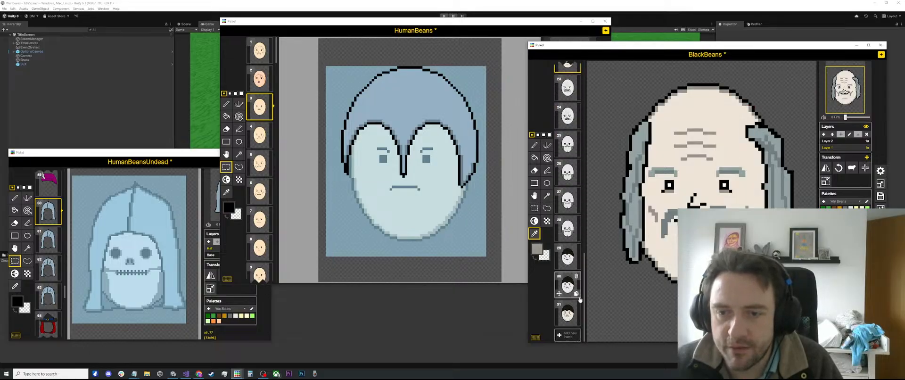
click(568, 313)
key(a)
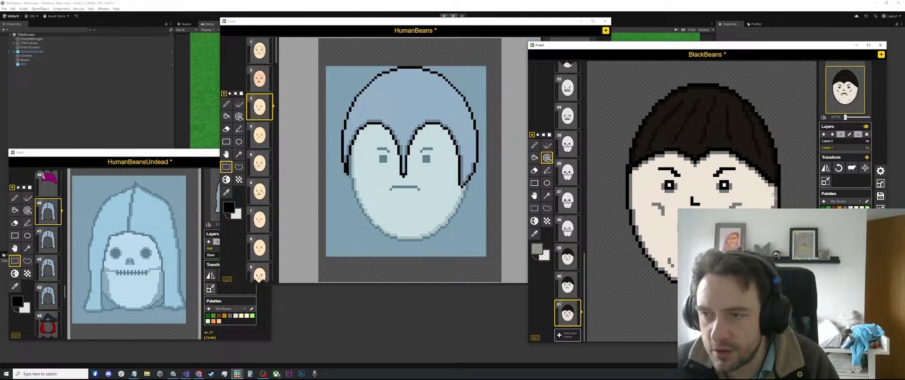
click(778, 197)
key(ctrl+z)
click(774, 197)
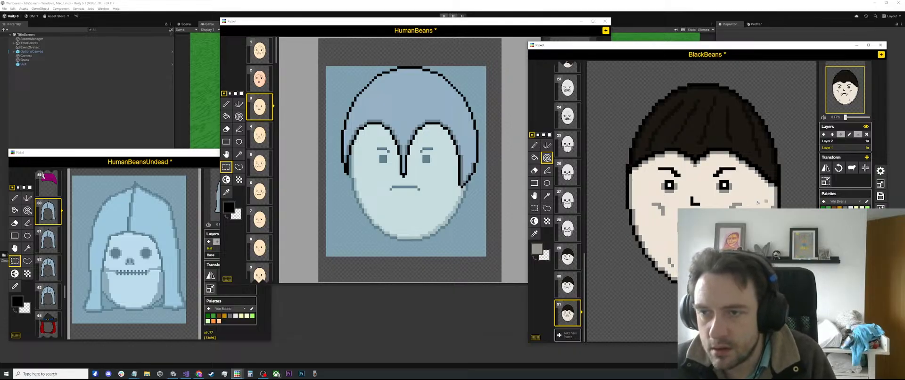
Darken the warm grey, apply it to the face shading in frame 31, and compare the result with frame 30.
click(537, 249)
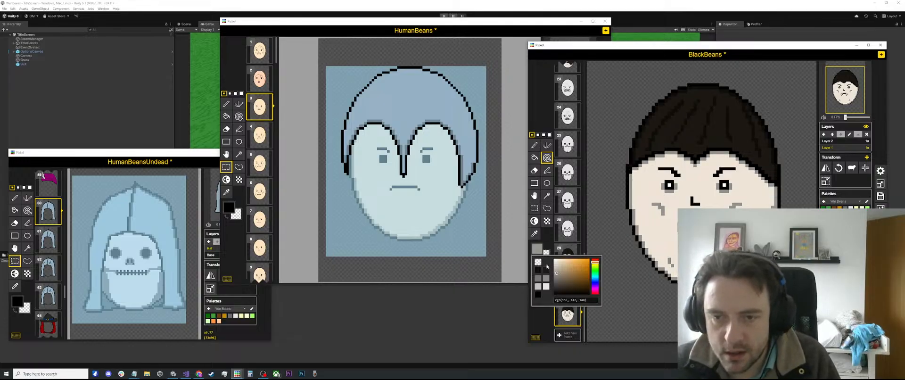
drag(558, 275, 557, 283)
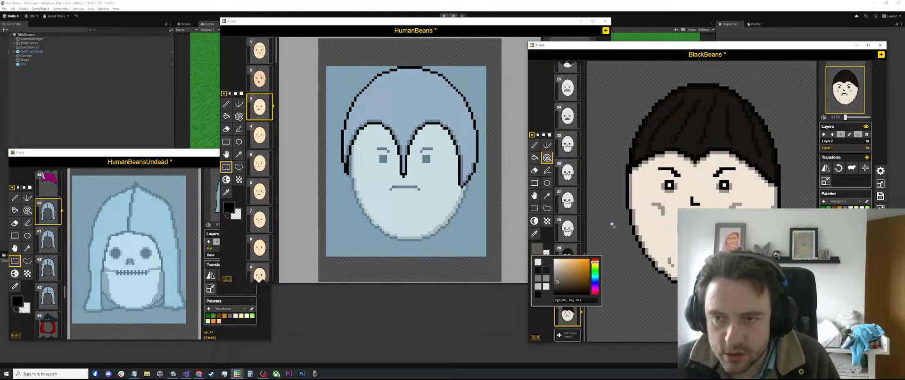
click(628, 201)
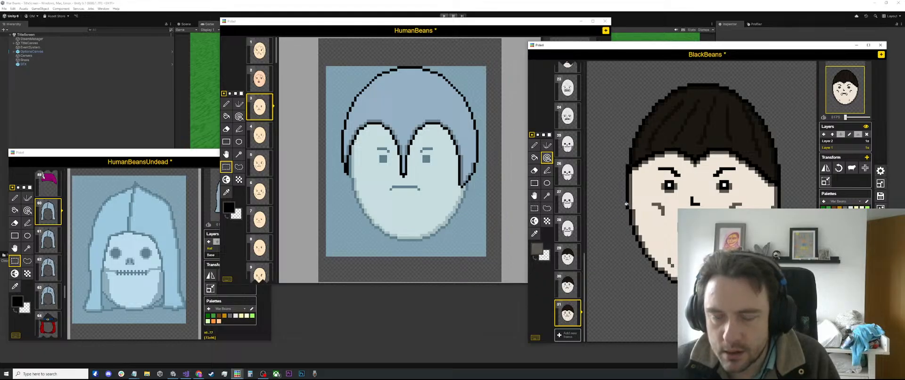
click(568, 285)
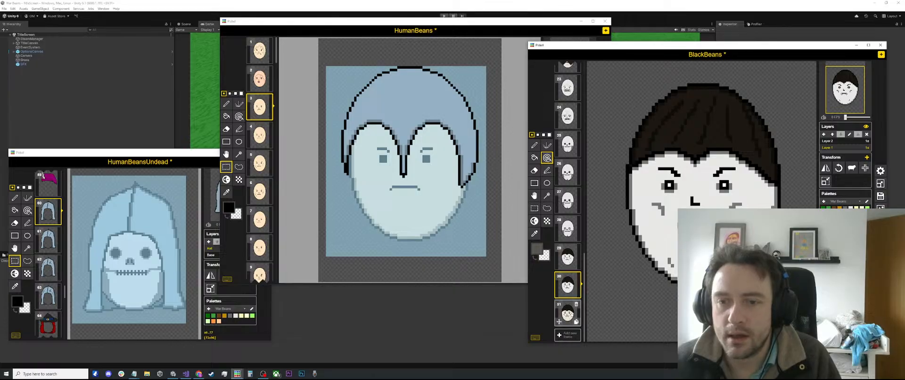
click(568, 314)
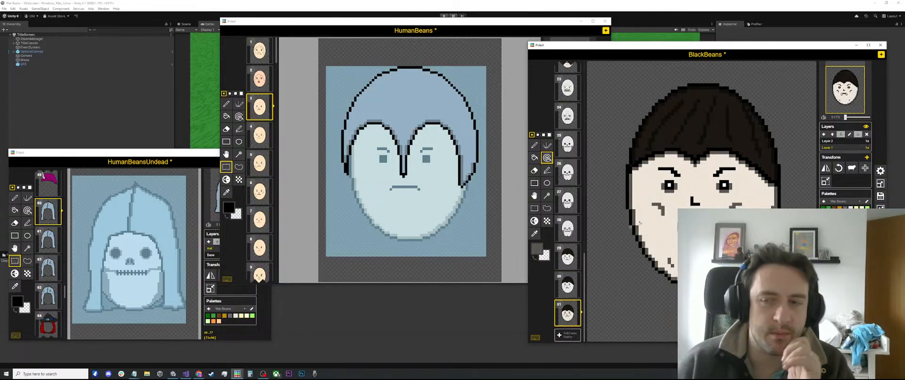
Rework the grey cheek lines in frame 31 with the Pen tool, and compare the face with frame 30.
scroll(608, 238, up, 1)
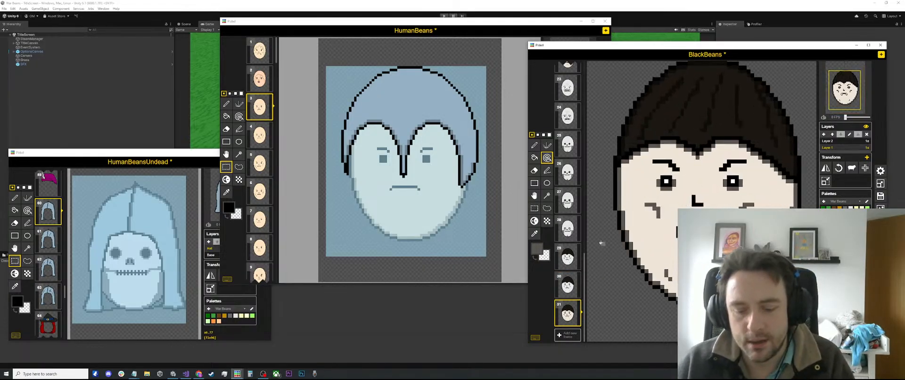
key(b)
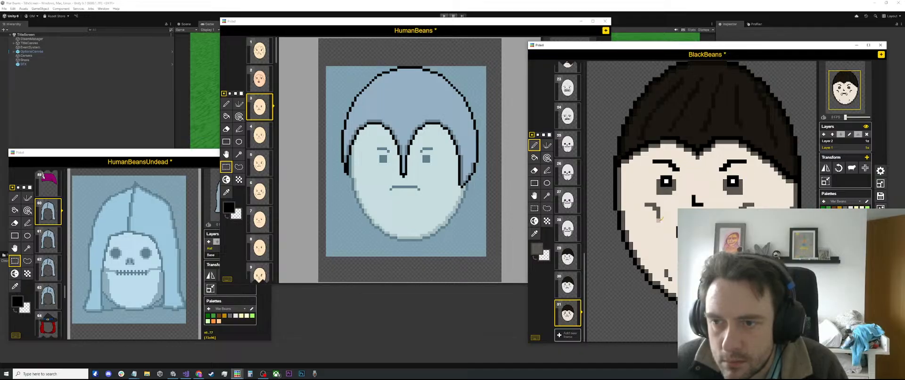
key(ctrl+z)
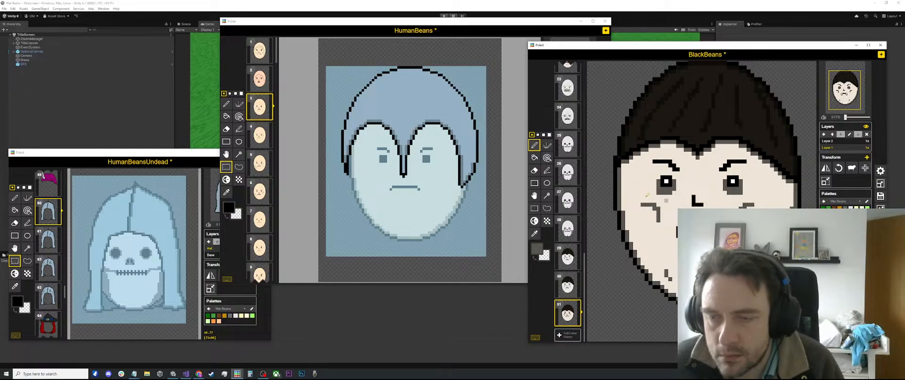
click(643, 201)
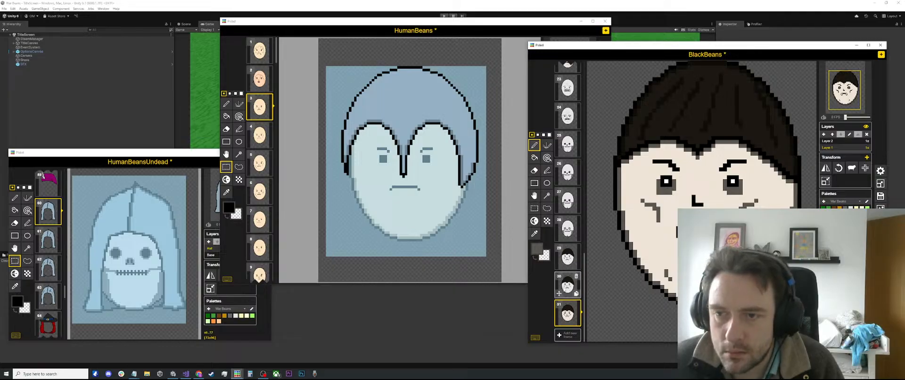
click(567, 285)
click(571, 311)
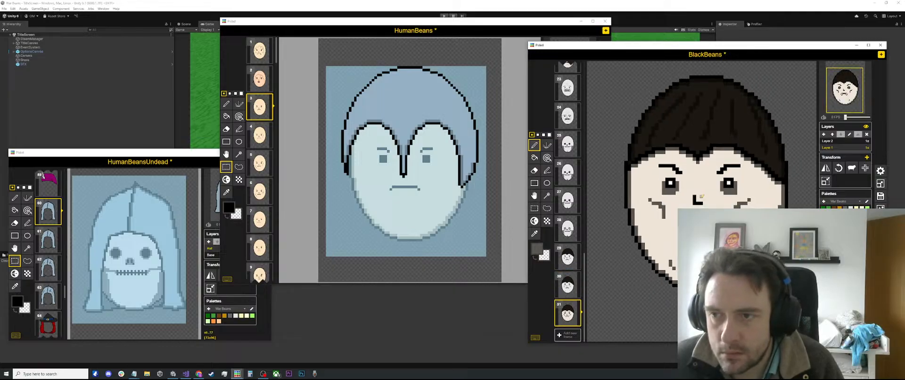
Duplicate frame 31 and paint over the pupils in the copy with white sampled from the eye.
click(576, 322)
key(o)
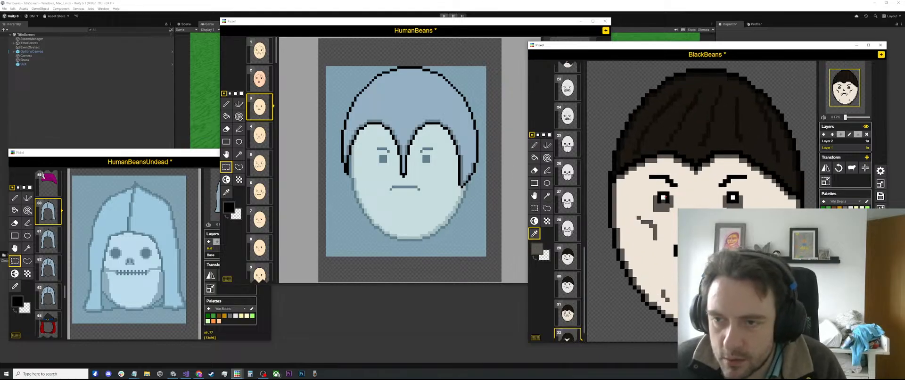
click(660, 201)
click(662, 197)
key(p)
mouse_move(659, 194)
mouse_down()
mouse_move(668, 199)
mouse_move(660, 197)
mouse_up()
mouse_move(729, 198)
mouse_down()
mouse_move(737, 194)
mouse_move(729, 203)
mouse_up()
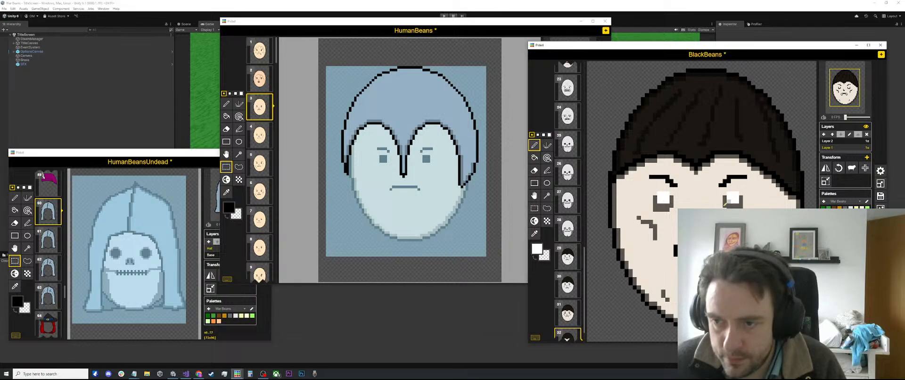
Redraw the mouth in frame 32 with the Pen tool, using black sampled from the mouth and white sampled from the eyes.
scroll(666, 255, up, 1)
key(o)
click(676, 249)
key(p)
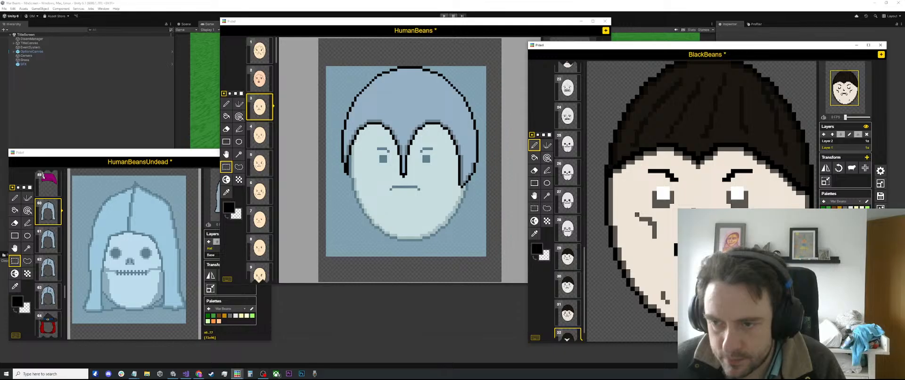
key(o)
click(663, 193)
key(p)
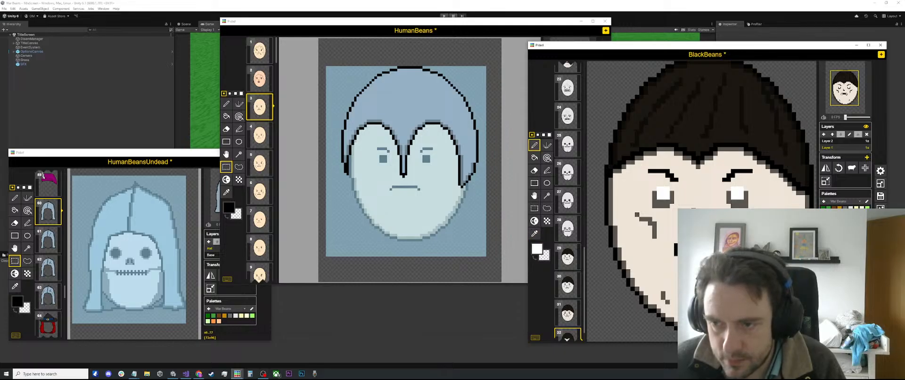
key(o)
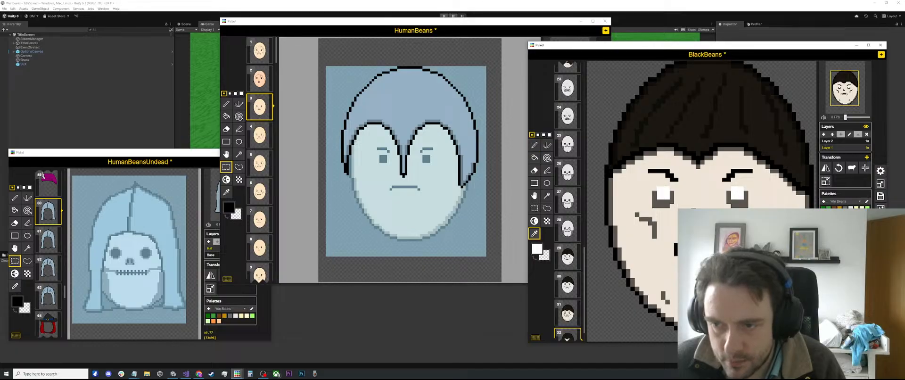
click(676, 250)
key(p)
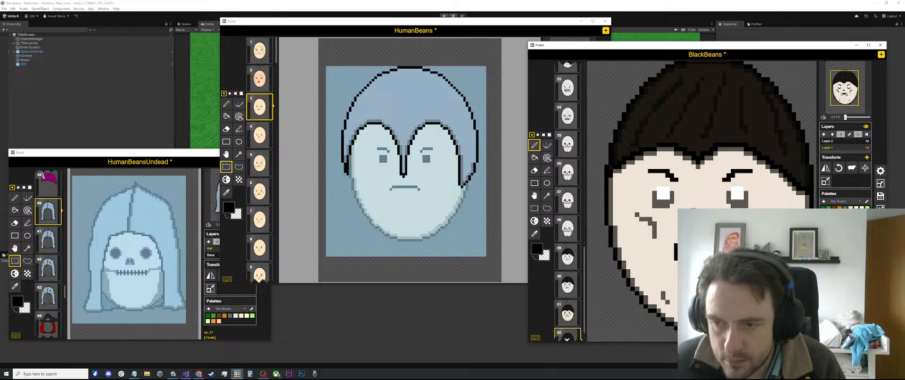
Extend the dark grey shadows beneath the eyes in frame 32, and compare the face with frame 31.
scroll(686, 219, down, 2)
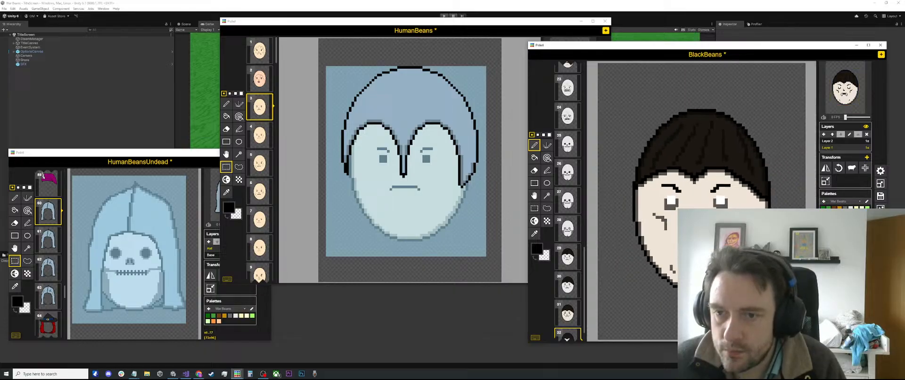
scroll(569, 331, down, 1)
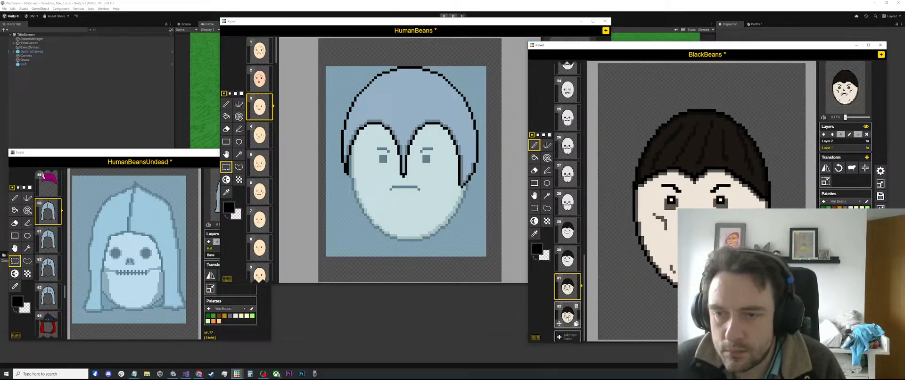
scroll(724, 206, up, 1)
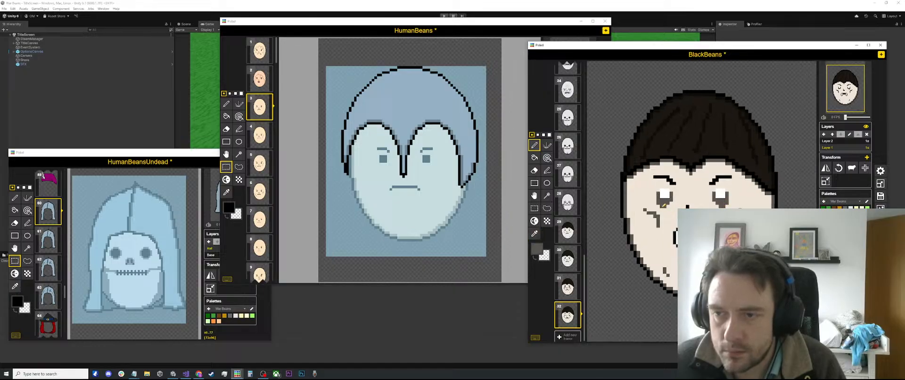
click(565, 291)
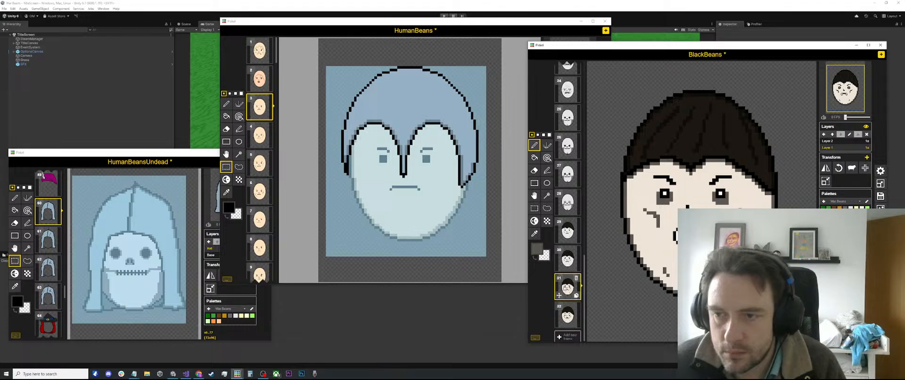
click(568, 322)
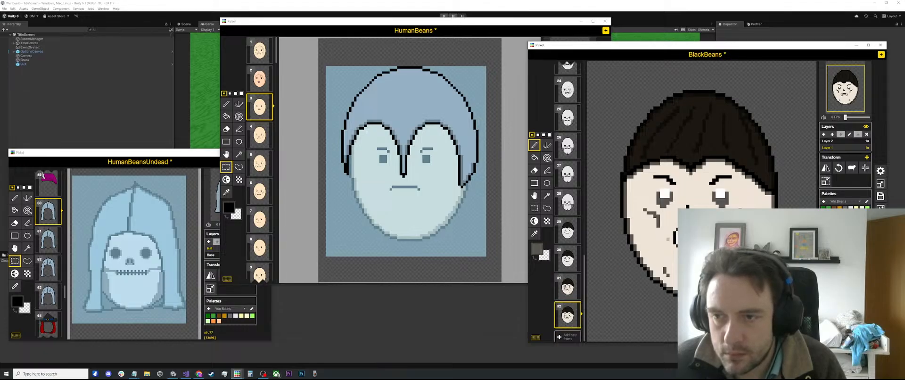
scroll(703, 208, down, 2)
scroll(696, 215, up, 2)
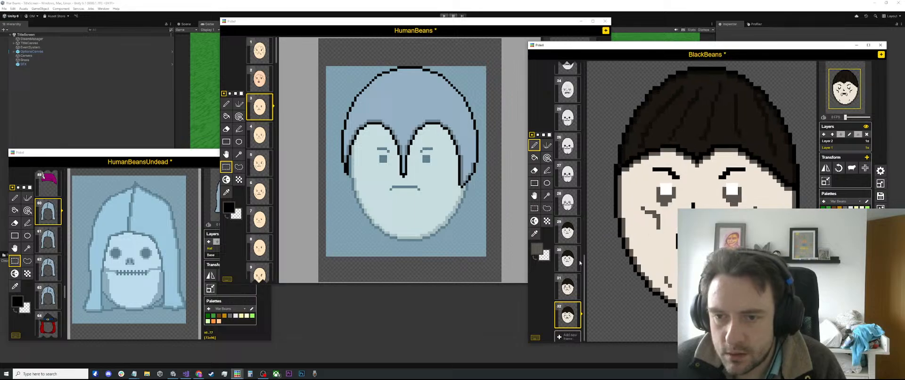
Set the pen colour to dark red and paint it into the mouth in frame 32.
click(539, 248)
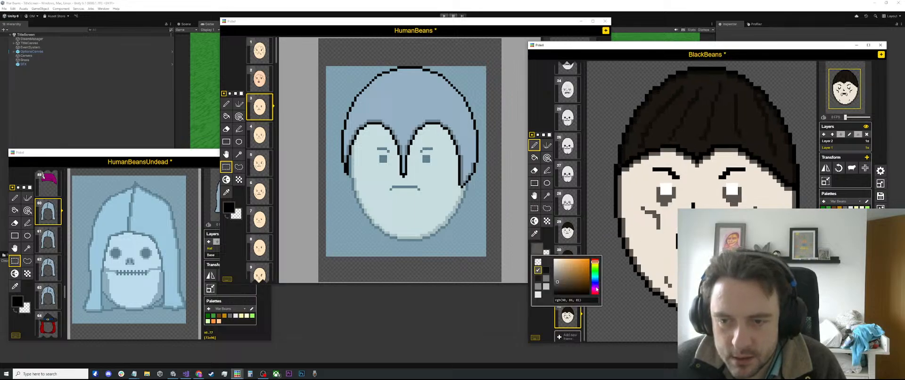
mouse_move(595, 289)
mouse_down()
mouse_move(598, 263)
mouse_move(568, 287)
mouse_up()
drag(598, 264, 596, 259)
click(580, 279)
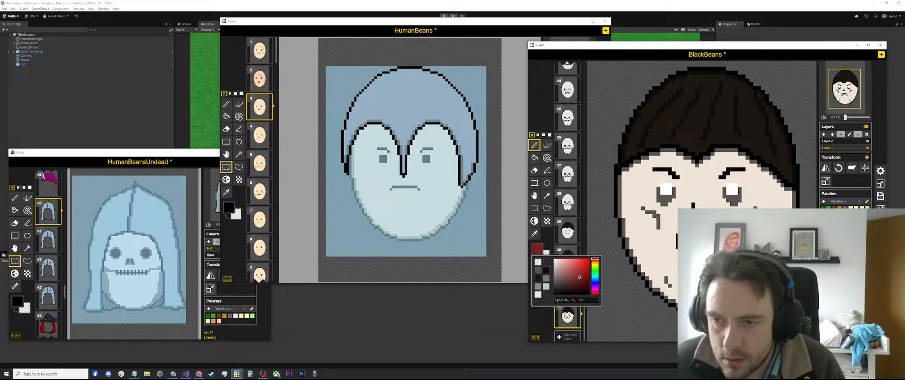
click(698, 243)
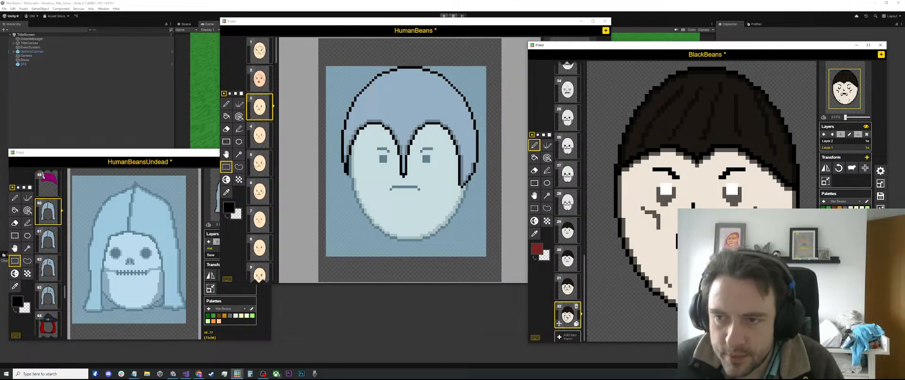
Examine the white-eyed face in frame 32 and compare it with frames 30 and 31.
scroll(681, 187, down, 3)
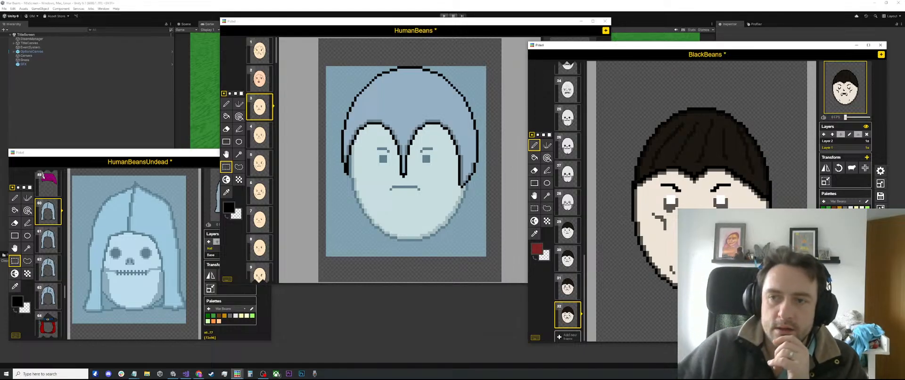
scroll(634, 190, down, 2)
scroll(702, 202, up, 4)
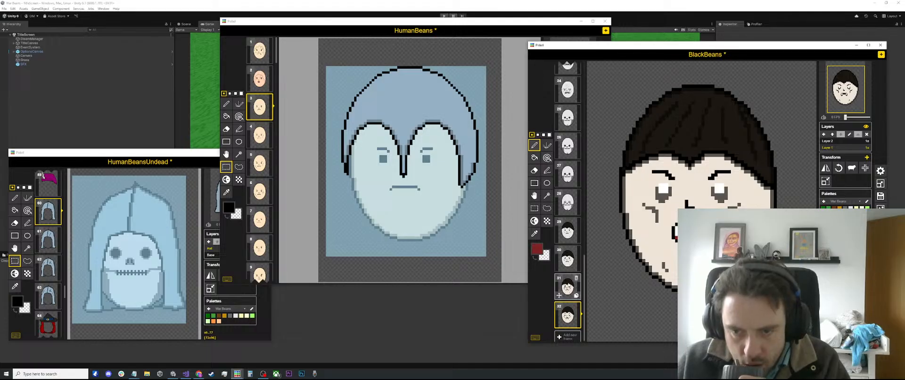
click(568, 289)
click(568, 320)
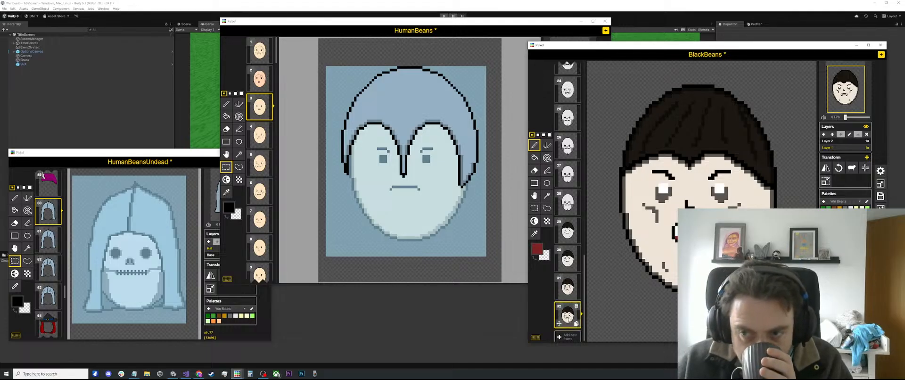
click(568, 288)
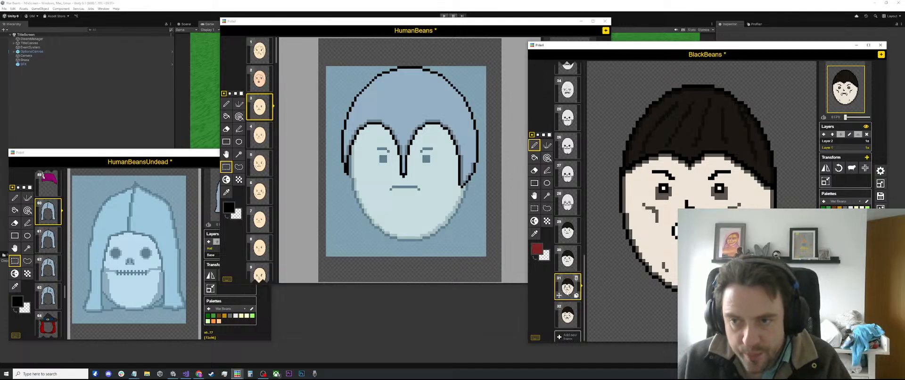
click(568, 316)
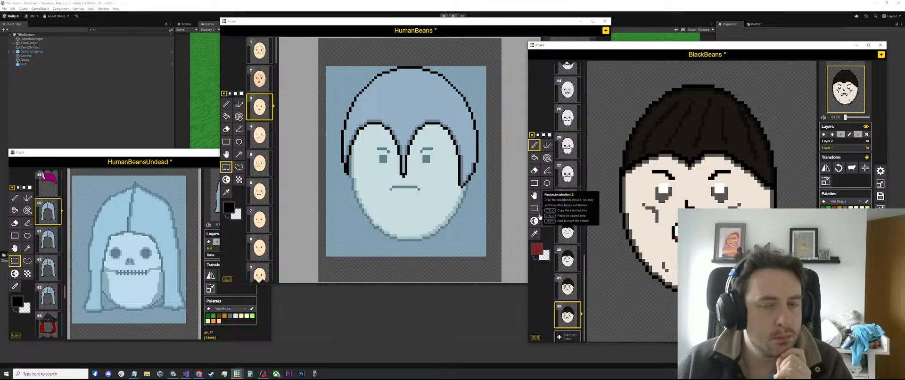
scroll(569, 287, down, 1)
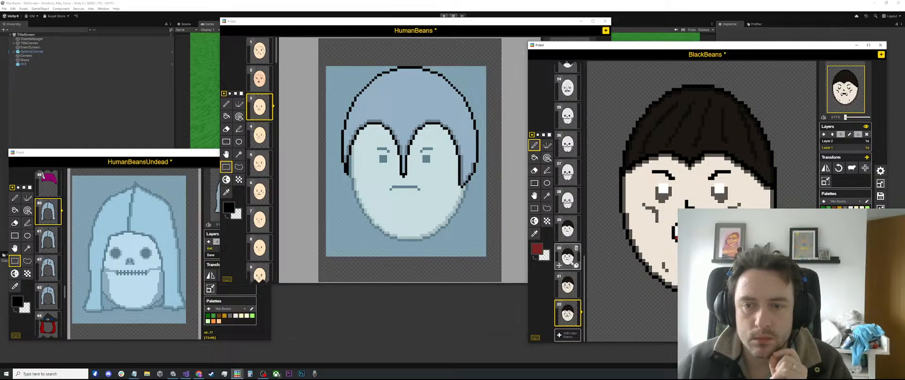
click(568, 257)
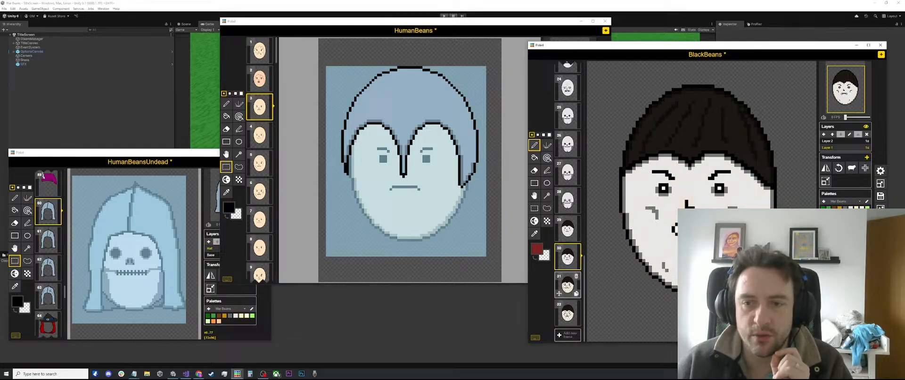
click(568, 284)
click(568, 313)
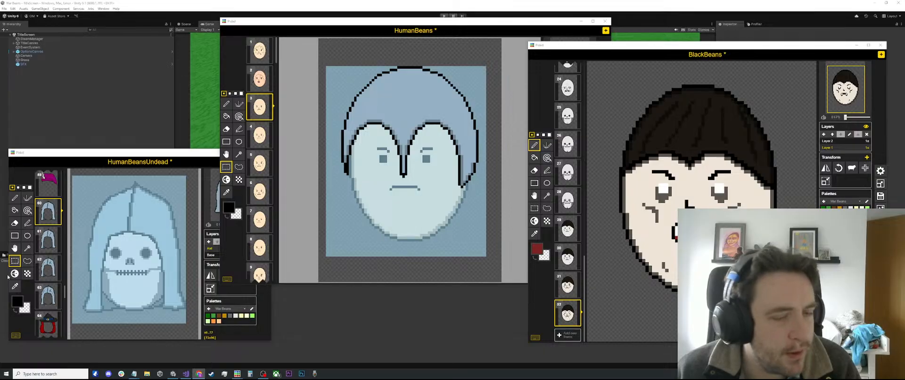
Copy the whole green zombie head from frame 5 with a rectangular selection, after comparing it with frame 6.
scroll(567, 257, up, 3)
scroll(568, 257, up, 15)
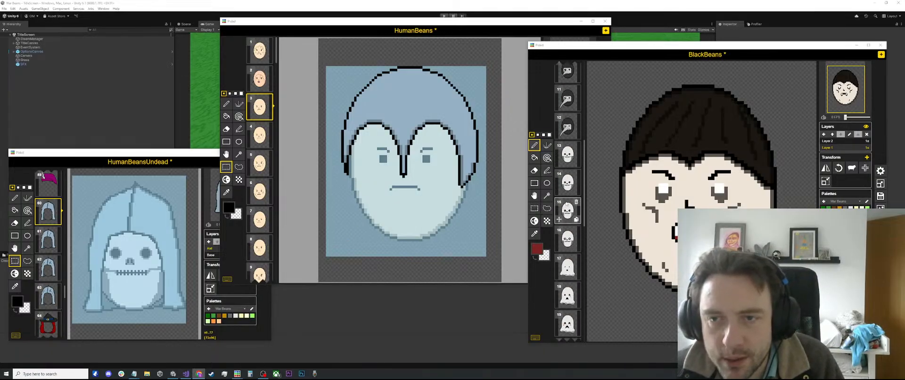
click(567, 188)
scroll(665, 175, down, 1)
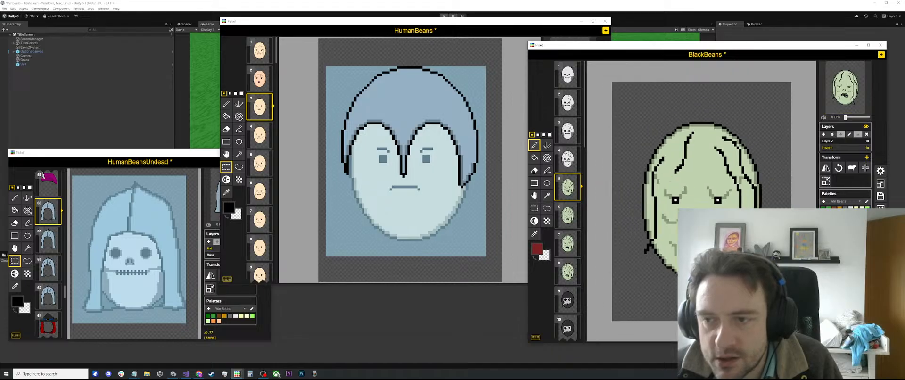
key(s)
click(568, 215)
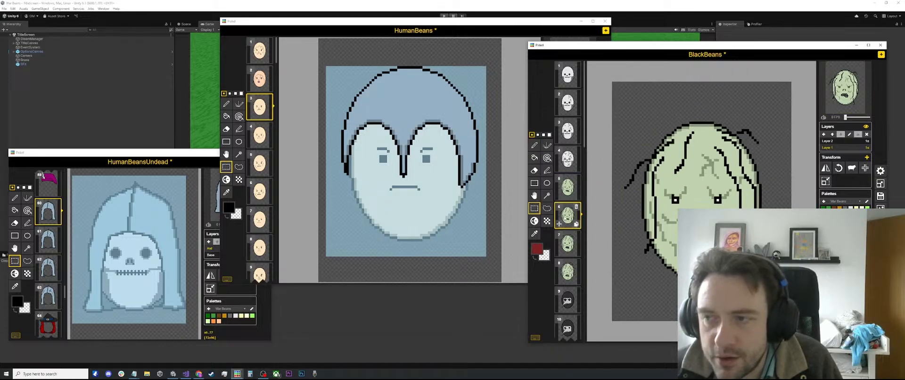
click(567, 189)
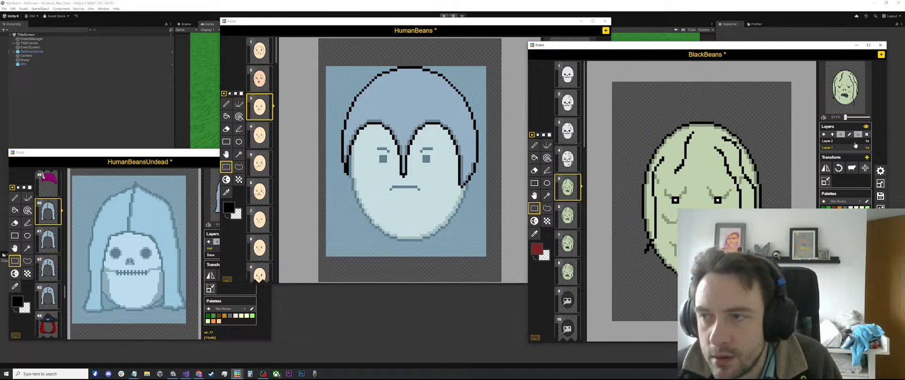
drag(787, 291, 612, 104)
Add a new frame after frame 32 and paste the copied green zombie head into it.
scroll(575, 210, down, 4)
scroll(576, 210, down, 5)
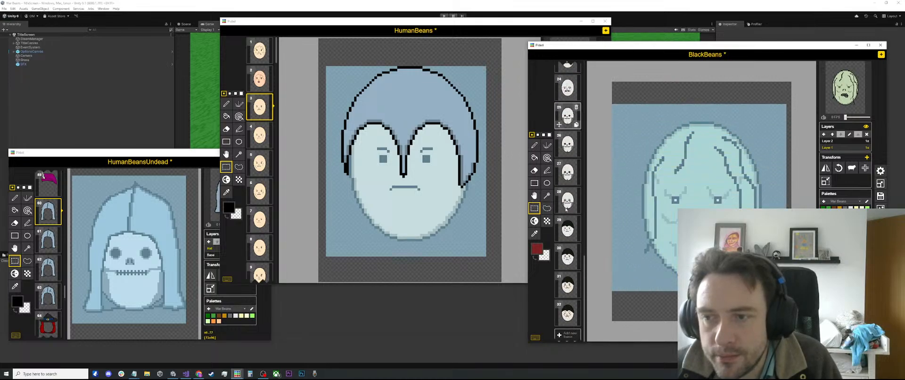
click(569, 336)
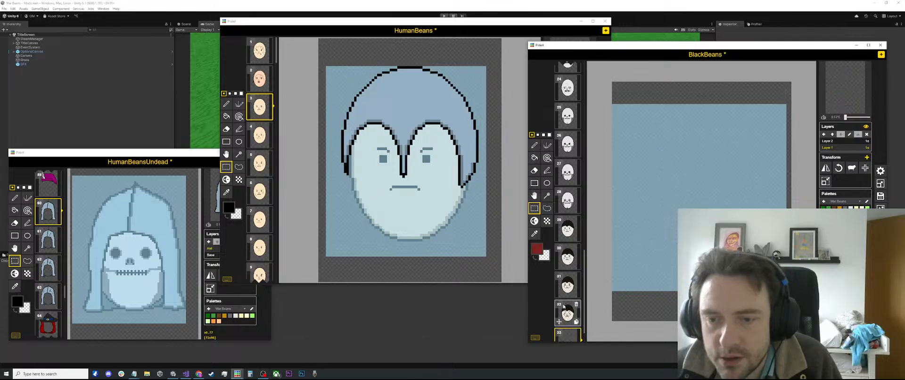
key(ctrl+v)
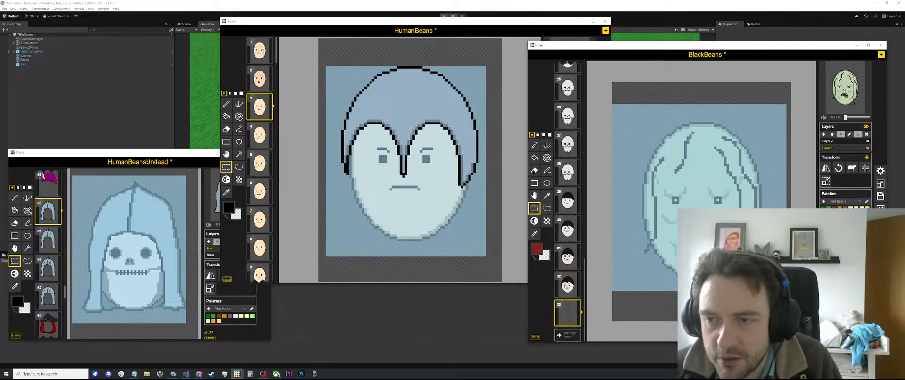
Commit the pasted green zombie head in frame 33 and look back over the earlier frames.
key(Return)
scroll(584, 244, up, 4)
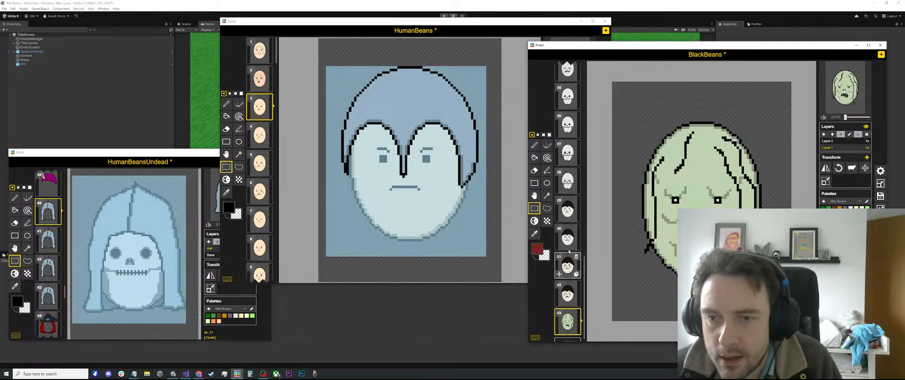
scroll(583, 244, down, 1)
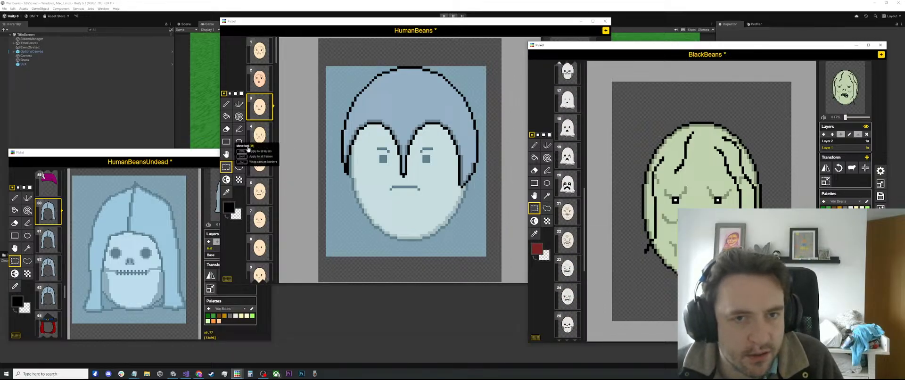
Copy the plain face from HumanBeans frame 3 and paste it into BlackBeans frame 33 in place of the zombie head.
click(345, 31)
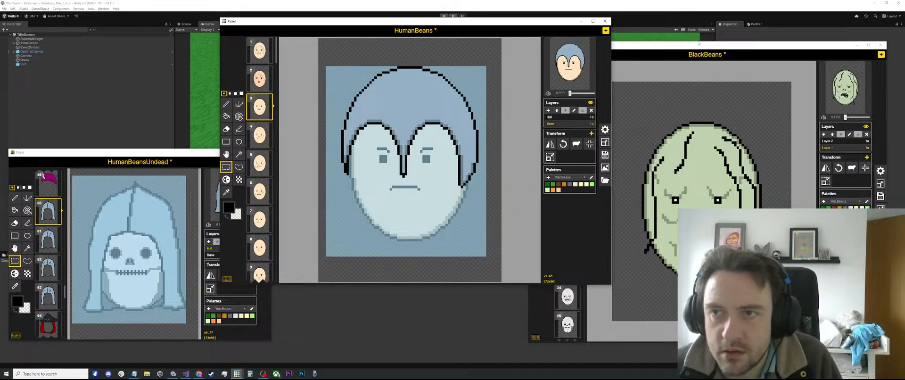
click(699, 43)
key(ctrl+v)
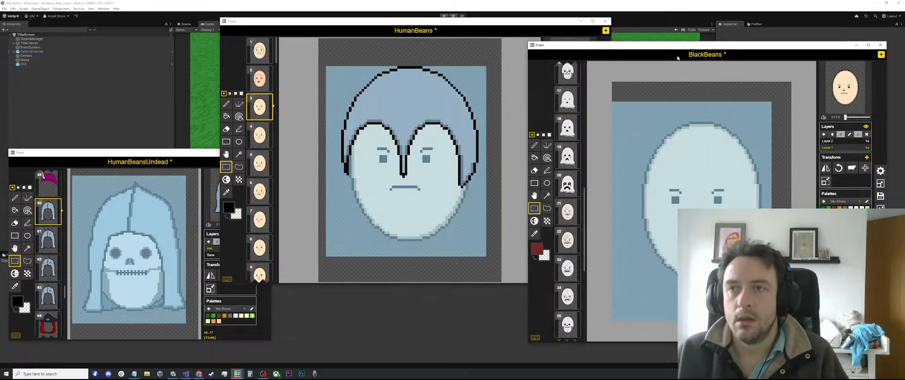
click(710, 88)
scroll(708, 221, up, 2)
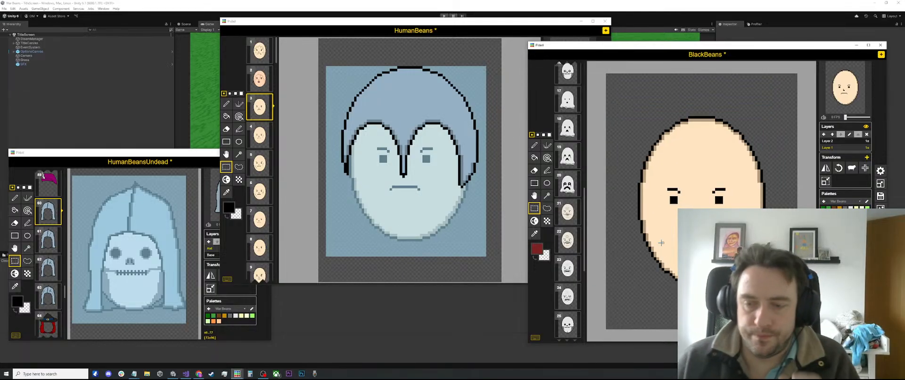
Sample the zombie skin green from frame 5 and shift the pen colour to a more saturated light green.
click(537, 249)
scroll(565, 180, up, 10)
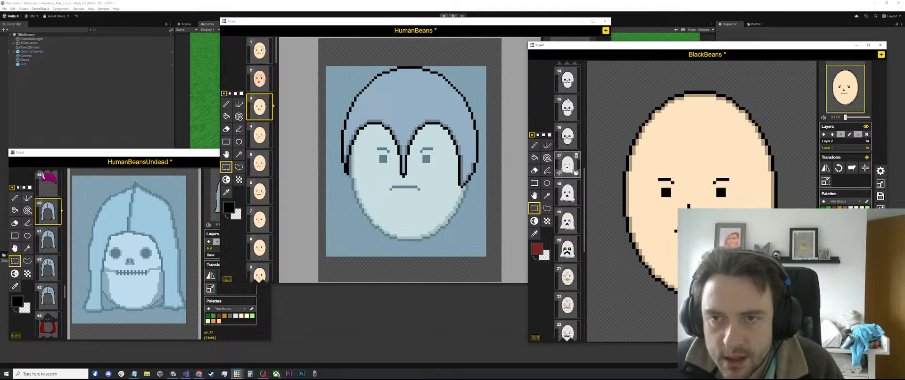
click(565, 192)
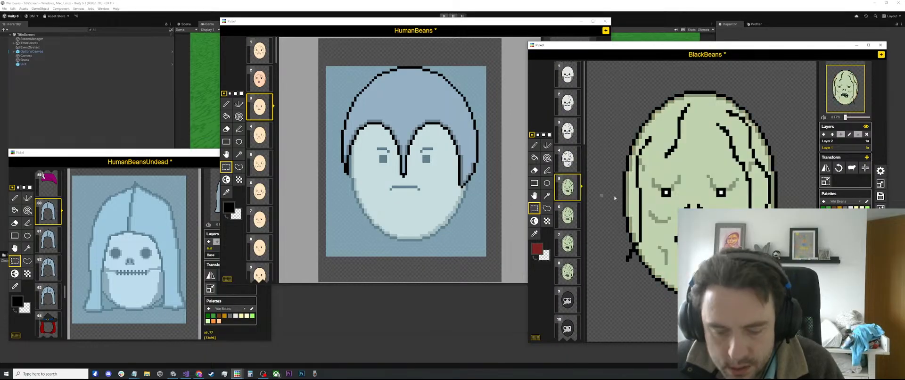
key(o)
click(717, 159)
click(541, 253)
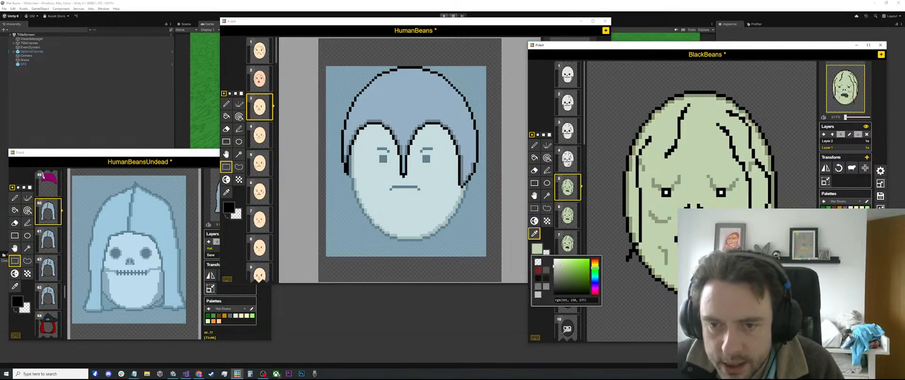
drag(561, 266, 568, 269)
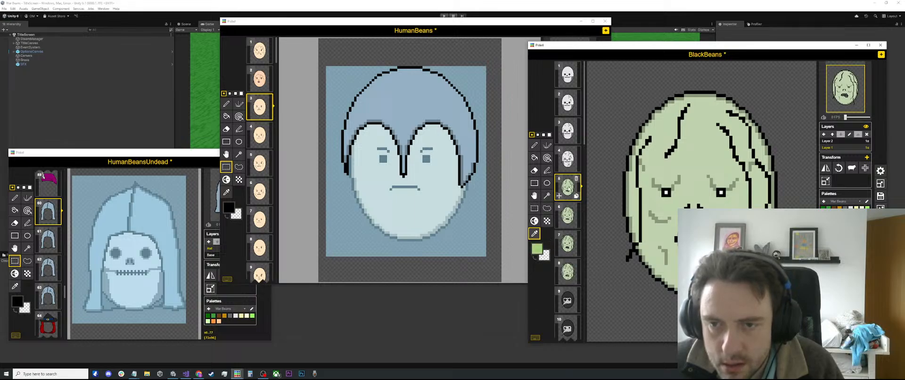
Recolour all the skin of the face in frame 33 with the light green.
scroll(564, 217, down, 12)
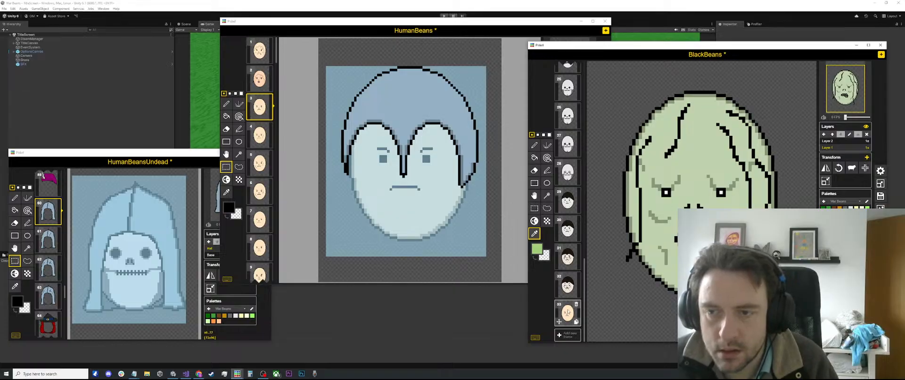
click(568, 313)
key(a)
click(694, 168)
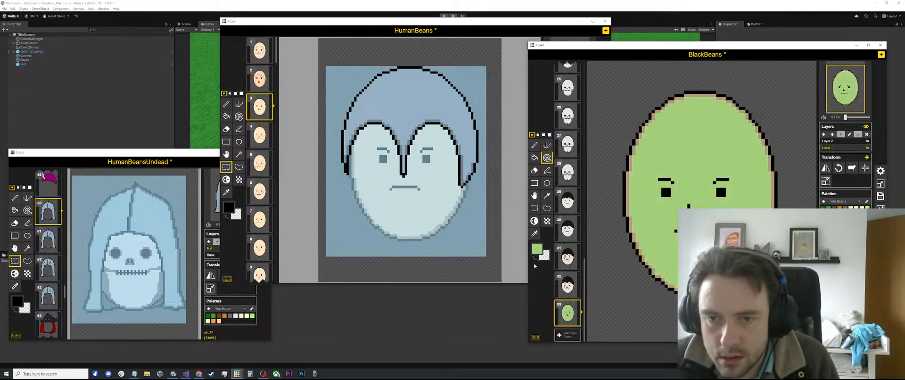
Darken the green pen colour and recolour the tan shading along the edge of frame 33's face with it.
click(536, 249)
drag(561, 270, 569, 273)
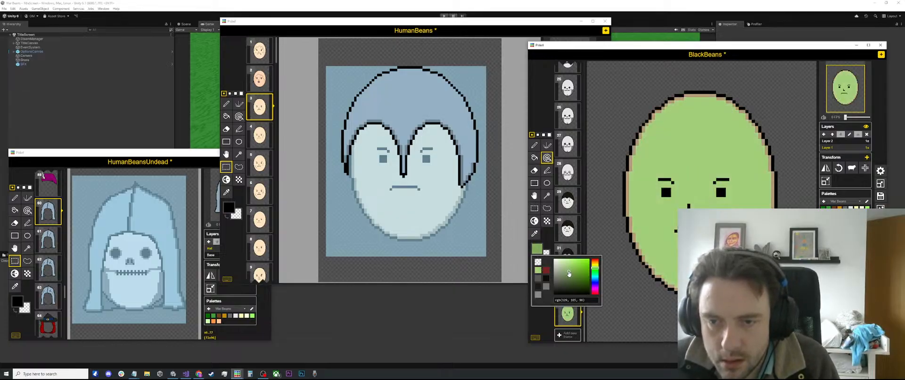
click(626, 192)
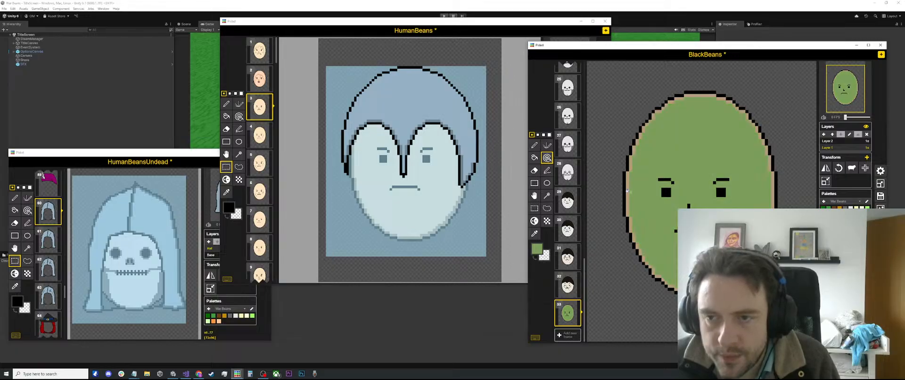
key(ctrl+z)
click(626, 191)
scroll(625, 192, up, 1)
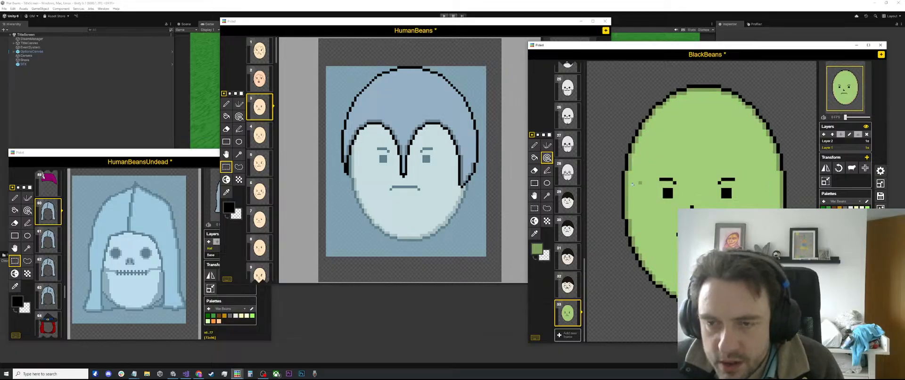
Try drawing the mouth in frame 33 with black pen strokes, then select the mouth area.
click(532, 146)
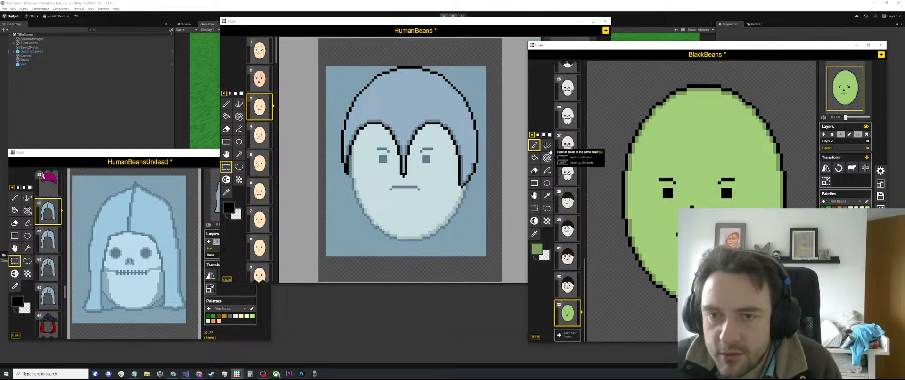
click(535, 233)
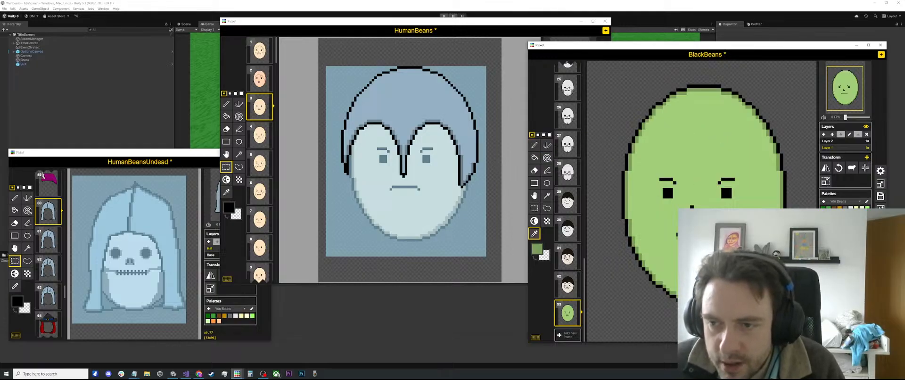
key(d)
key(p)
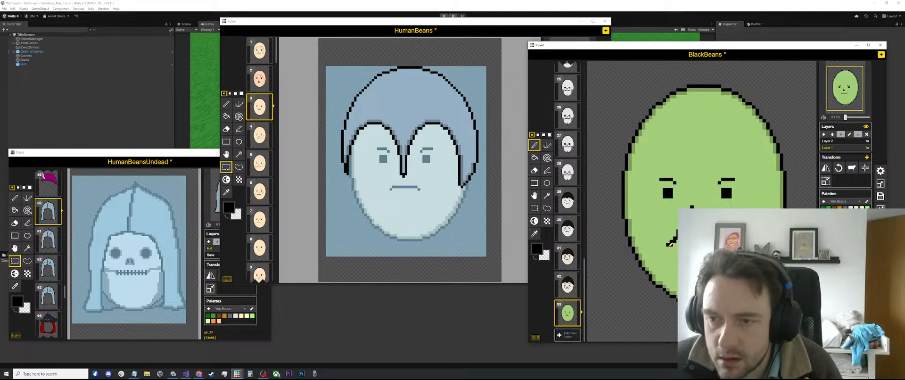
key(s)
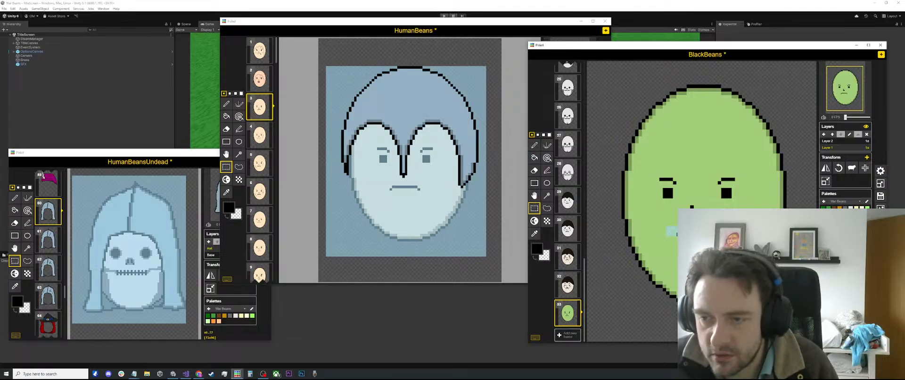
Sample the light green skin beside the mouth in frame 33 and paint over part of the mouth line.
key(o)
click(673, 230)
key(p)
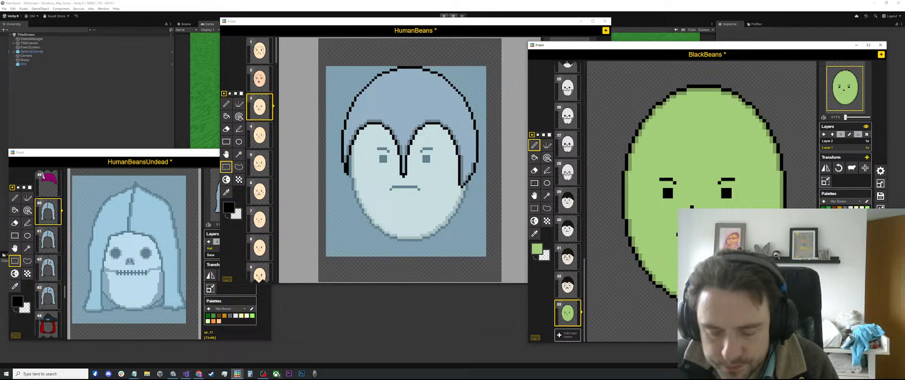
Sample black from the eye and draw an open mouth outline with separate teeth in frame 33.
key(o)
click(723, 193)
key(p)
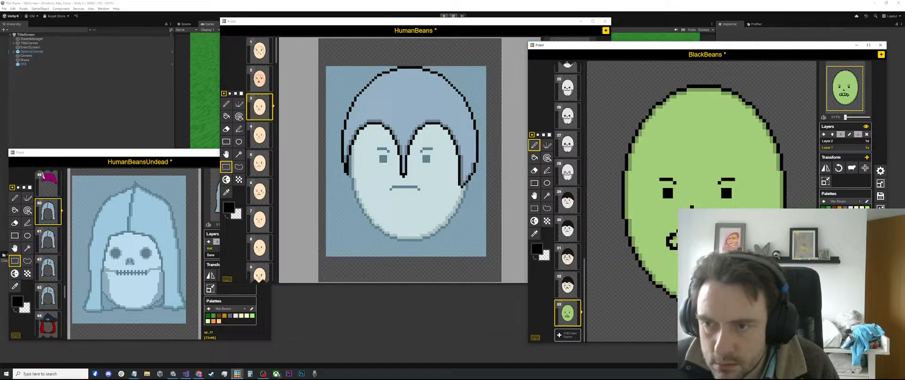
scroll(664, 186, up, 2)
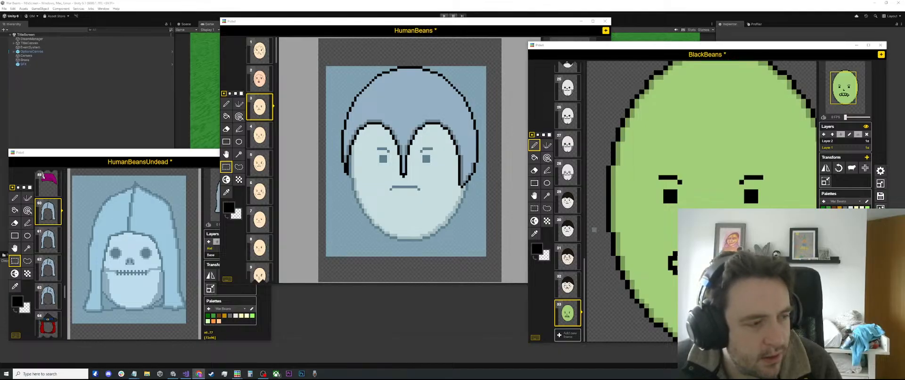
scroll(690, 202, down, 2)
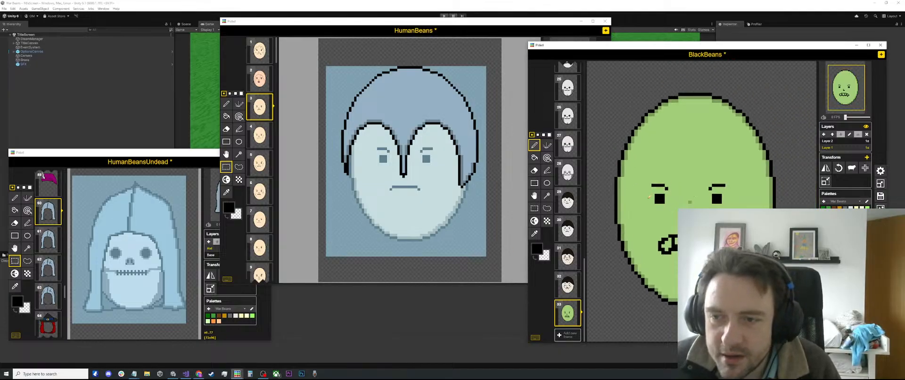
Sample the off-white from the hooded skull in frame 28 and fill the teeth in frame 33 with it.
scroll(649, 198, up, 2)
key(o)
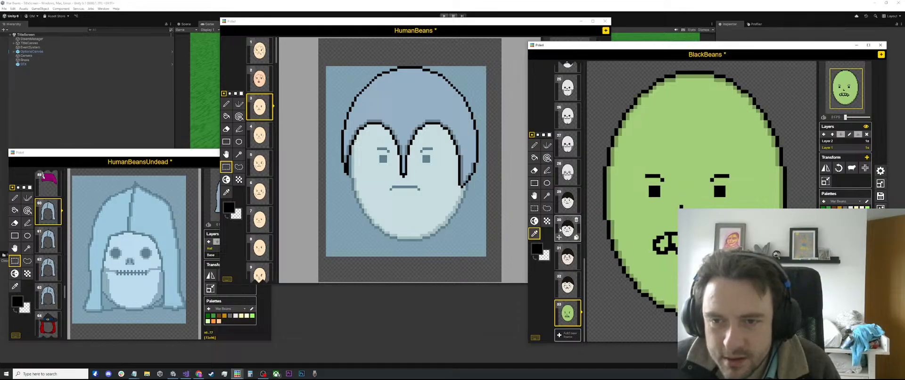
click(568, 172)
click(702, 198)
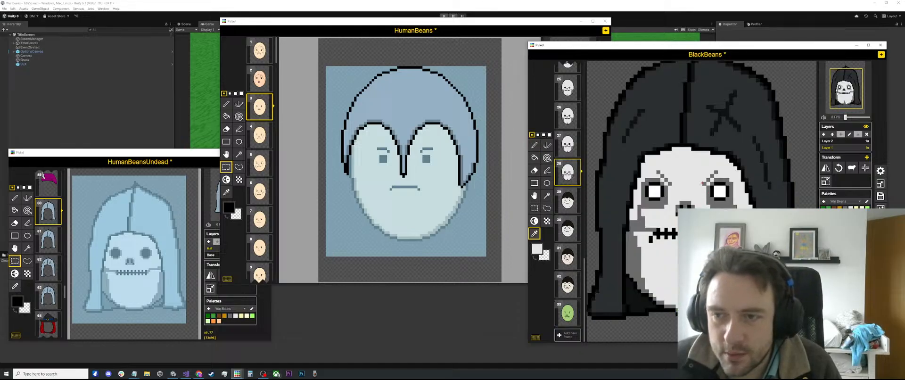
click(567, 313)
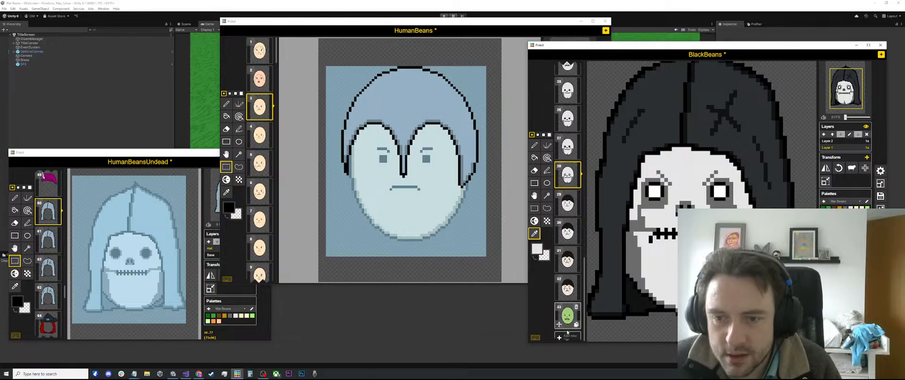
key(b)
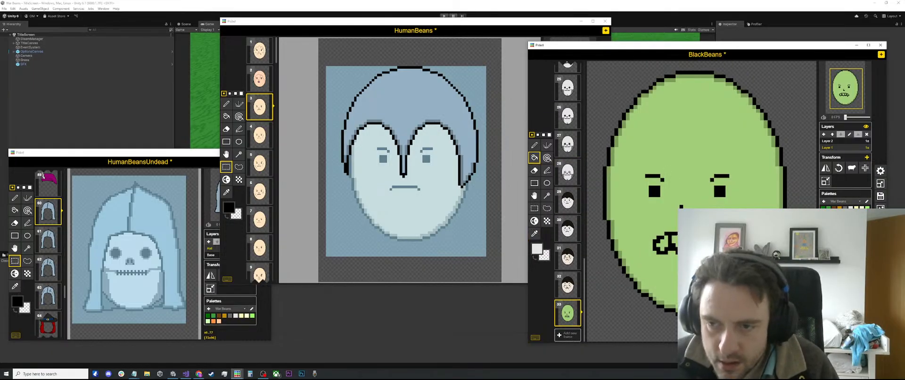
click(663, 241)
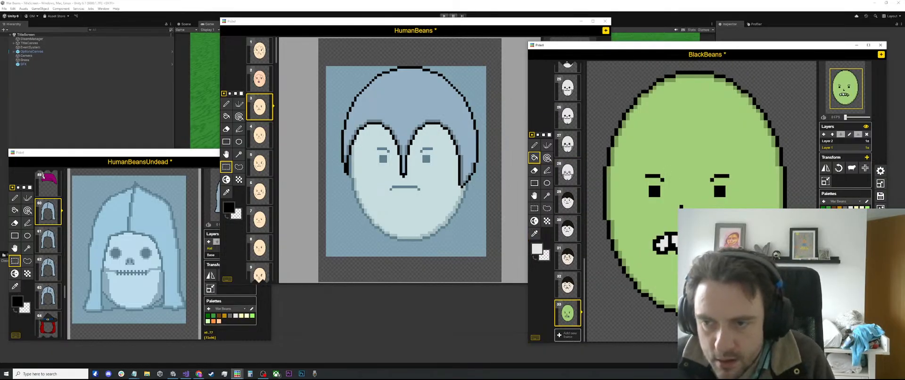
Sample the grey shading from the hooded skull in frame 27 and shade the teeth in frame 33 with it.
key(o)
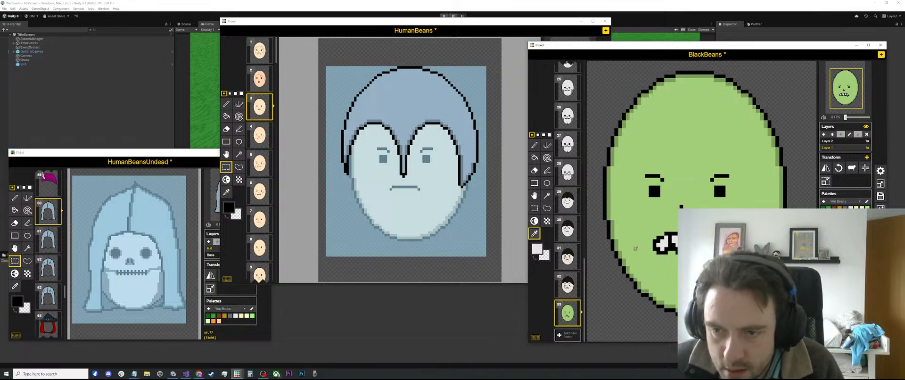
scroll(615, 259, up, 2)
click(537, 251)
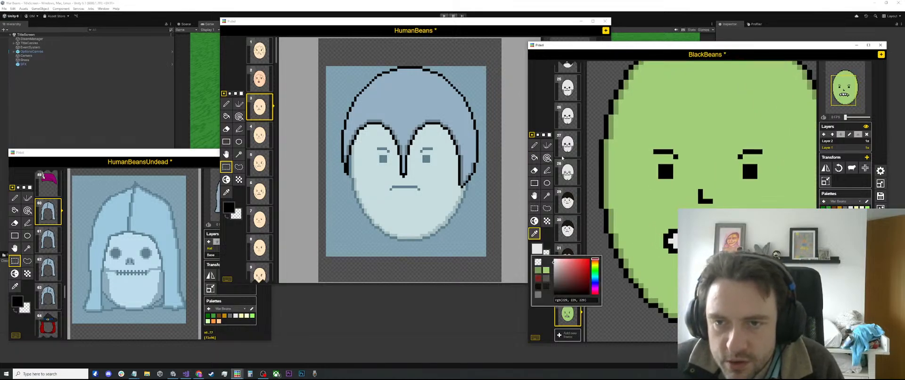
scroll(565, 150, up, 1)
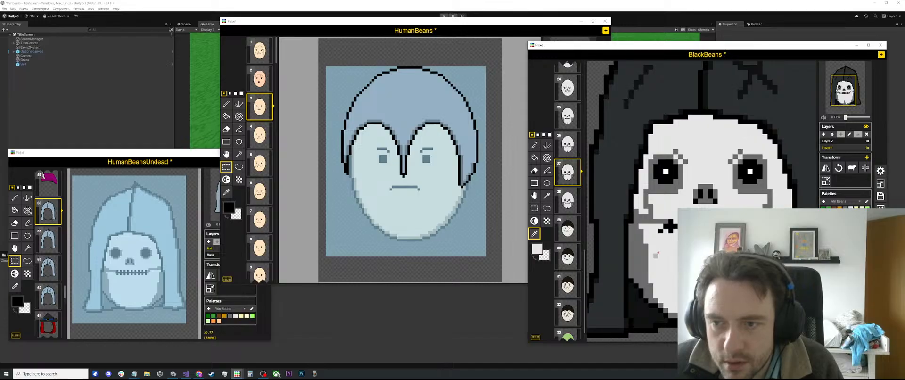
click(643, 254)
scroll(568, 274, down, 1)
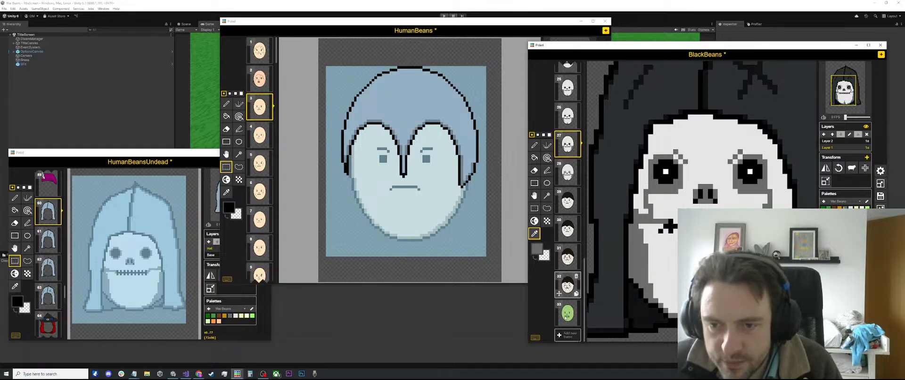
click(568, 313)
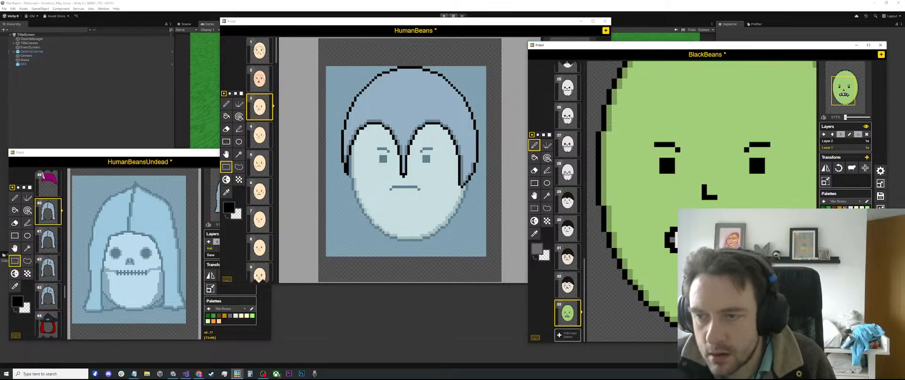
scroll(613, 231, down, 3)
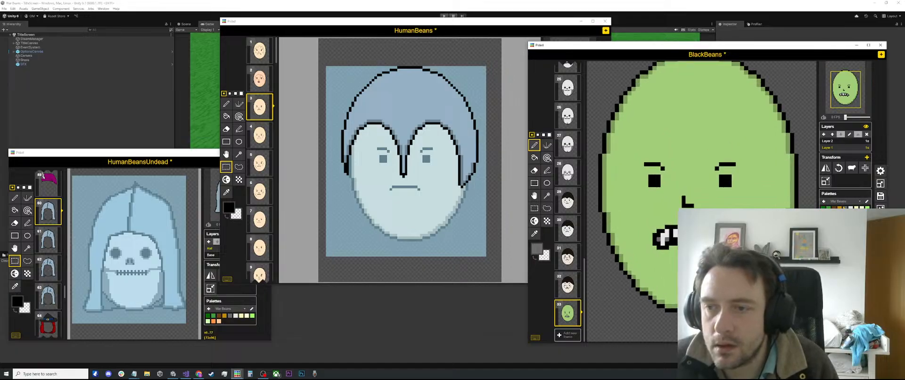
scroll(714, 162, up, 3)
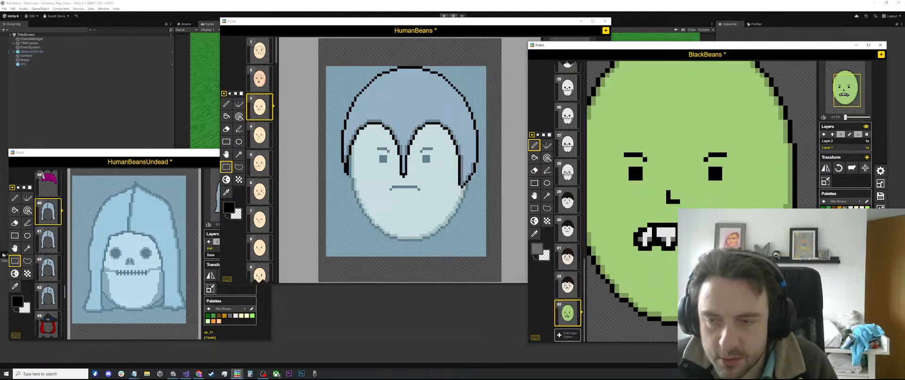
scroll(714, 162, down, 2)
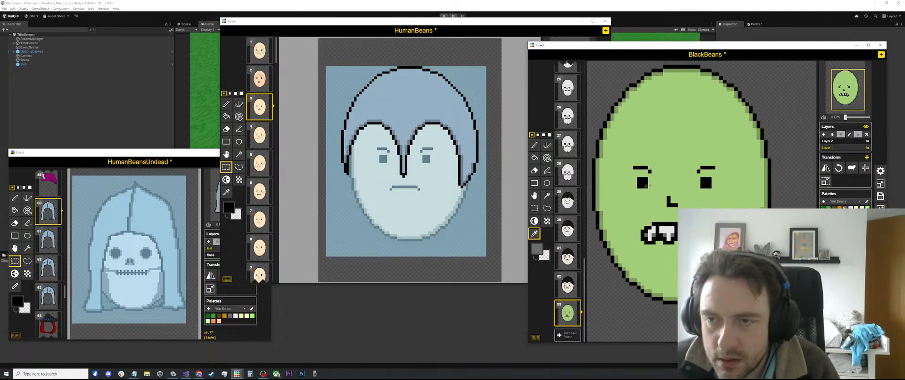
Sample the darker green from the head's shaded edge and draw diagonal cheek creases beside the mouth in frame 33.
scroll(658, 188, up, 2)
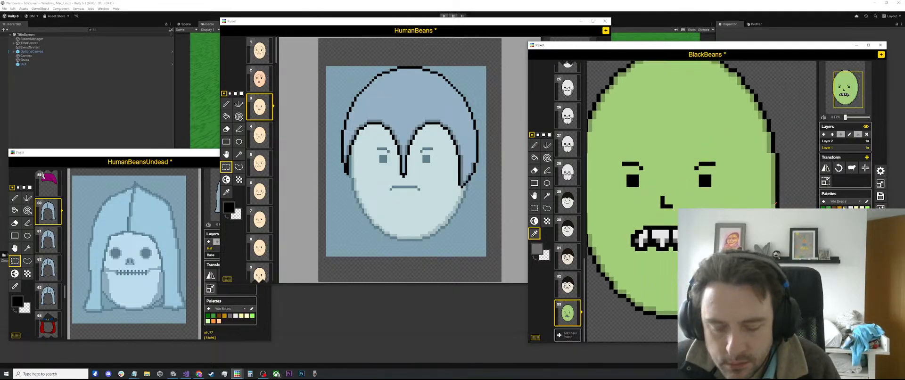
click(770, 206)
click(774, 205)
key(p)
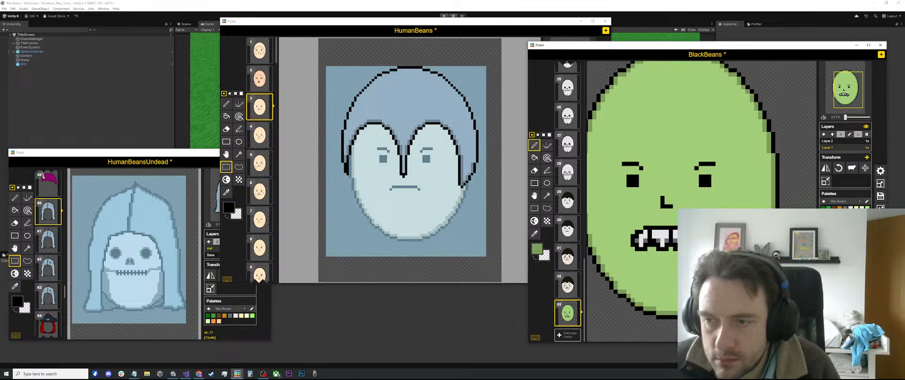
scroll(612, 228, down, 1)
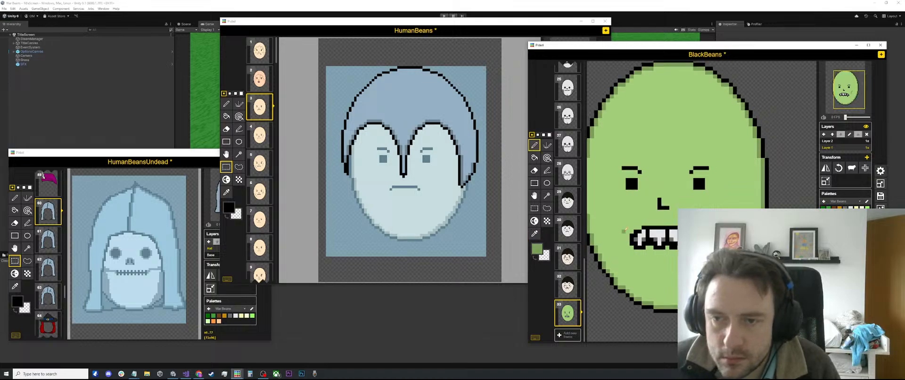
drag(624, 226, 612, 209)
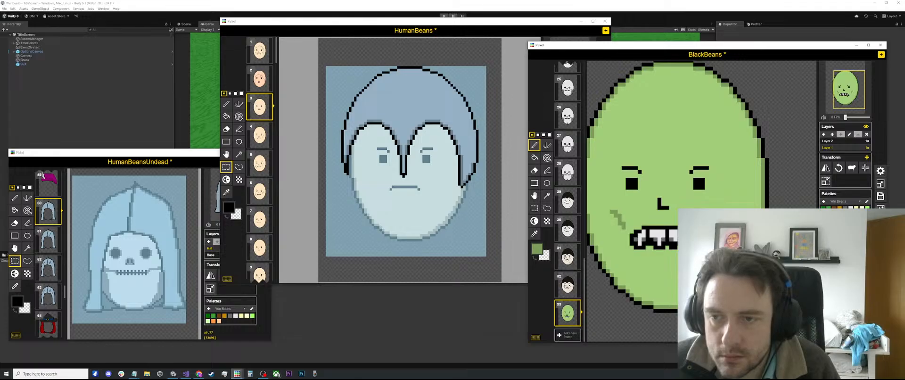
scroll(657, 192, down, 2)
scroll(657, 191, up, 3)
Sample white from the eye of the black-haired face in frame 29 and add a white pupil to both eyes in frame 33.
key(o)
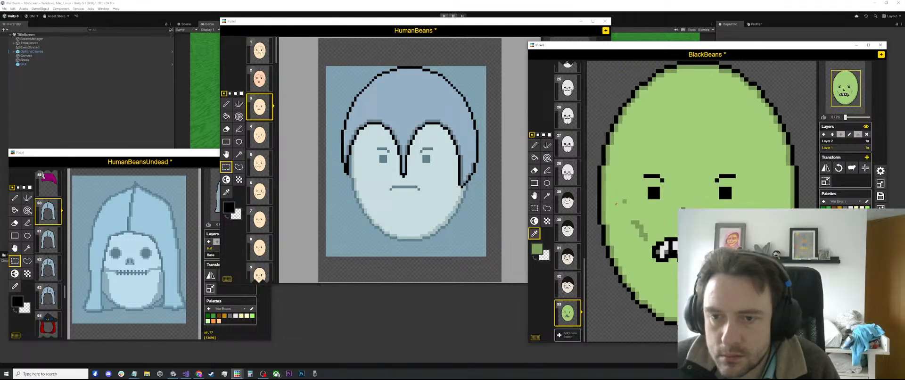
click(568, 201)
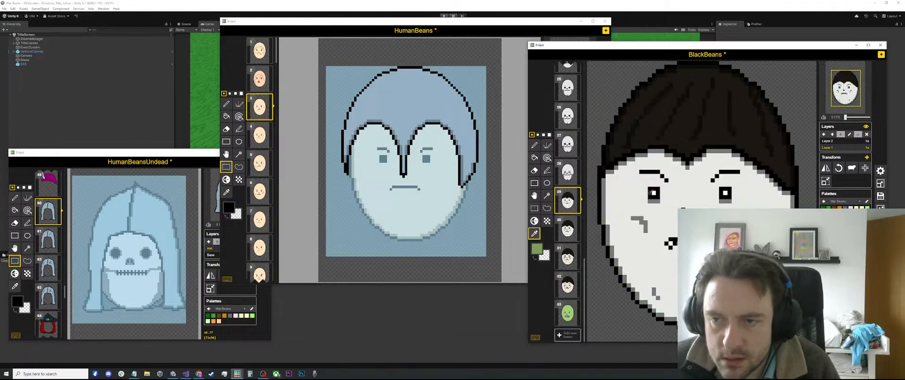
click(656, 194)
click(653, 193)
click(568, 313)
key(p)
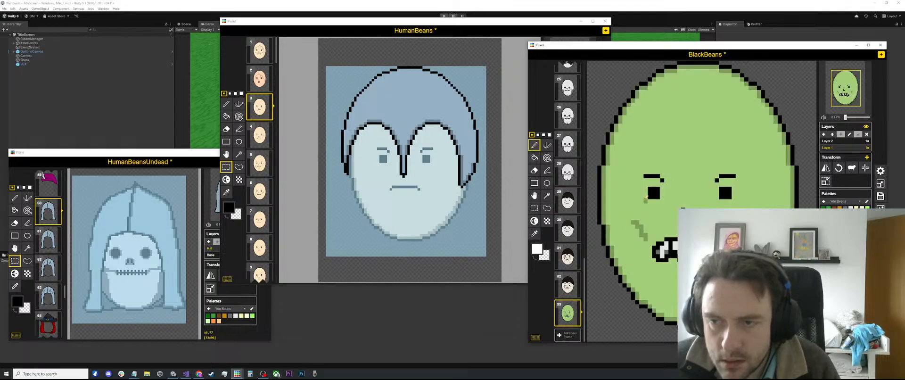
click(654, 192)
click(725, 192)
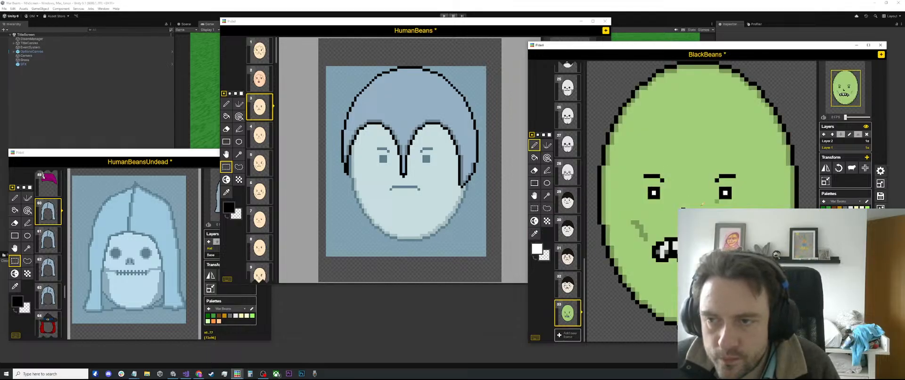
Sample the darker green from the cheek crease and paint bag shading beneath one eye in frame 33.
key(i)
scroll(692, 178, down, 2)
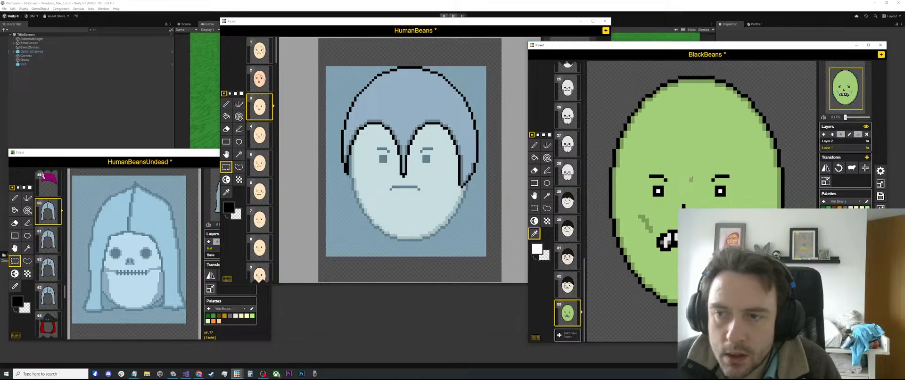
scroll(673, 202, up, 2)
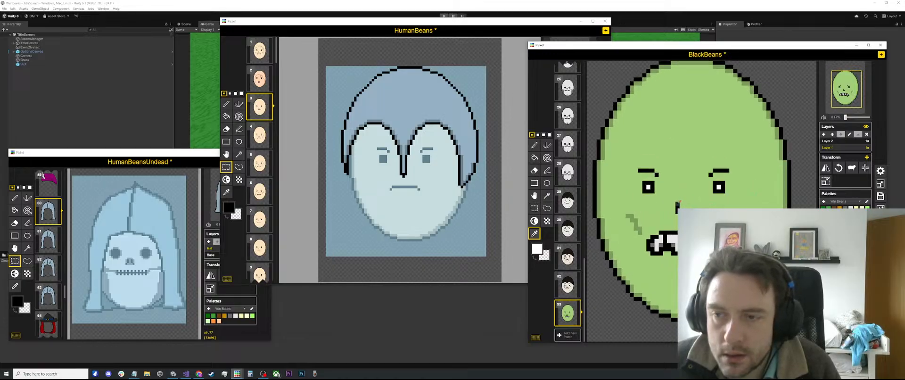
scroll(682, 195, down, 2)
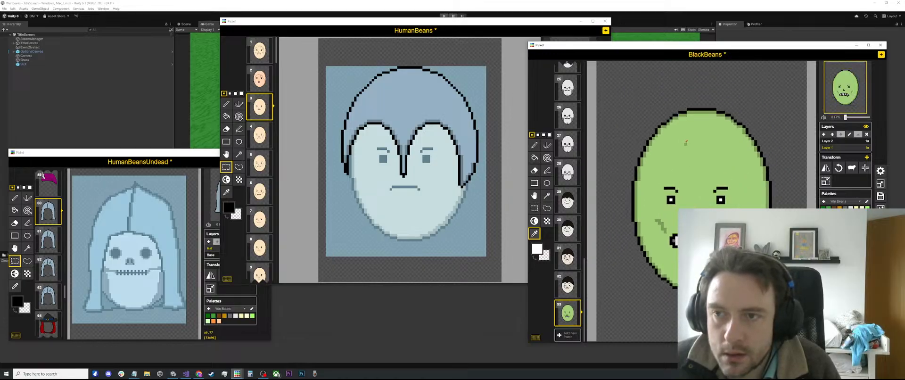
scroll(683, 161, up, 2)
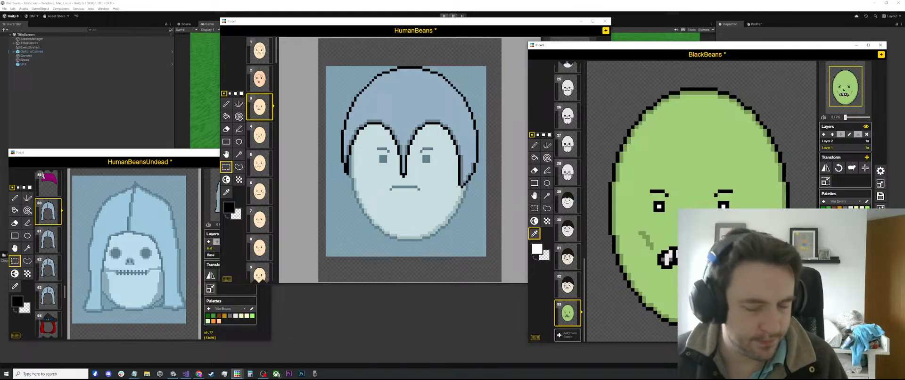
scroll(694, 194, up, 2)
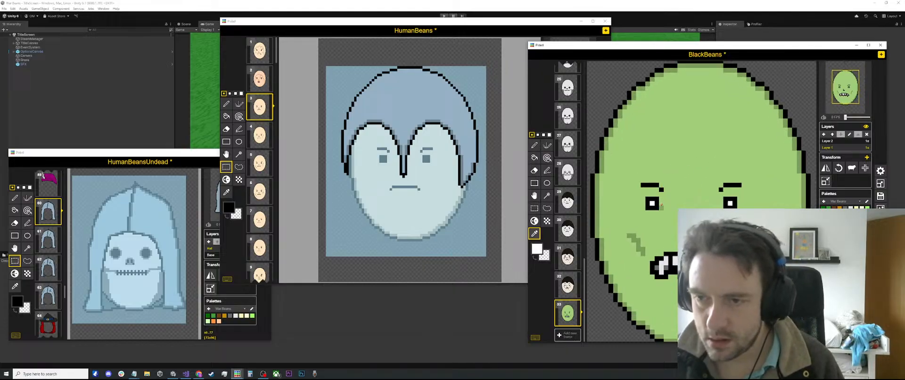
click(640, 245)
key(p)
mouse_move(657, 213)
mouse_down()
mouse_move(647, 223)
mouse_move(653, 214)
mouse_up()
scroll(653, 214, up, 1)
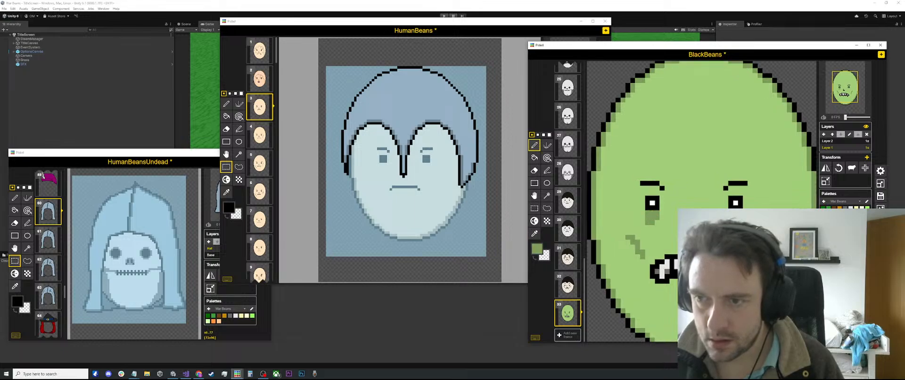
Undo the last shading strokes and repaint wider, tapered dark green bags beneath both eyes in frame 33.
key(ctrl+z)
key(ctrl+z)
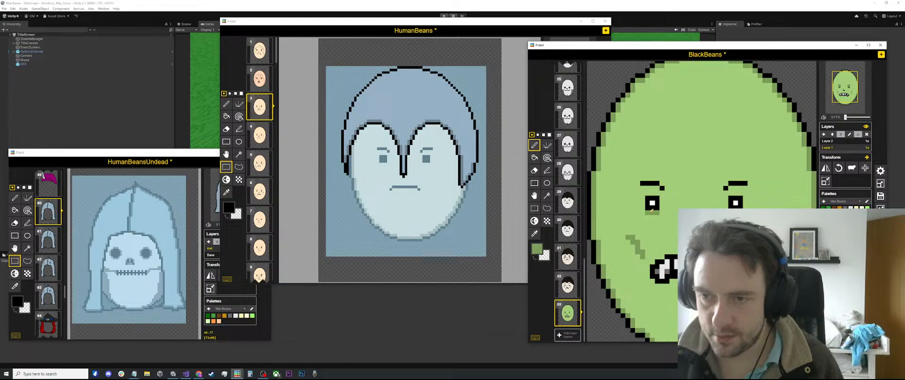
click(643, 208)
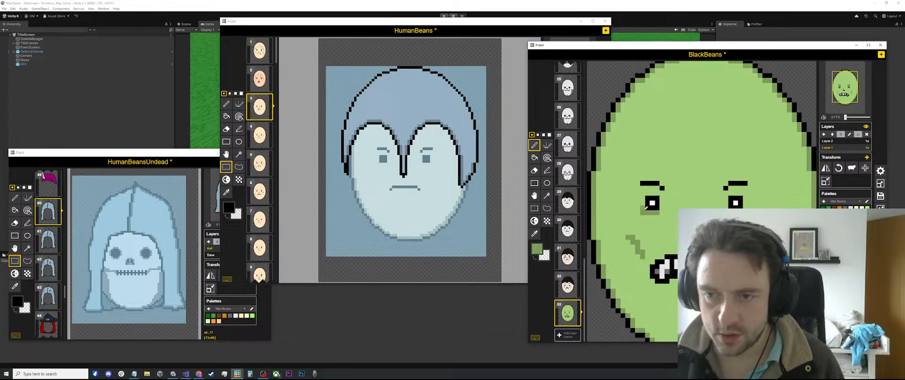
click(662, 208)
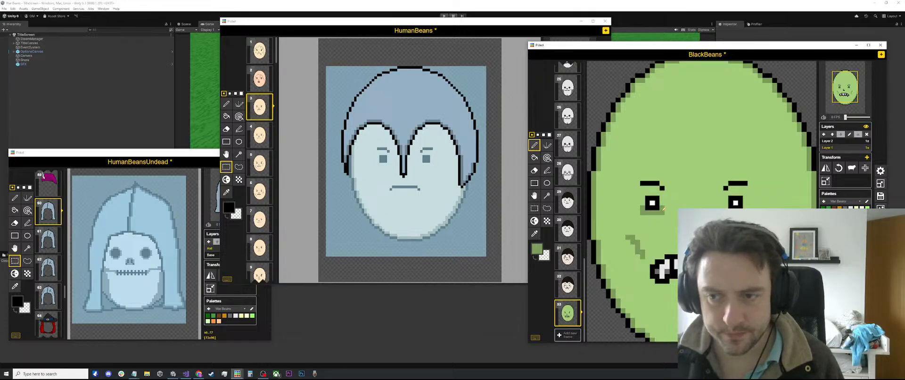
drag(658, 217, 648, 218)
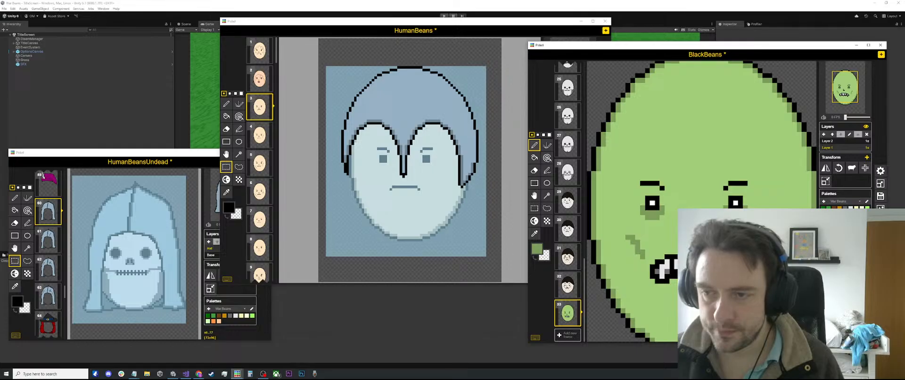
scroll(689, 199, down, 2)
scroll(689, 200, up, 2)
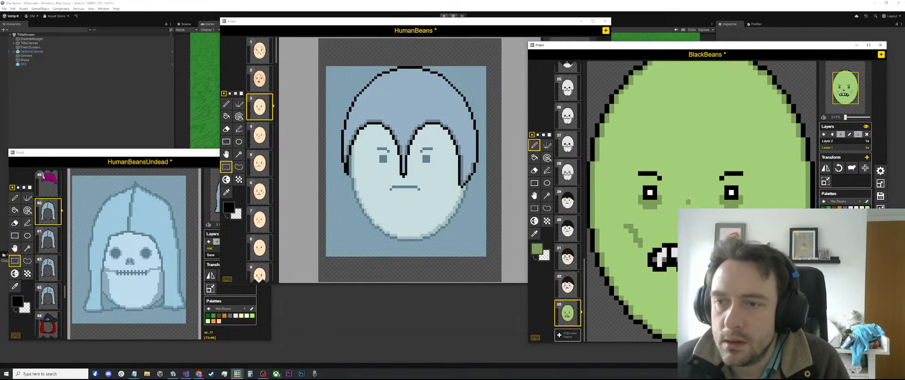
Paint over both black eyebrows in frame 33 with the light green skin colour.
scroll(689, 200, down, 1)
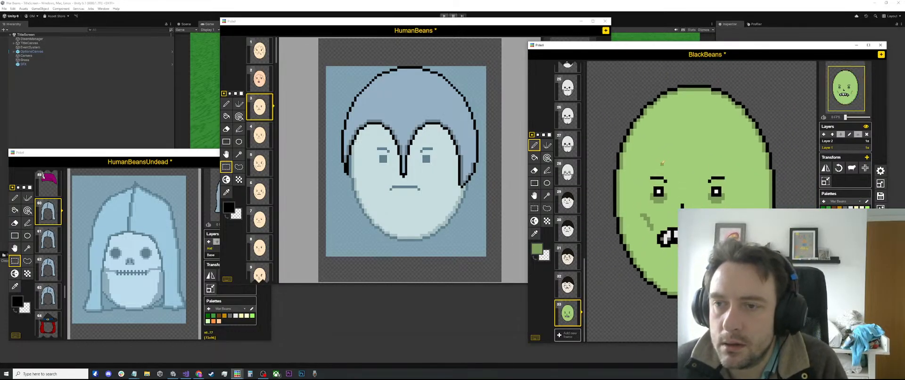
scroll(684, 188, up, 2)
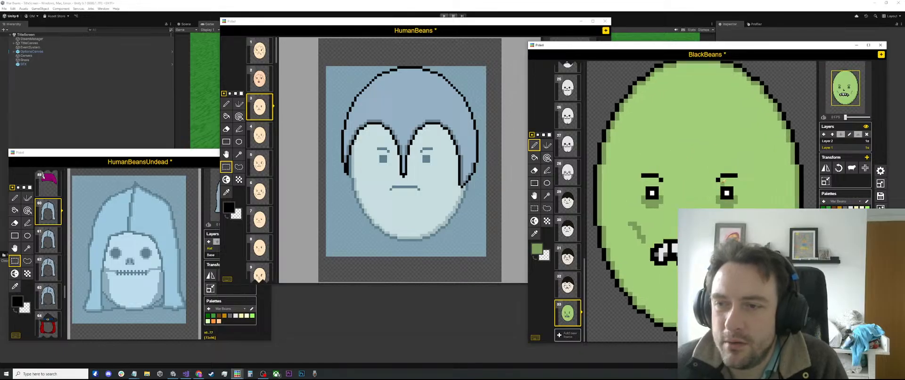
scroll(722, 182, down, 2)
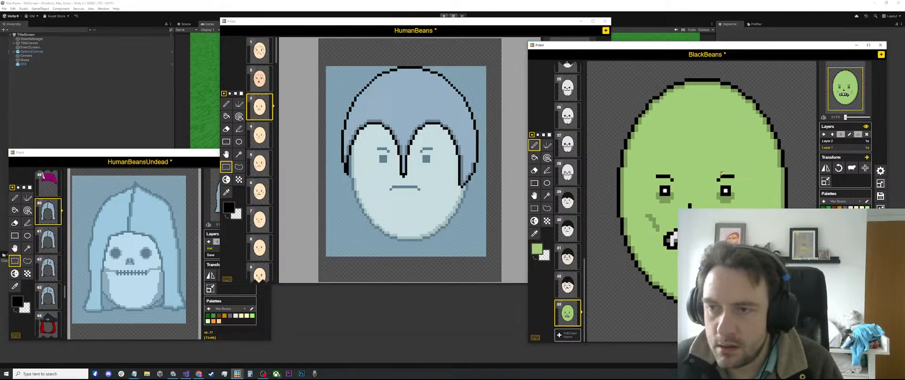
drag(726, 174, 739, 173)
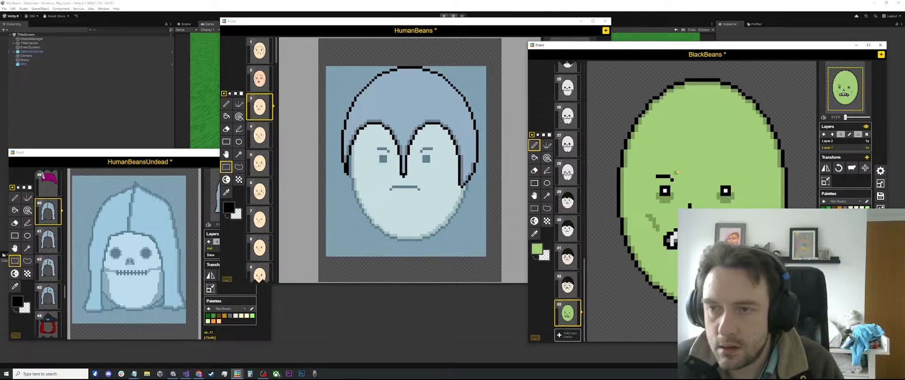
drag(673, 177, 654, 177)
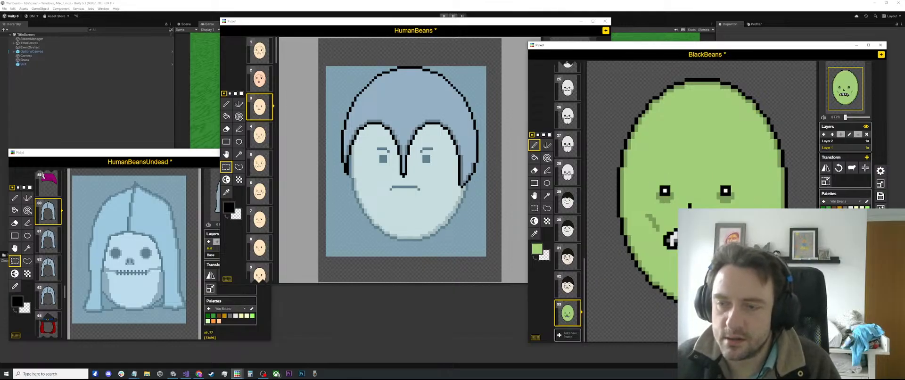
key(o)
scroll(752, 236, up, 1)
scroll(735, 240, up, 2)
click(719, 239)
key(p)
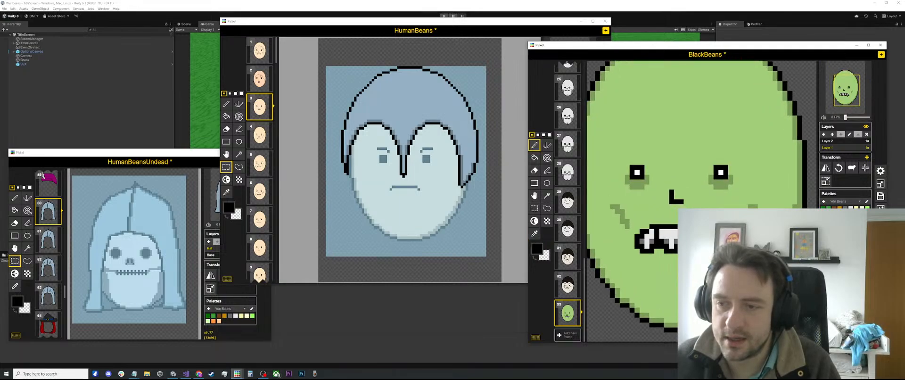
scroll(773, 208, down, 2)
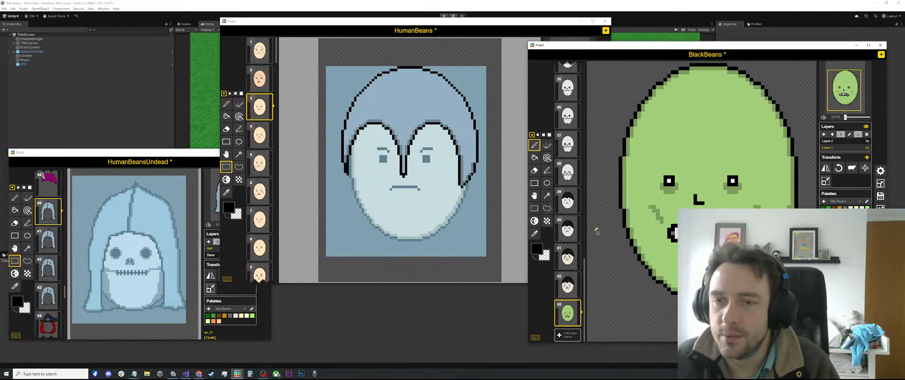
Examine the eye and brow areas of the existing faces in frames 22, 24, 25 and 28 as reference.
click(562, 228)
click(569, 172)
scroll(571, 143, up, 4)
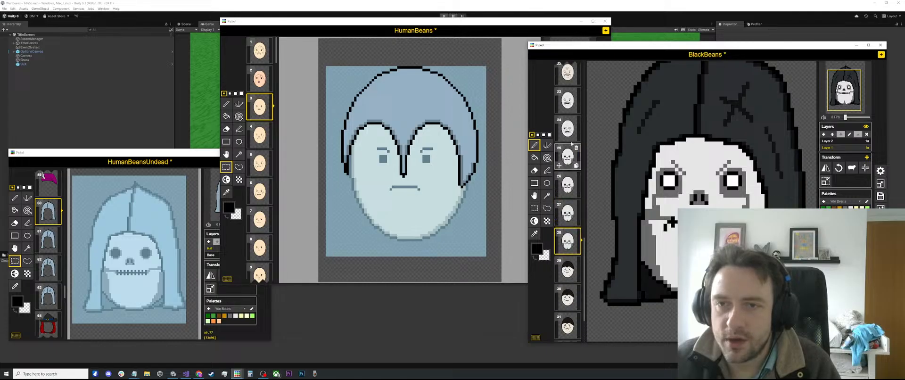
click(568, 216)
click(567, 188)
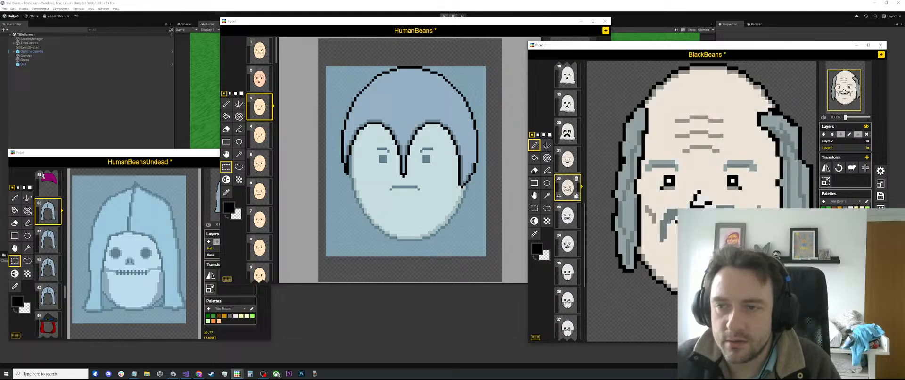
click(568, 243)
click(568, 272)
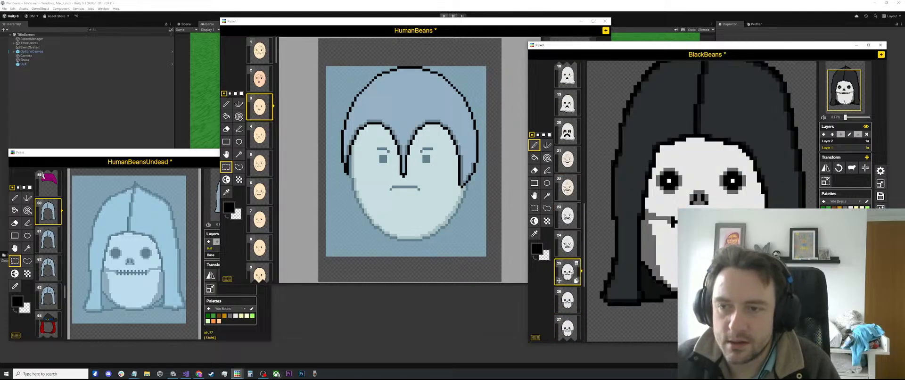
scroll(568, 271, down, 5)
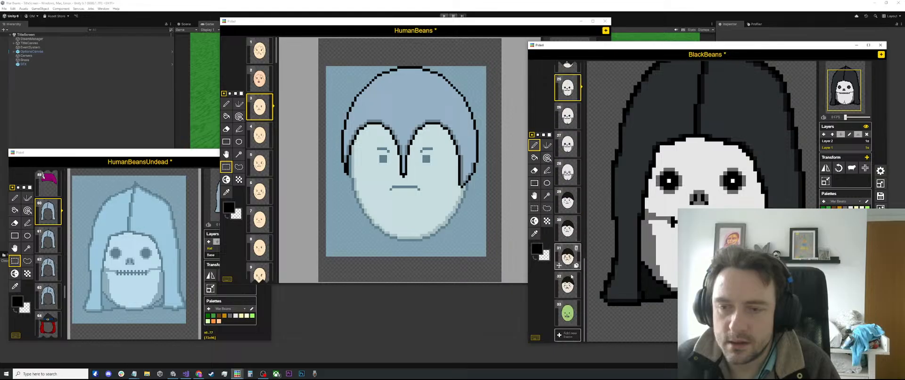
Sample the darker green from an eye bag in frame 33 and draw a bracket-shaped brow line above each eye.
click(567, 313)
key(o)
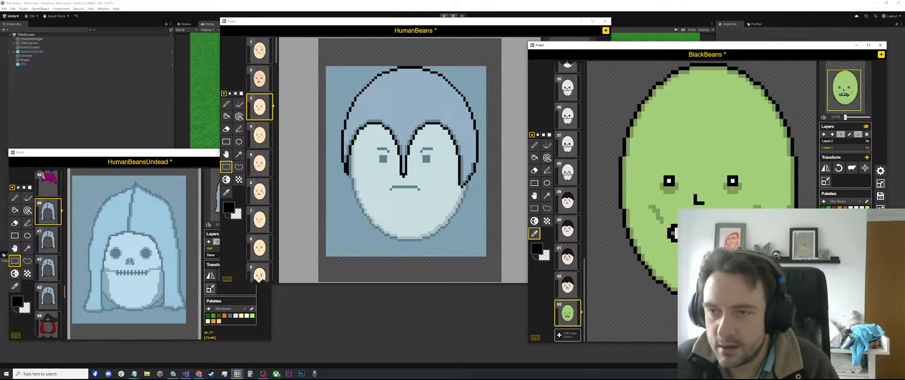
click(730, 190)
key(p)
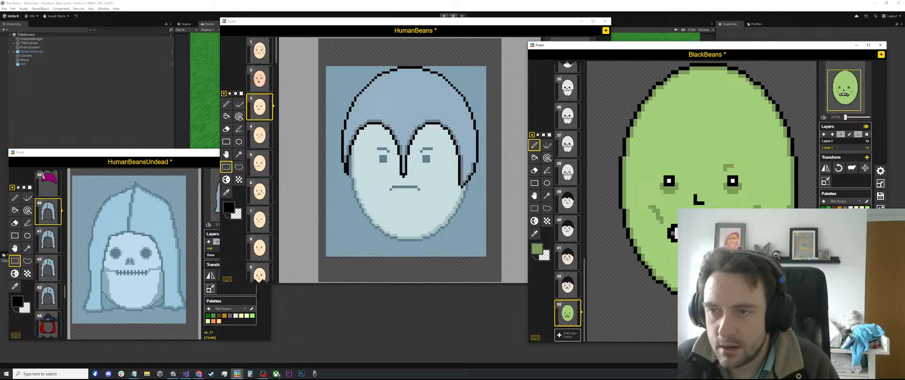
drag(738, 166, 741, 166)
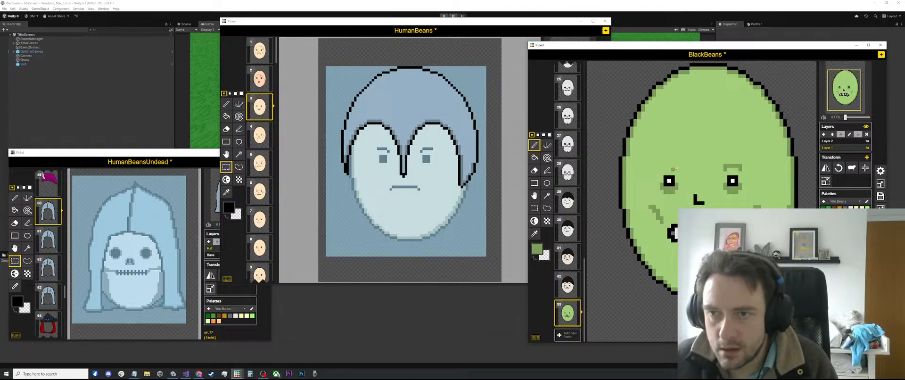
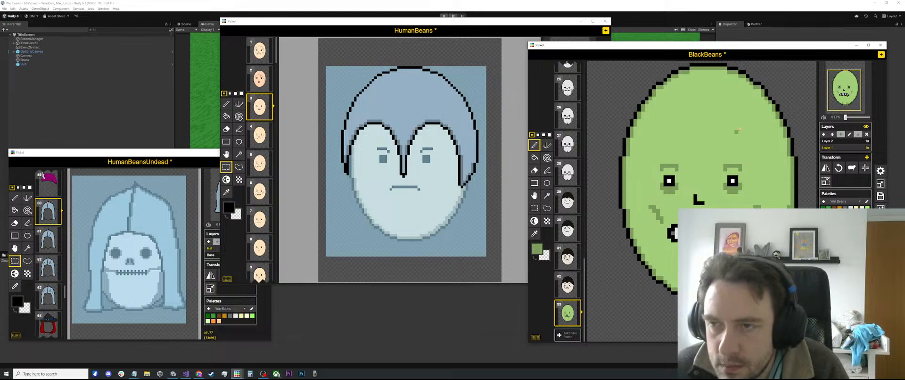
key(o)
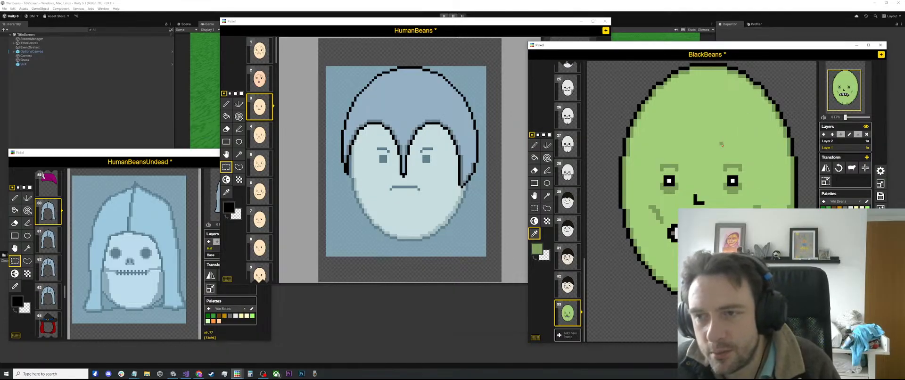
Sample the black outline colour and draw a short diagonal crack high on the forehead in frame 33.
click(783, 117)
key(p)
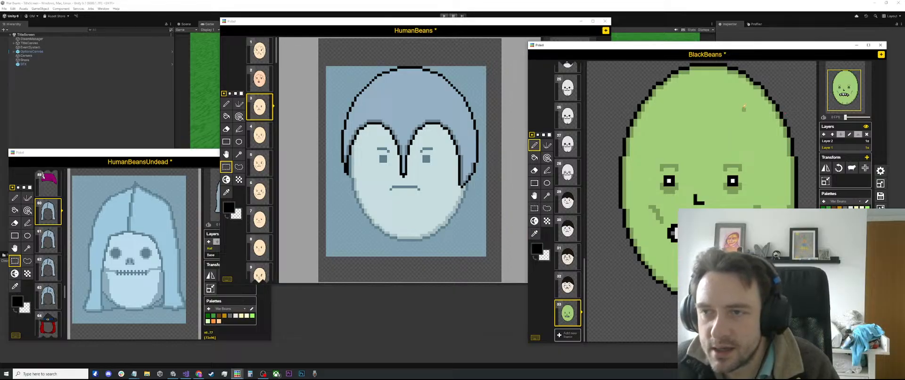
drag(741, 101, 726, 130)
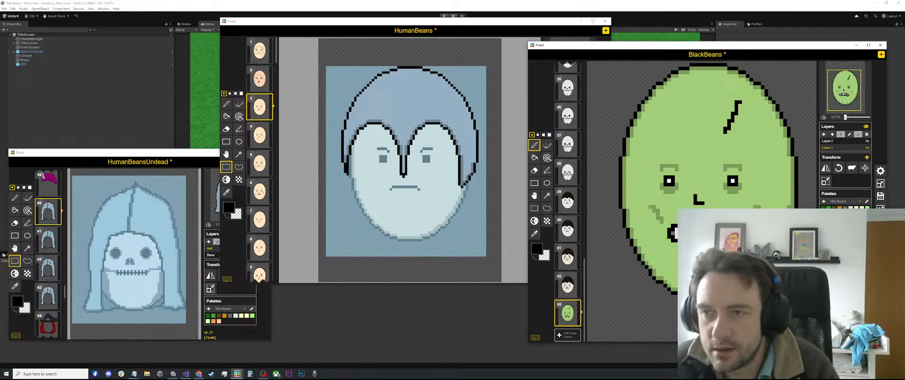
Check the dark-haired face in frame 32, then duplicate the green face in frame 33 as a new frame.
click(567, 285)
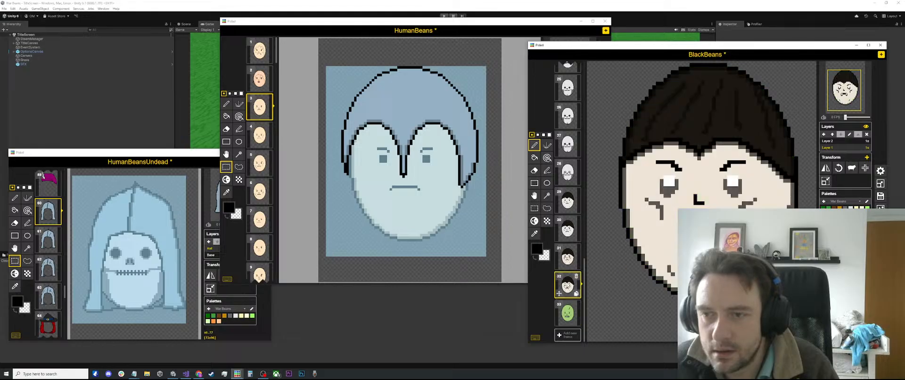
click(568, 312)
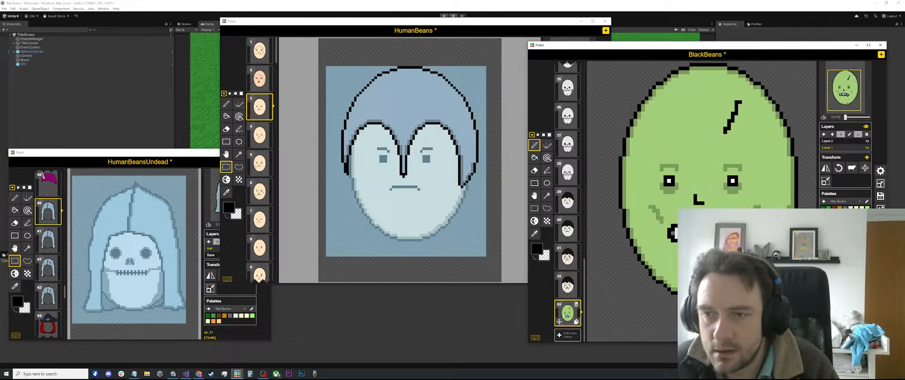
click(576, 322)
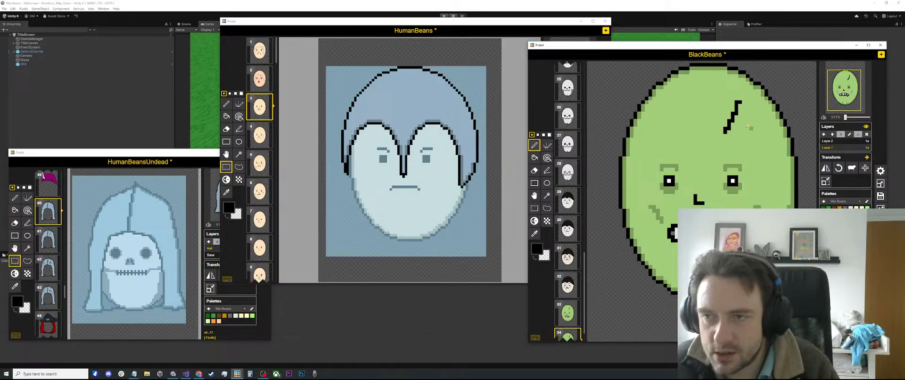
Widen the forehead crack in frame 34 into an A-shaped wound with thicker black strokes.
mouse_move(732, 123)
mouse_down()
mouse_move(750, 127)
mouse_move(742, 116)
mouse_move(748, 126)
mouse_up()
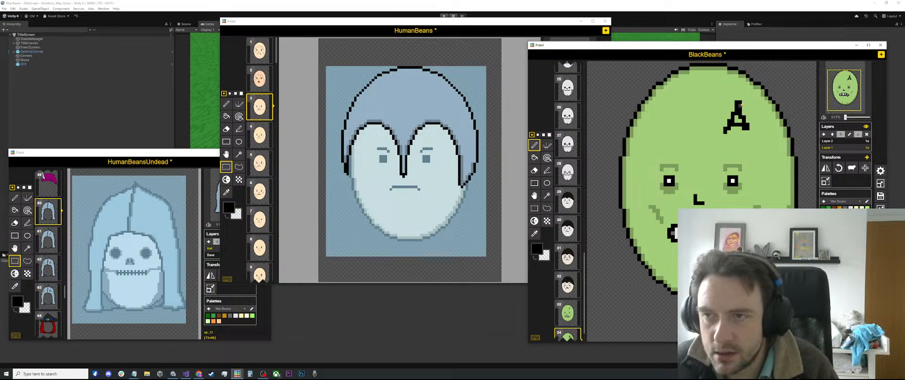
scroll(753, 139, up, 1)
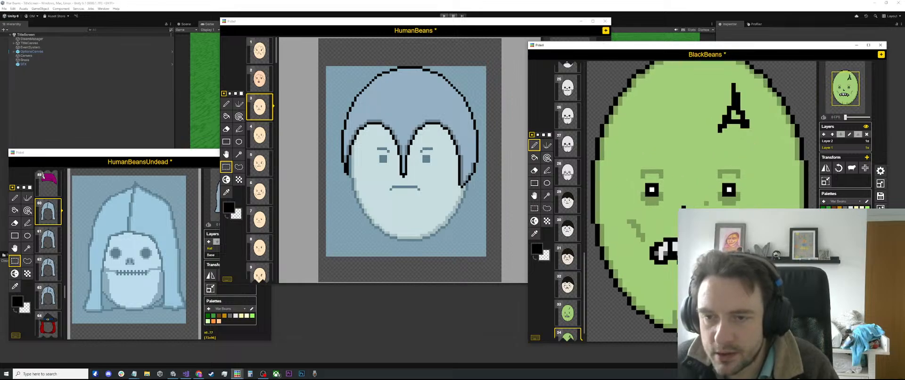
scroll(568, 264, down, 1)
Set the primary colour to a muted red and paint the centre of the forehead wound in frame 34.
click(537, 248)
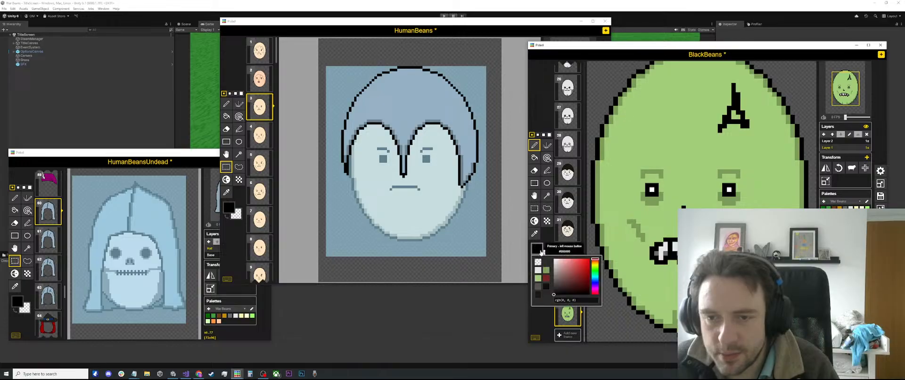
mouse_move(568, 273)
mouse_down()
mouse_move(576, 278)
mouse_move(571, 273)
mouse_up()
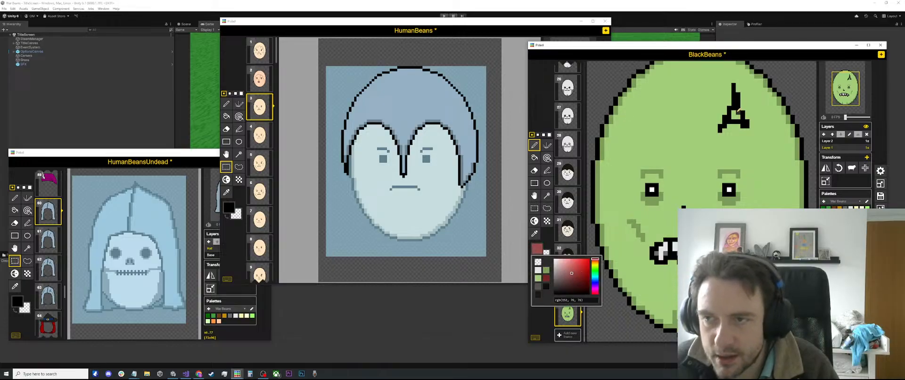
click(737, 113)
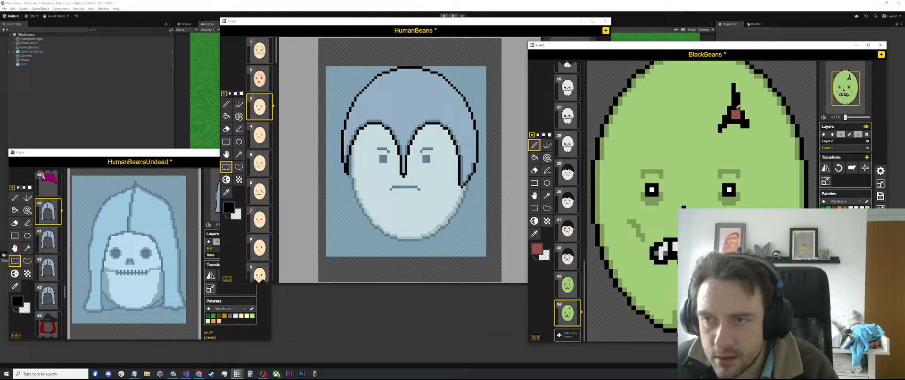
click(734, 108)
scroll(756, 134, down, 5)
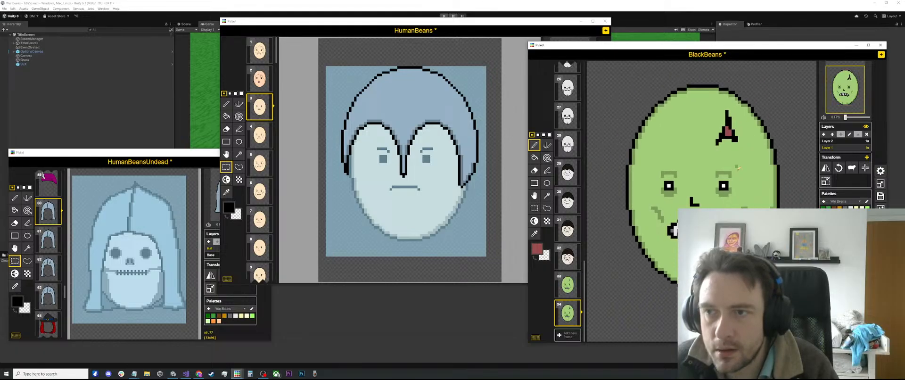
scroll(756, 134, up, 4)
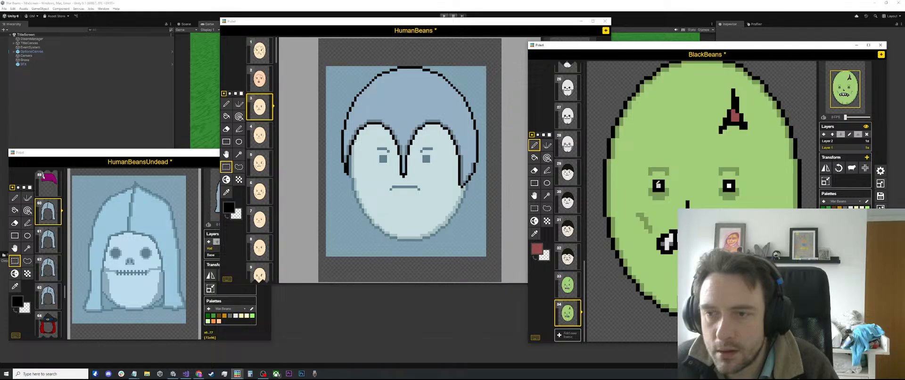
Sample the darker green from an eye bag and extend both brow lines down to frame the eyes in frame 34.
key(o)
click(727, 196)
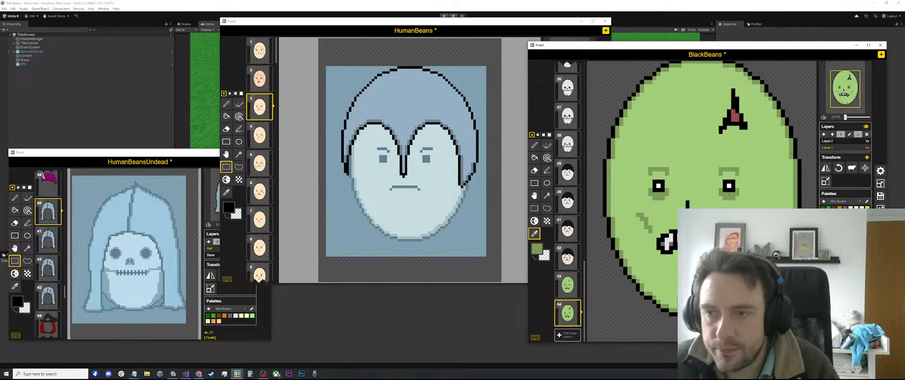
scroll(704, 177, down, 2)
key(b)
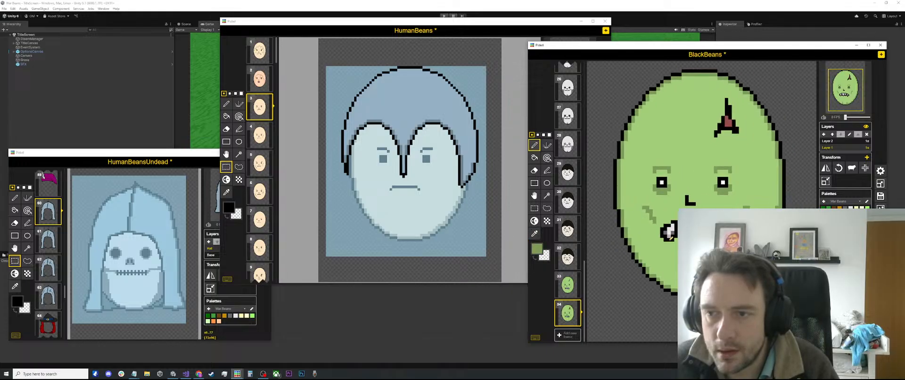
scroll(672, 238, up, 2)
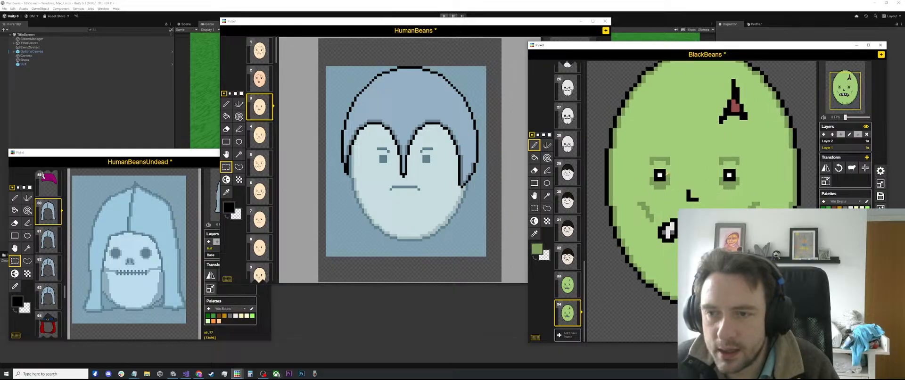
key(o)
key(b)
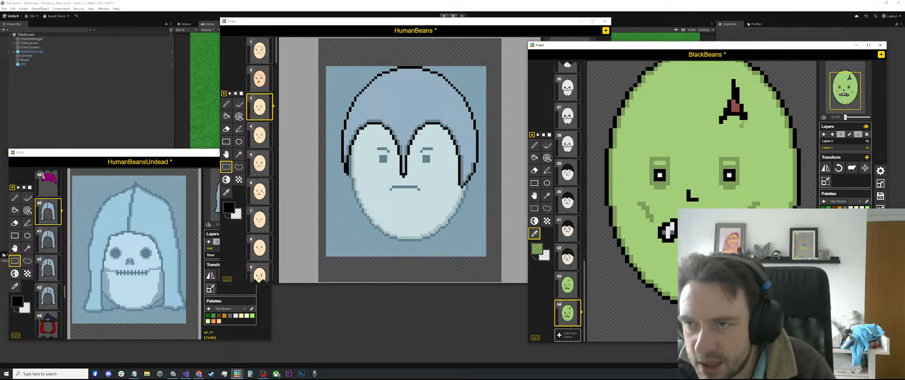
Sample black from the wound and draw a second diagonal cut with a thicker middle on the opposite side of the forehead.
key(o)
click(743, 107)
key(p)
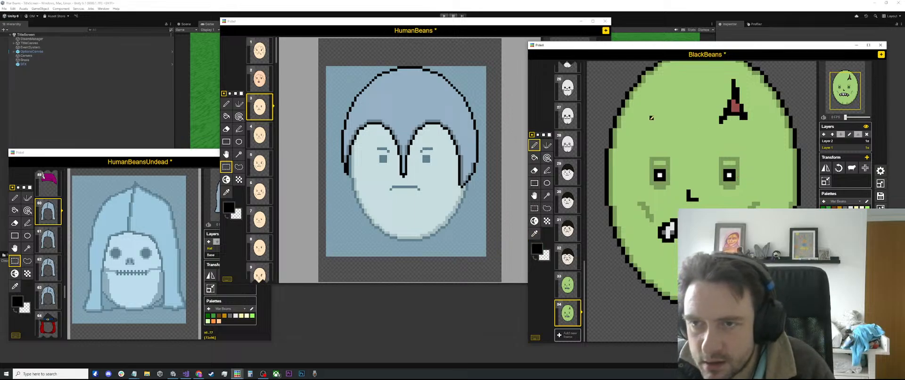
drag(652, 117, 627, 159)
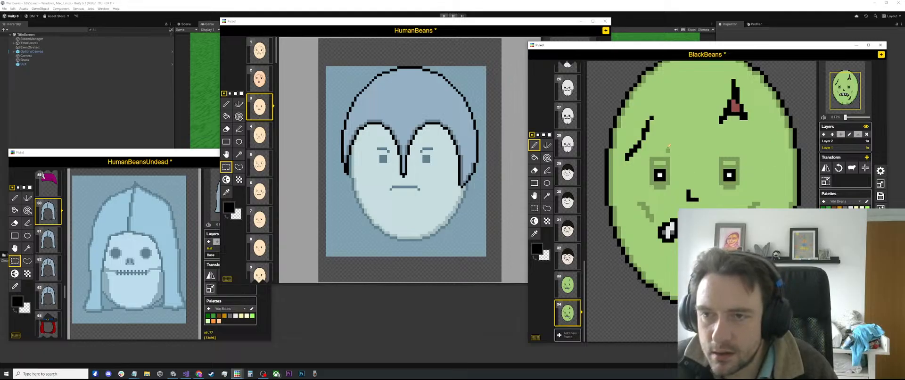
drag(647, 125, 639, 137)
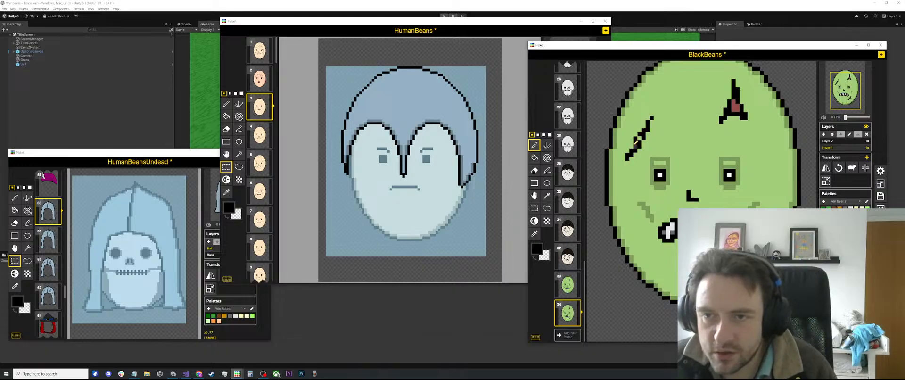
Sample the wound's red, extend it in the first wound and add it to the middle of the second cut.
alt+click(736, 108)
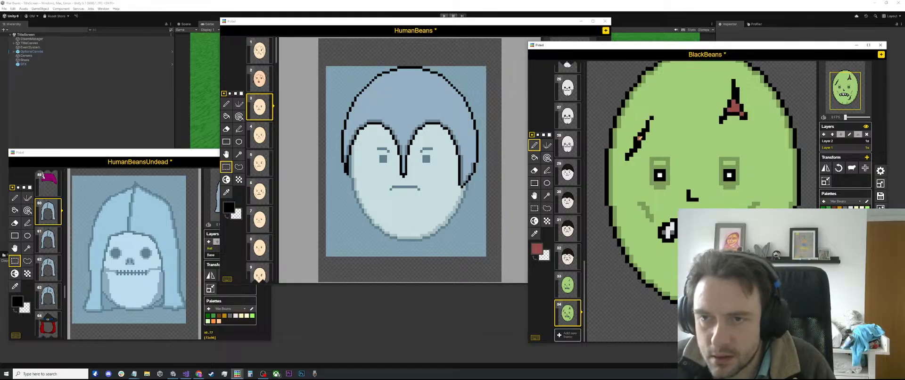
click(639, 138)
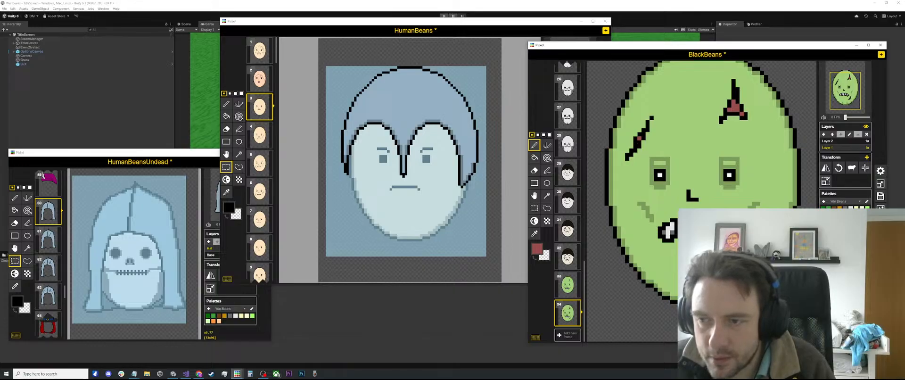
Compare the green faces in frames 33 and 34 and sample the darker green from the cheek crease in frame 34.
scroll(640, 139, down, 3)
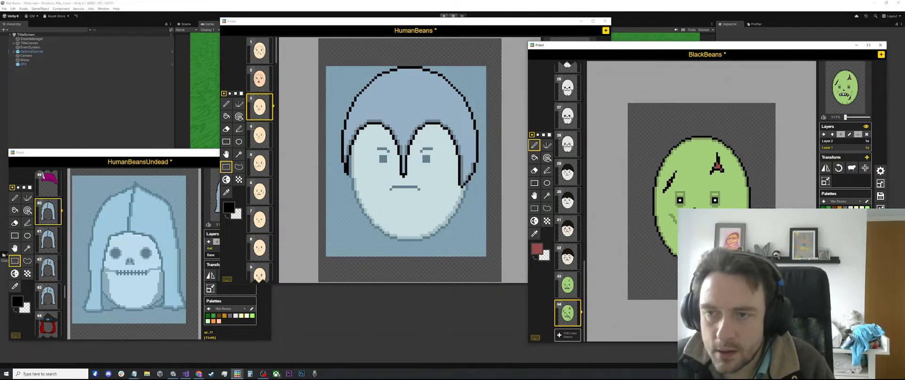
scroll(568, 282, up, 1)
click(567, 313)
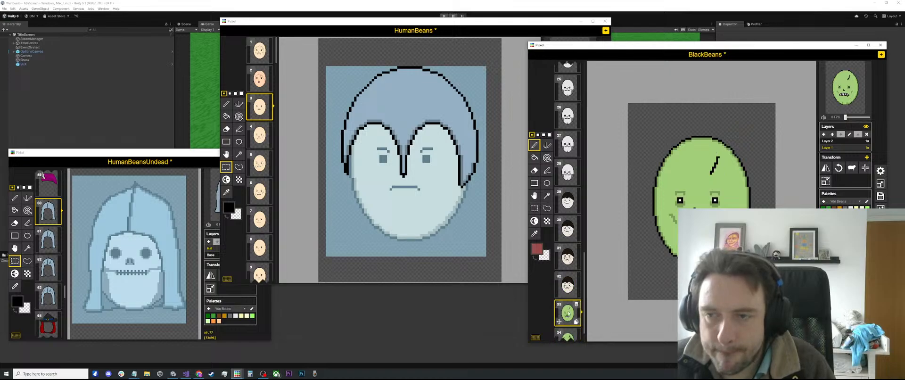
scroll(568, 312, down, 1)
click(568, 315)
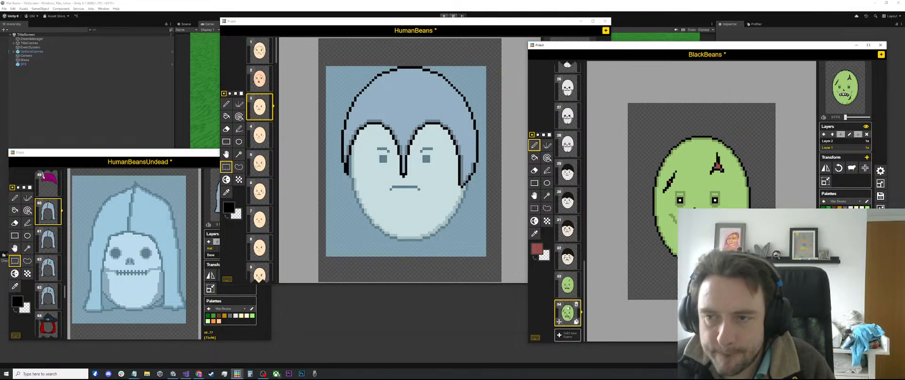
scroll(701, 213, up, 3)
key(o)
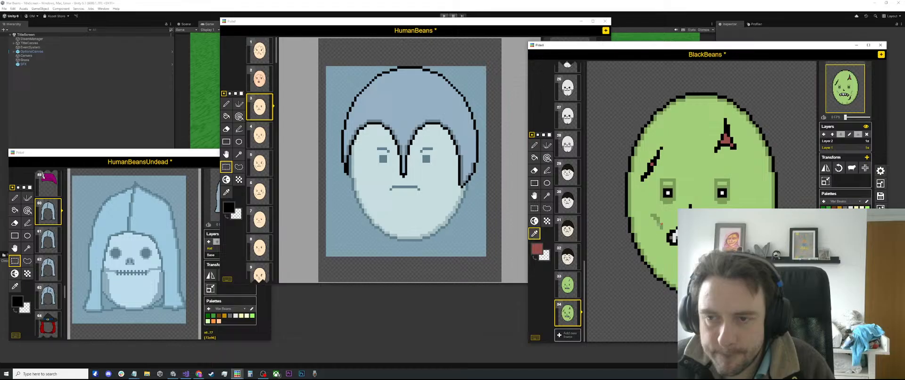
click(661, 226)
key(p)
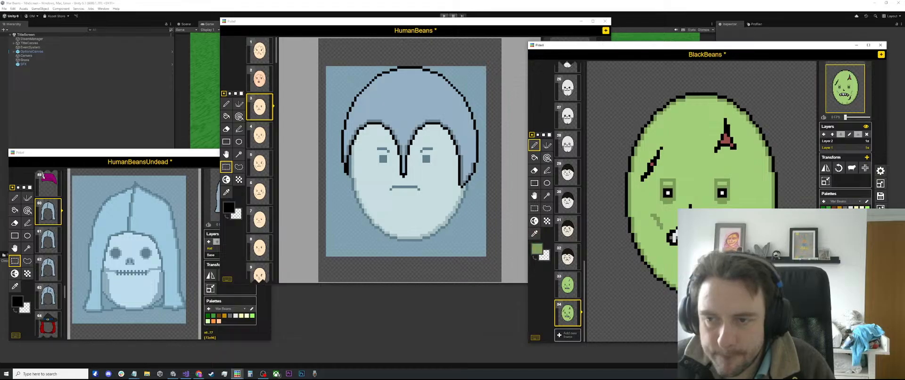
Select the mouth area in frame 33 and compare that face with the wounded version in frame 34.
click(568, 285)
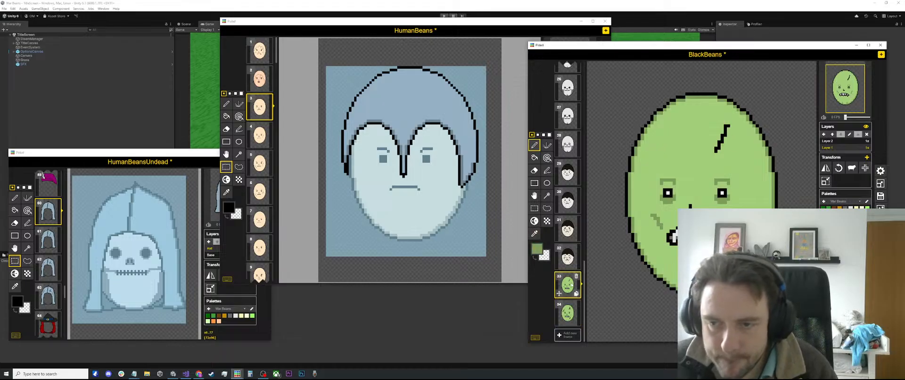
scroll(666, 247, up, 1)
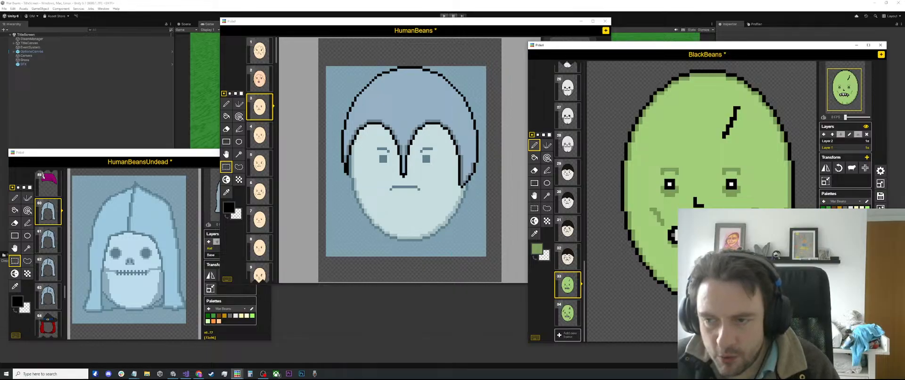
key(s)
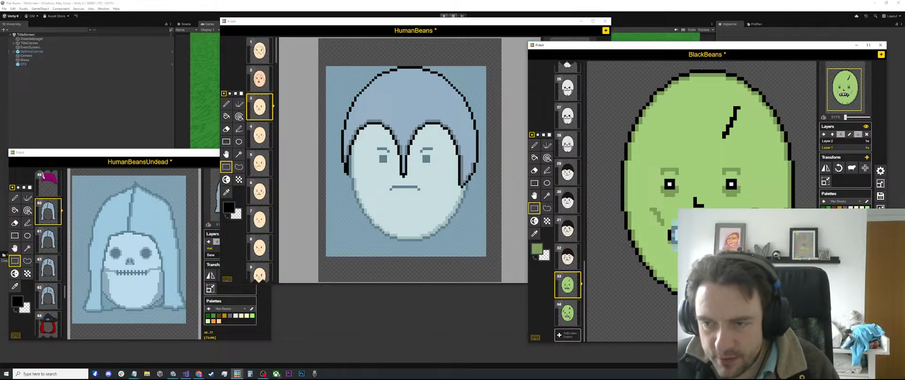
click(565, 314)
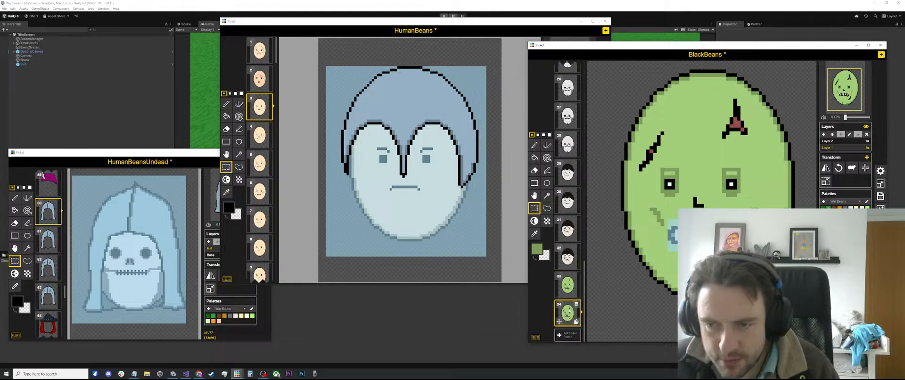
scroll(710, 146, down, 3)
scroll(709, 146, up, 3)
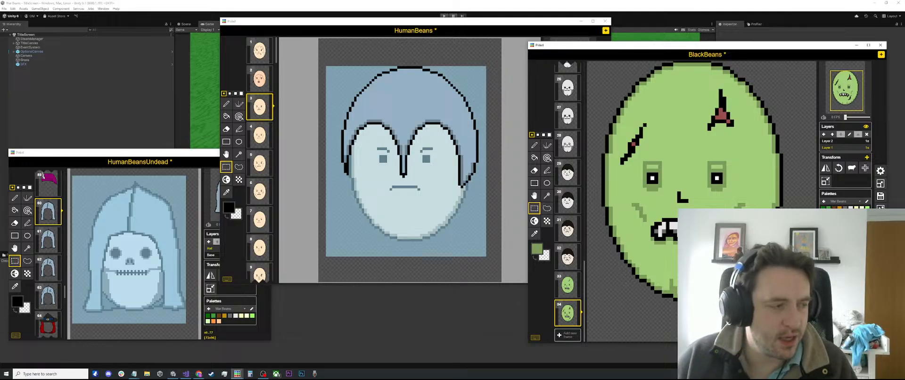
click(568, 285)
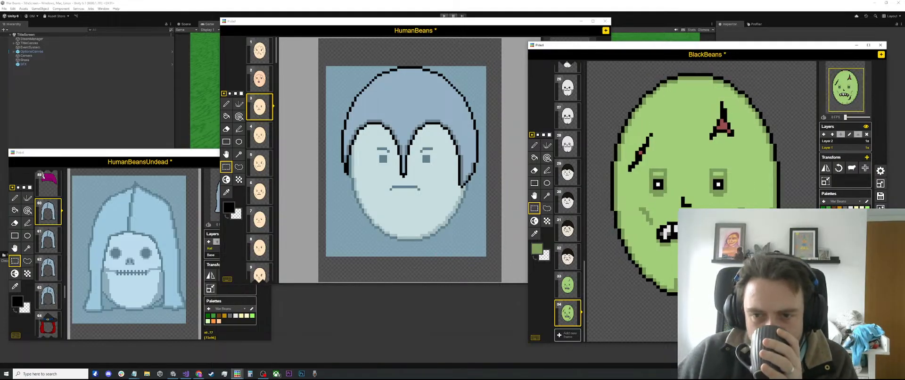
click(570, 315)
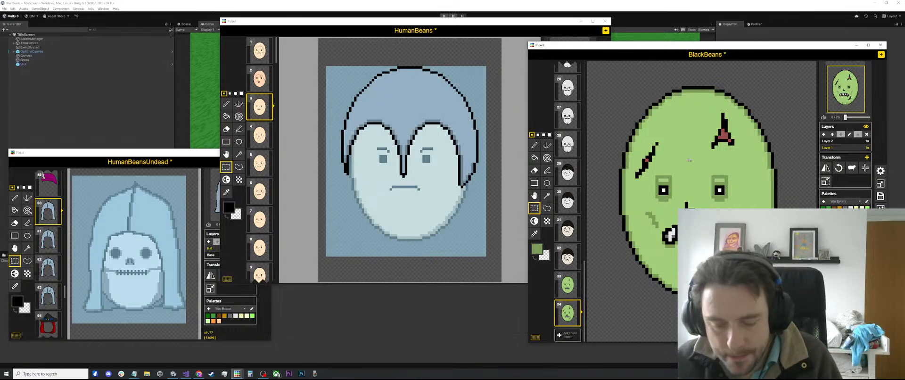
Paint the gaps between the brow lines and both eyes in frame 34 with the darker green.
key(i)
scroll(660, 179, up, 1)
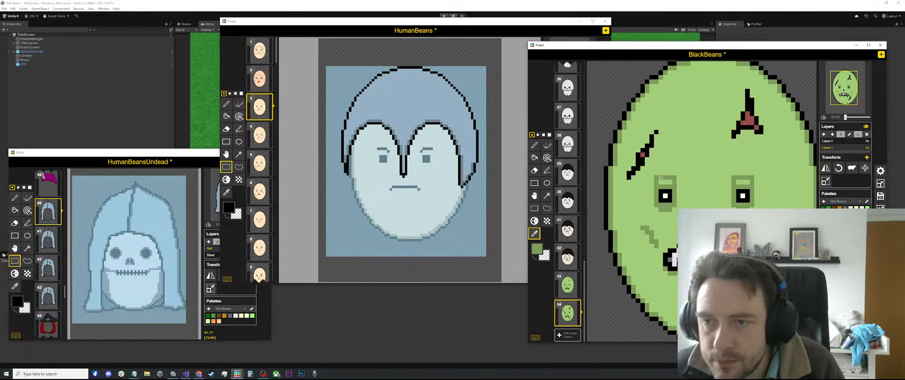
key(b)
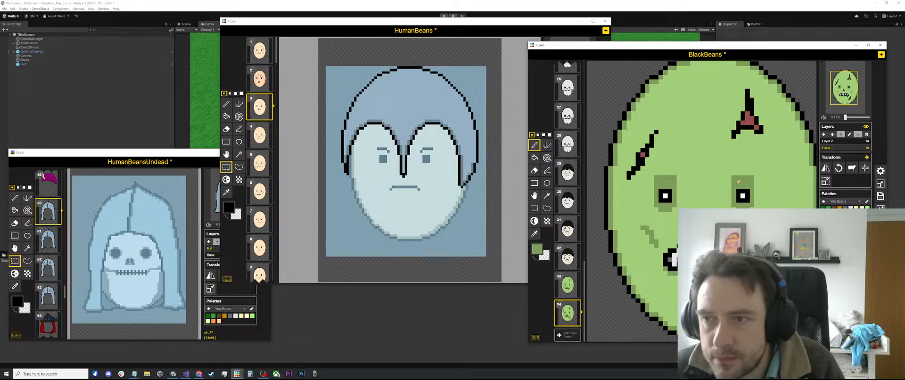
Compare the green faces in frames 33 and 34, then duplicate frame 34 as a new frame.
scroll(686, 188, down, 1)
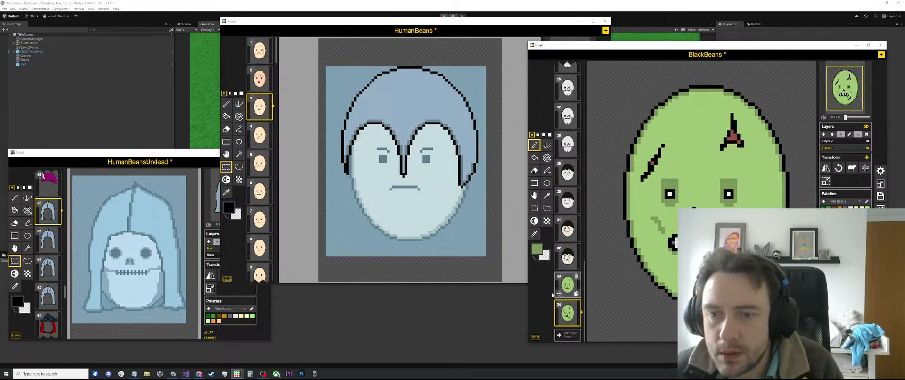
click(567, 285)
click(565, 313)
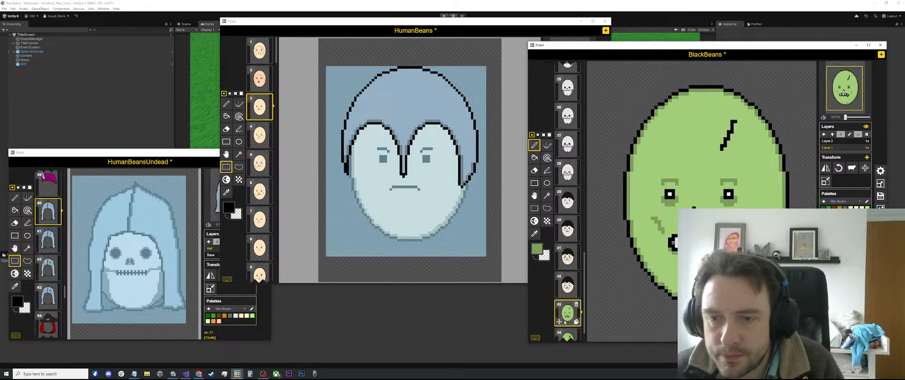
scroll(566, 313, down, 1)
click(568, 312)
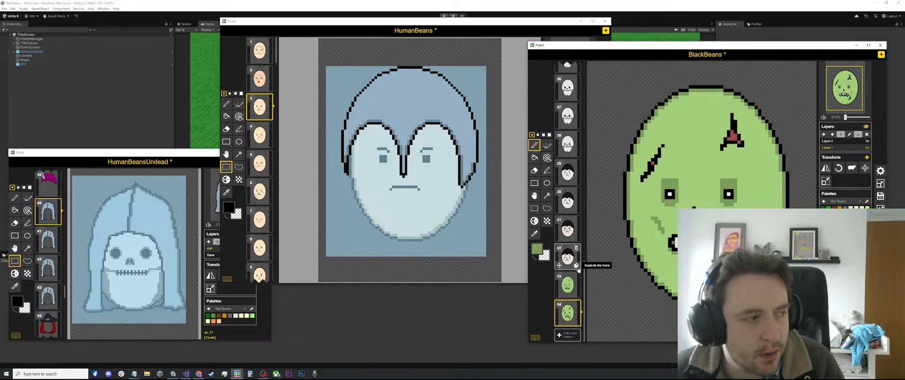
click(576, 322)
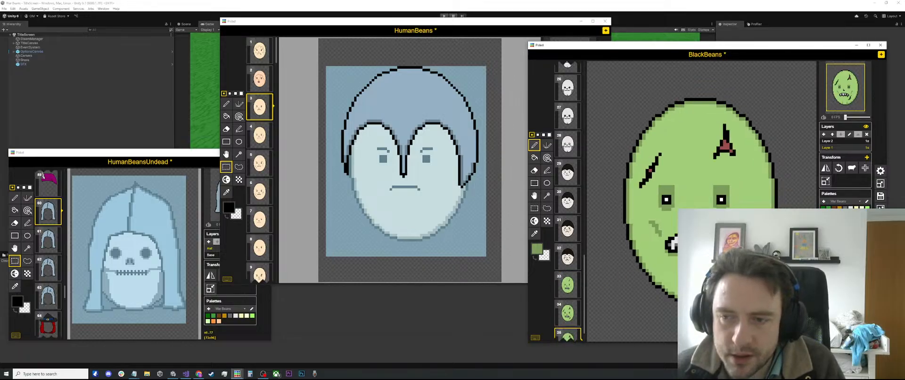
Sample the mouth's black and outline an open lower jaw below the teeth in the duplicated frame.
scroll(724, 254, up, 2)
key(s)
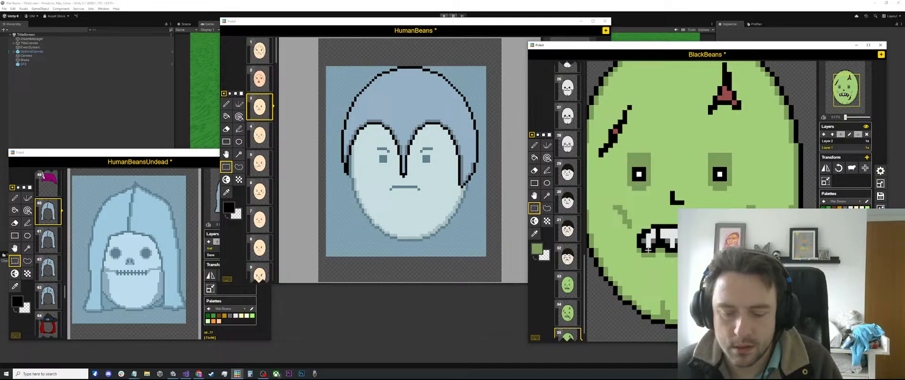
key(p)
drag(648, 255, 674, 266)
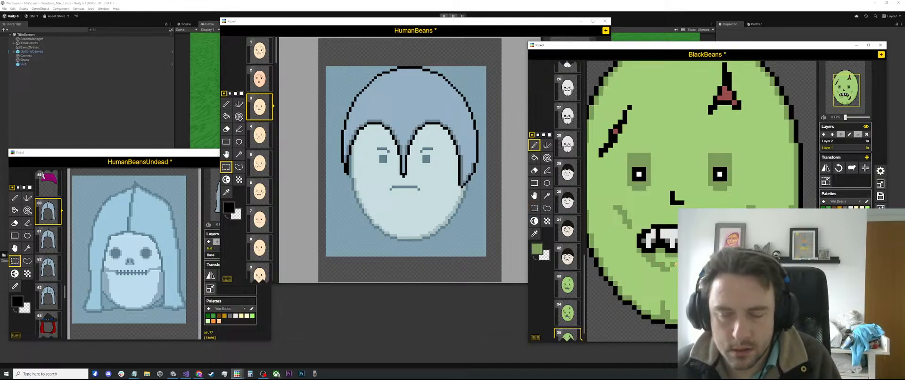
alt+click(647, 239)
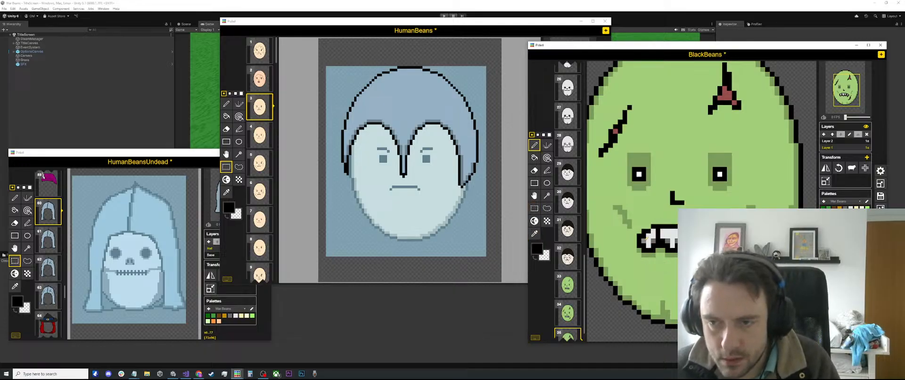
drag(644, 244, 655, 258)
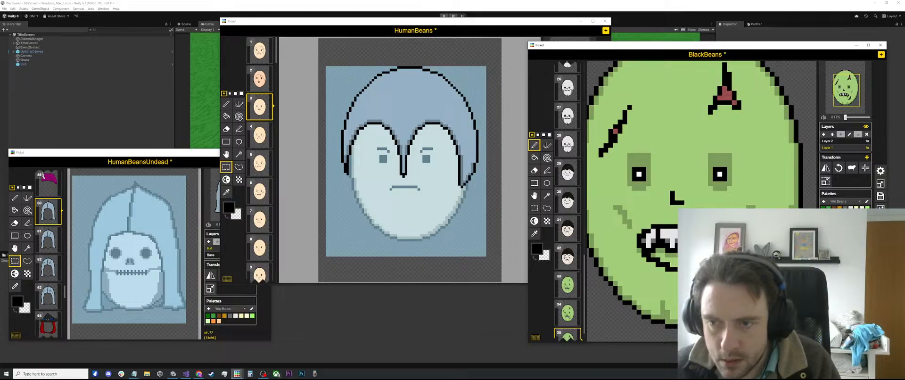
Switch the drawing colour to the wounds' red and fill the inside of the open mouth in frame 35.
scroll(687, 251, down, 1)
scroll(669, 248, up, 1)
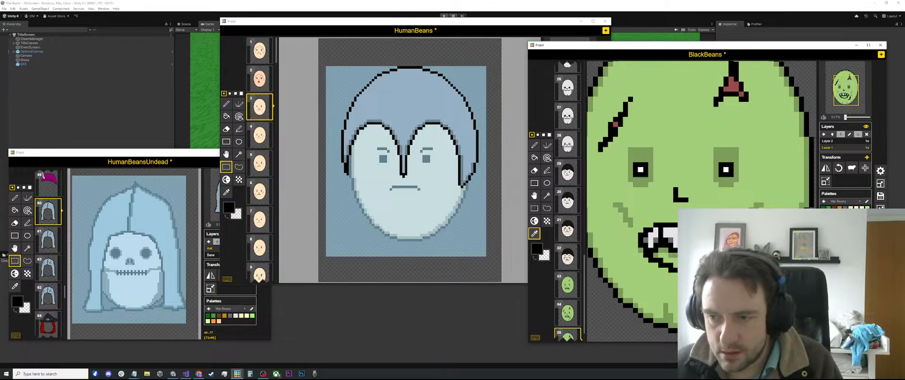
click(677, 255)
key(p)
drag(677, 255, 670, 255)
key(b)
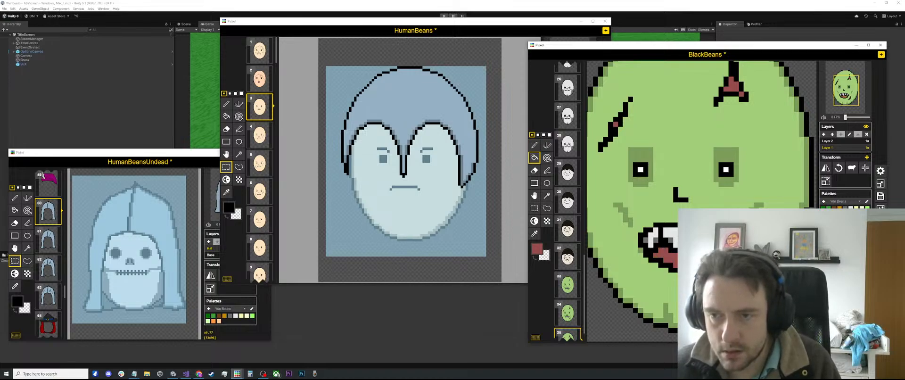
Switch the drawing colour back to black and fill the inside of the open mouth in frame 35.
scroll(706, 249, down, 5)
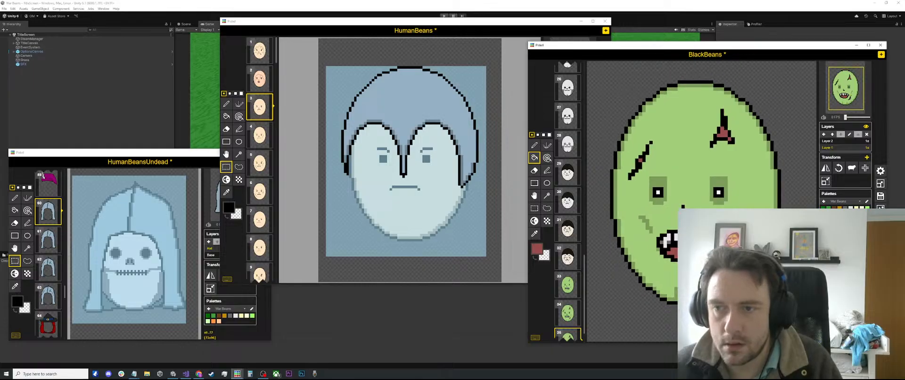
scroll(705, 248, up, 3)
key(p)
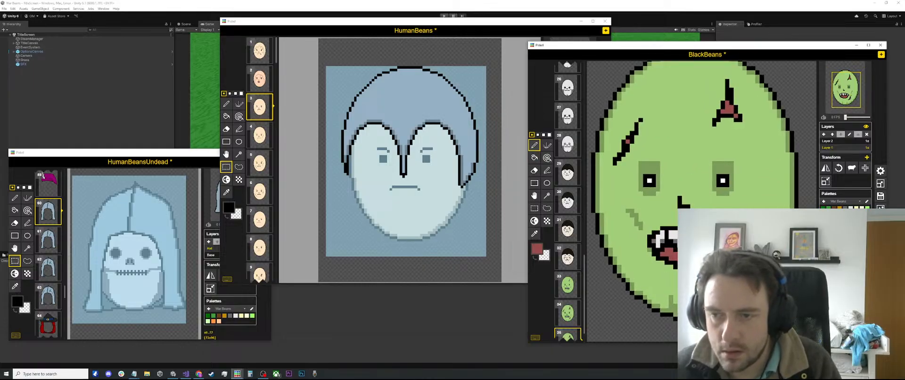
scroll(737, 235, down, 2)
scroll(694, 249, up, 2)
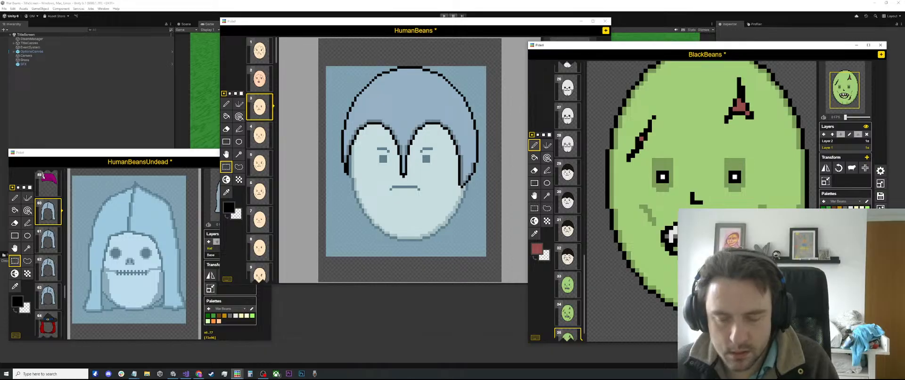
key(o)
key(p)
key(b)
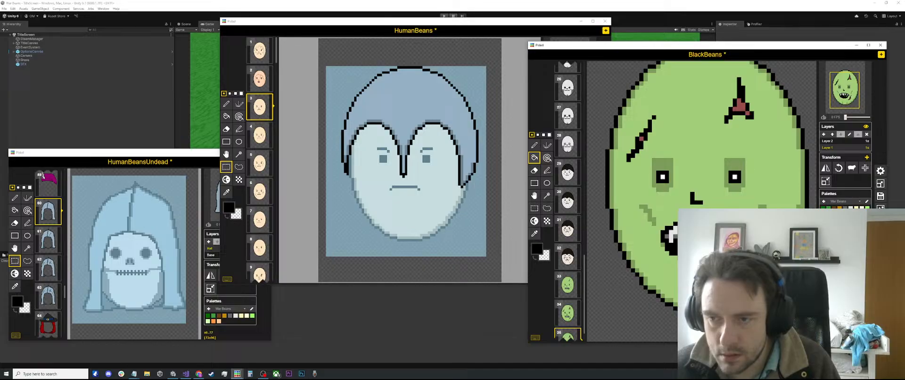
scroll(702, 201, down, 3)
Sample the red again, stain the teeth in frame 35 and paint blood running down from the mouth corner.
key(o)
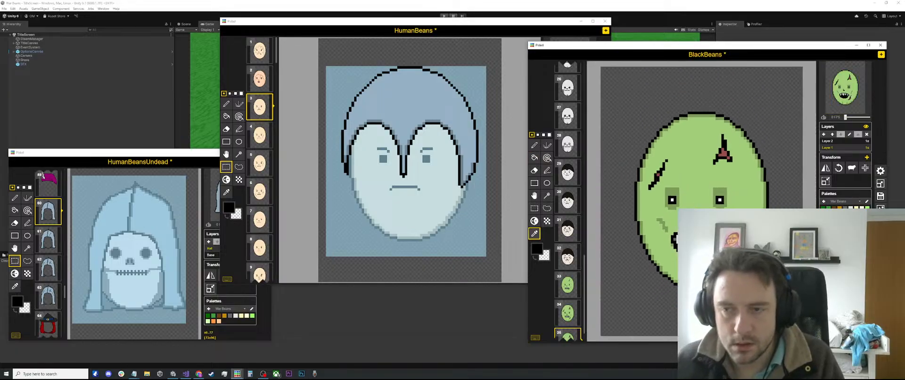
scroll(701, 202, up, 1)
scroll(695, 242, up, 2)
scroll(695, 241, up, 1)
click(695, 242)
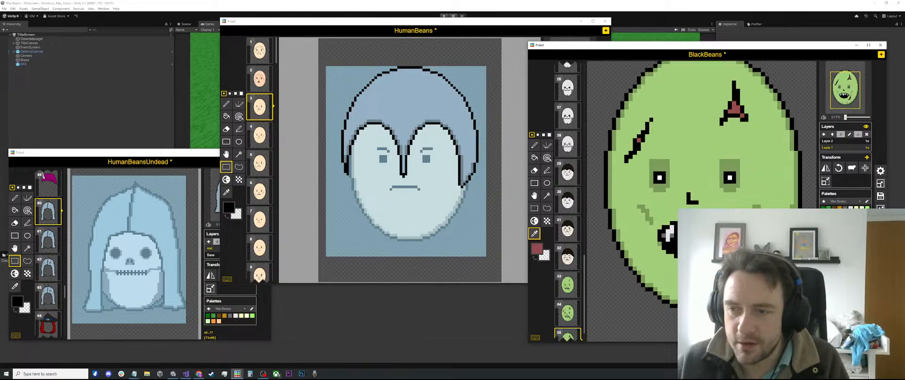
key(p)
scroll(689, 241, up, 2)
click(663, 239)
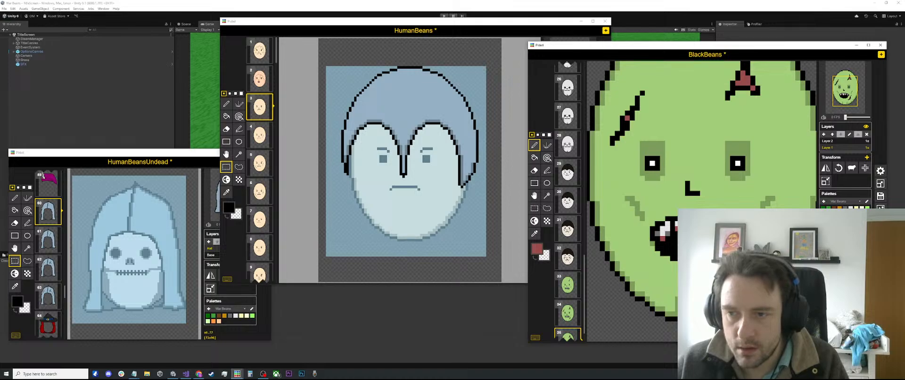
drag(656, 239, 654, 259)
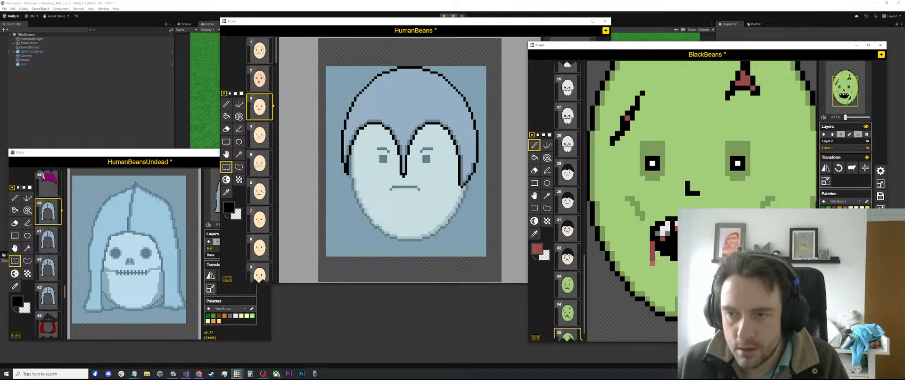
scroll(653, 268, down, 3)
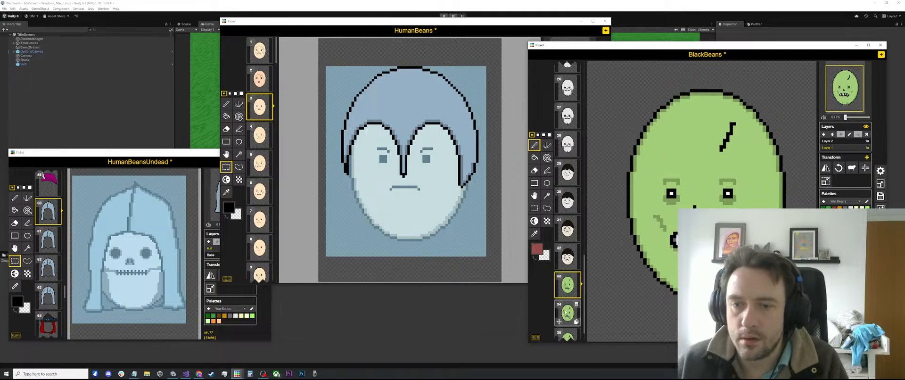
Compare the three green zombie faces in frames 33, 34 and 35.
click(566, 312)
scroll(565, 312, down, 1)
click(565, 313)
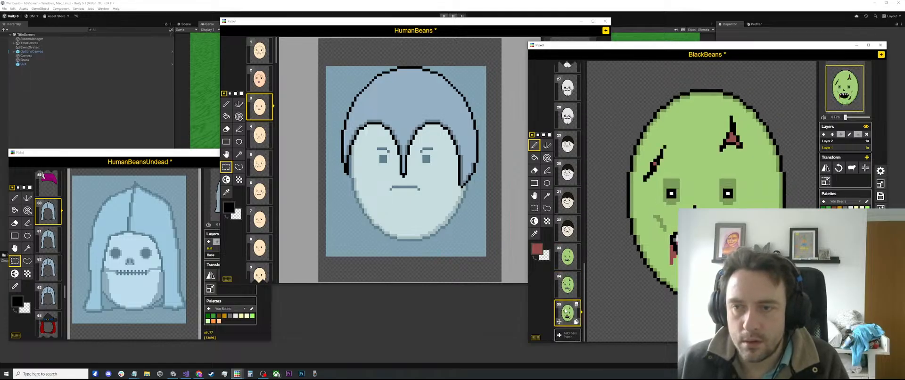
scroll(748, 138, up, 2)
key(i)
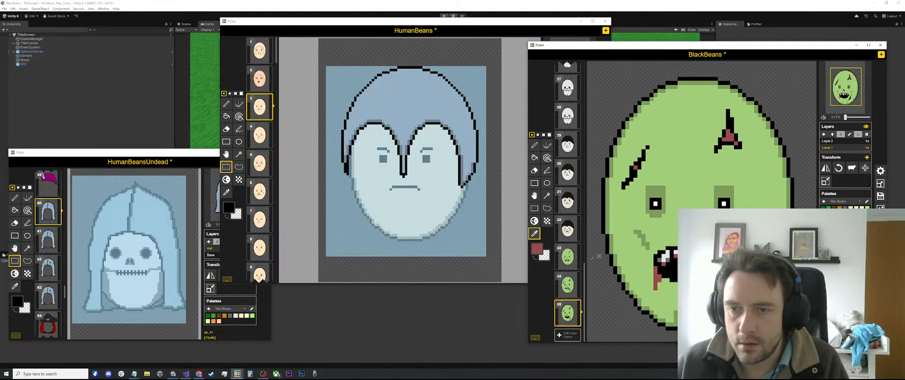
click(567, 285)
click(568, 256)
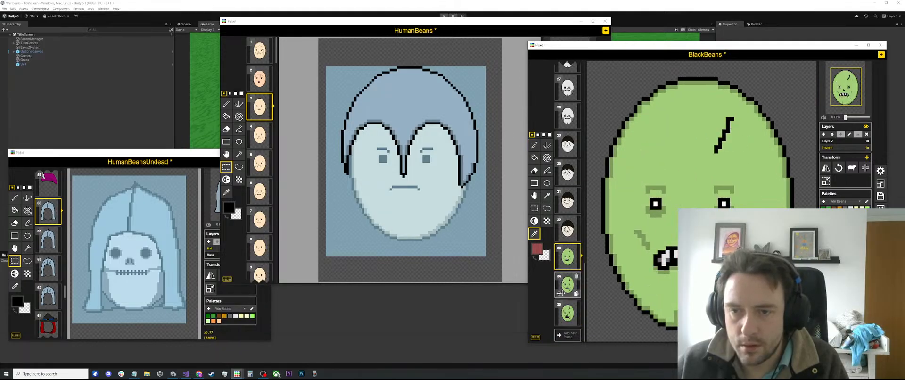
click(567, 286)
click(568, 313)
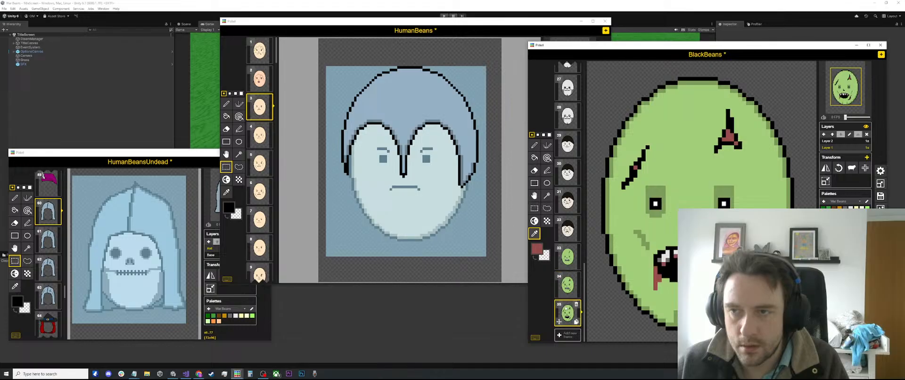
Widen the red flesh inside both forehead wounds of the face in frame 35.
scroll(734, 137, up, 1)
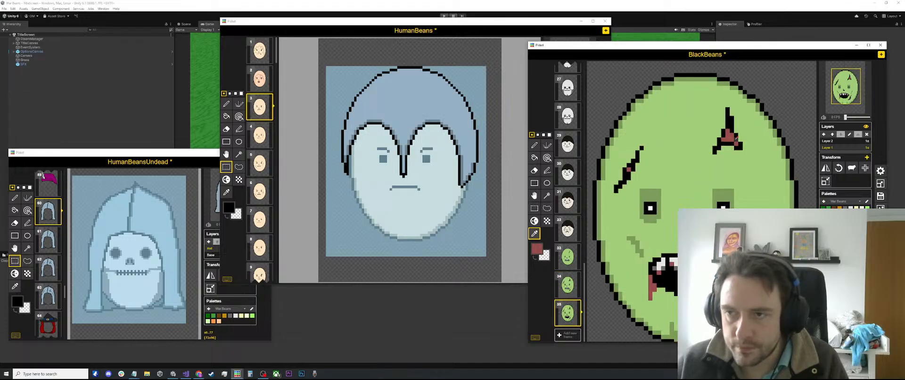
key(b)
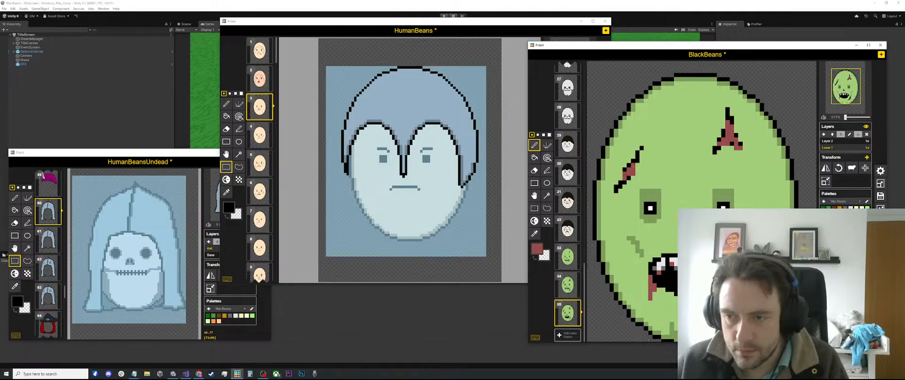
scroll(728, 265, up, 1)
Sample the mouth's black and redraw the dark edges around both widened forehead wounds in frame 35.
alt+click(728, 265)
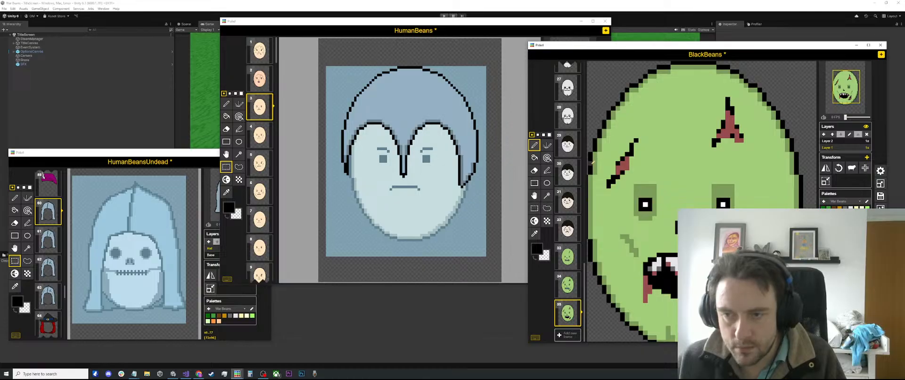
drag(624, 169, 629, 172)
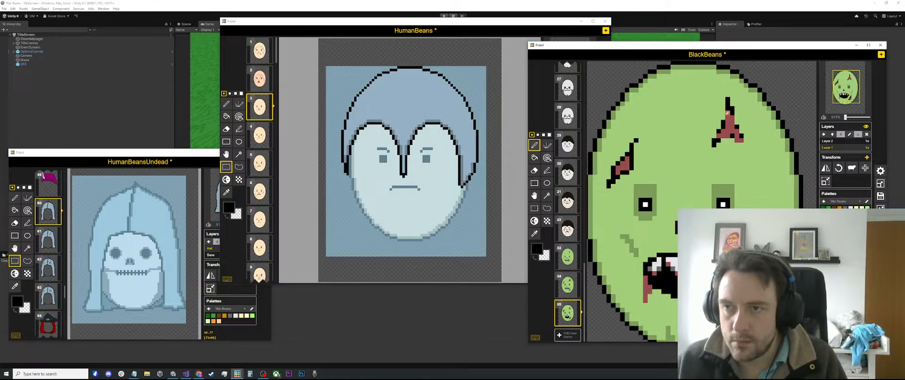
mouse_move(724, 115)
mouse_down()
mouse_move(746, 140)
mouse_move(724, 141)
mouse_up()
scroll(679, 231, down, 2)
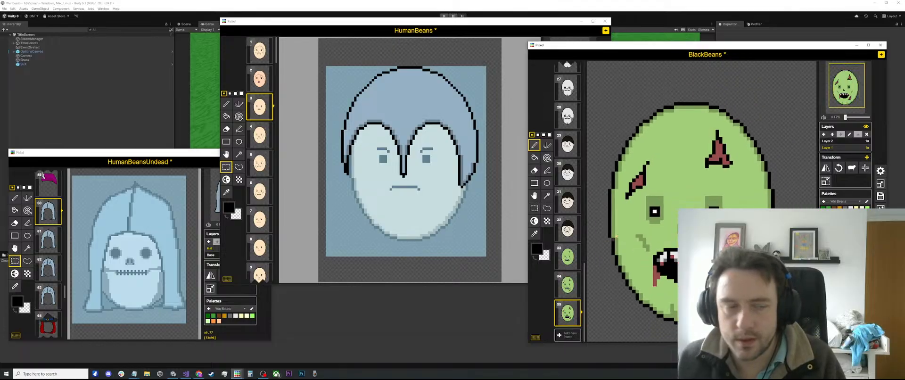
scroll(679, 197, up, 2)
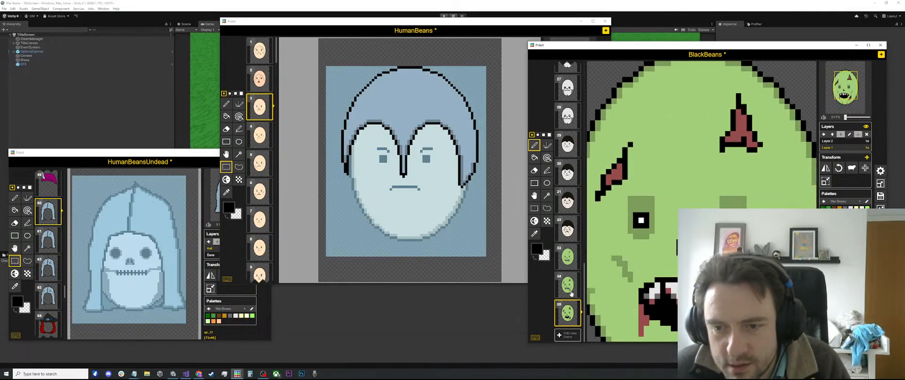
Compare frames 34 and 35, then sample the darker green and reshape both eye sockets in frame 35 into wider, rounded patches.
mouse_move(570, 317)
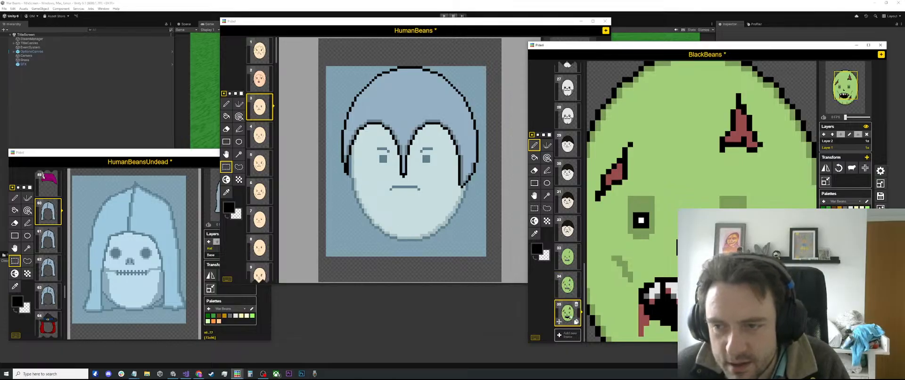
scroll(699, 157, down, 2)
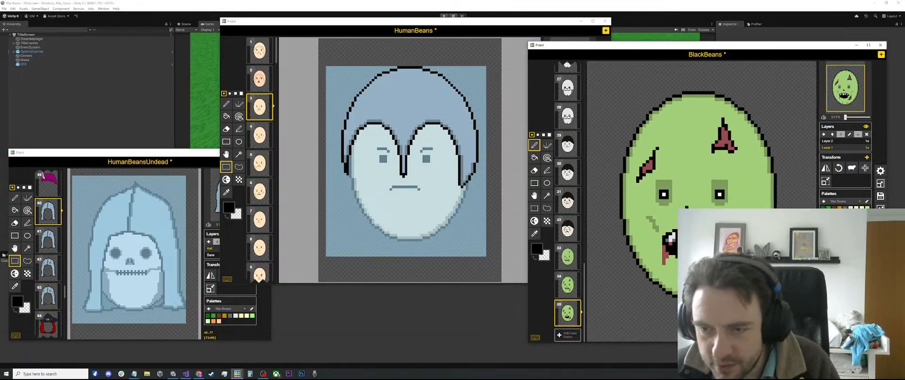
scroll(698, 231, up, 1)
key(o)
click(565, 287)
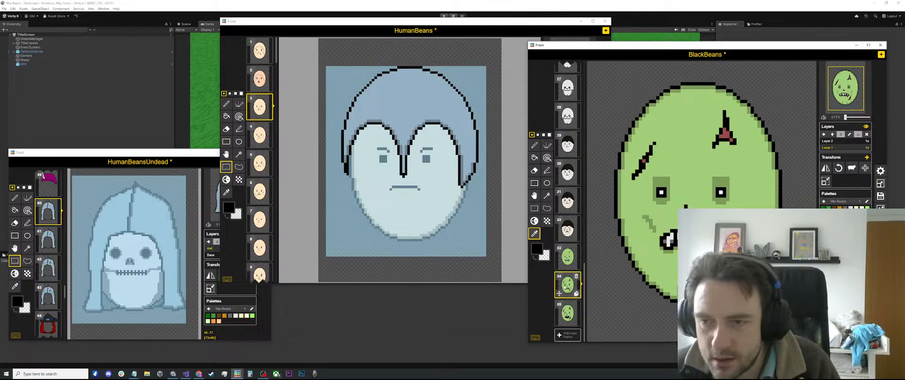
click(568, 315)
scroll(658, 194, up, 1)
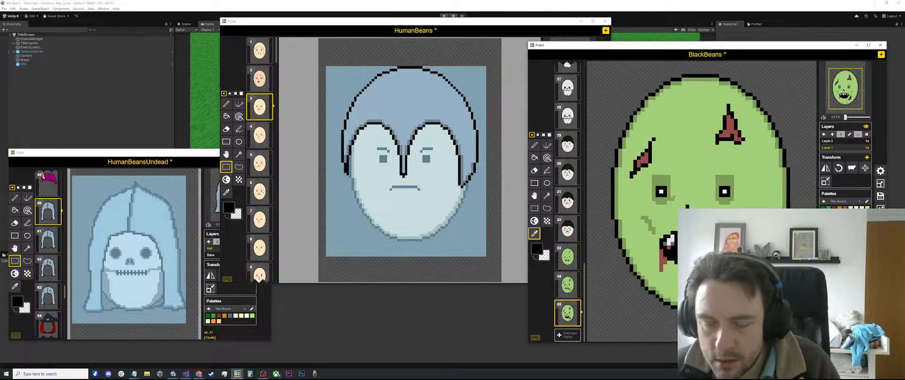
click(665, 177)
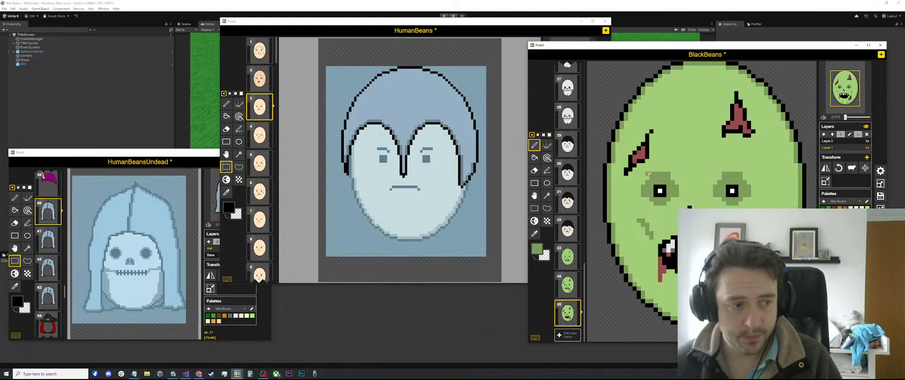
click(568, 285)
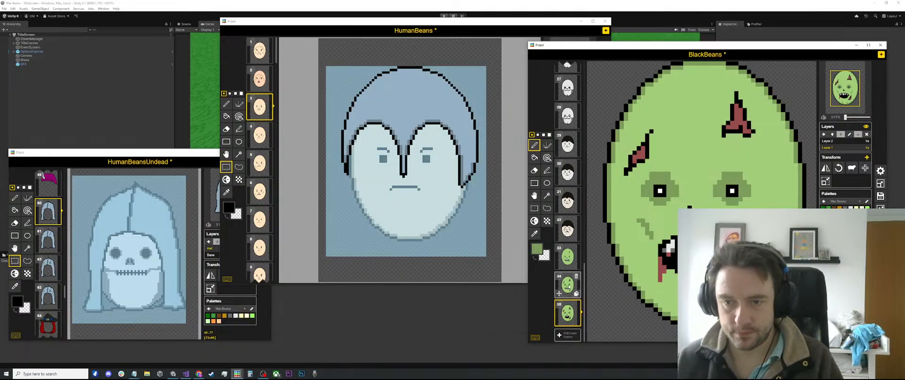
Compare frames 34 and 35, then sample the wound's red and draw a blood drip below the right forehead wound in frame 35.
click(568, 312)
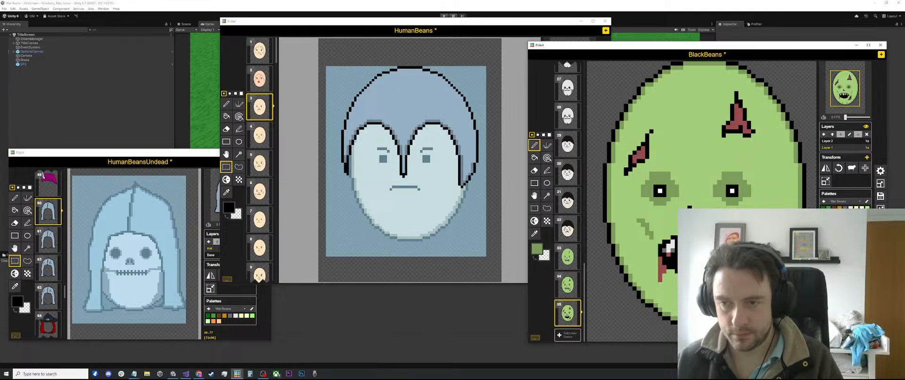
scroll(701, 201, down, 3)
click(576, 292)
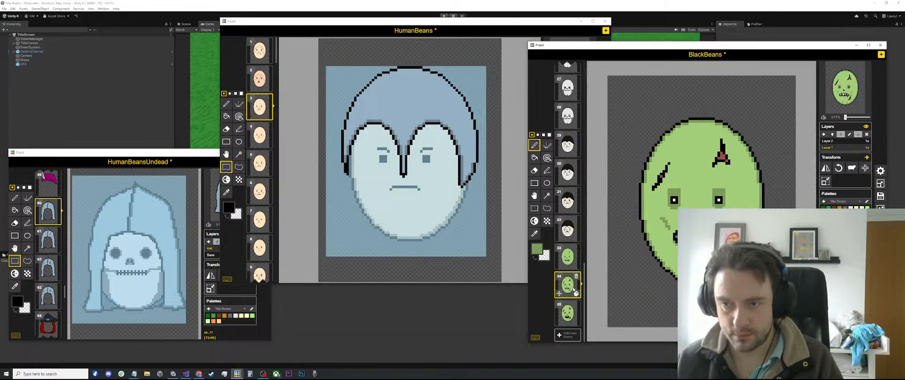
click(569, 311)
scroll(702, 207, up, 3)
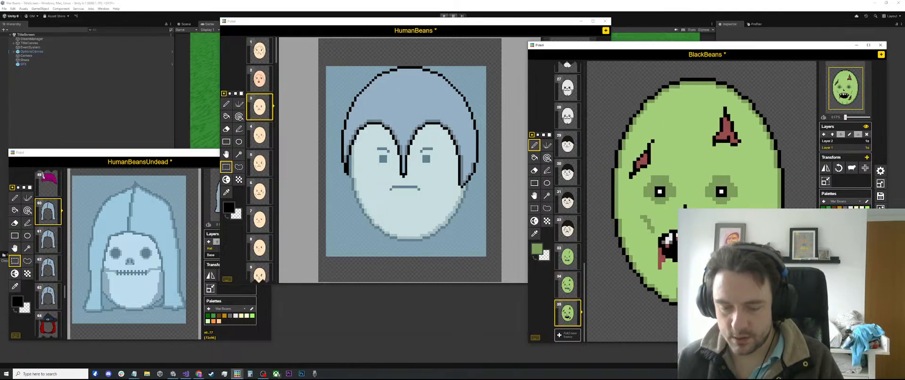
key(o)
click(727, 130)
key(p)
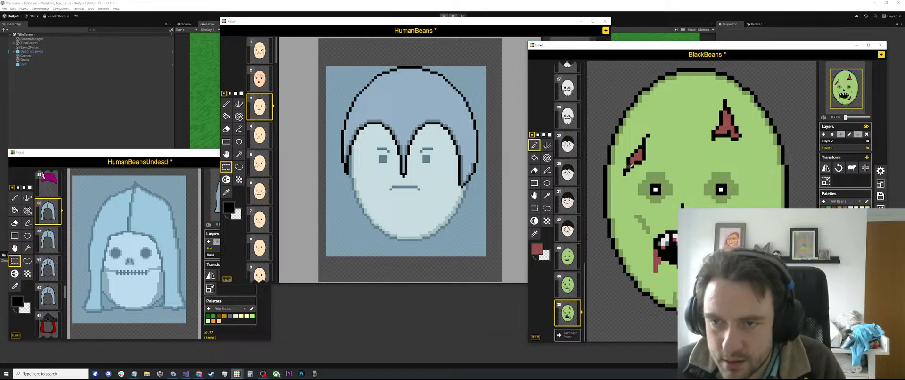
drag(737, 138, 738, 147)
key(ctrl+z)
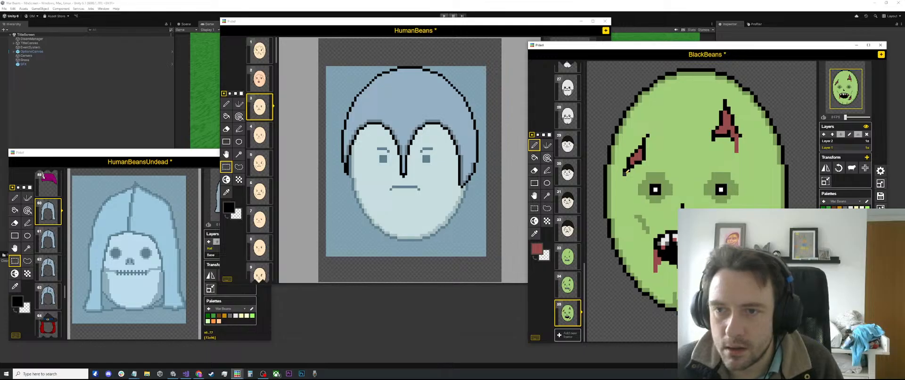
Draw a red blood drip below the lower end of the left forehead wound in frame 35.
drag(634, 163, 632, 181)
key(ctrl+z)
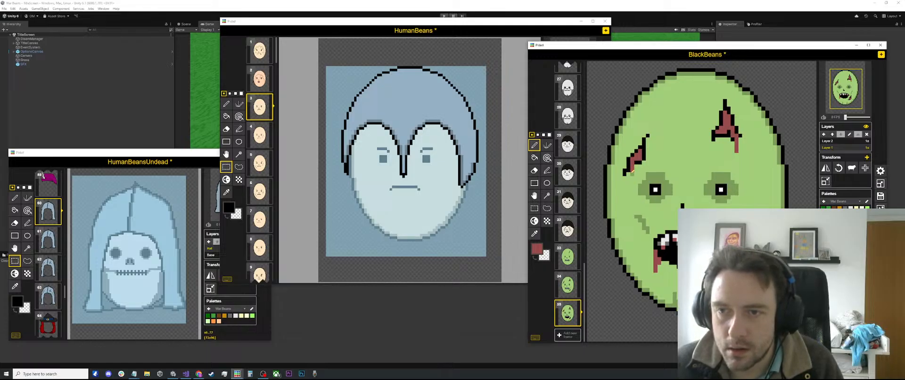
drag(629, 174, 628, 188)
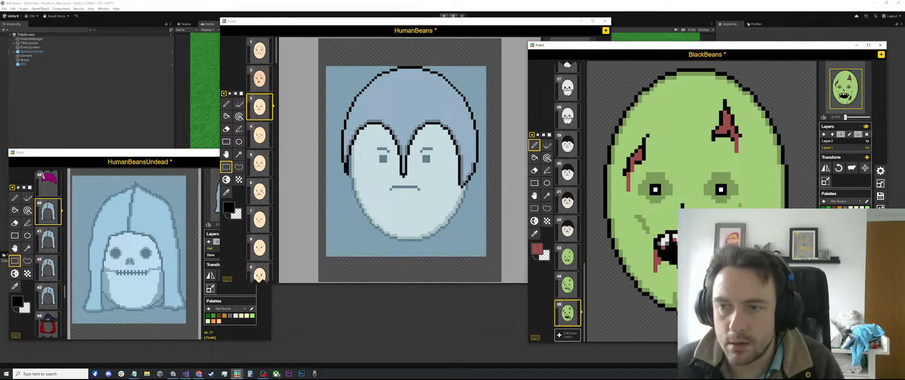
Compare the green zombie faces in frames 33, 34 and 35.
click(565, 275)
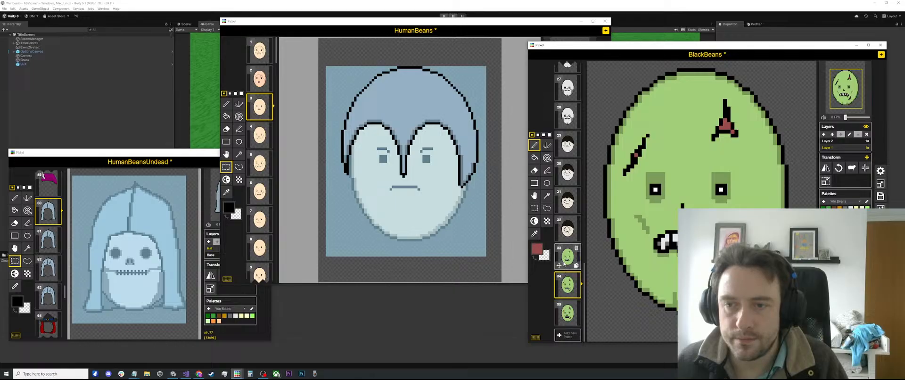
click(565, 261)
click(565, 284)
click(563, 315)
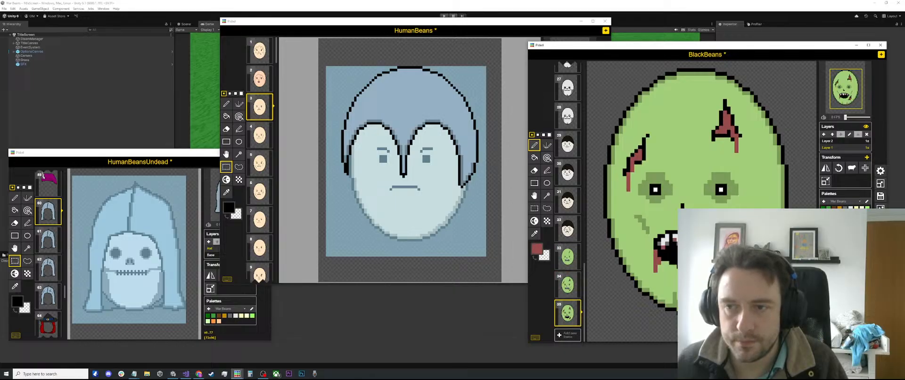
Duplicate frame 35, then sample the pupil's white and paint both eyes fully white in the copy.
scroll(608, 306, down, 2)
click(577, 322)
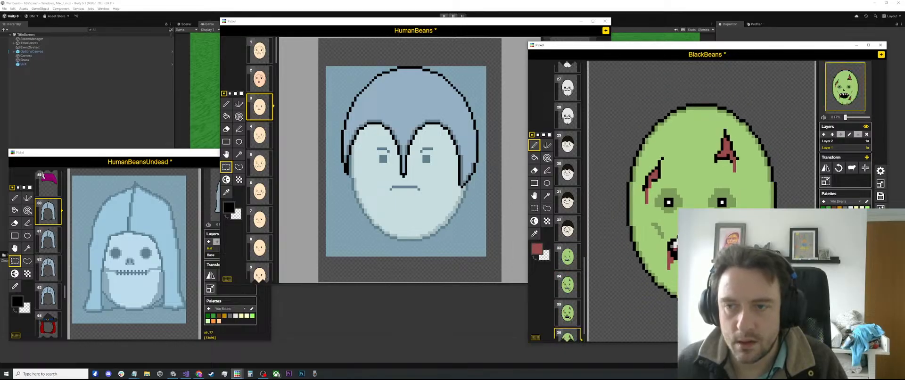
scroll(702, 170, up, 2)
key(i)
scroll(702, 170, up, 1)
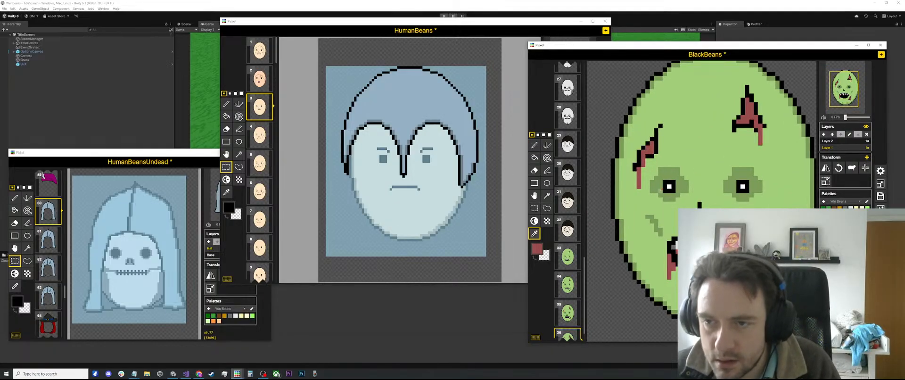
click(669, 187)
key(p)
drag(665, 183, 669, 186)
mouse_move(742, 180)
mouse_down()
mouse_move(746, 191)
mouse_move(741, 180)
mouse_up()
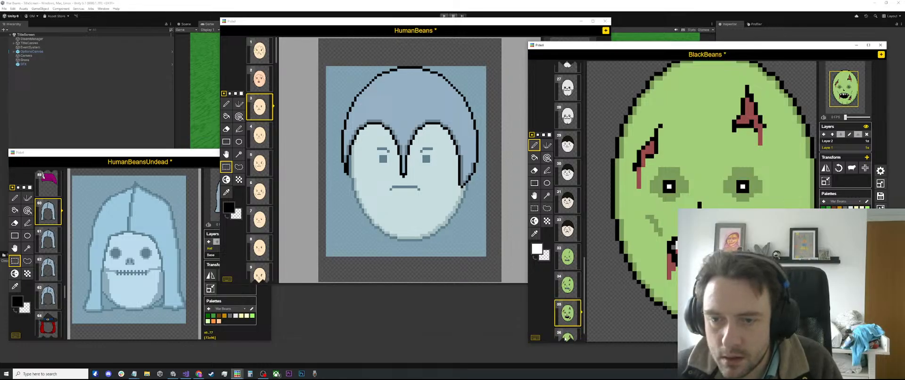
Return to frame 35, sample the wound's red and draw new gashes beside the right eye and on the upper forehead.
scroll(698, 188, down, 1)
key(o)
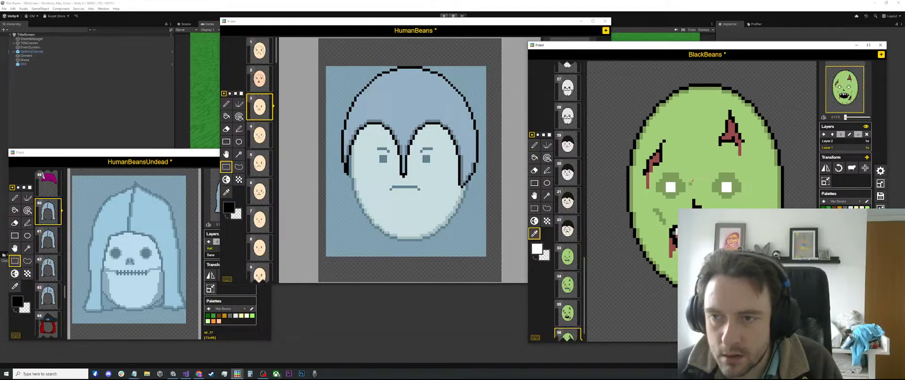
click(567, 312)
scroll(727, 188, up, 1)
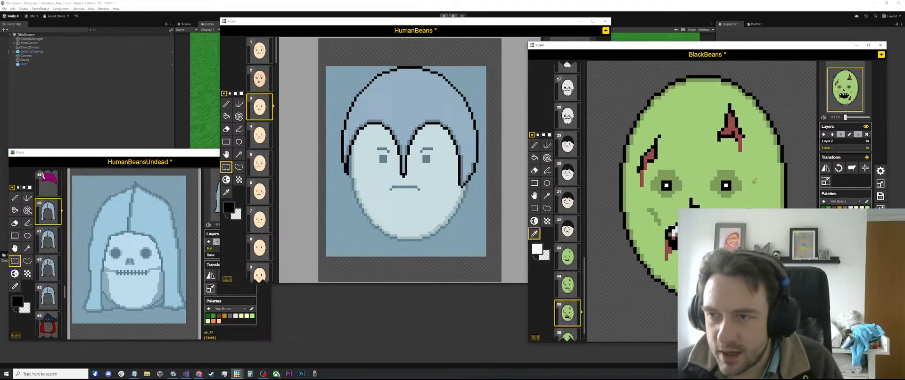
click(734, 126)
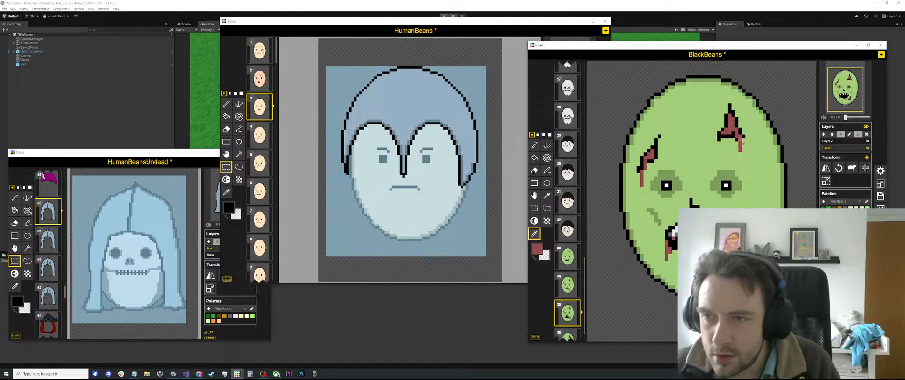
drag(762, 178, 763, 192)
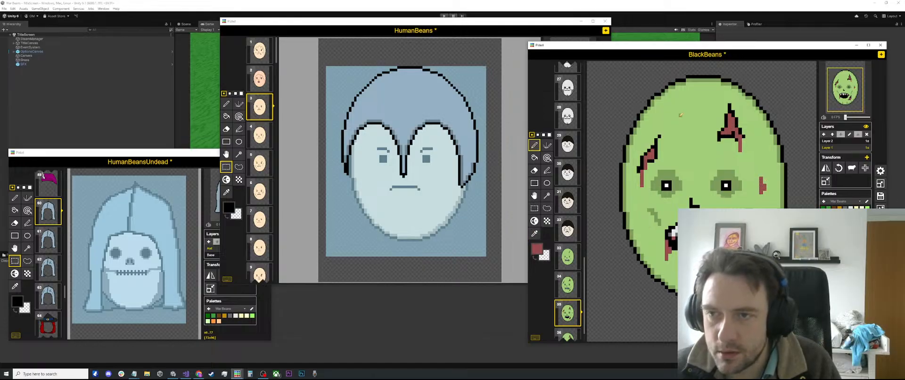
drag(677, 105, 685, 119)
Sample black and draw dark edges around the new upper-forehead and right-cheek gashes in frame 35.
key(o)
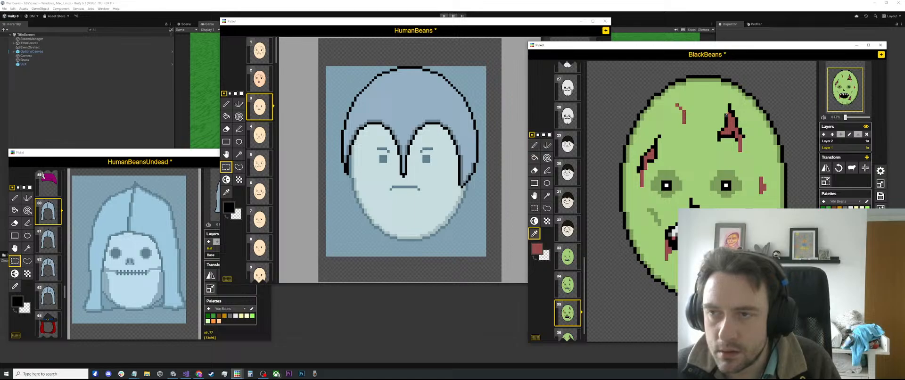
click(725, 114)
key(p)
scroll(674, 105, up, 2)
click(674, 101)
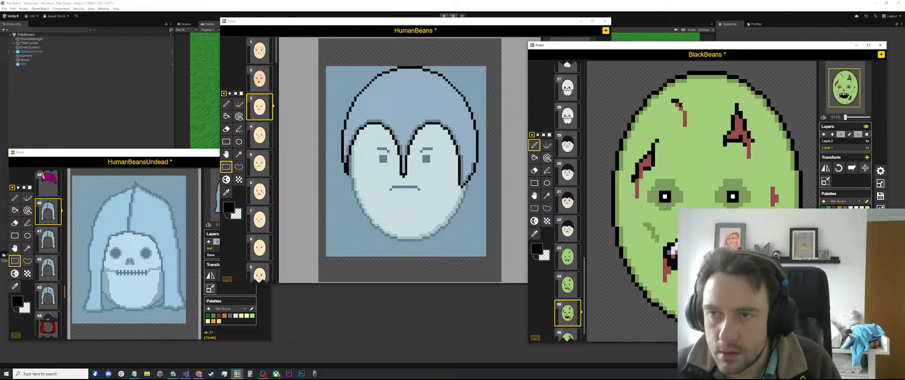
click(677, 108)
click(674, 105)
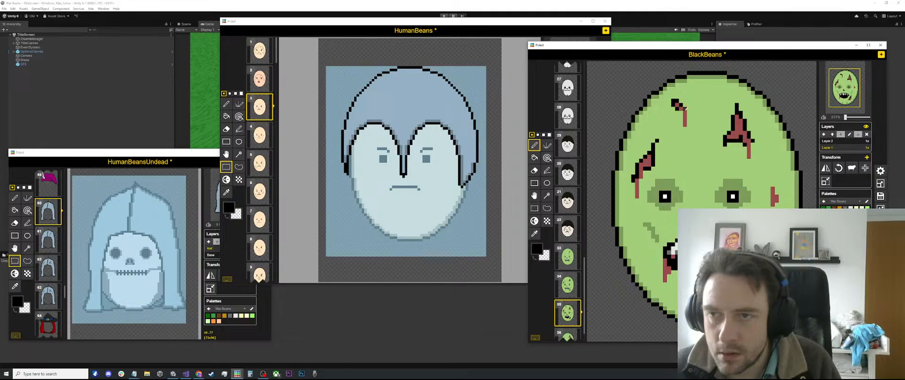
mouse_move(686, 109)
mouse_down()
mouse_move(683, 130)
mouse_move(681, 113)
mouse_up()
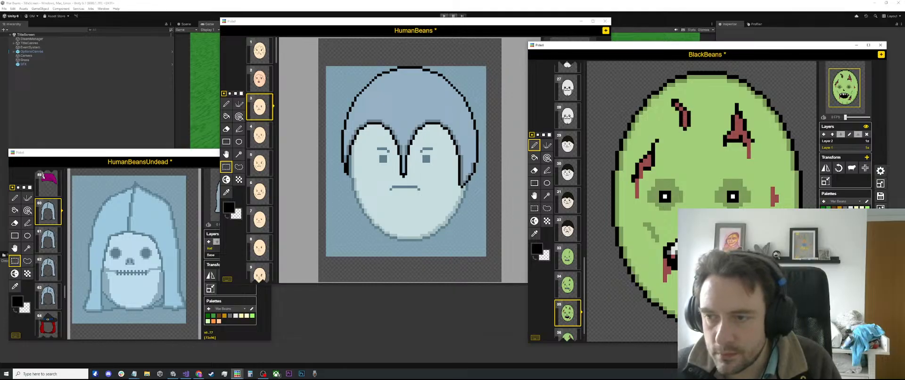
mouse_move(779, 200)
mouse_down()
mouse_move(767, 184)
mouse_move(770, 207)
mouse_up()
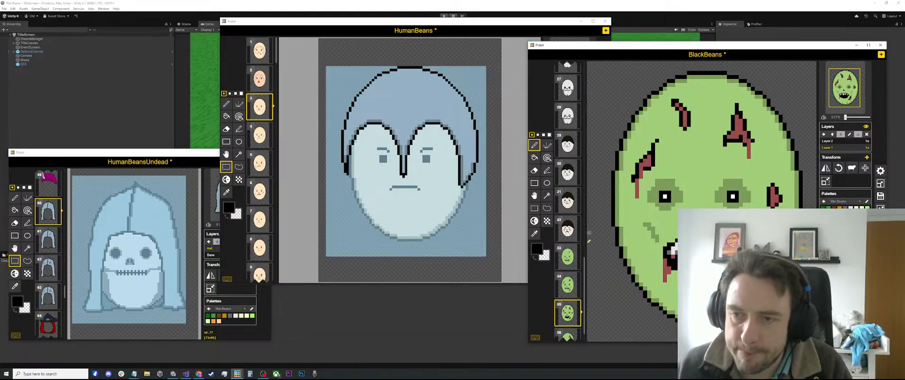
Duplicate the updated frame 35 and delete the older white-eyed copy in frame 37.
scroll(569, 273, down, 1)
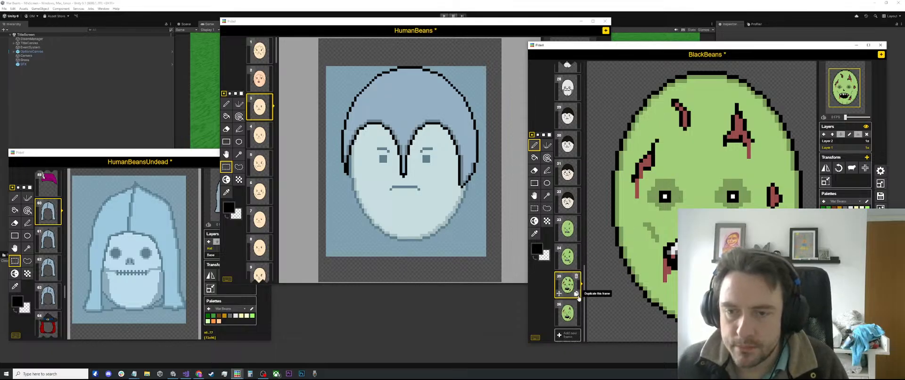
click(577, 294)
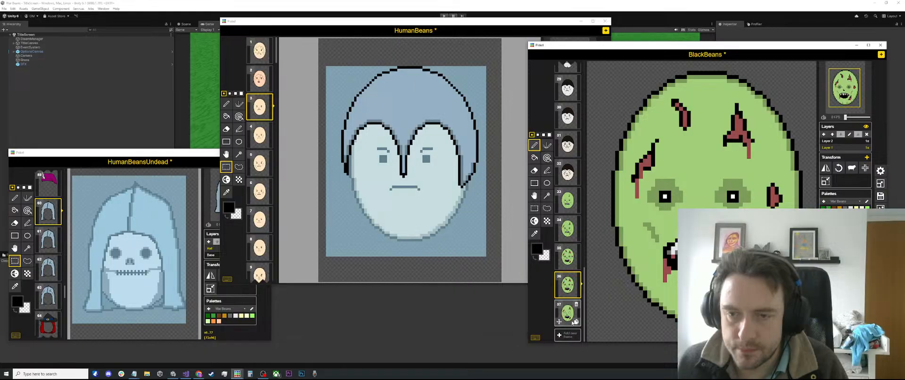
click(576, 304)
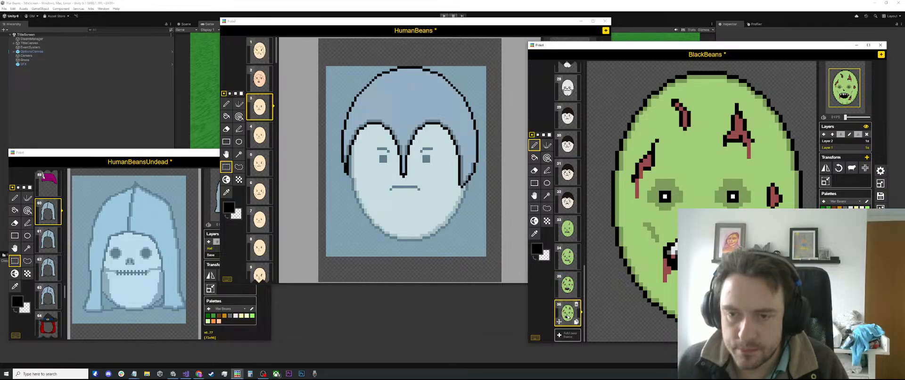
Sample the pupil's white and paint both eyes fully white in frame 36.
alt+click(733, 196)
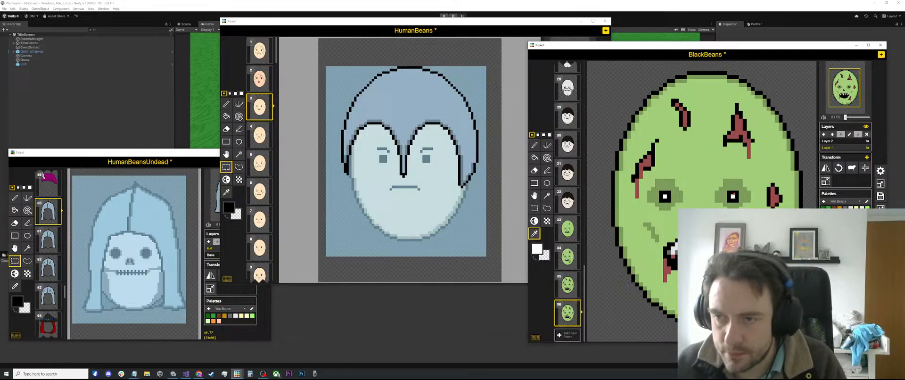
drag(732, 195, 730, 194)
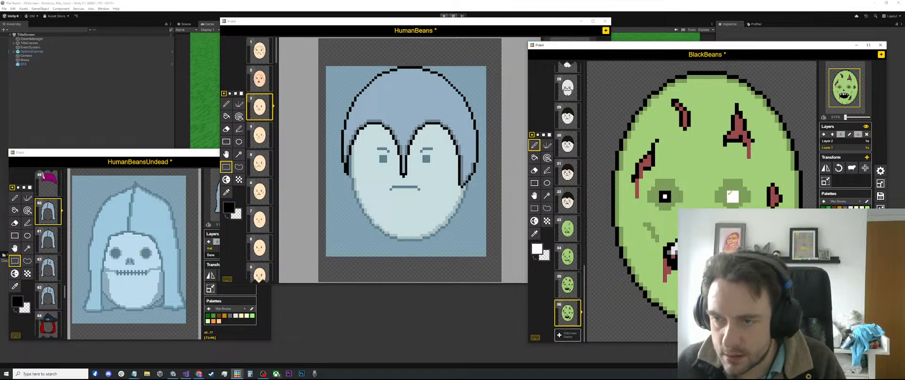
mouse_move(661, 192)
mouse_down()
mouse_move(669, 196)
mouse_move(662, 193)
mouse_up()
Sample the wound's red as the pen colour in frame 36.
key(o)
click(773, 204)
key(p)
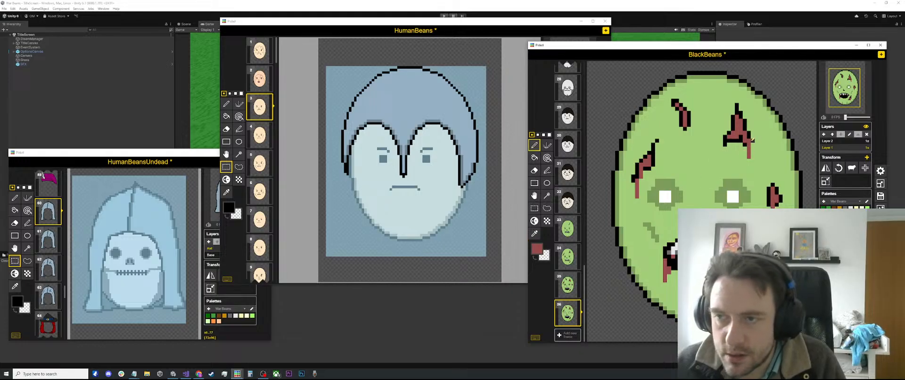
Paint red blood into the large forehead wound and add short red cuts on the cheek and mid-forehead, undoing stray strokes.
click(750, 160)
click(743, 141)
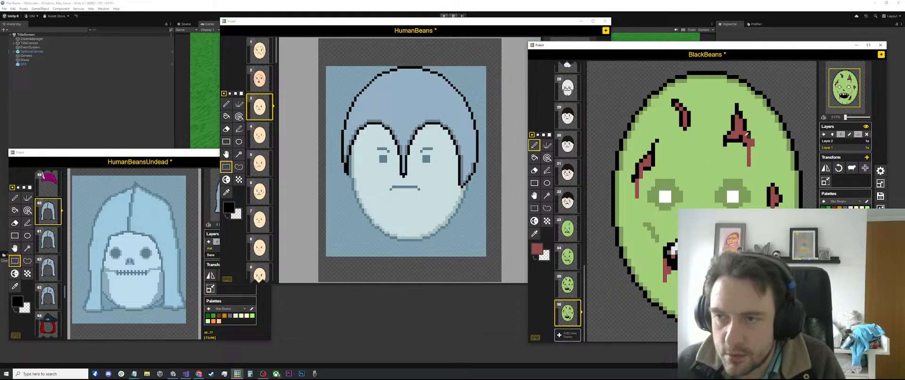
drag(742, 139, 730, 141)
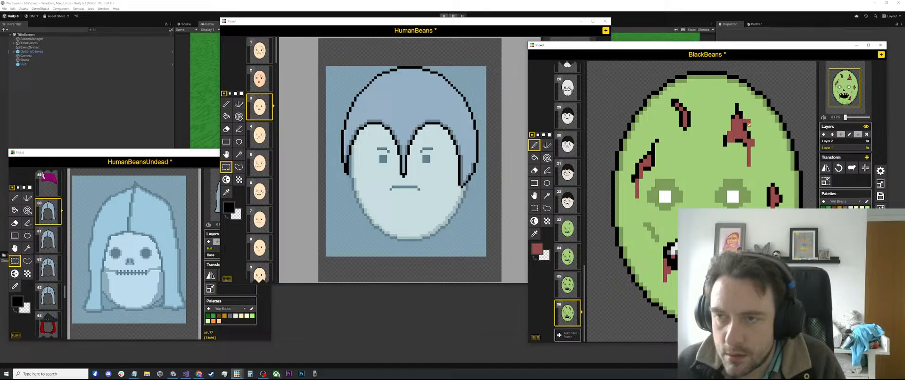
key(ctrl+z)
key(ctrl+z)
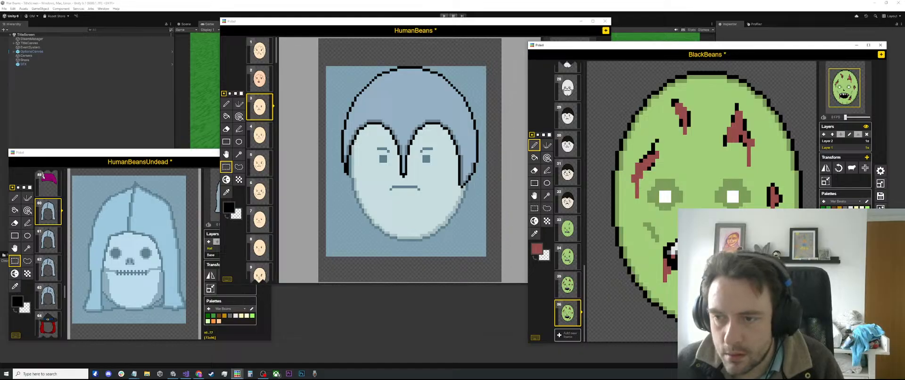
drag(637, 237, 641, 250)
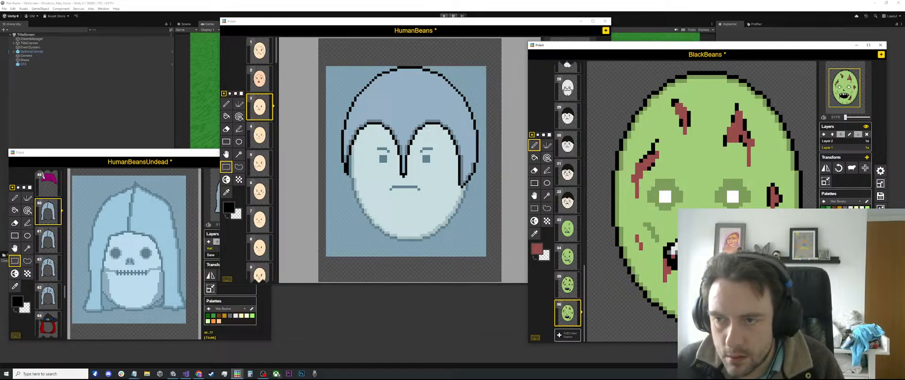
drag(688, 160, 698, 177)
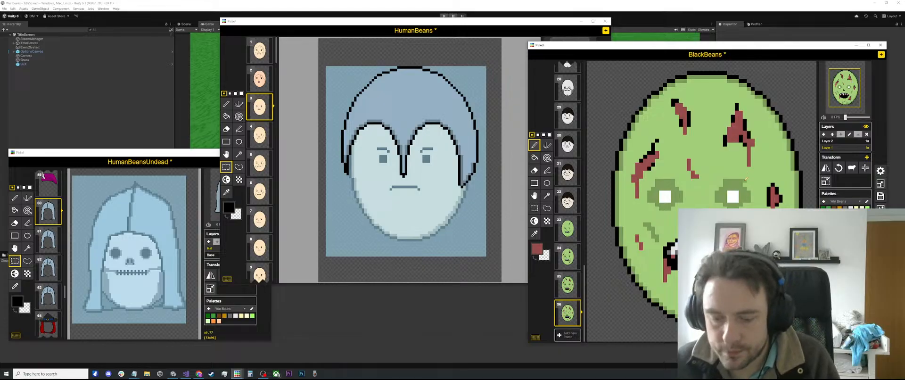
Sample the dark red from the mouth area and add bloody red pixels to the zombie's upper teeth.
key(o)
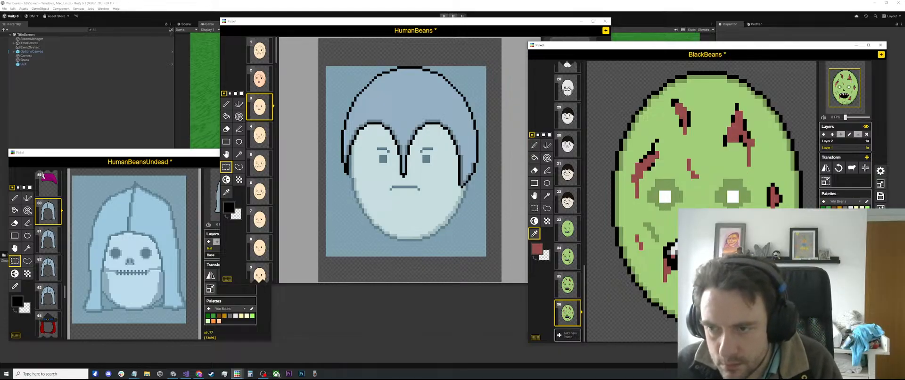
key(p)
key(o)
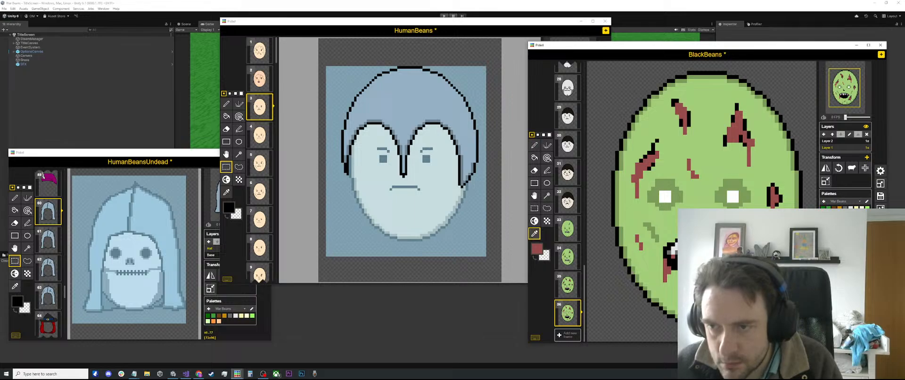
click(699, 278)
scroll(698, 300, up, 2)
key(p)
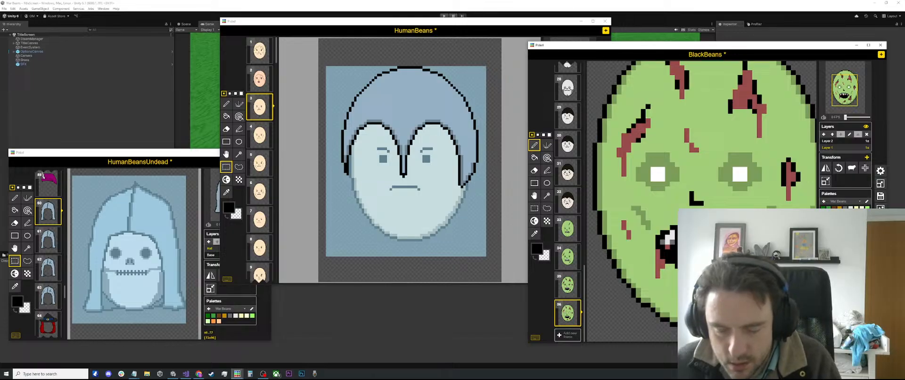
key(o)
click(703, 236)
key(p)
scroll(703, 237, up, 2)
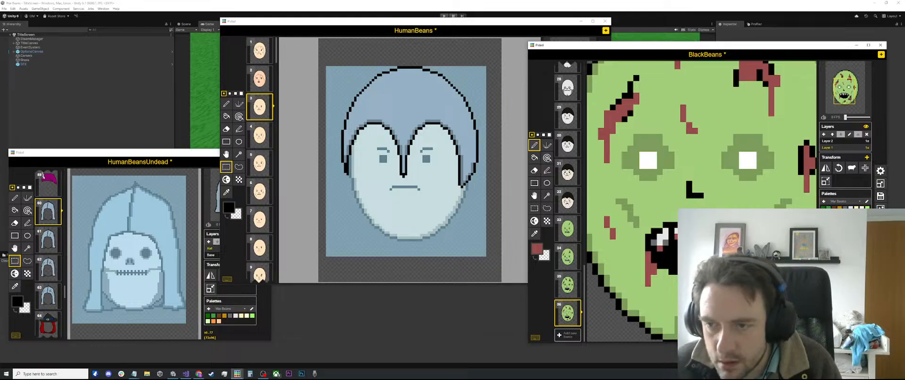
click(660, 243)
click(666, 237)
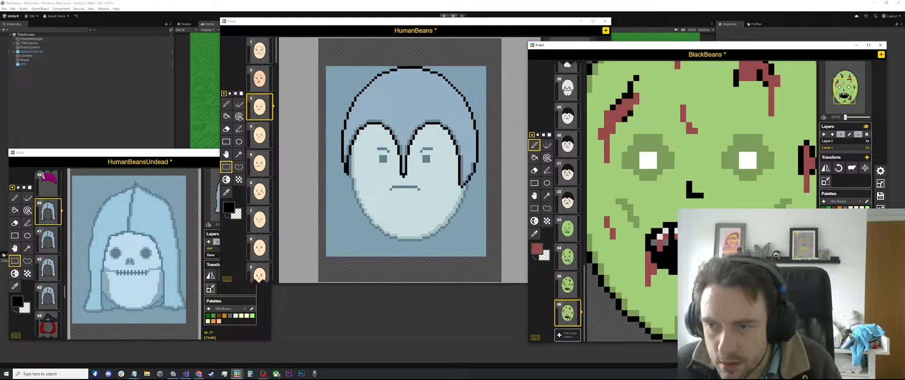
Sample black from a wound outline and draw a short black edge beneath the large forehead wound.
scroll(665, 241, down, 2)
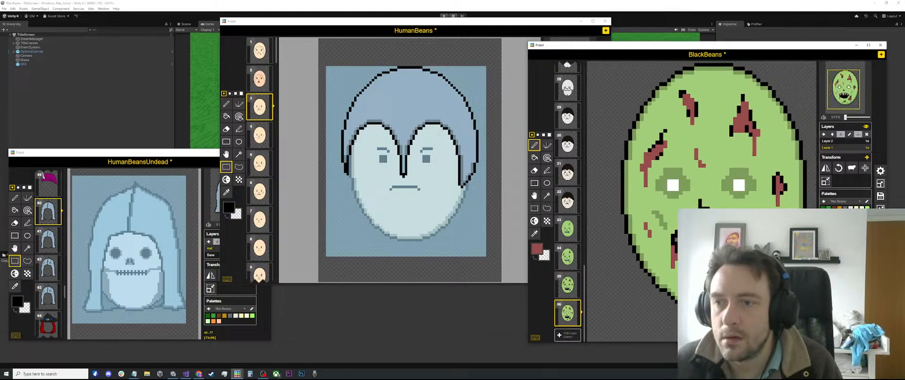
scroll(673, 226, up, 2)
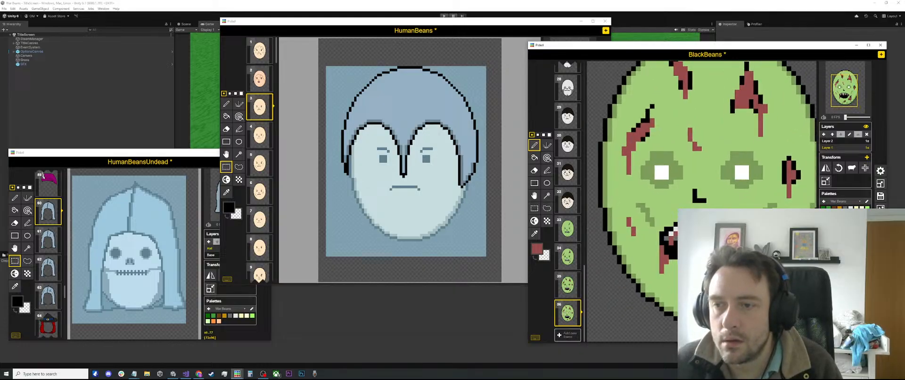
scroll(678, 221, down, 1)
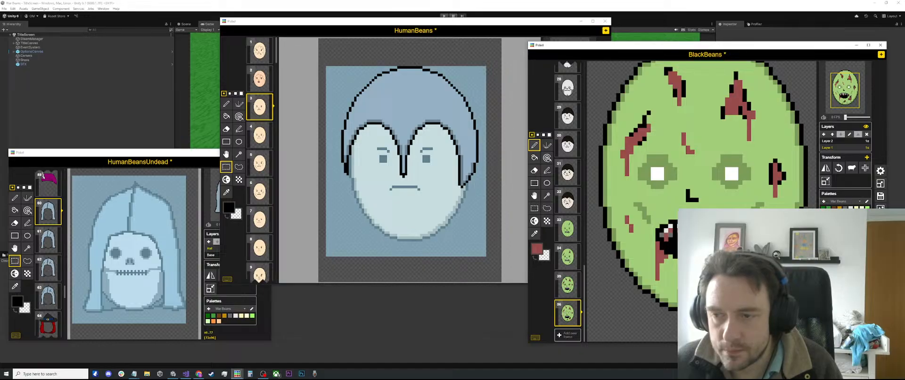
scroll(689, 188, down, 2)
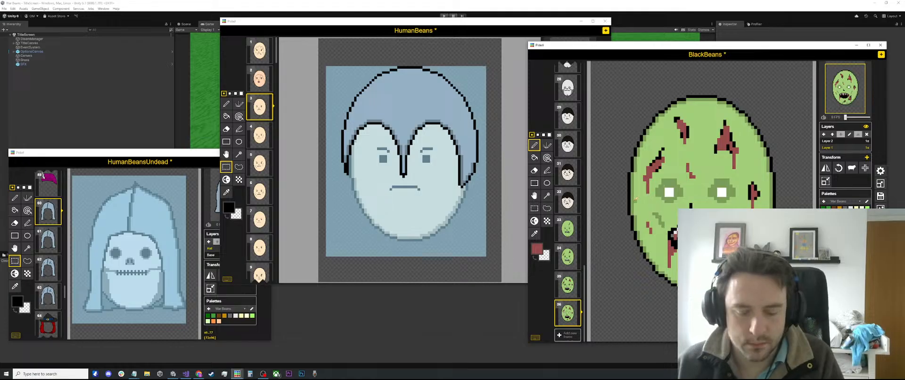
key(e)
scroll(728, 179, up, 2)
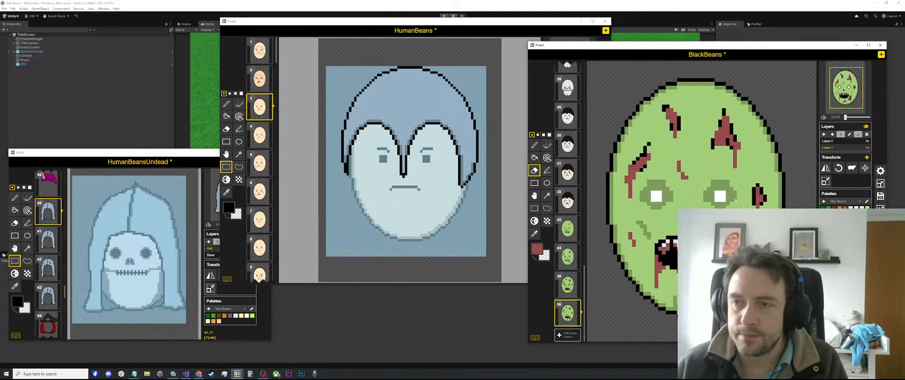
key(i)
scroll(712, 142, up, 1)
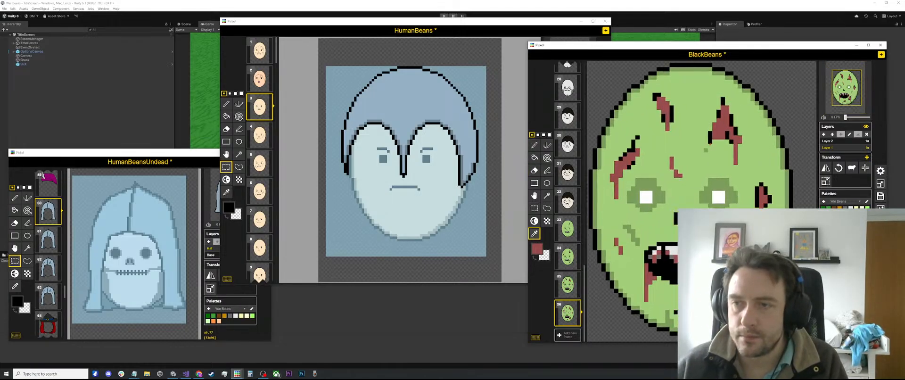
click(709, 136)
key(p)
scroll(712, 139, up, 1)
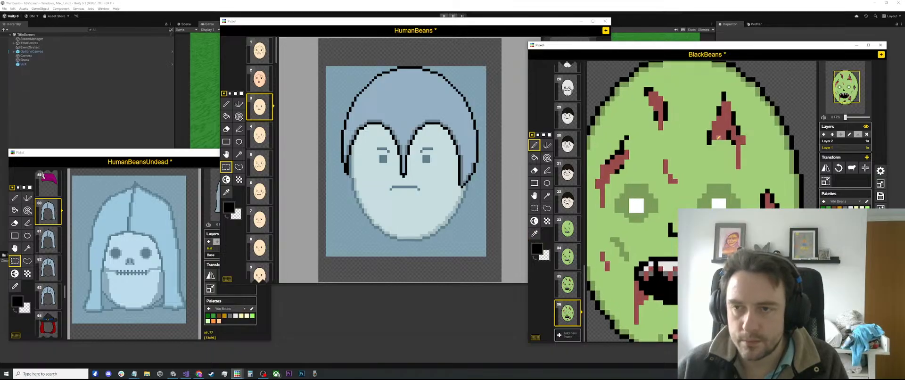
drag(710, 147, 715, 143)
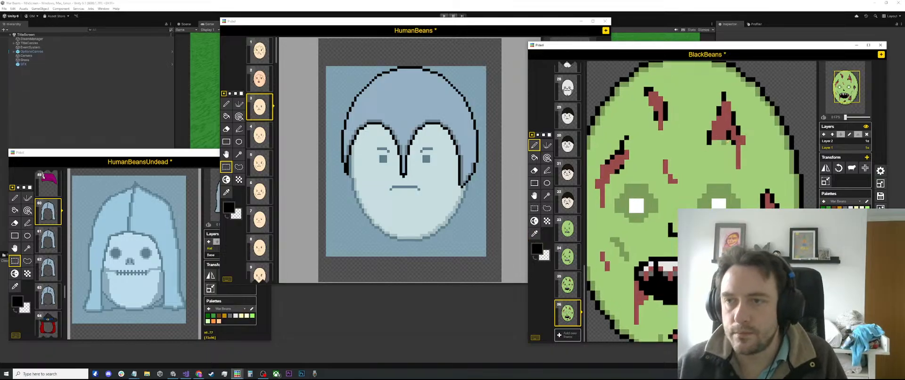
Add a red blood drip below the large forehead wound and close the wound outlines with black pixels.
alt+click(717, 140)
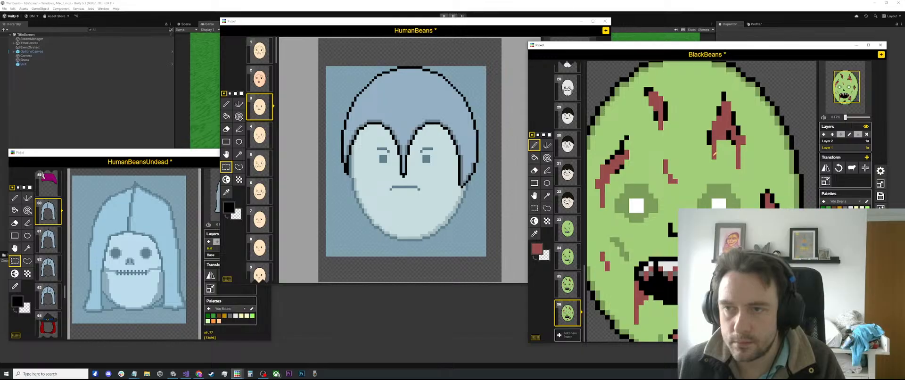
alt+click(710, 140)
drag(724, 134, 726, 141)
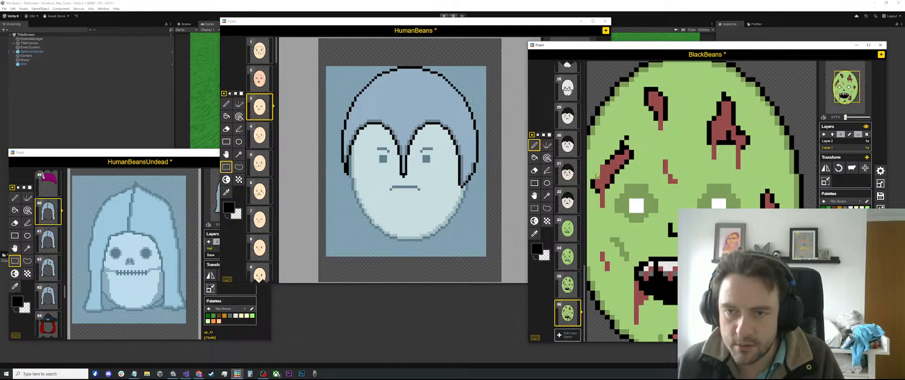
Outline the small red cheek wound with black pixels.
scroll(608, 202, down, 2)
scroll(611, 243, up, 2)
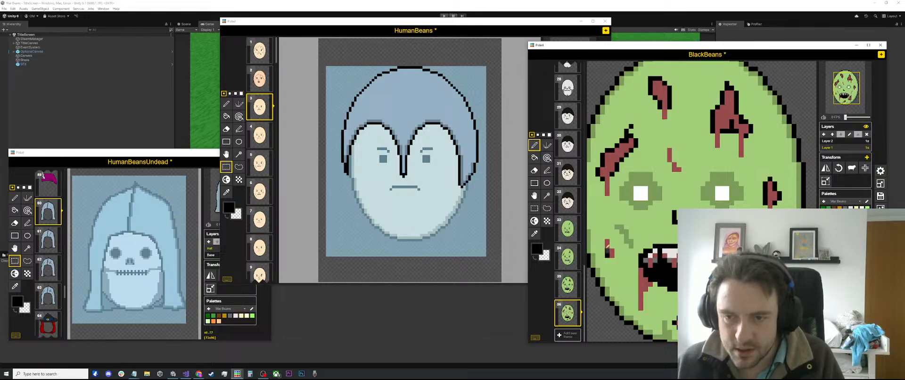
click(607, 237)
click(612, 242)
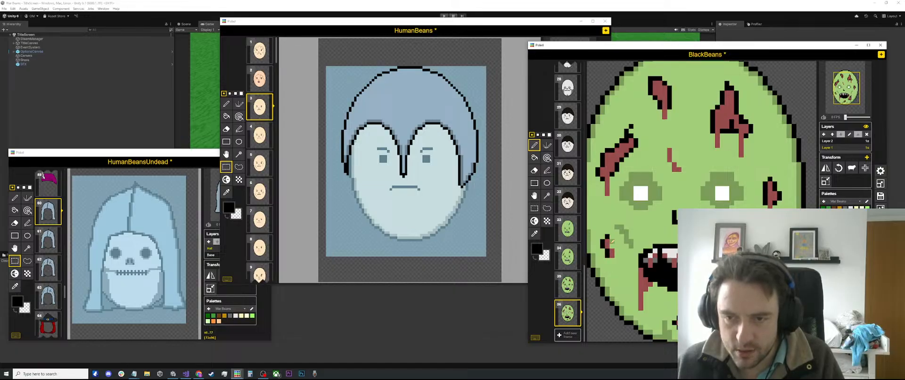
click(612, 247)
click(617, 251)
click(616, 256)
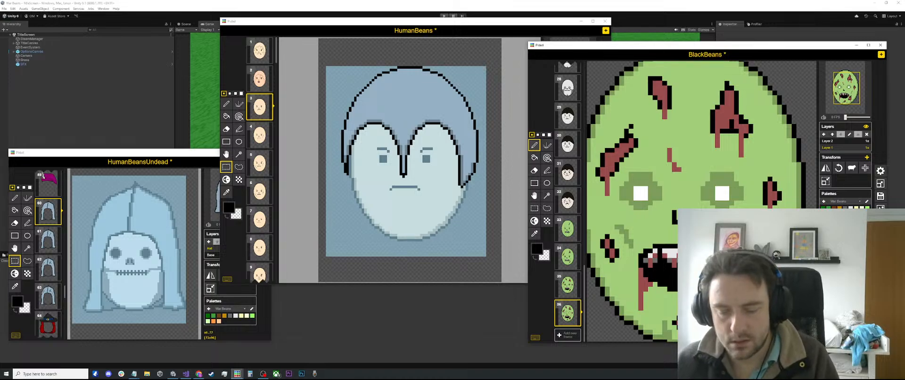
Sample the light green skin colour beside the cheek wound for the pencil.
key(o)
click(625, 256)
key(p)
scroll(733, 303, down, 3)
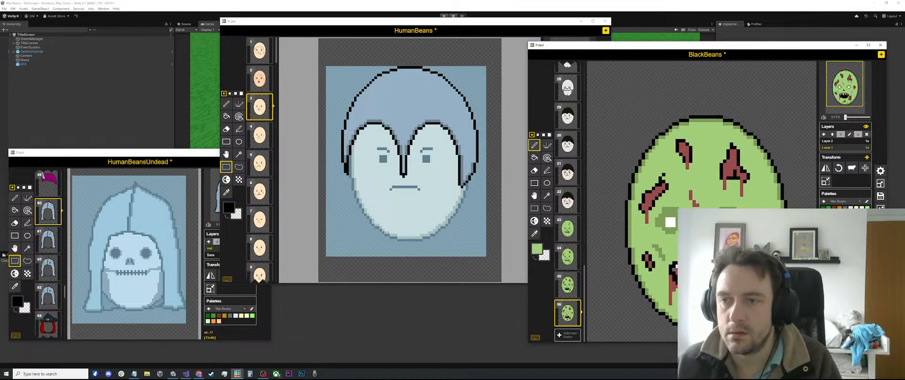
Compare zombie frames 35 and 36 by switching between them, ending on frame 36.
click(573, 289)
click(571, 311)
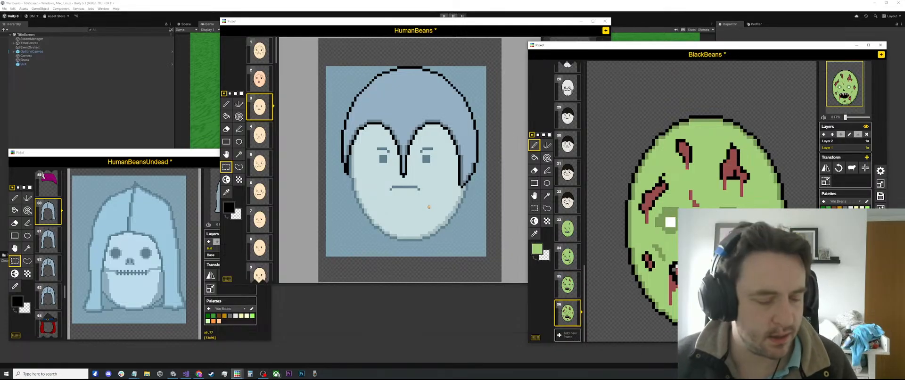
click(562, 285)
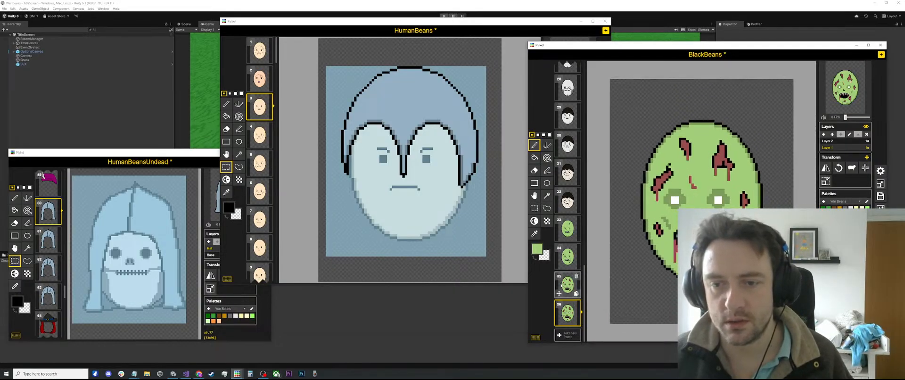
click(568, 314)
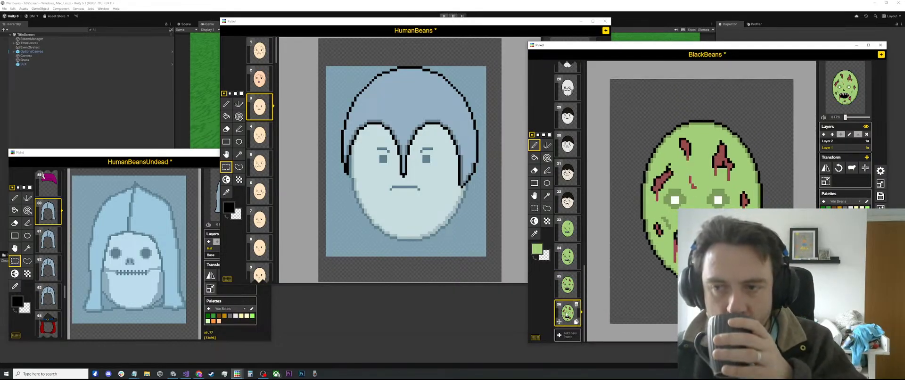
click(559, 287)
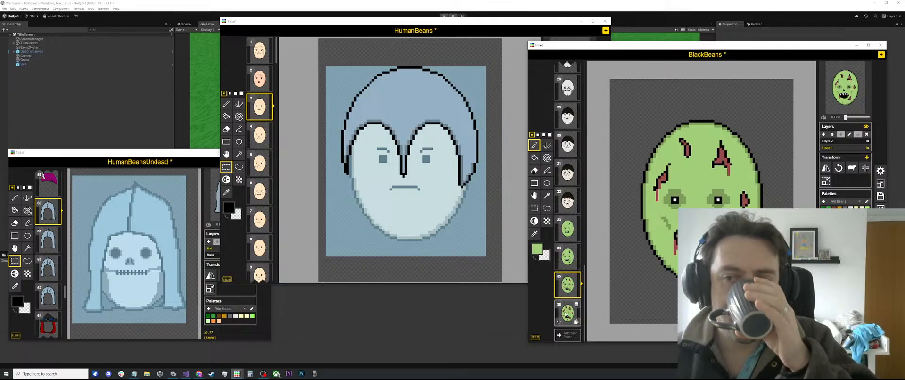
click(567, 318)
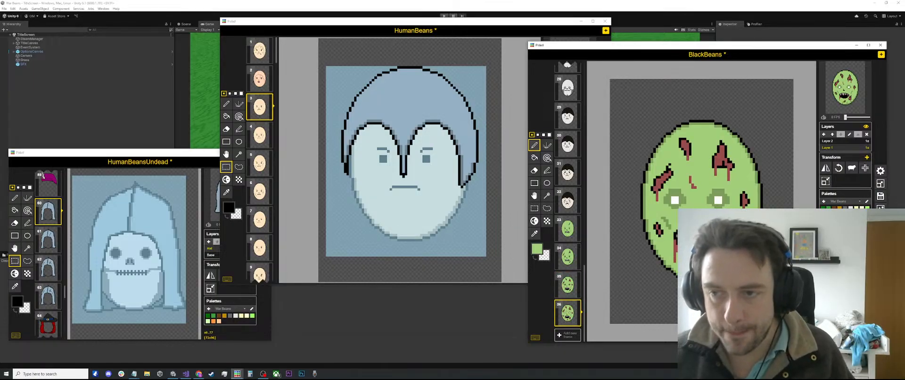
Set the pencil colour back to the dark red of the wounds.
scroll(701, 219, up, 2)
scroll(698, 221, up, 1)
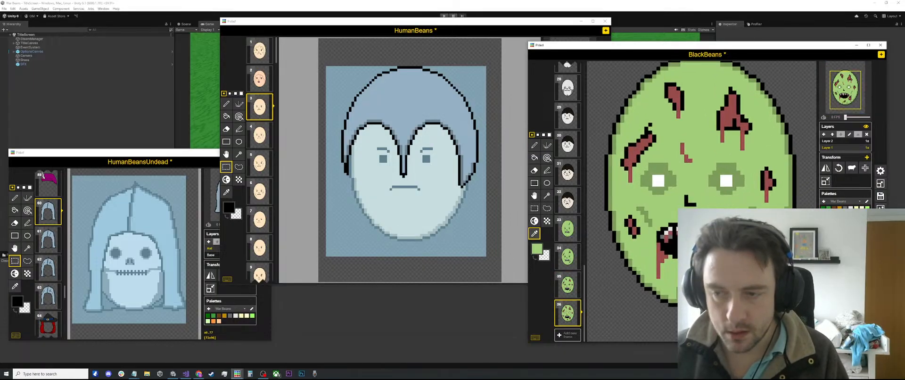
key(p)
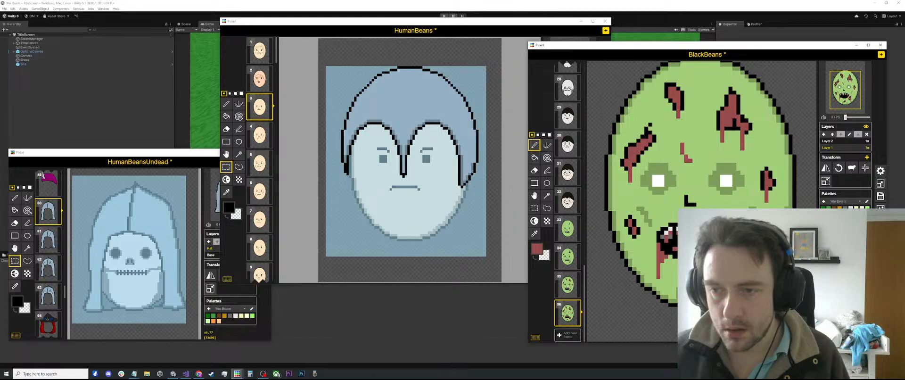
scroll(712, 248, up, 1)
scroll(703, 237, down, 2)
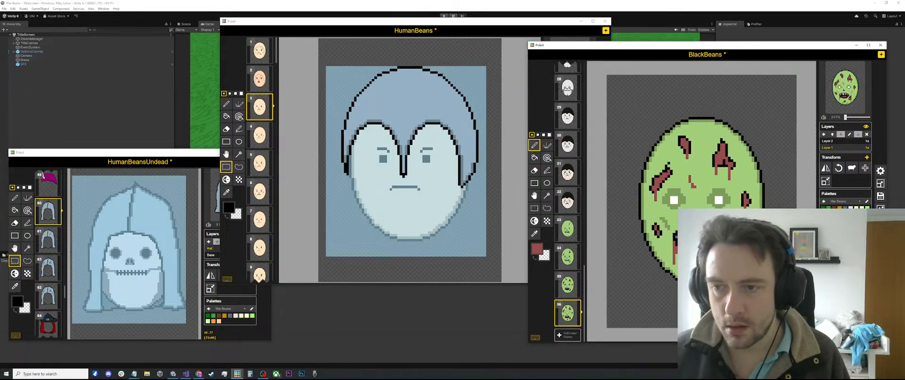
scroll(667, 245, up, 1)
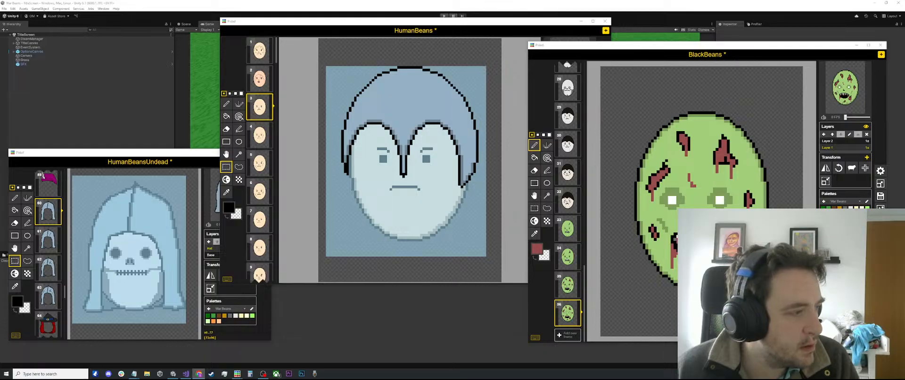
Save the BlackBeans sprite and open frame 2, the hooded skull face near the start of the frame list.
click(591, 46)
key(ctrl+s)
scroll(587, 173, up, 15)
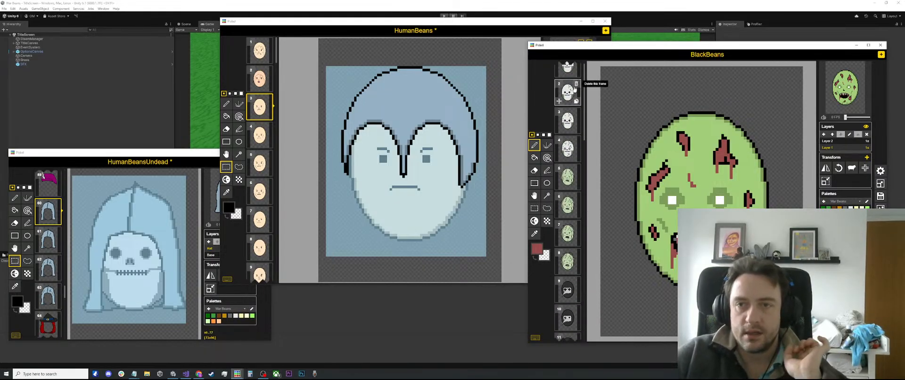
scroll(570, 118, up, 1)
click(568, 78)
click(570, 105)
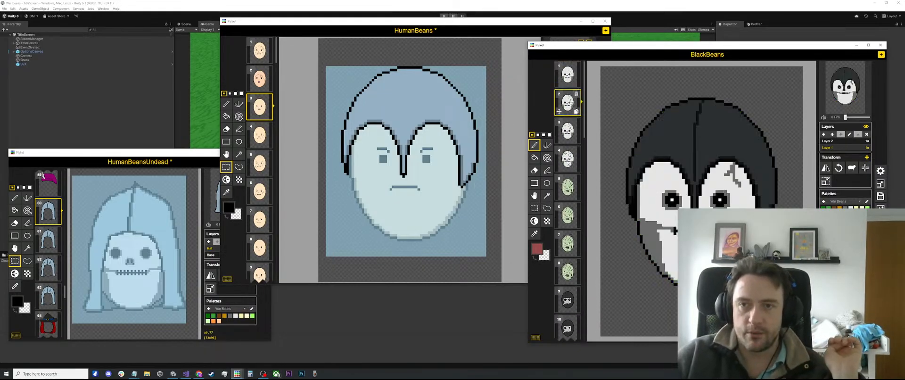
View the hooded skull in BlackBeans frame 3 and the wrinkled green faces in frames 5 and 6.
click(571, 135)
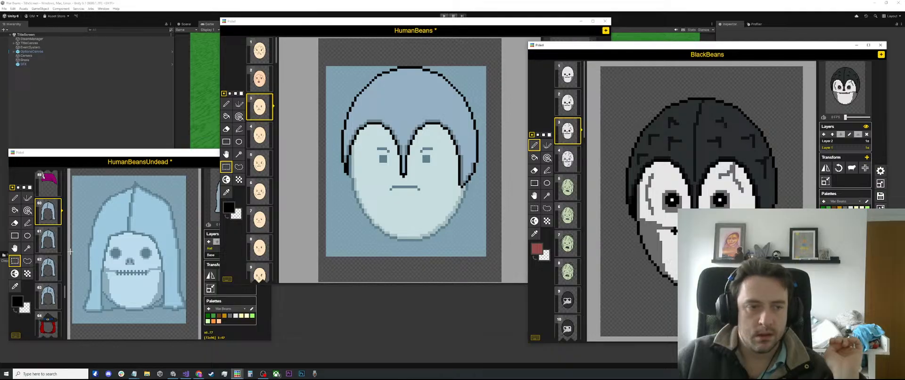
click(570, 191)
click(568, 216)
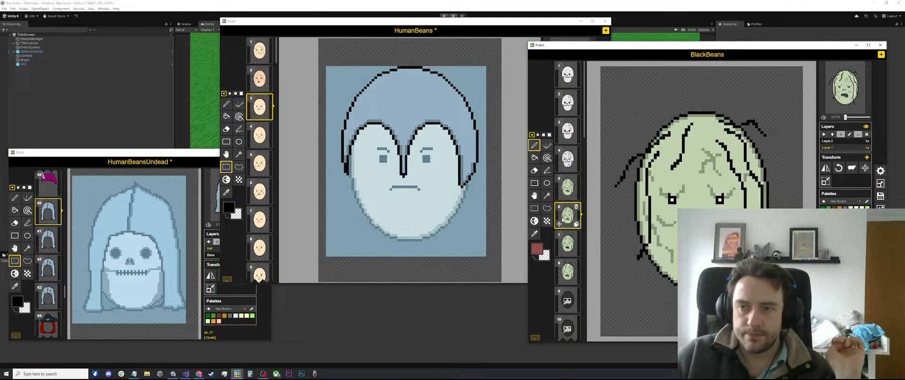
Browse the HumanBeans frame list down to the later faces, then bring the HumanBeansUndead sprite window to the front.
scroll(260, 203, down, 6)
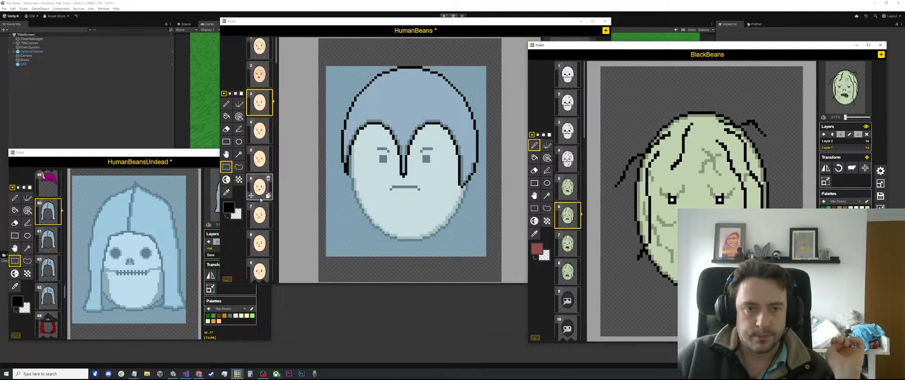
scroll(260, 198, down, 2)
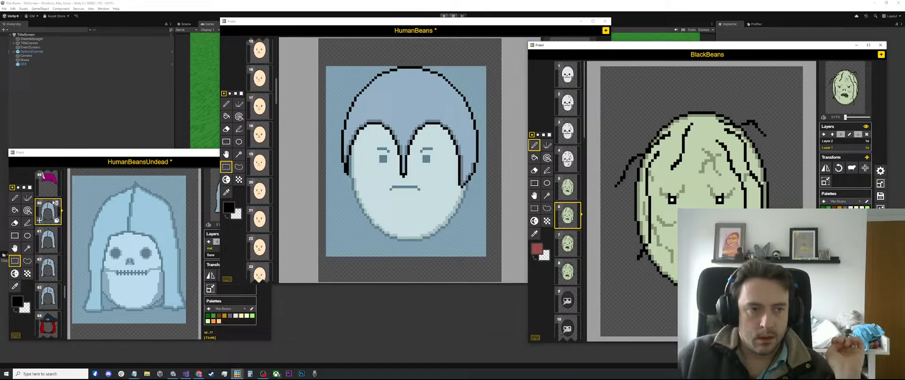
click(79, 162)
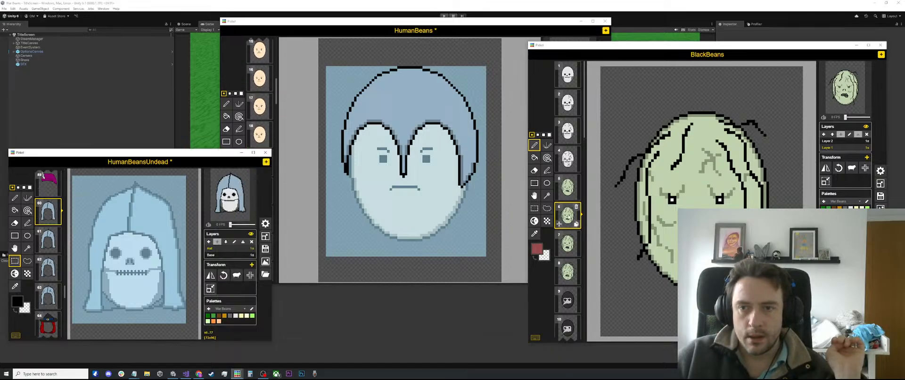
Compare the stringy-haired wrinkled green faces in BlackBeans frames 7 and 8.
click(568, 245)
click(568, 271)
scroll(576, 236, down, 2)
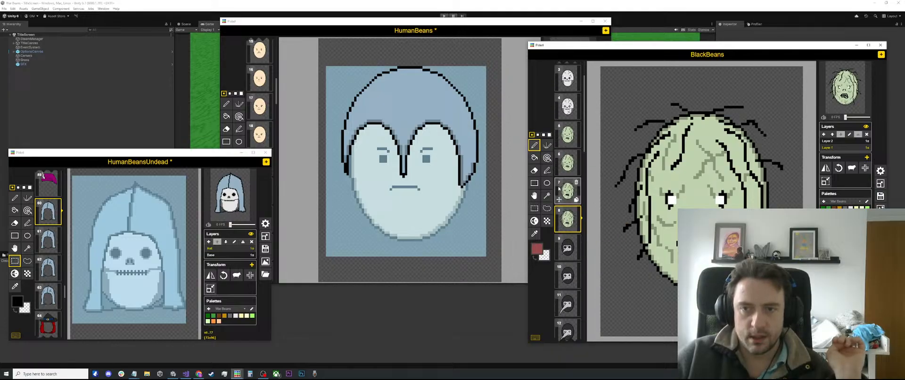
click(569, 191)
Examine the plague doctor variants from frame 9 on, comparing frames 11 and 12 and ending on frame 12.
click(568, 276)
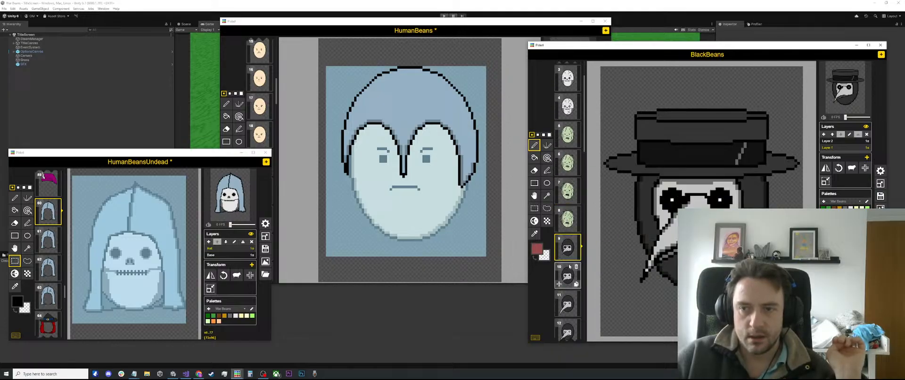
scroll(569, 264, down, 2)
click(568, 252)
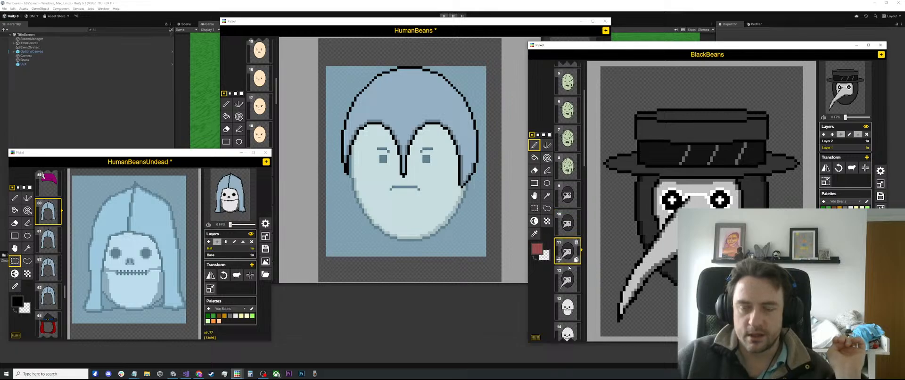
click(568, 280)
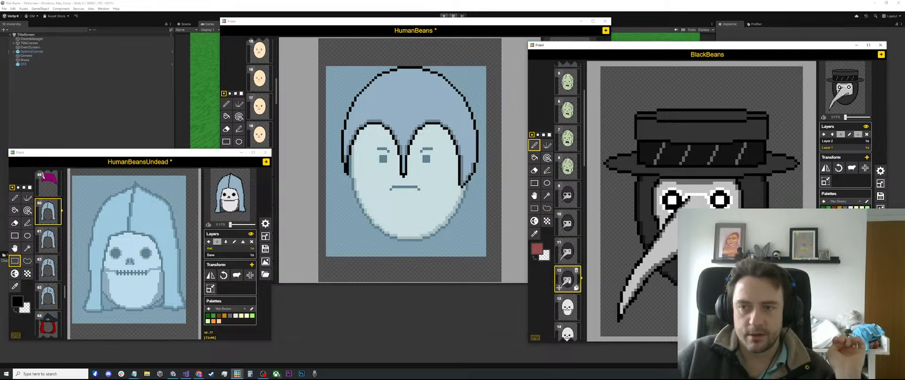
scroll(568, 281, down, 2)
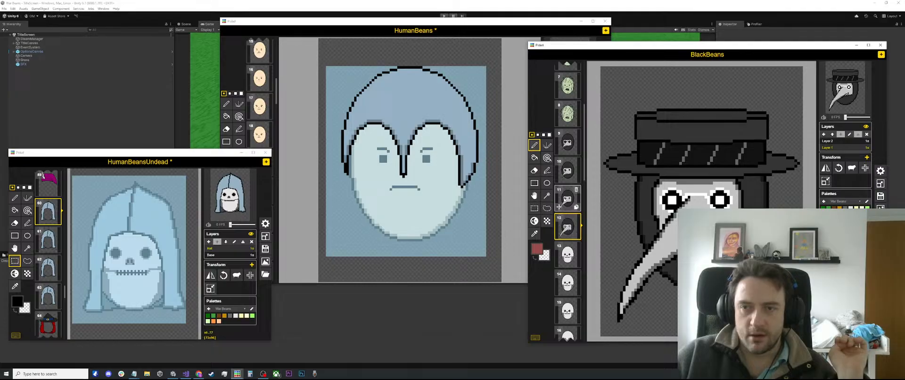
click(569, 198)
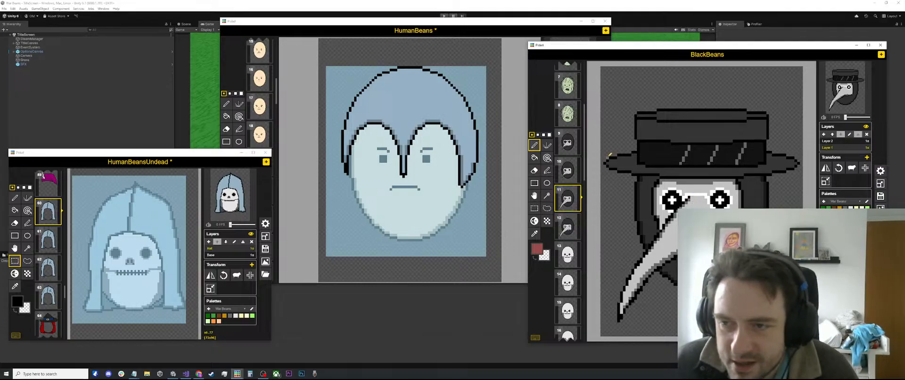
click(567, 227)
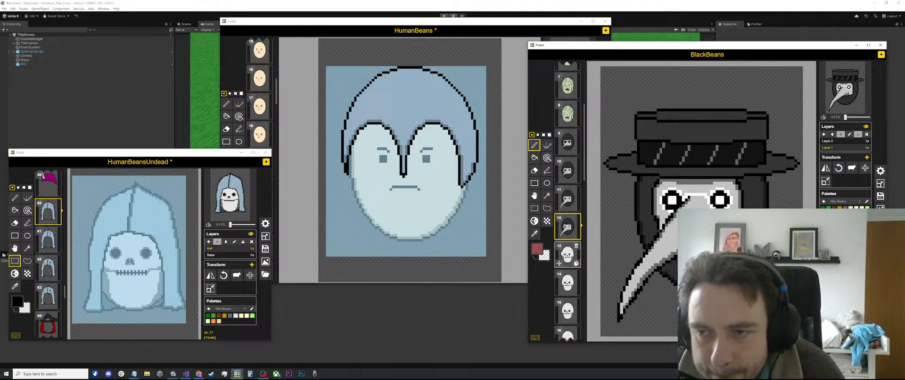
Review the skulls wearing the feathered cap in frames 13 to 16.
click(562, 253)
click(567, 279)
scroll(570, 273, down, 2)
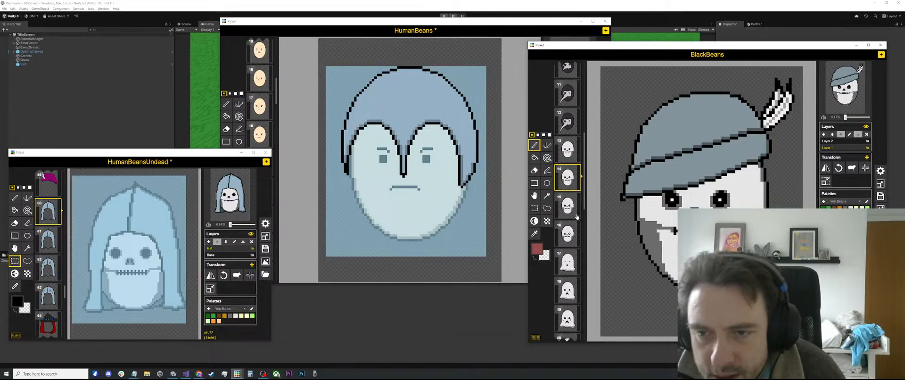
click(577, 215)
click(578, 235)
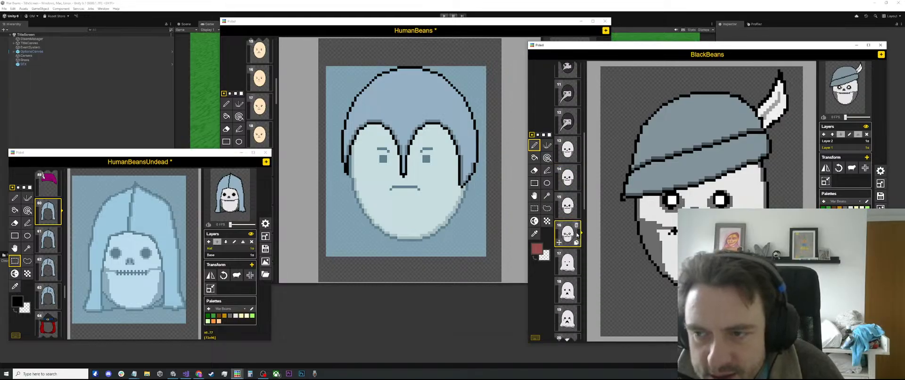
Review the white ghost variants one by one in frames 17 to 20.
scroll(568, 246, down, 2)
click(568, 210)
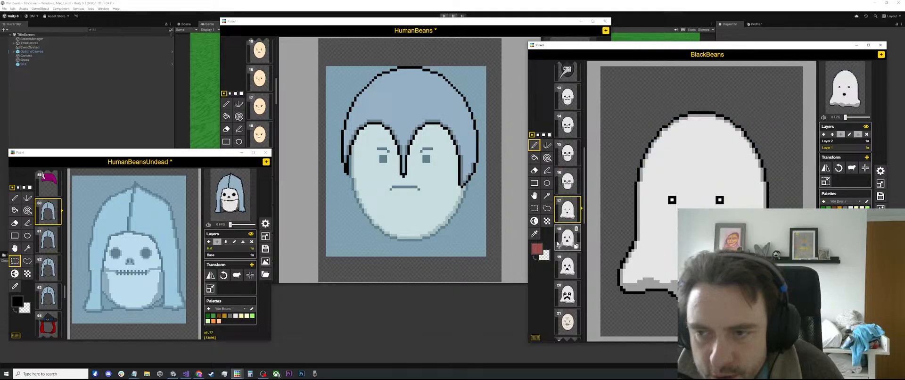
click(564, 238)
click(568, 267)
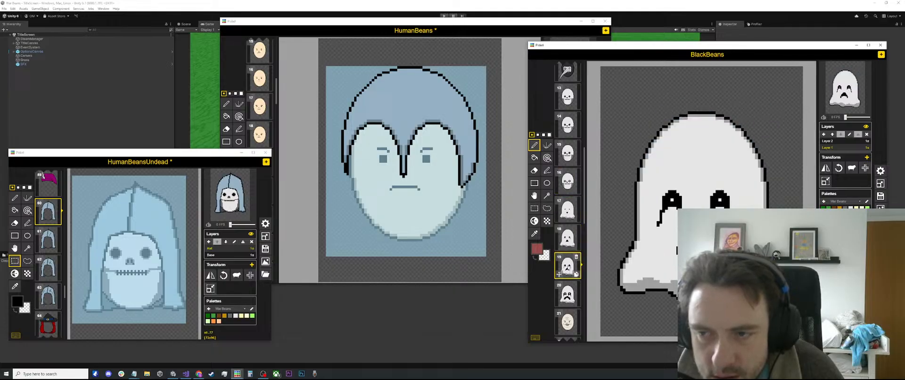
scroll(568, 255, down, 2)
click(570, 245)
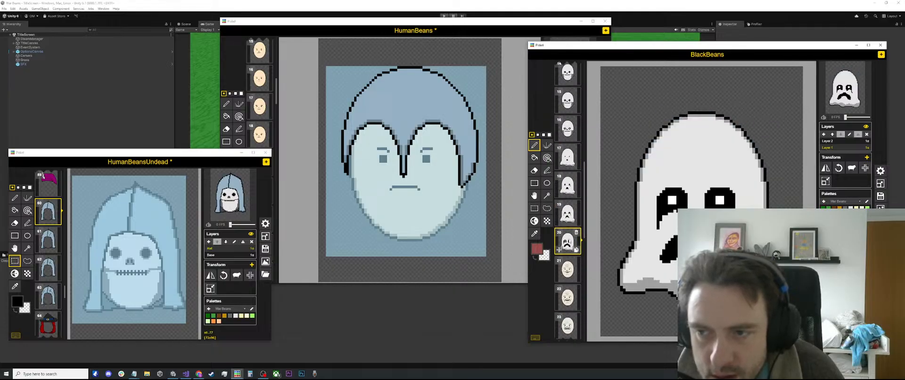
Step through the wrinkled old man variants in frames 21 to 24.
scroll(561, 241, down, 3)
click(568, 189)
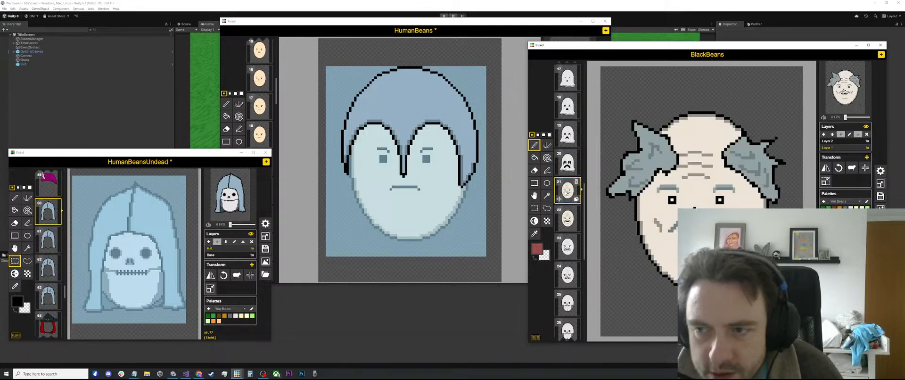
click(567, 218)
click(568, 246)
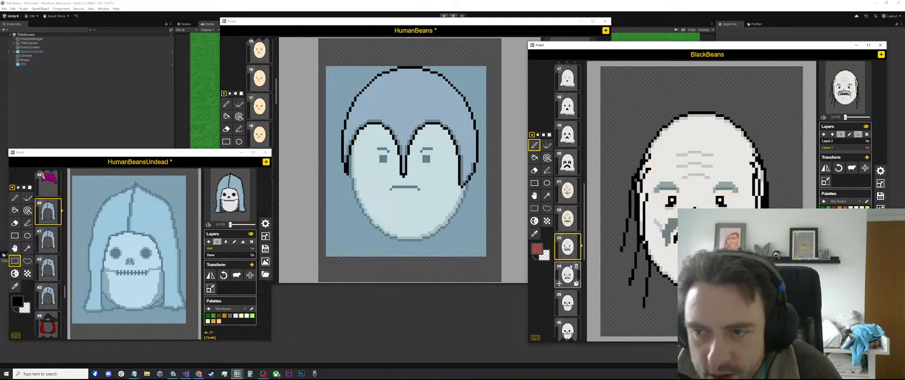
click(568, 274)
Return to frame 21 and compare the old man variants again through frame 24.
scroll(569, 264, down, 3)
scroll(568, 212, up, 1)
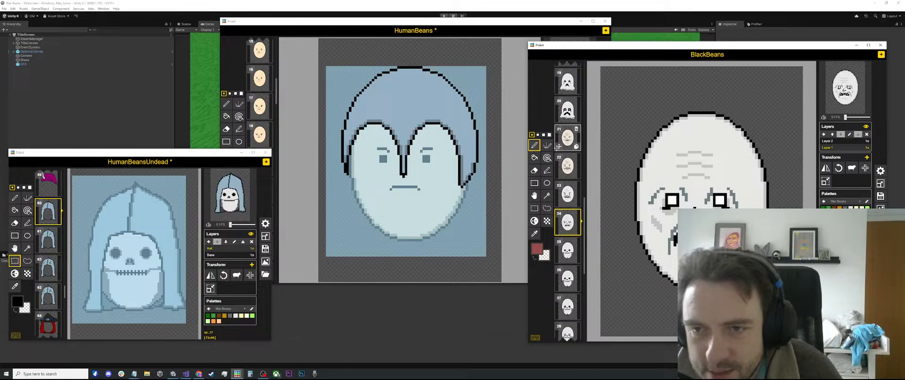
click(568, 138)
click(567, 166)
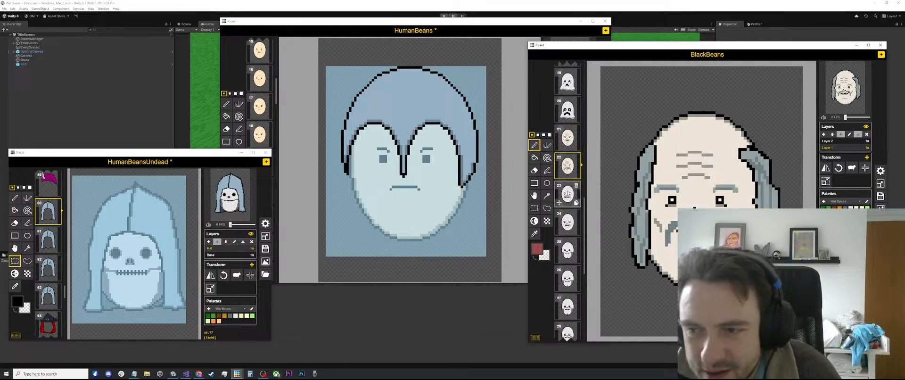
click(568, 193)
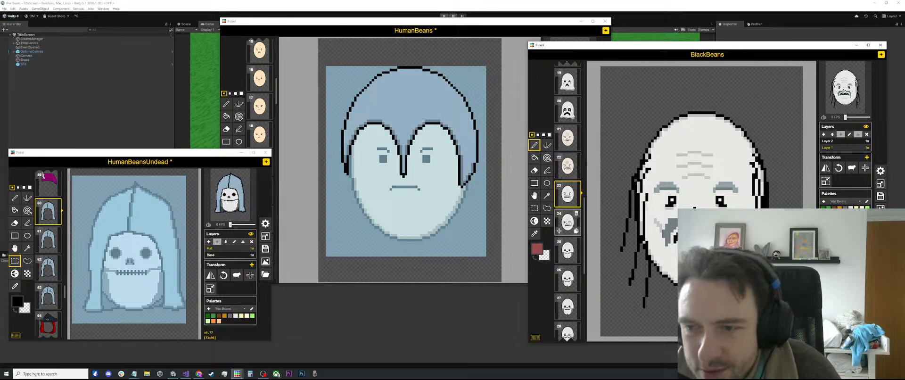
click(569, 218)
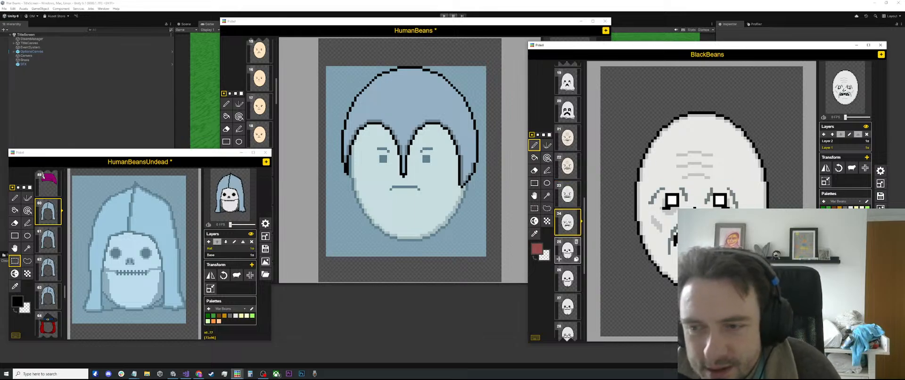
Review the skulls in the long pointed dark hood in frames 25 to 28.
click(568, 249)
scroll(569, 236, down, 1)
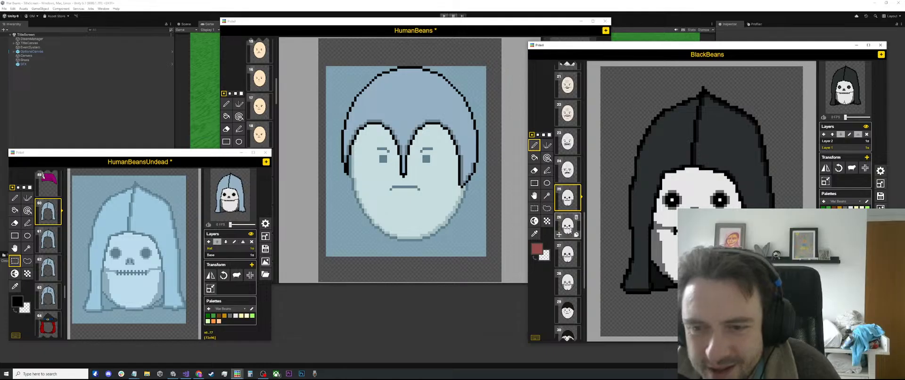
click(568, 227)
click(568, 254)
scroll(568, 255, down, 3)
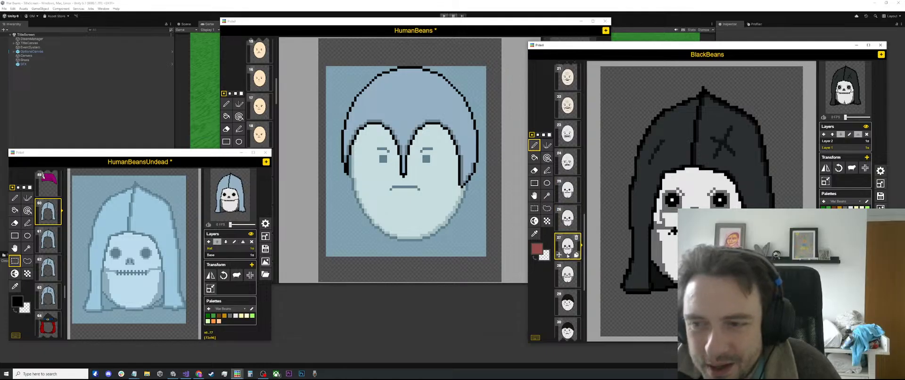
click(568, 203)
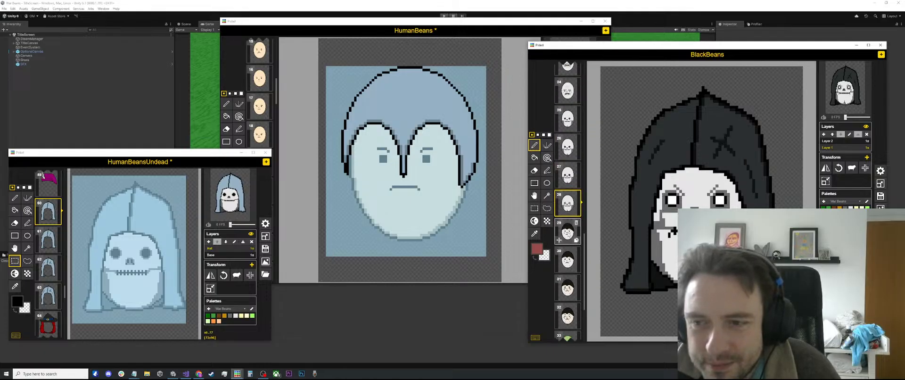
Check the dark-haired pale faces in frames 29 to 32, glancing back at hooded skull frame 28.
click(568, 259)
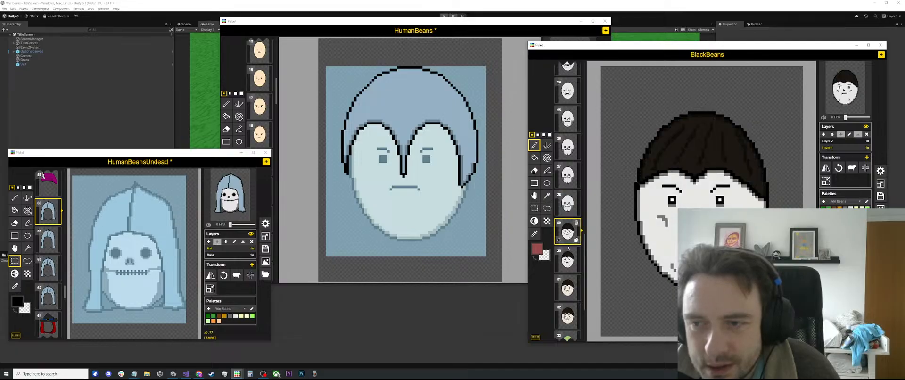
click(568, 203)
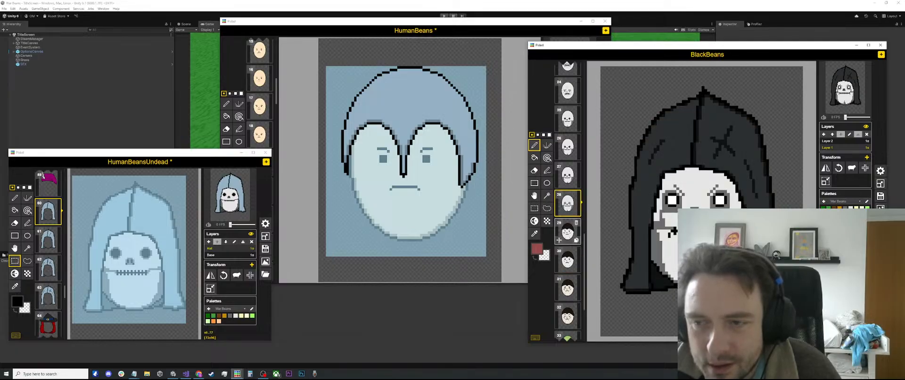
click(568, 232)
click(568, 259)
scroll(568, 273, down, 1)
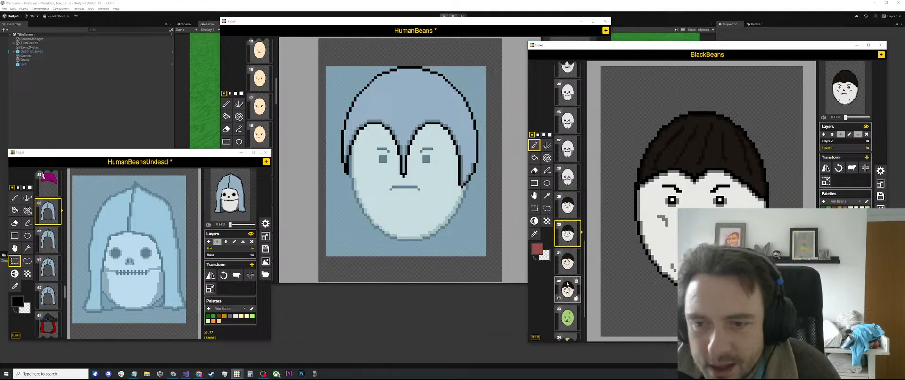
click(567, 267)
click(567, 290)
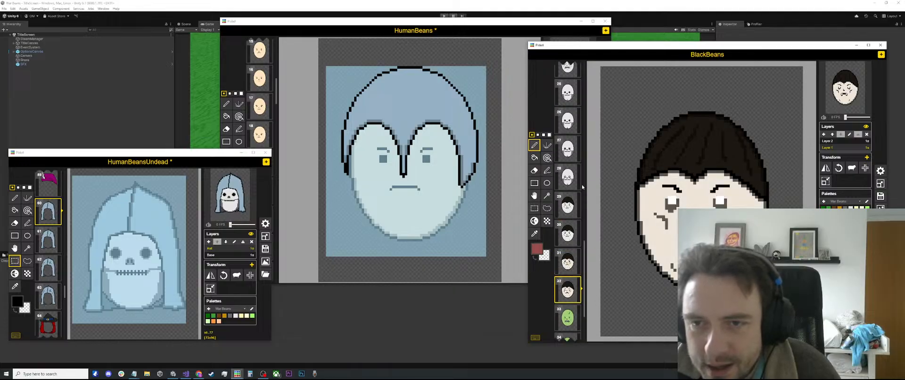
Look back over the earlier frames, then open the plain green zombie face in frame 33.
scroll(581, 184, up, 3)
scroll(581, 180, up, 2)
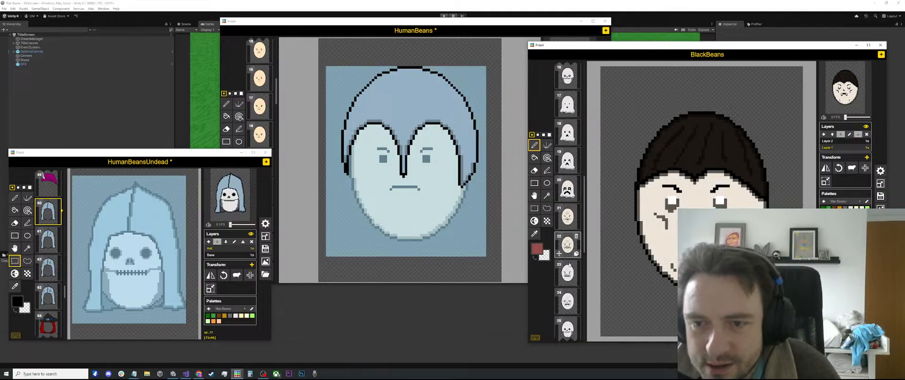
scroll(584, 234, down, 1)
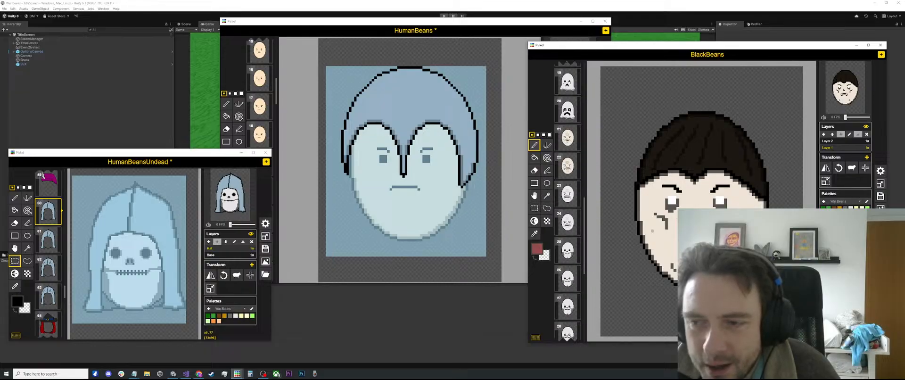
scroll(662, 226, down, 1)
scroll(573, 245, down, 5)
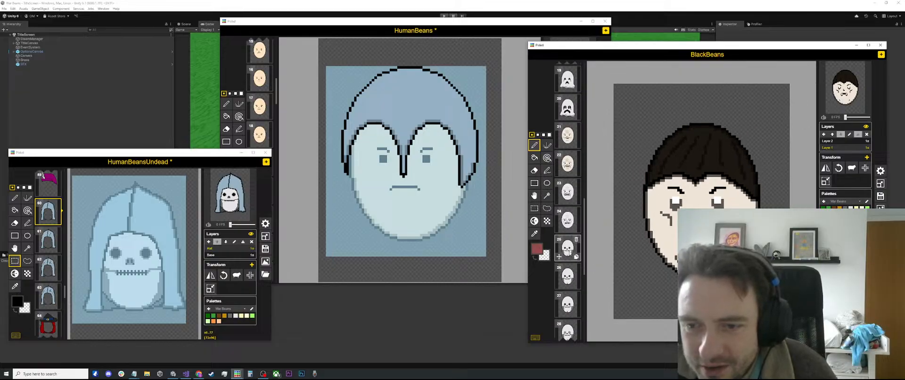
scroll(627, 188, down, 3)
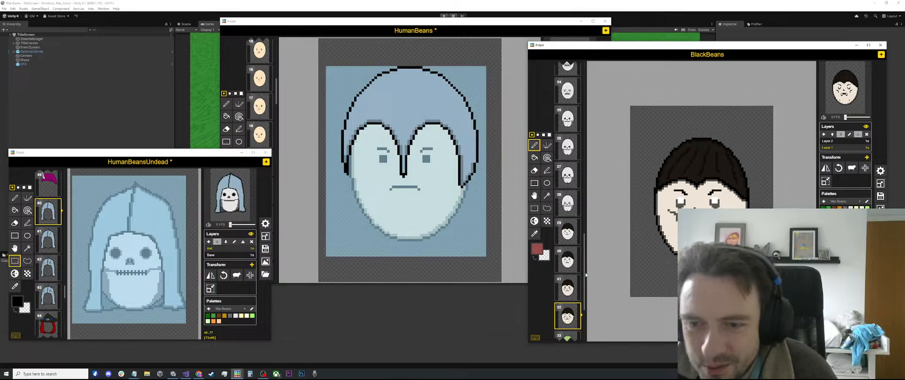
scroll(568, 287, down, 1)
scroll(569, 286, down, 3)
click(566, 258)
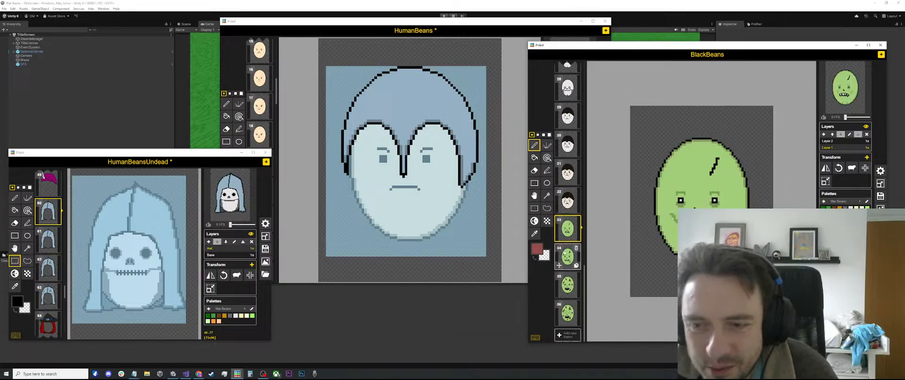
Compare the green zombie variants in frames 33 to 36, ending on the most heavily wounded face.
click(568, 285)
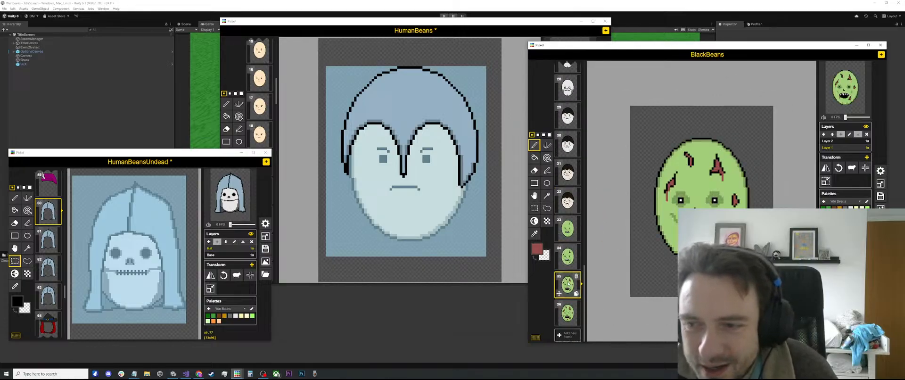
click(568, 310)
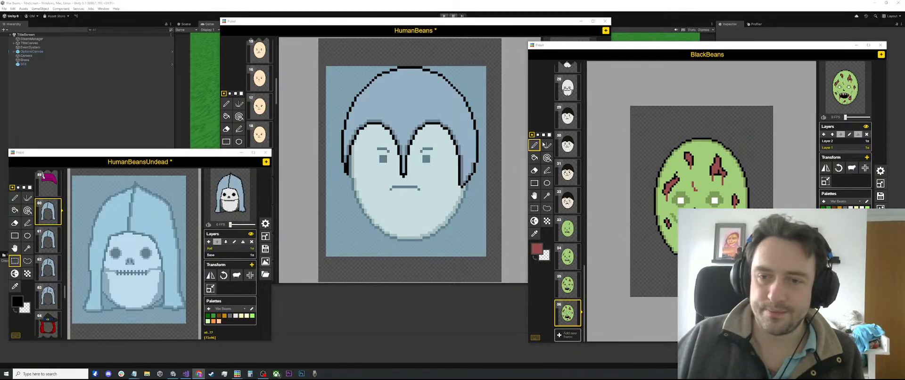
click(571, 228)
click(569, 261)
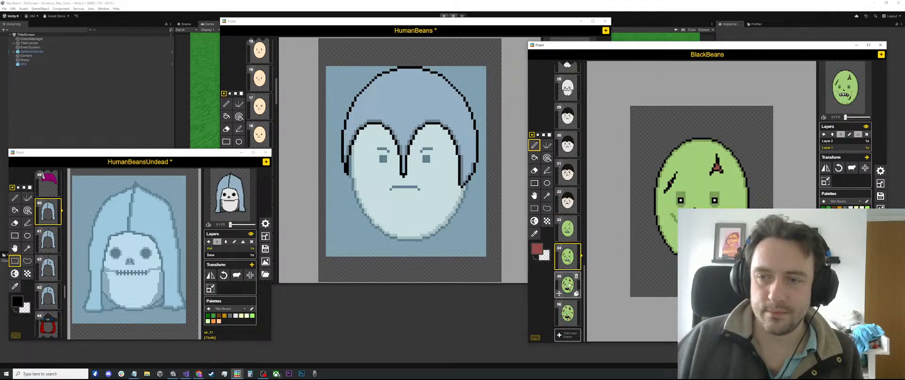
click(569, 286)
click(570, 309)
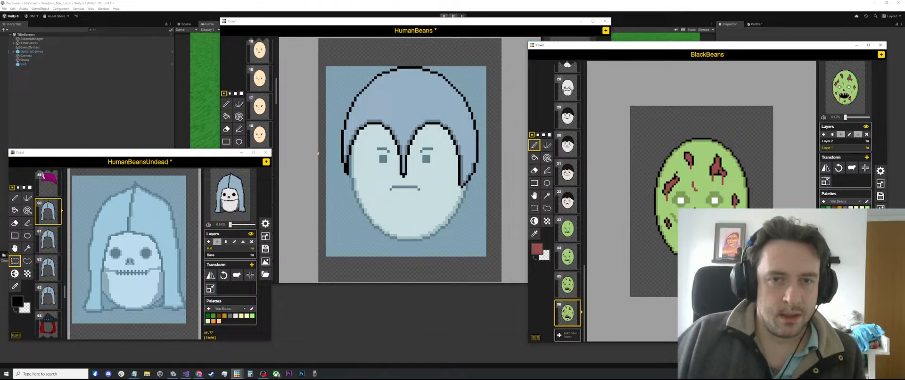
Switch to the HumanBeans sprite and look back through its earliest face frames.
click(316, 31)
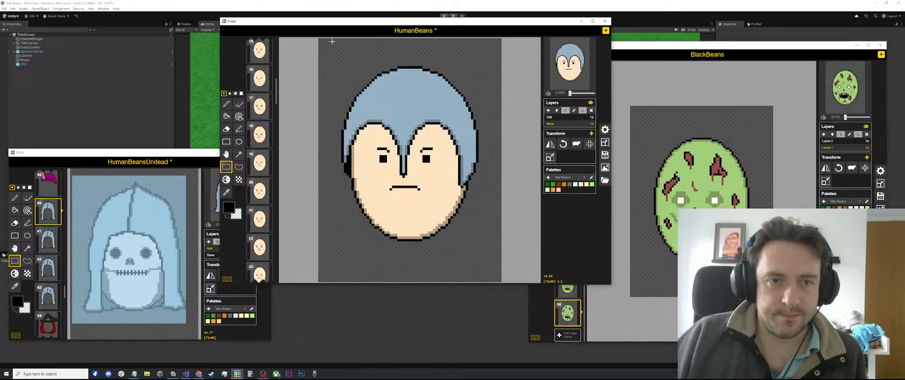
scroll(258, 119, up, 8)
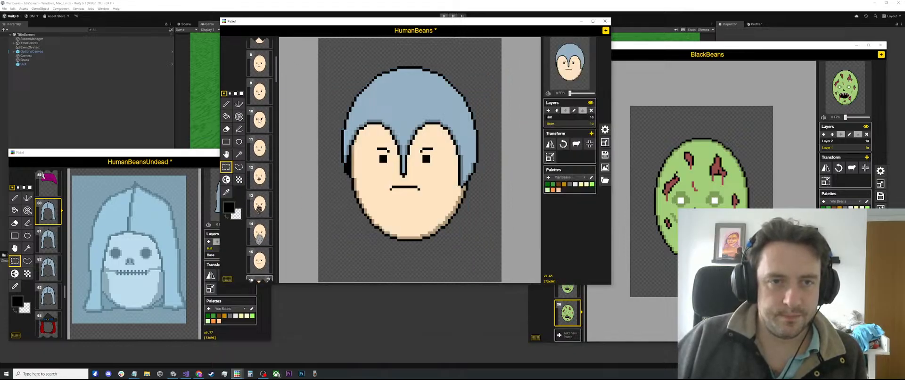
scroll(259, 119, up, 4)
Return to the BlackBeans sprite and view the black-capped skulls in frames 4, 3 and 1.
click(646, 47)
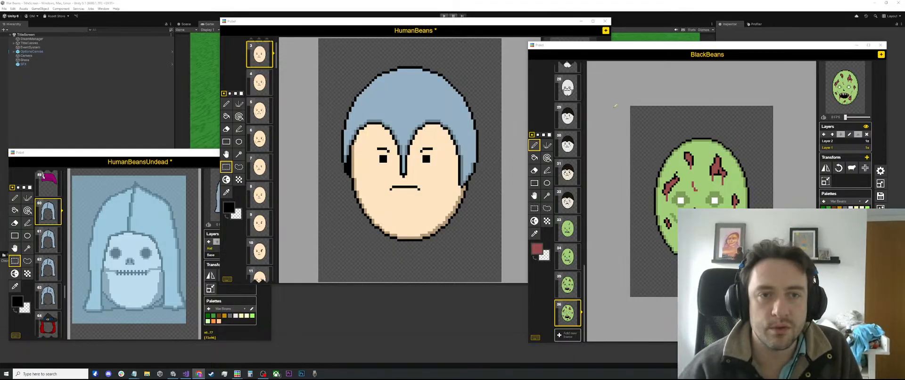
scroll(591, 136, up, 2)
scroll(581, 162, up, 15)
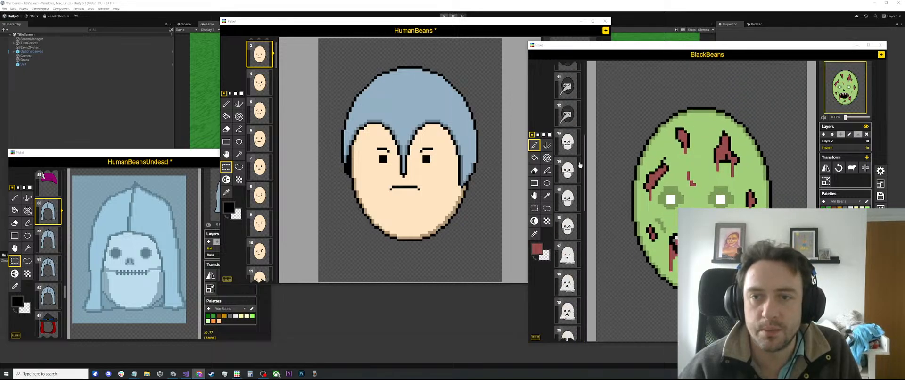
click(568, 159)
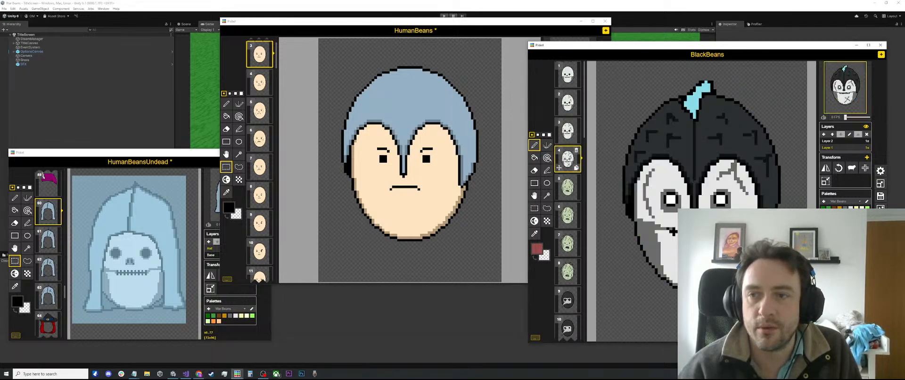
click(568, 132)
click(567, 74)
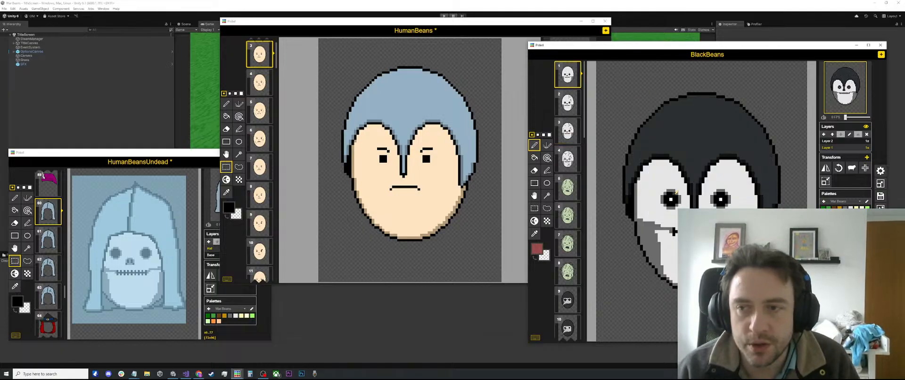
Compare the black-capped skull variants from frame 1 through the cracked one in frame 4.
scroll(683, 198, down, 3)
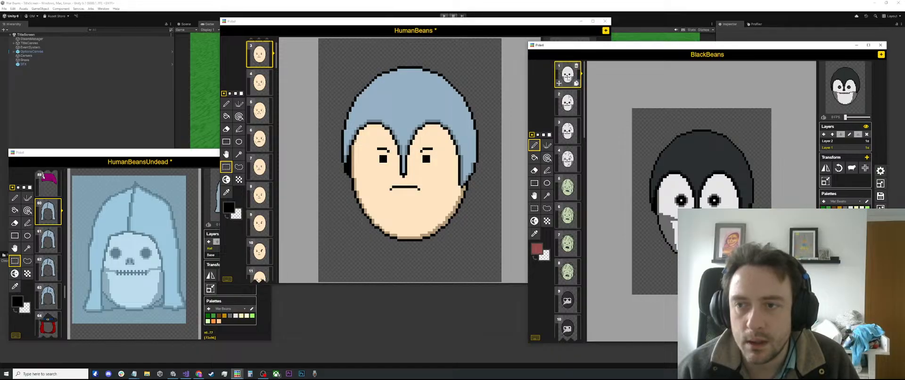
click(568, 103)
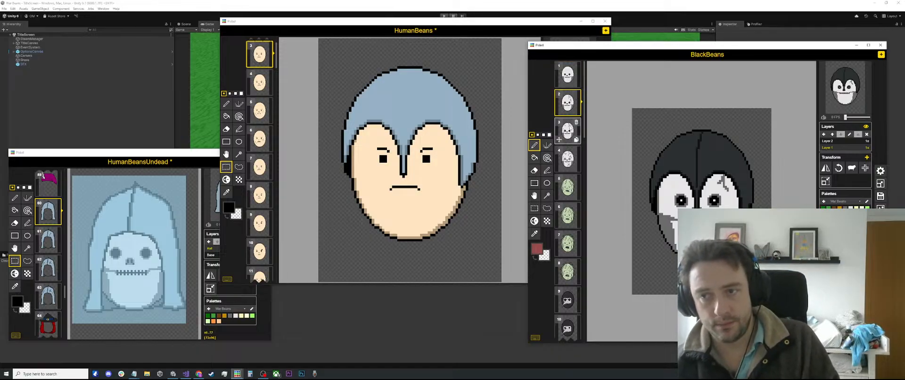
click(568, 132)
click(568, 75)
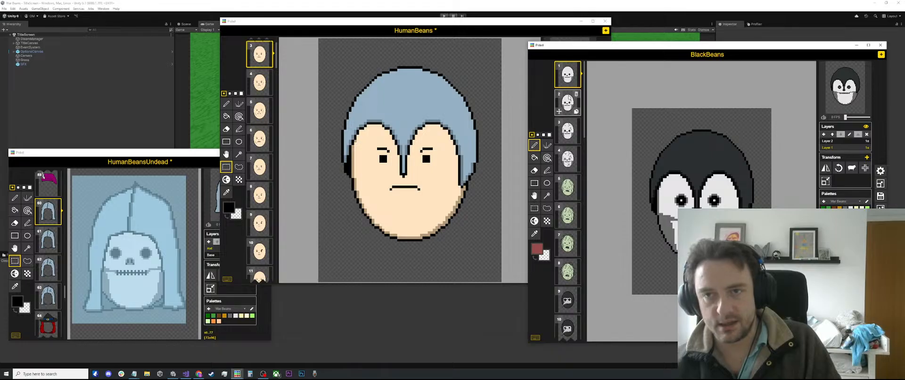
click(568, 102)
click(568, 131)
click(568, 160)
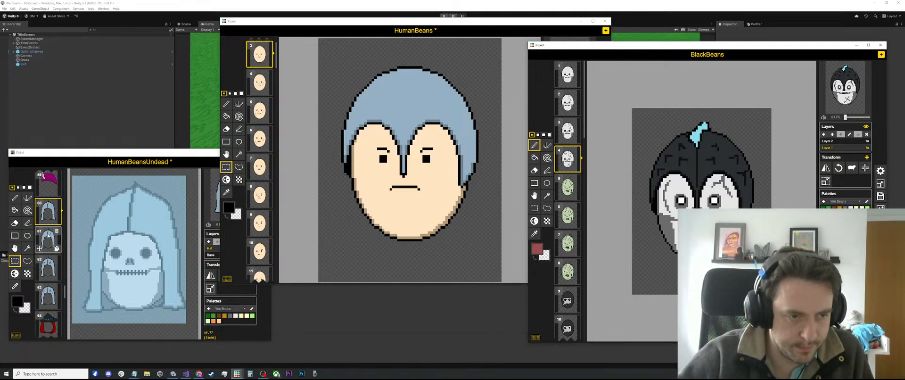
Search the HumanBeansUndead frames for the black horned helmets and open the one in frame 29.
scroll(42, 236, down, 4)
scroll(42, 238, down, 6)
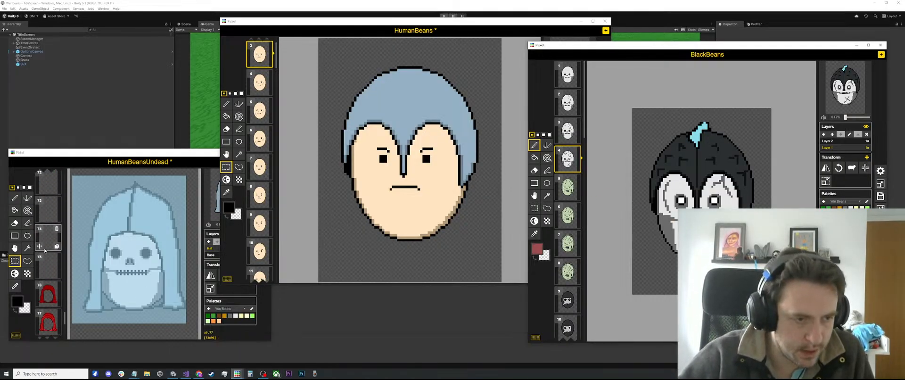
scroll(45, 259, up, 17)
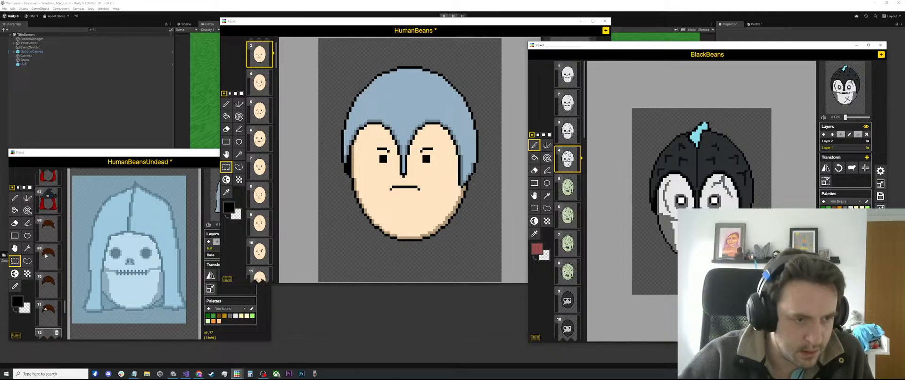
scroll(52, 248, up, 12)
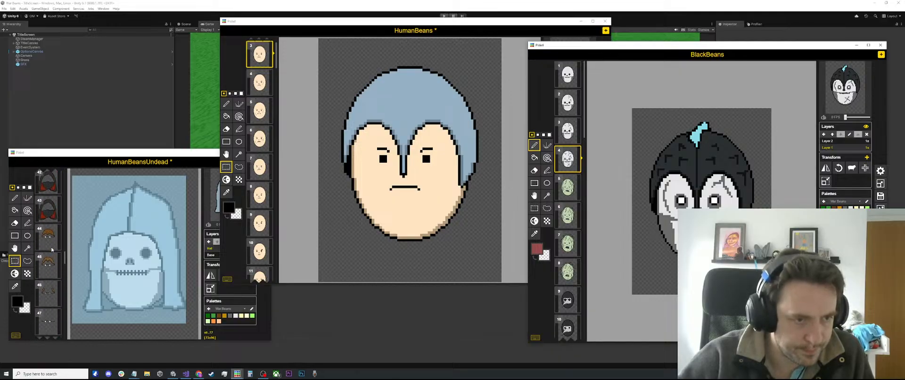
scroll(52, 248, up, 1)
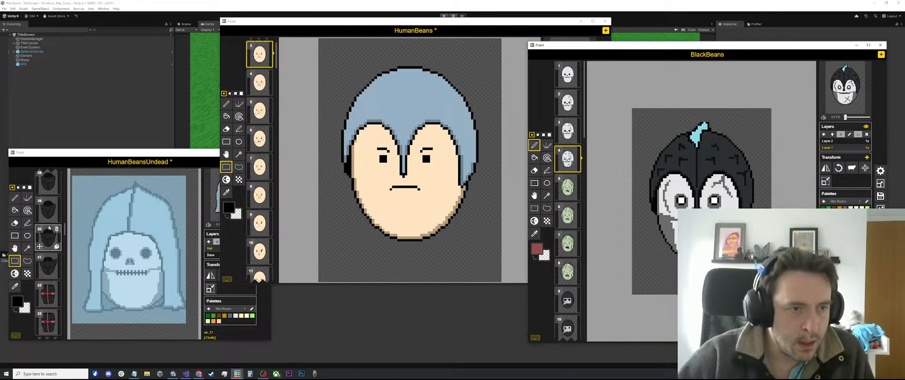
click(49, 213)
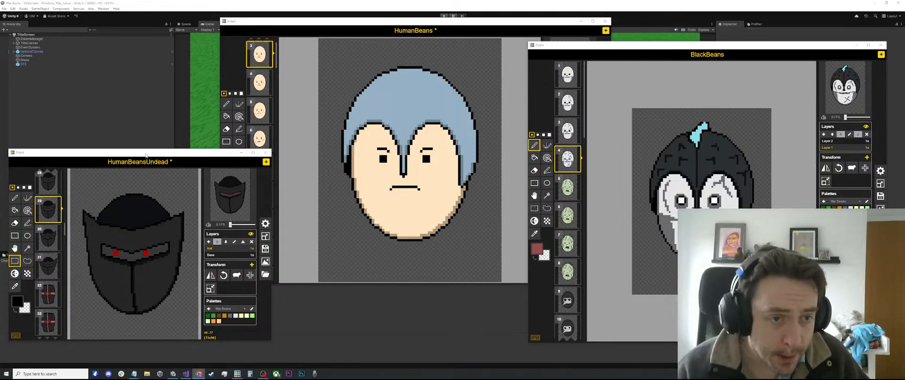
Shift the HumanBeansUndead window slightly, compare the black helmets in frames 29 to 31, and open the helmet in frame 28.
drag(146, 155, 151, 145)
click(55, 226)
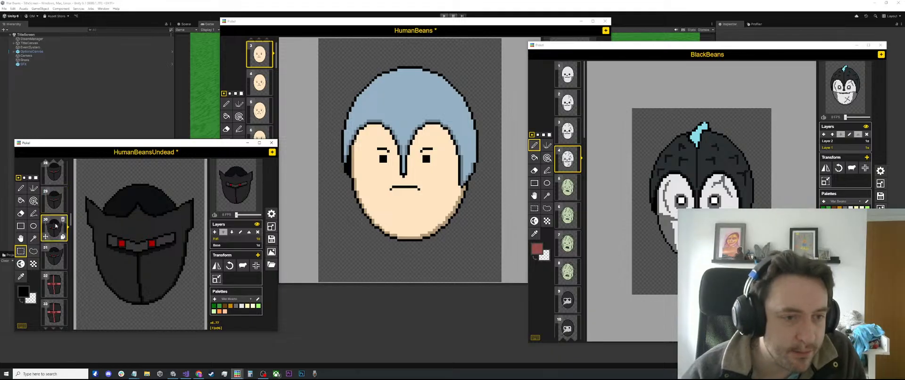
click(56, 255)
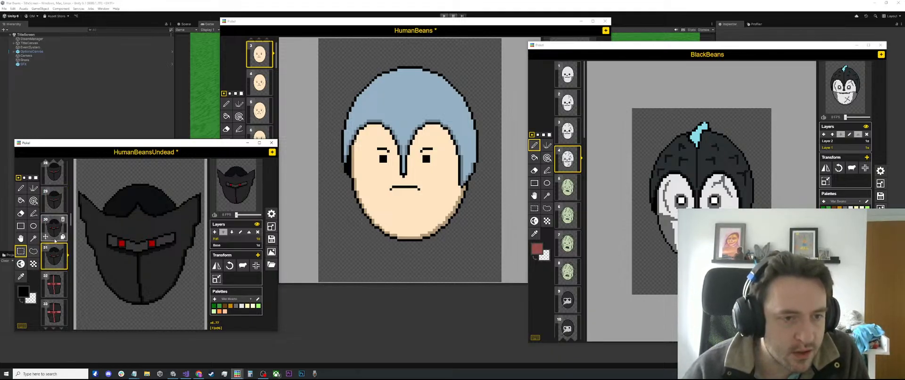
click(52, 226)
click(54, 200)
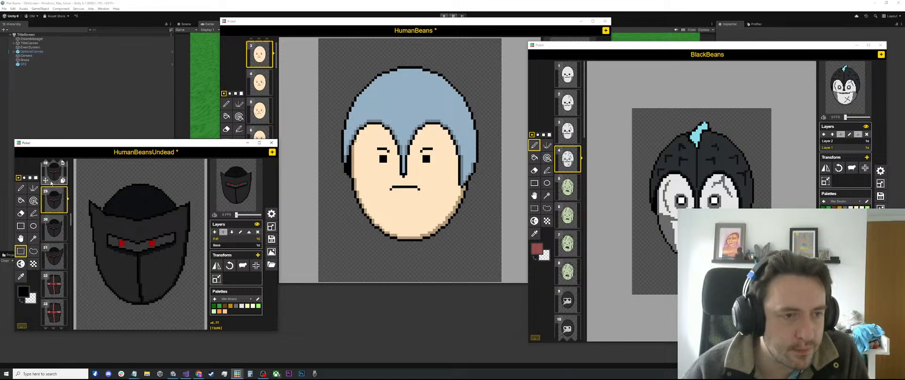
click(54, 172)
Browse the HumanBeans frames on the Hat layer and open the light-blue helmet in frame 27 for comparison.
click(300, 26)
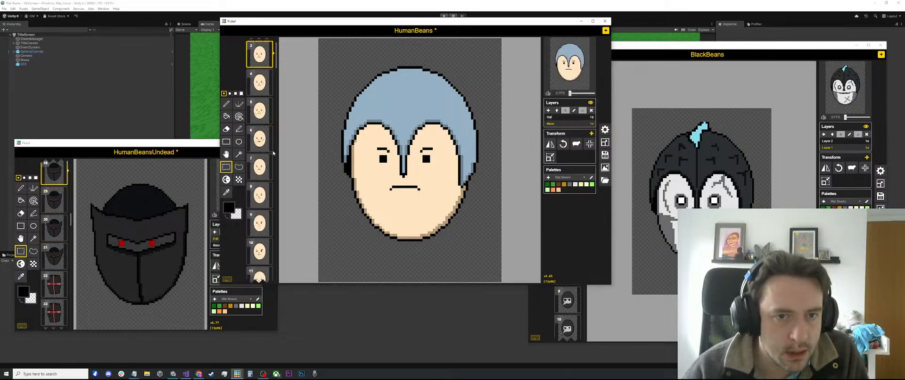
scroll(264, 152, down, 15)
scroll(264, 153, down, 8)
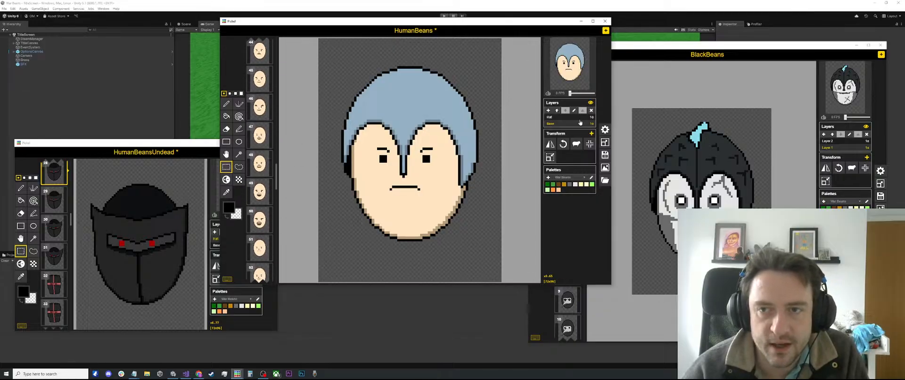
click(575, 117)
scroll(258, 205, down, 5)
scroll(258, 205, down, 12)
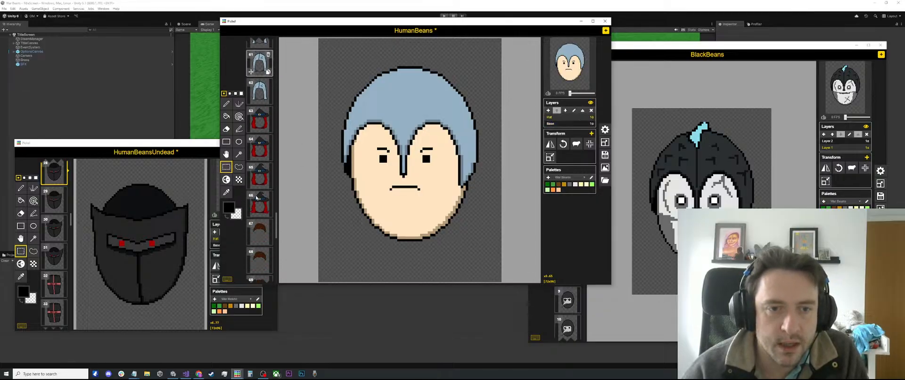
scroll(257, 215, up, 20)
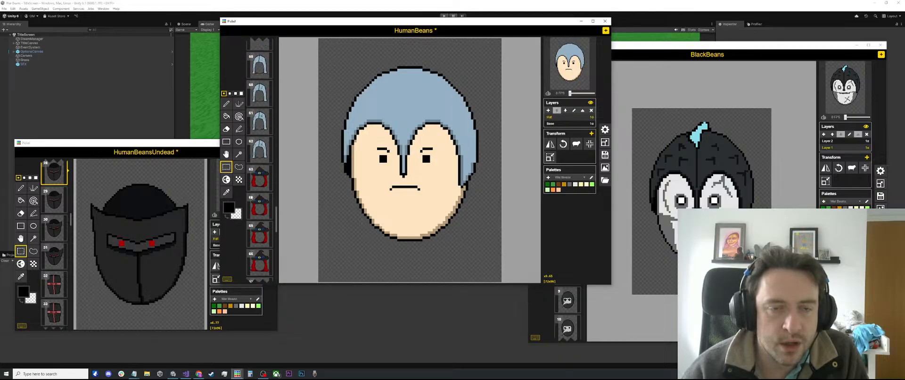
scroll(260, 178, up, 5)
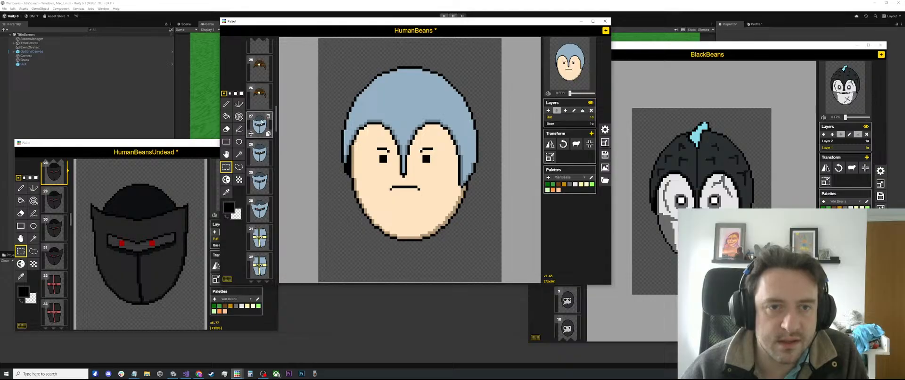
click(260, 123)
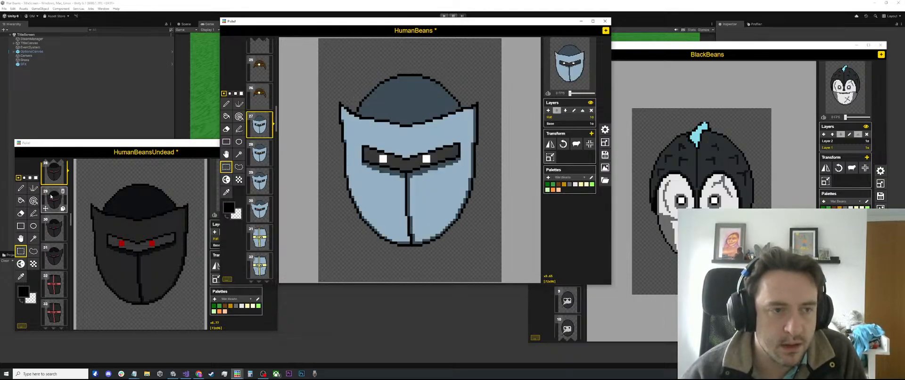
Select and copy the whole black helmet in frame 28 of the HumanBeansUndead sprite.
click(193, 174)
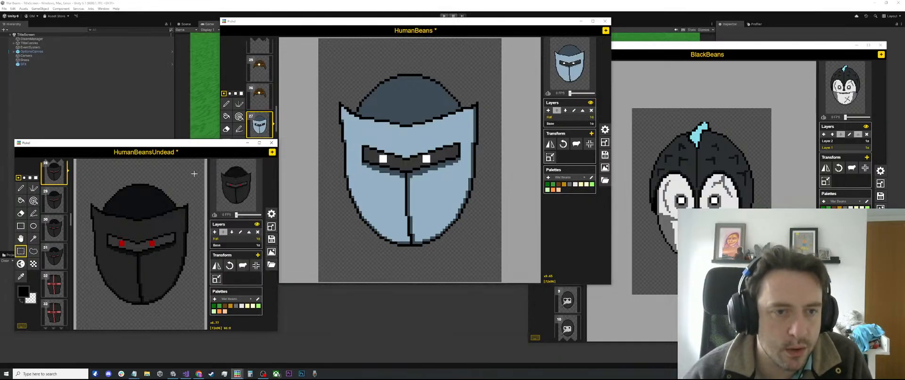
drag(194, 174, 77, 319)
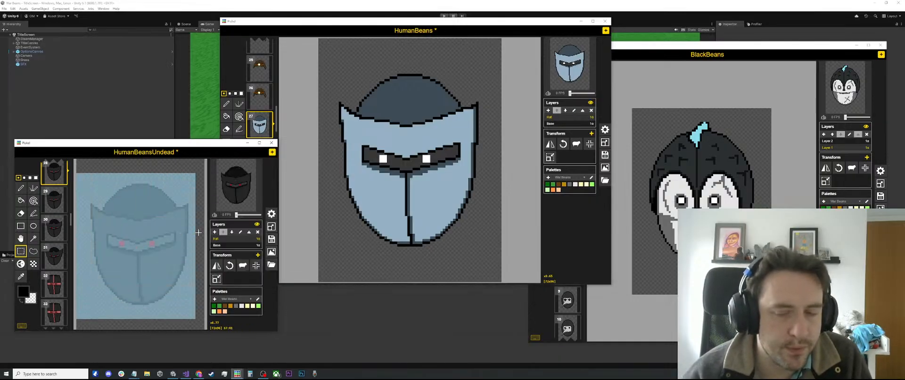
Switch to the BlackBeans sprite and duplicate the last zombie frame, number 36.
click(636, 48)
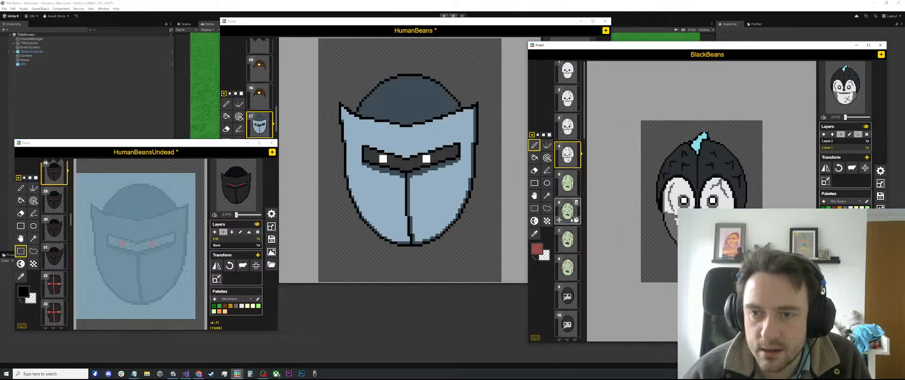
scroll(568, 226, down, 3)
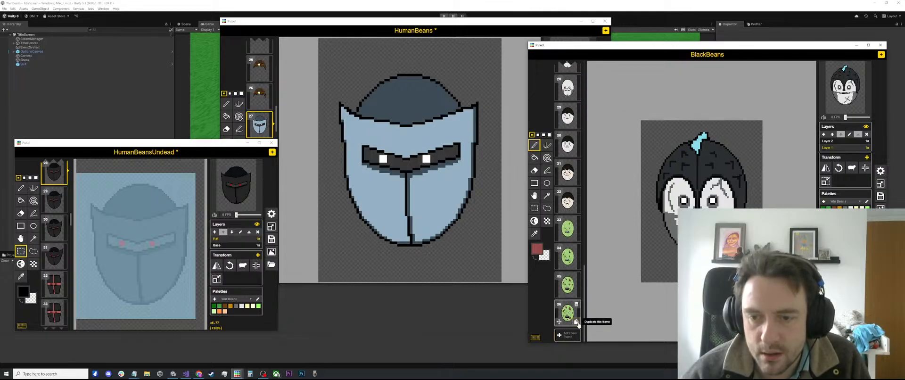
click(577, 323)
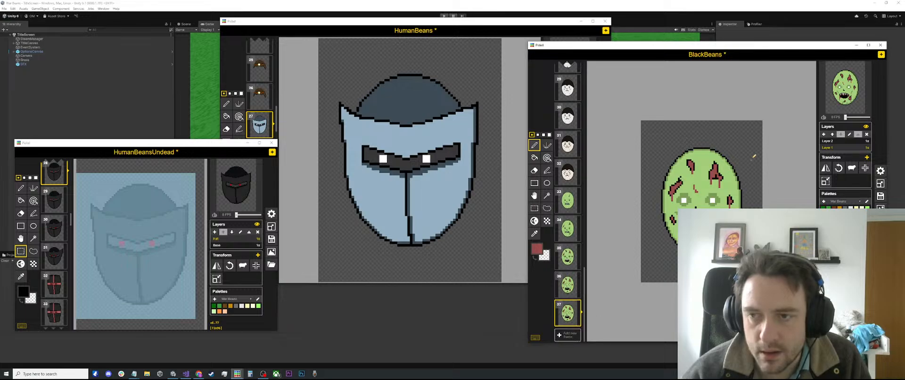
Replace the zombie face in the new frame 37 with the copied black helmet.
click(534, 208)
drag(746, 138, 641, 271)
key(ctrl+v)
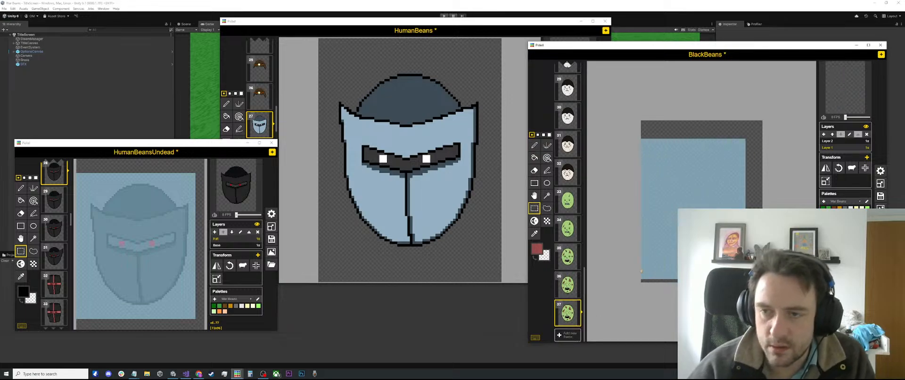
click(755, 109)
scroll(707, 197, up, 3)
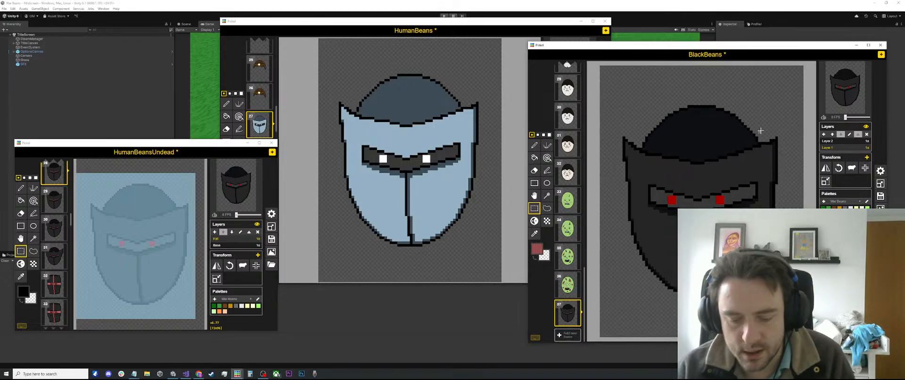
Sample the white from the eye in BlackBeans frame 32 and add white pupils to the helmet's red eyes in frame 37.
click(568, 174)
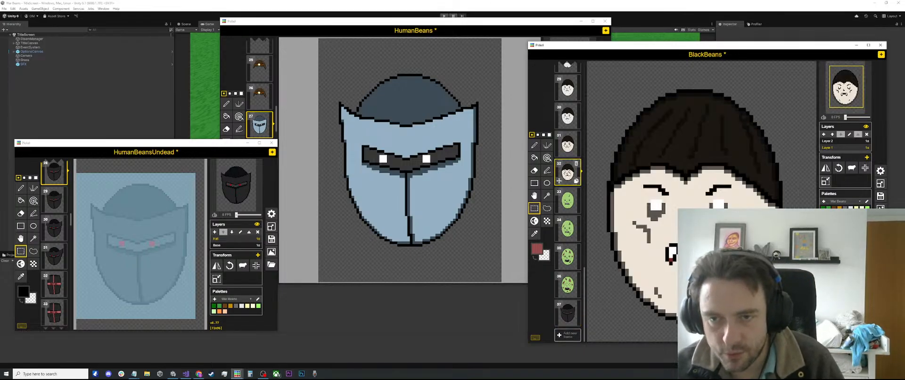
click(534, 233)
click(655, 204)
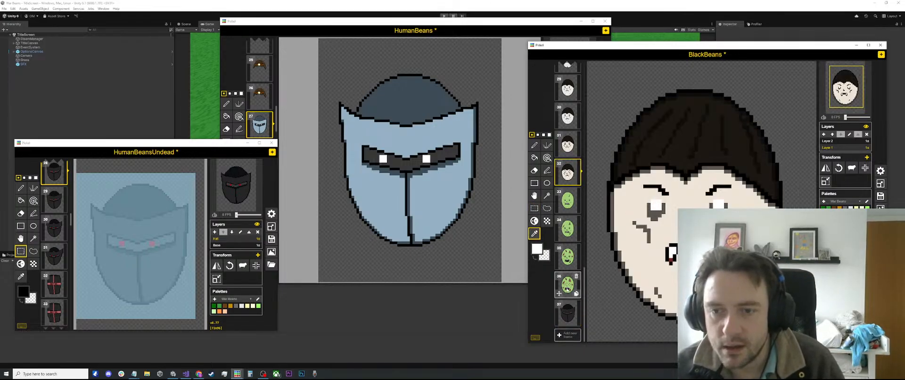
click(568, 312)
key(p)
click(656, 204)
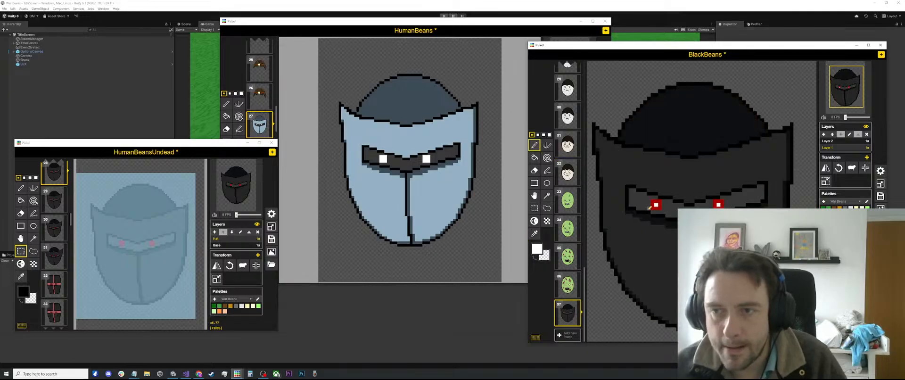
scroll(650, 215, down, 2)
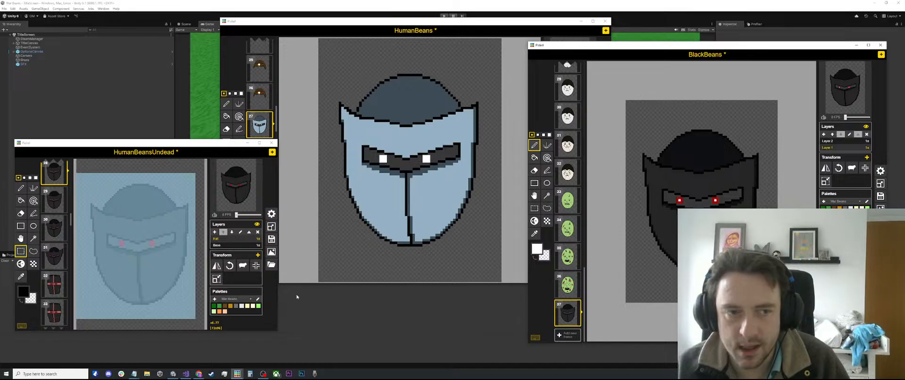
Copy the whole black helmet from frame 29 of HumanBeansUndead into a new frame 38 of BlackBeans.
click(54, 199)
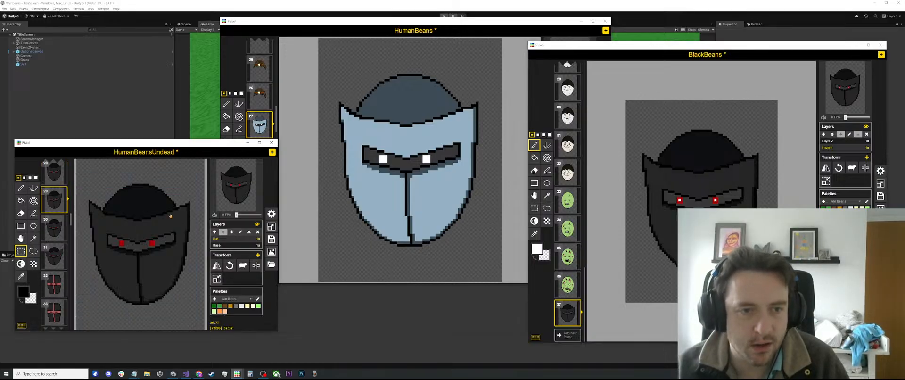
drag(203, 172, 77, 316)
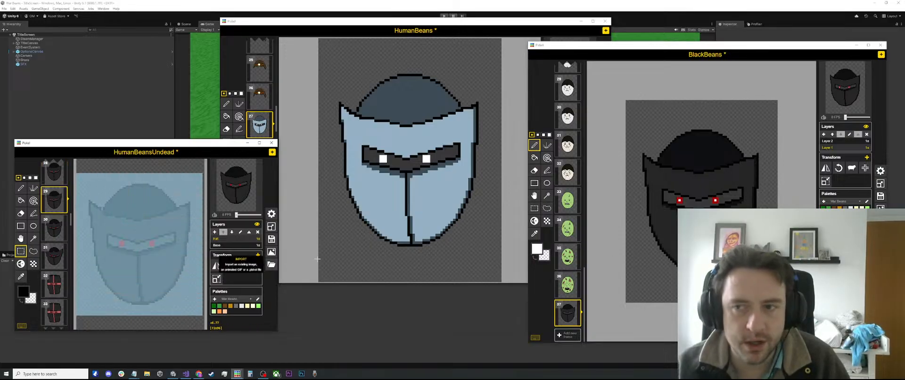
click(568, 335)
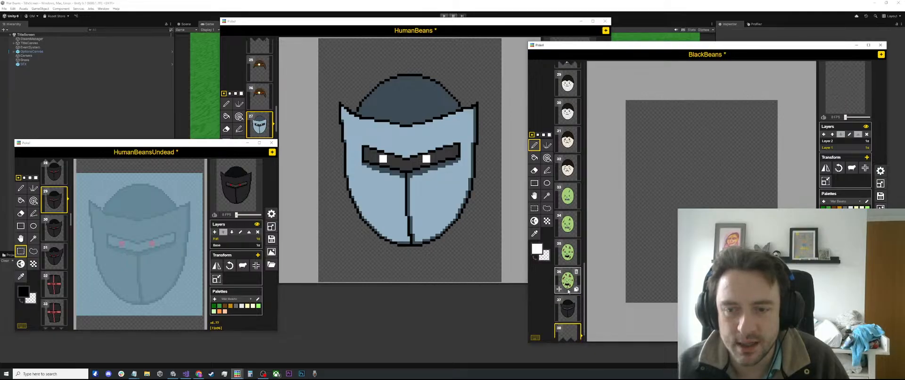
key(m)
key(ctrl+v)
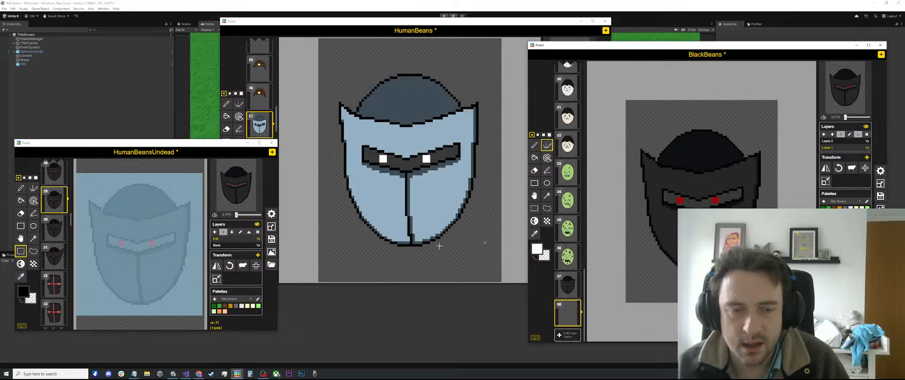
Copy the black helmet in frame 30 of HumanBeansUndead into a new BlackBeans frame 39.
click(54, 229)
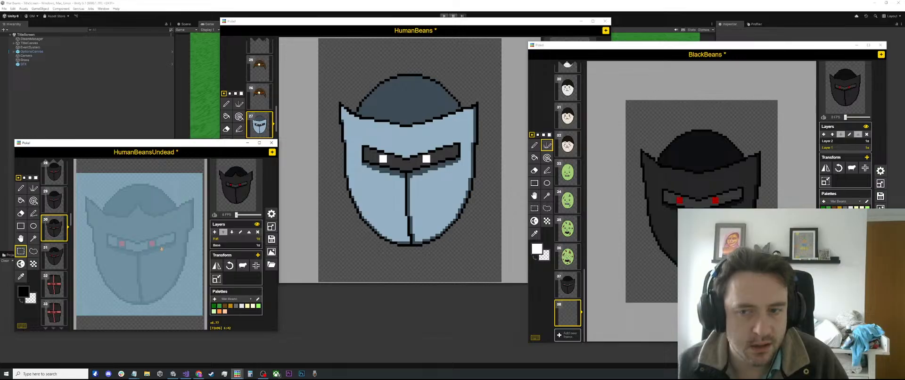
click(568, 335)
key(ctrl+v)
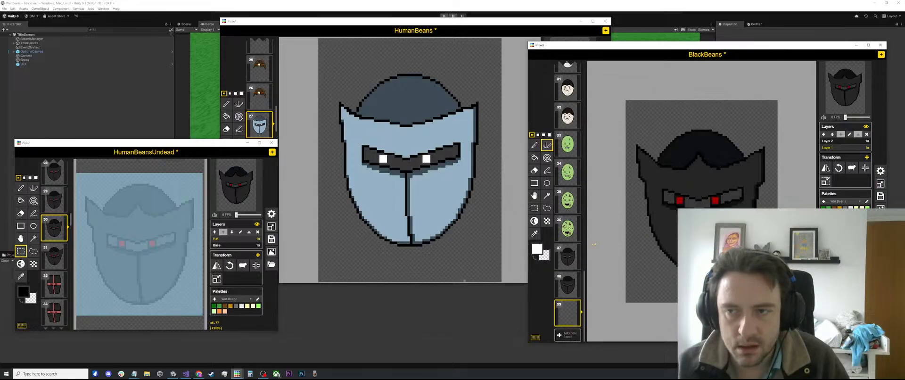
Copy the wide-horned black helmet in frame 31 of HumanBeansUndead into a new BlackBeans frame 40.
click(54, 256)
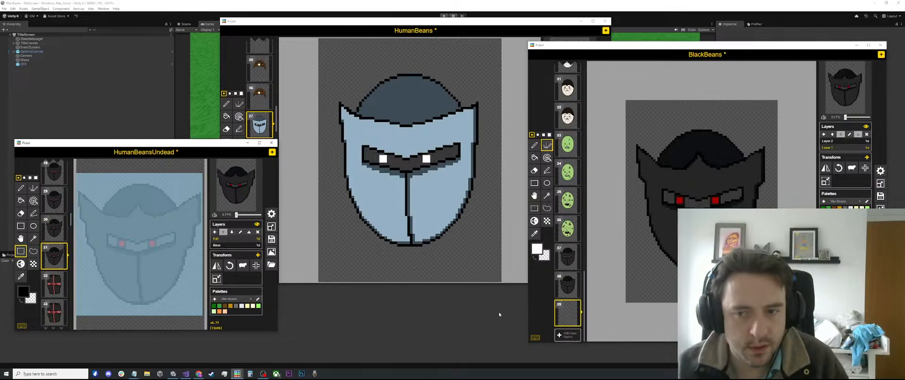
click(568, 334)
key(ctrl+v)
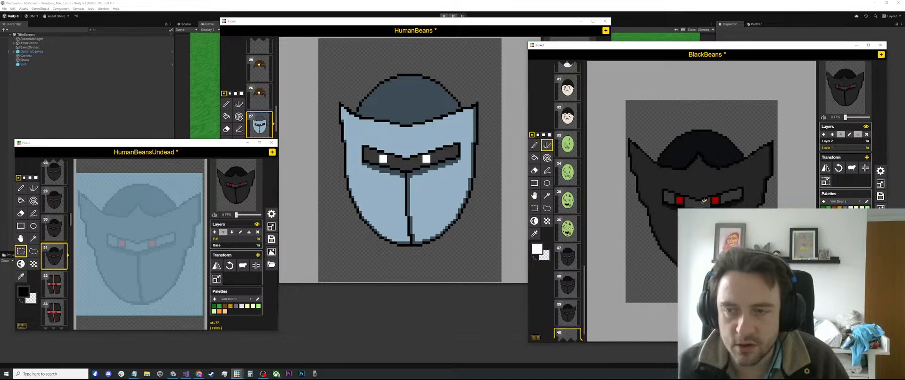
scroll(568, 283, down, 1)
scroll(568, 234, up, 1)
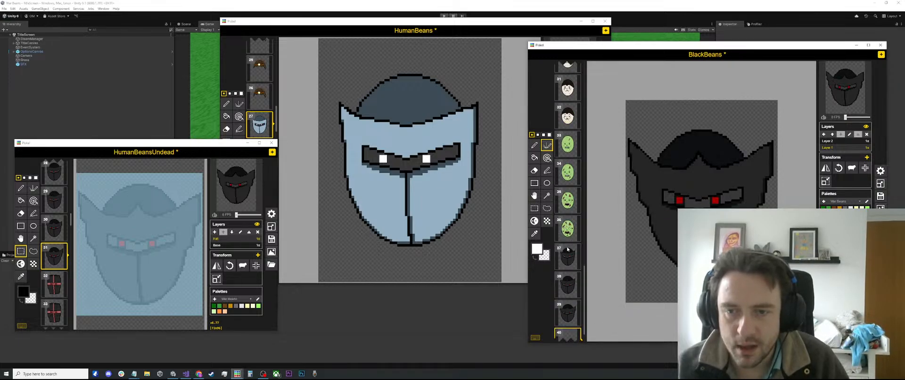
click(567, 313)
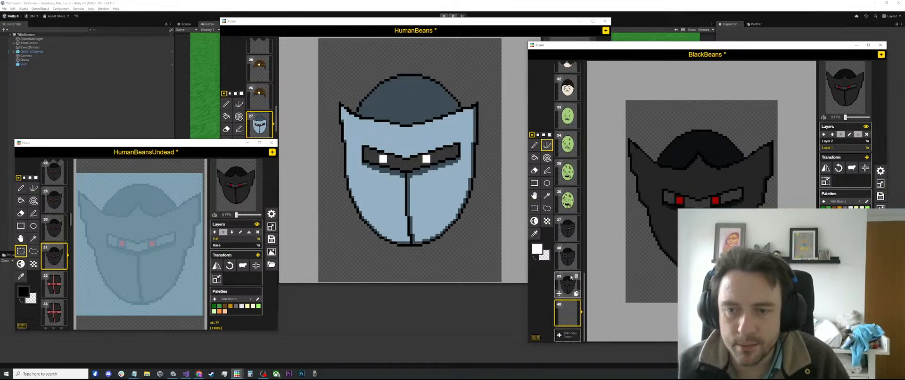
Review the zombie face in frame 36 and the ghost in frame 19 of BlackBeans for comparison.
click(568, 228)
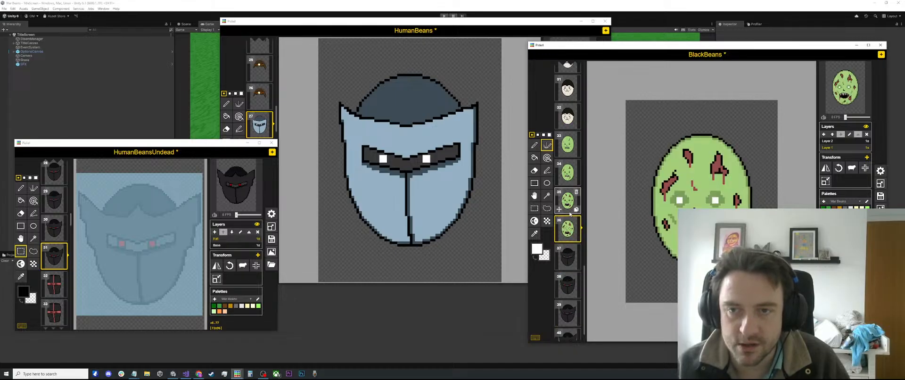
scroll(572, 221, up, 5)
scroll(570, 224, up, 5)
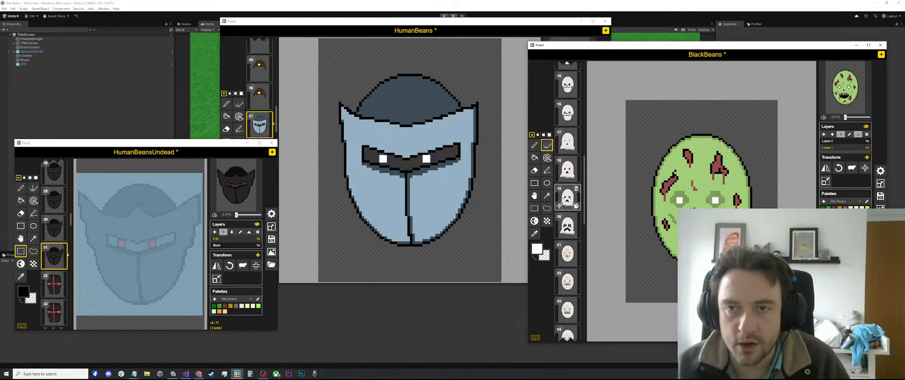
click(568, 227)
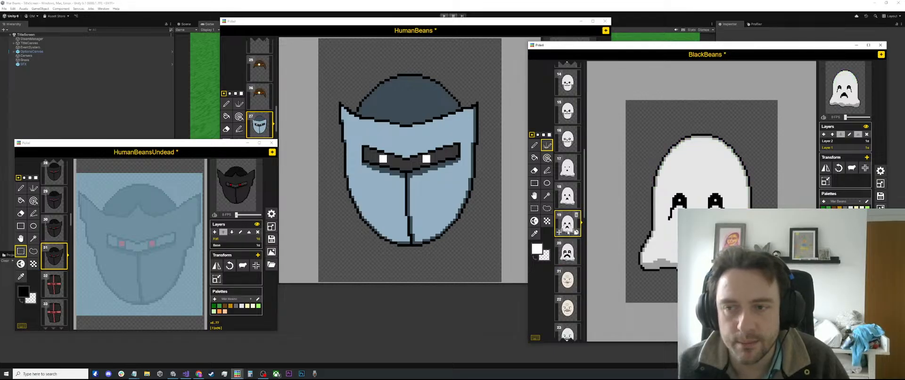
scroll(570, 238, down, 3)
scroll(571, 238, down, 7)
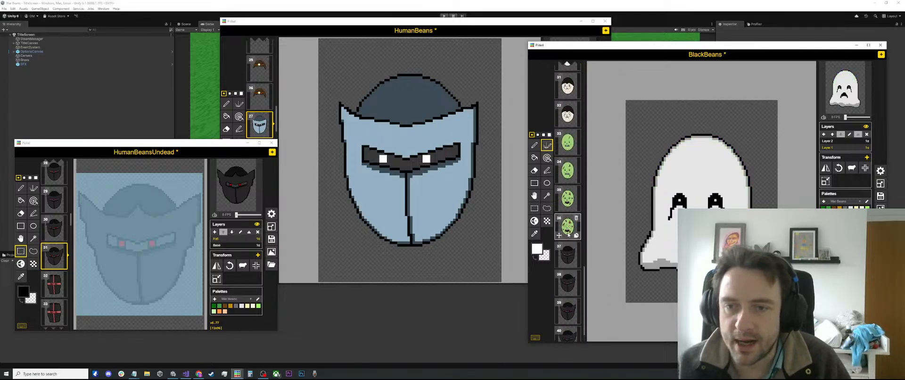
click(568, 227)
Paint white pupils in the red eyes of the black helmets in BlackBeans frames 40, 39 and 38, matching frame 37.
click(568, 253)
click(534, 233)
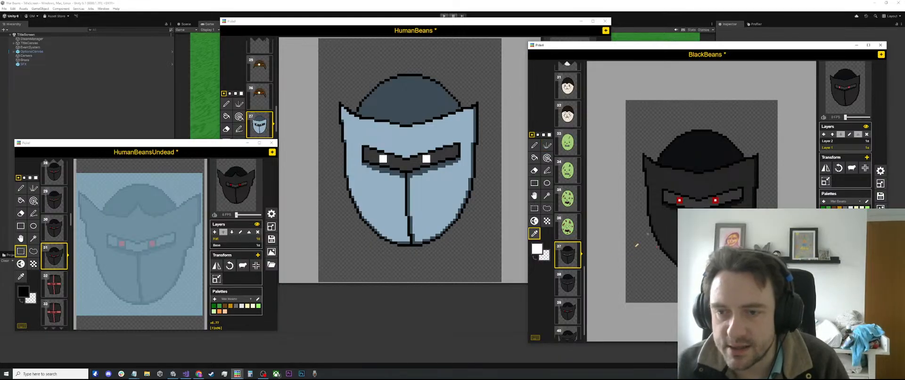
key(p)
scroll(563, 311, down, 1)
click(568, 309)
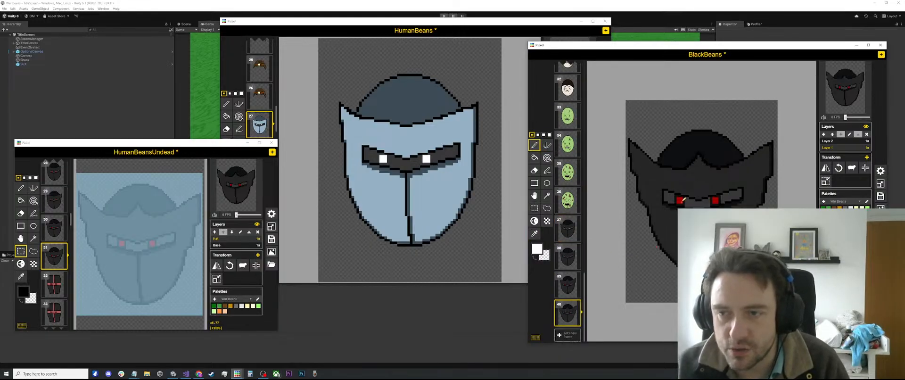
scroll(700, 203, up, 1)
click(568, 284)
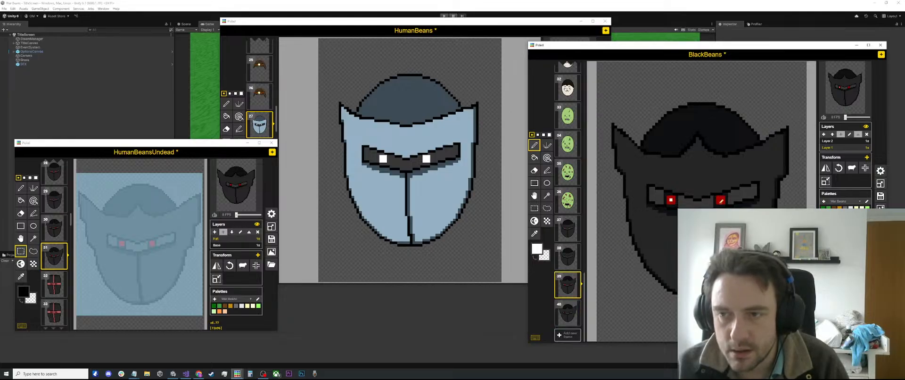
scroll(578, 251, up, 1)
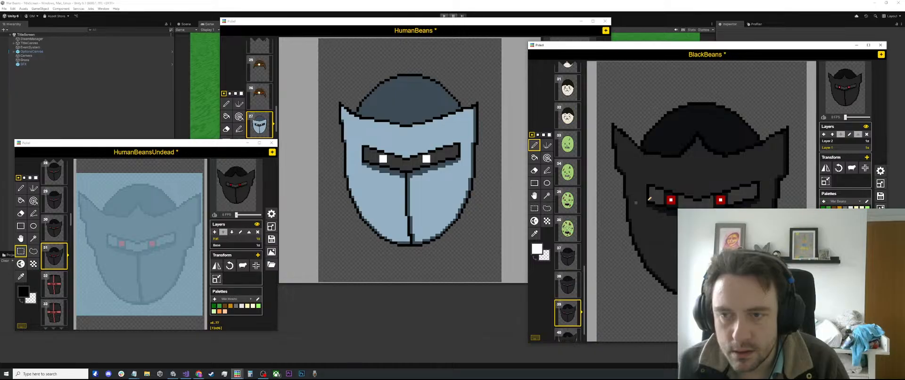
click(568, 284)
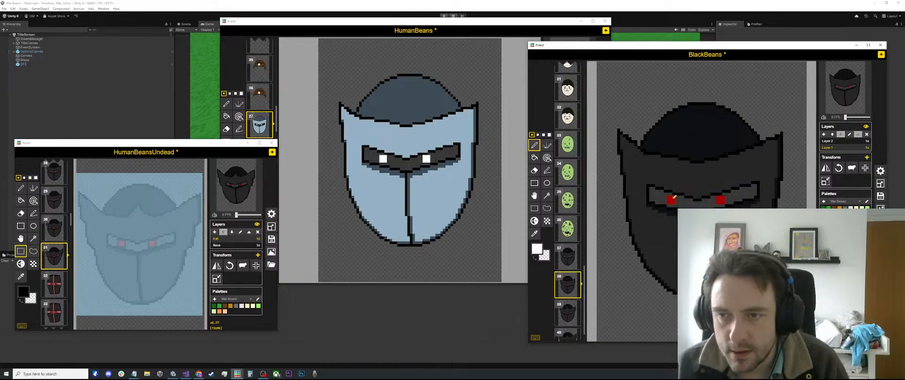
click(721, 199)
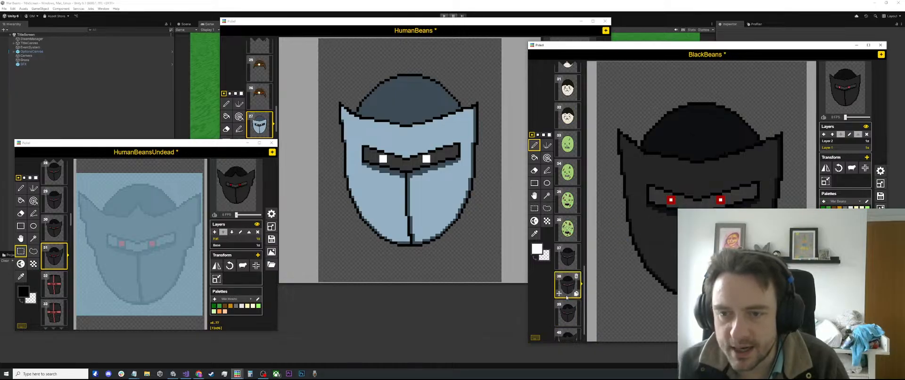
click(572, 312)
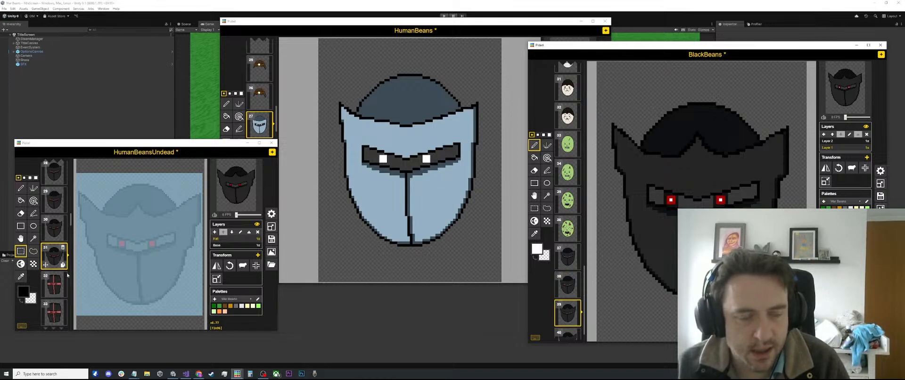
Clear the selection in HumanBeansUndead and browse its frames 47 to 55 for further head variants.
click(113, 171)
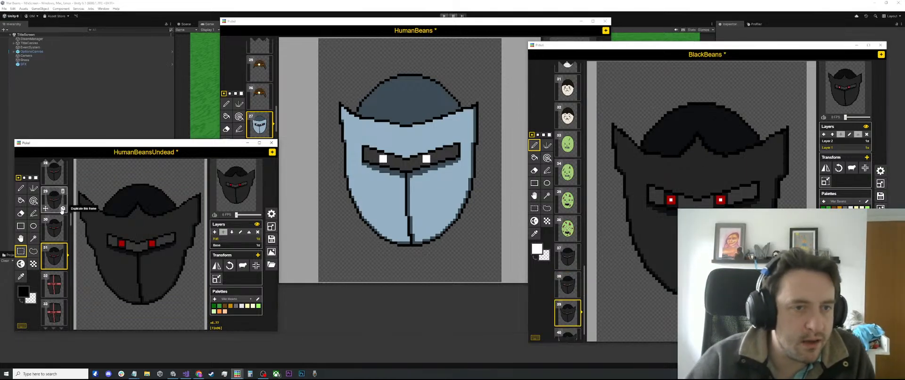
scroll(54, 221, down, 6)
scroll(62, 238, down, 8)
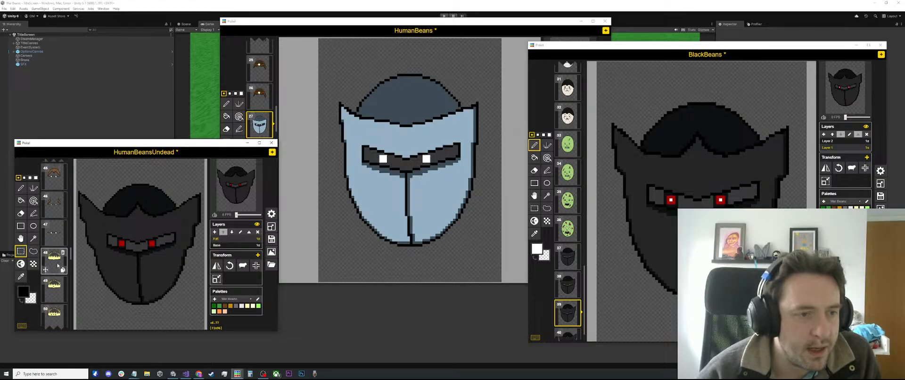
click(48, 209)
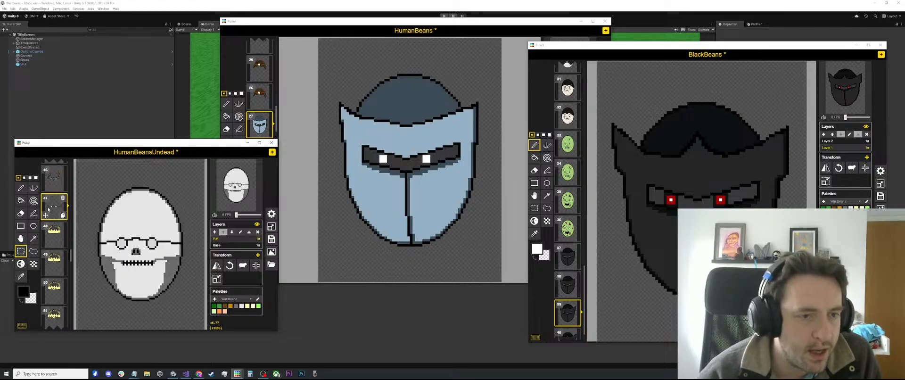
scroll(57, 264, down, 2)
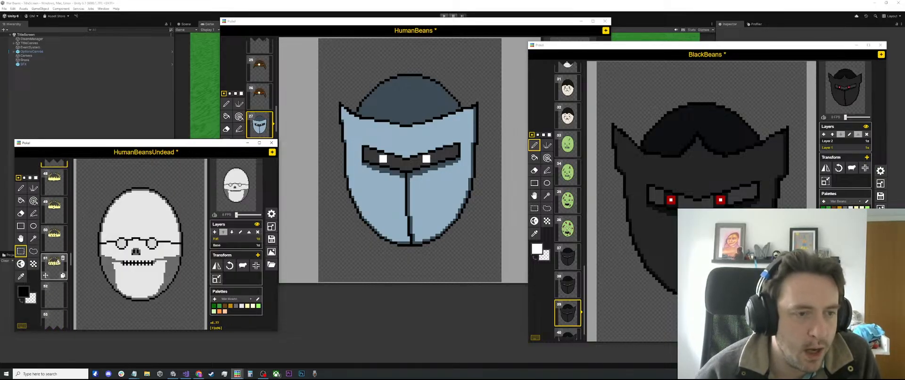
click(55, 266)
scroll(54, 270, down, 3)
click(55, 272)
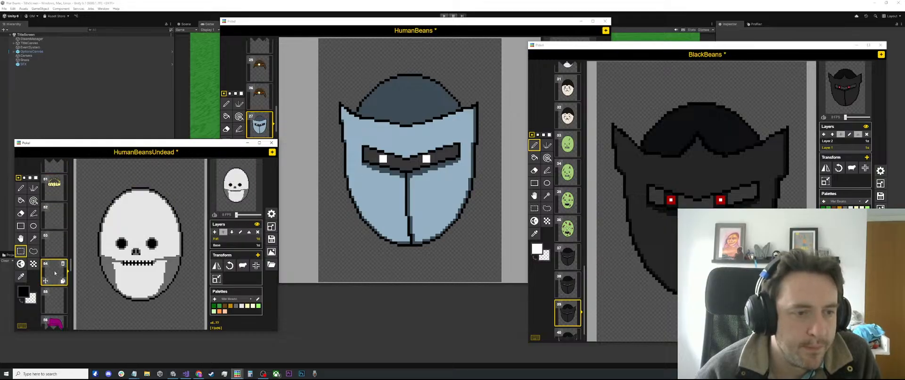
click(54, 299)
scroll(55, 273, down, 2)
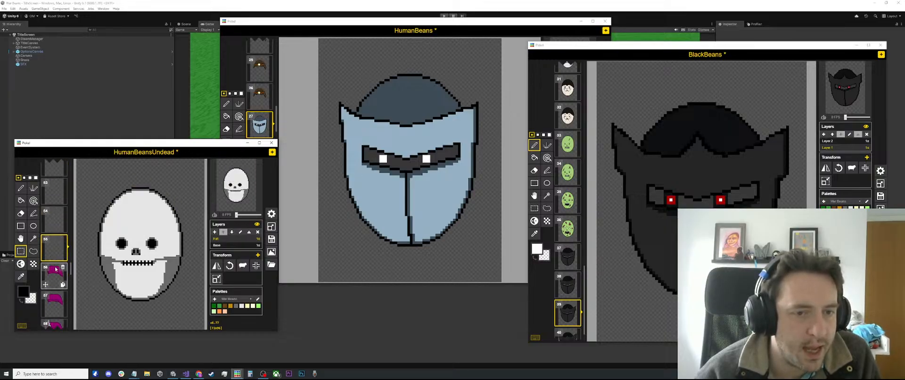
Browse the headgear in HumanBeansUndead frames 56 to 67, from the magenta caps and hoods to the red-haired witch hats.
click(56, 283)
scroll(55, 278, down, 2)
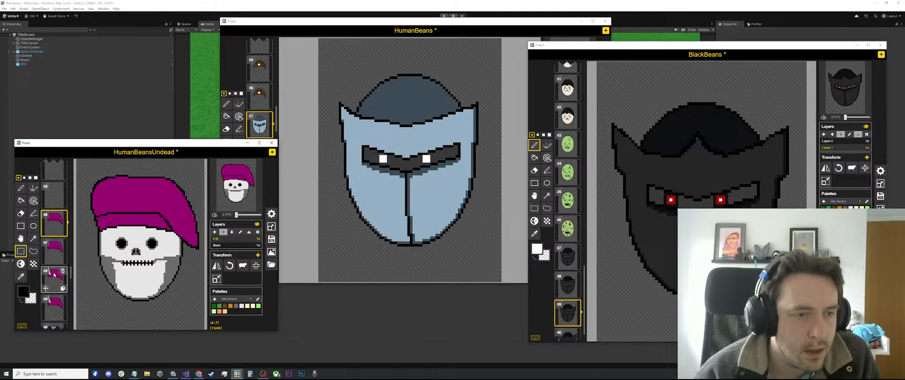
click(55, 282)
scroll(53, 264, down, 3)
click(51, 286)
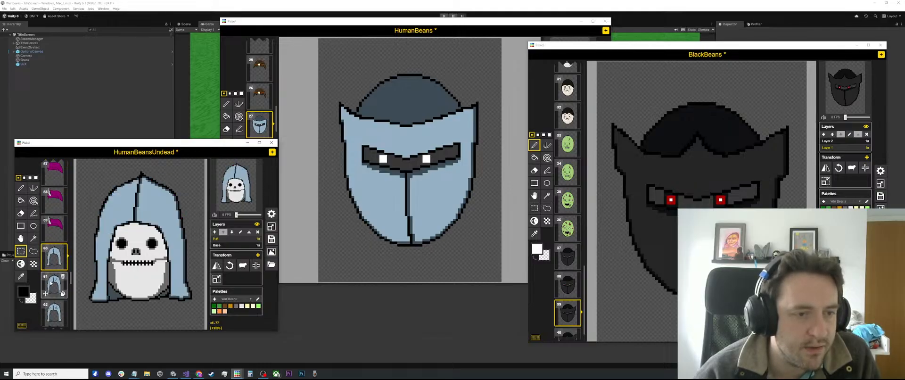
scroll(51, 287, down, 2)
click(50, 287)
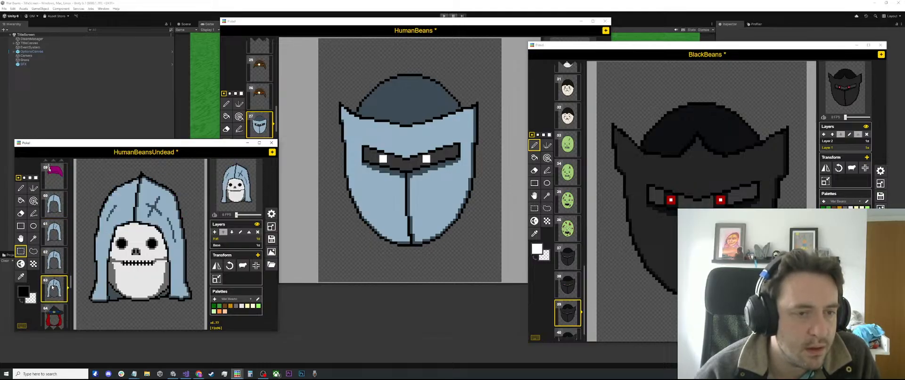
scroll(53, 283, down, 4)
click(54, 240)
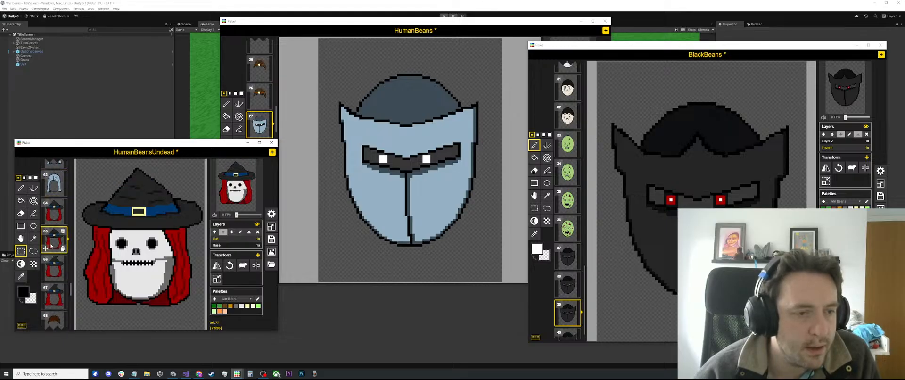
click(54, 267)
click(54, 296)
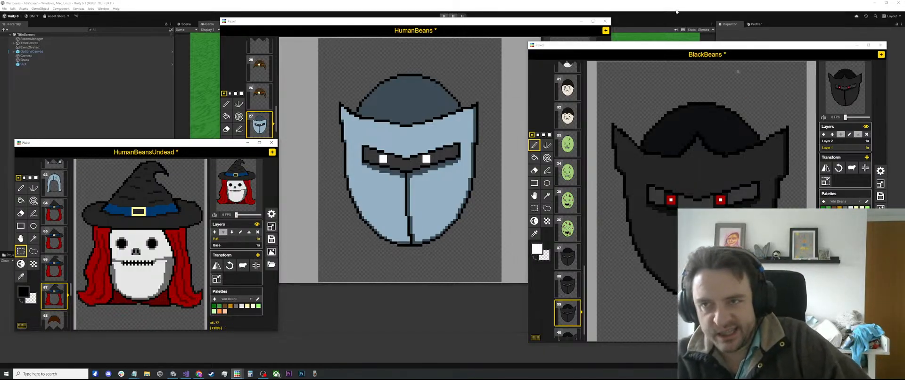
Fill both red eyes of the wide-horned black helmet in BlackBeans frame 40 with solid white.
mouse_move(570, 257)
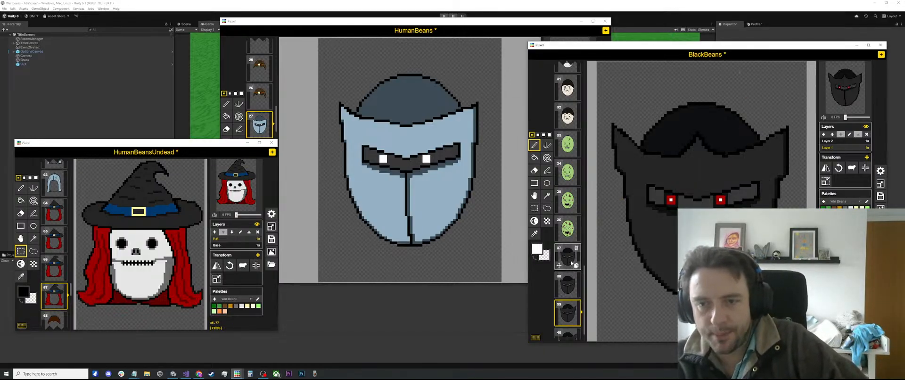
scroll(573, 270, down, 1)
click(569, 307)
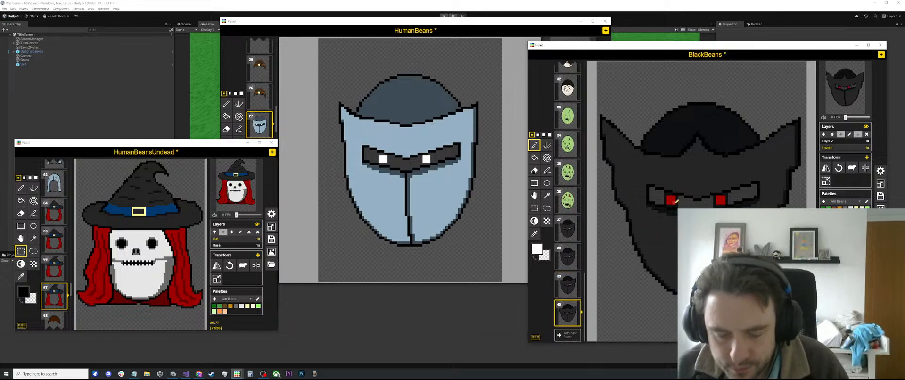
key(g)
click(671, 199)
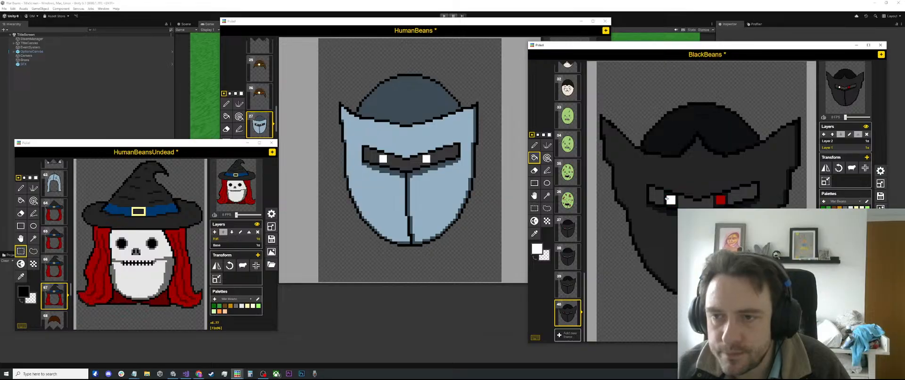
click(720, 199)
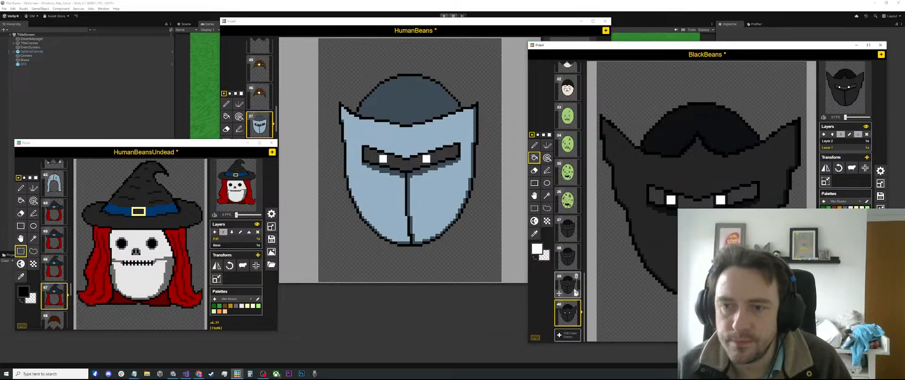
Compare the eyes of the black helmets in BlackBeans frames 37 to 40 with each other and with the earlier heads.
click(569, 285)
click(568, 257)
click(569, 231)
scroll(570, 231, up, 15)
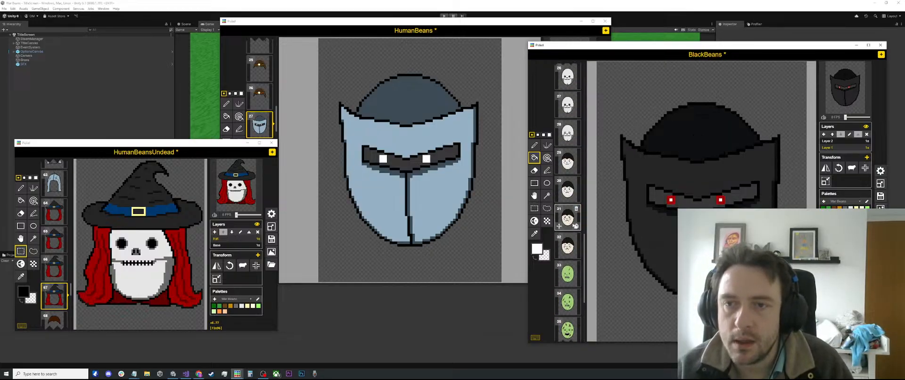
scroll(574, 215, down, 10)
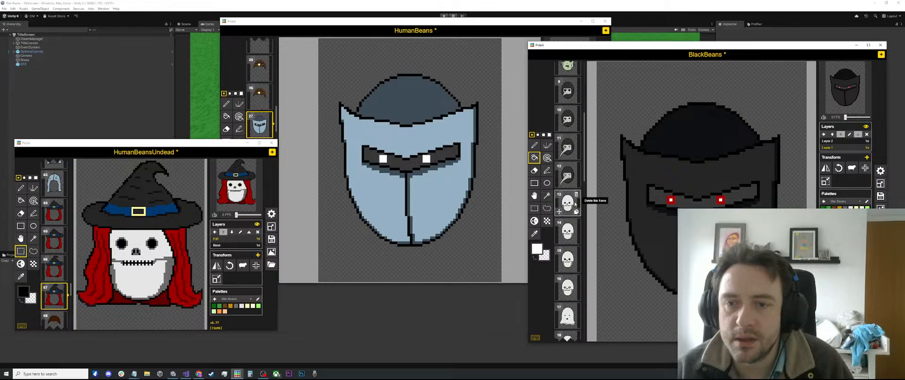
scroll(572, 203, down, 5)
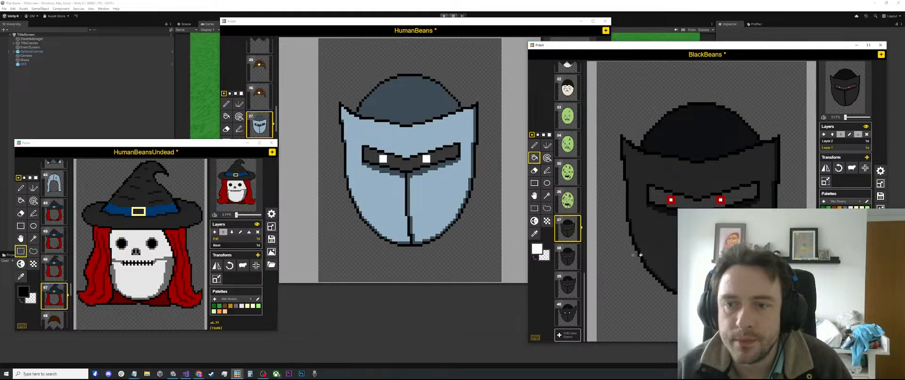
click(566, 314)
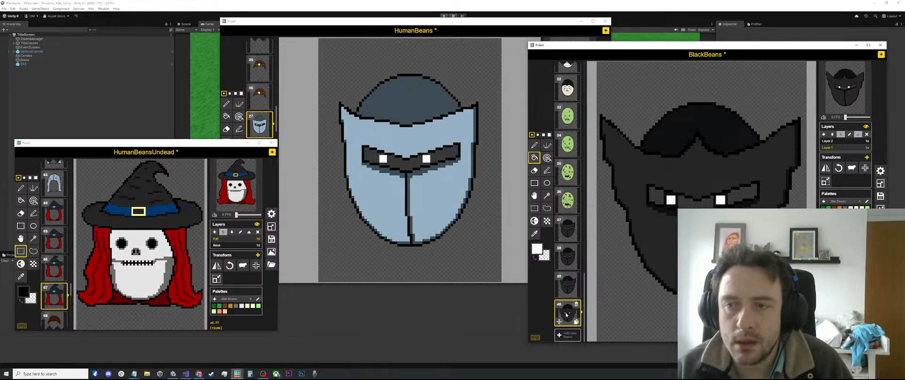
scroll(642, 219, down, 2)
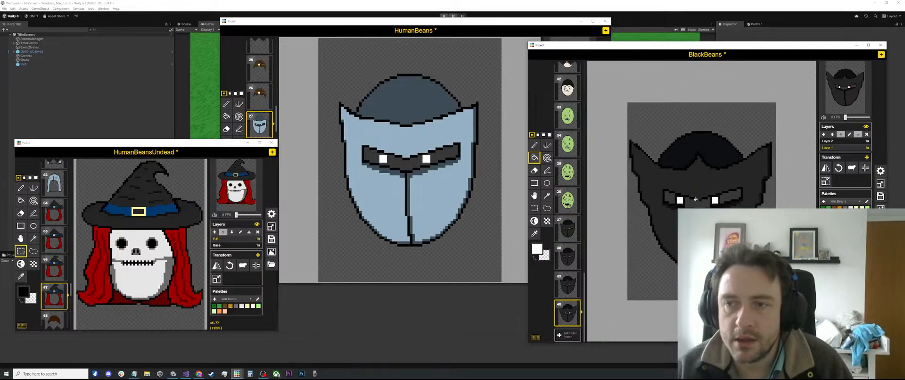
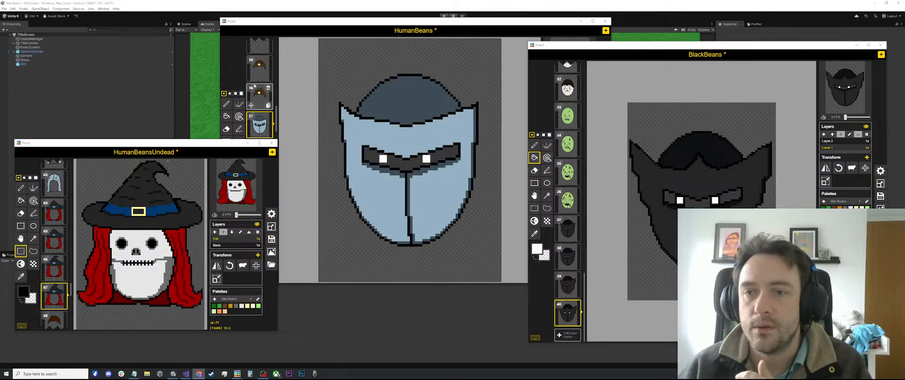
click(567, 261)
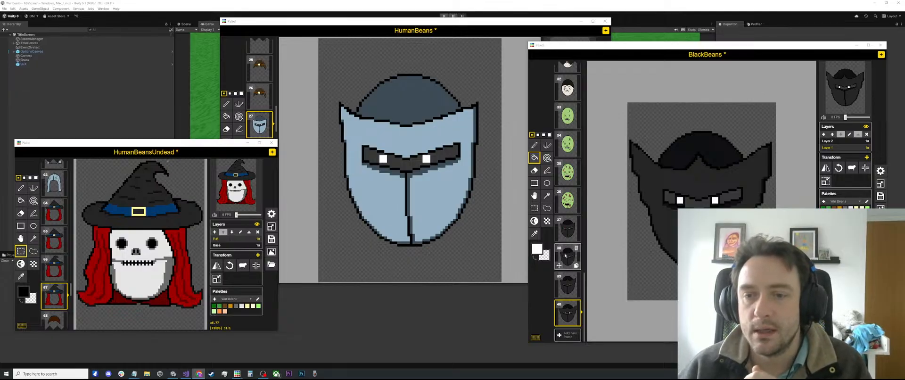
click(565, 282)
click(570, 312)
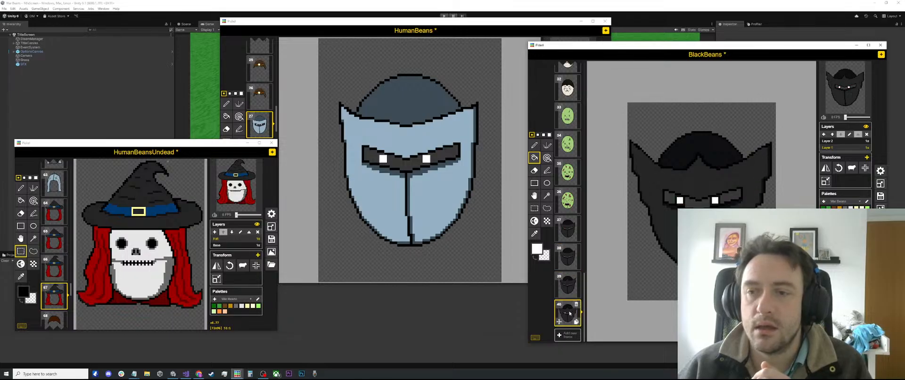
scroll(679, 200, down, 2)
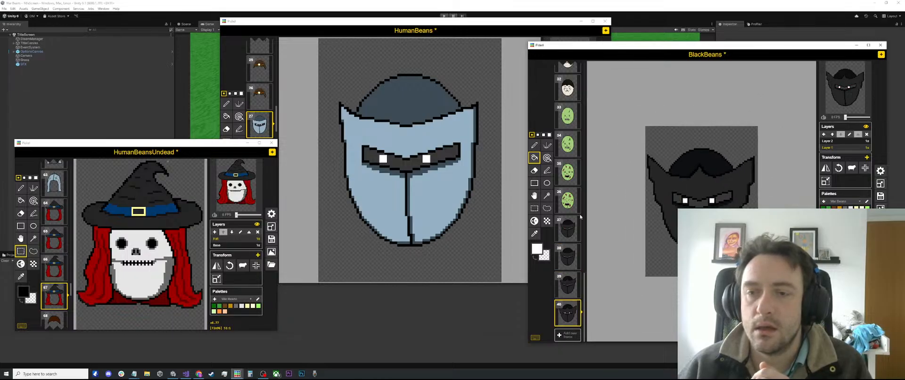
scroll(573, 217, up, 4)
scroll(569, 215, up, 3)
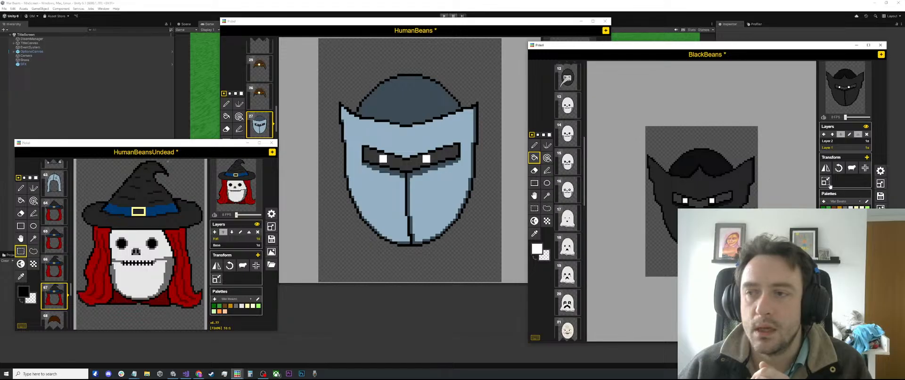
Make Layer 2 active in BlackBeans and review its hair and hat artwork across all frames.
click(830, 141)
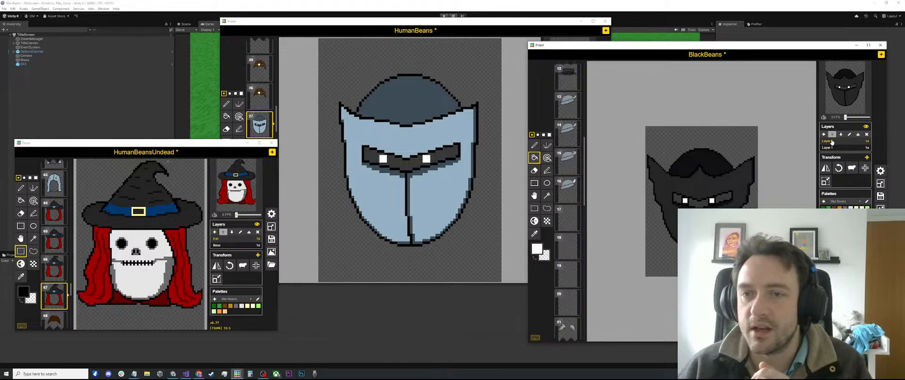
scroll(584, 130, up, 11)
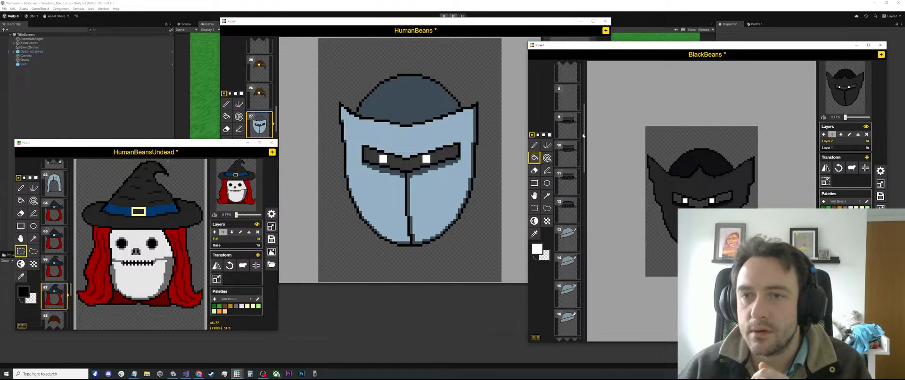
scroll(581, 138, down, 1)
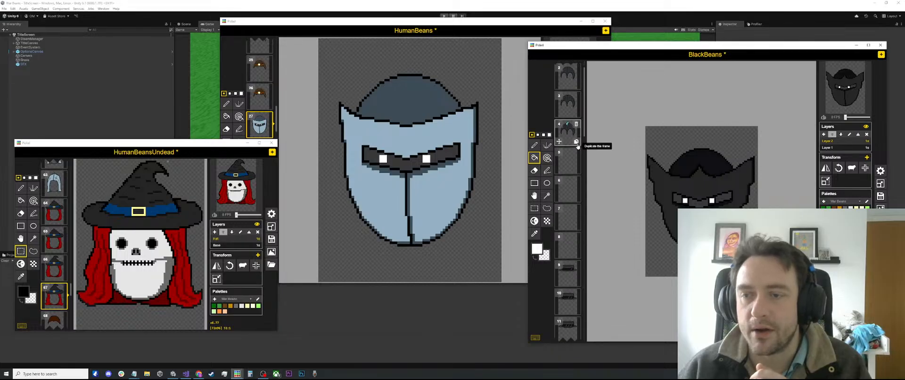
scroll(575, 153, down, 20)
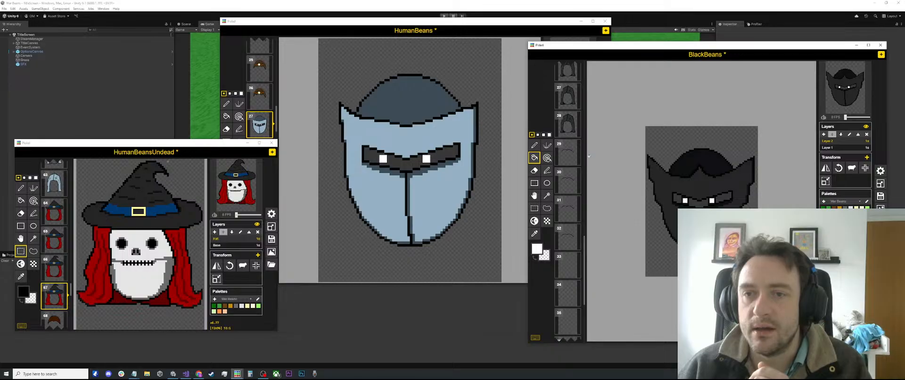
scroll(704, 202, up, 4)
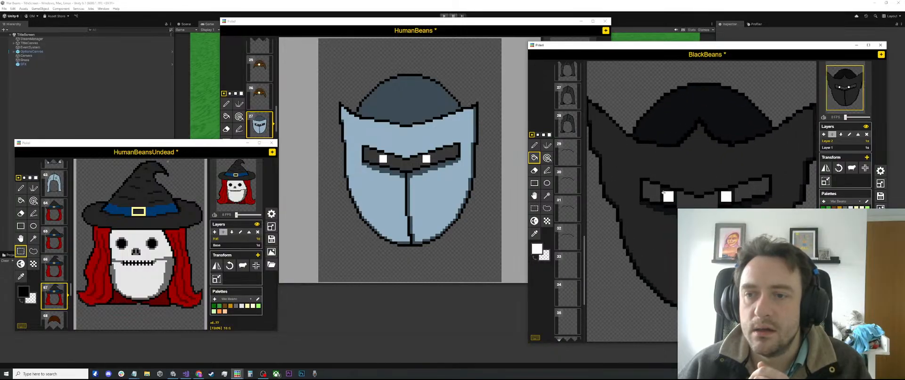
scroll(665, 189, up, 3)
scroll(572, 213, down, 5)
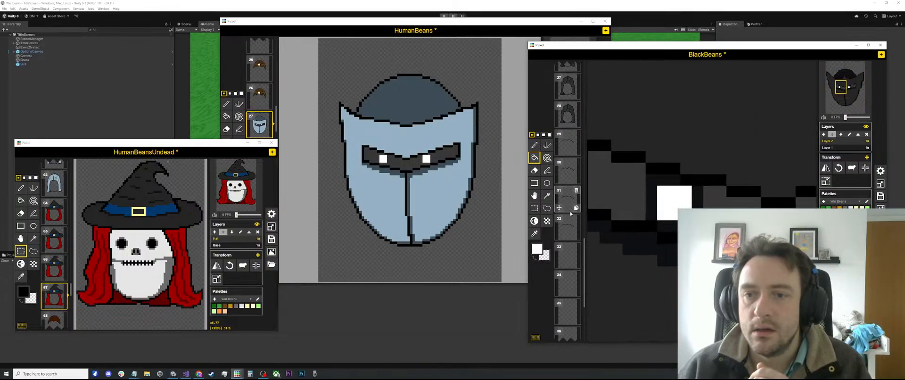
scroll(571, 213, up, 5)
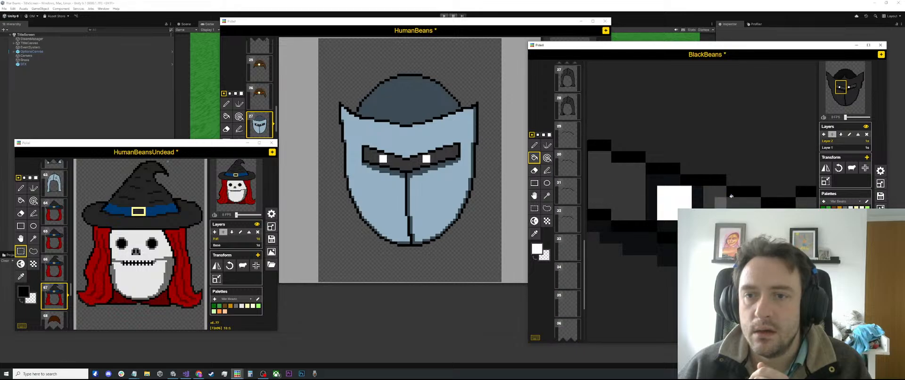
scroll(724, 202, down, 1)
scroll(723, 202, down, 4)
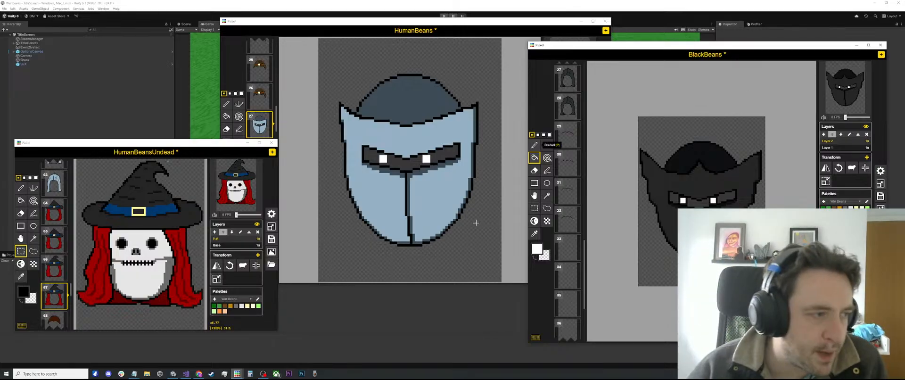
key(alt+Tab)
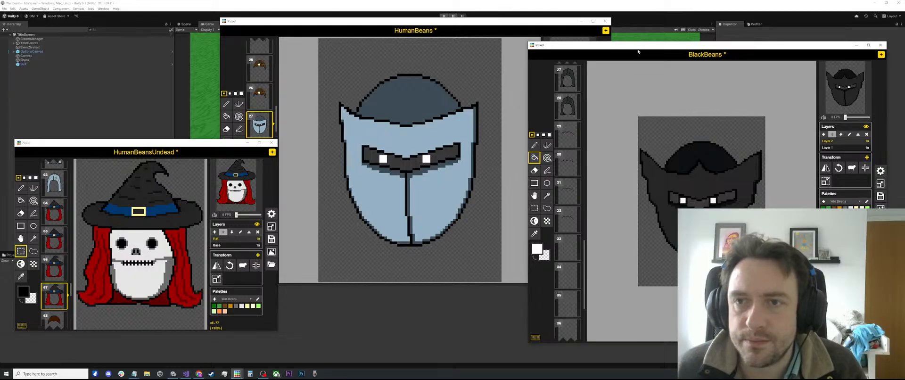
scroll(568, 301, down, 5)
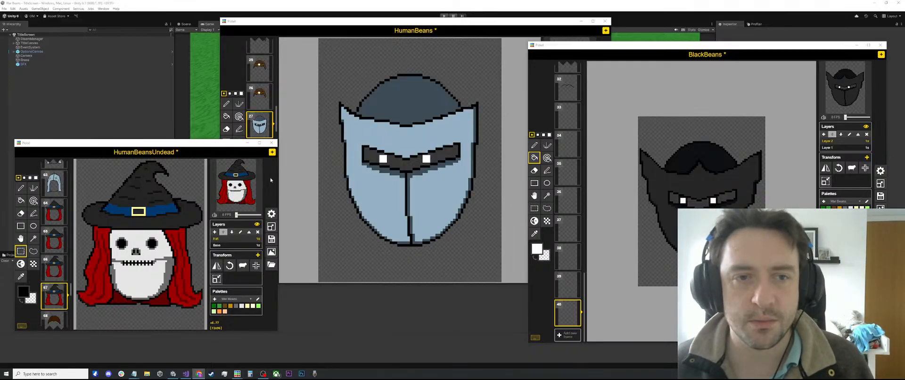
Look over the helmets in HumanBeans frames 27 to 34 and examine the zombie heads on Layer 1 of BlackBeans frames 5 and 8.
click(302, 22)
scroll(261, 209, down, 2)
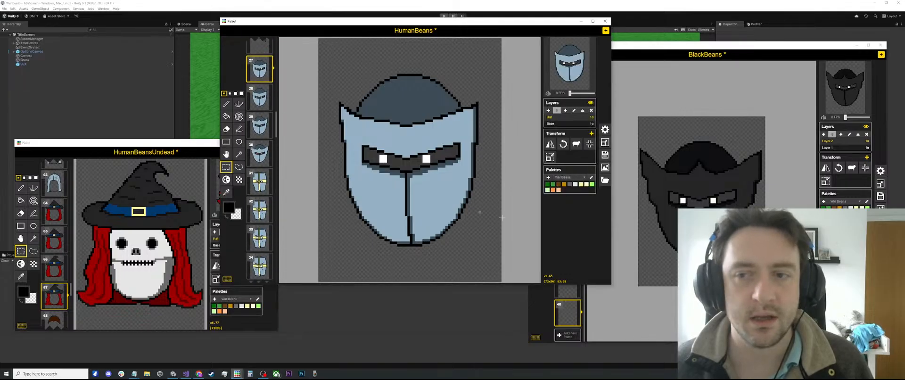
click(634, 44)
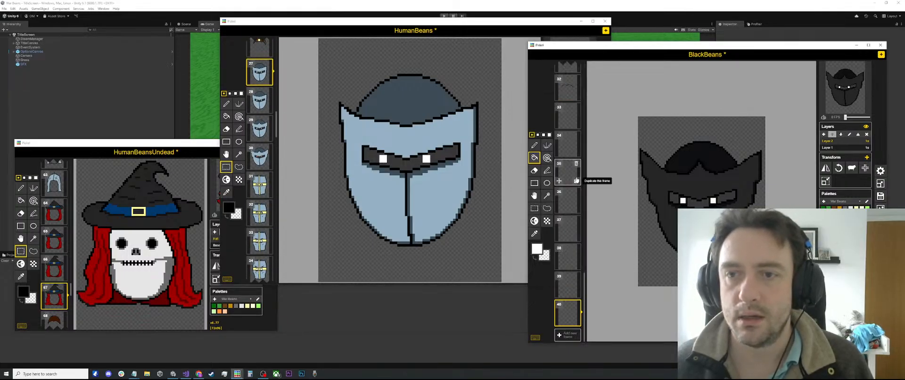
scroll(576, 177, up, 10)
scroll(576, 178, up, 4)
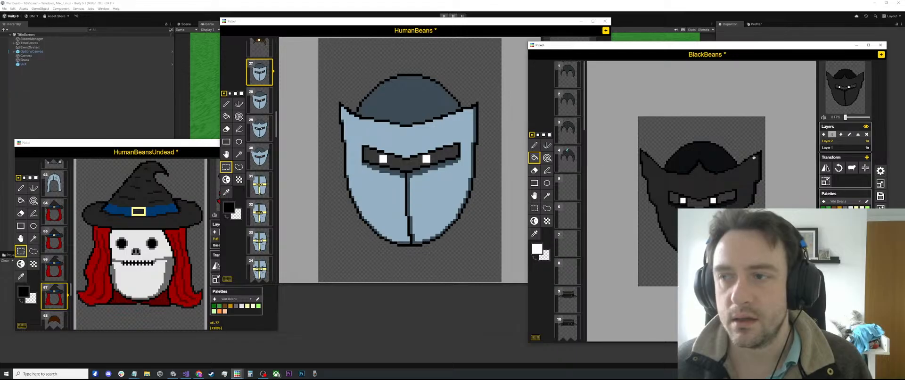
click(852, 148)
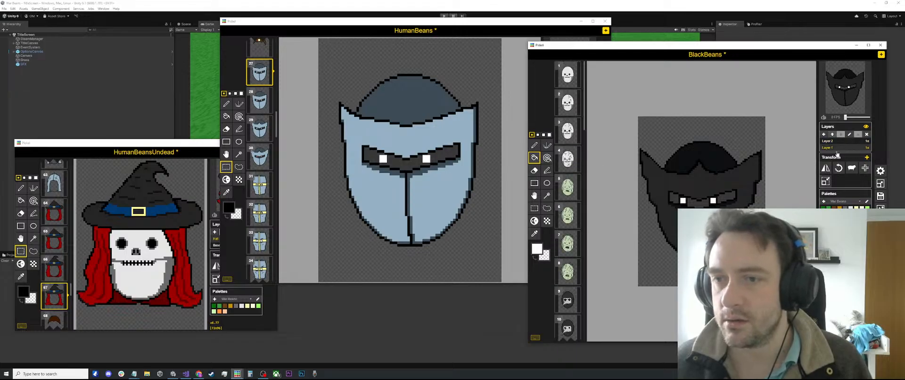
click(572, 196)
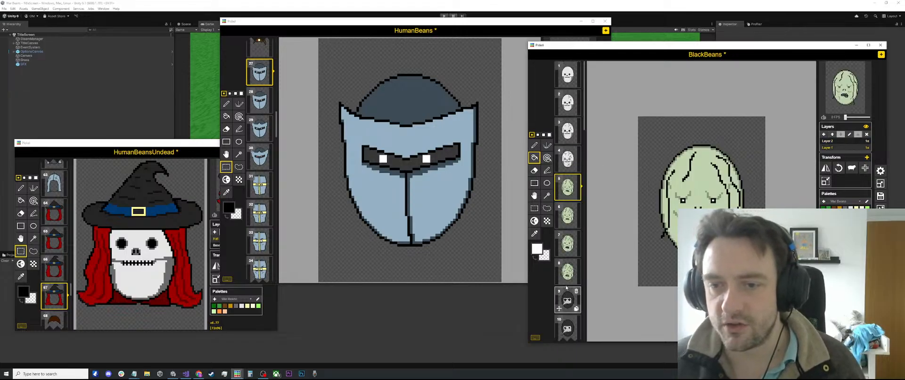
click(570, 281)
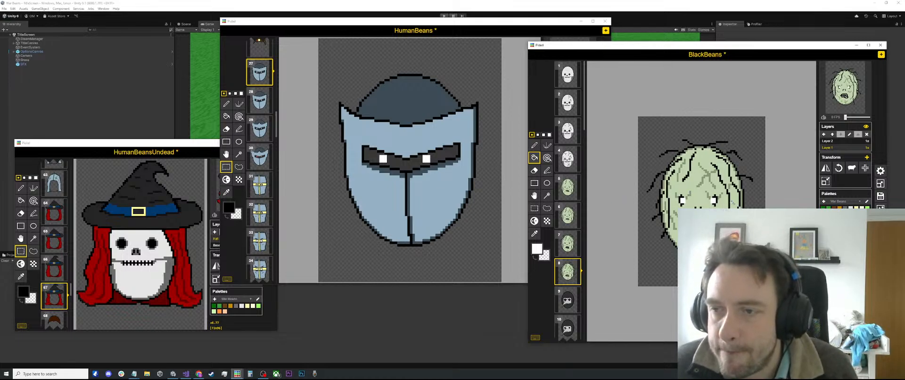
Compare the zombie heads in BlackBeans frames 7 and 8, and switch to Chrome's maximised image results for "wight".
click(568, 244)
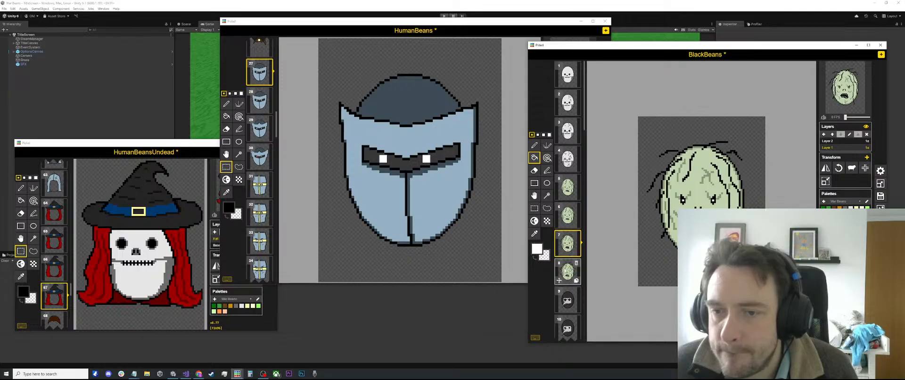
click(567, 270)
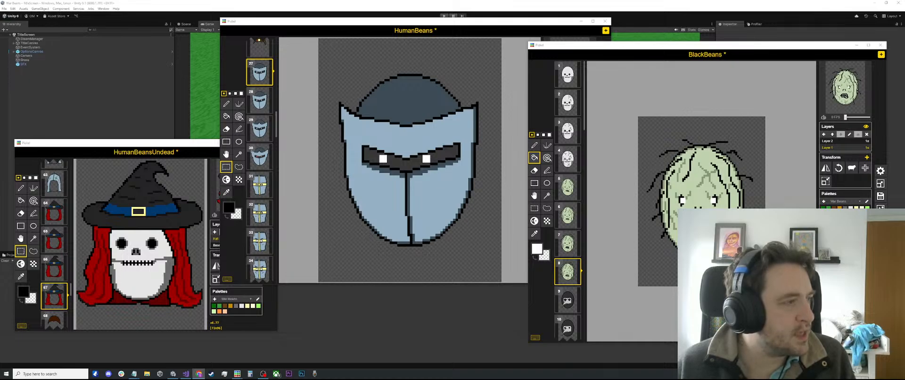
drag(0, 141, 202, 77)
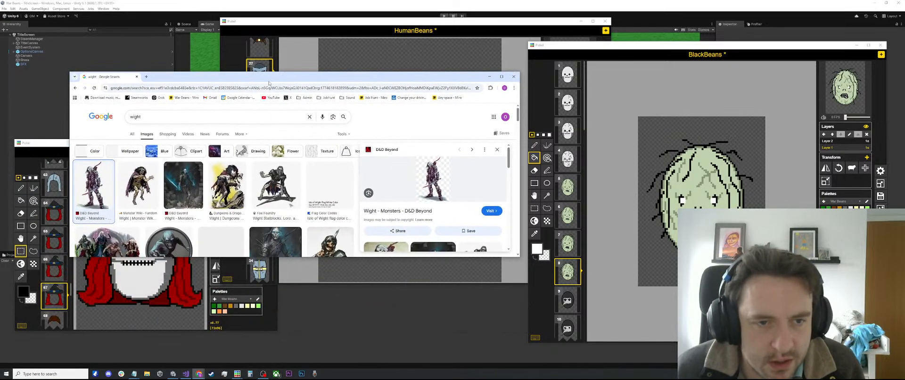
click(502, 76)
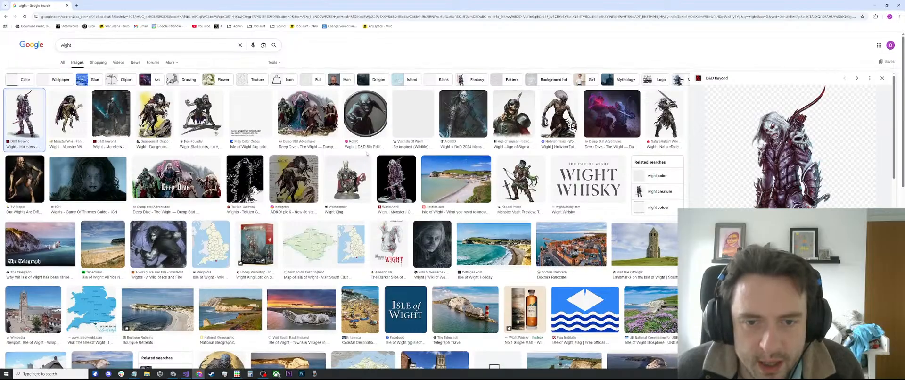
scroll(385, 151, down, 1)
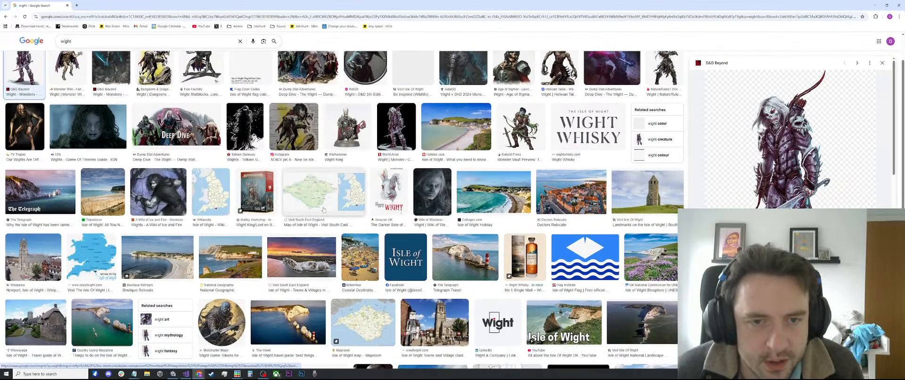
scroll(349, 203, up, 1)
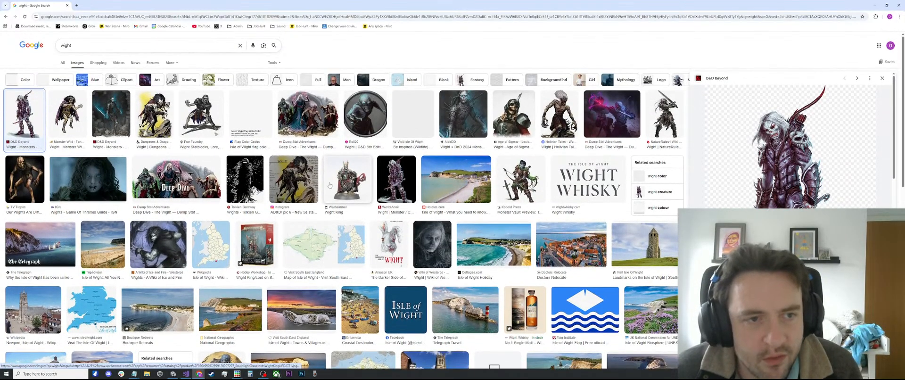
Examine several fantasy wight artworks enlarged as reference, including the Dungeons & Dragons, Age of Sigmar and Foe Foundry ones, and put the browser away.
click(147, 117)
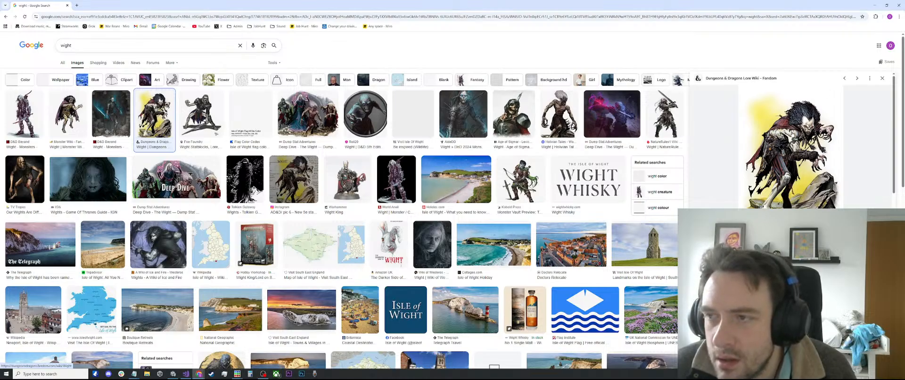
click(530, 122)
click(472, 117)
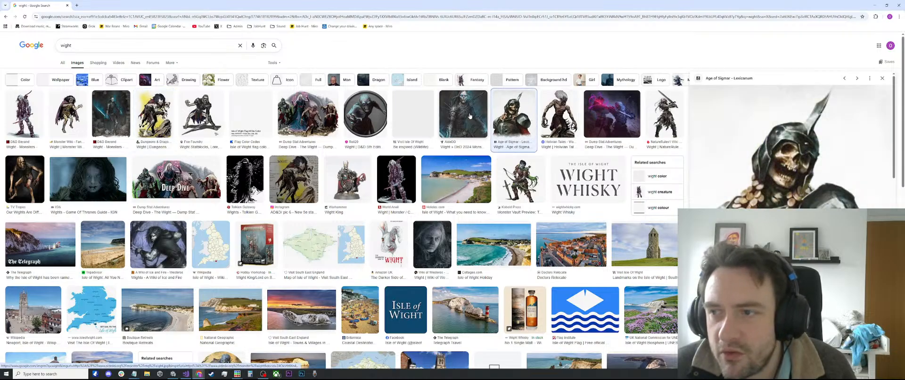
click(294, 123)
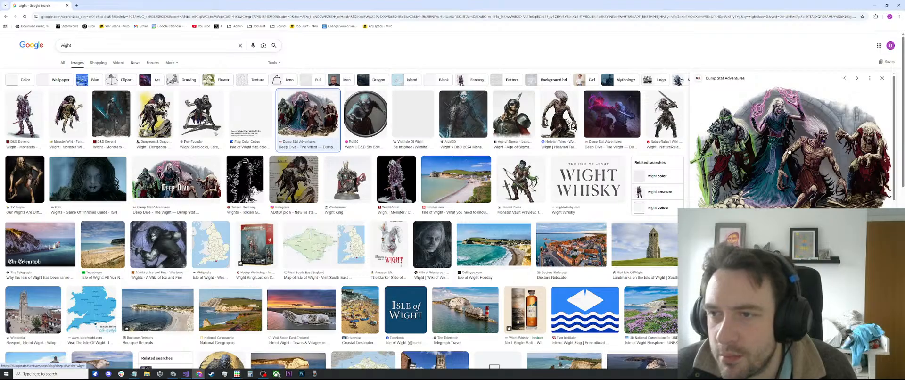
click(194, 117)
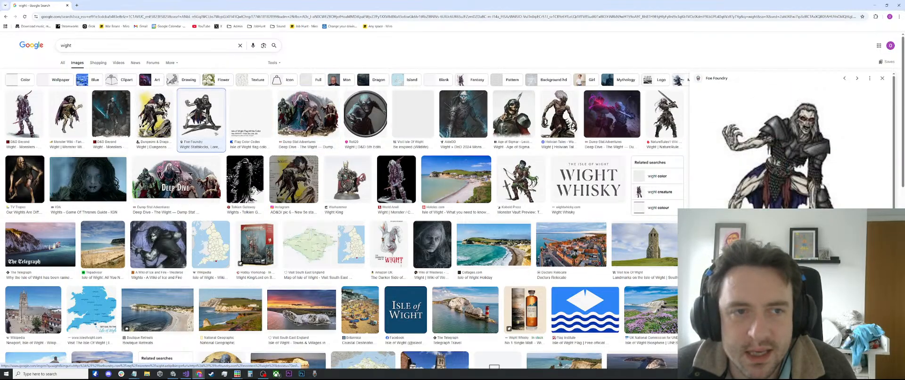
click(154, 116)
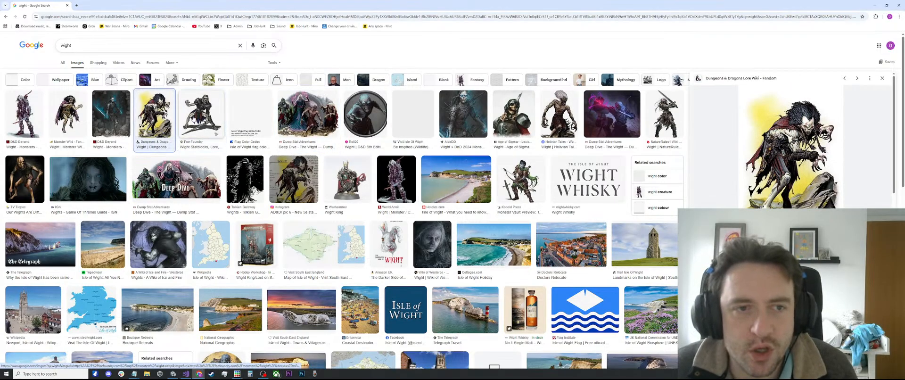
click(201, 115)
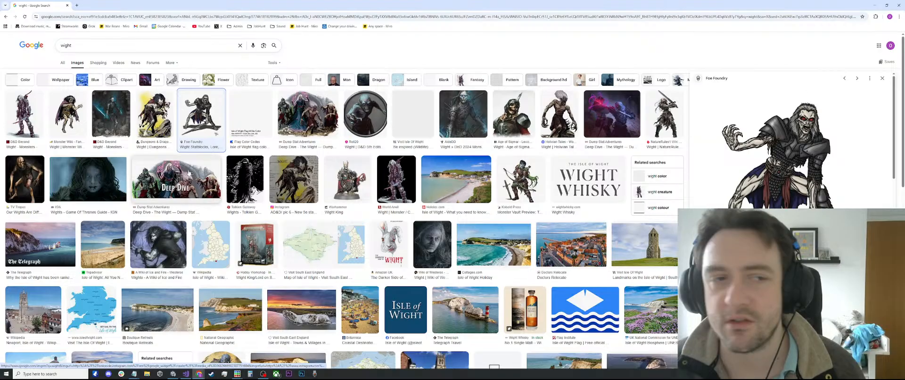
click(155, 116)
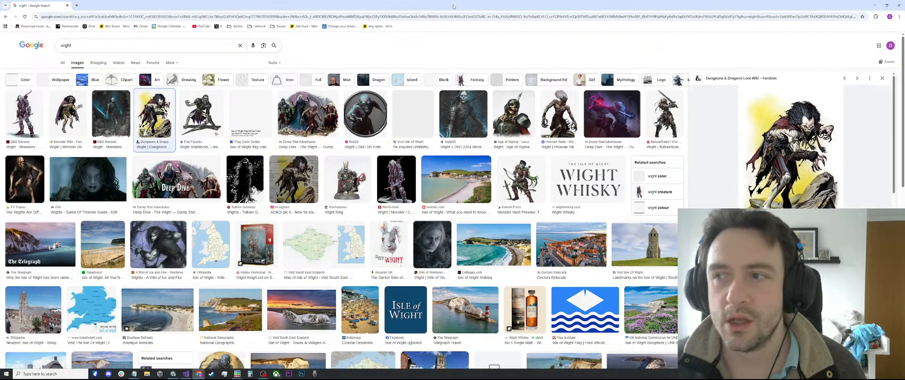
drag(452, 6, 0, 204)
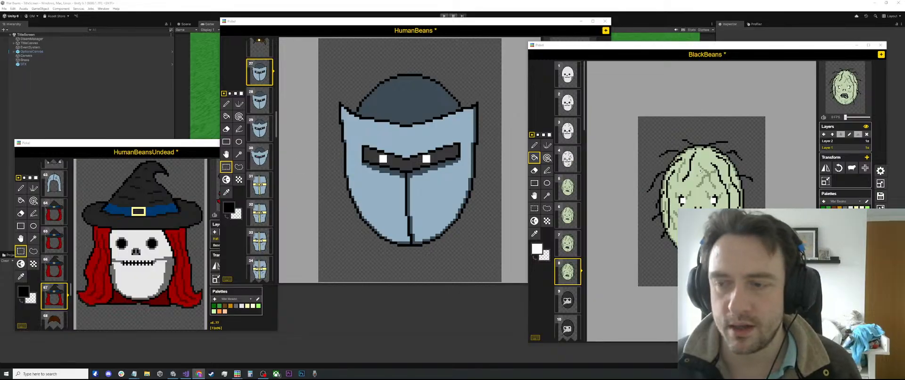
Examine the veined zombie head on Layer 1 of BlackBeans frame 8 up close and compare it with frame 7.
scroll(713, 187, up, 1)
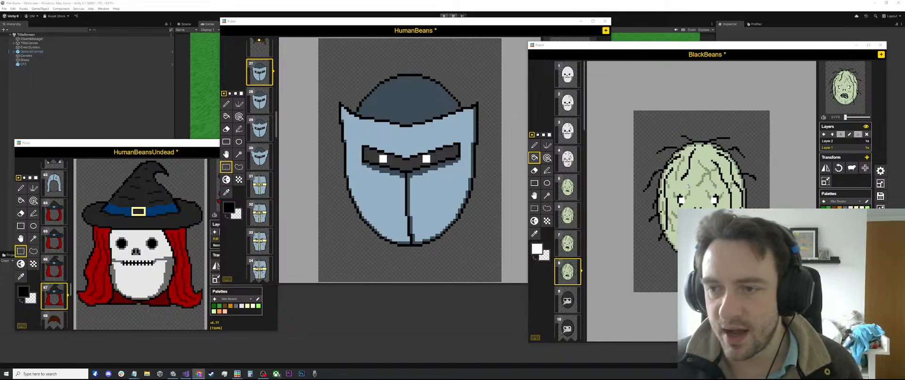
scroll(648, 210, up, 1)
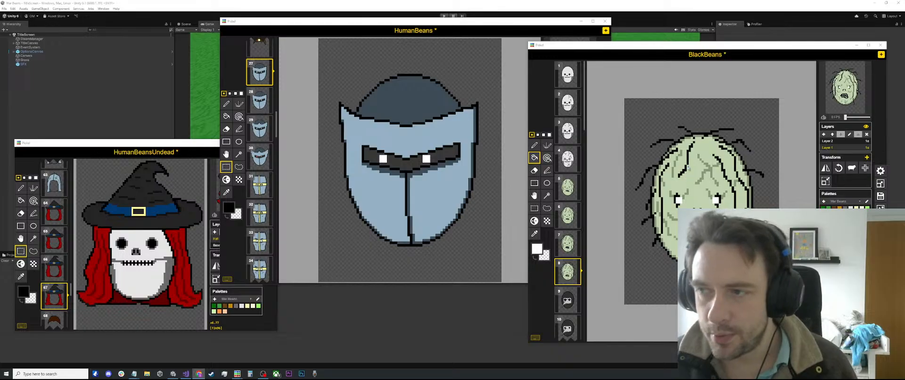
click(841, 141)
click(839, 148)
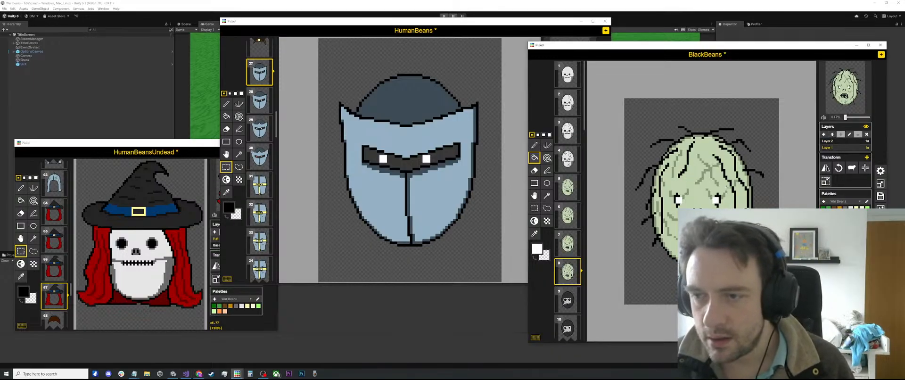
key(o)
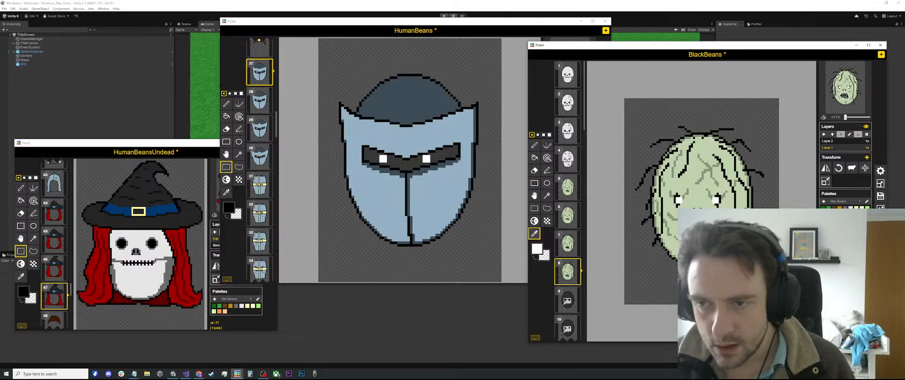
click(568, 243)
click(566, 266)
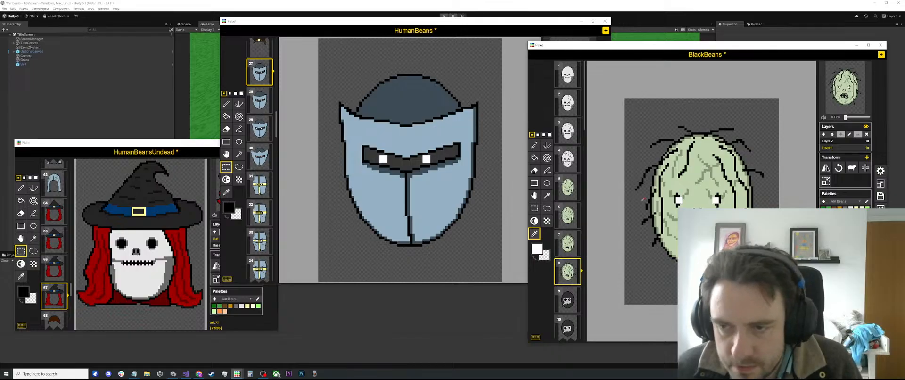
Look through the hats, hoods and helmets across the HumanBeans frames and view the crowned head in frame 50.
scroll(643, 199, up, 2)
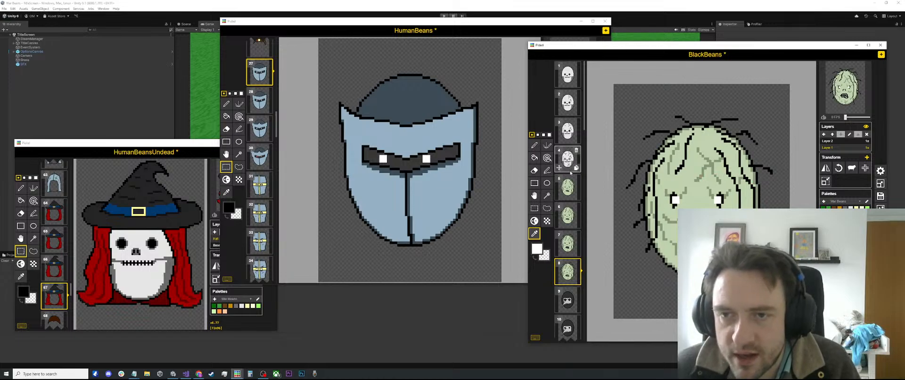
scroll(573, 200, down, 5)
scroll(573, 200, up, 5)
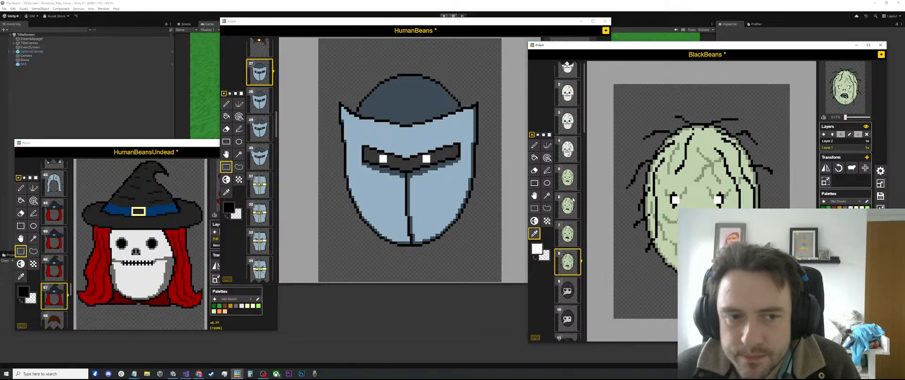
scroll(269, 157, up, 15)
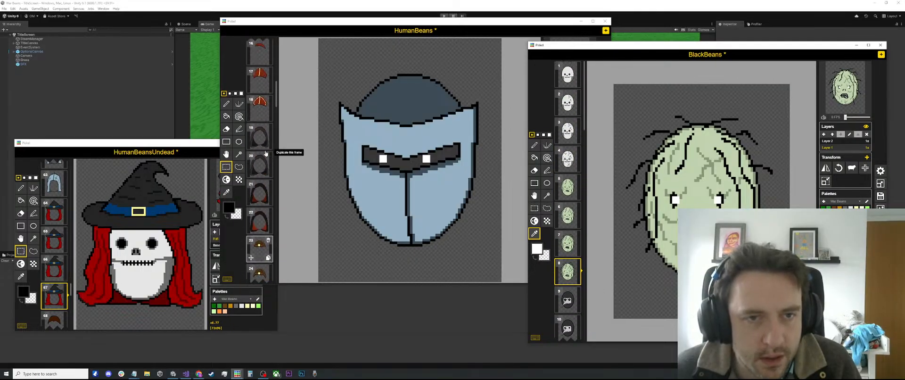
scroll(269, 157, down, 14)
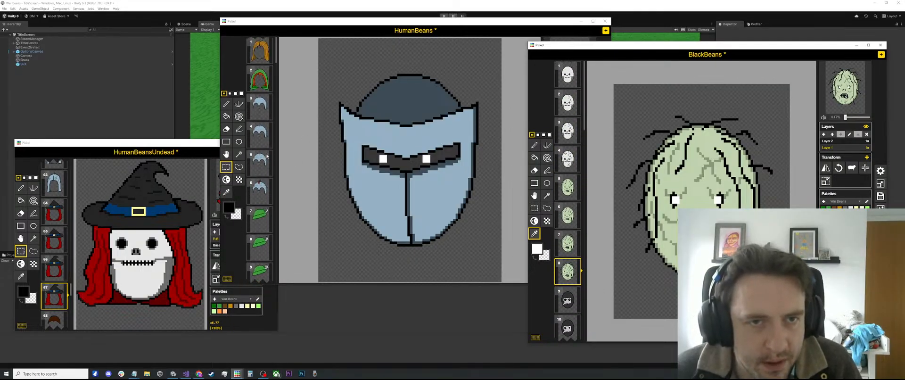
scroll(271, 182, down, 20)
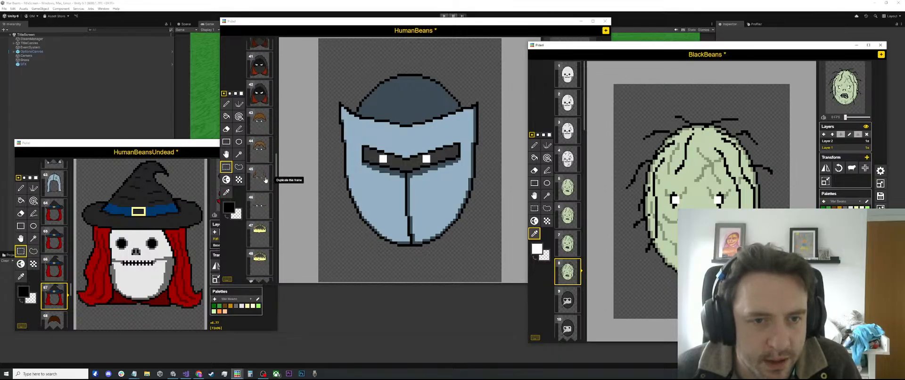
scroll(263, 190, up, 4)
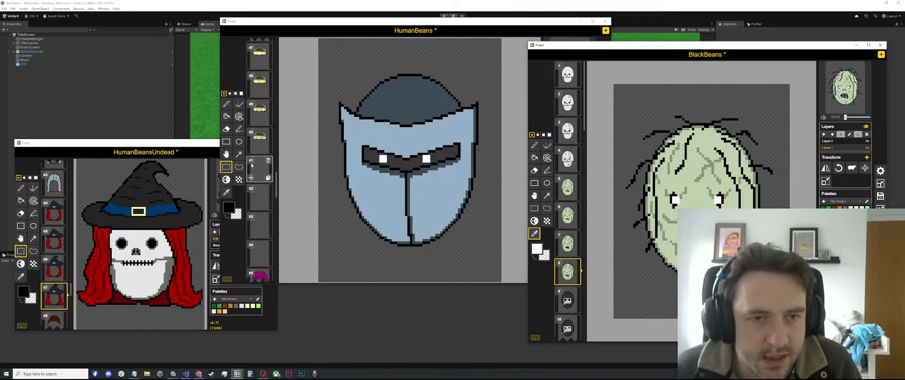
click(255, 148)
click(628, 49)
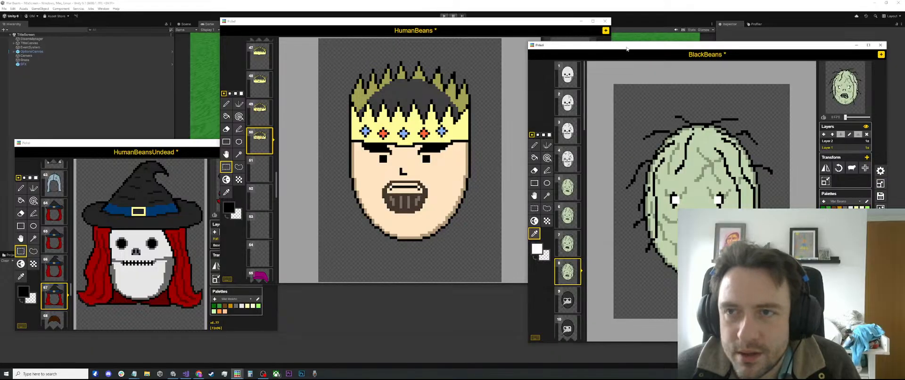
Pick black from the zombie head in BlackBeans frame 8 as the Pen tool's primary colour.
scroll(692, 174, up, 1)
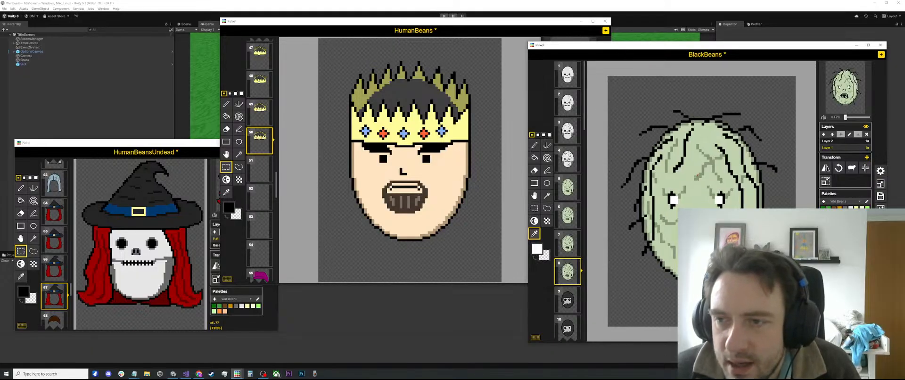
click(535, 145)
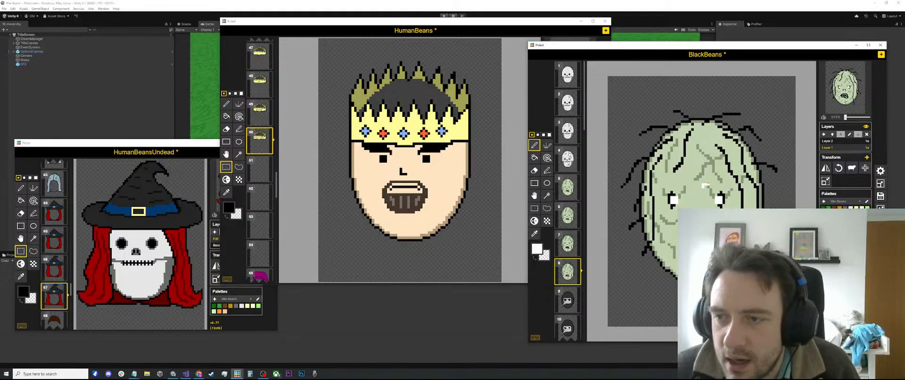
key(o)
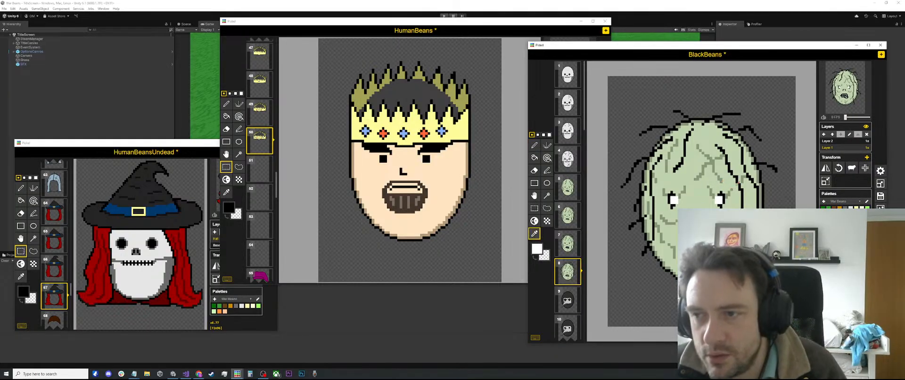
click(745, 194)
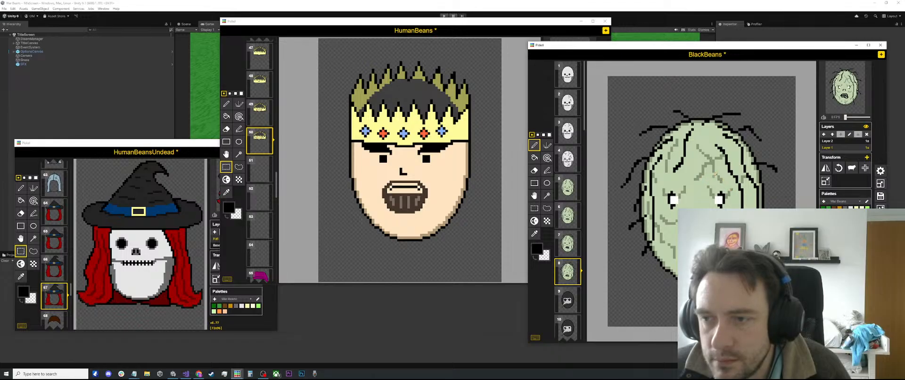
Review the remaining BlackBeans heads and HumanBeans headgear, and open the blue-capped head in HumanBeans frame 3.
scroll(743, 165, down, 3)
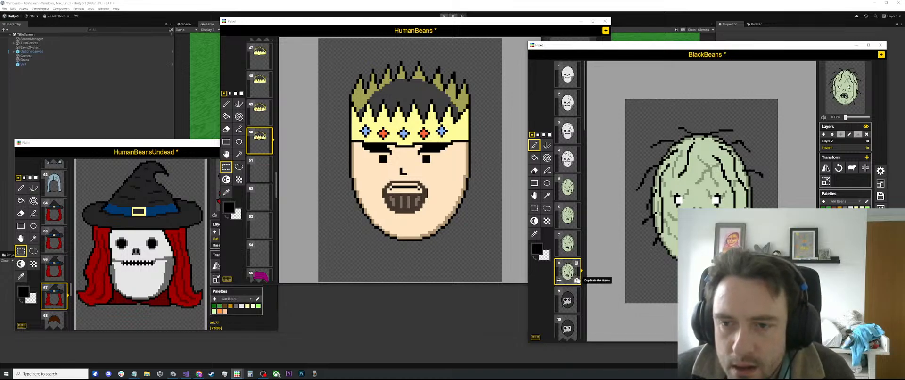
scroll(570, 274, down, 15)
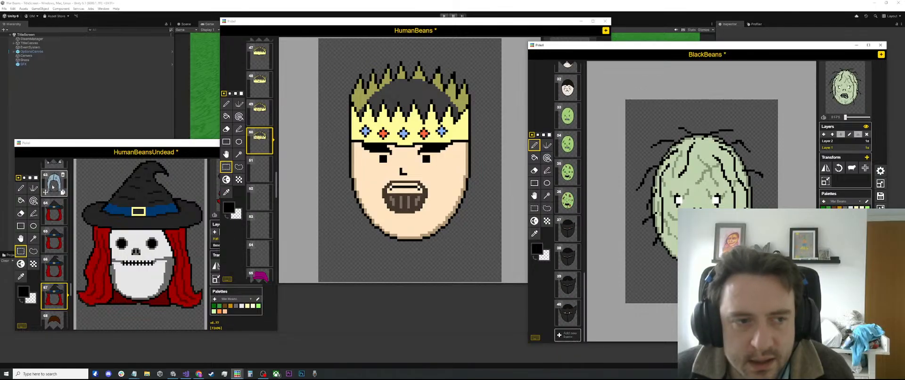
scroll(253, 118, up, 8)
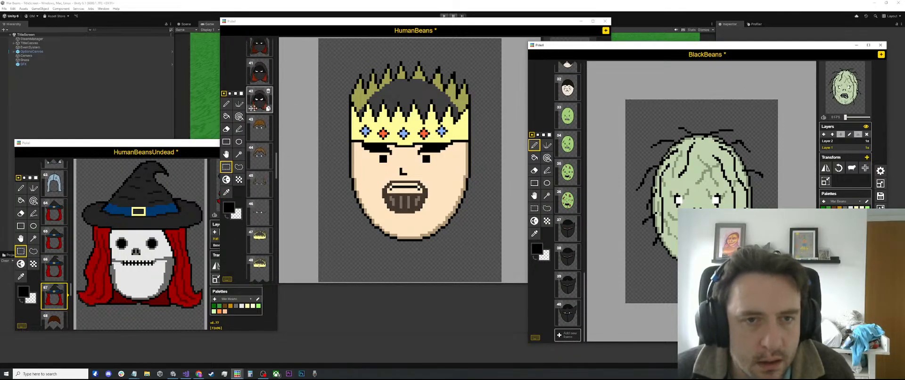
scroll(253, 119, up, 11)
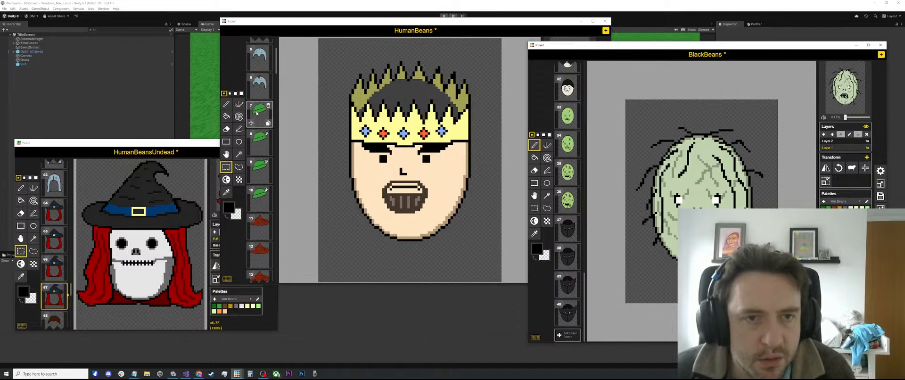
click(257, 110)
click(258, 109)
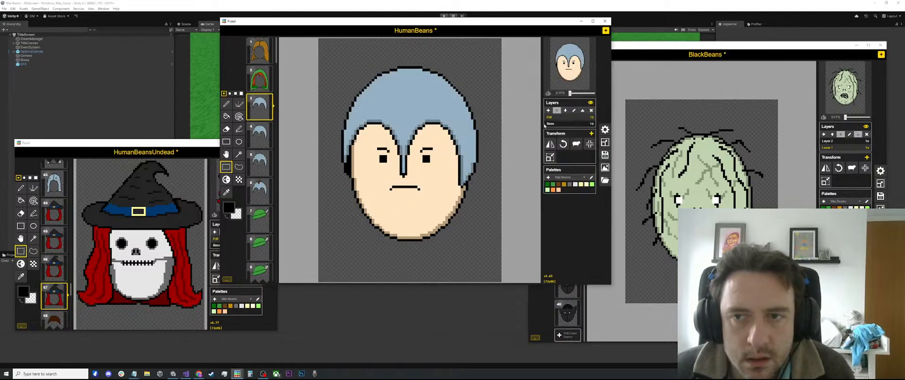
Copy the Base layer face from HumanBeans frame 3 into a new frame 41 in BlackBeans.
click(549, 123)
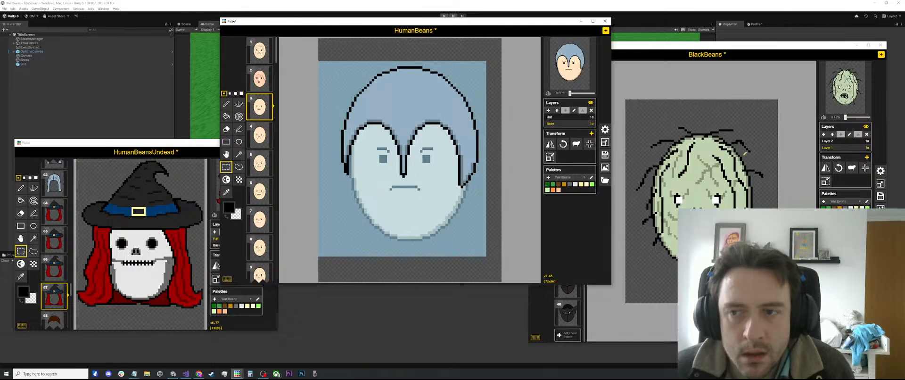
drag(675, 54, 608, 79)
scroll(634, 227, down, 2)
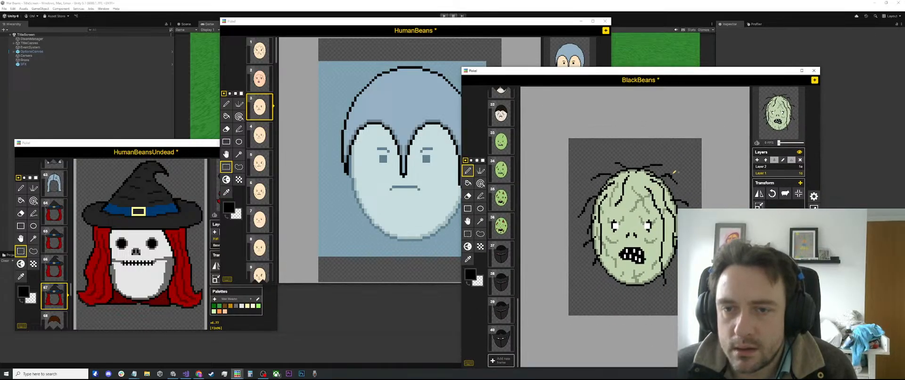
click(500, 360)
key(ctrl+v)
Fill the face in BlackBeans frame 41 with the pale green skin colour sampled from the zombie head in frame 5.
scroll(506, 198, up, 15)
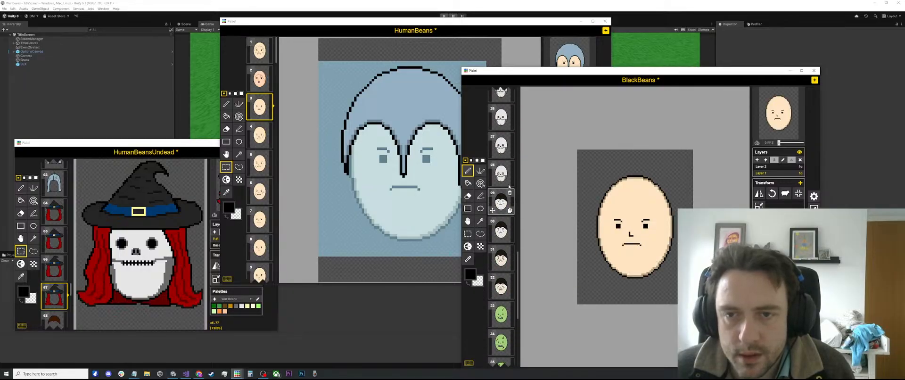
click(501, 195)
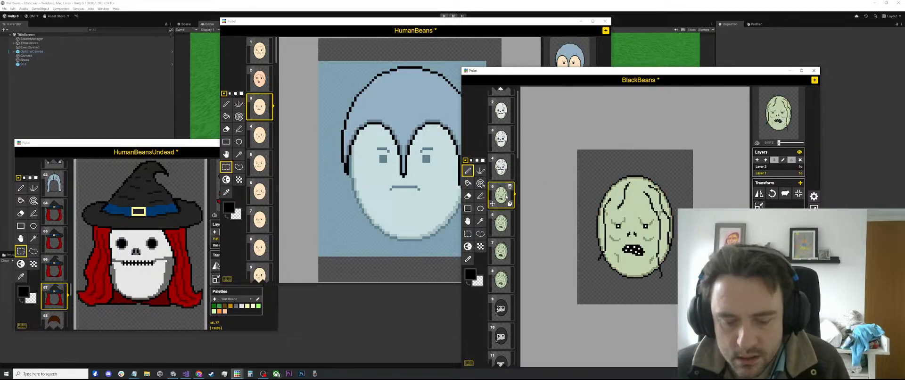
key(o)
click(597, 225)
scroll(488, 300, down, 15)
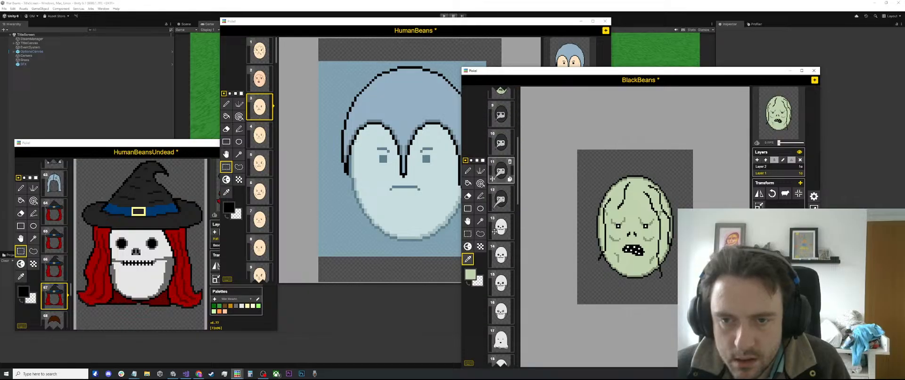
click(501, 338)
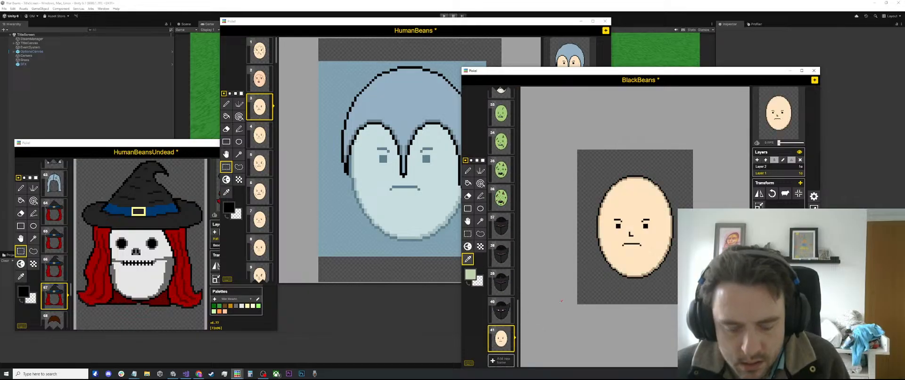
key(b)
click(613, 236)
Recolour the edge shading of the frame 41 face with the darker green sampled from the zombie head in frame 5.
scroll(502, 217, up, 15)
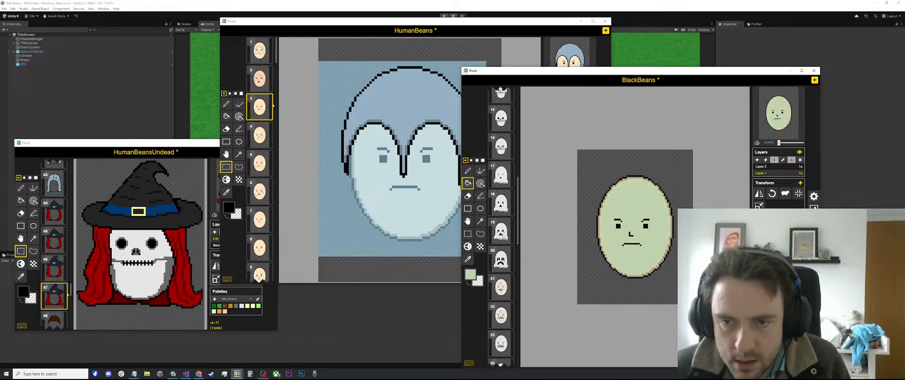
click(502, 218)
key(p)
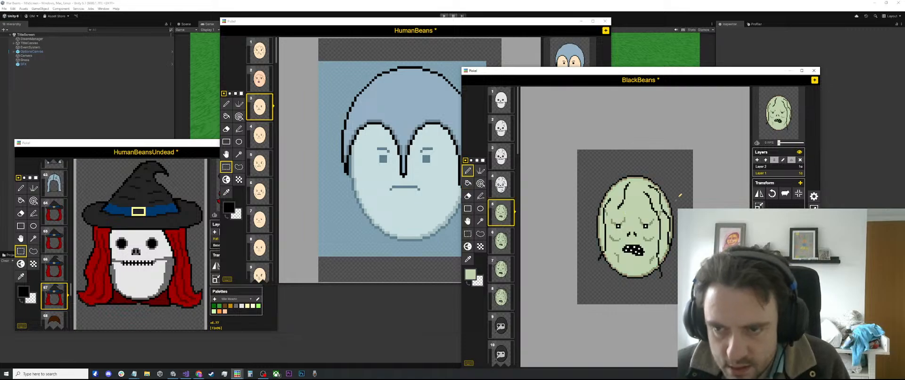
scroll(522, 220, down, 3)
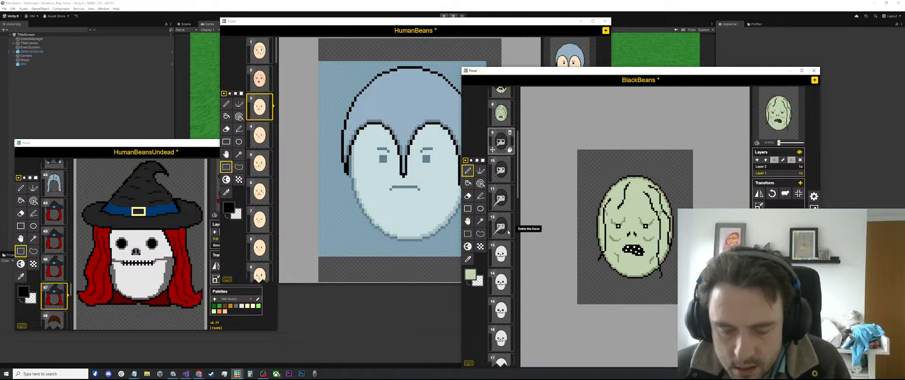
key(o)
click(621, 222)
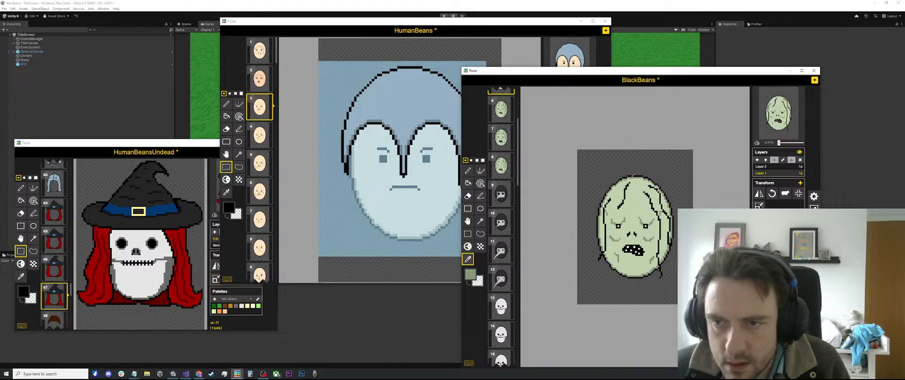
scroll(621, 222, down, 1)
scroll(509, 226, down, 3)
scroll(509, 226, down, 10)
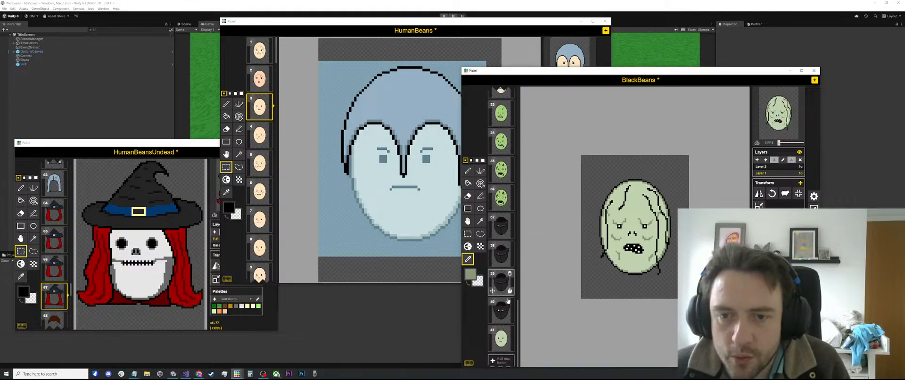
key(a)
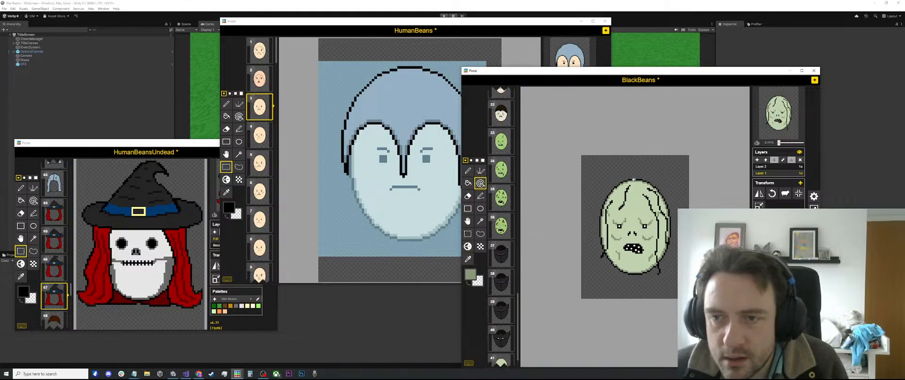
scroll(630, 187, up, 4)
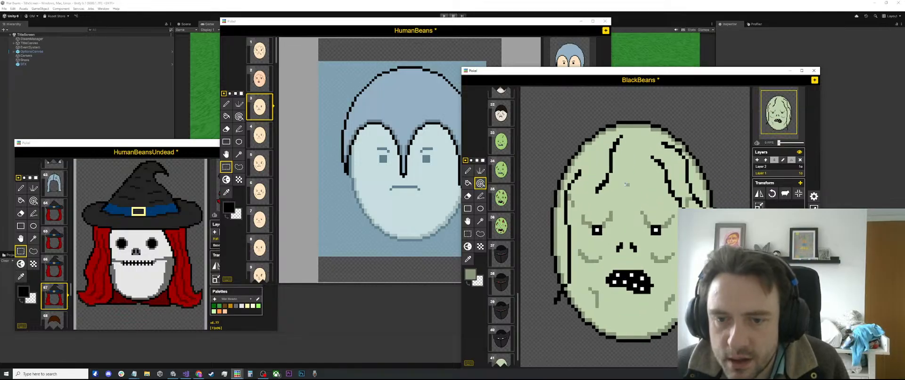
scroll(504, 283, down, 1)
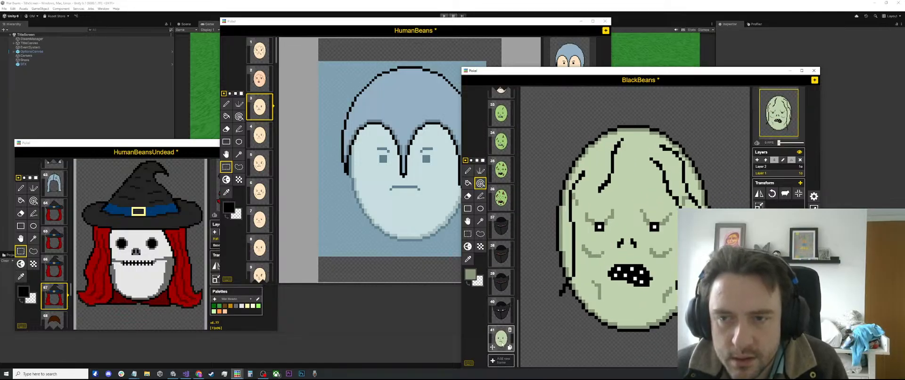
click(501, 339)
click(633, 128)
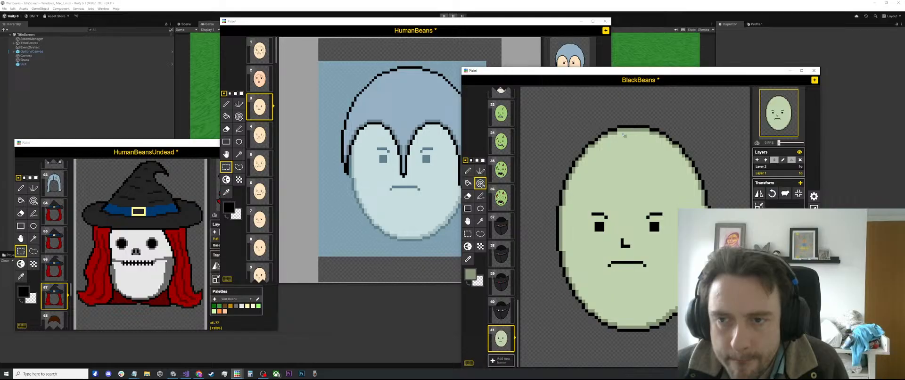
Examine the veined zombie head with stray hairs in frame 8 as a reference for the new head in frame 41.
scroll(645, 216, down, 1)
key(o)
scroll(553, 260, up, 1)
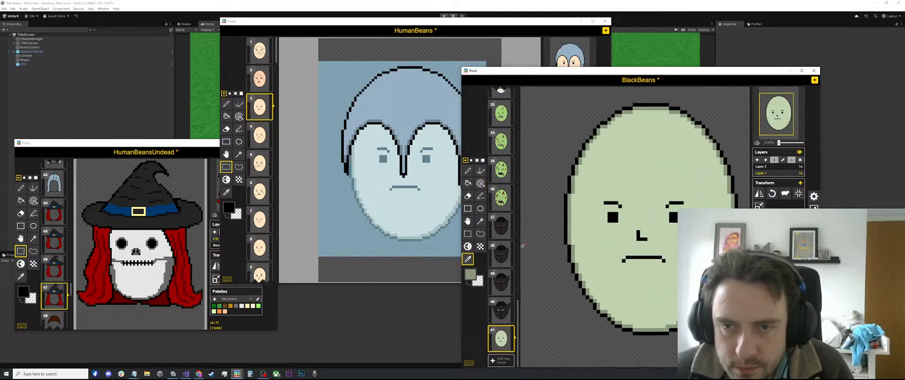
scroll(507, 226, up, 10)
scroll(512, 228, up, 2)
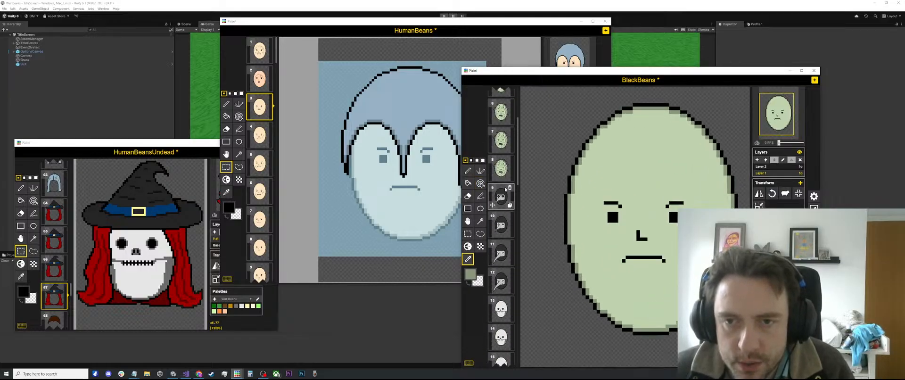
click(501, 198)
scroll(508, 348, down, 10)
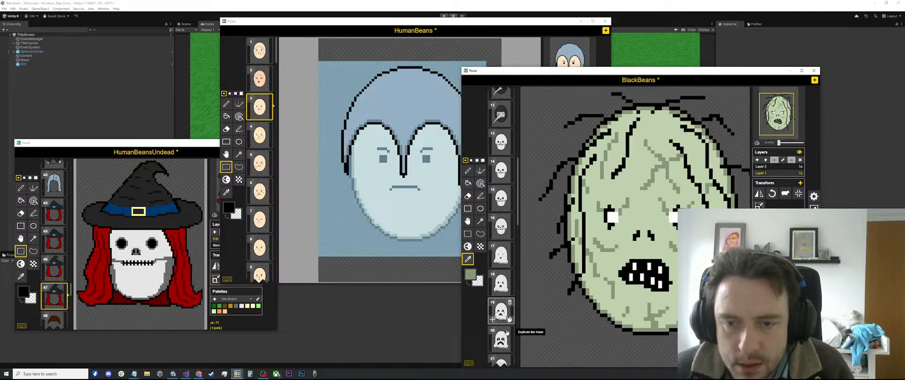
click(501, 339)
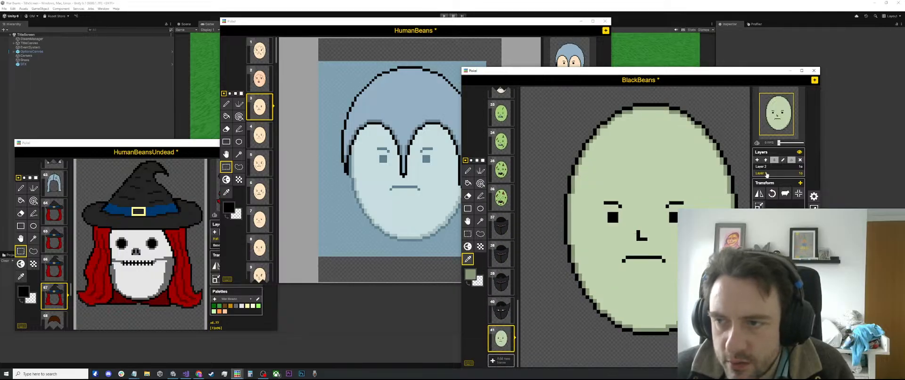
Sample black from the head outline on Layer 1 and ready the Pen tool on Layer 2 of frame 41.
click(764, 167)
scroll(550, 228, down, 3)
key(p)
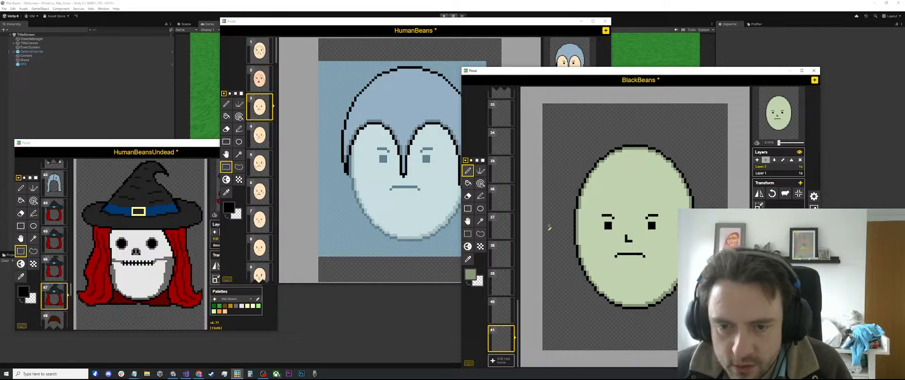
key(o)
click(764, 174)
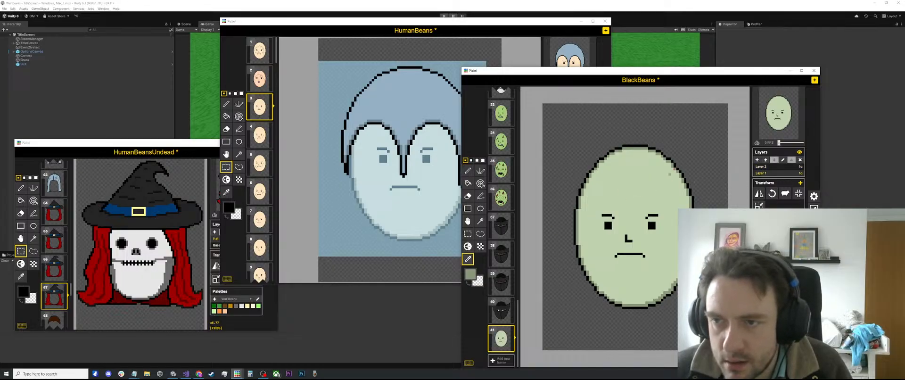
click(677, 161)
click(763, 167)
key(p)
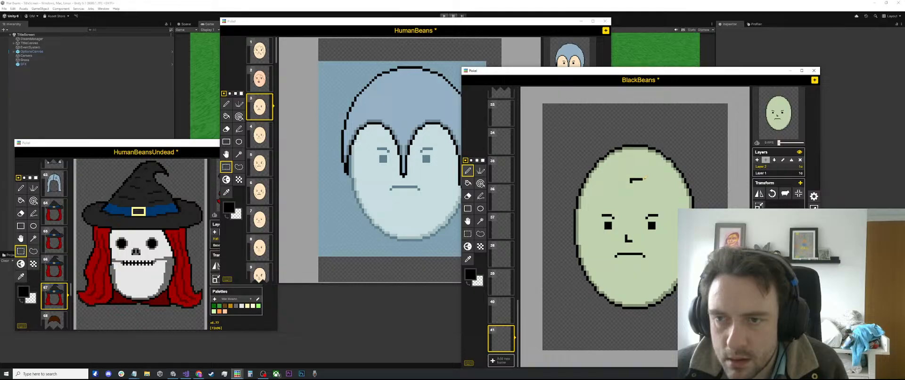
Draw the inner edge of long hair in black on Layer 2, framing the forehead and hanging past the chin on both sides.
mouse_move(645, 178)
mouse_down()
mouse_move(664, 192)
mouse_move(672, 258)
mouse_up()
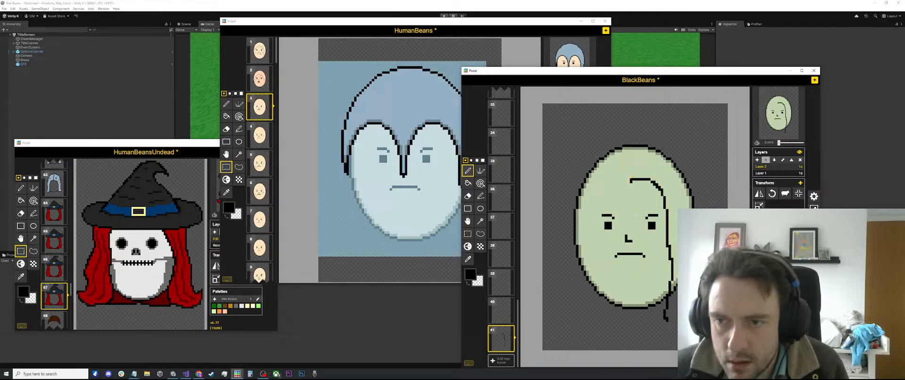
drag(622, 177, 597, 200)
key(ctrl+z)
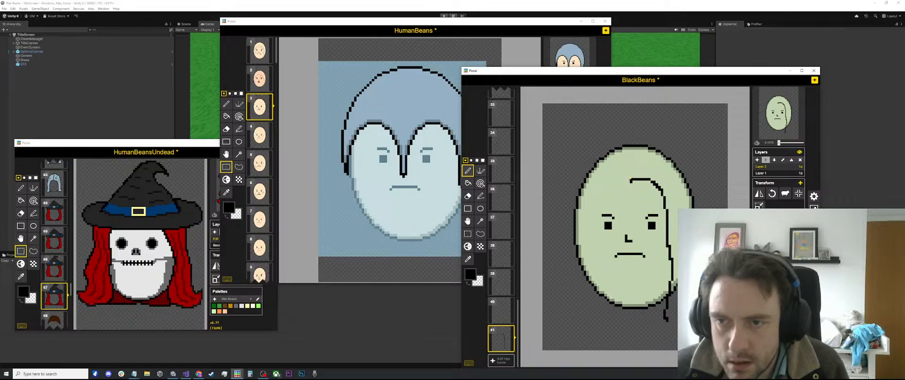
drag(631, 180, 608, 184)
mouse_move(592, 222)
mouse_down()
mouse_move(597, 284)
mouse_move(587, 321)
mouse_up()
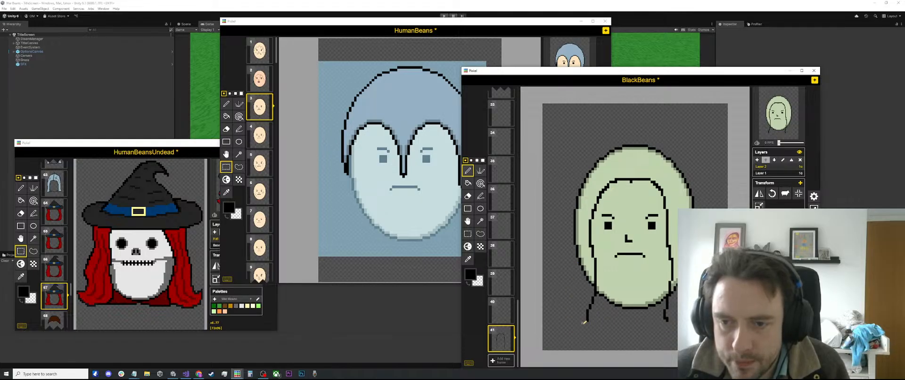
drag(587, 323, 564, 282)
key(ctrl+z)
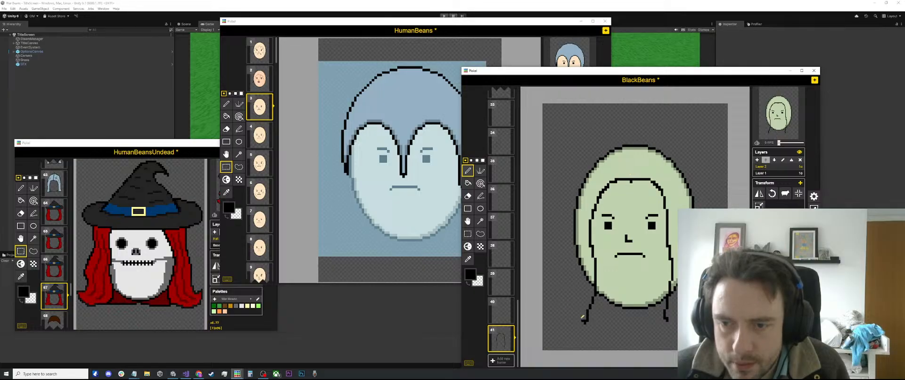
drag(583, 317, 563, 261)
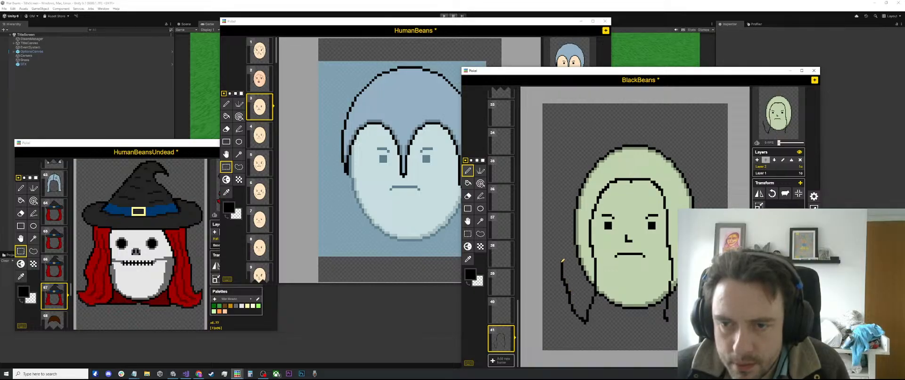
key(ctrl+z)
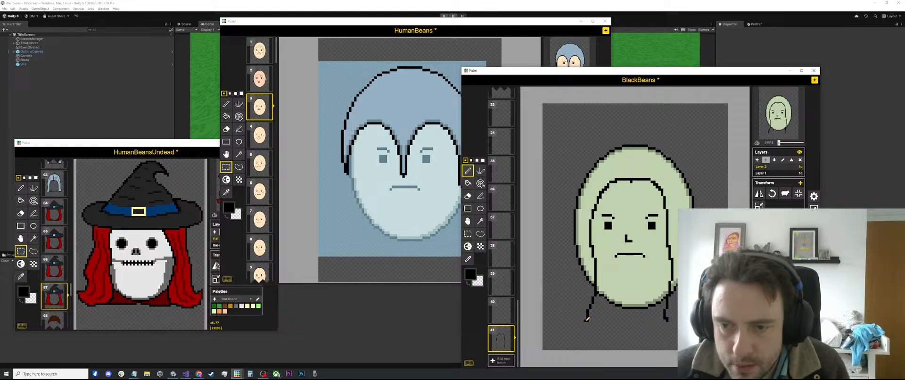
Outline the outer edge of the hair in black on Layer 2, from the lower tips up both sides and over the crown.
drag(587, 320, 571, 281)
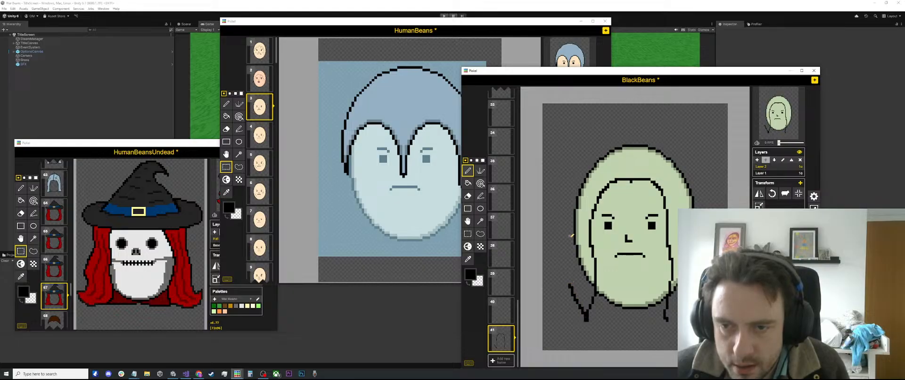
drag(573, 234, 571, 286)
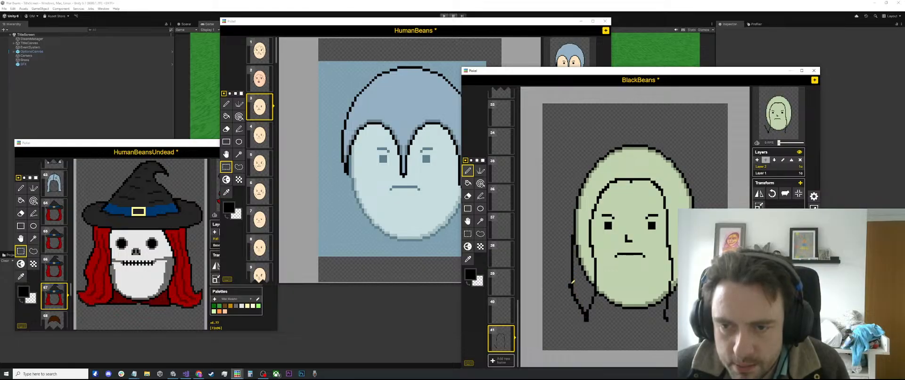
key(e)
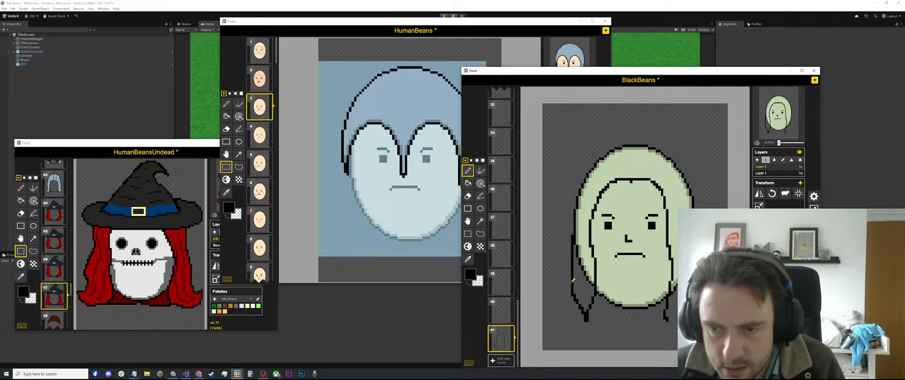
key(p)
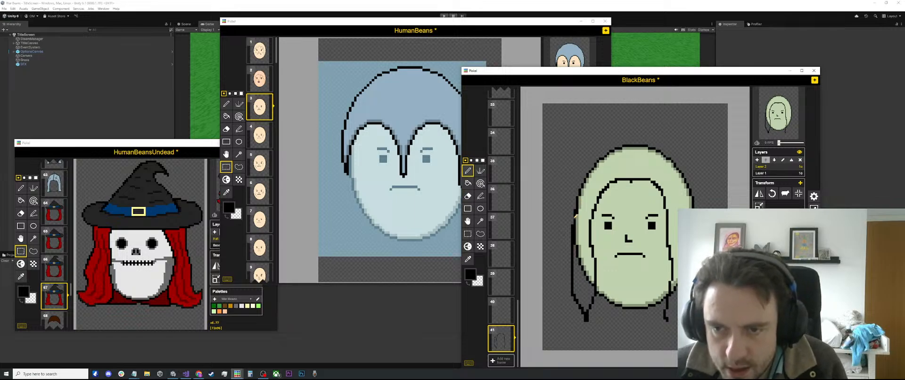
mouse_move(573, 236)
mouse_down()
mouse_move(580, 179)
mouse_move(594, 158)
mouse_move(631, 142)
mouse_up()
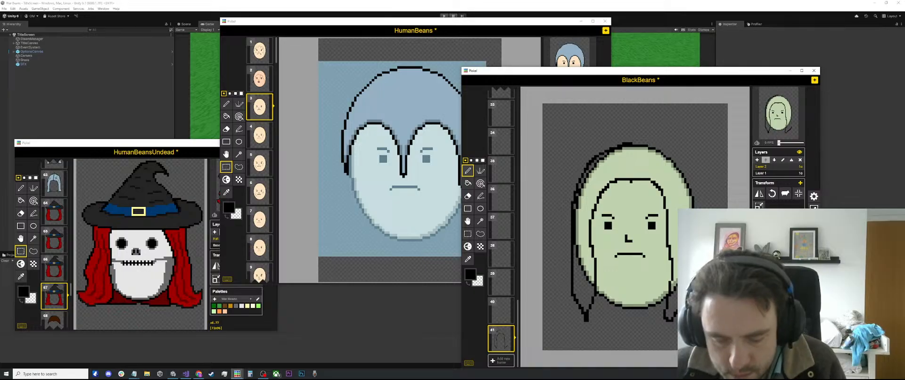
key(l)
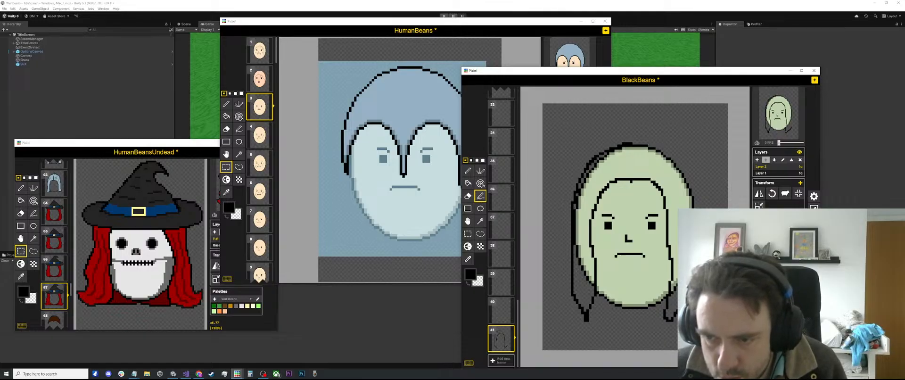
key(p)
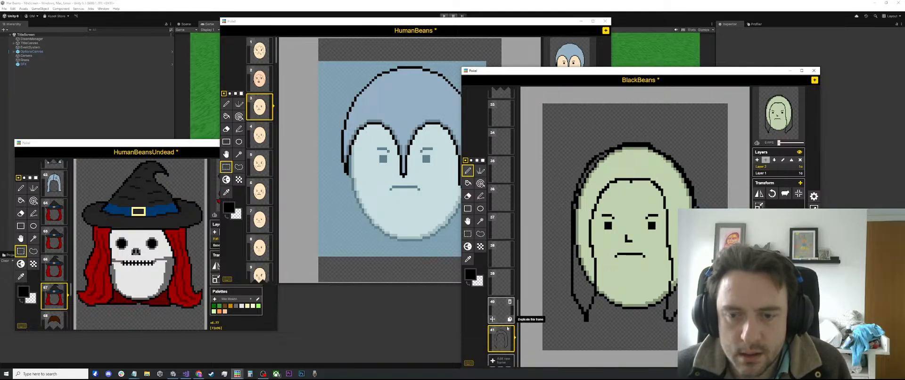
Set the primary drawing colour to a mid grey for the hair.
click(468, 259)
click(470, 273)
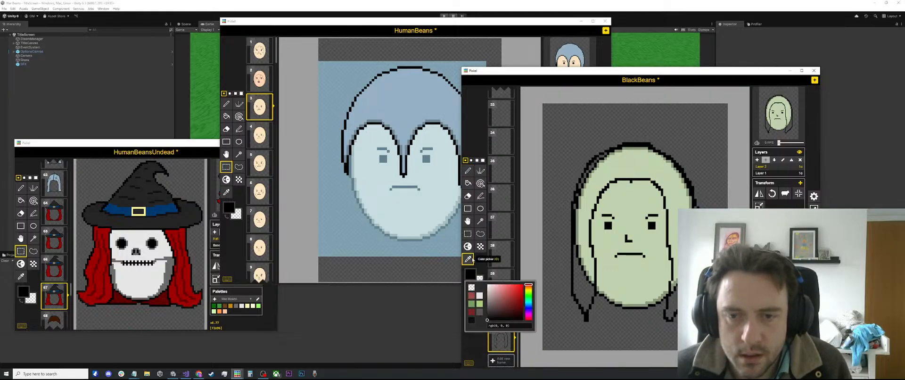
click(470, 273)
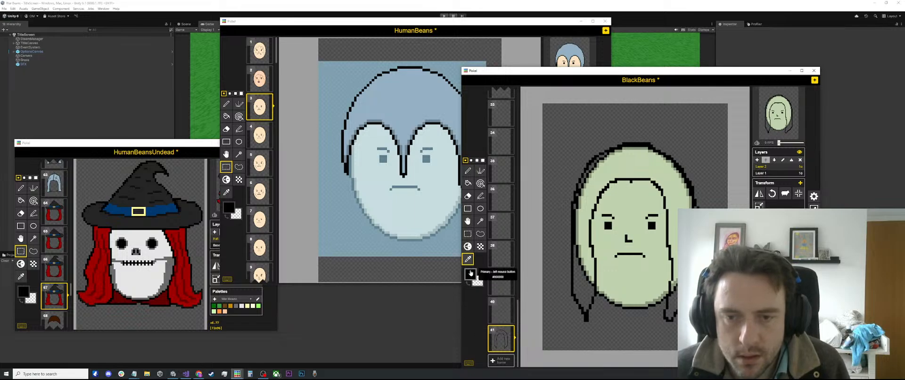
click(471, 273)
drag(508, 296, 478, 301)
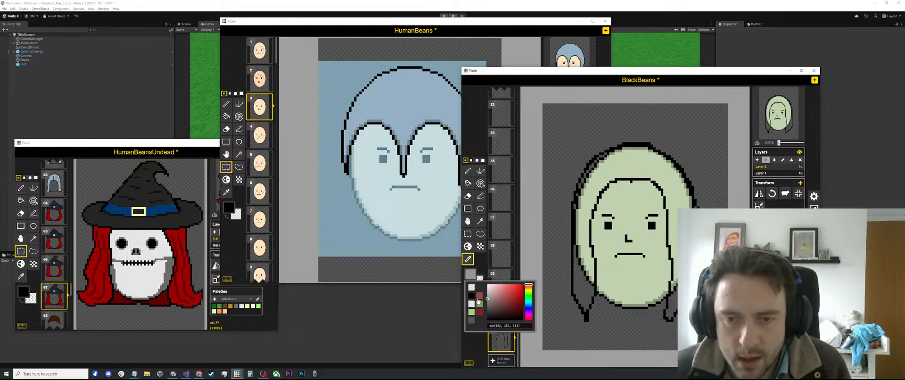
click(481, 183)
click(630, 169)
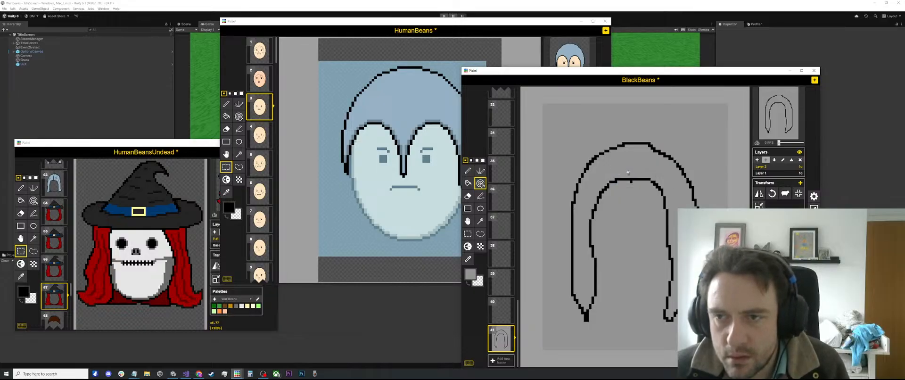
key(ctrl+z)
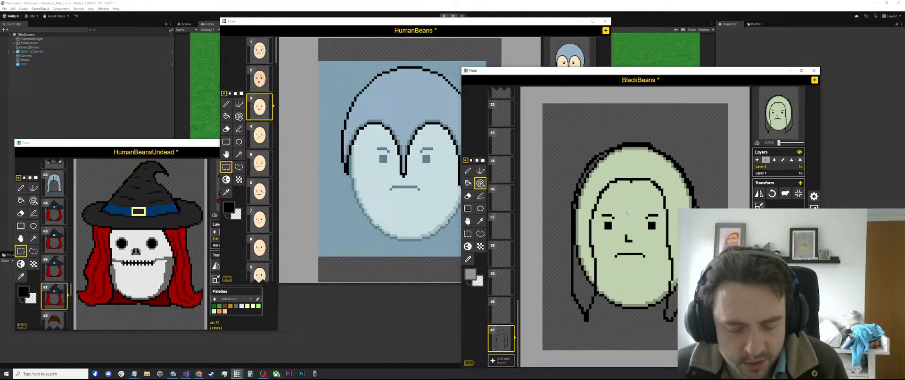
Fill the enclosed hair shape on Layer 2 with the mid grey using the Paint bucket.
key(g)
click(640, 169)
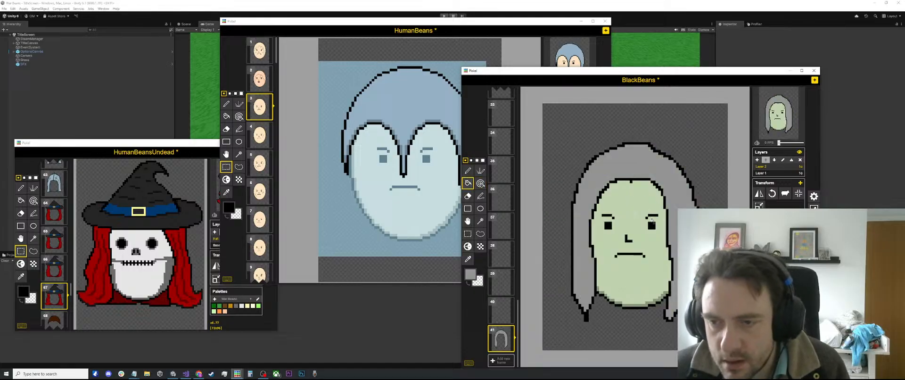
click(467, 171)
scroll(636, 227, up, 2)
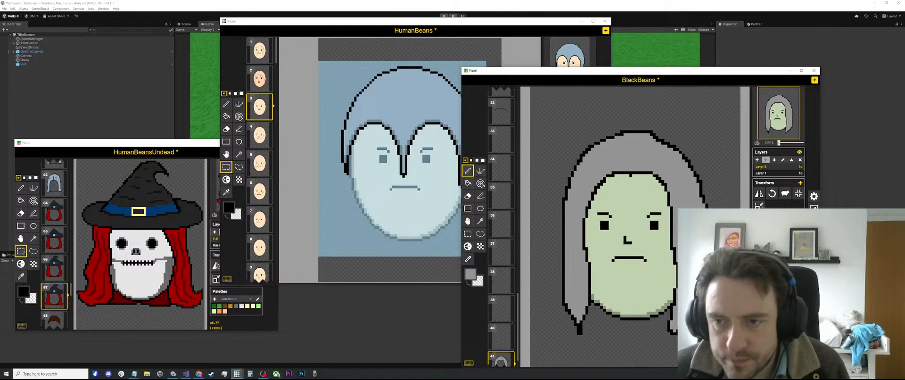
key(o)
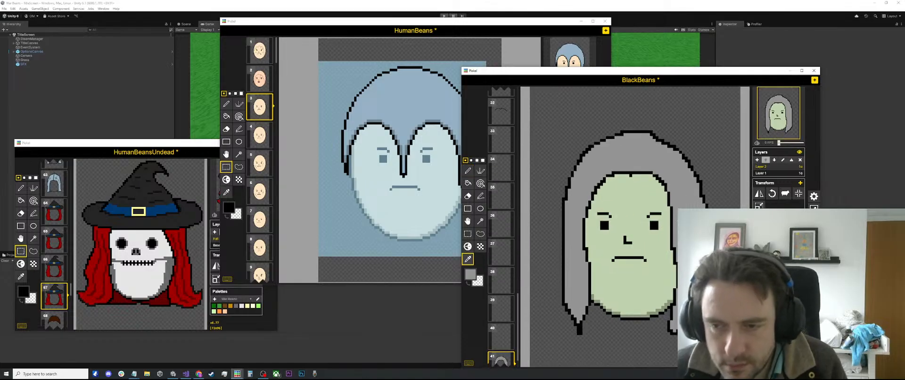
click(674, 219)
key(p)
drag(677, 187, 681, 208)
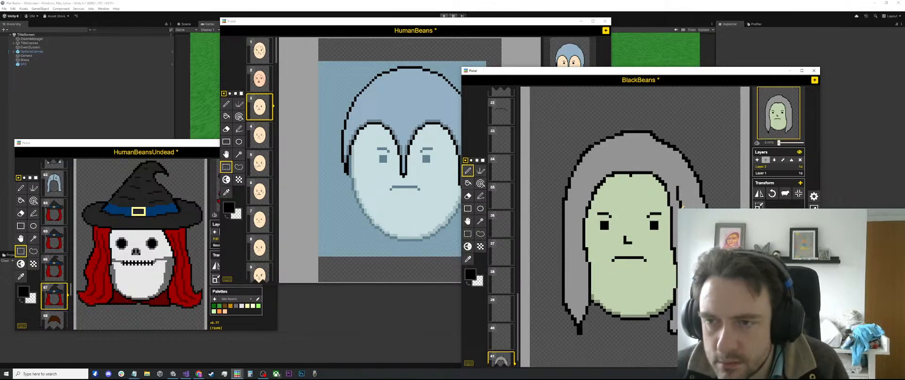
key(ctrl+z)
scroll(575, 251, down, 2)
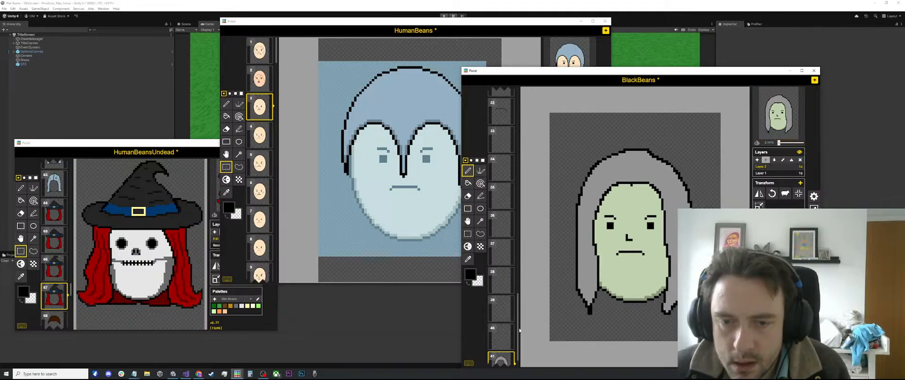
Shade the hair's inner edge with dark grey, rgb(71, 71, 71), along both sides of the face and across the forehead.
key(o)
click(567, 258)
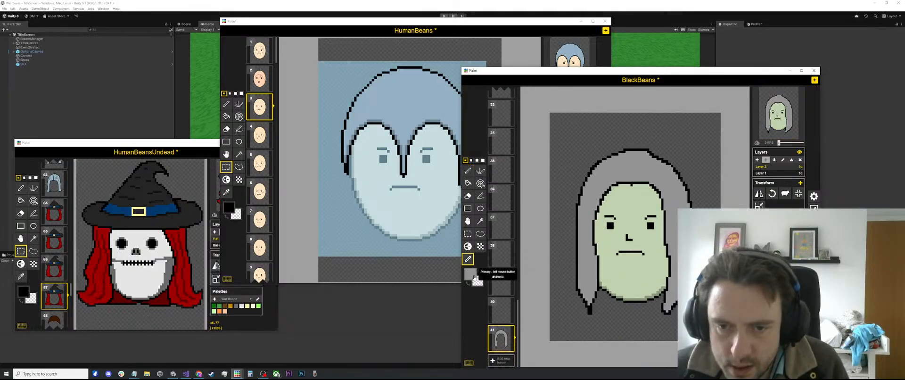
click(470, 274)
click(487, 310)
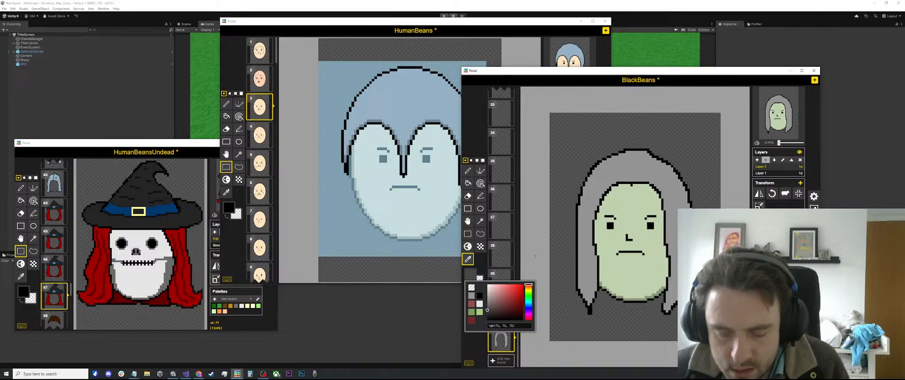
key(p)
mouse_move(611, 181)
mouse_down()
mouse_move(586, 225)
mouse_move(587, 286)
mouse_move(600, 195)
mouse_move(616, 177)
mouse_move(664, 181)
mouse_up()
key(ctrl+z)
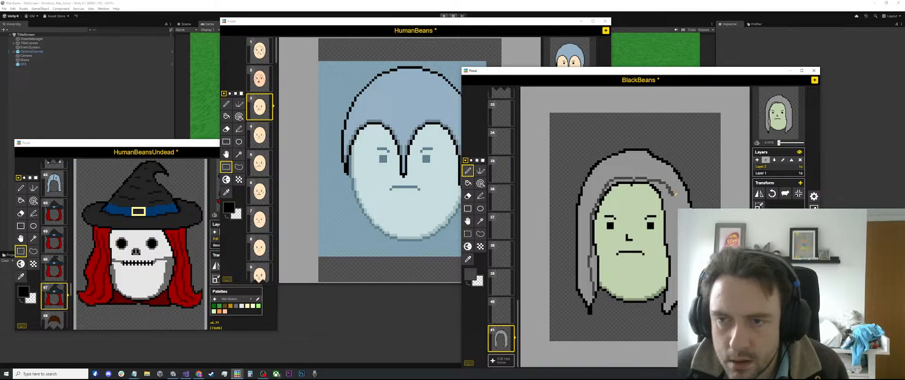
key(ctrl+z)
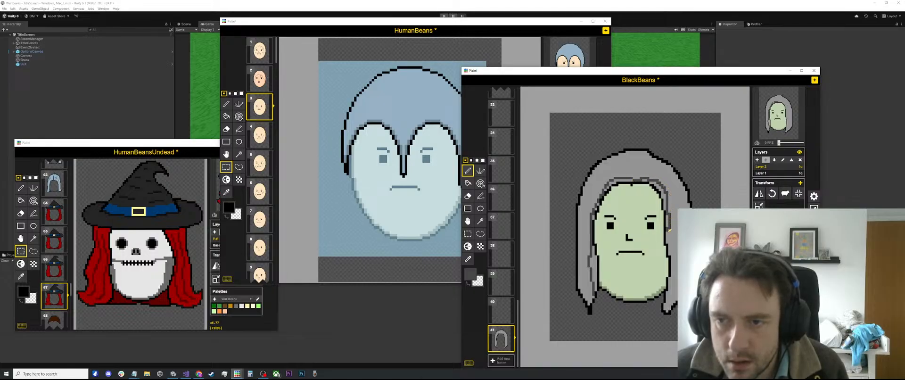
drag(671, 296, 668, 307)
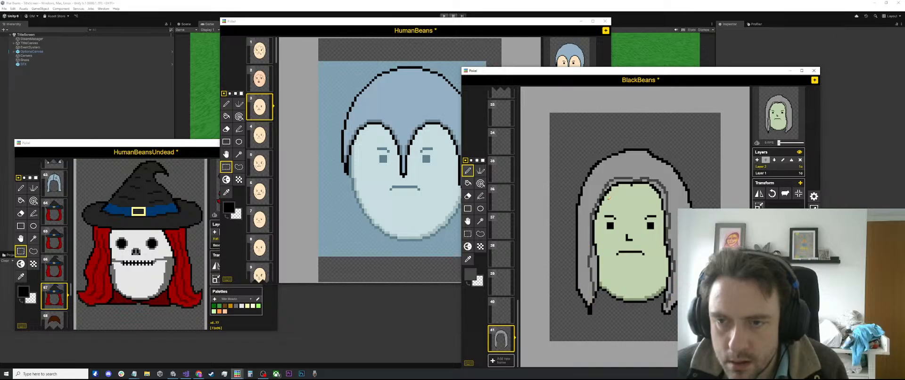
Draw curved dark grey strand lines from the crown down the left side of the hair.
mouse_move(635, 171)
mouse_down()
mouse_move(607, 178)
mouse_move(588, 213)
mouse_move(588, 289)
mouse_up()
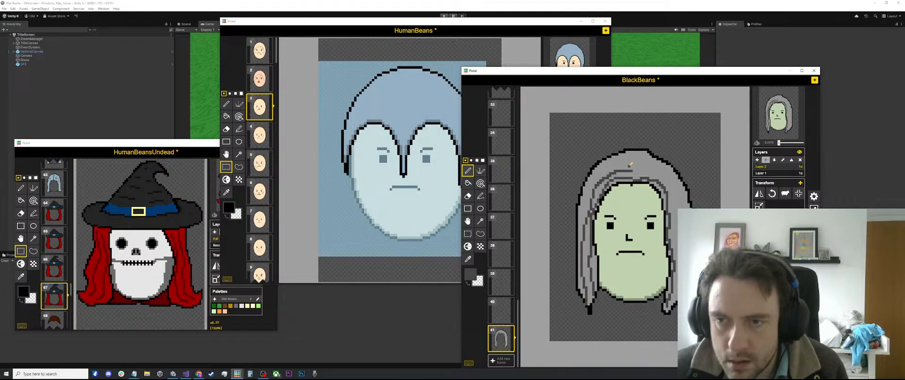
mouse_move(630, 166)
mouse_down()
mouse_move(595, 179)
mouse_move(578, 225)
mouse_up()
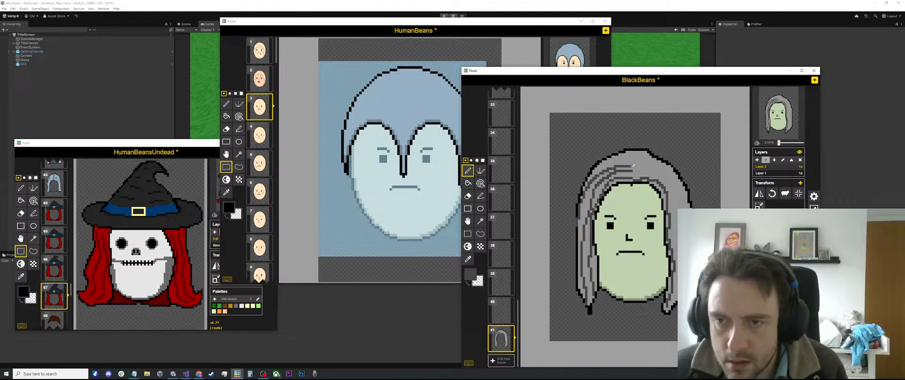
key(ctrl+z)
mouse_move(631, 166)
mouse_down()
mouse_move(593, 183)
mouse_move(579, 237)
mouse_up()
key(ctrl+z)
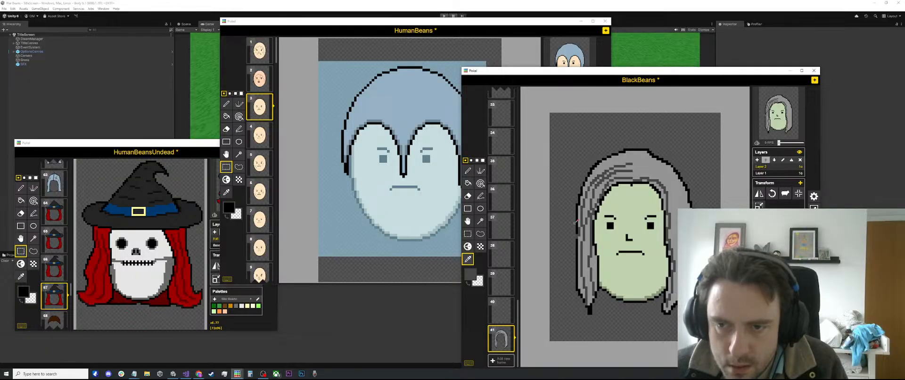
click(579, 237)
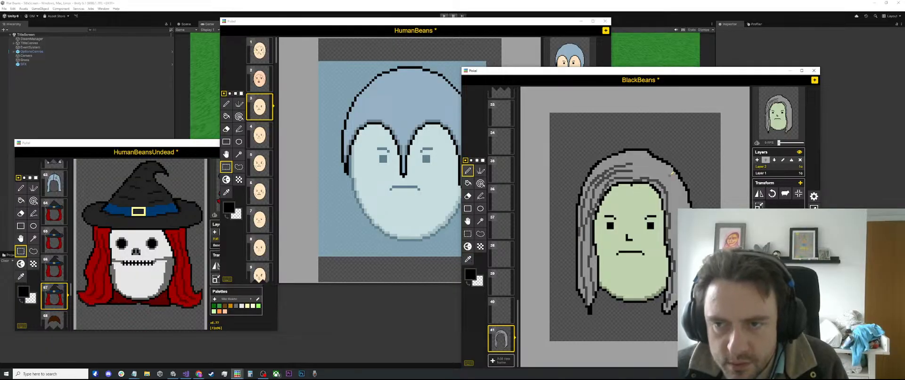
Sample the dark grey and draw matching strand lines down the right side of the hair and over the crown.
key(o)
scroll(645, 168, up, 3)
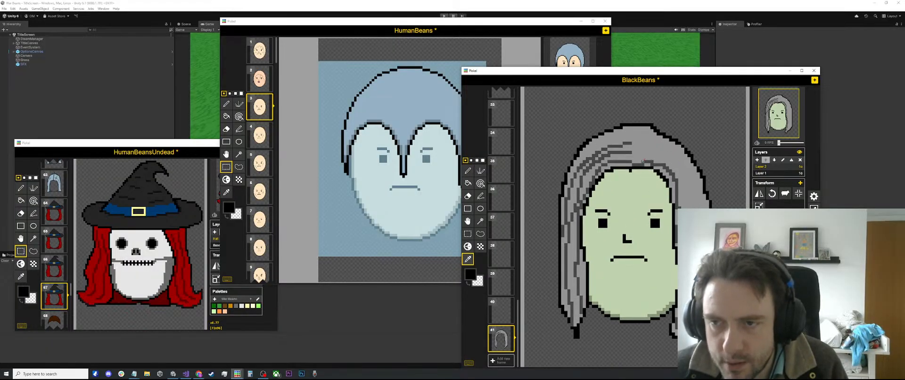
click(644, 160)
mouse_move(639, 152)
mouse_down()
mouse_move(670, 160)
mouse_move(685, 208)
mouse_up()
mouse_move(638, 138)
mouse_down()
mouse_move(675, 158)
mouse_move(697, 210)
mouse_up()
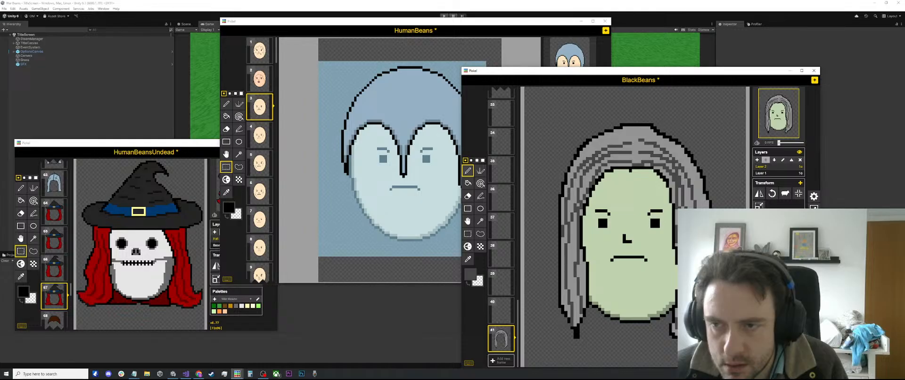
mouse_move(644, 133)
mouse_down()
mouse_move(683, 160)
mouse_move(701, 208)
mouse_up()
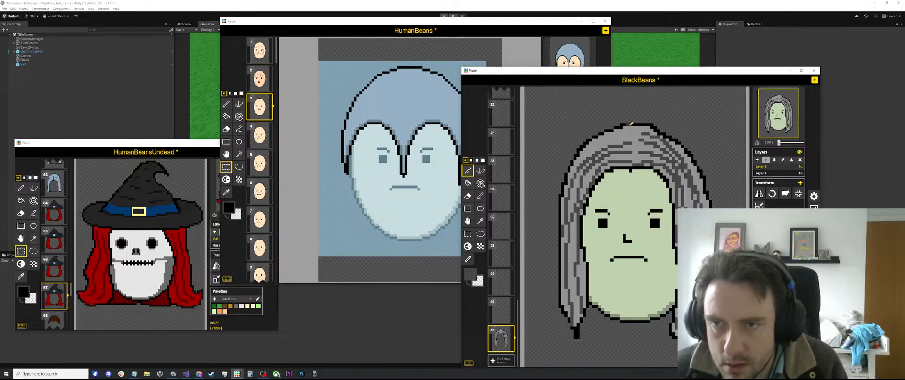
drag(634, 133, 584, 149)
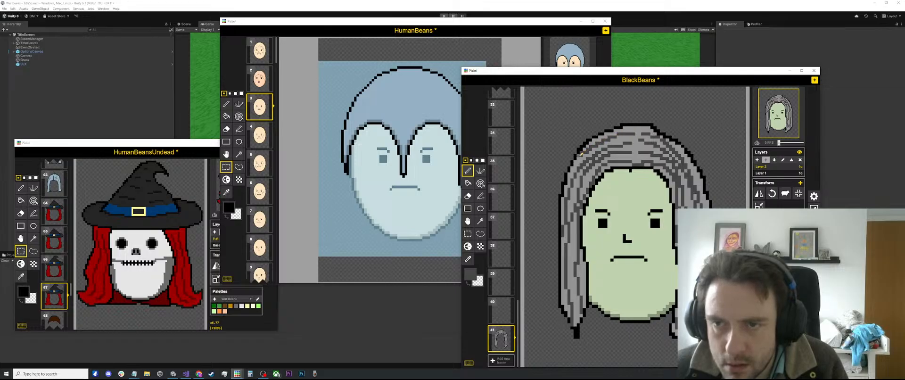
scroll(624, 169, down, 2)
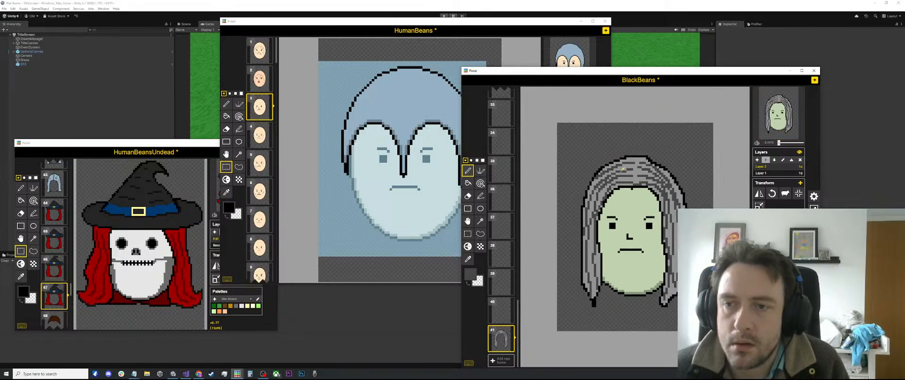
Sample white from the masked head's eyes in frame 40 and paint white pupils in both eyes on Layer 1 of frame 41.
scroll(624, 169, up, 2)
key(o)
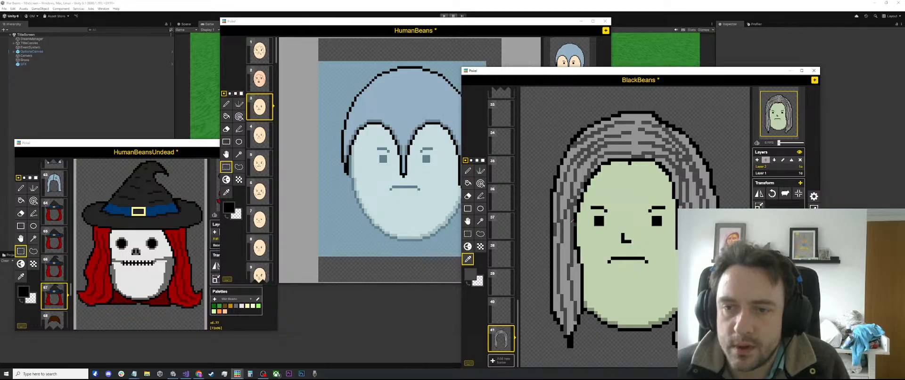
click(501, 310)
click(761, 173)
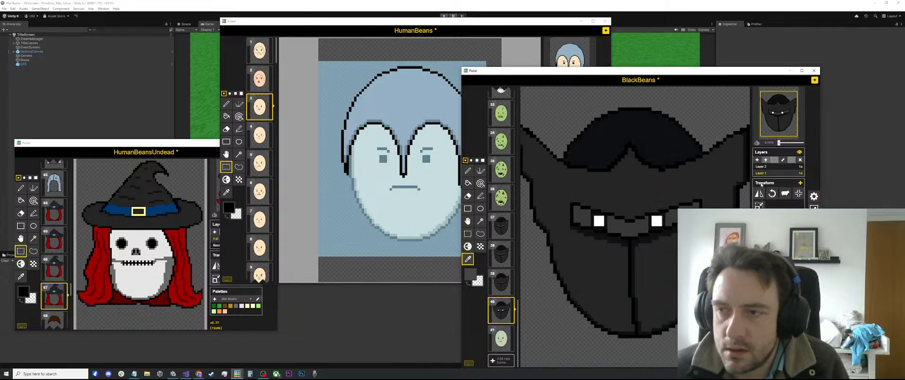
click(660, 219)
click(501, 338)
key(p)
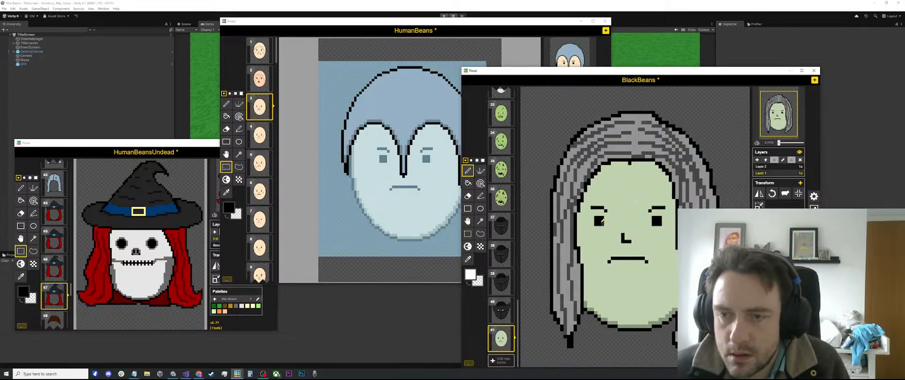
click(599, 221)
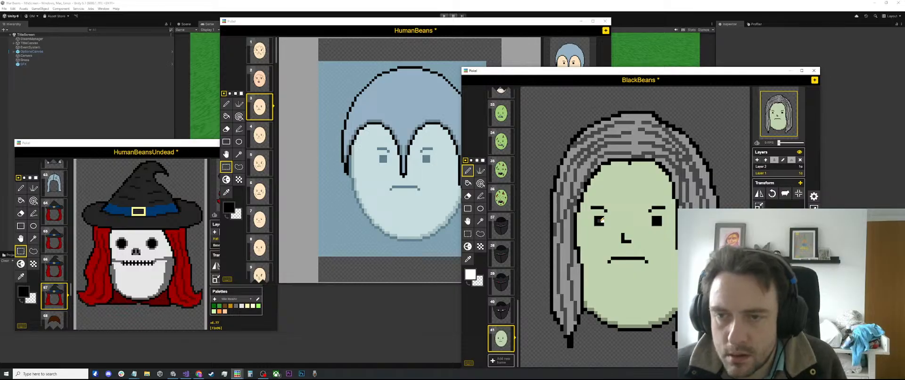
click(657, 220)
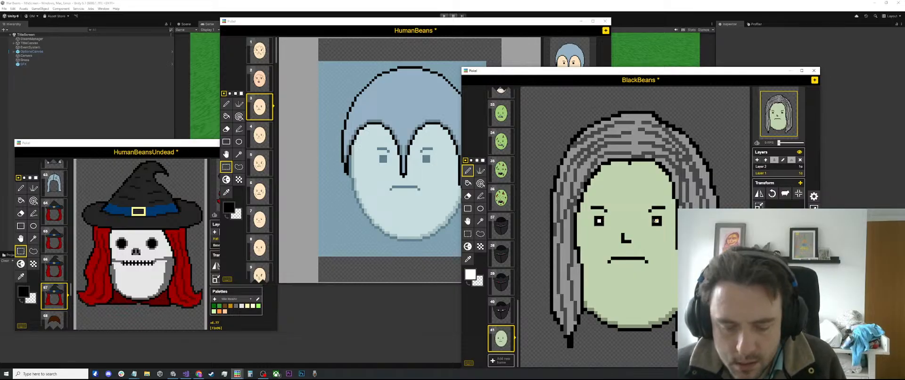
Examine the eyes of the veined zombie heads in frames 7 and 8 as a reference for the new face.
key(o)
scroll(548, 196, up, 3)
scroll(510, 209, up, 1)
scroll(509, 209, up, 15)
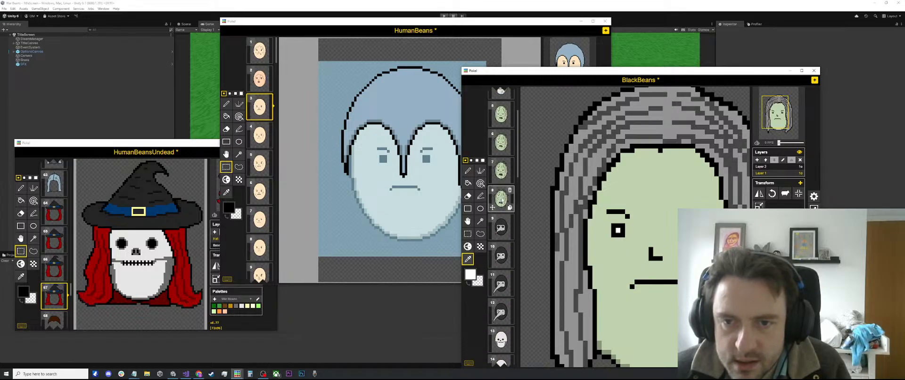
click(503, 170)
scroll(507, 217, down, 9)
scroll(506, 217, up, 8)
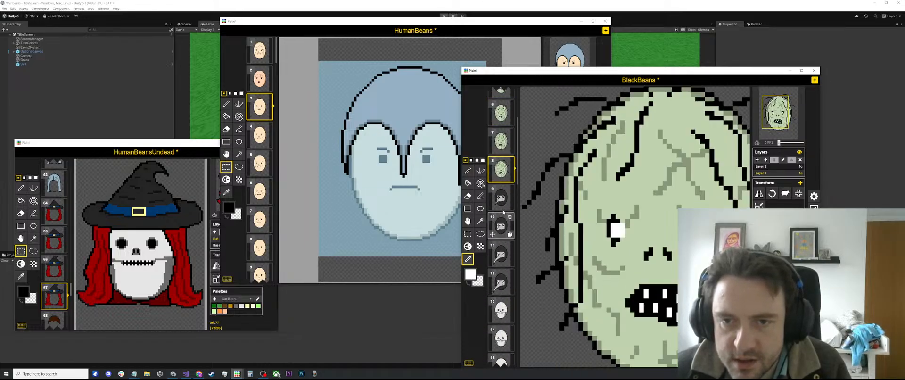
click(502, 147)
scroll(502, 179, down, 2)
scroll(502, 213, down, 12)
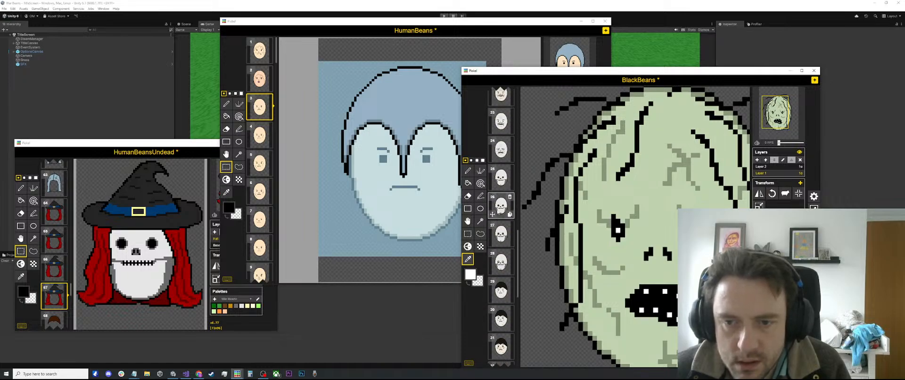
scroll(500, 347, down, 1)
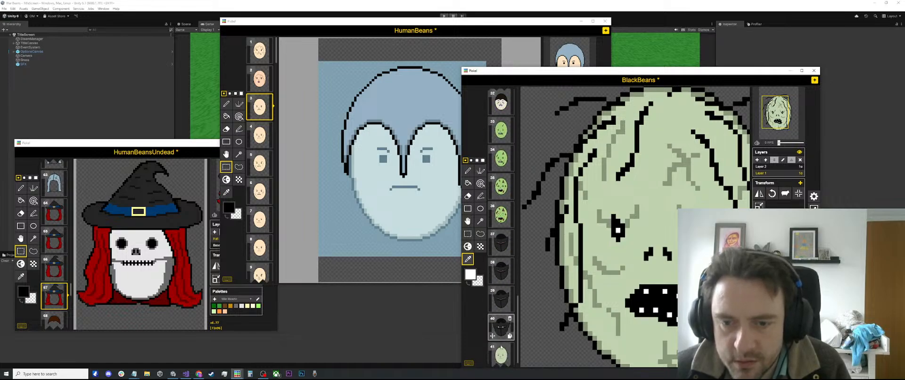
Sample black on frame 41 and thicken the dark outlines around both white-pupilled eyes to match the zombie heads.
click(501, 339)
alt+click(613, 226)
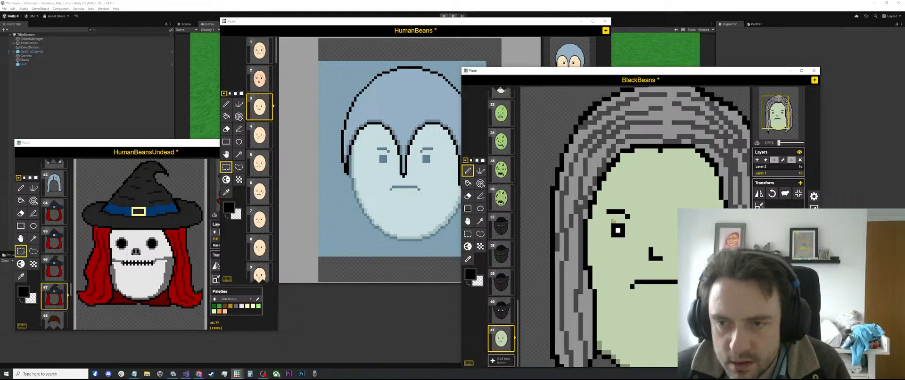
mouse_move(614, 229)
mouse_down()
mouse_move(614, 245)
mouse_move(608, 231)
mouse_up()
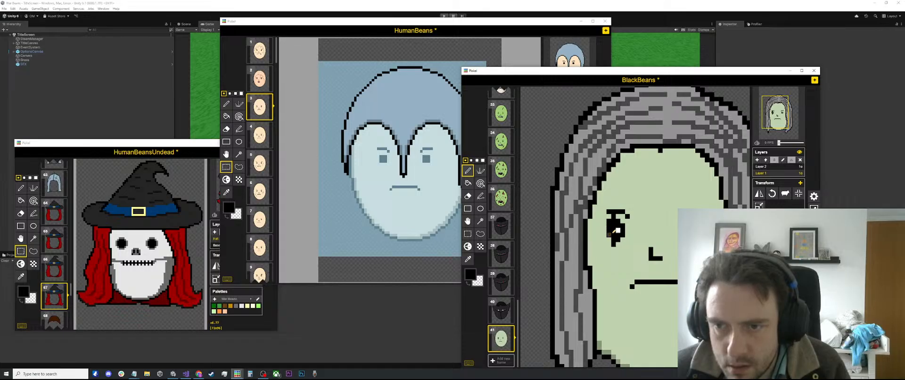
click(608, 238)
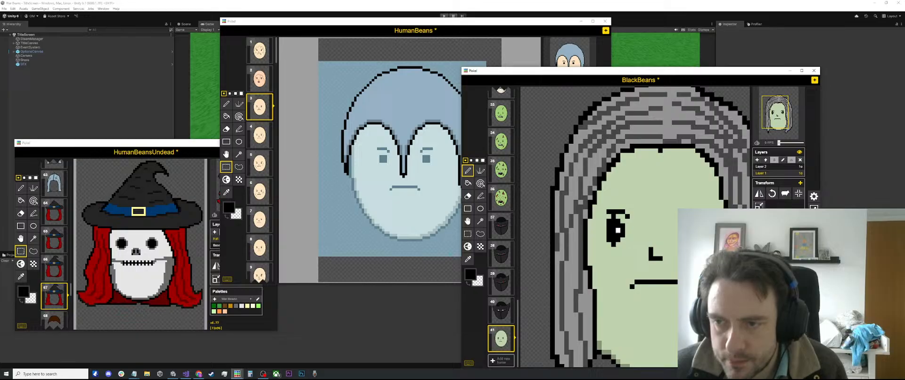
scroll(627, 225, down, 3)
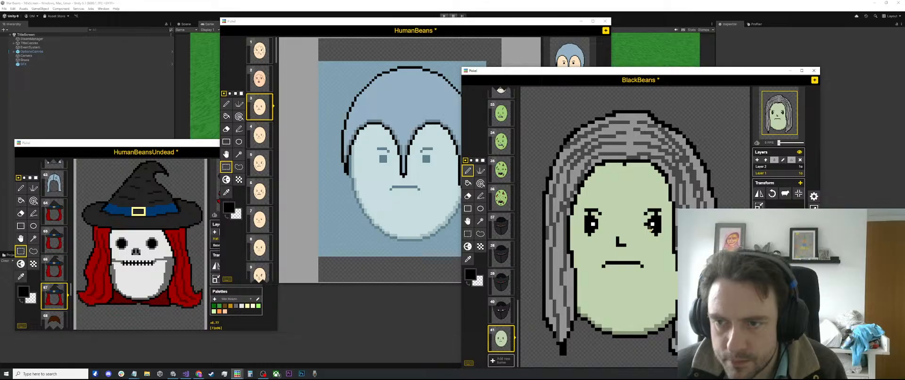
scroll(639, 220, up, 1)
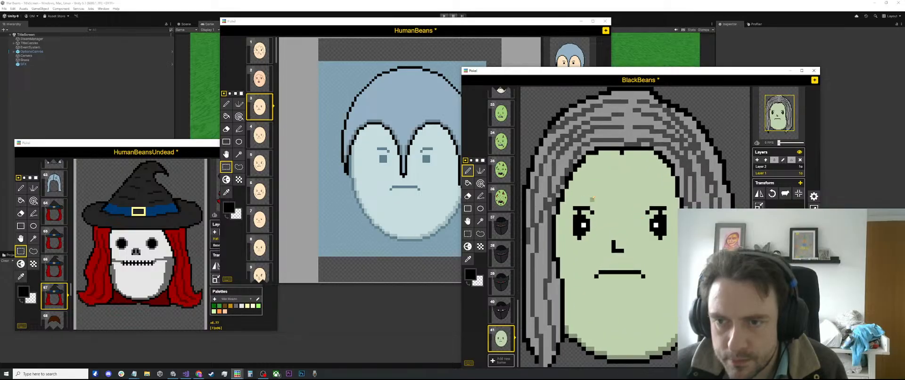
Undo the last several black strokes around both eyes.
key(ctrl+z)
key(ctrl+z)
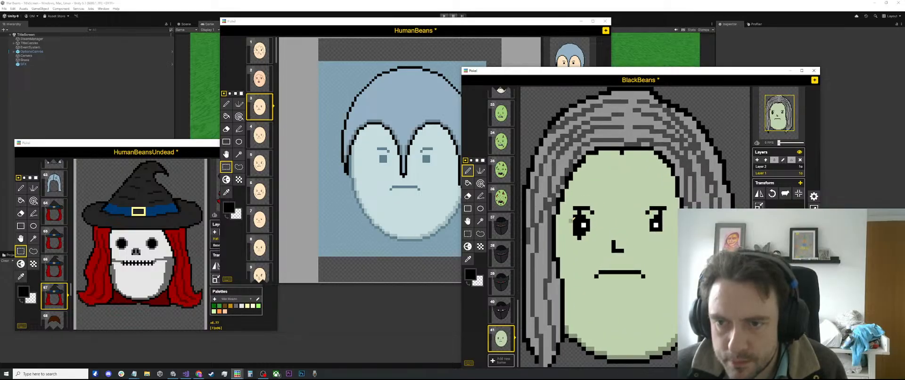
key(ctrl+z)
key(ctrl+z)
key(ctrl+z)
key(ctrl+z)
key(ctrl+z)
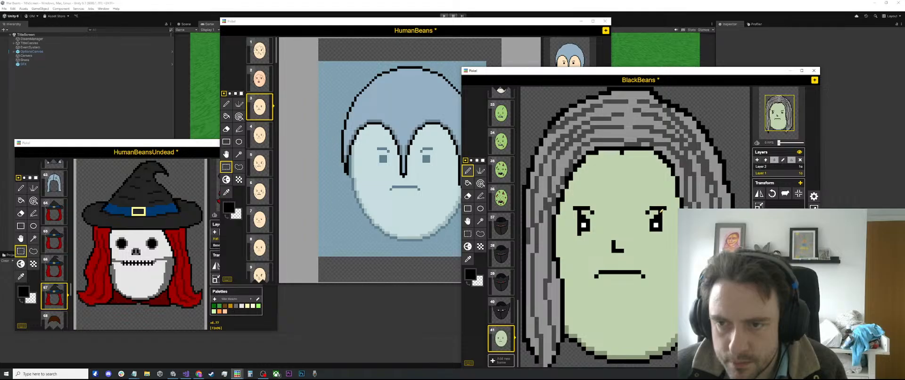
Sample the pale green skin colour and paint over the black eyebrow lines above both eyes.
scroll(589, 231, up, 1)
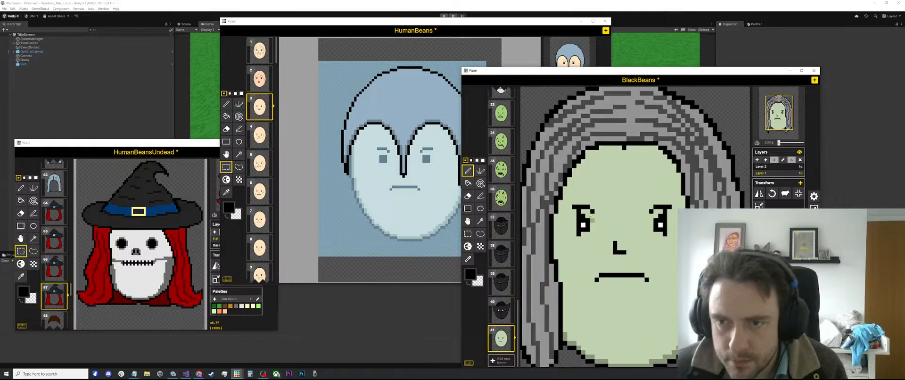
key(o)
click(588, 212)
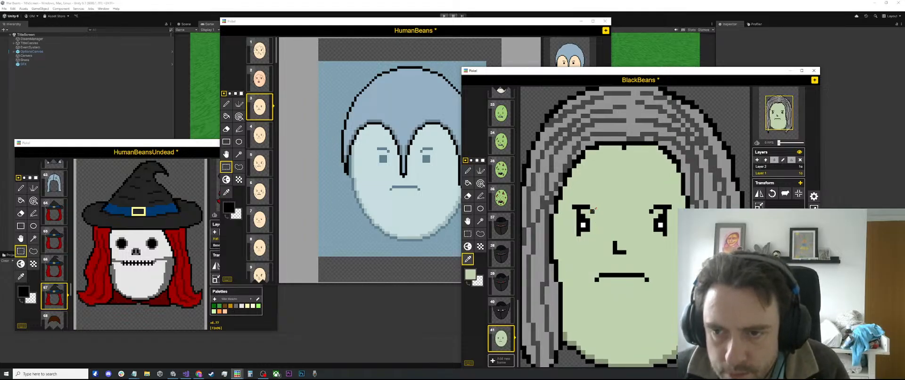
key(p)
drag(592, 212, 576, 206)
drag(648, 210, 671, 206)
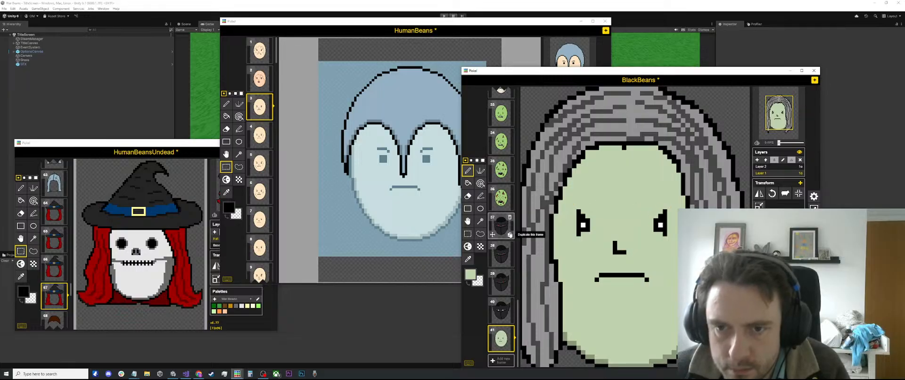
Paint over the old nose with skin green and replace it with the nostrils copied from the zombie head in frame 7.
drag(619, 239, 628, 249)
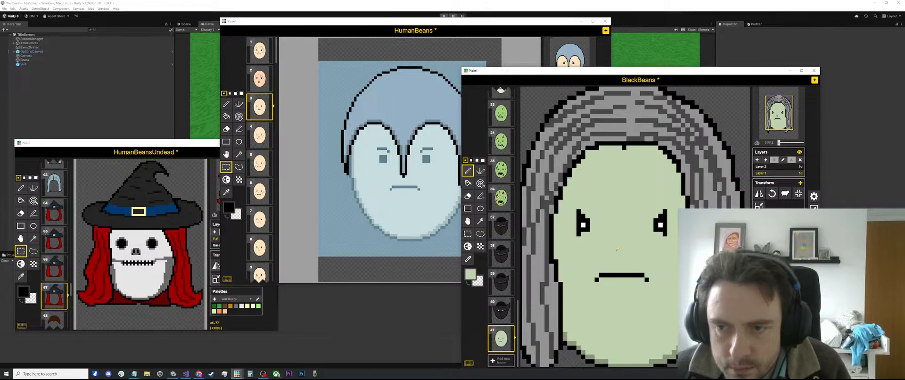
scroll(501, 198, up, 10)
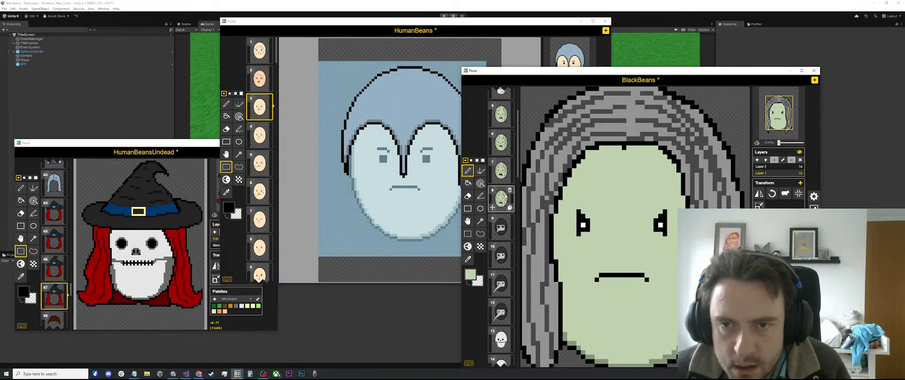
click(501, 170)
key(s)
drag(639, 233, 605, 253)
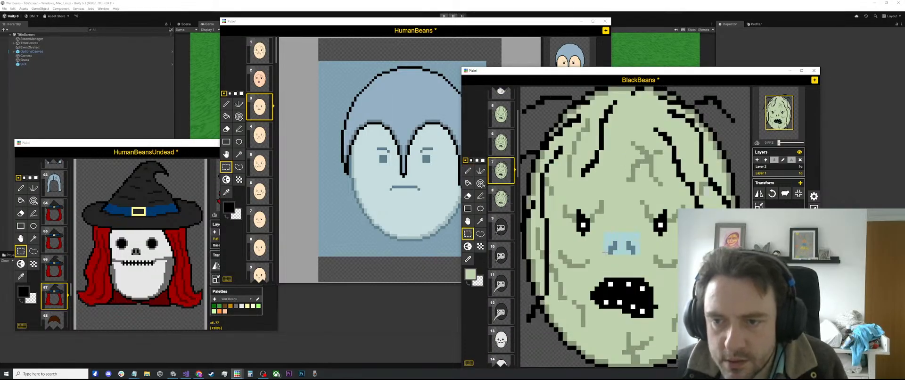
scroll(502, 236, down, 10)
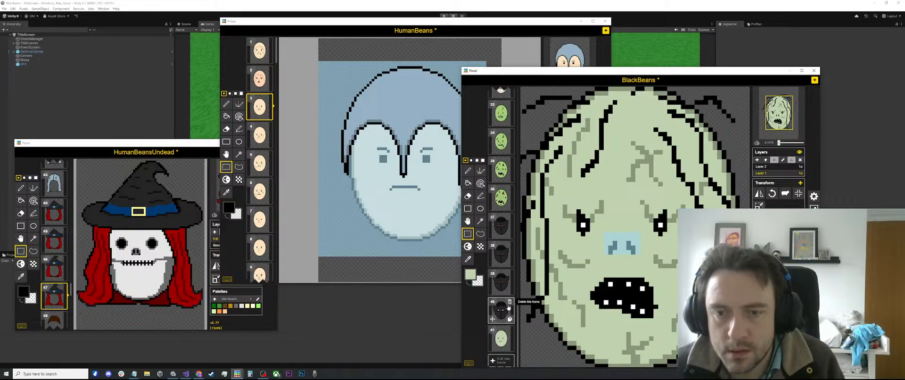
click(501, 338)
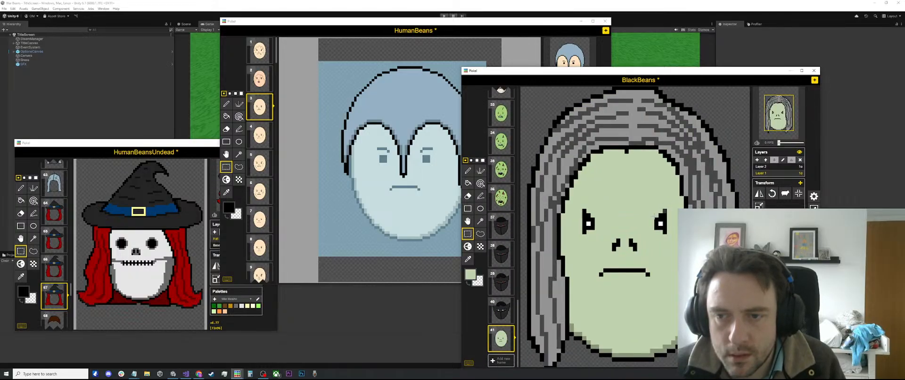
Check the mouths in frames 7 and 6, and draw a black downturned open mouth outline below the existing mouth line in frame 41.
scroll(655, 215, down, 1)
scroll(501, 236, up, 2)
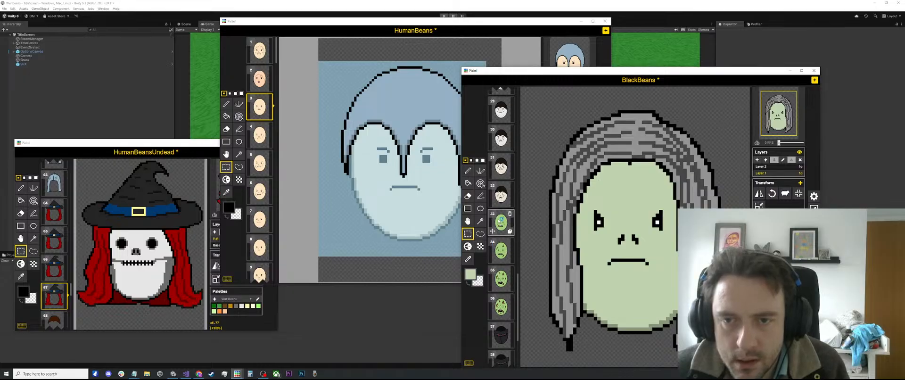
scroll(501, 221, up, 9)
click(501, 143)
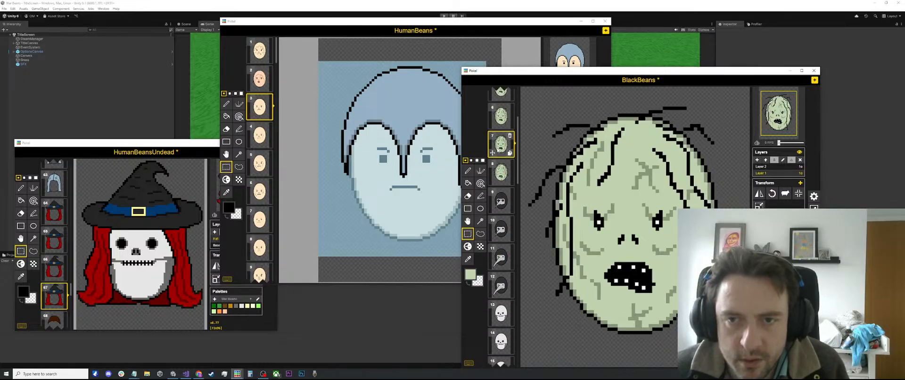
click(502, 115)
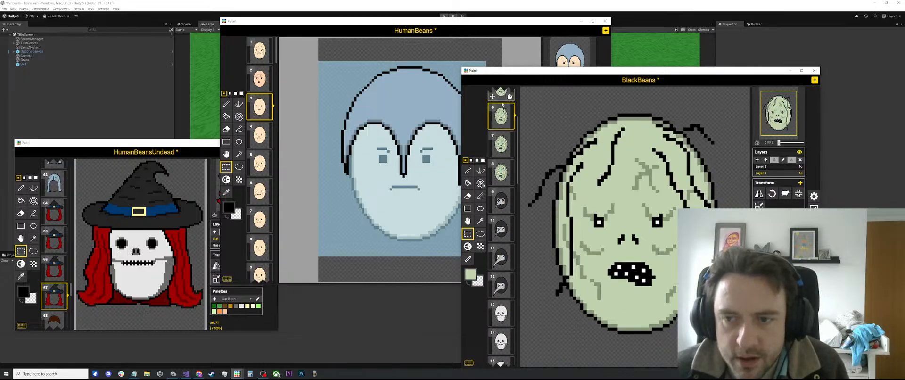
scroll(501, 222, down, 10)
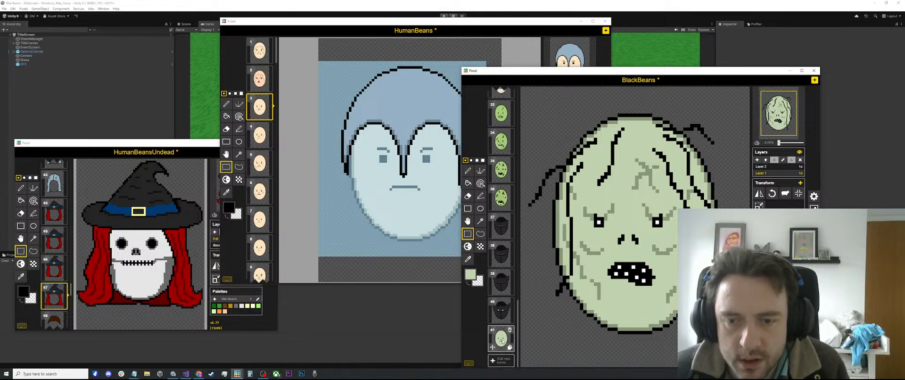
click(501, 339)
key(p)
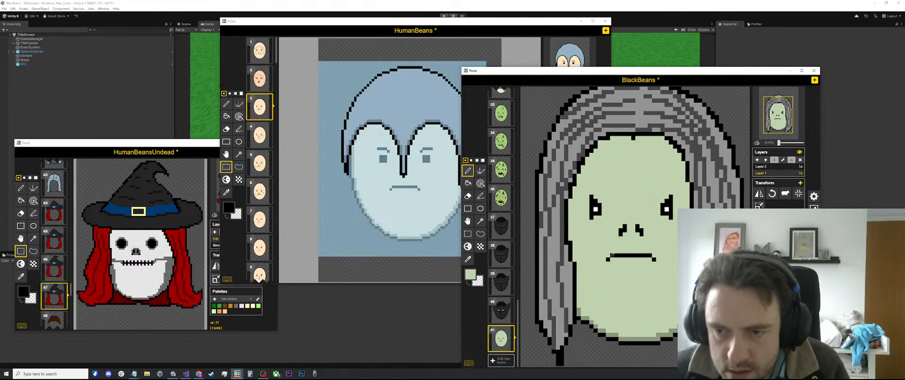
alt+click(609, 261)
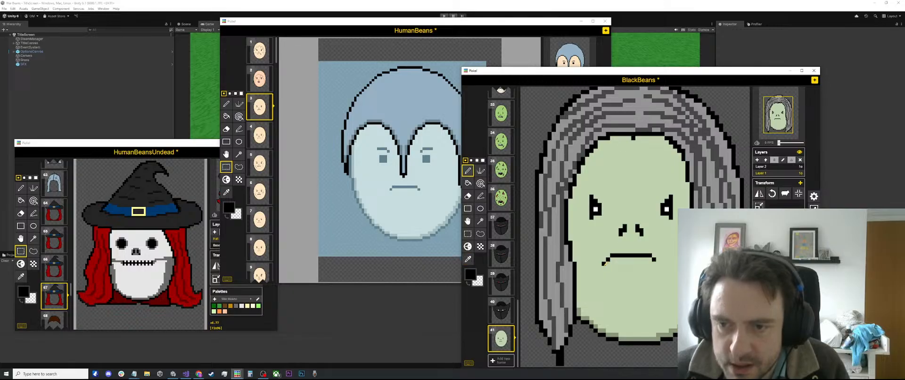
click(604, 268)
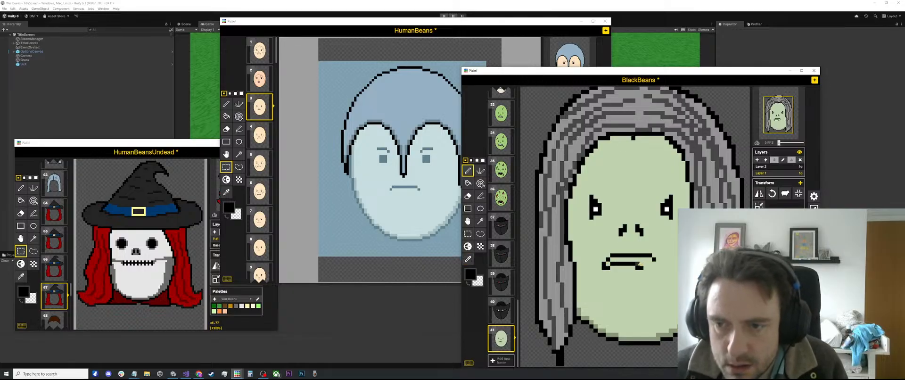
drag(610, 266, 652, 263)
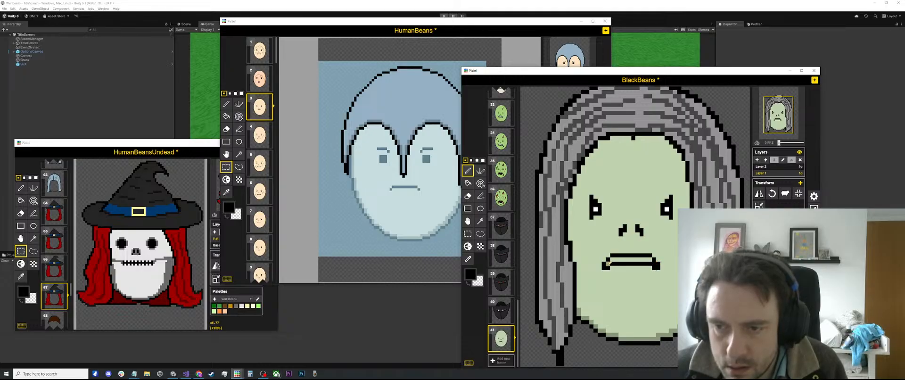
Fill the mouth opening with white sampled from the eye and divide it into separate teeth with black pixels.
key(o)
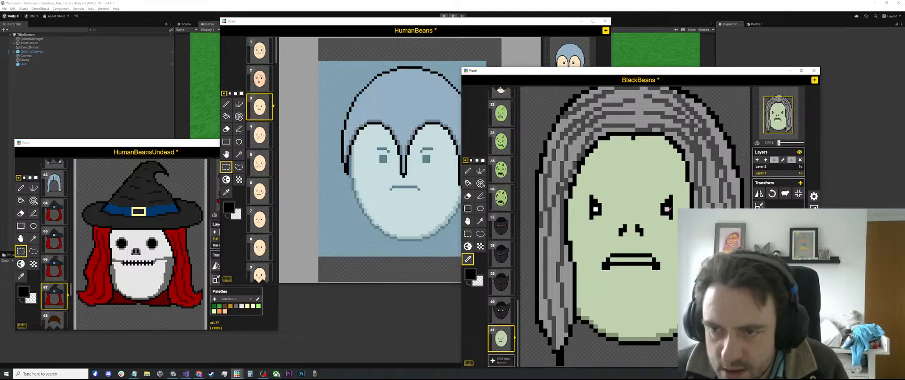
click(668, 208)
click(646, 260)
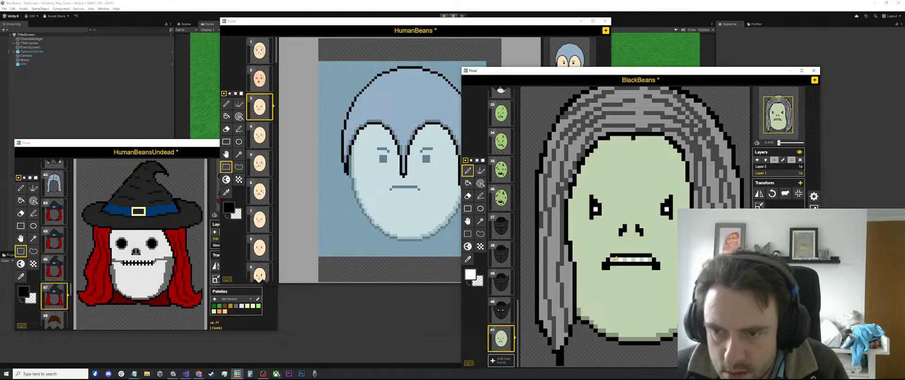
alt+click(616, 259)
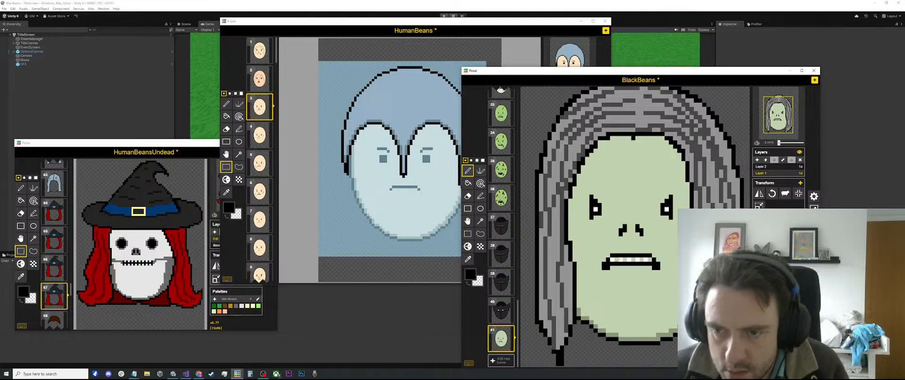
drag(625, 259, 632, 258)
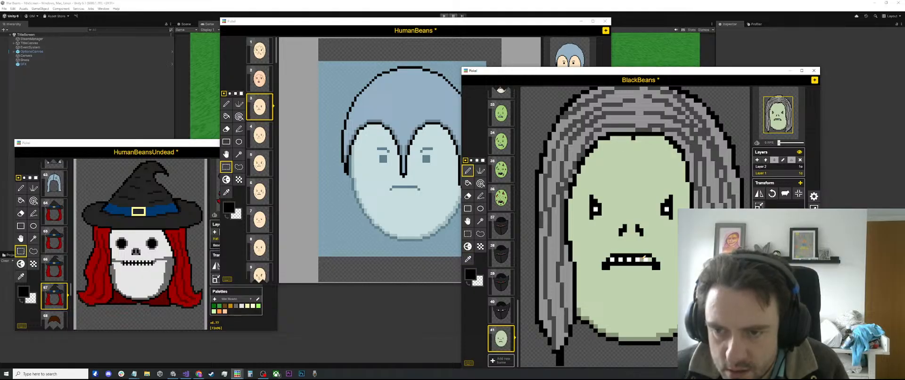
scroll(649, 243, down, 2)
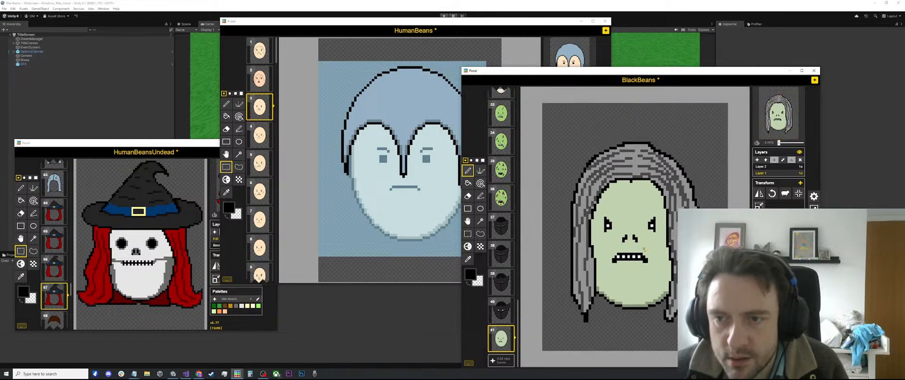
Sample white from the teeth and add one more tooth at the right end of the mouth.
scroll(638, 254, up, 3)
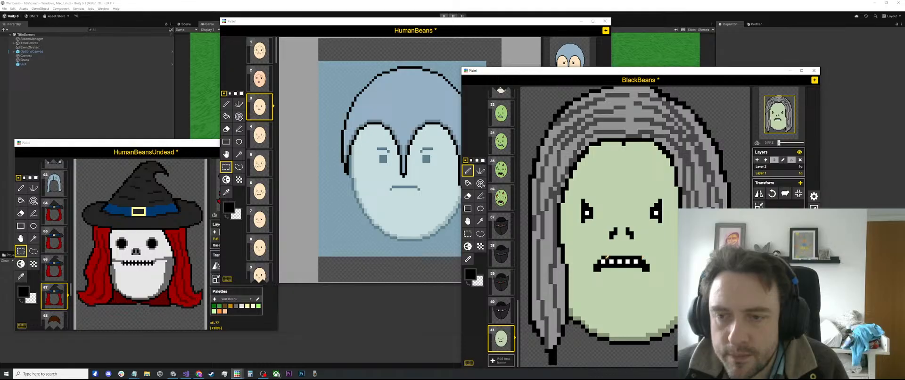
key(o)
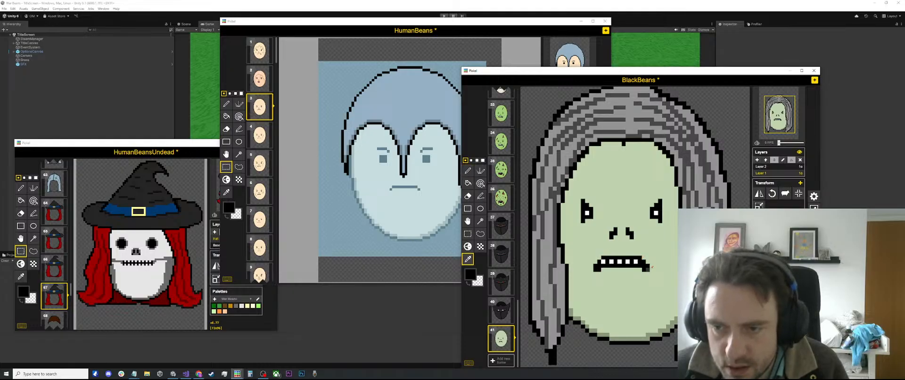
scroll(631, 257, up, 1)
key(p)
key(o)
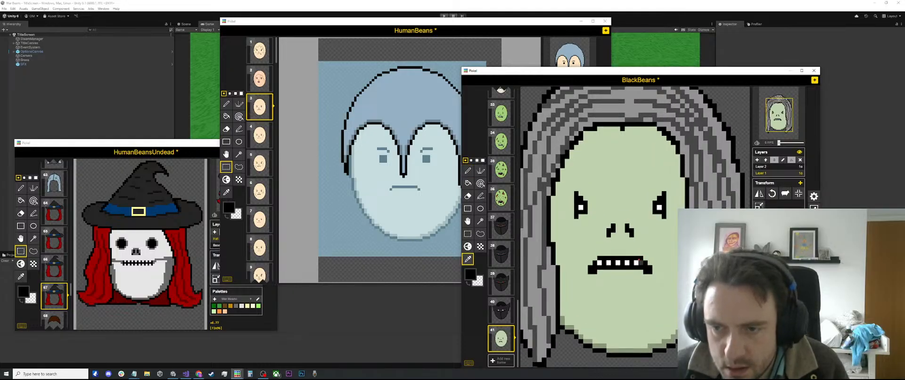
click(637, 261)
key(p)
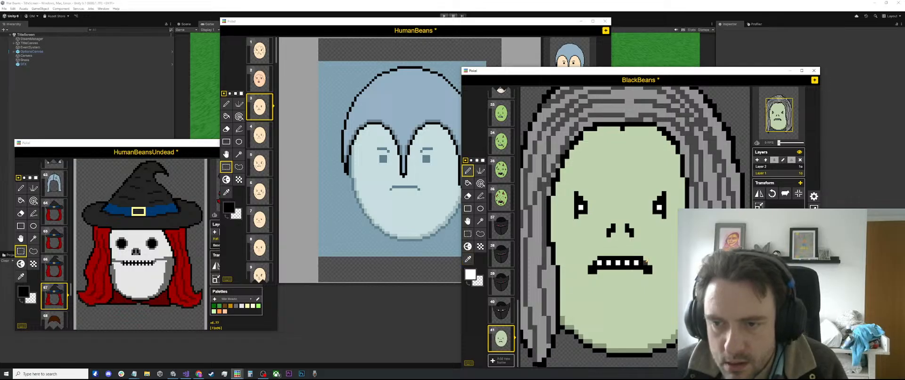
click(645, 262)
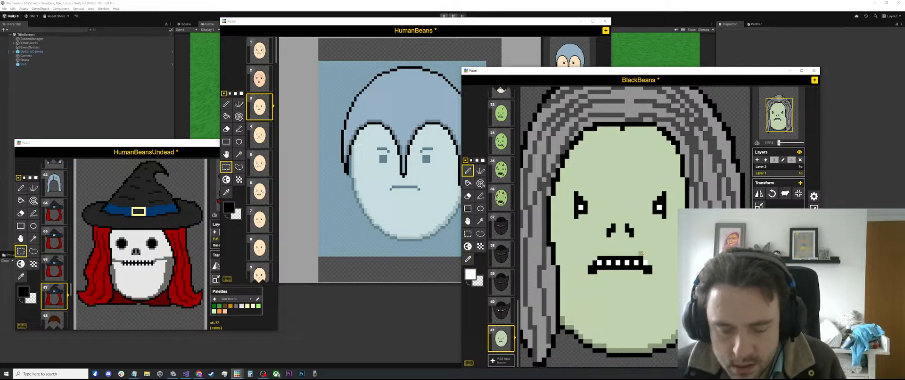
Close the right end of the mouth with black sampled from its outline and clean up beneath it with sampled skin green.
key(o)
click(649, 256)
key(p)
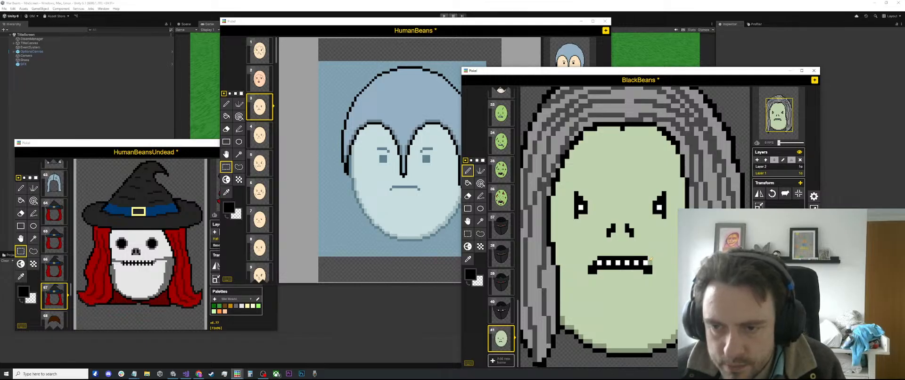
key(o)
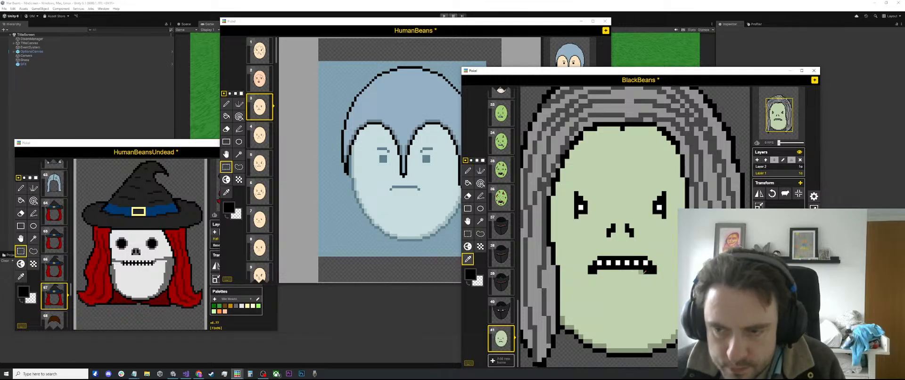
click(646, 276)
key(p)
scroll(635, 207, down, 3)
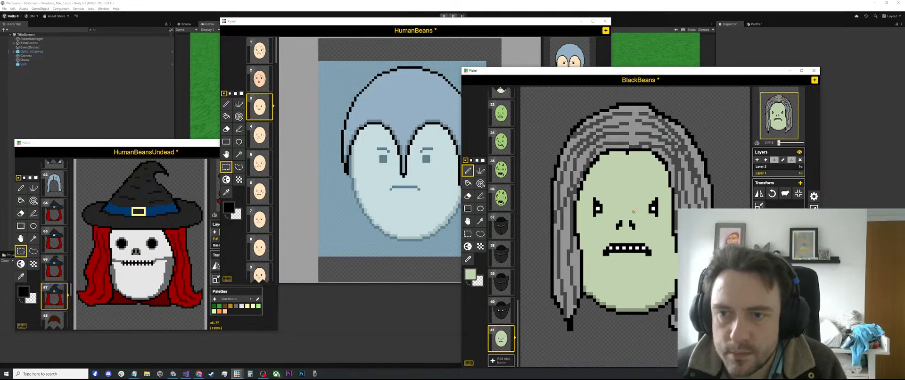
Sample the darker green shading at the chin edge and draw angled frown wrinkles above both eyes.
scroll(609, 250, up, 2)
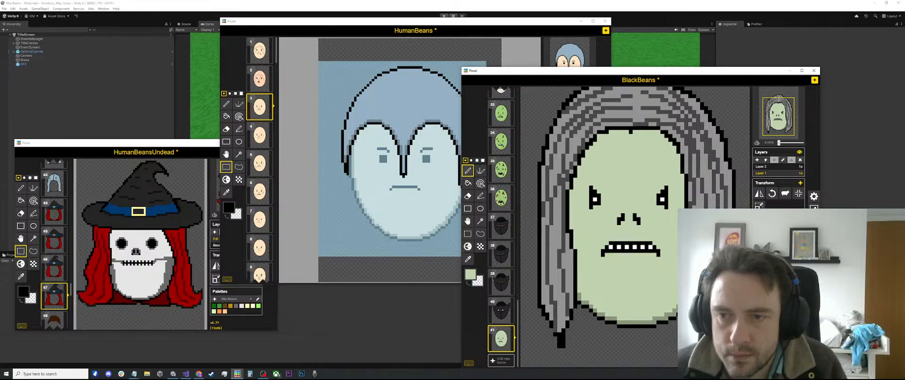
scroll(631, 247, down, 2)
scroll(545, 229, up, 1)
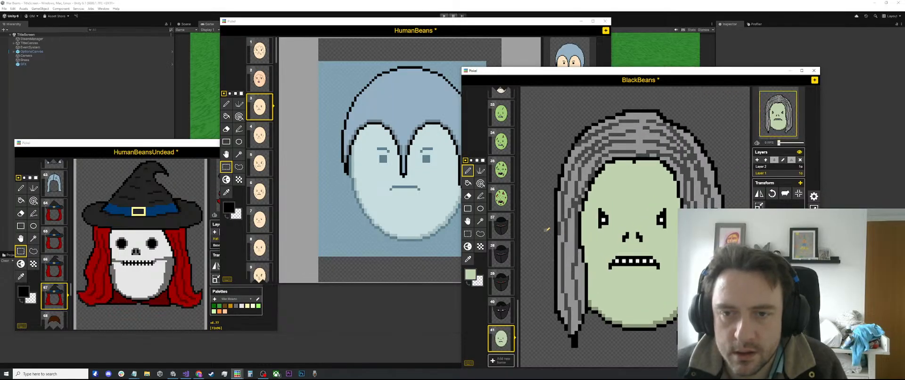
scroll(493, 284, up, 10)
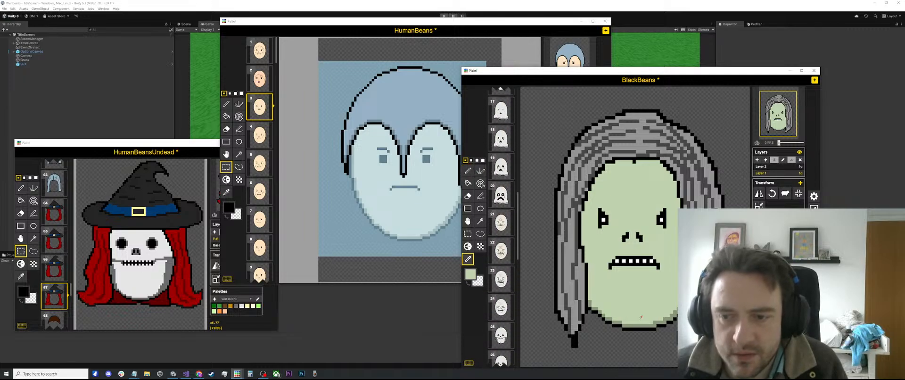
key(o)
scroll(500, 212, up, 8)
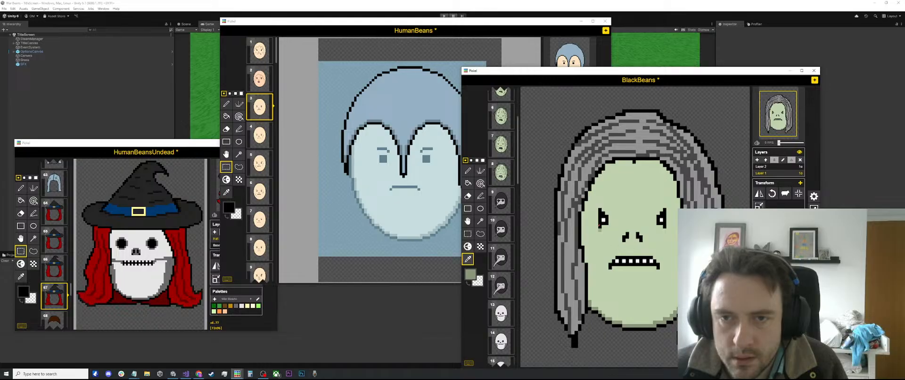
key(p)
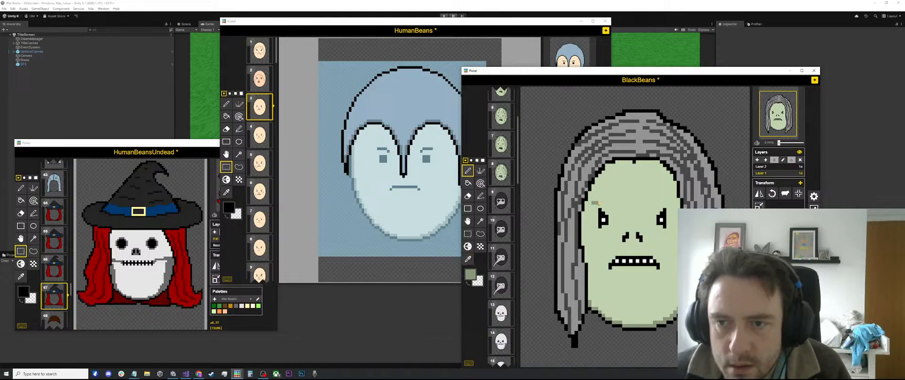
drag(599, 203, 612, 213)
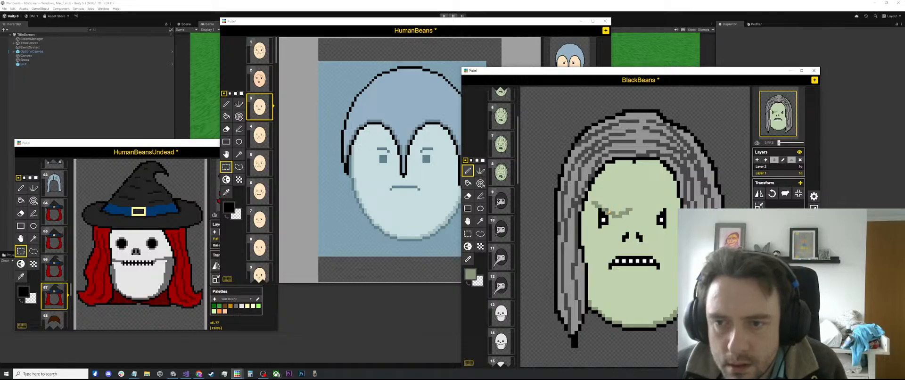
key(ctrl+z)
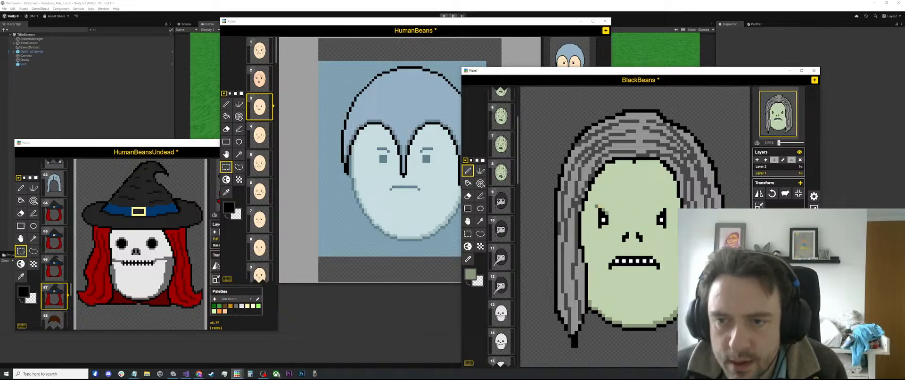
drag(598, 207, 591, 207)
key(ctrl+z)
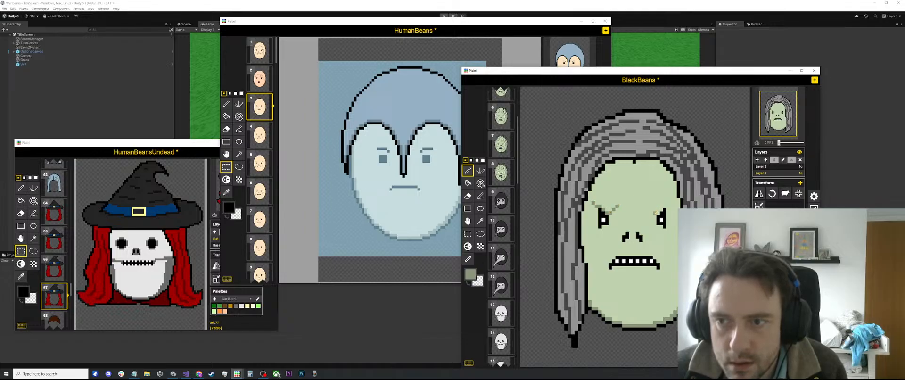
drag(650, 206, 653, 208)
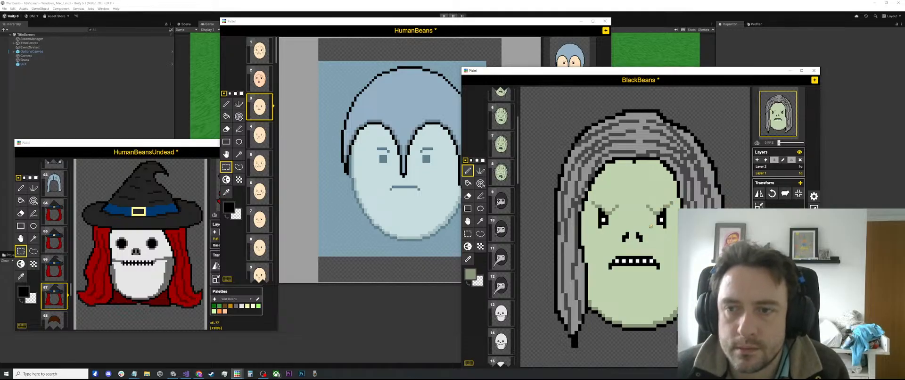
Draw short dark green wrinkles on both cheeks and diagonal ones on both sides of the chin.
drag(610, 243, 593, 250)
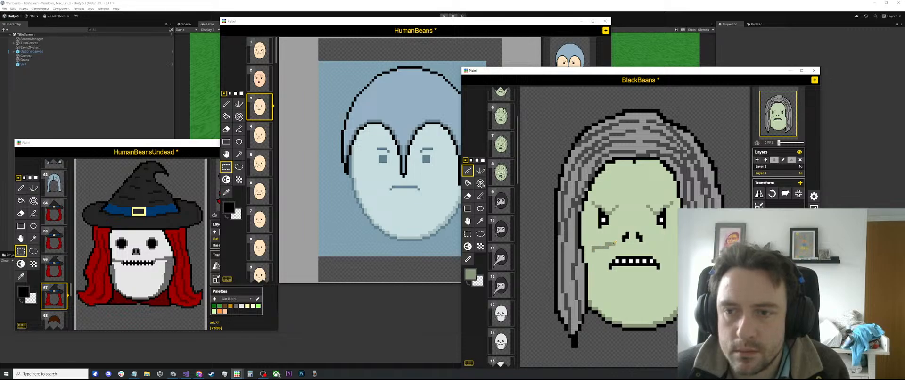
key(ctrl+z)
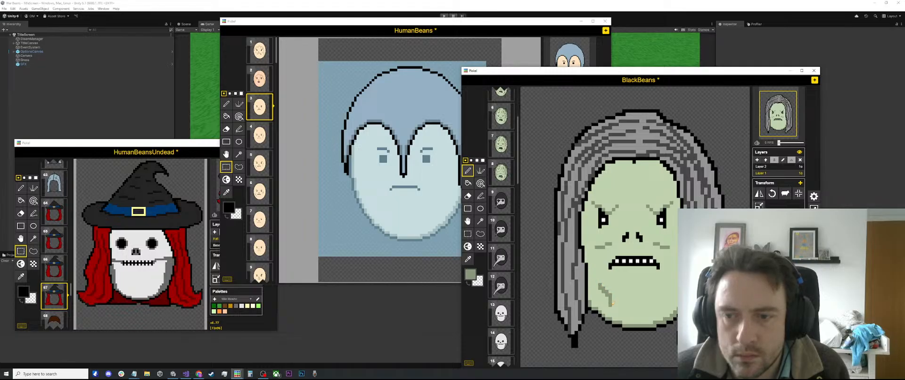
drag(605, 294, 615, 305)
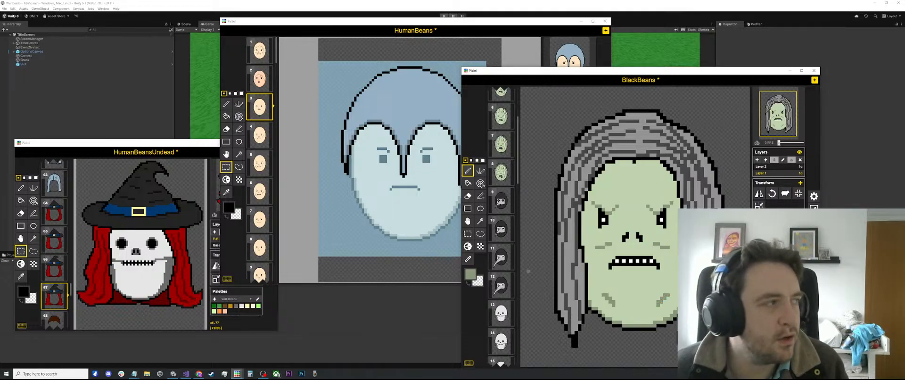
click(562, 71)
scroll(618, 235, up, 3)
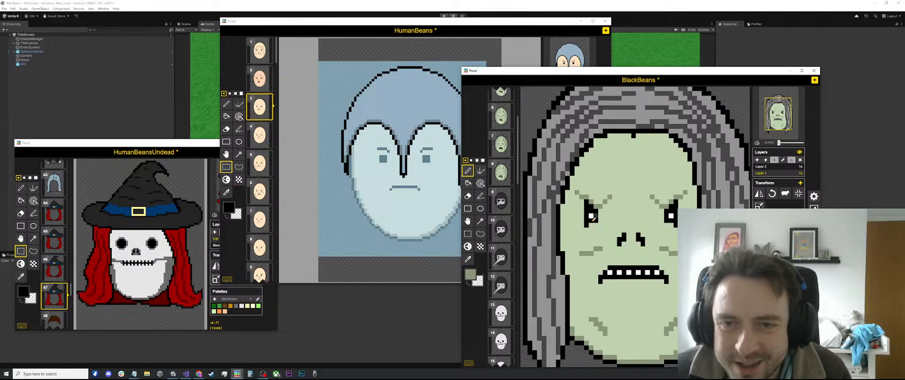
scroll(589, 222, up, 1)
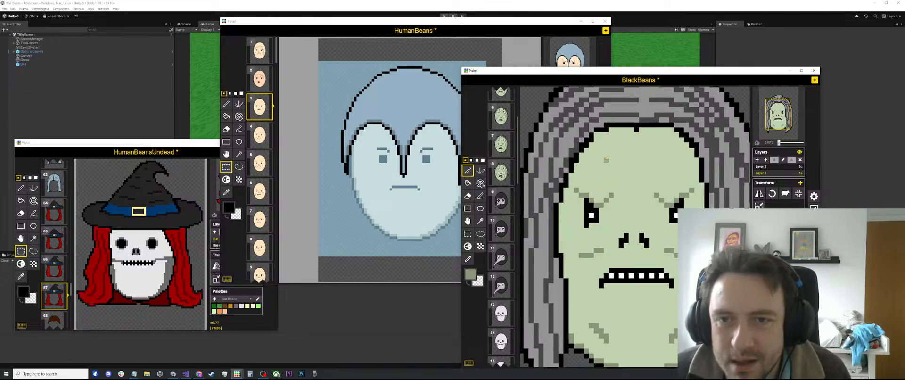
scroll(644, 158, down, 3)
scroll(646, 162, down, 2)
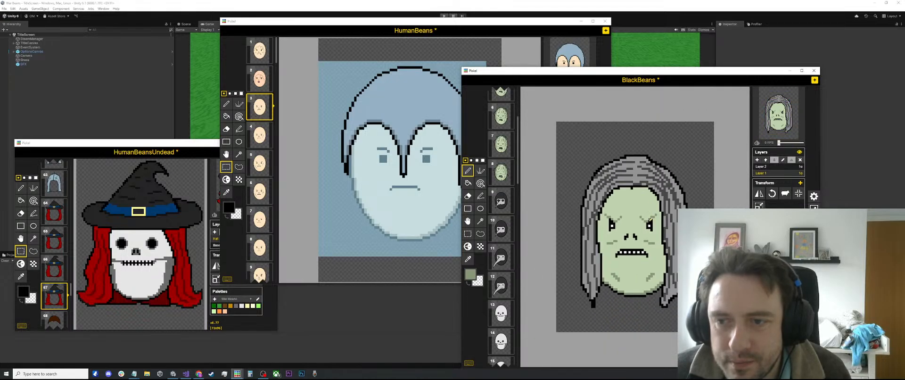
Select Layer 2 and sample the light grey of the hair as the primary colour.
scroll(655, 248, up, 2)
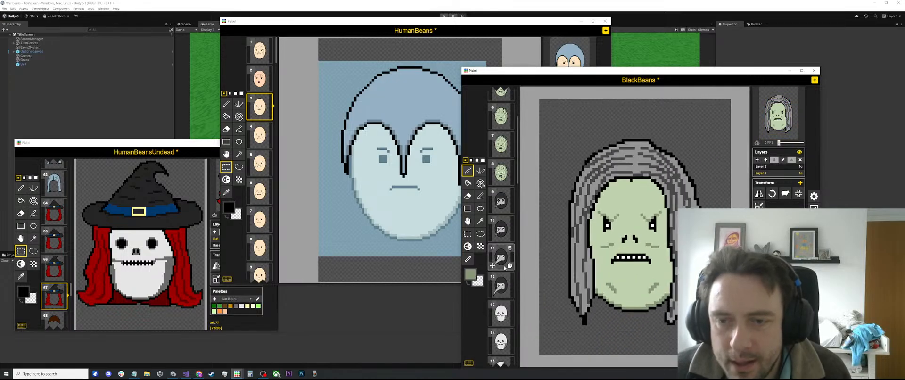
key(o)
click(638, 156)
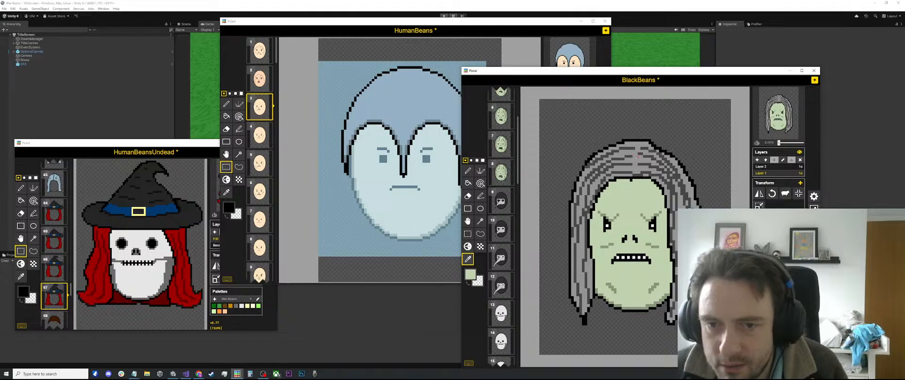
click(775, 167)
click(636, 160)
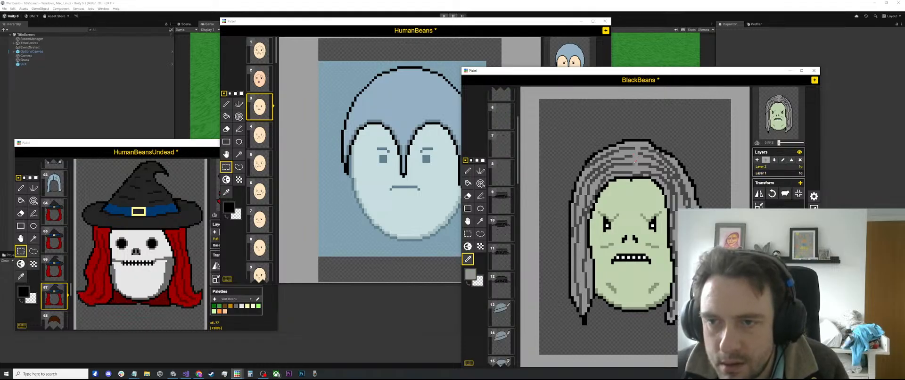
Try recolouring the light grey hair strands on Layer 2 to a pale green-grey.
click(471, 274)
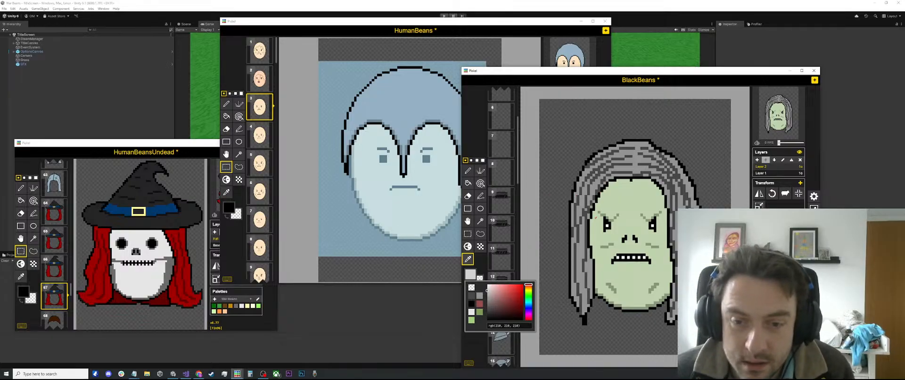
click(529, 292)
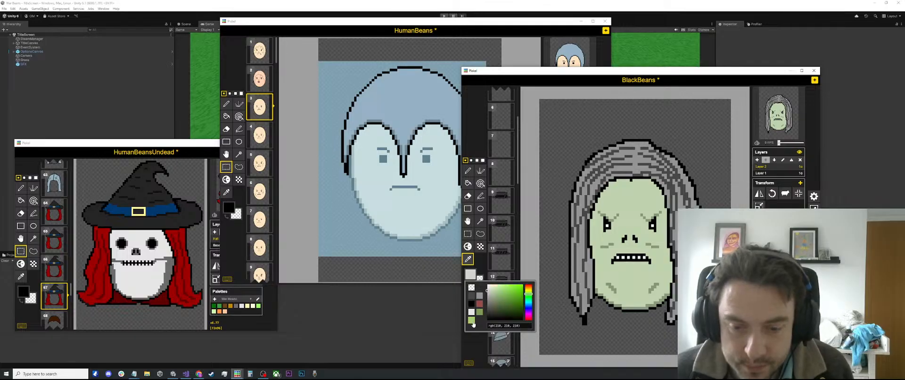
click(489, 299)
click(470, 274)
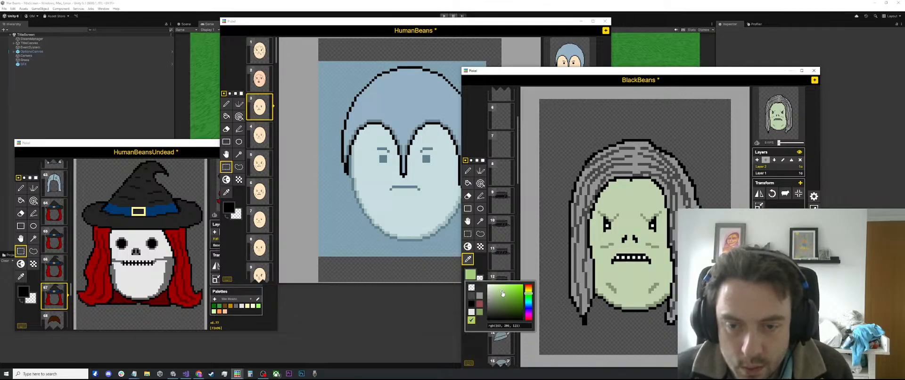
click(492, 292)
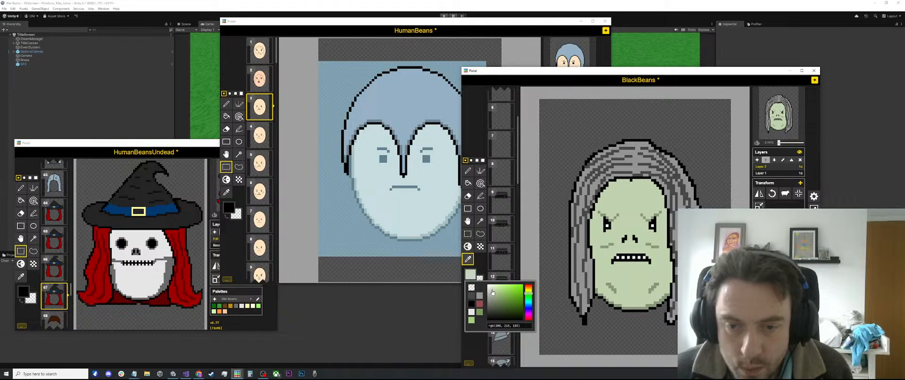
key(a)
click(632, 165)
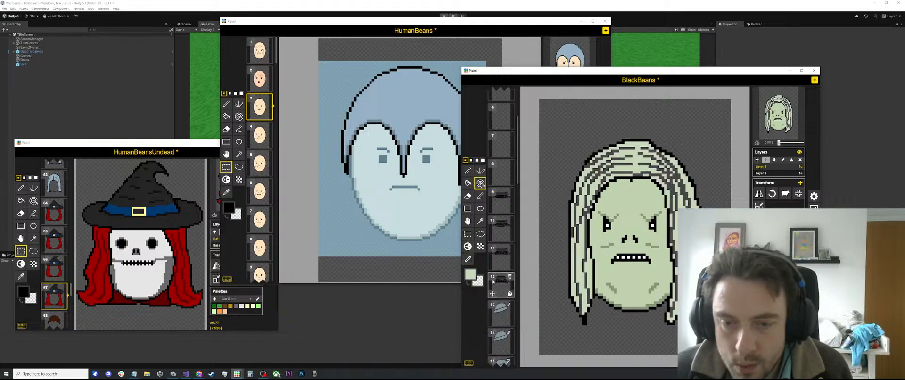
key(ctrl+z)
Mix a pale, slightly greenish grey and recolour all the light grey hair strands on Layer 2 with it.
click(470, 274)
drag(491, 292, 488, 303)
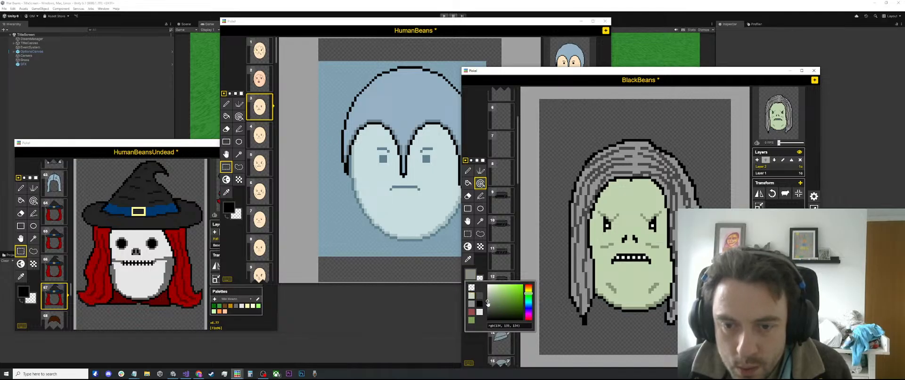
click(488, 293)
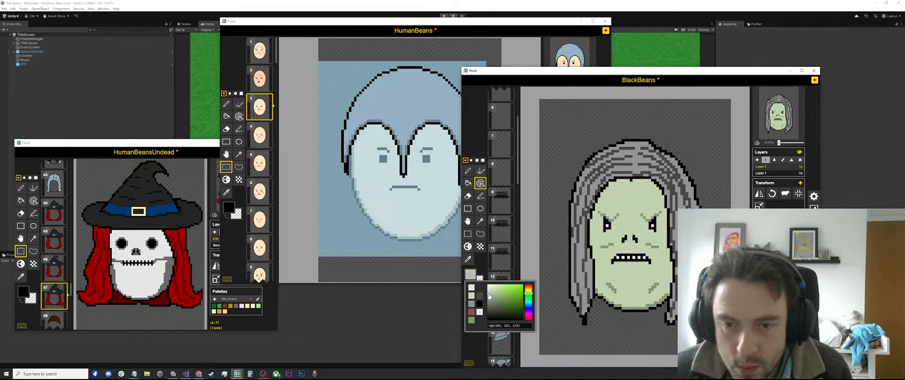
drag(490, 296, 492, 290)
click(635, 158)
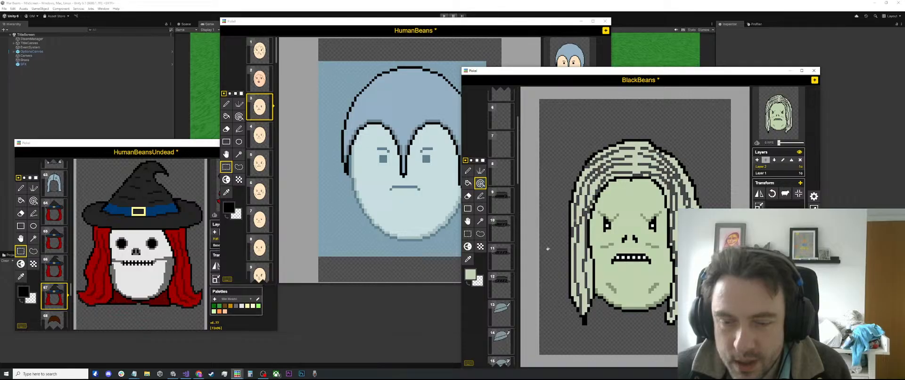
click(471, 275)
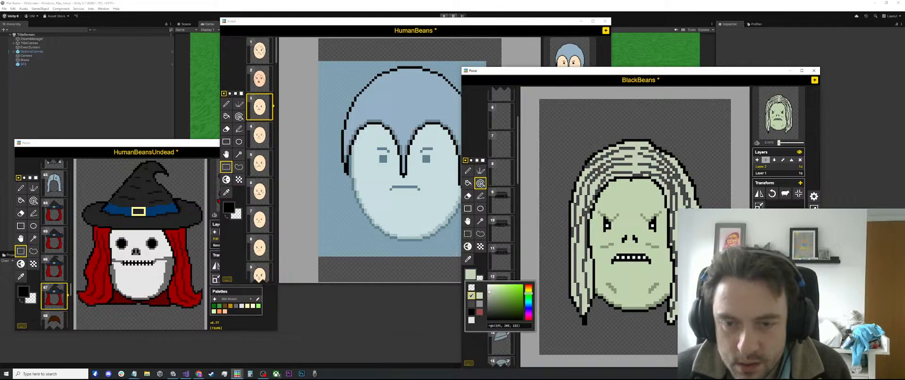
click(491, 293)
click(638, 155)
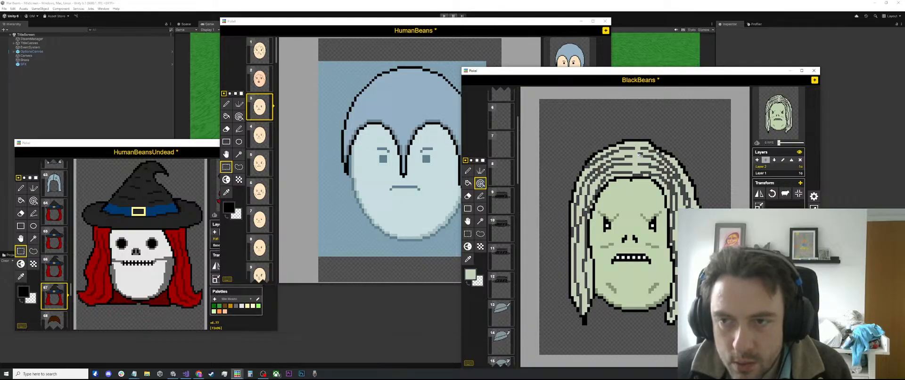
Select Layer 1, sample the skin green, shift its hue to pale blue and recolour the face skin with it.
key(o)
click(549, 283)
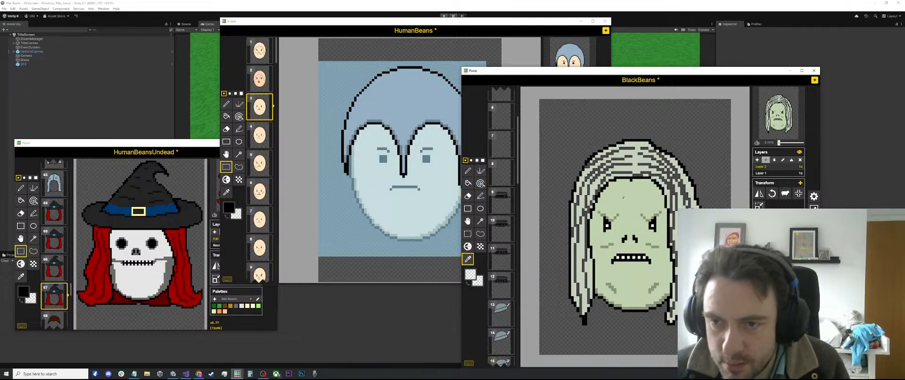
click(762, 174)
click(650, 191)
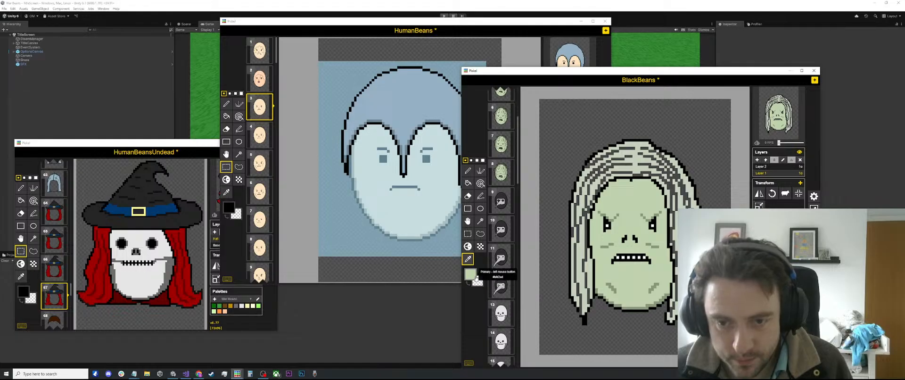
click(470, 274)
drag(532, 296, 532, 304)
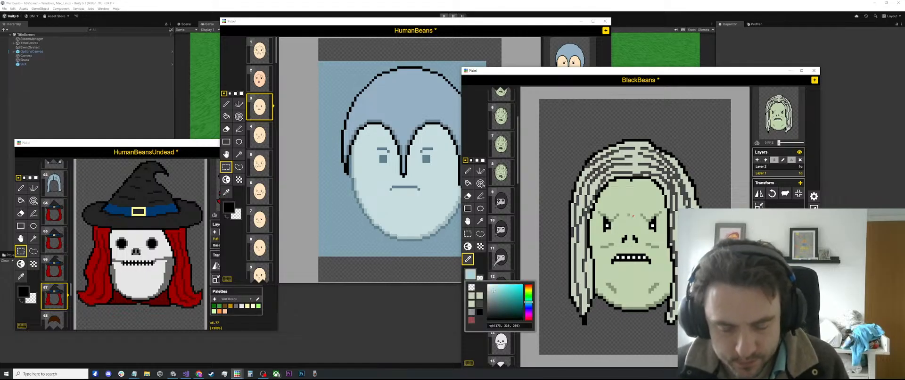
key(a)
click(632, 208)
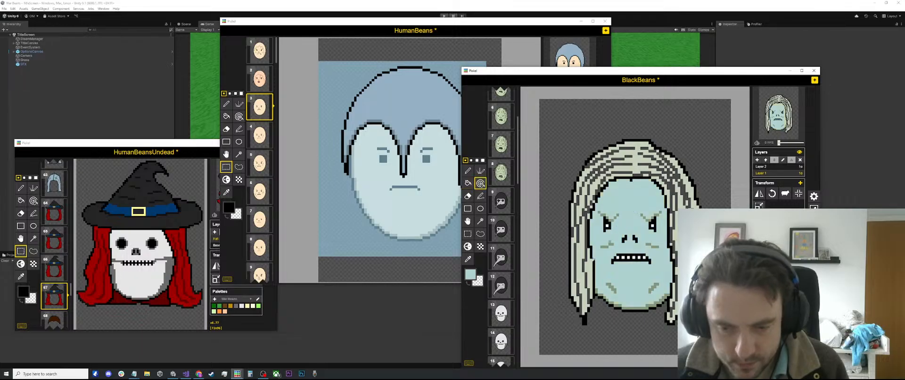
Mix a darker grey-blue and recolour the face's wrinkles and edge shading on Layer 1 with it.
click(471, 275)
drag(496, 295, 494, 302)
click(611, 285)
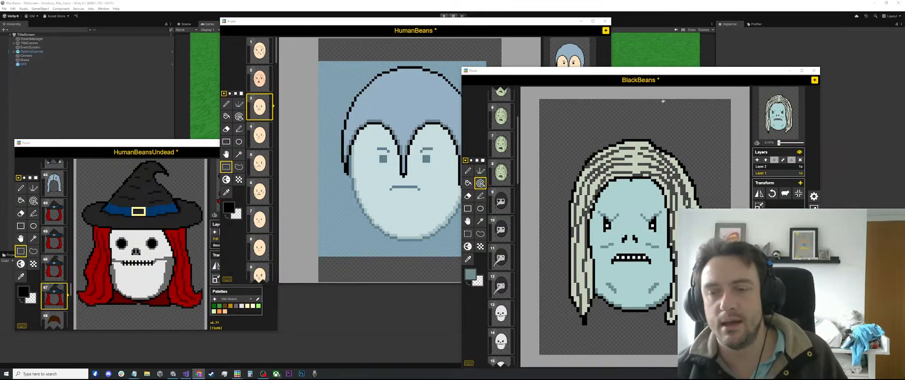
Mix a neutral light grey and recolour all the pale green hair strands on Layer 2 with it.
scroll(637, 124, up, 1)
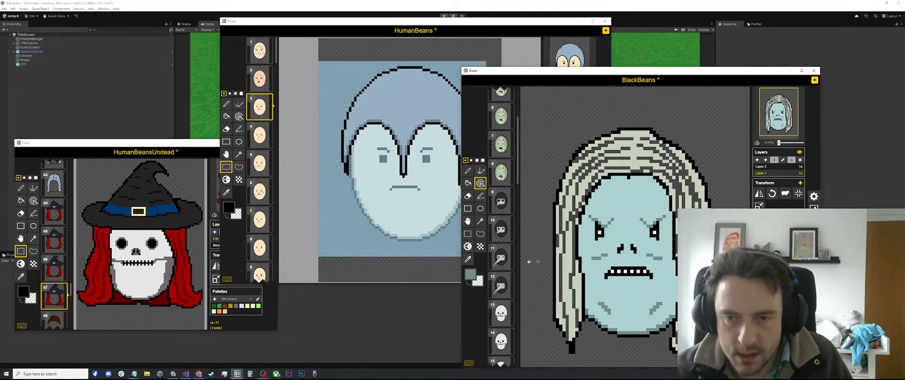
click(470, 274)
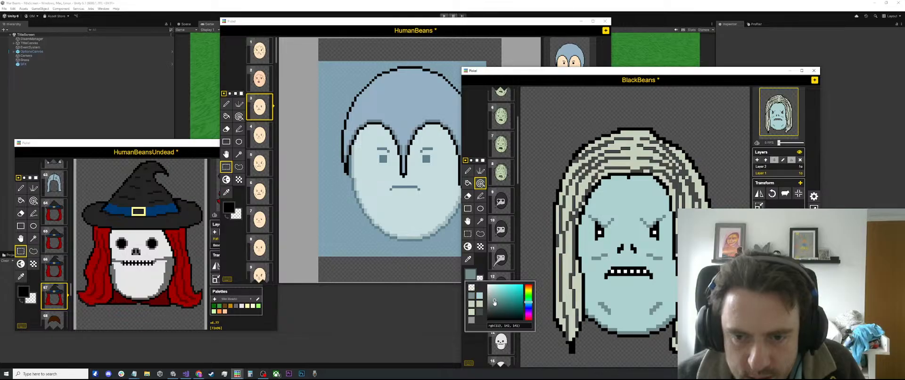
drag(494, 302, 487, 292)
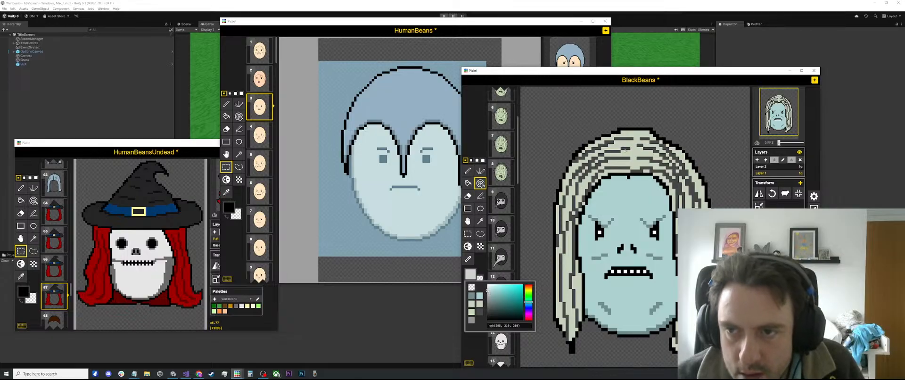
click(625, 151)
key(ctrl+z)
click(765, 166)
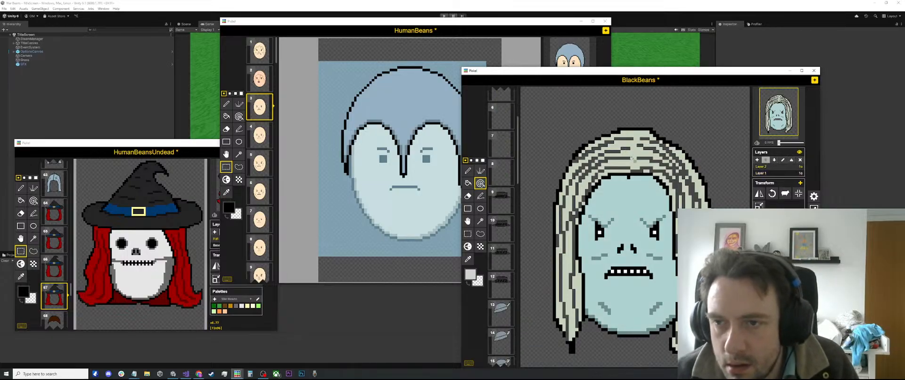
scroll(632, 159, down, 5)
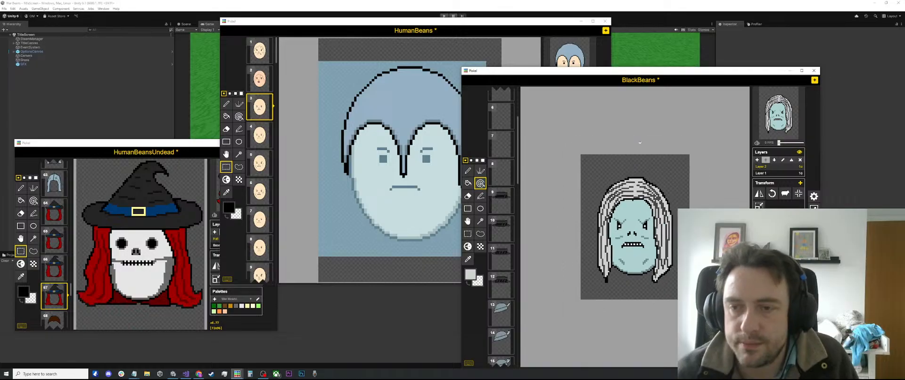
scroll(501, 283, down, 6)
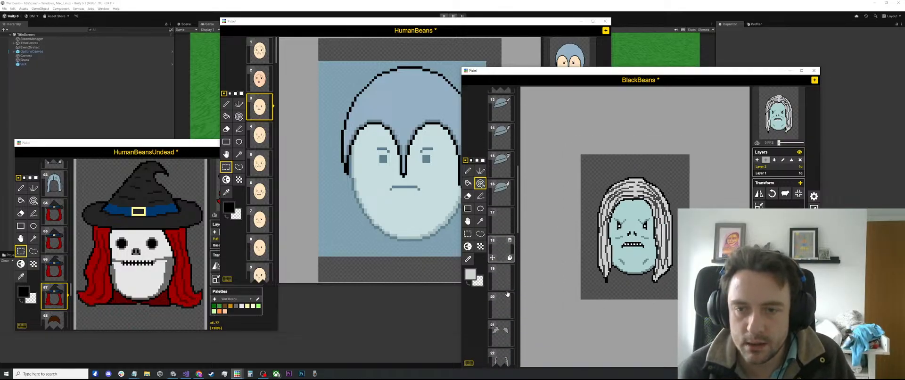
scroll(509, 293, down, 6)
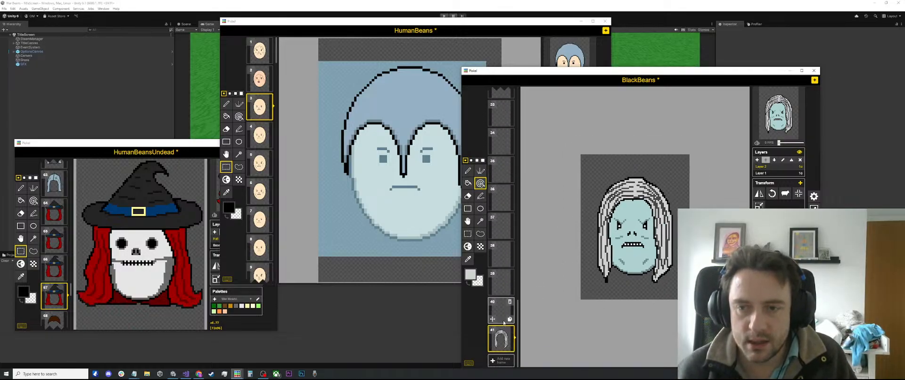
Sample the black outline and redraw the hair's upper-right outline one stretch thicker with the Pen tool on Layer 2.
scroll(636, 221, up, 5)
key(o)
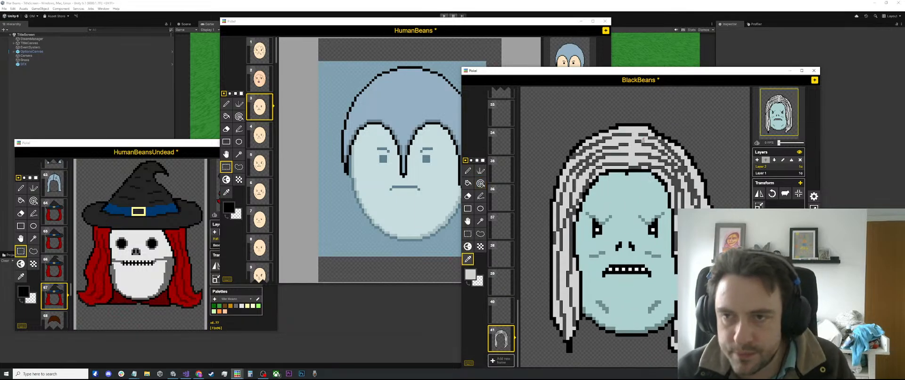
click(650, 124)
key(p)
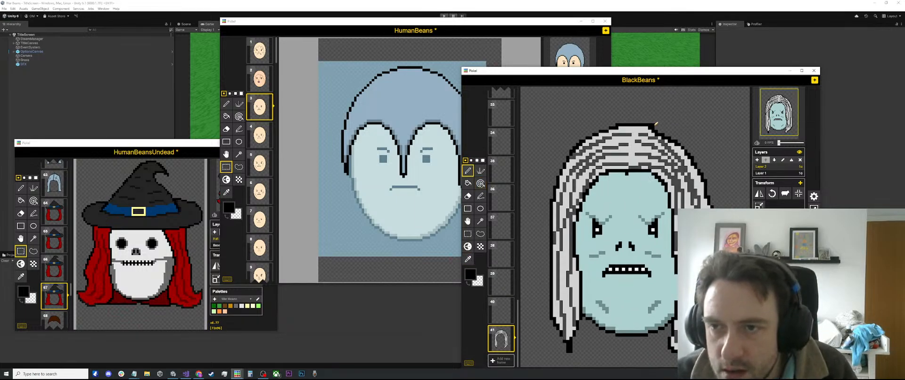
drag(656, 124, 683, 145)
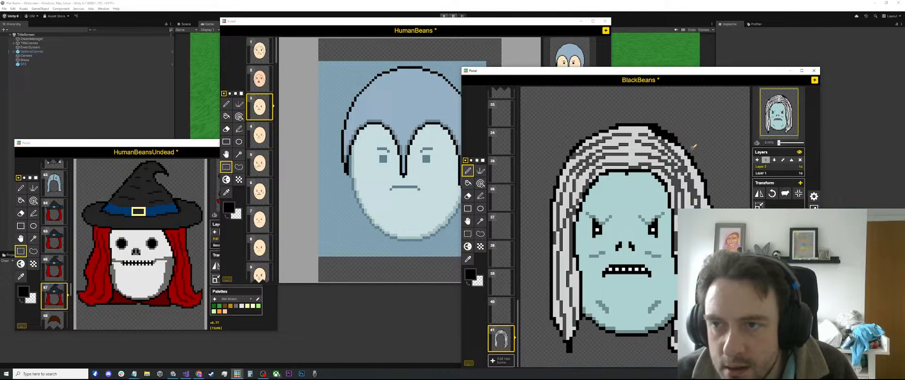
Sample the light grey hair colour and paint over the excess black inside the hair's upper-right outline.
scroll(654, 128, up, 1)
key(o)
click(655, 128)
key(p)
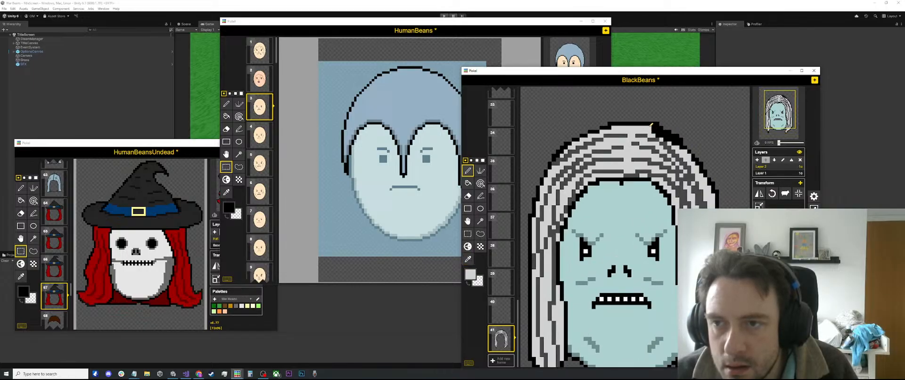
drag(657, 127, 676, 141)
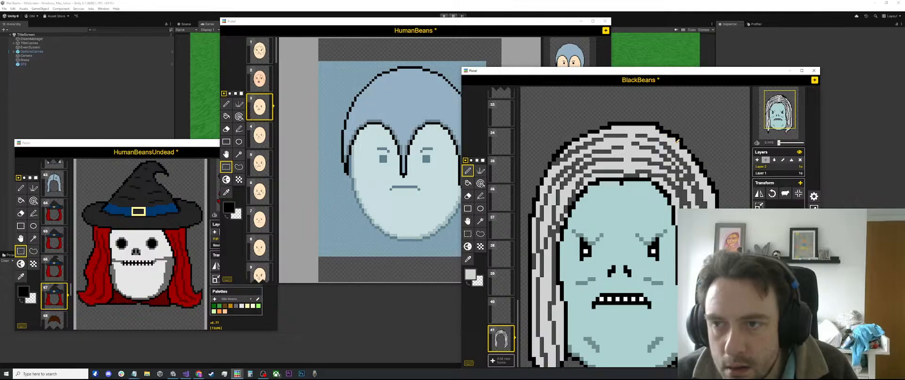
scroll(676, 140, down, 3)
scroll(645, 179, up, 2)
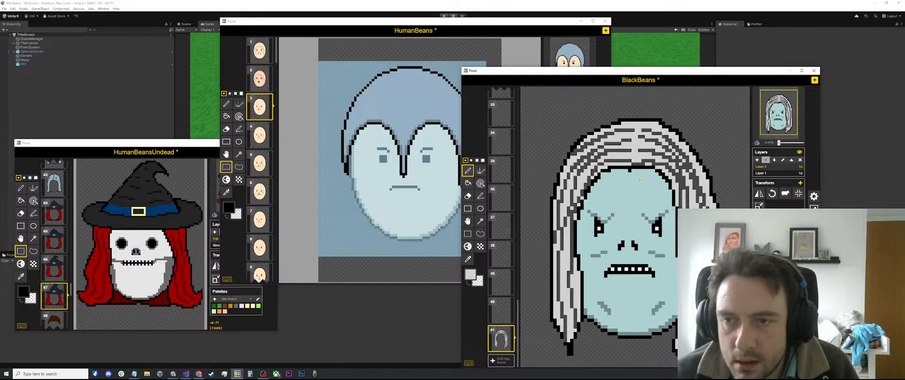
key(o)
scroll(591, 285, up, 1)
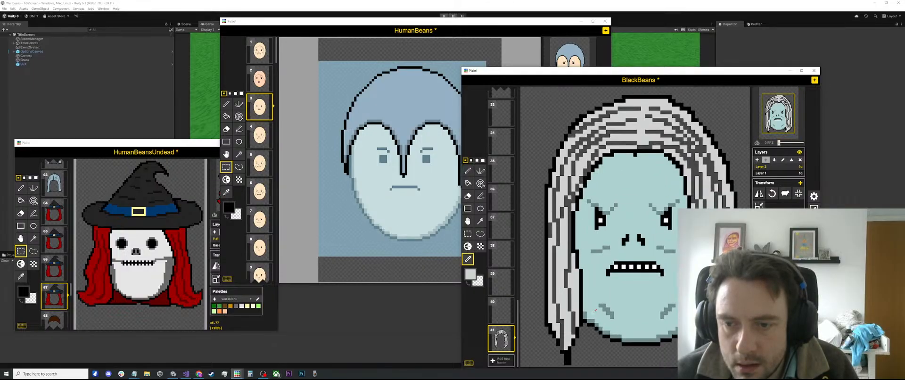
click(590, 320)
key(p)
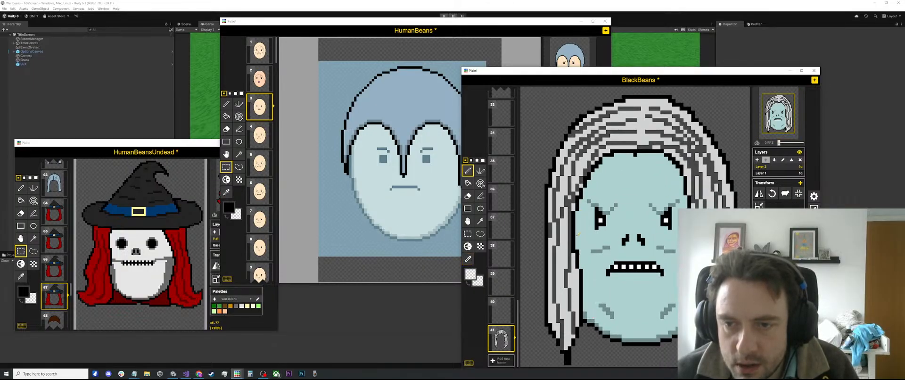
Select Layer 1, sample the darker grey-blue shading and pencil it along the face's sides and forehead beneath the hairline.
key(o)
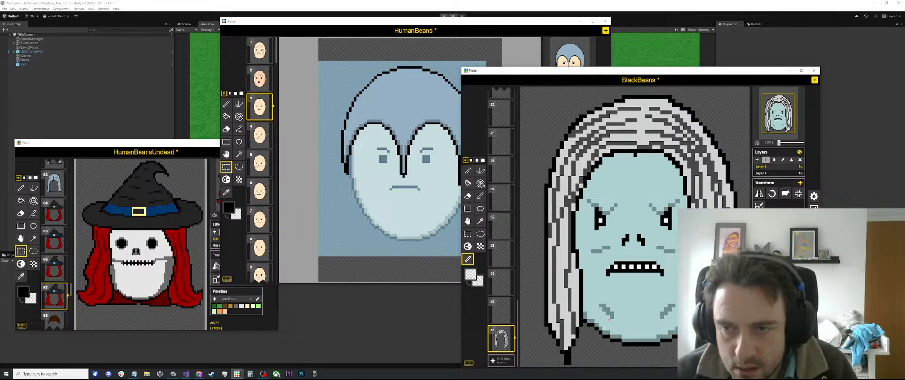
click(772, 173)
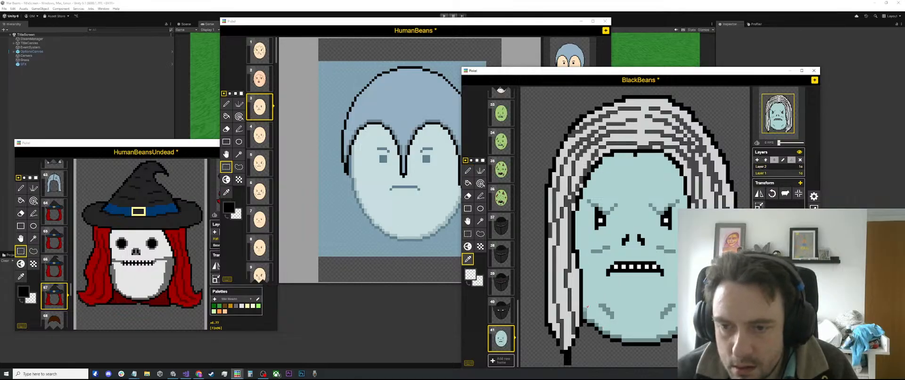
click(589, 292)
click(584, 313)
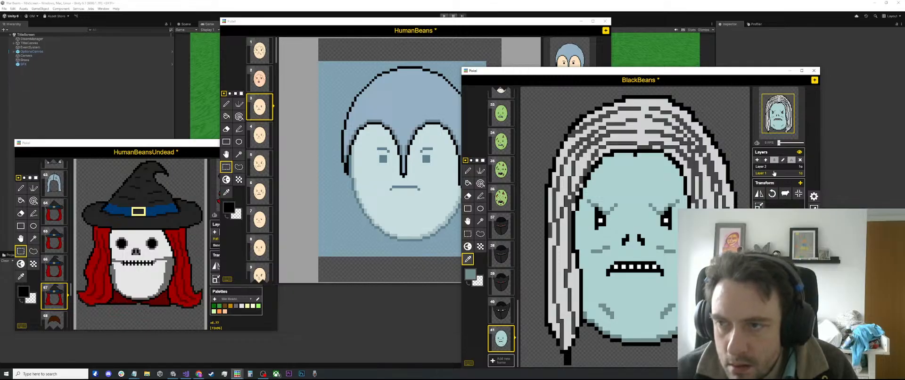
key(p)
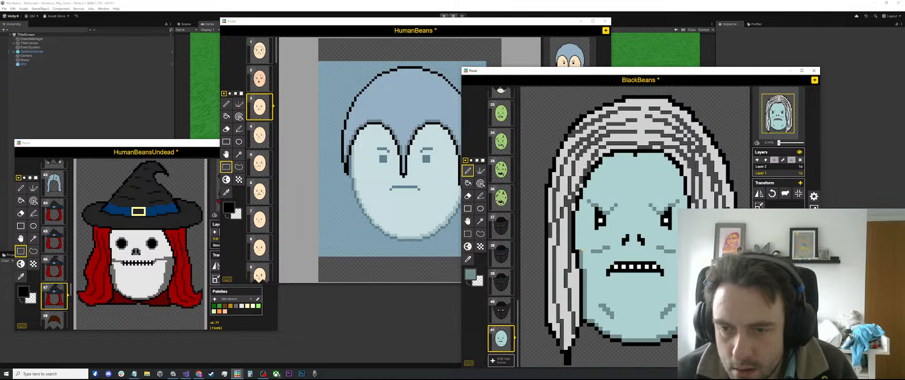
drag(582, 244, 579, 214)
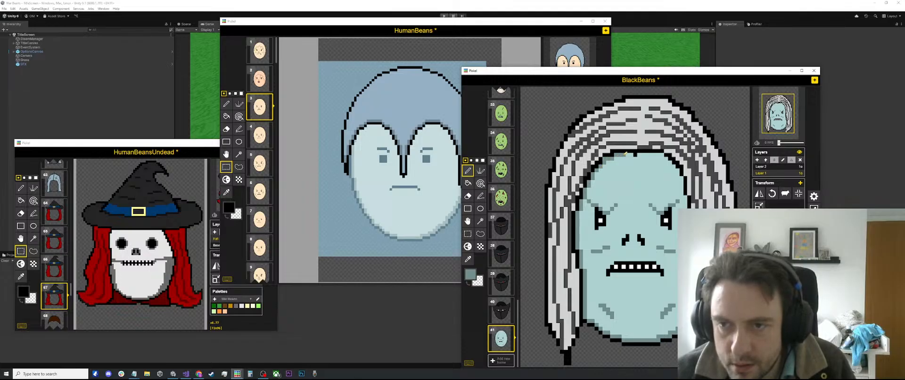
drag(626, 154, 648, 152)
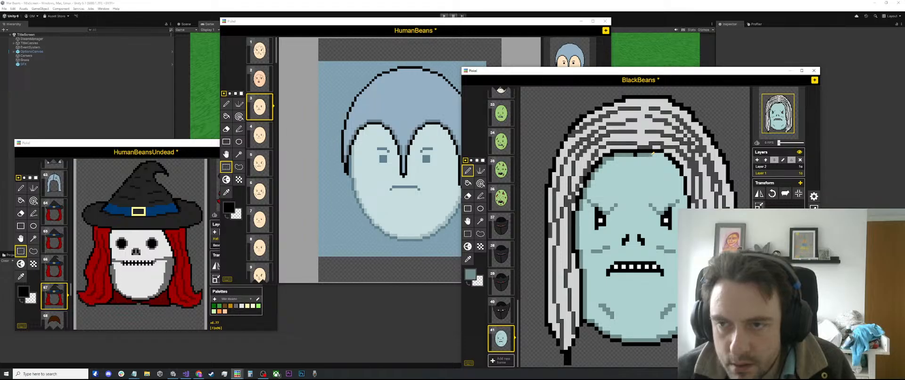
mouse_move(650, 153)
mouse_down()
mouse_move(677, 166)
mouse_move(684, 204)
mouse_up()
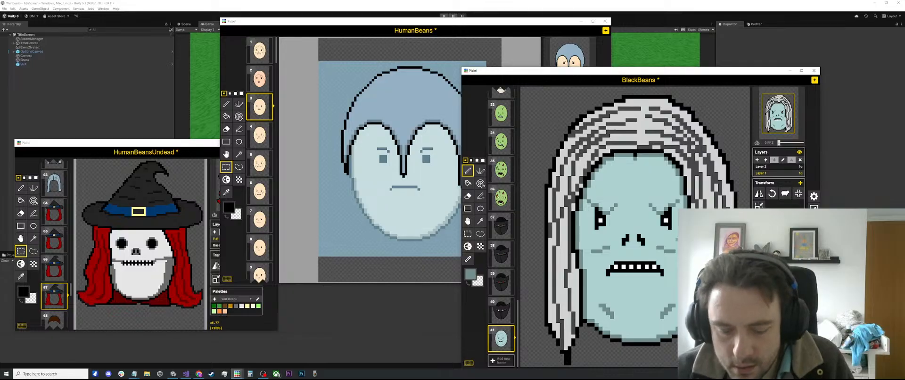
key(o)
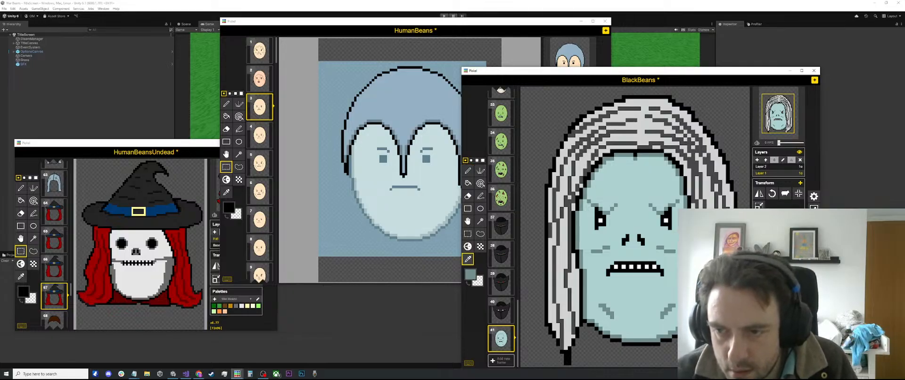
Compare the grey-haired blue face with the green zombie frames and the pale vampire frame.
key(p)
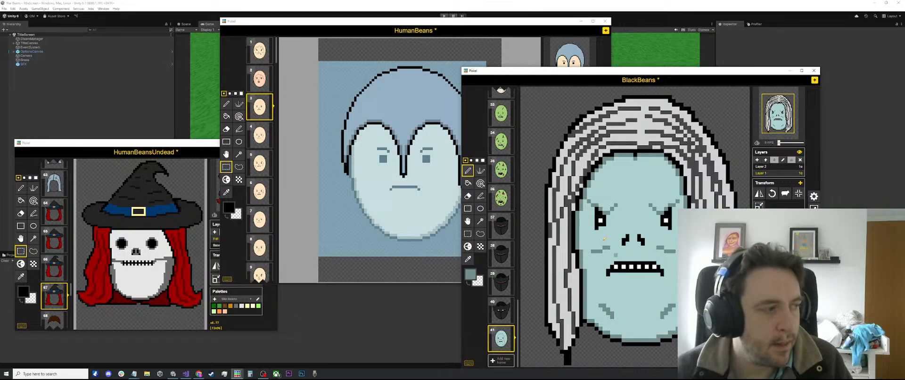
scroll(613, 212, down, 4)
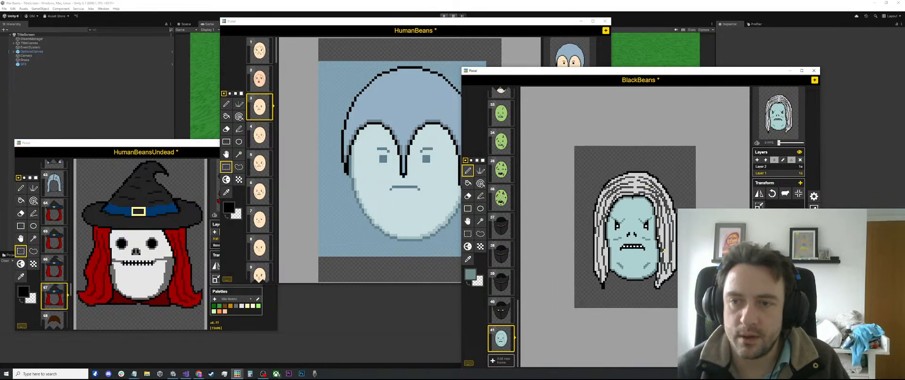
scroll(647, 260, up, 1)
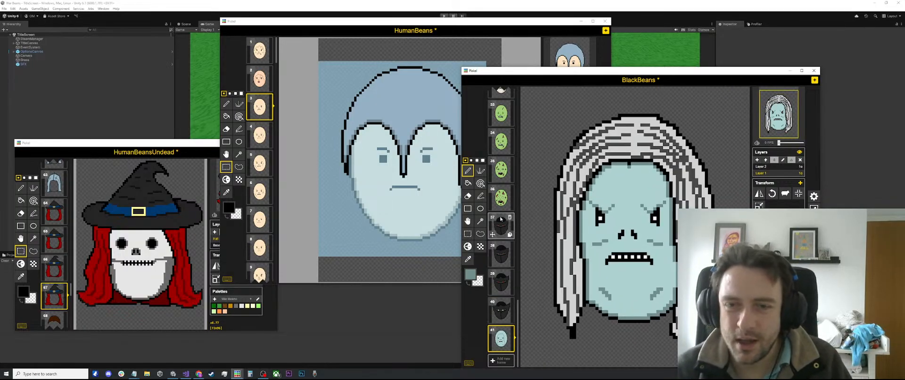
scroll(498, 195, up, 1)
click(499, 195)
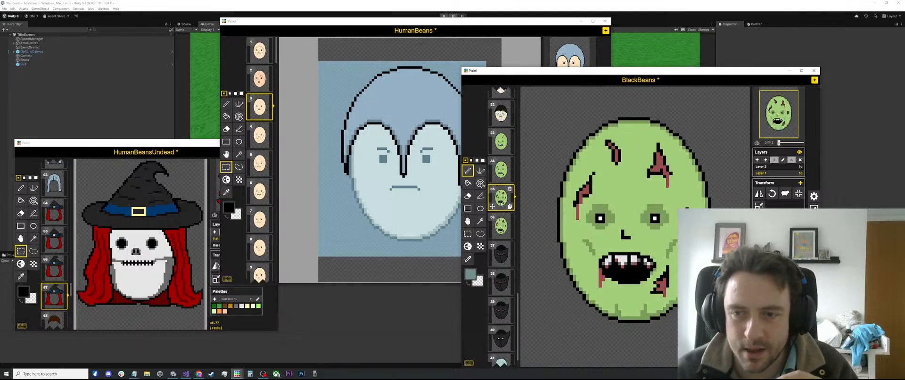
click(501, 142)
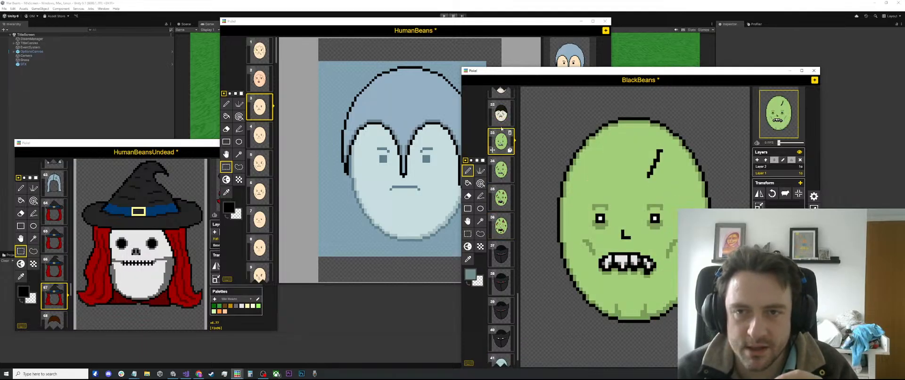
click(501, 115)
scroll(501, 212, down, 2)
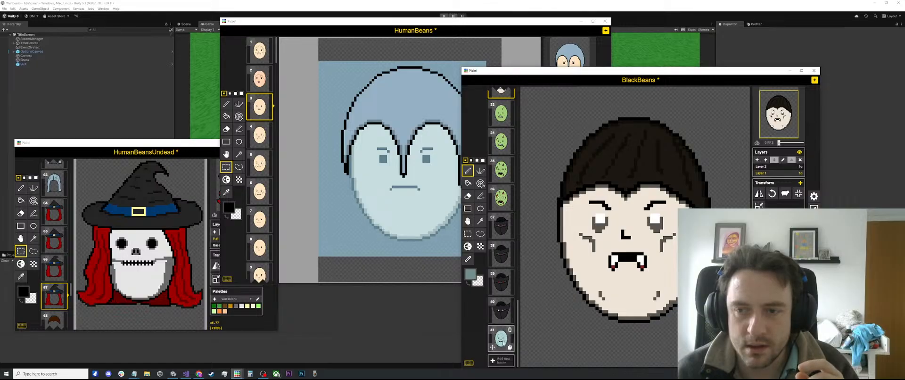
click(501, 338)
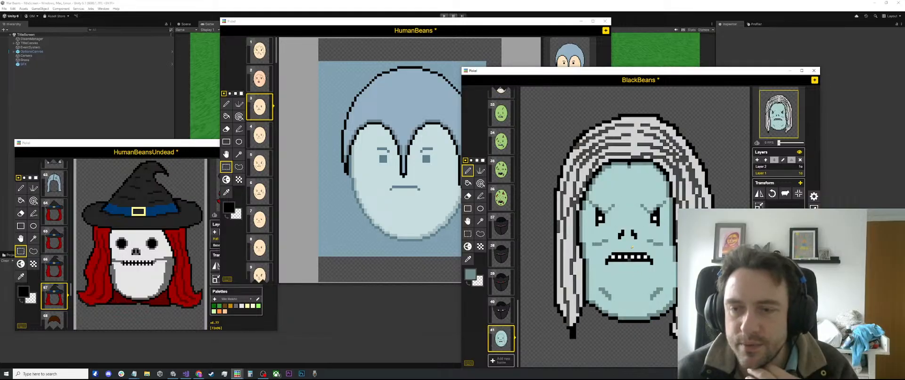
Duplicate frame 41 of the grey-haired face and shift the lower edge of the copy's mouth downward.
scroll(631, 247, up, 2)
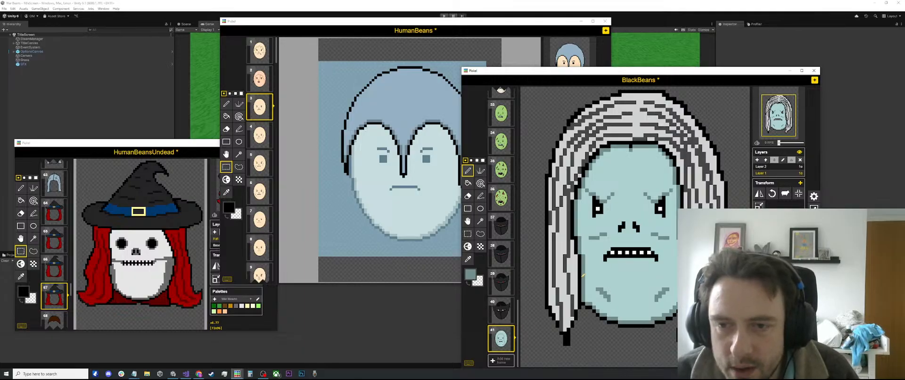
click(509, 347)
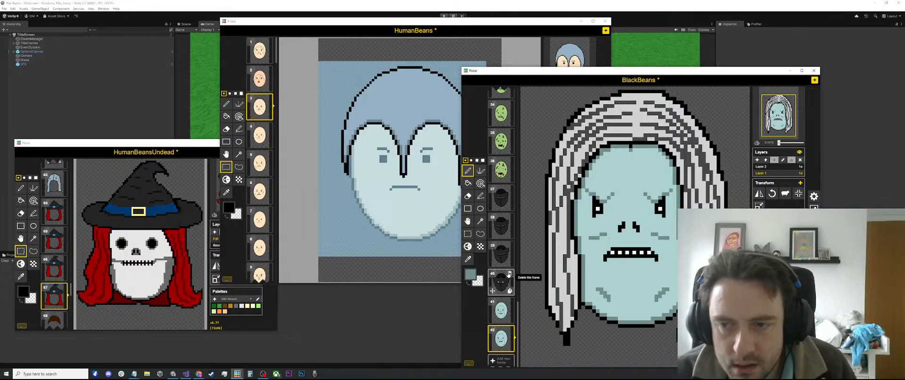
key(s)
drag(662, 265, 630, 272)
scroll(613, 262, up, 3)
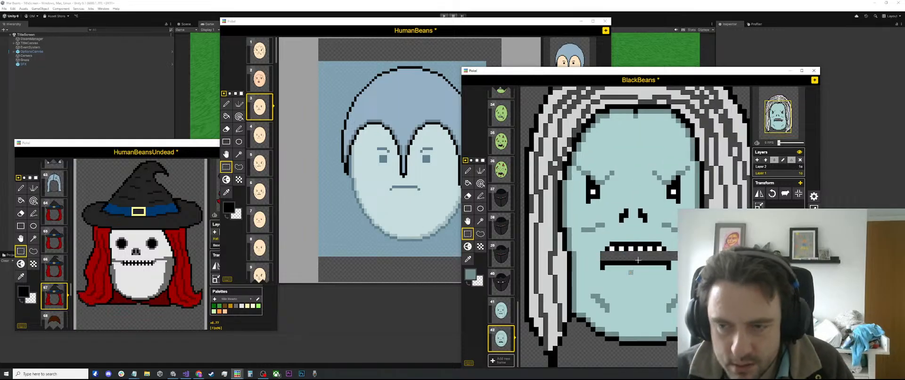
Fill the gap inside the opened mouth with the light blue skin colour sampled from the face.
key(o)
click(666, 243)
key(p)
key(b)
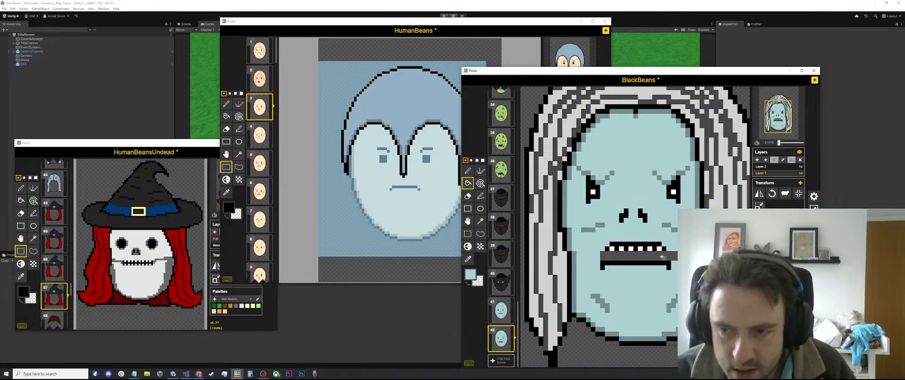
click(662, 256)
Close the sides of the mouth outline in black and fill the mouth's interior black.
key(o)
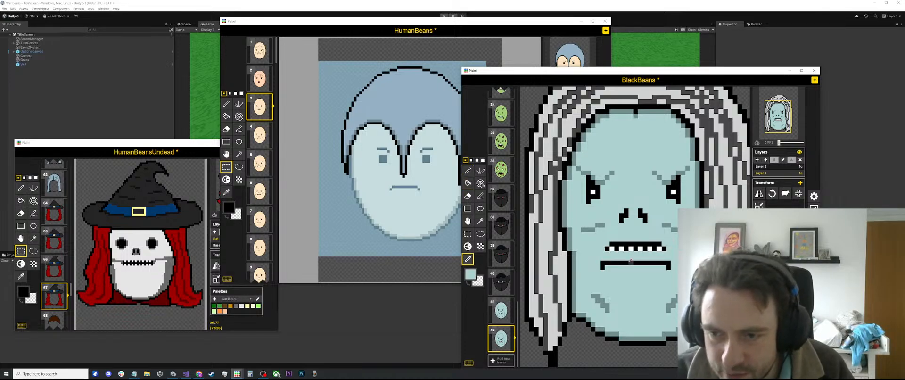
click(631, 262)
key(p)
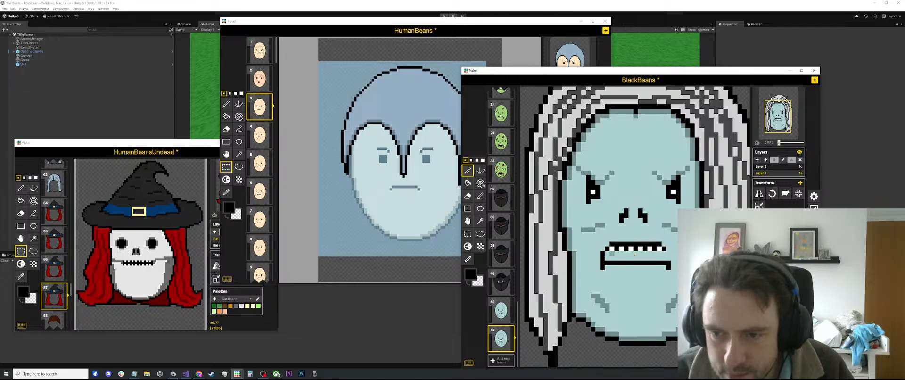
key(b)
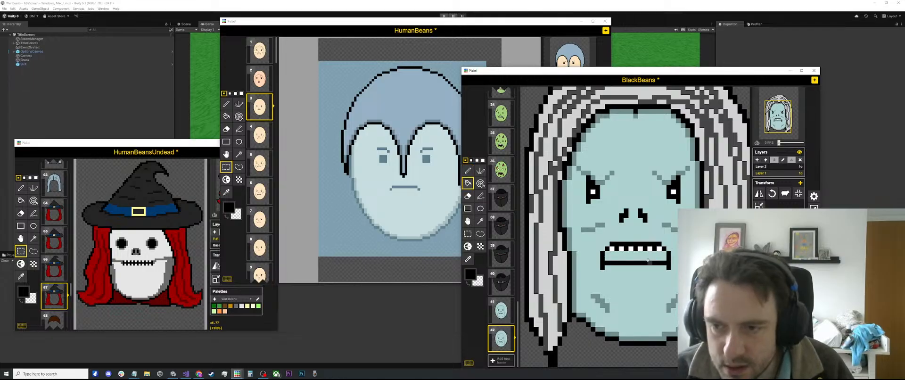
click(647, 255)
Add a lower row of evenly spaced white teeth to the black mouth, using the upper teeth's colour.
key(o)
click(649, 248)
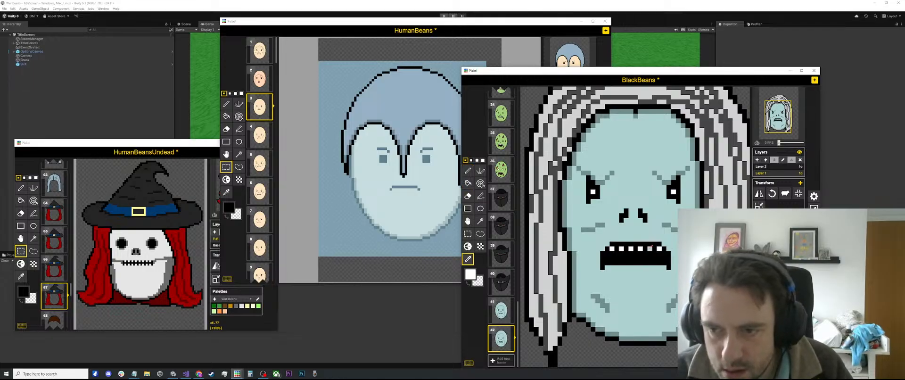
key(p)
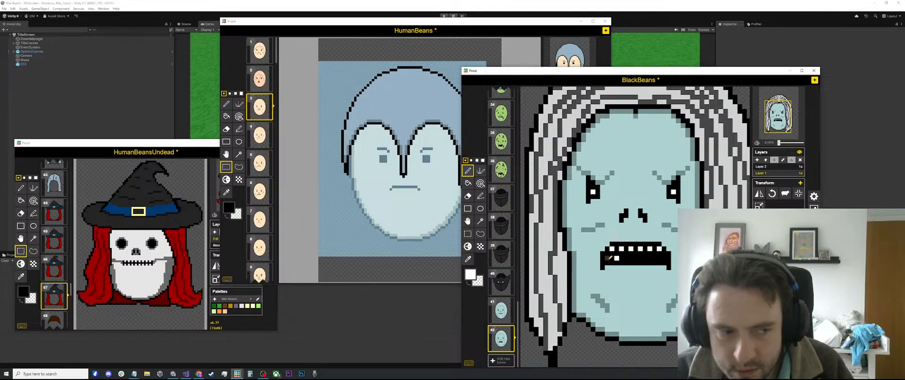
click(607, 258)
click(617, 258)
click(626, 258)
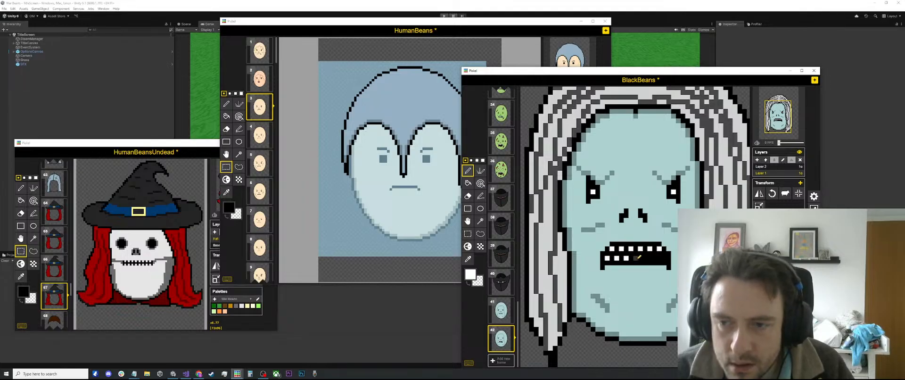
click(636, 258)
click(645, 259)
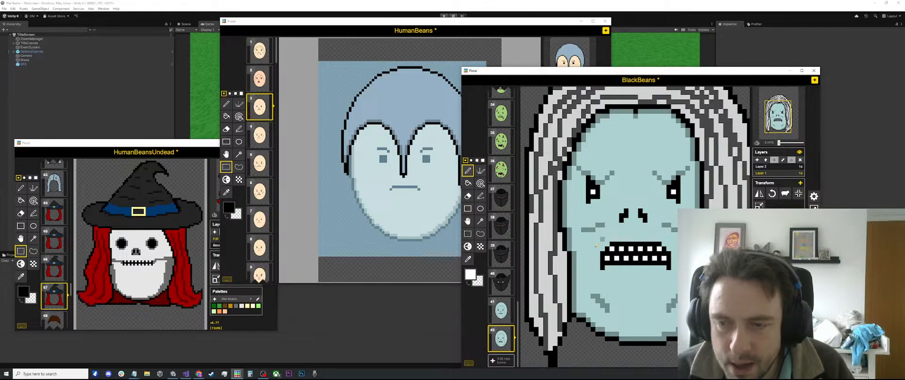
Thicken the black areas around both white pupils to enlarge the eyes in frame 42.
scroll(601, 263, down, 2)
key(o)
click(593, 205)
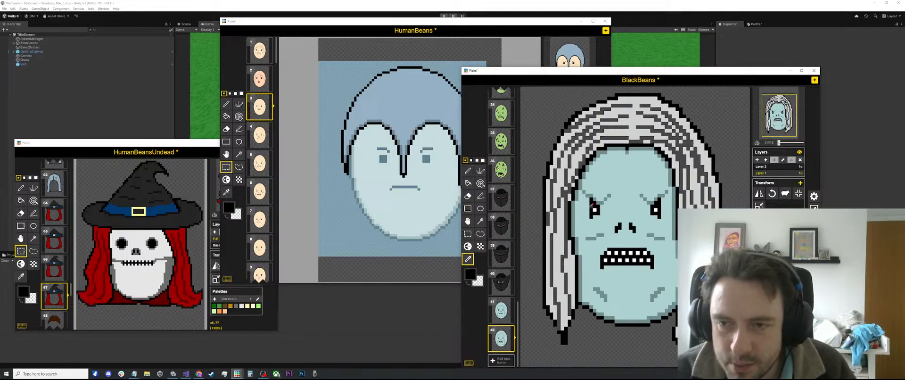
key(p)
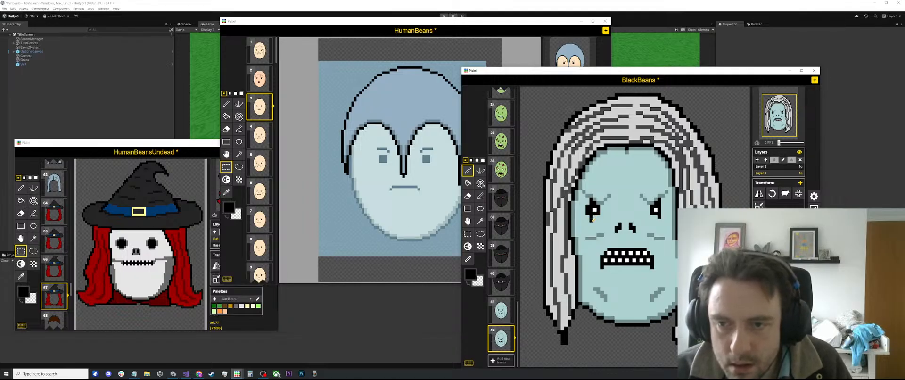
scroll(659, 198, up, 1)
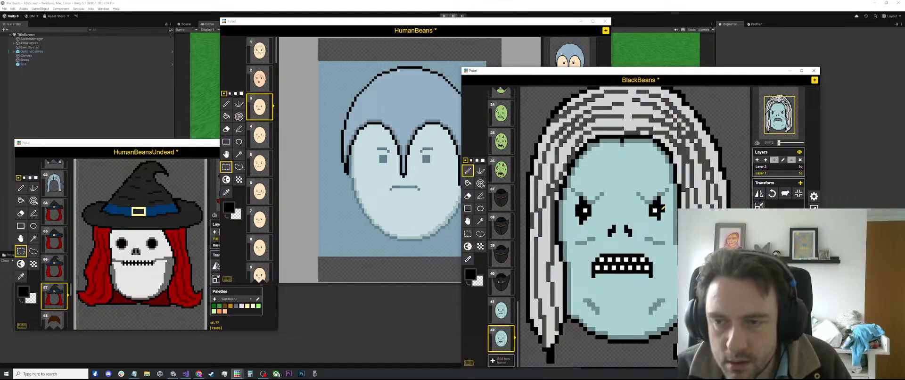
drag(661, 217, 655, 222)
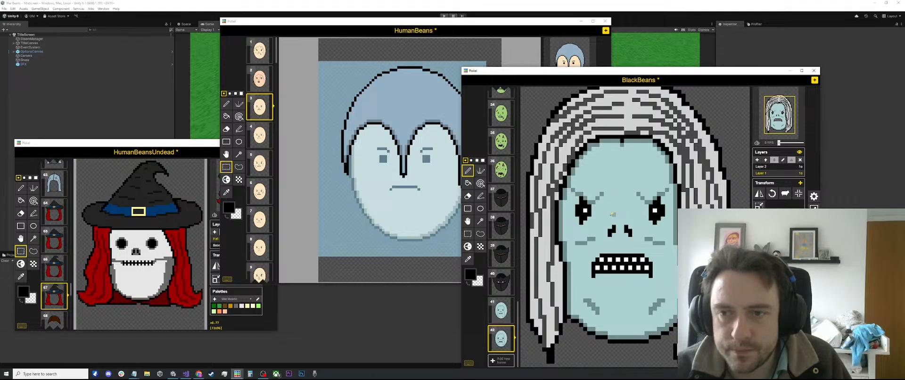
Shade the two nostrils in frame 42 with the grey-blue wrinkle colour sampled from the face.
scroll(606, 192, down, 2)
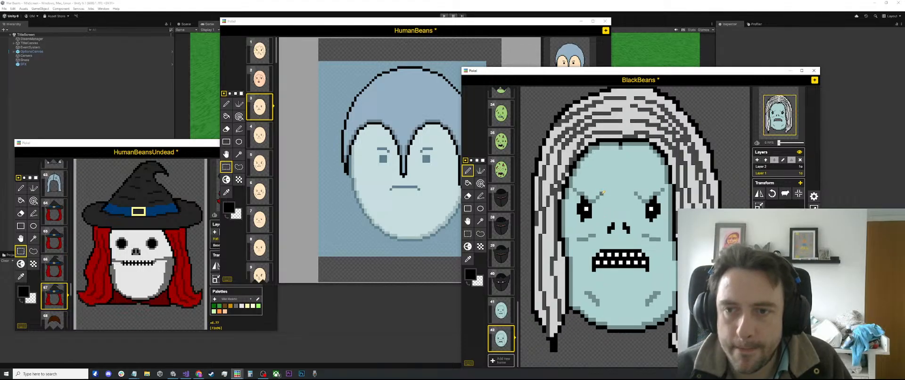
scroll(614, 227, up, 3)
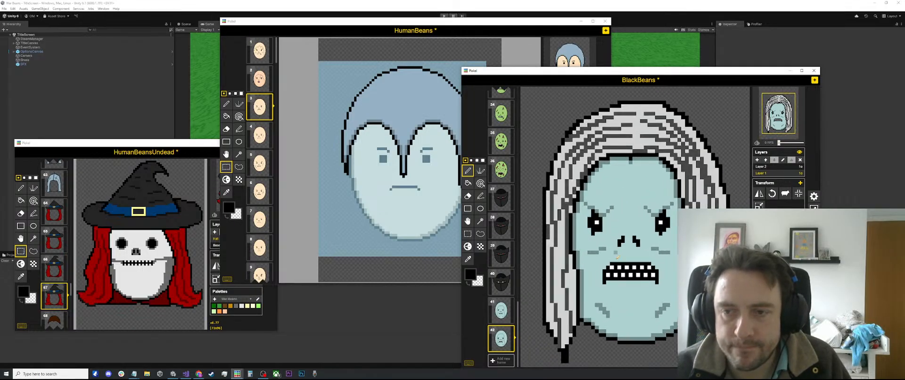
key(o)
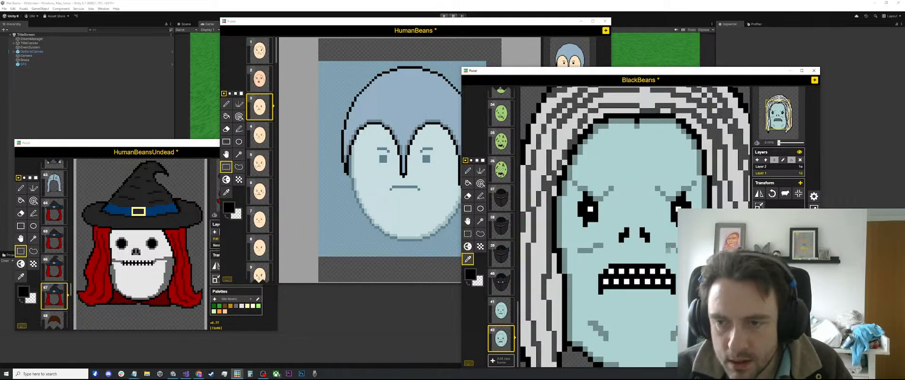
click(670, 244)
key(p)
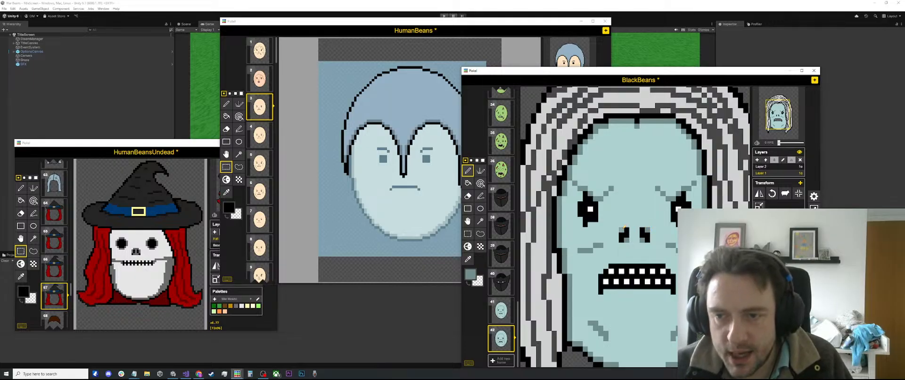
Select the nose with its shaded nostrils and copy it onto frame 41.
key(s)
drag(660, 223, 619, 246)
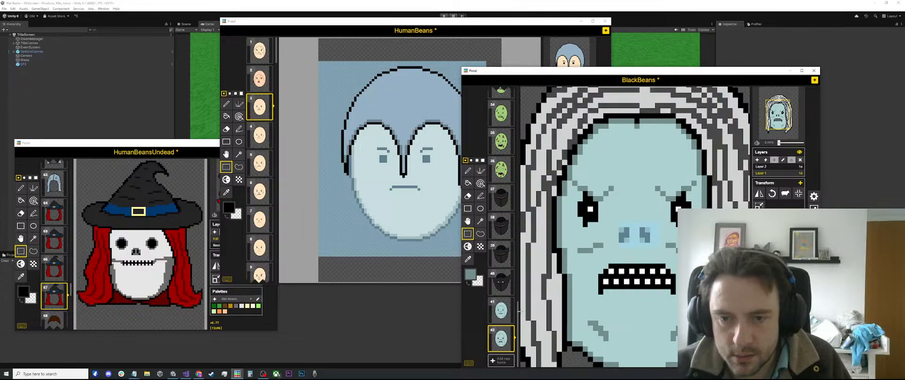
click(502, 311)
scroll(537, 192, up, 2)
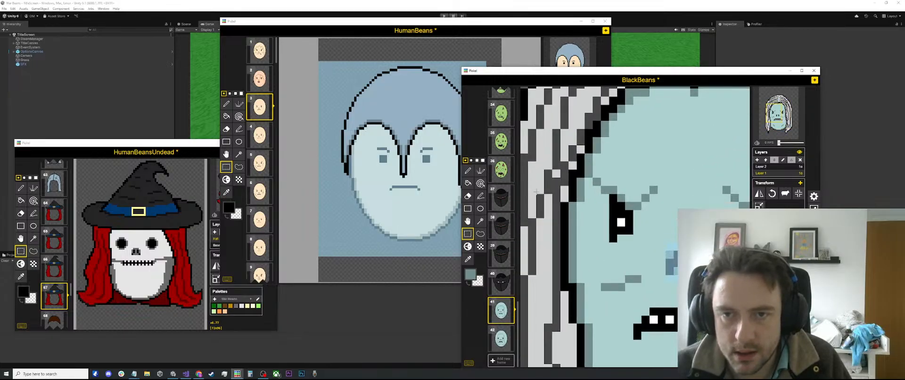
Shade the nostrils of the zombie in frame 5 with the grey-green colour sampled from its wrinkles.
scroll(501, 188, up, 15)
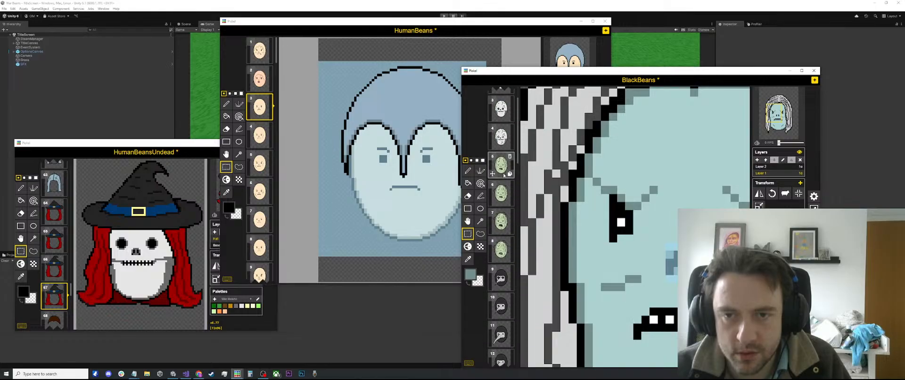
click(503, 166)
key(o)
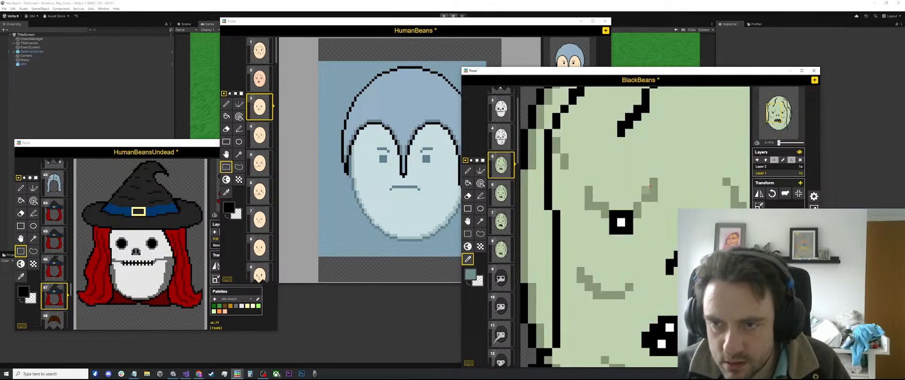
click(654, 190)
key(p)
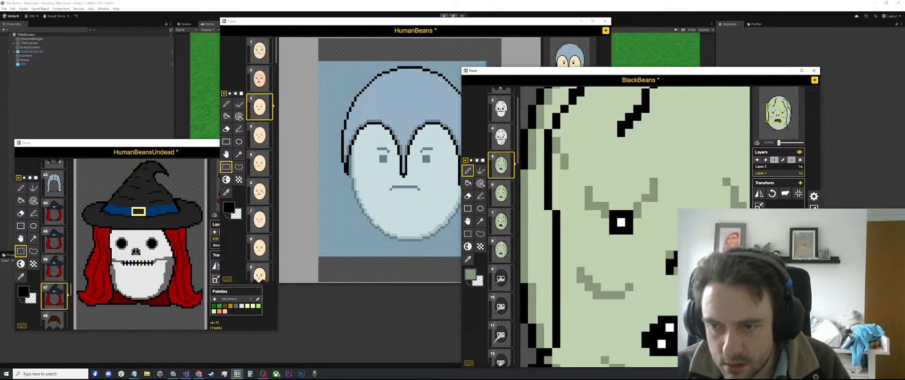
Copy the shaded nose area from frame 5 to the following green zombie frames, up to frame 8.
scroll(635, 226, down, 2)
key(s)
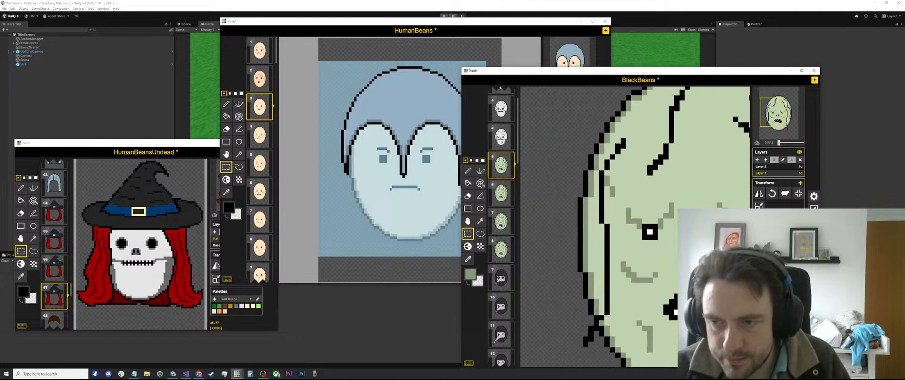
click(501, 193)
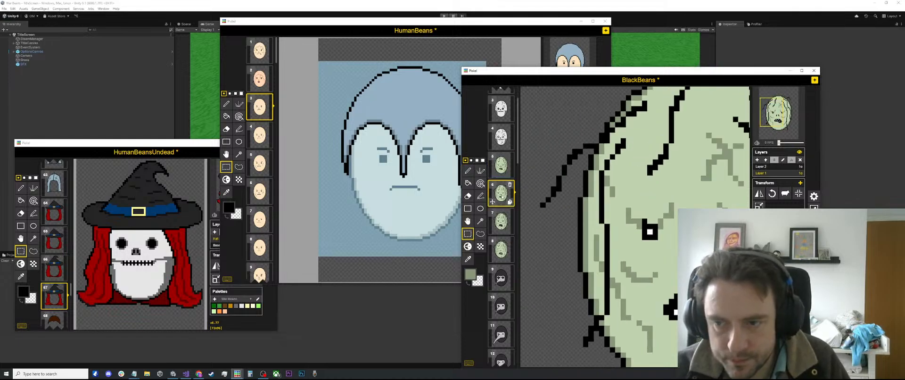
click(501, 250)
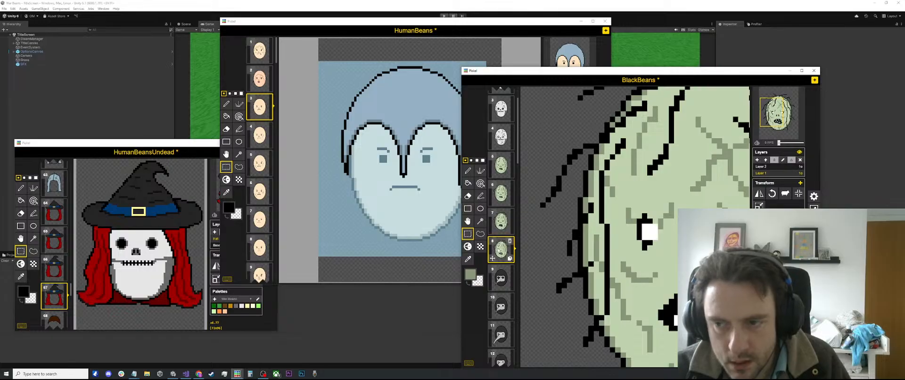
scroll(564, 202, down, 3)
scroll(501, 138, down, 1)
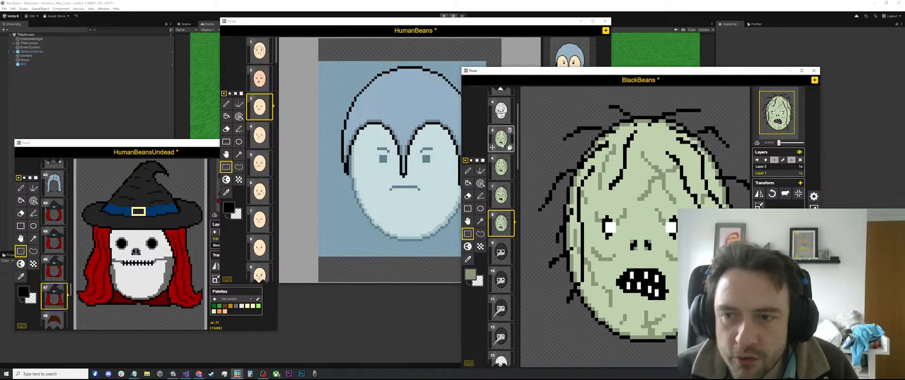
Review the green zombie frames 5 and 8 and the grey-haired faces in frames 41 and 42.
click(502, 147)
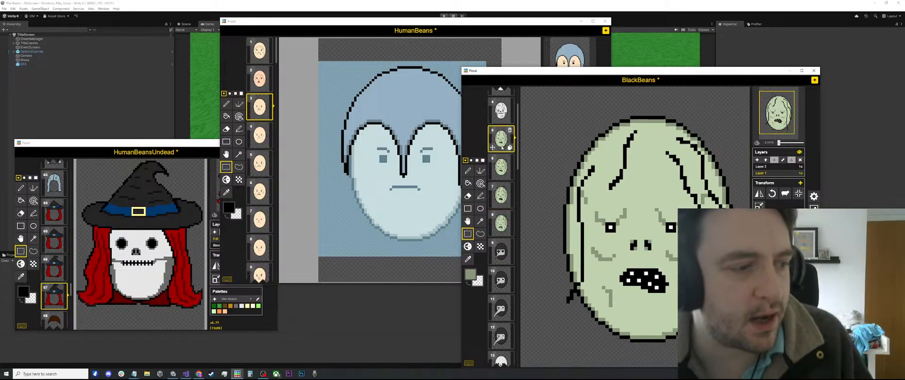
scroll(501, 171, down, 5)
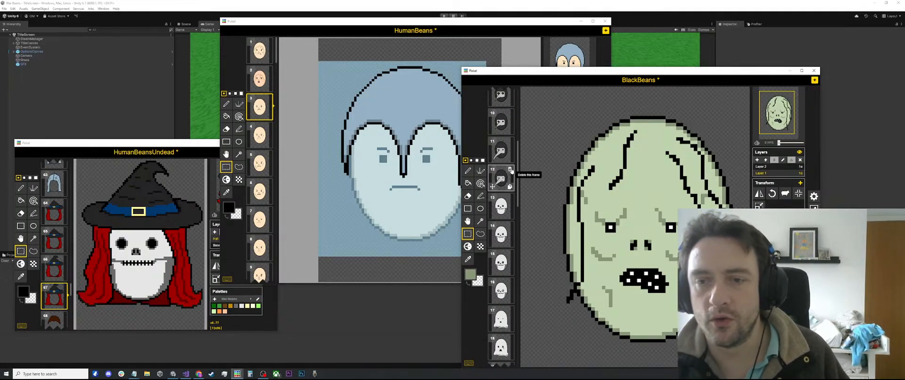
scroll(512, 171, up, 5)
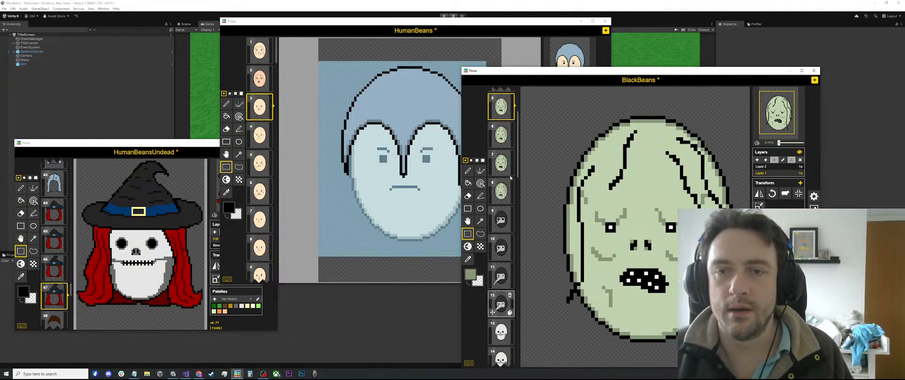
scroll(509, 189, up, 1)
click(506, 230)
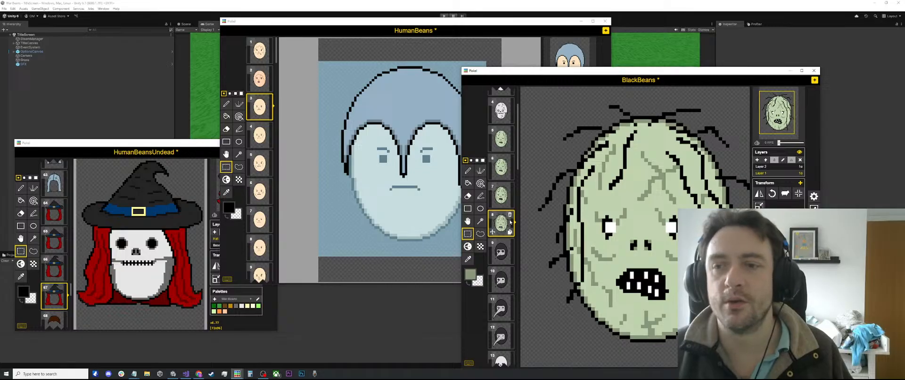
scroll(510, 254, down, 20)
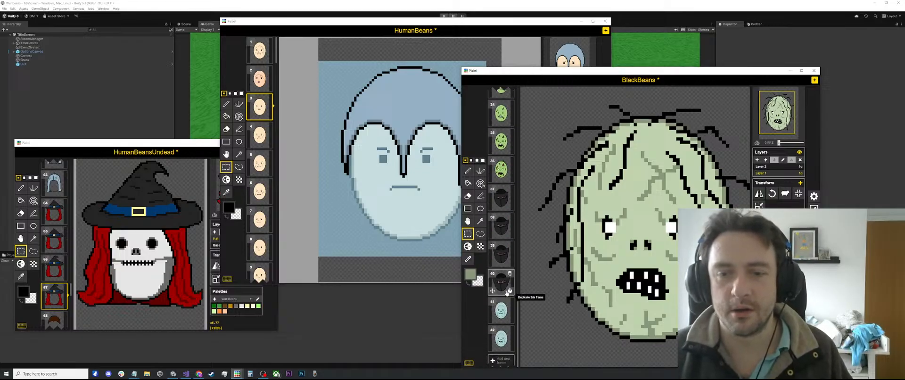
click(501, 311)
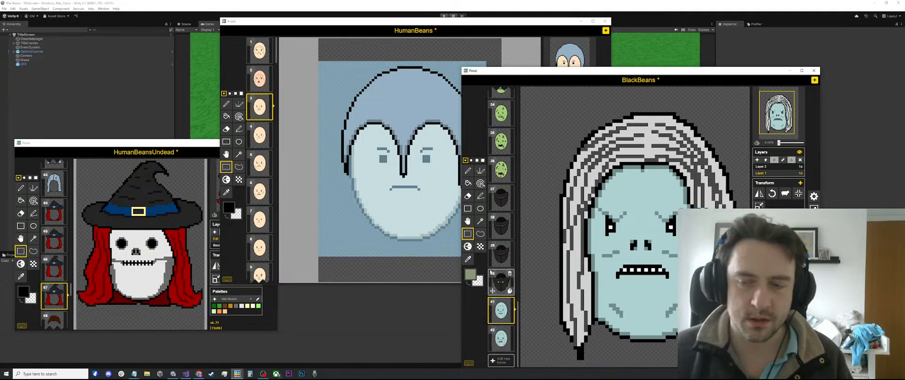
click(513, 336)
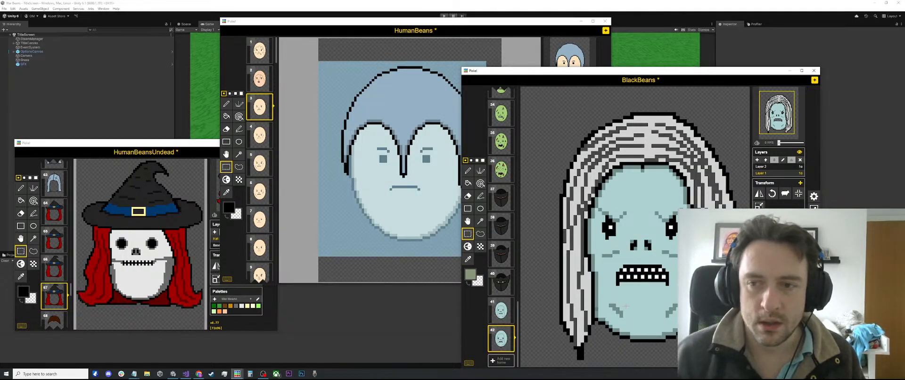
Touch up the eyes of the grey-haired face in frame 42 with black and the pale blue sampled from the skin.
scroll(641, 226, up, 4)
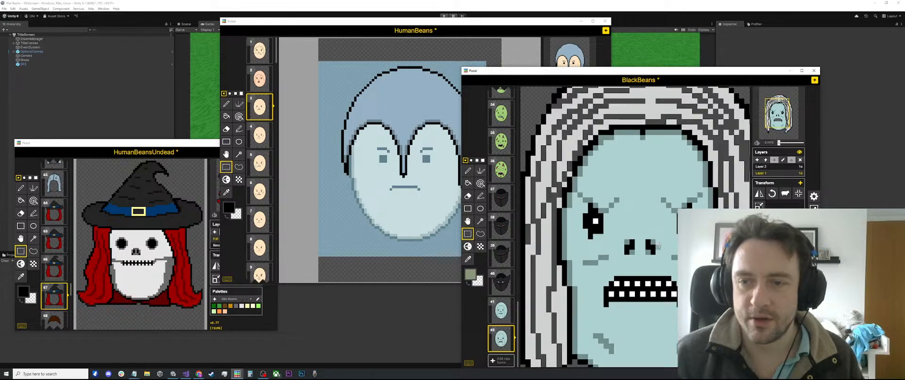
key(o)
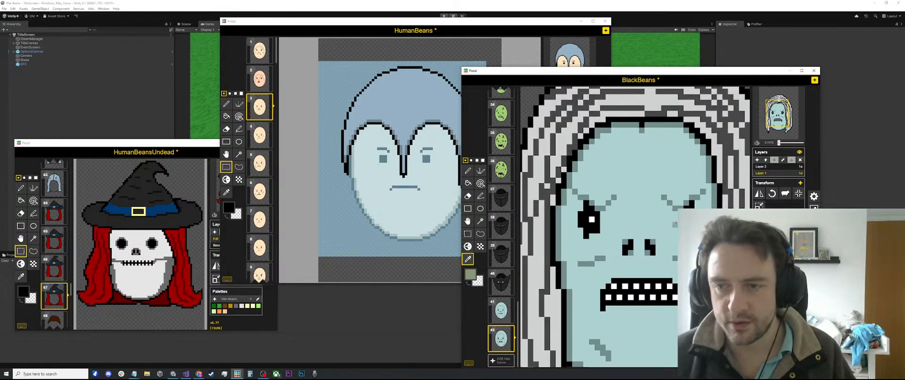
key(d)
key(p)
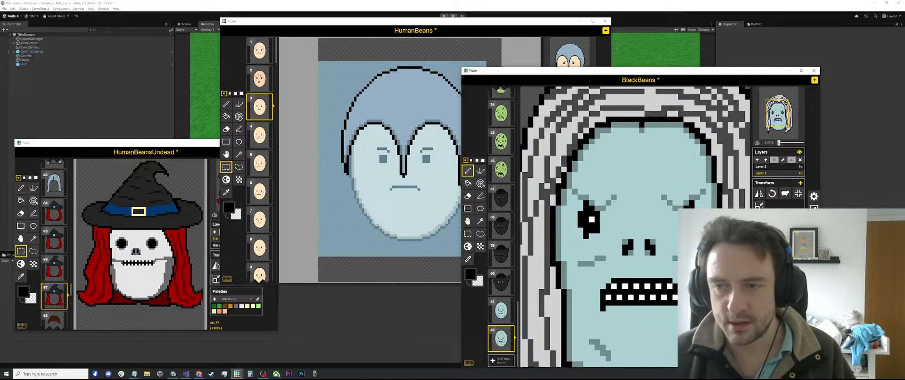
key(o)
key(p)
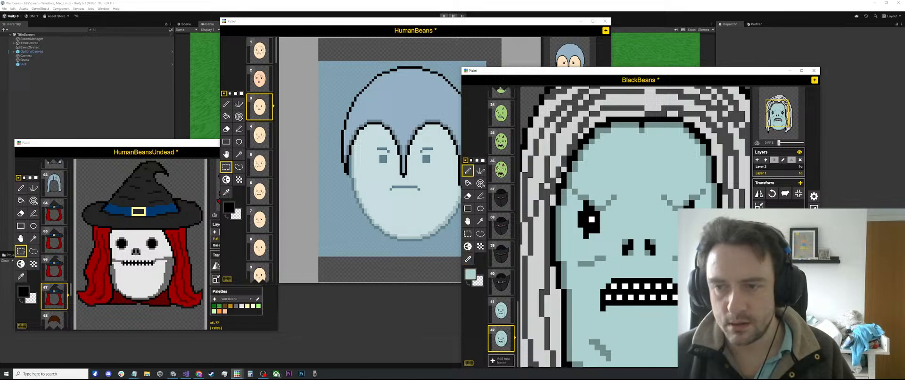
scroll(713, 221, down, 5)
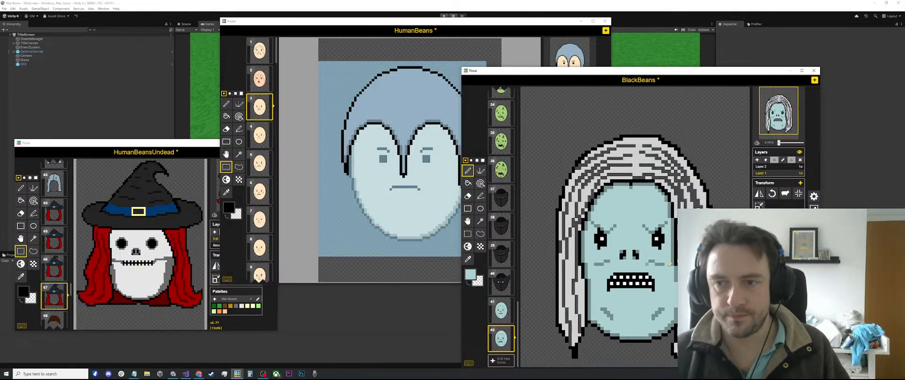
Reshape the black areas around both eyes in frame 42 and compare the face with frame 41.
scroll(648, 245, up, 2)
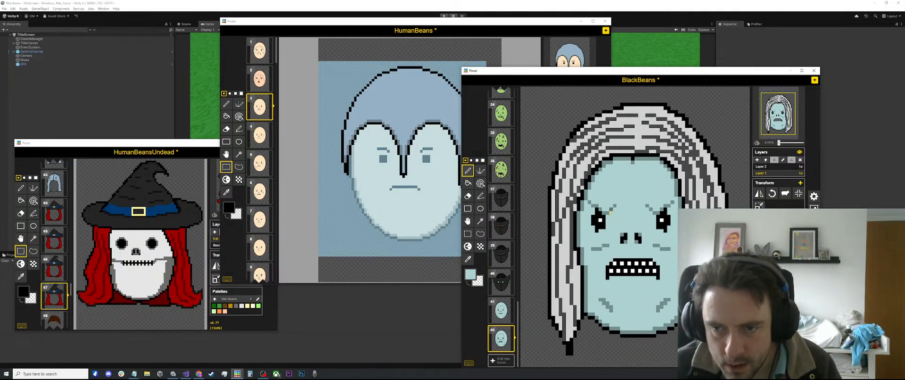
key(o)
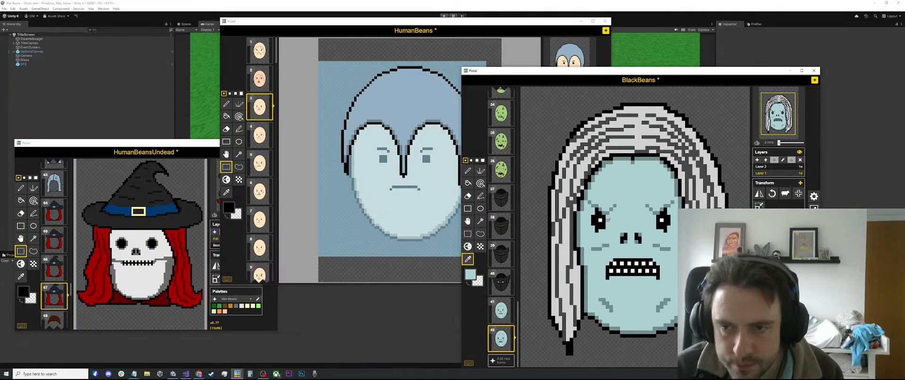
click(607, 221)
key(p)
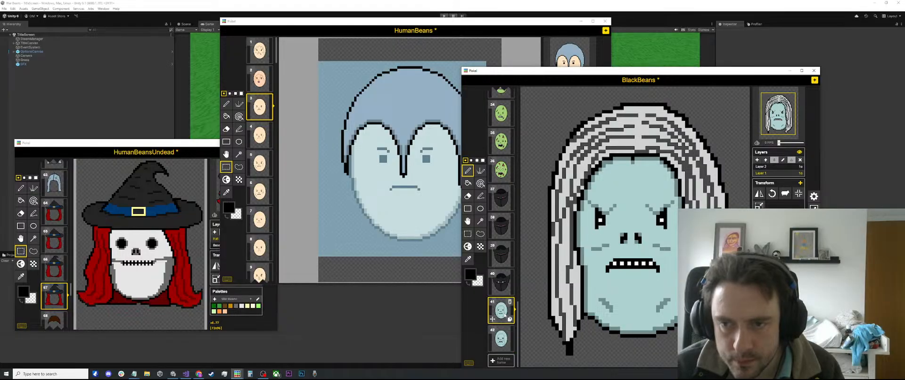
mouse_move(503, 330)
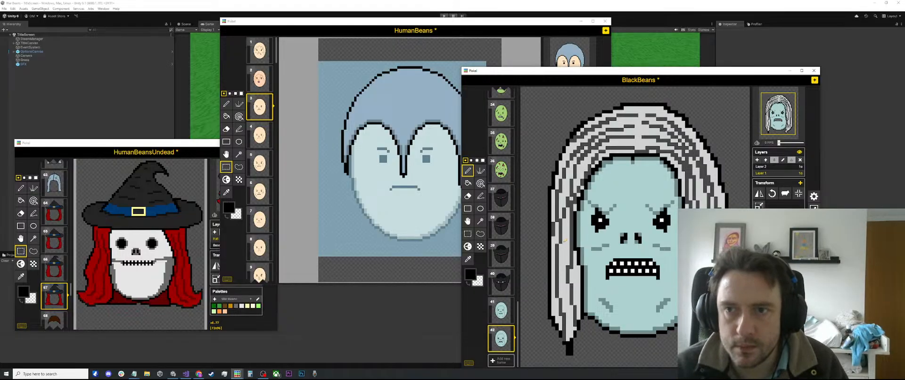
scroll(600, 191, down, 2)
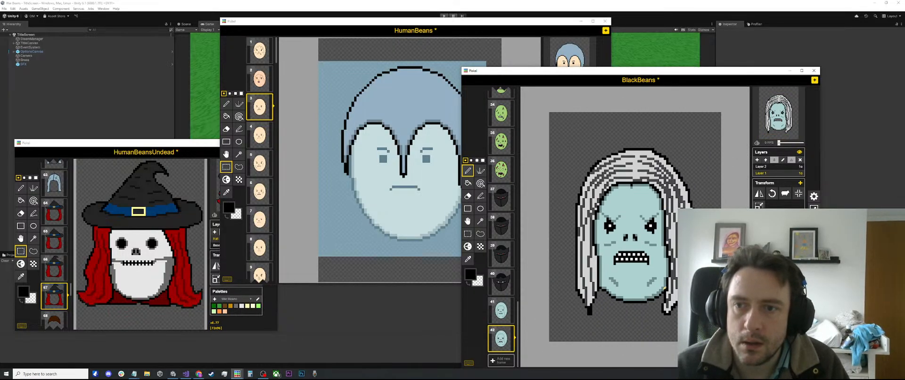
scroll(665, 288, up, 2)
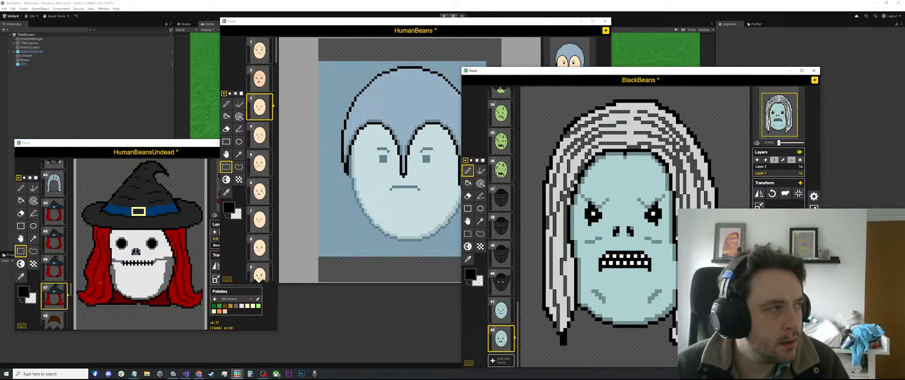
Draw a crossed scar on the forehead in frame 42 with the grey-blue colour sampled from the cheek wrinkle.
key(o)
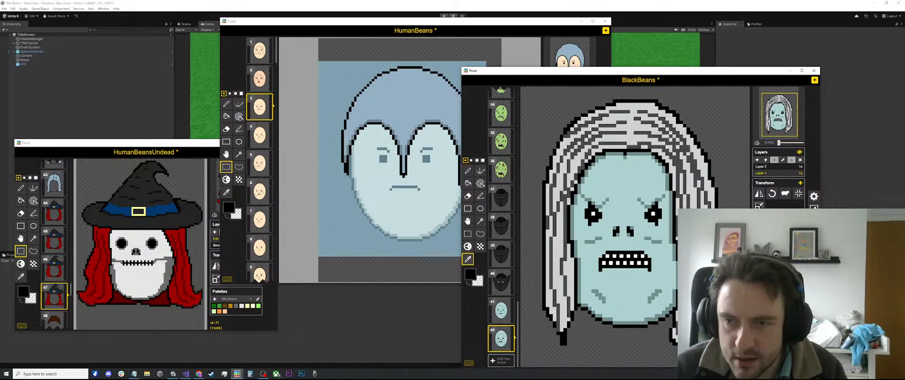
click(593, 244)
click(593, 241)
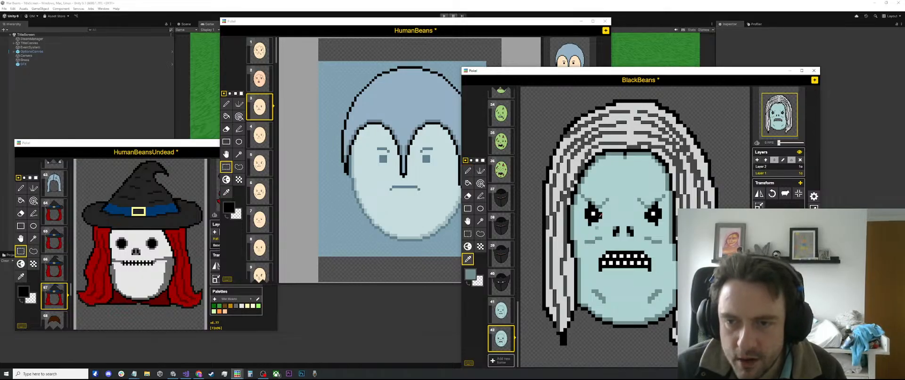
key(p)
mouse_move(625, 166)
mouse_down()
mouse_move(607, 187)
mouse_move(625, 185)
mouse_up()
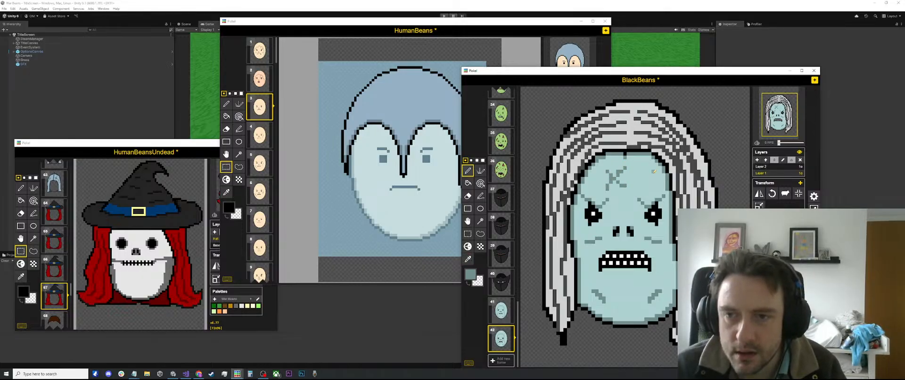
Compare frame 41 with frame 42 and duplicate frame 42 as a new frame.
click(503, 313)
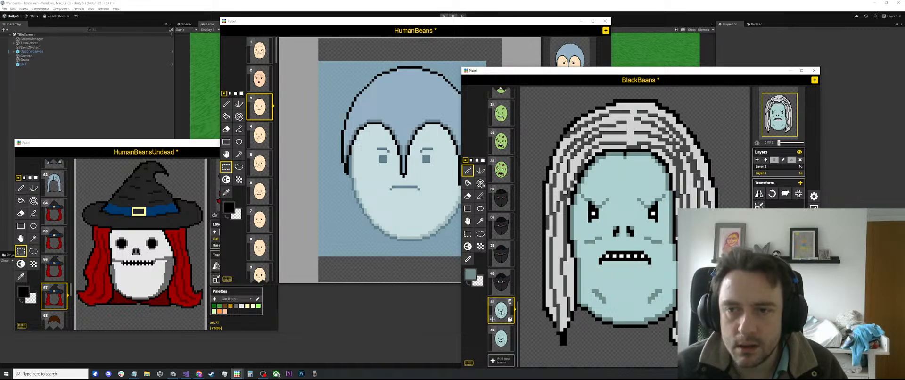
scroll(506, 343, down, 1)
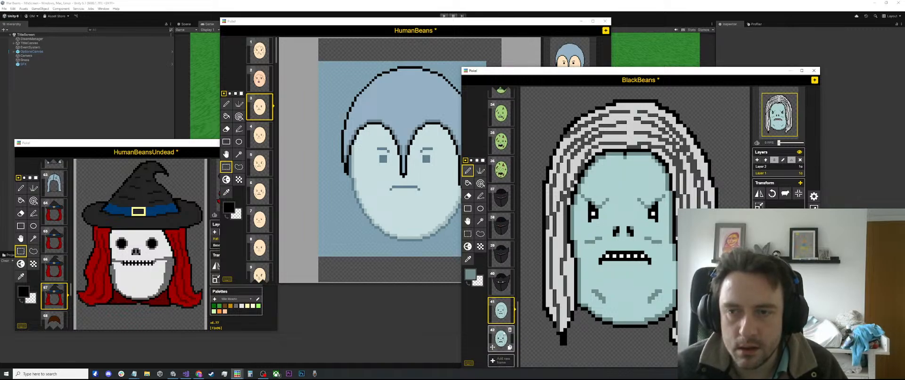
click(505, 342)
click(510, 347)
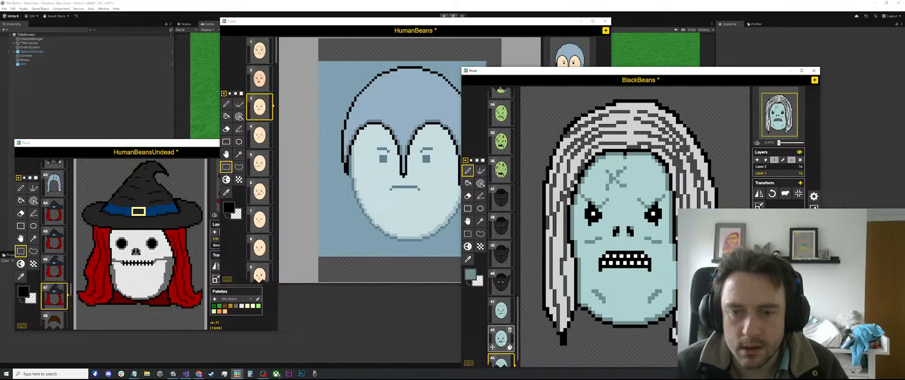
Select the lower half of the mouth in frame 43 and move it down to open the mouth wider.
scroll(600, 250, up, 2)
key(o)
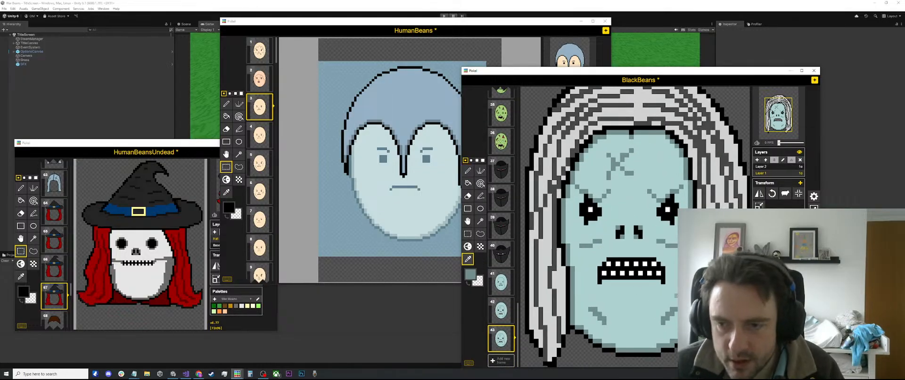
click(622, 282)
key(s)
drag(673, 291, 581, 272)
drag(640, 280, 640, 287)
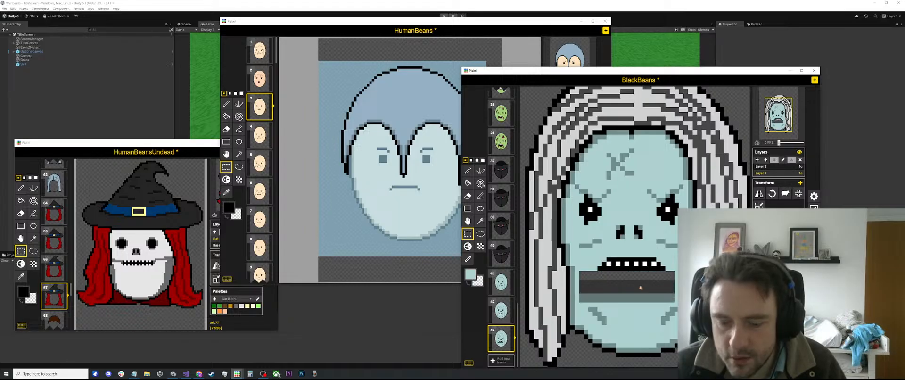
key(ctrl+v)
Extend the sides of the open mouth in black and repaint the gaps beside it with the sampled pale blue skin colour.
key(o)
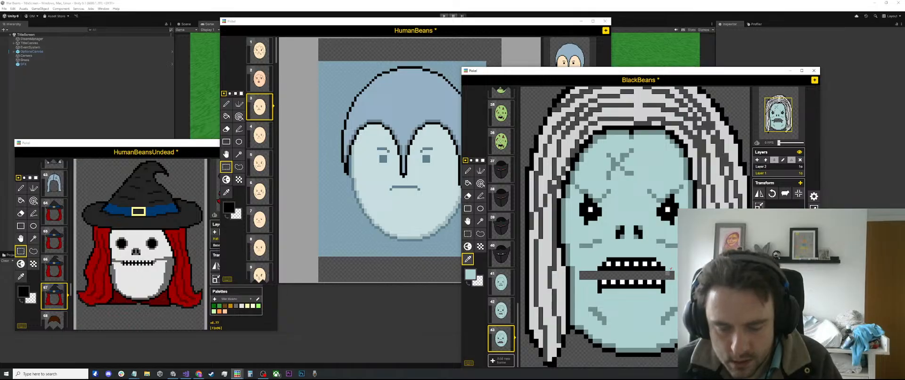
click(665, 269)
key(p)
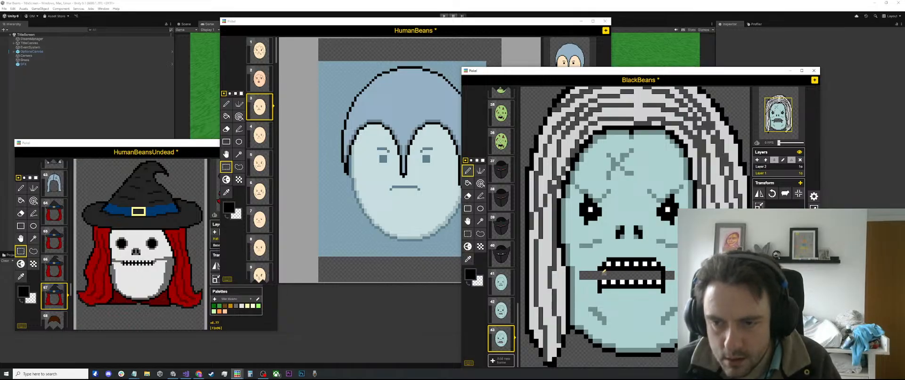
key(o)
click(585, 271)
key(p)
drag(585, 270, 590, 274)
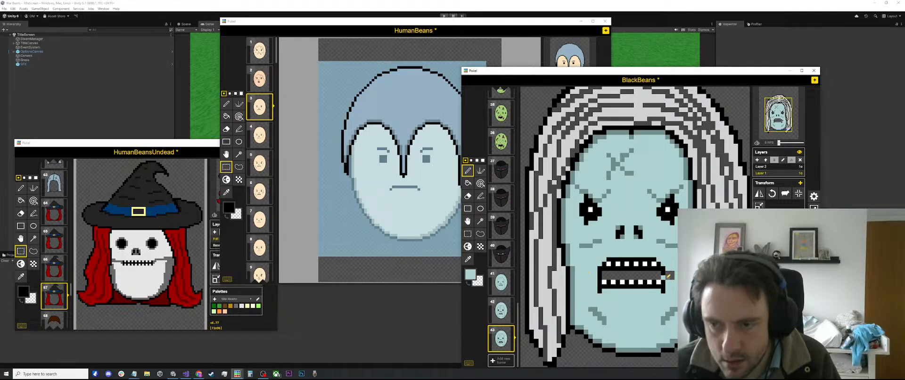
Fill the gap between the upper and lower teeth in frame 43 with the black sampled from the mouth.
key(o)
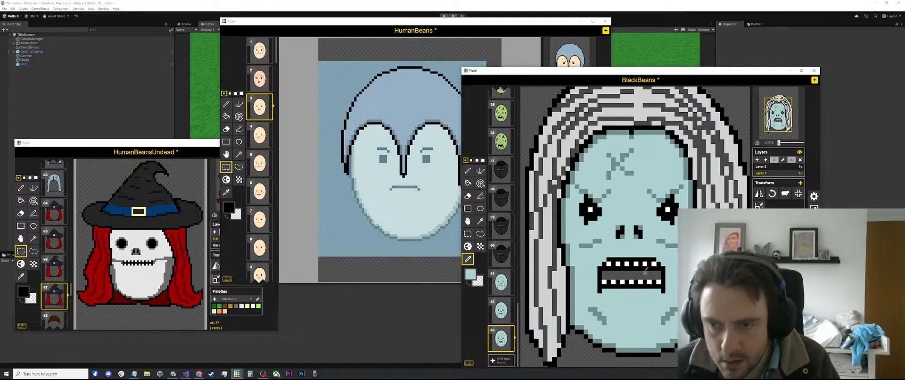
click(645, 269)
key(b)
click(626, 275)
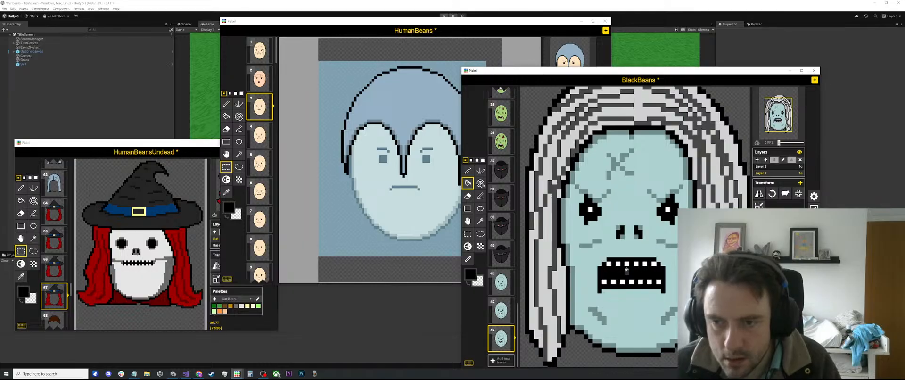
scroll(623, 276, down, 3)
scroll(618, 275, up, 4)
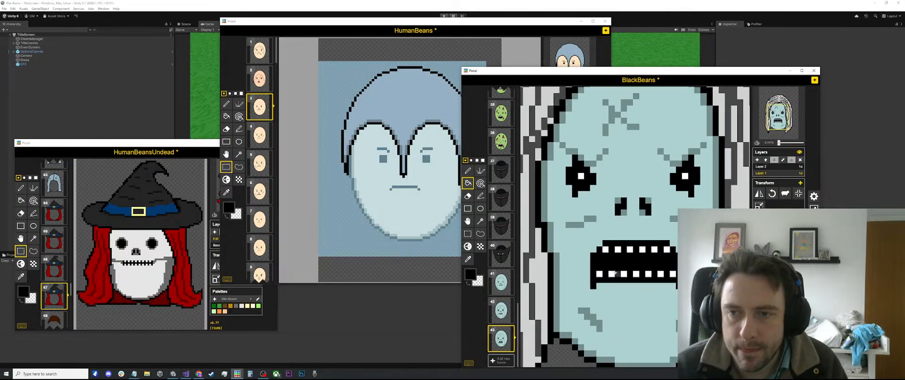
Reshape both eyes in frame 43 into a more slanted, angry shape with the Pen tool in black.
scroll(591, 213, down, 2)
key(o)
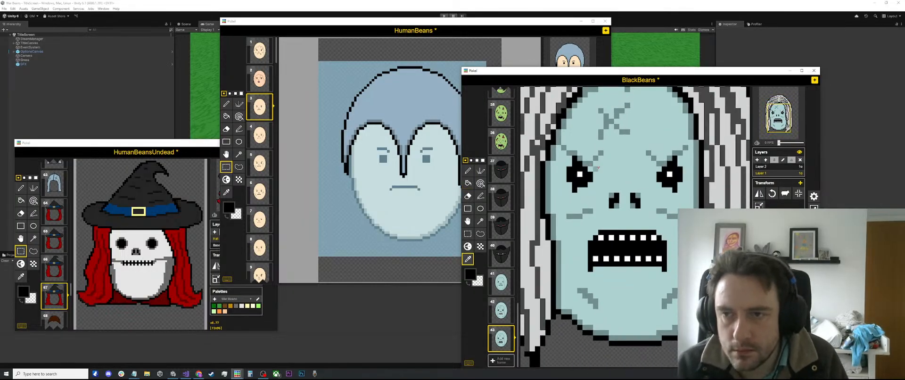
scroll(585, 190, down, 1)
key(p)
scroll(587, 187, up, 1)
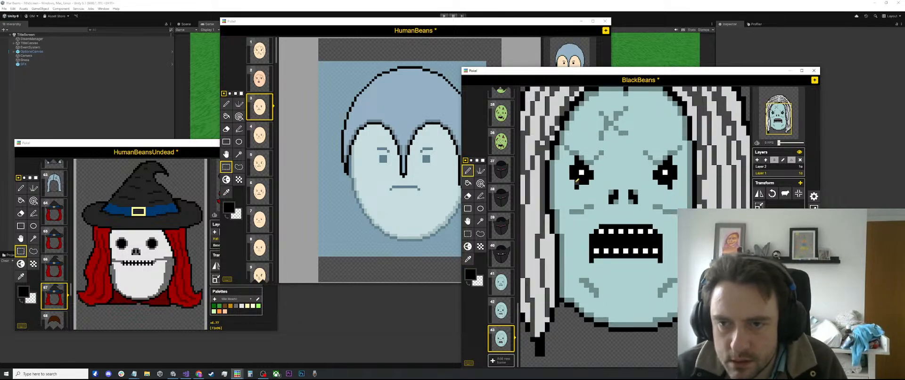
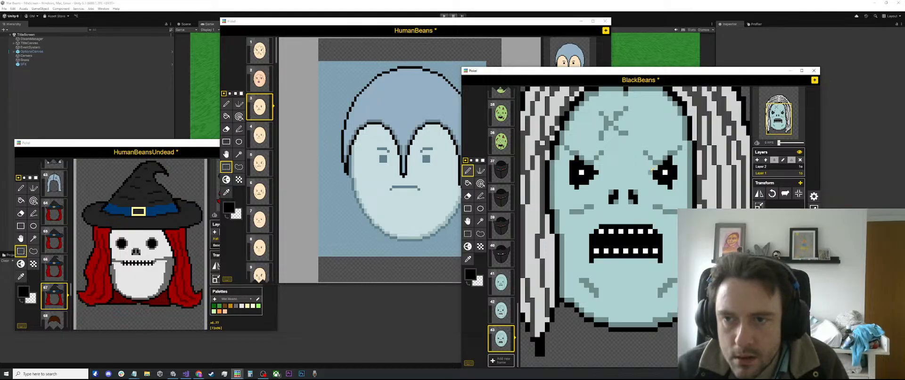
Touch up the right eye's edge in frame 43 and compare the finished face with frame 42.
click(652, 172)
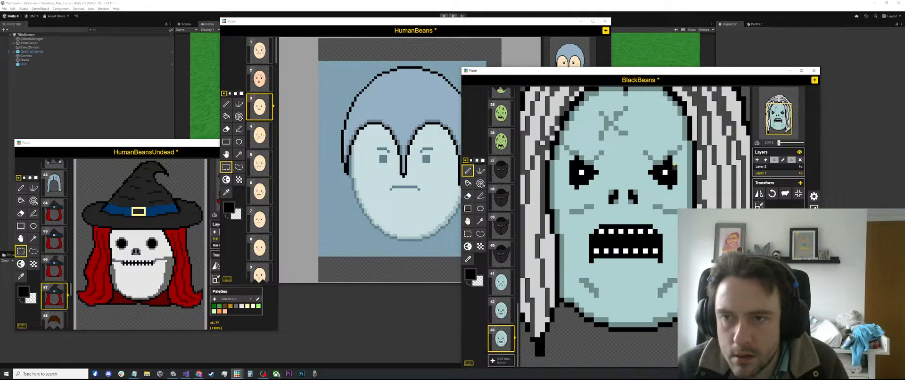
scroll(680, 166, down, 3)
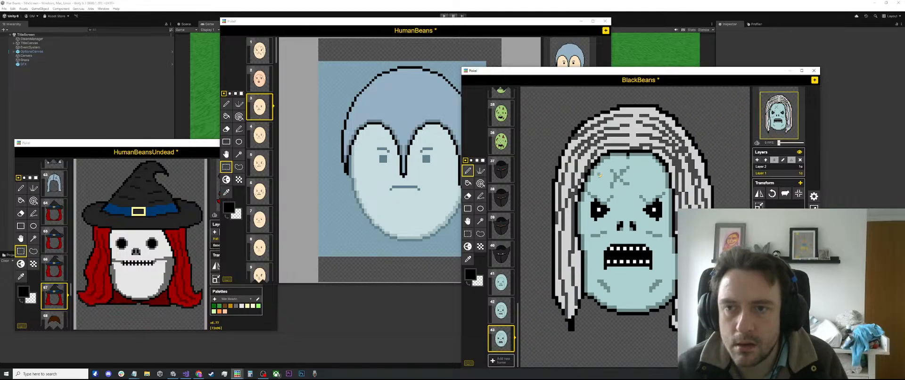
click(499, 310)
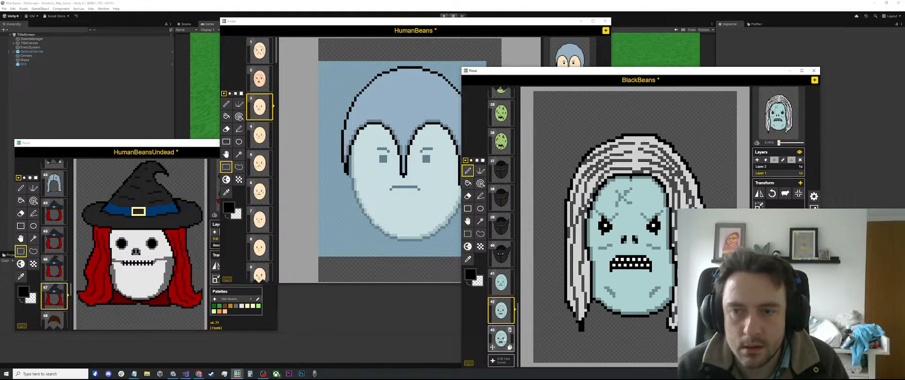
click(504, 339)
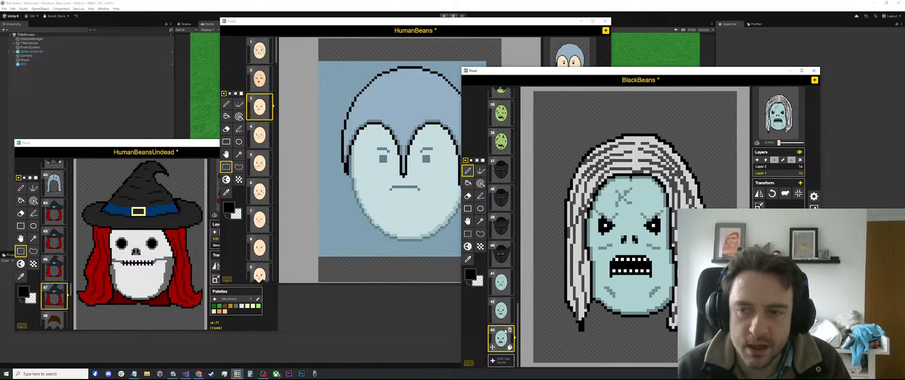
Sample the grey-blue scar colour from the forehead and draw extra scars on the chin and left cheek in frame 43.
scroll(625, 274, up, 3)
click(468, 259)
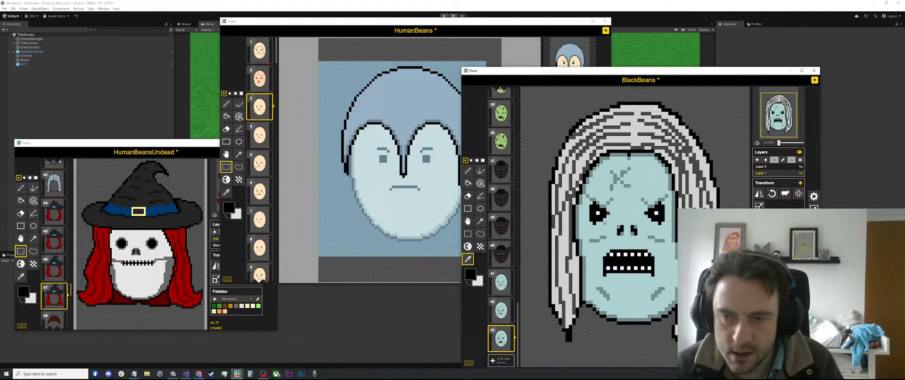
click(618, 178)
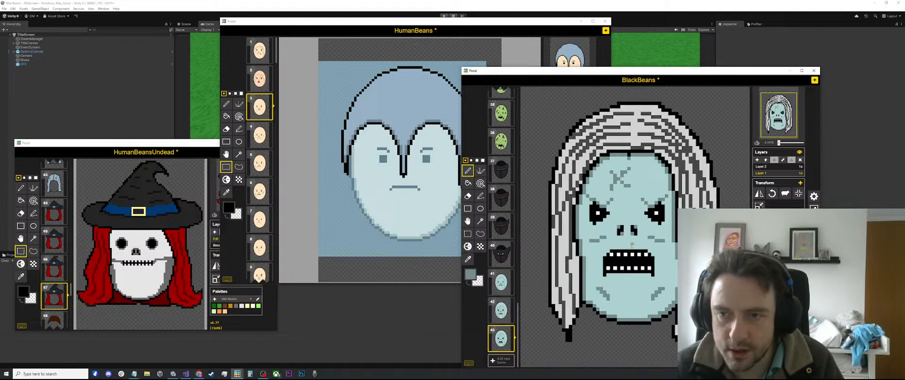
mouse_move(637, 313)
mouse_down()
mouse_move(647, 286)
mouse_move(633, 296)
mouse_move(649, 307)
mouse_up()
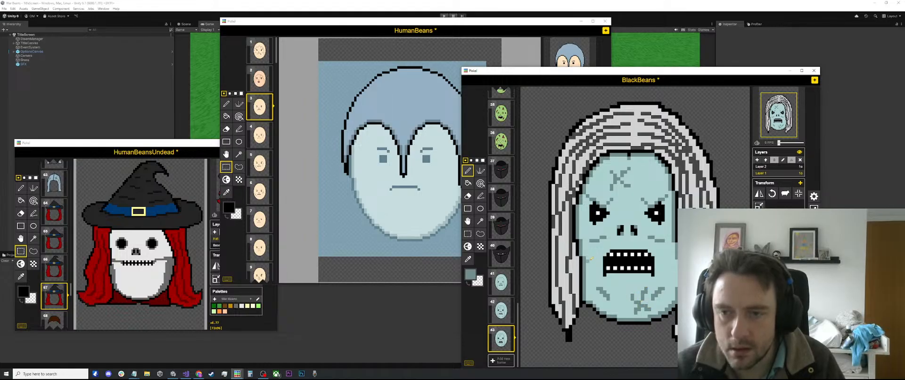
drag(591, 259, 595, 272)
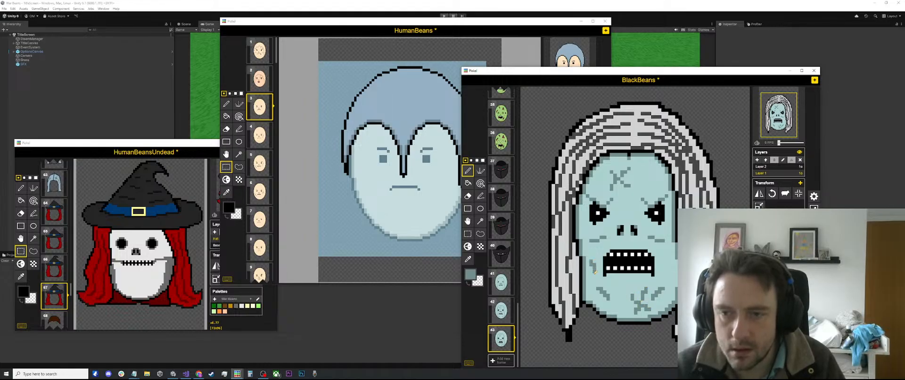
Compare the faces in frames 41, 42 and 43 by viewing each frame in turn.
click(501, 311)
scroll(501, 311, up, 1)
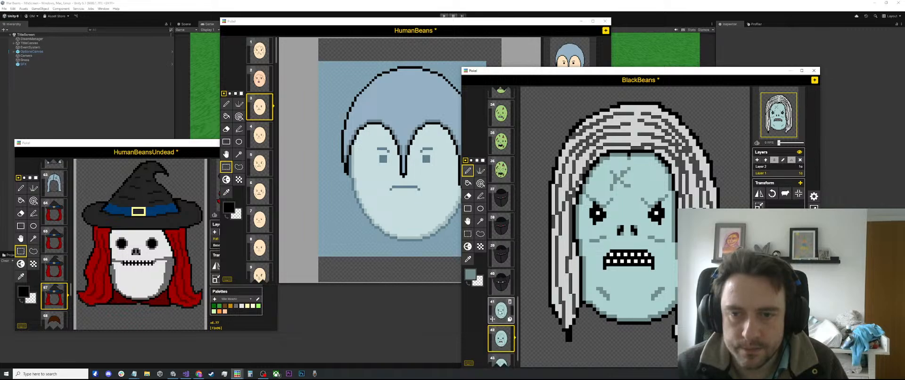
click(502, 305)
scroll(501, 307, down, 1)
click(502, 311)
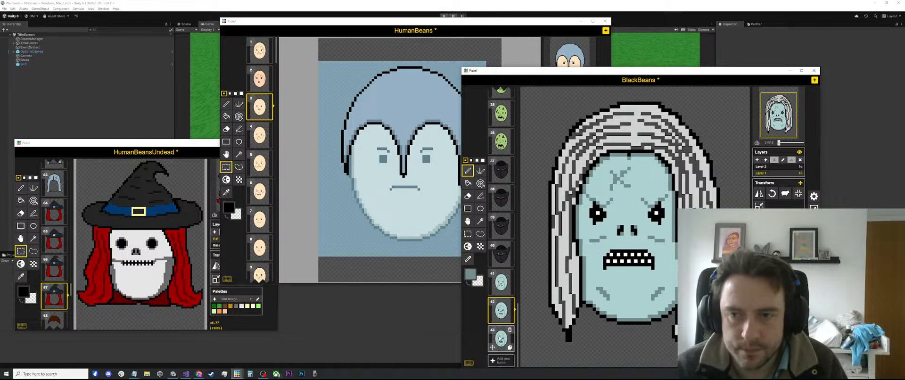
click(501, 337)
scroll(530, 337, down, 2)
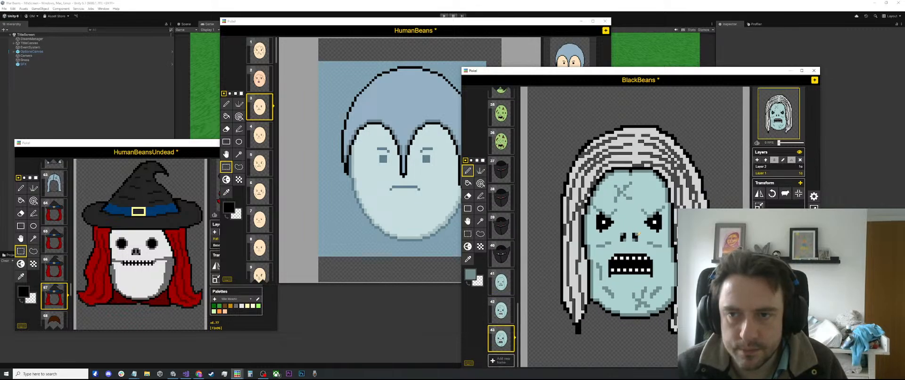
Duplicate frame 43 and enlarge both pupils in the copy with the Pen tool in the sampled white.
click(509, 348)
scroll(659, 257, up, 1)
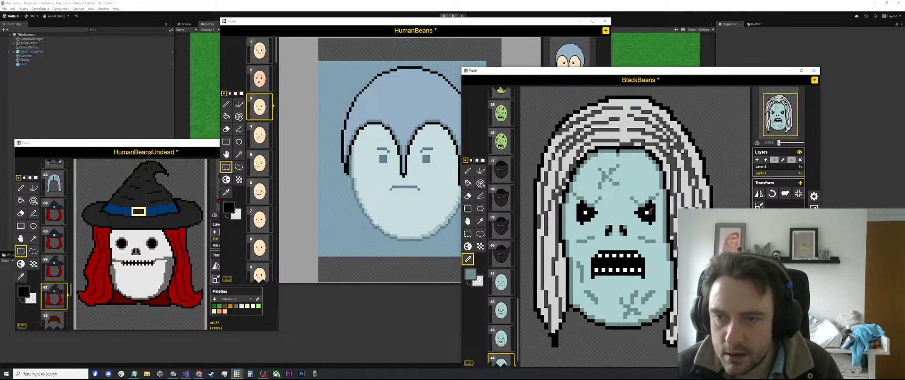
click(648, 212)
scroll(647, 211, up, 2)
key(p)
mouse_move(643, 210)
mouse_down()
mouse_move(652, 212)
mouse_move(644, 218)
mouse_up()
mouse_move(579, 208)
mouse_down()
mouse_move(562, 215)
mouse_move(573, 213)
mouse_up()
scroll(573, 213, down, 2)
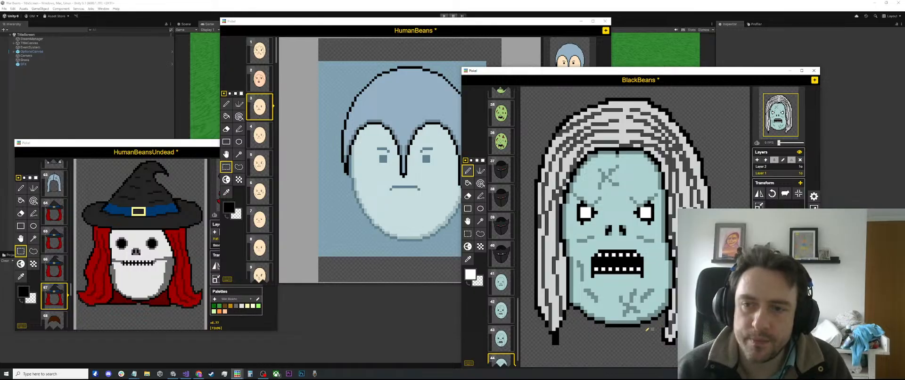
Select the lower half of the mouth in frame 44 and move it down to open the mouth wider.
mouse_move(499, 332)
scroll(646, 278, up, 1)
key(s)
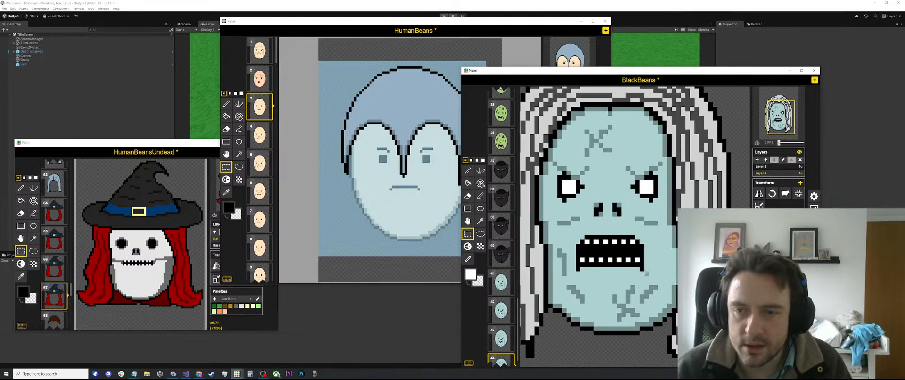
drag(647, 274, 578, 256)
key(Delete)
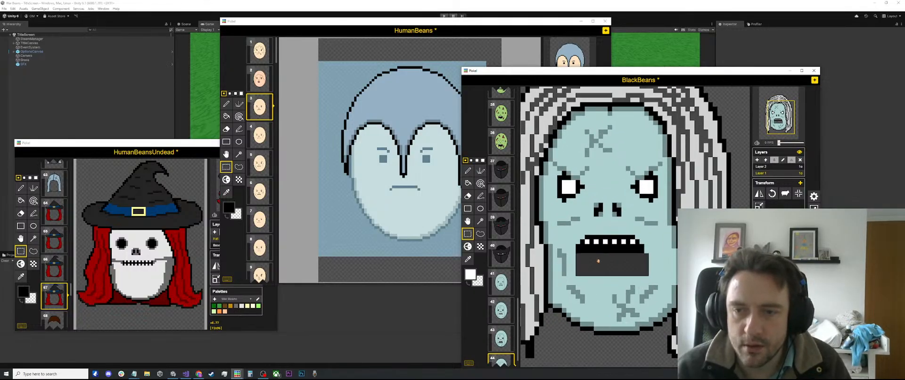
key(Down)
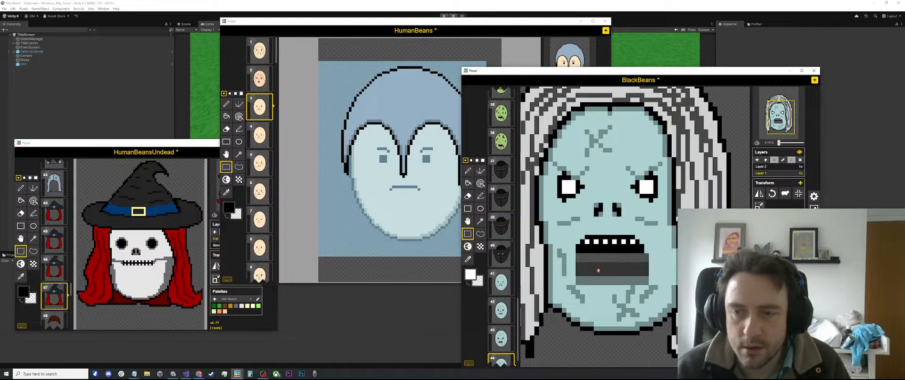
key(ctrl+z)
key(ctrl+z)
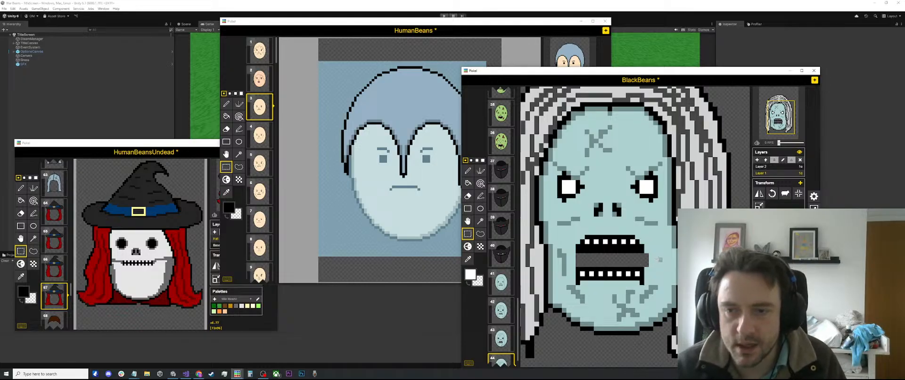
Repaint the gap beside the mouth in frame 44 with the pale blue skin colour and fill the mouth gap with black.
scroll(631, 259, up, 1)
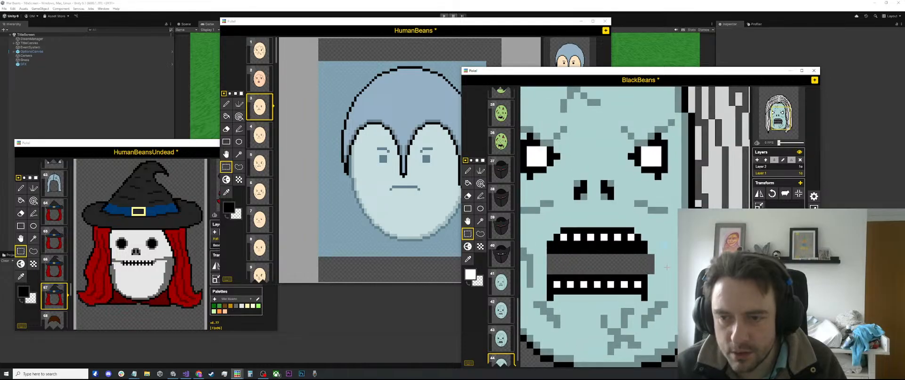
key(p)
alt+click(659, 257)
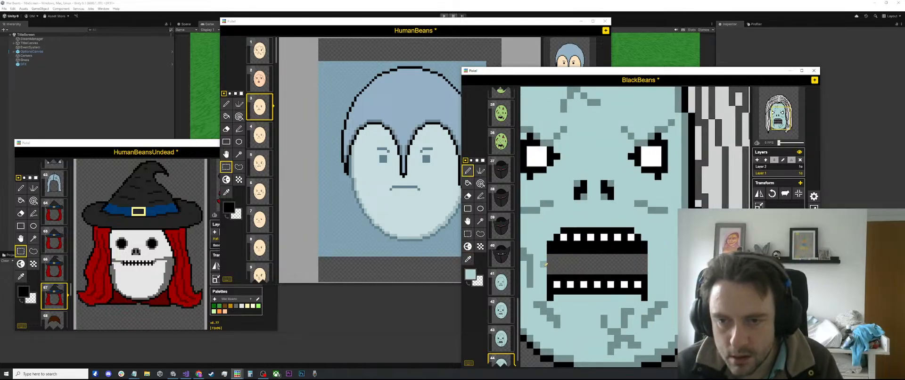
alt+click(560, 250)
key(b)
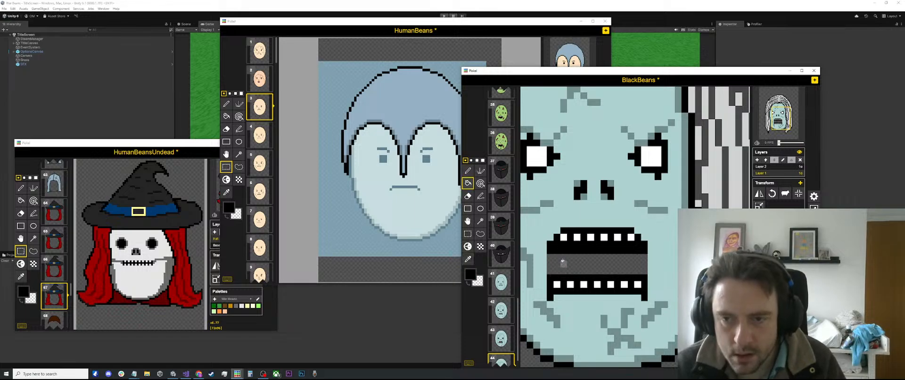
click(559, 262)
Lengthen each upper tooth in frame 44 downwards with the sampled white.
alt+click(577, 236)
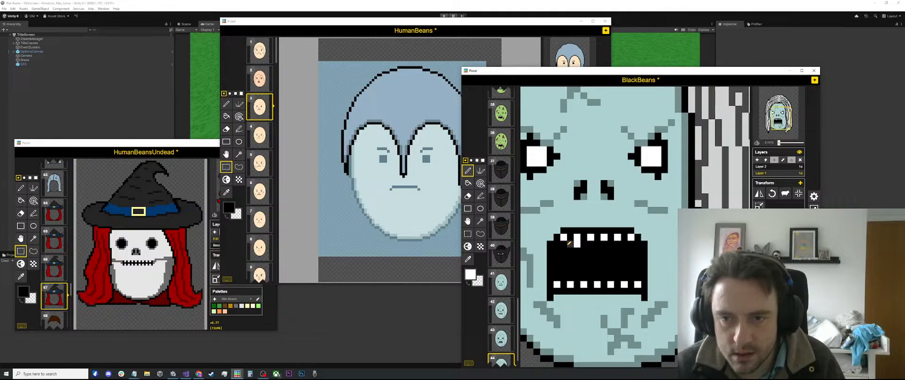
click(564, 244)
click(578, 244)
click(592, 244)
click(604, 244)
click(618, 244)
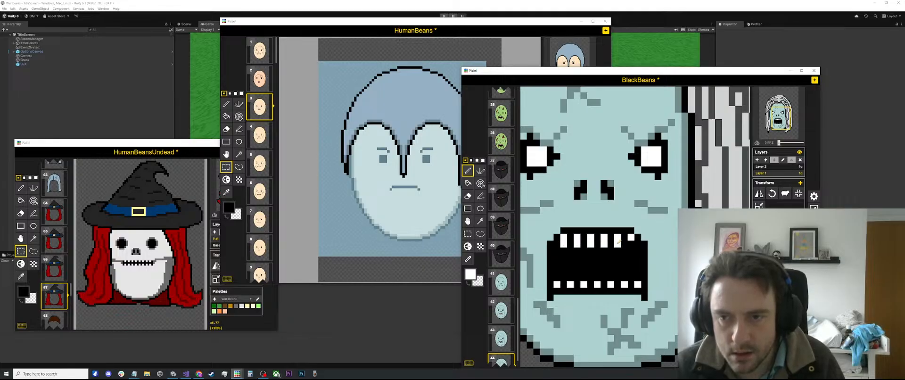
click(631, 244)
Lengthen each lower tooth in frame 44 upwards with white pixels.
click(557, 279)
click(570, 278)
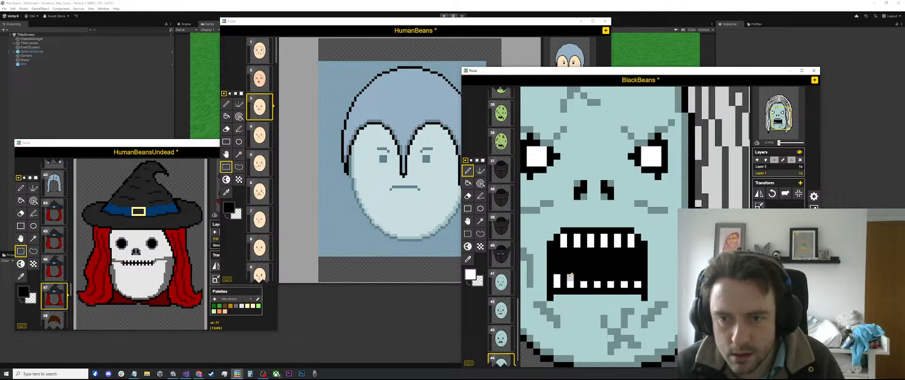
click(583, 278)
click(598, 278)
click(610, 278)
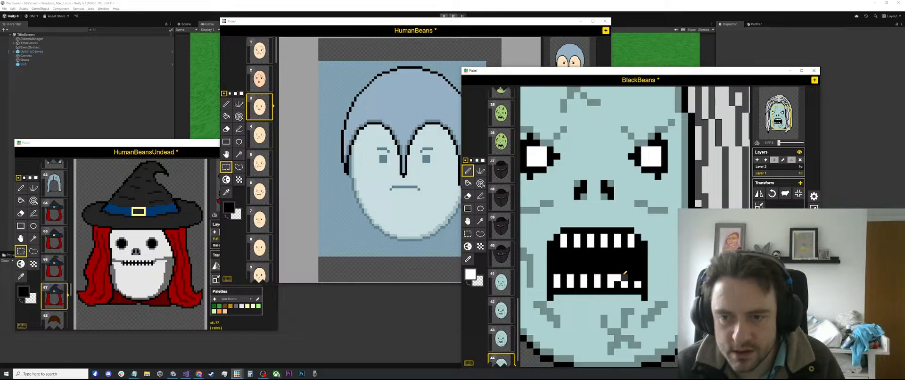
click(624, 278)
click(637, 278)
scroll(640, 264, down, 3)
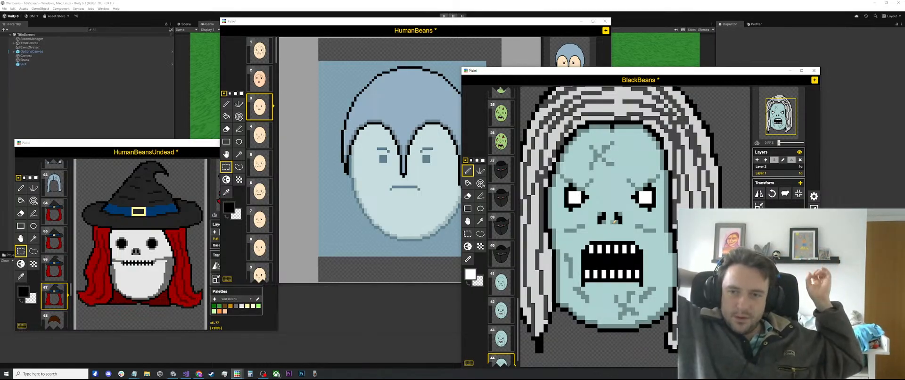
Extend the dark outlines around both eyes in frame 44 into sharper, angrier shapes with the Pen tool in the sampled black.
scroll(581, 247, down, 2)
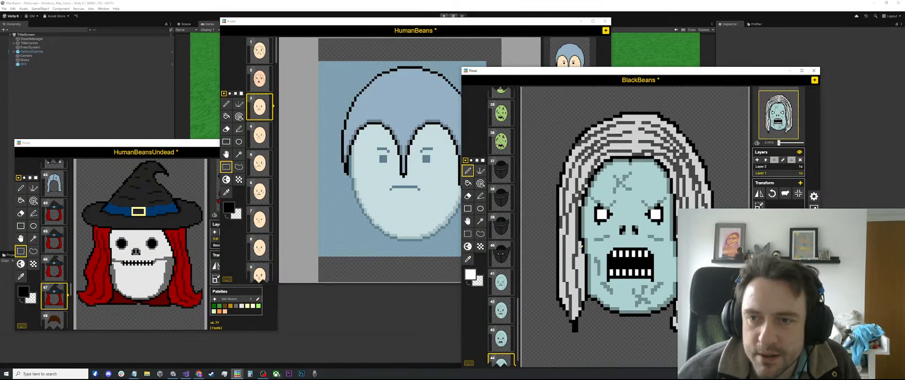
scroll(592, 258, up, 2)
scroll(620, 213, up, 2)
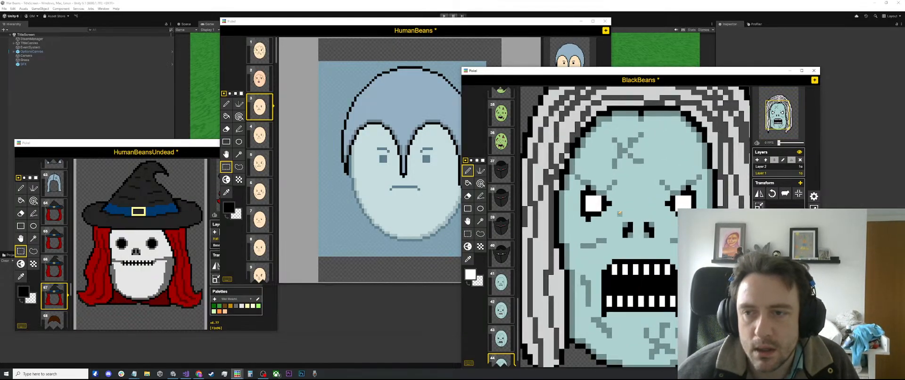
key(o)
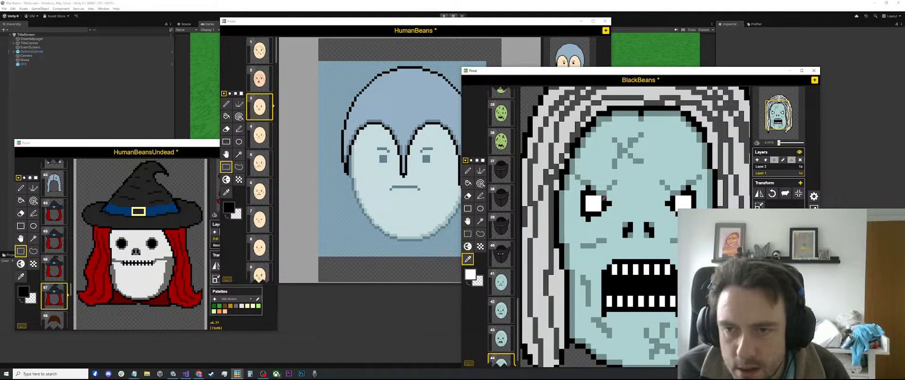
mouse_move(501, 252)
key(b)
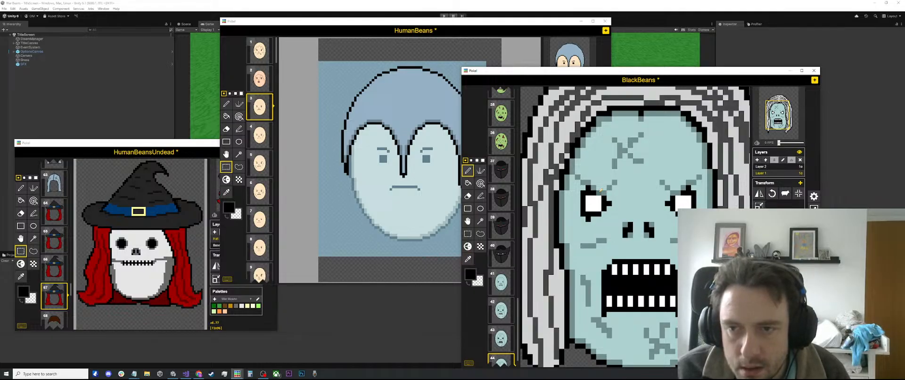
click(500, 338)
scroll(501, 339, down, 1)
click(501, 338)
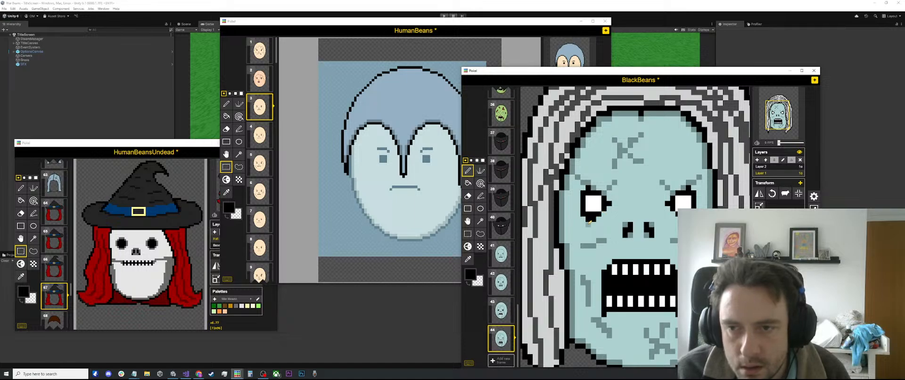
click(588, 219)
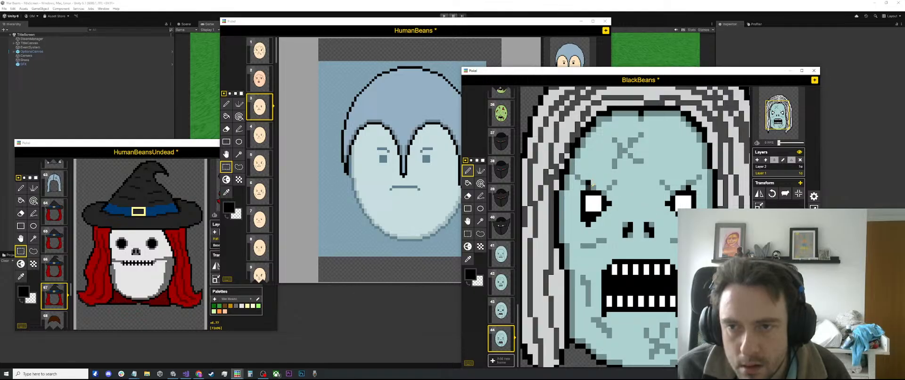
drag(689, 187, 680, 189)
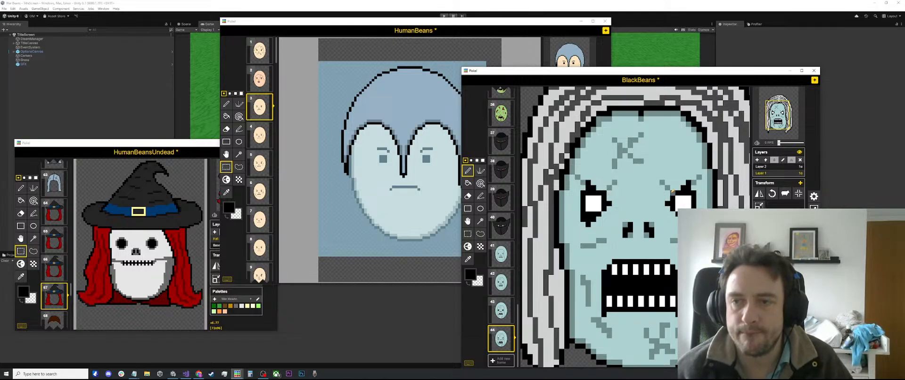
scroll(649, 233, down, 4)
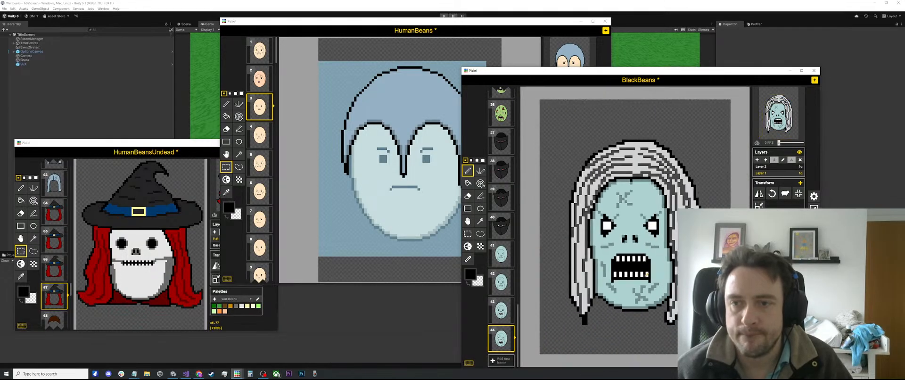
Sample the grey-blue scar colour and draw more scars on the right cheek and forehead in frame 44.
scroll(646, 271, up, 1)
key(o)
click(661, 286)
key(p)
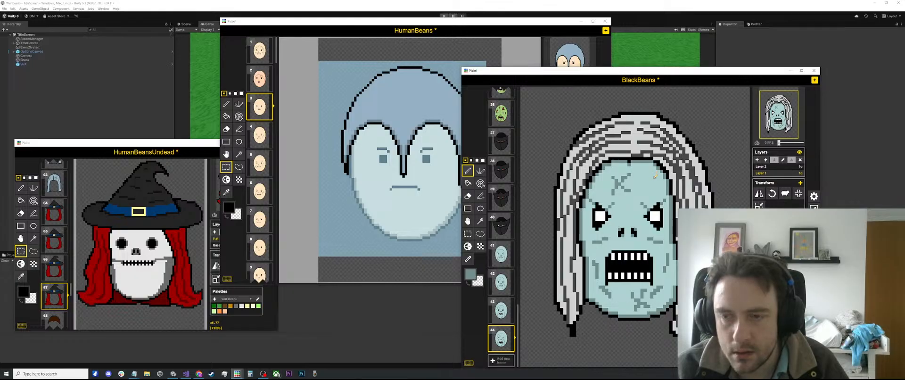
drag(656, 251, 672, 266)
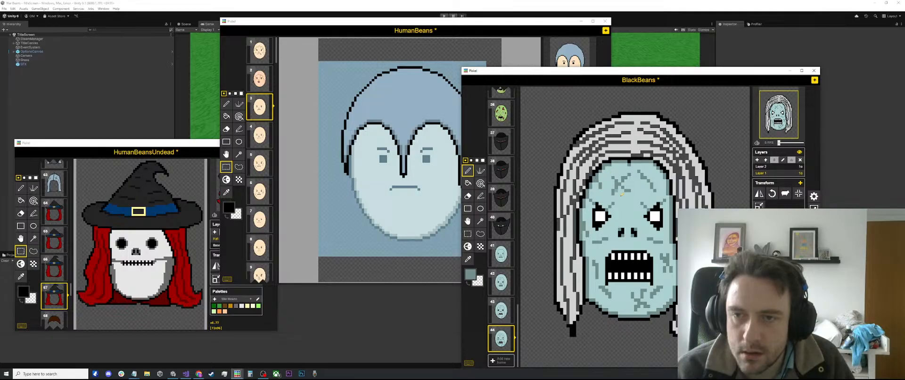
Compare the grey-haired faces in frames 43 and 44, and review the old-man face stages in frames 21 to 24.
click(501, 311)
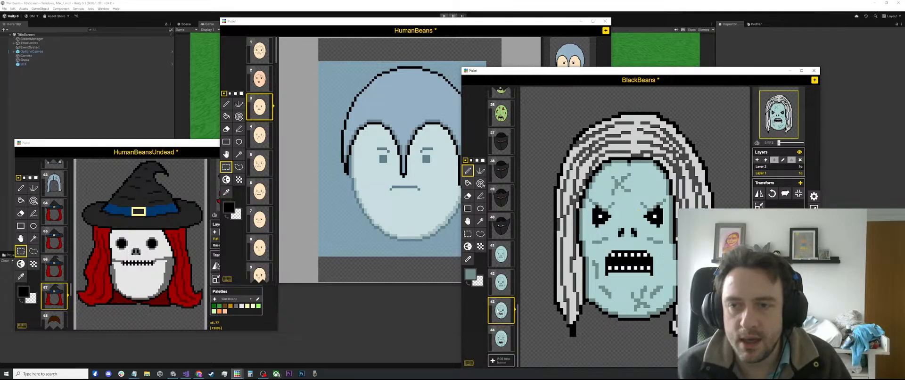
click(501, 339)
scroll(502, 226, up, 6)
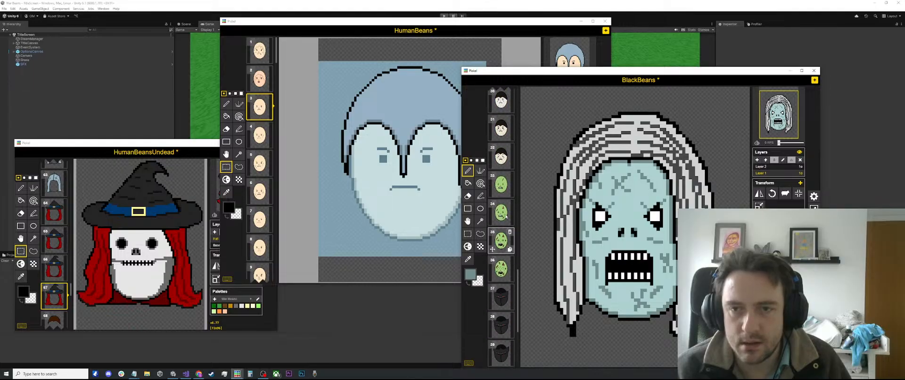
scroll(503, 219, up, 10)
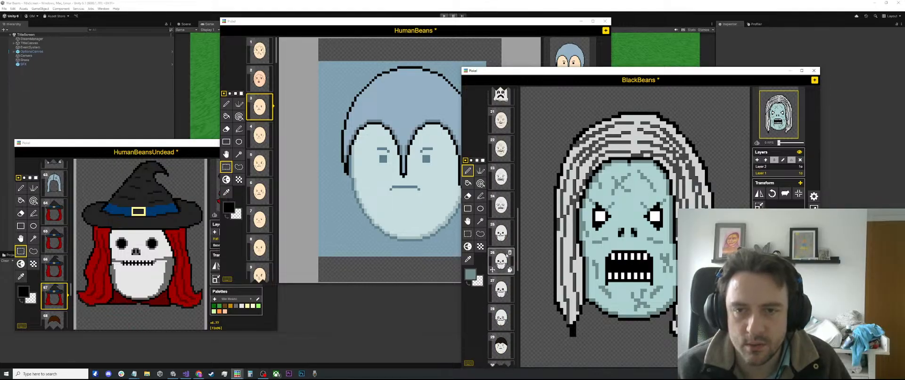
scroll(504, 252, down, 4)
click(502, 248)
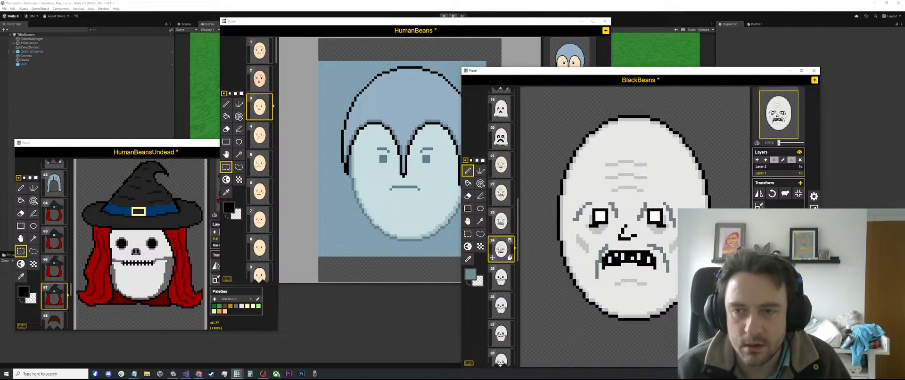
click(503, 226)
click(502, 193)
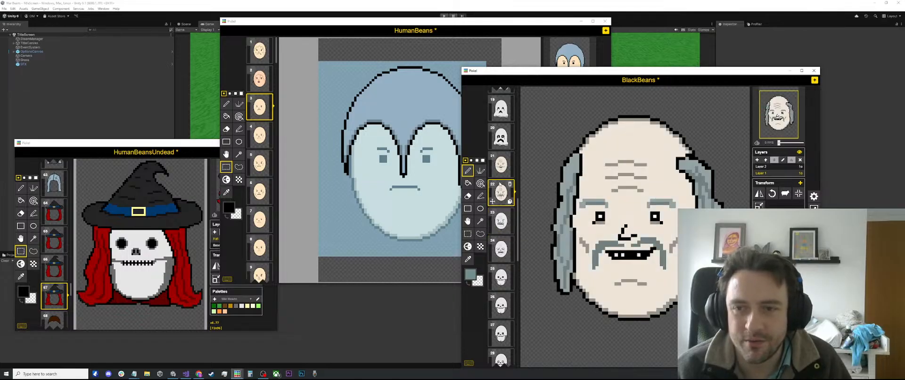
click(500, 172)
click(501, 193)
click(501, 221)
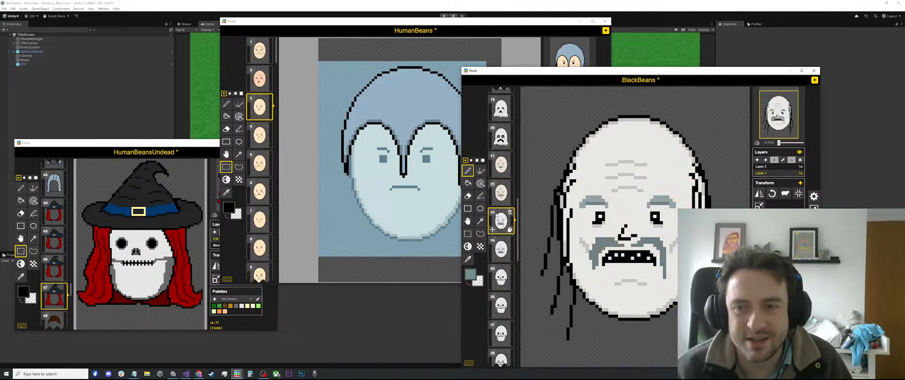
click(501, 249)
Examine the dark-hooded skull face with the blue crest among the earlier frames, and return to frame 44.
scroll(502, 243, up, 10)
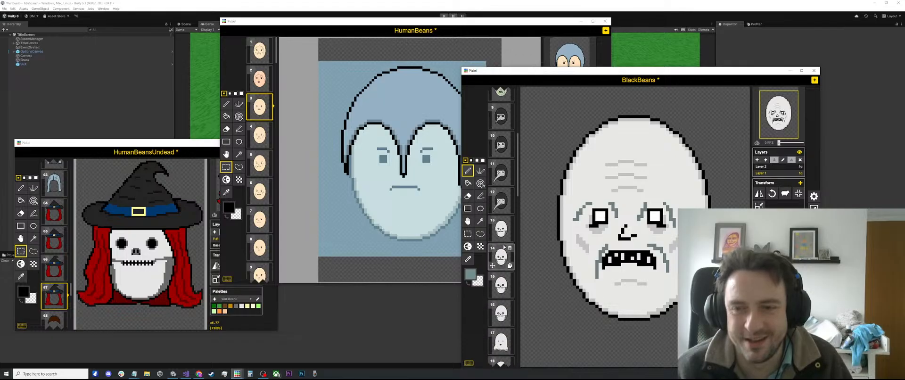
click(503, 192)
scroll(505, 195, down, 10)
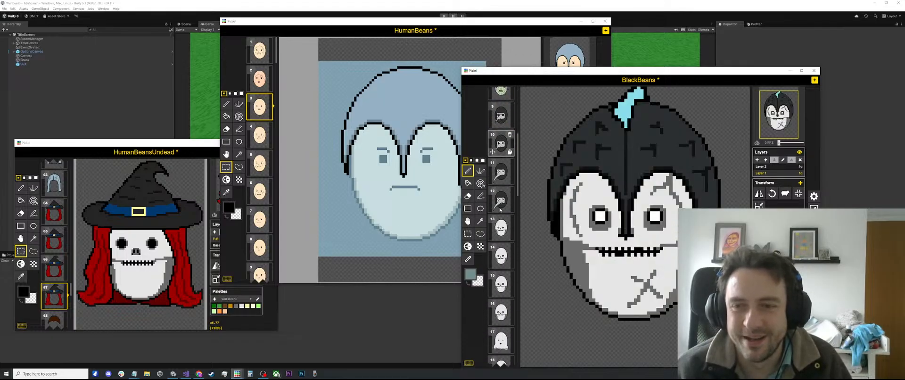
scroll(508, 213, down, 10)
click(502, 338)
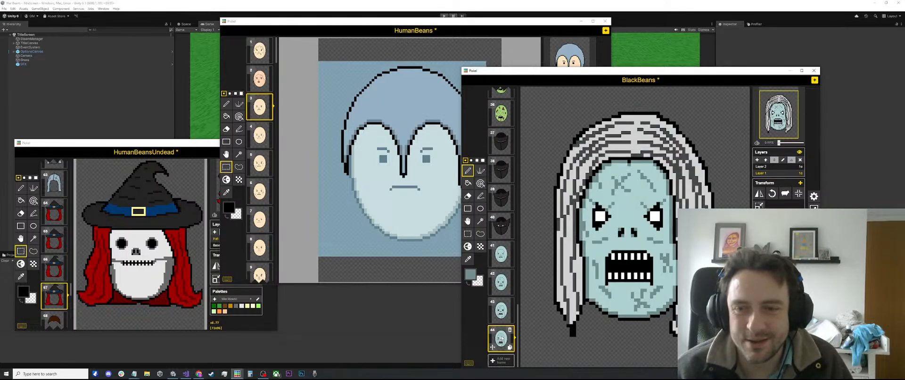
Compare the scars, eyes and mouths of the grey-haired face across frames 42, 43 and 44.
click(502, 282)
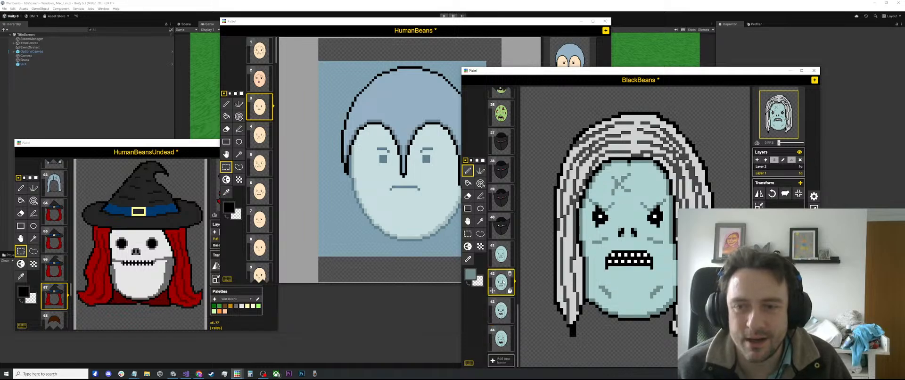
click(501, 310)
click(501, 339)
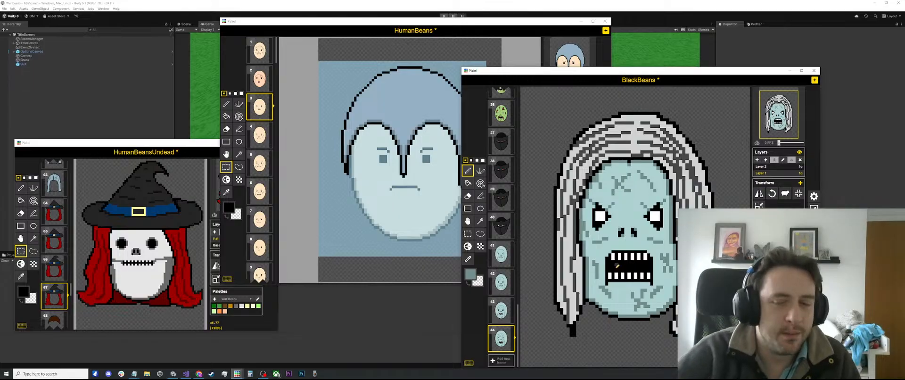
scroll(618, 271, up, 1)
scroll(622, 255, down, 2)
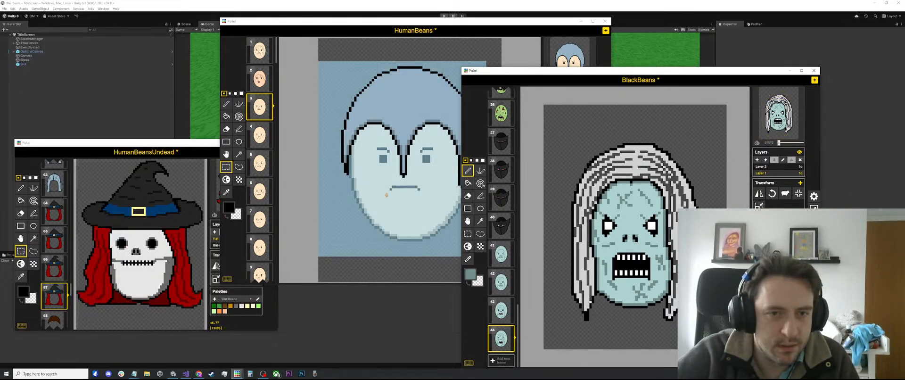
scroll(390, 160, down, 1)
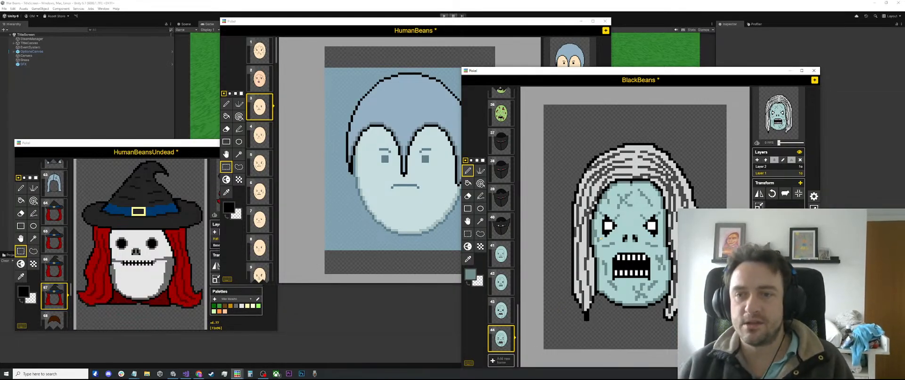
click(500, 314)
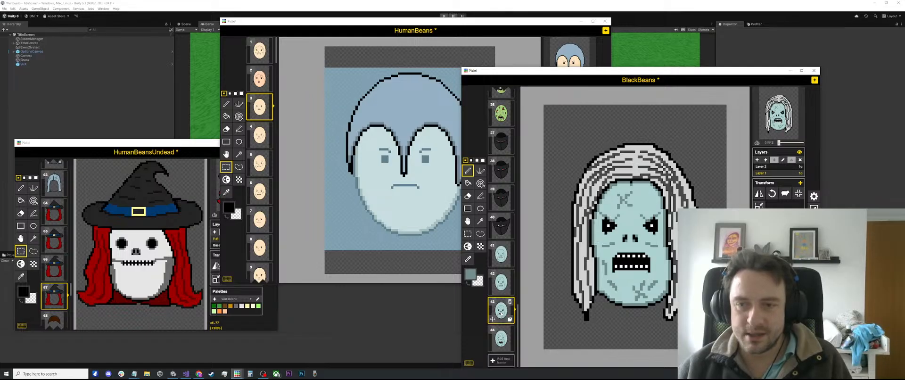
click(498, 335)
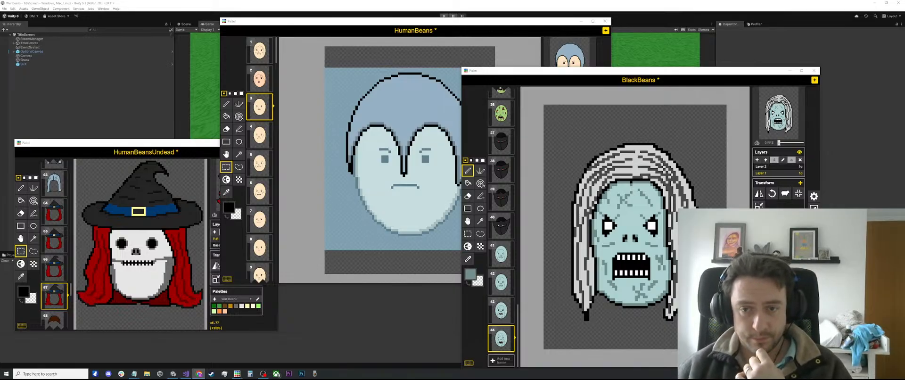
Examine the plague-doctor mask in frames 11 and 12, comparing the eyes and the lower edge of the beak.
scroll(502, 297, up, 20)
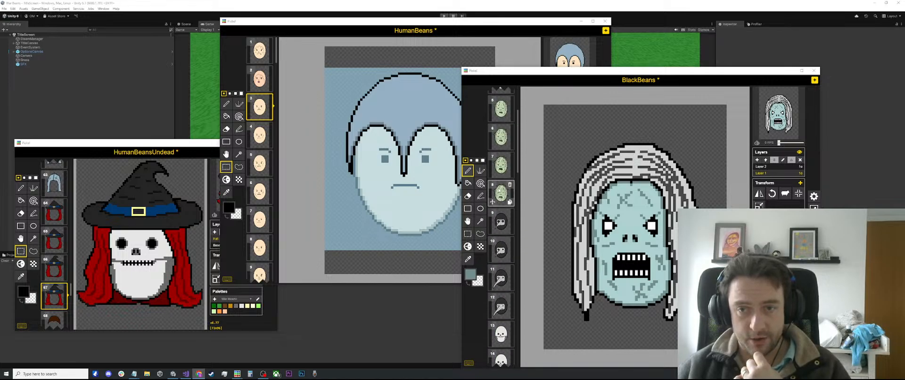
scroll(501, 298, down, 5)
click(502, 280)
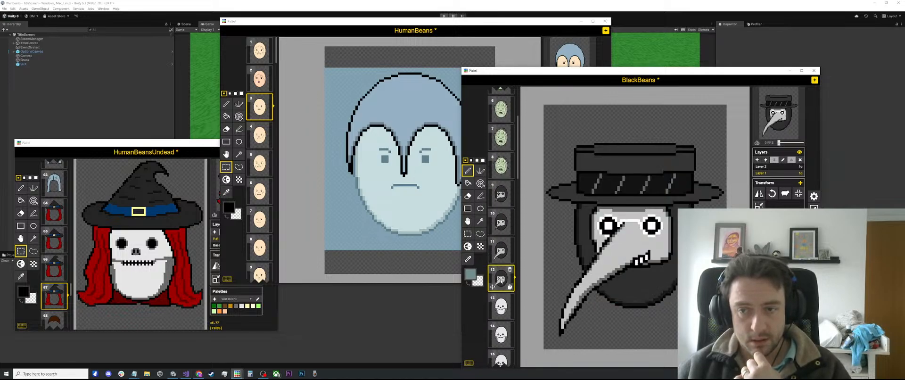
click(501, 252)
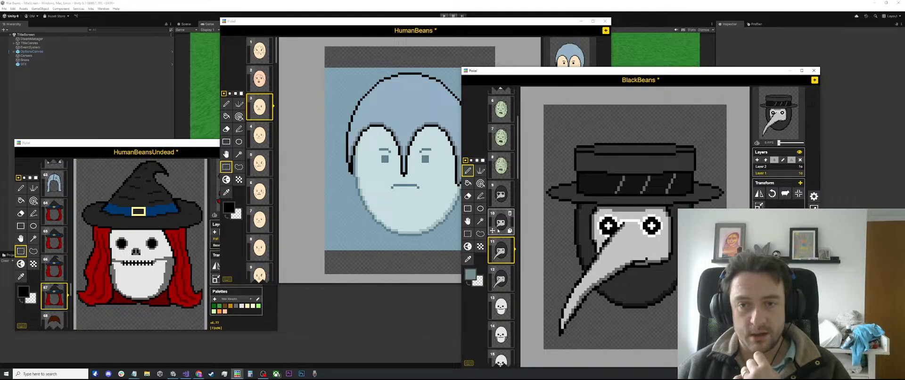
click(502, 281)
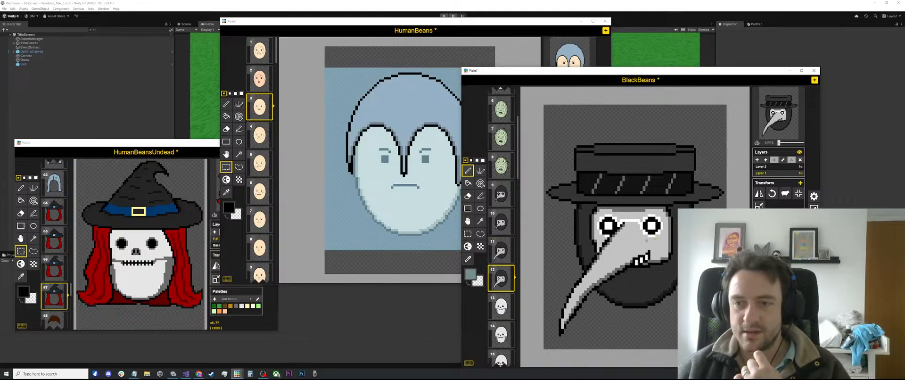
scroll(697, 265, up, 4)
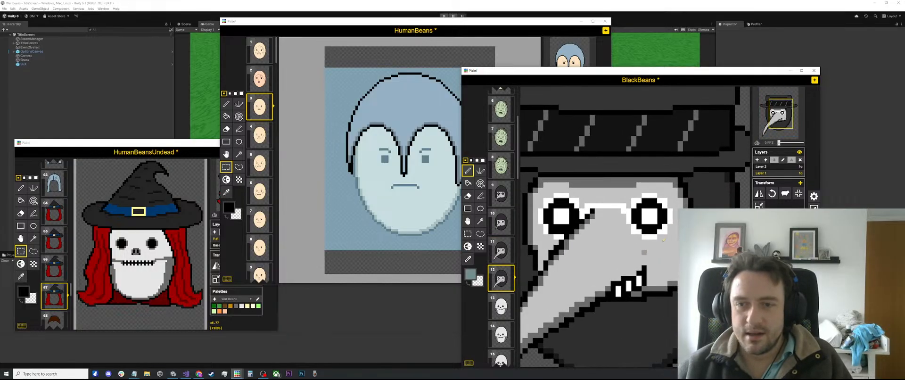
scroll(642, 231, down, 2)
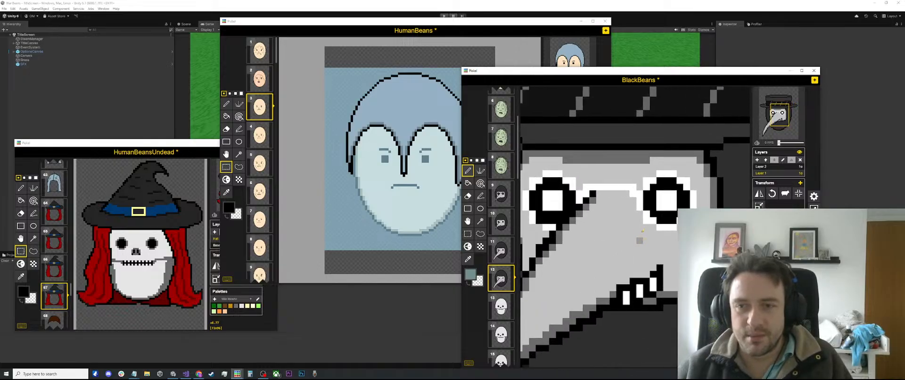
scroll(655, 225, down, 3)
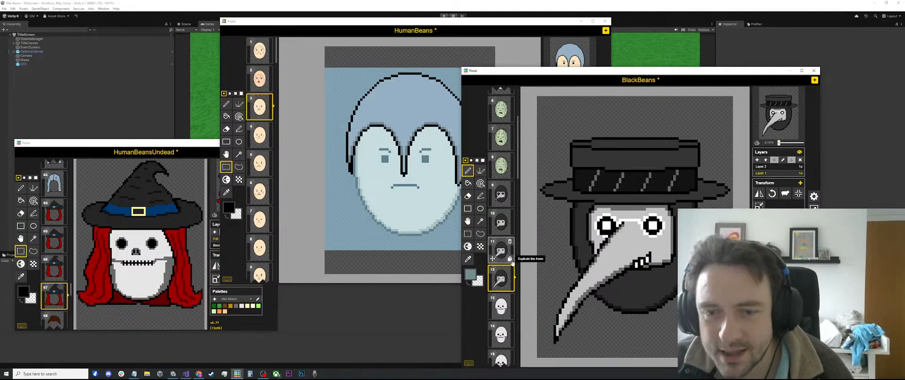
click(500, 250)
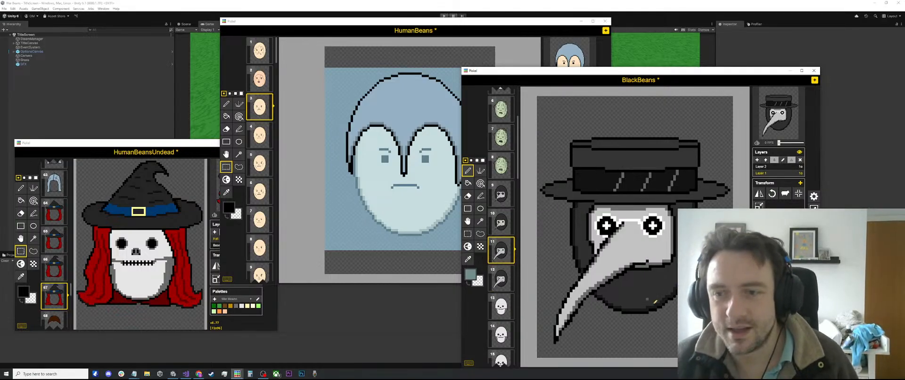
scroll(646, 260, up, 2)
scroll(662, 239, down, 2)
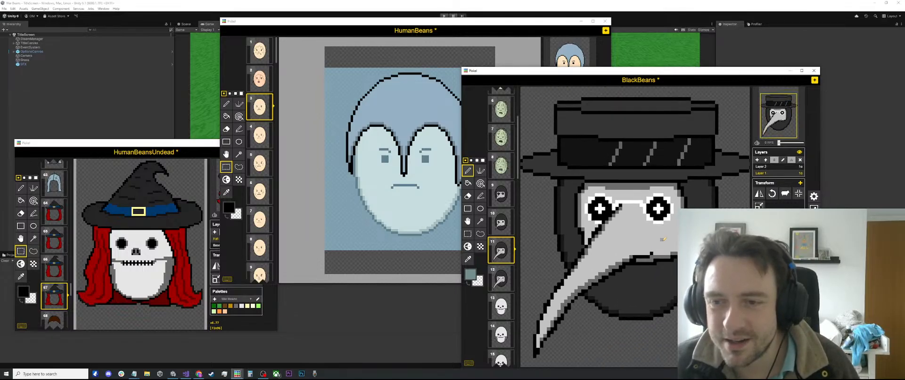
Sample the beak's light grey in frame 11 and paint over the dark pixel on the beak's lower edge.
scroll(663, 258, up, 1)
alt+click(653, 250)
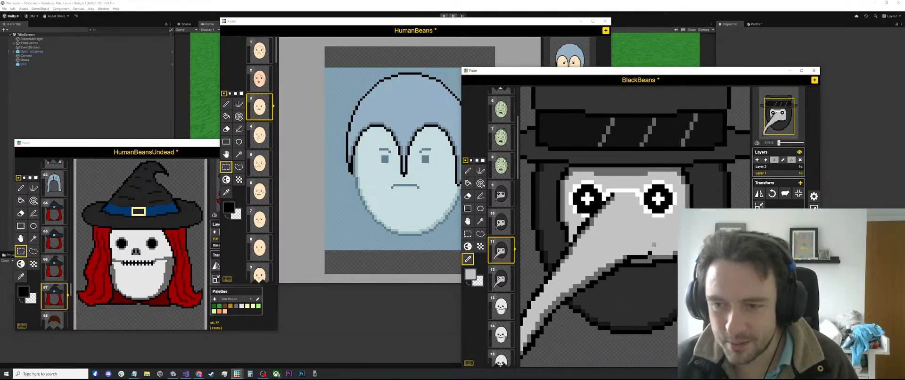
click(651, 254)
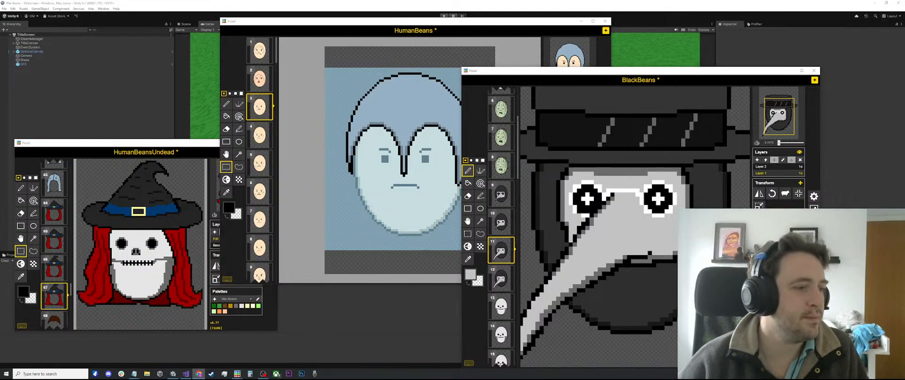
scroll(616, 201, down, 4)
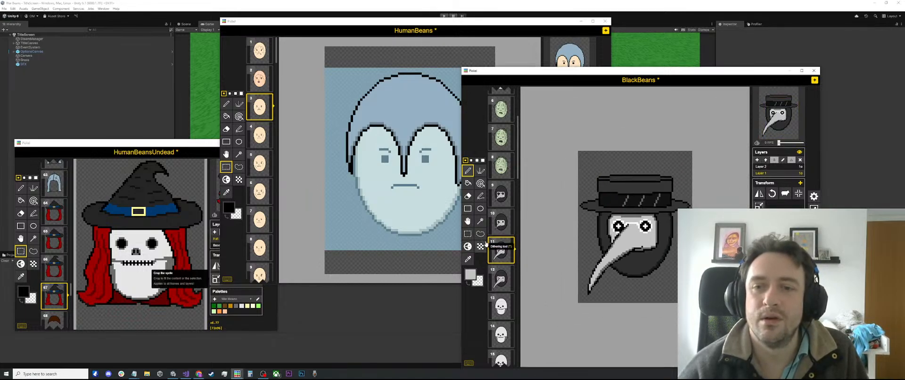
scroll(491, 243, down, 5)
scroll(489, 243, down, 6)
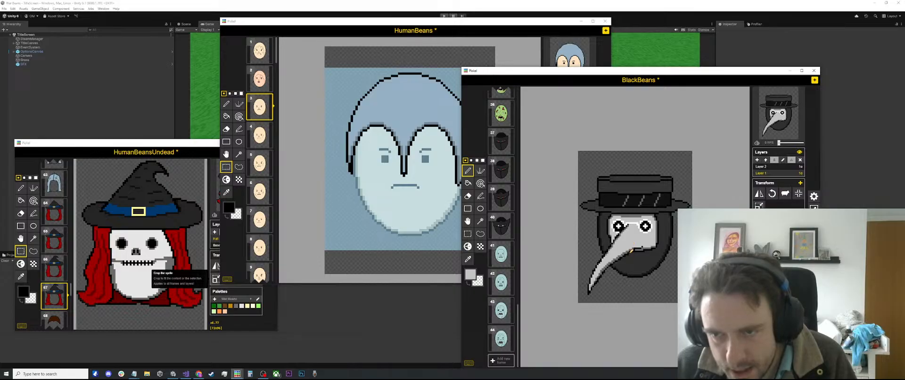
scroll(662, 200, up, 2)
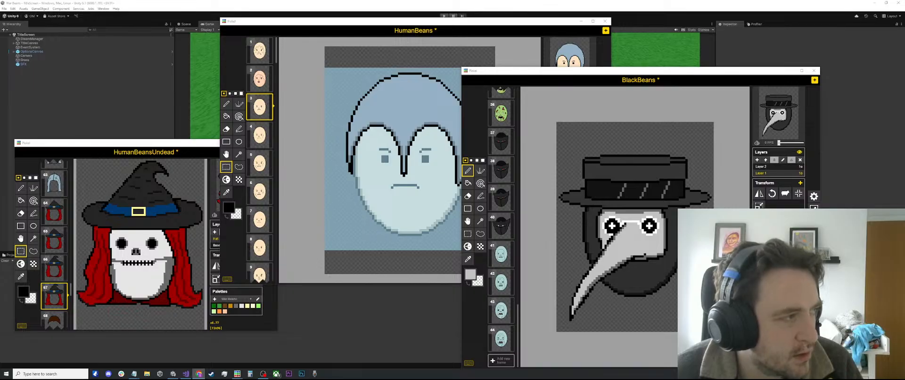
Examine the browser's image results for "slay the spire the silent" as character reference, previewing the Fandom and PCGamesN pictures.
drag(0, 188, 474, 89)
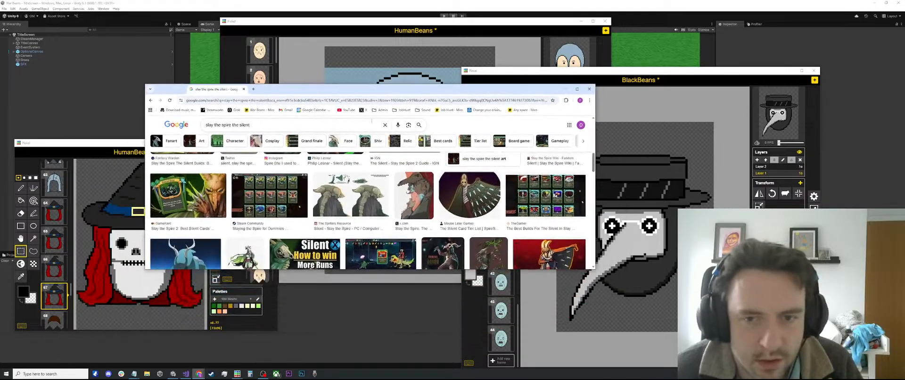
click(576, 89)
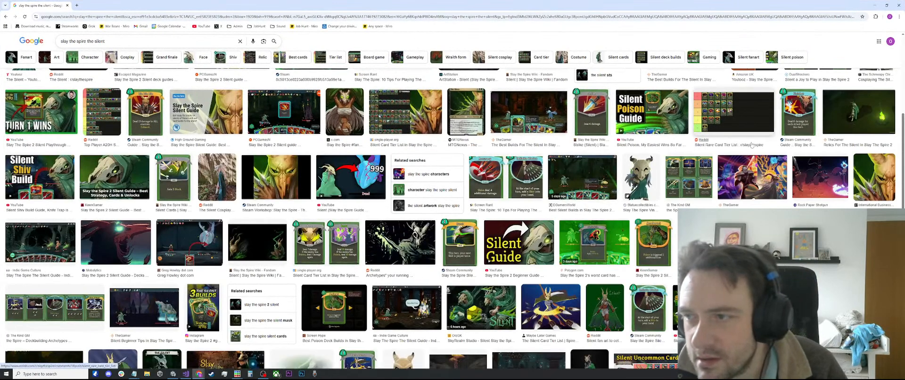
scroll(372, 187, up, 5)
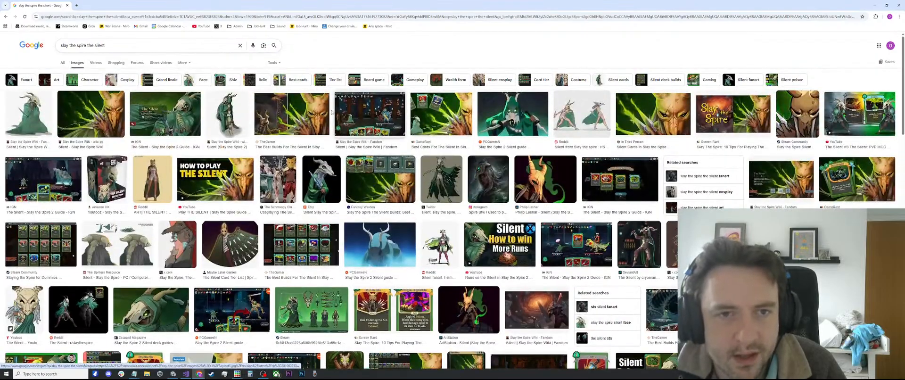
click(29, 112)
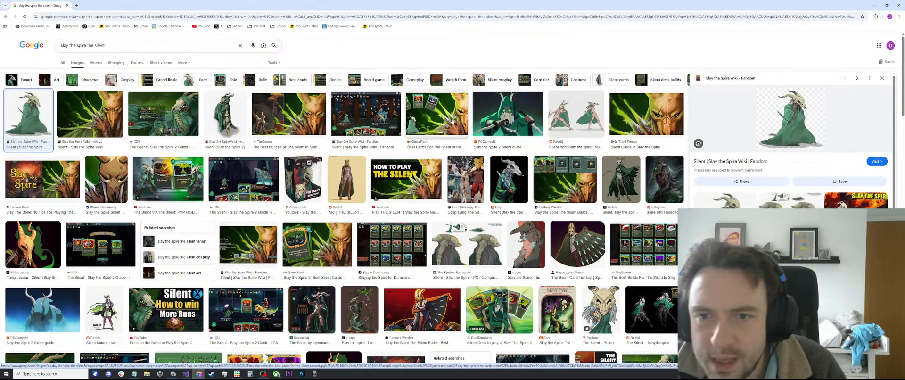
click(509, 117)
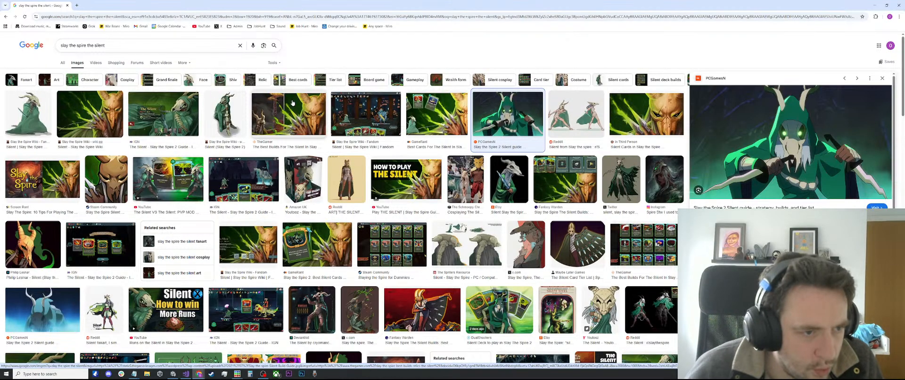
drag(563, 2, 0, 184)
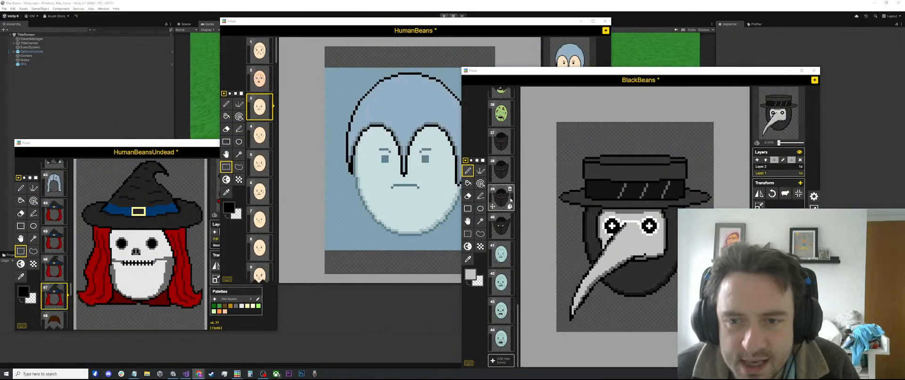
Add a new frame after frame 44 in BlackBeans and paste the plain bean face from HumanBeans into its Layer 1.
click(502, 343)
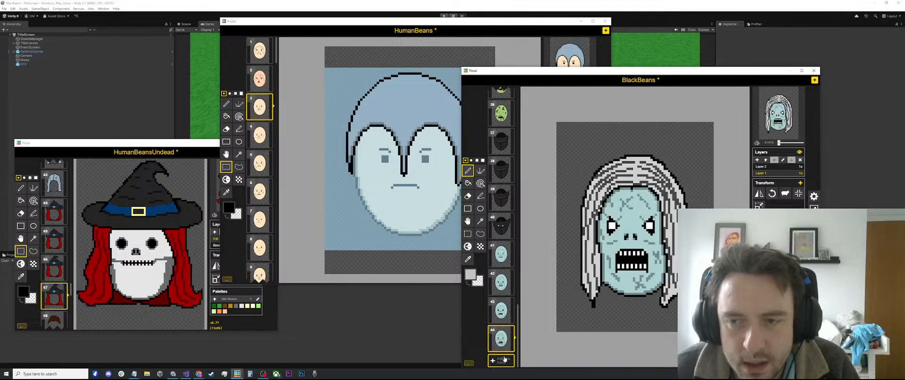
click(502, 360)
scroll(501, 283, up, 3)
scroll(406, 172, up, 1)
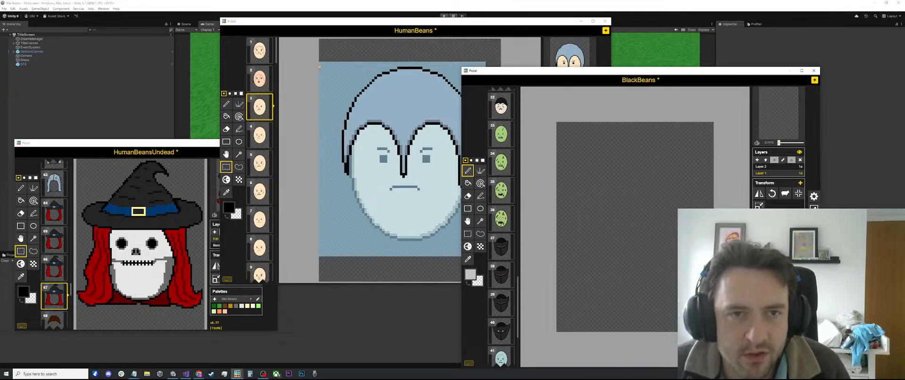
click(342, 27)
click(644, 76)
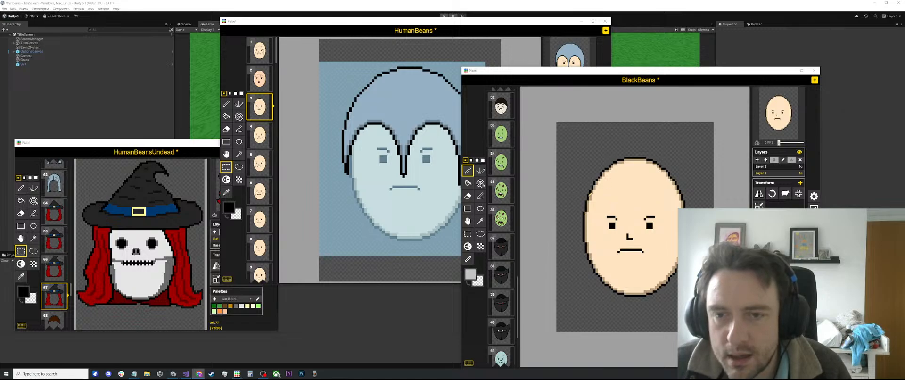
scroll(518, 246, down, 3)
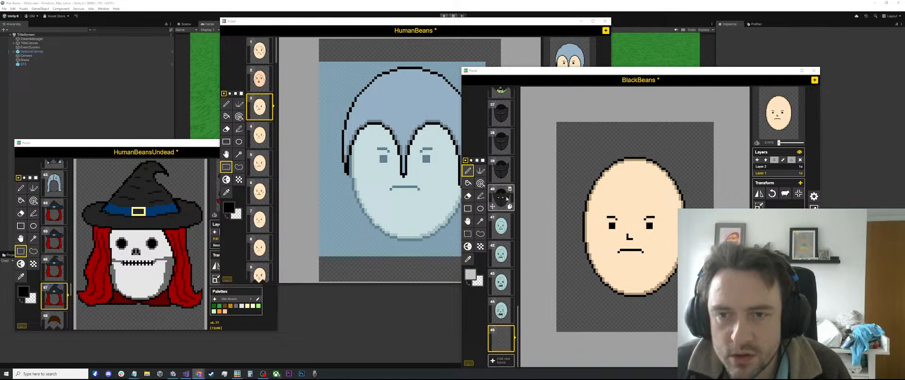
Find the black hood in frame 19 of HumanBeans on the Hat layer and copy it with a rectangular selection.
click(285, 27)
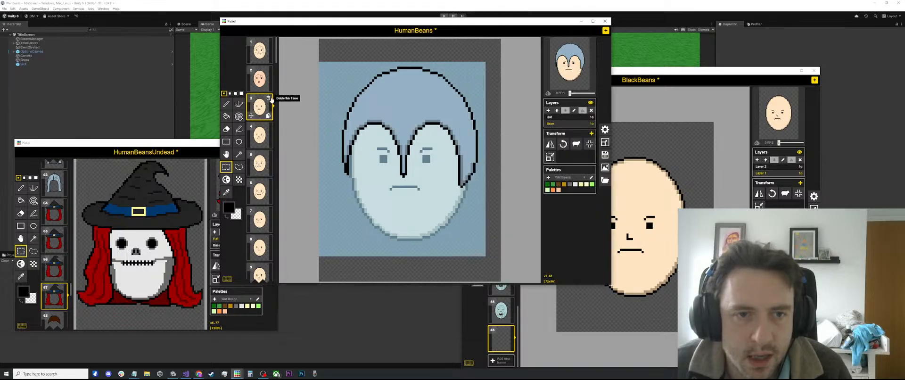
scroll(275, 173, down, 5)
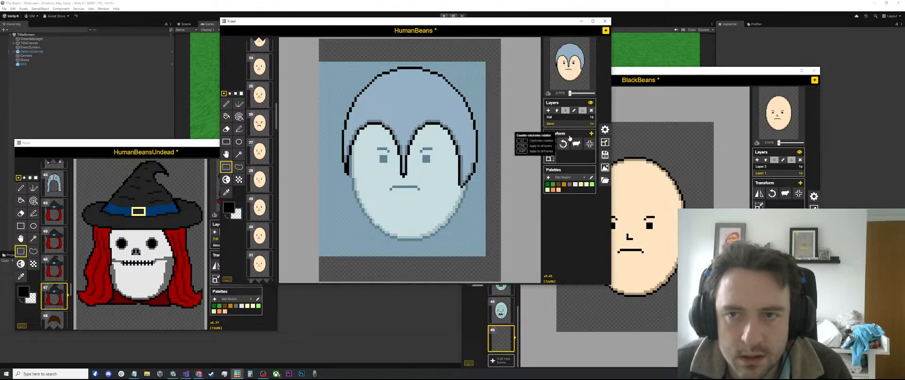
click(550, 117)
scroll(253, 170, down, 3)
scroll(253, 171, down, 9)
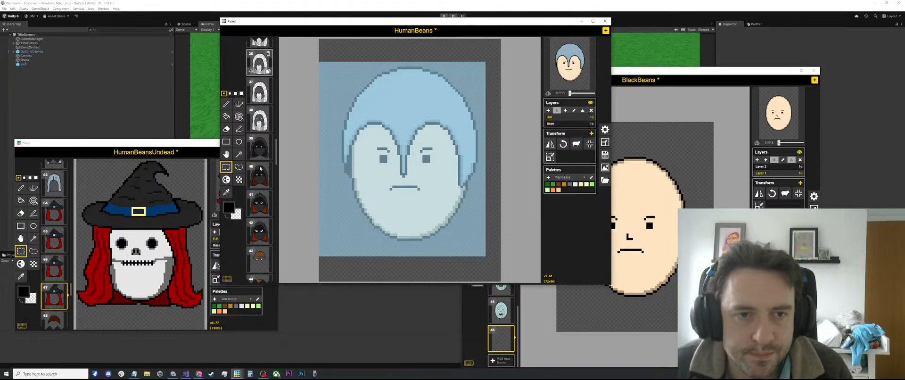
scroll(261, 171, up, 5)
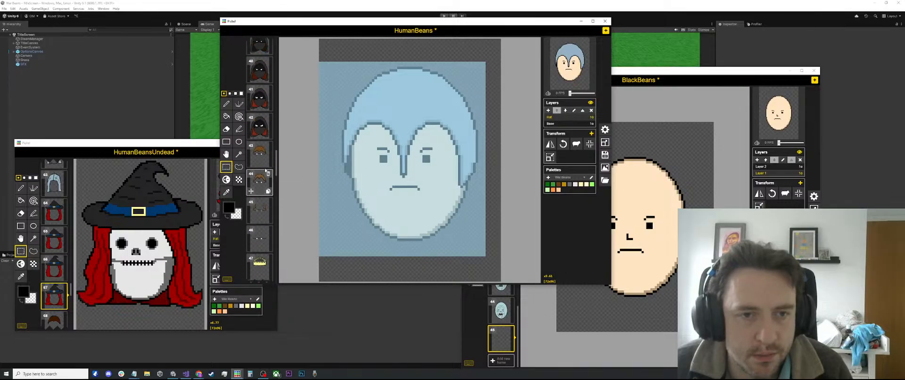
scroll(266, 147, up, 3)
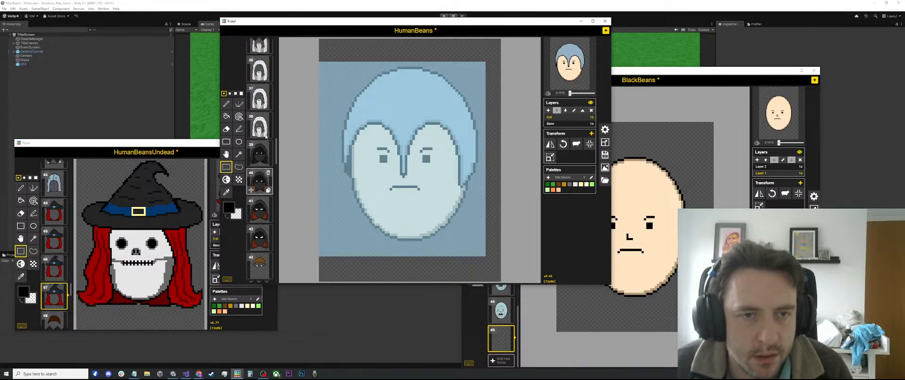
scroll(264, 149, up, 4)
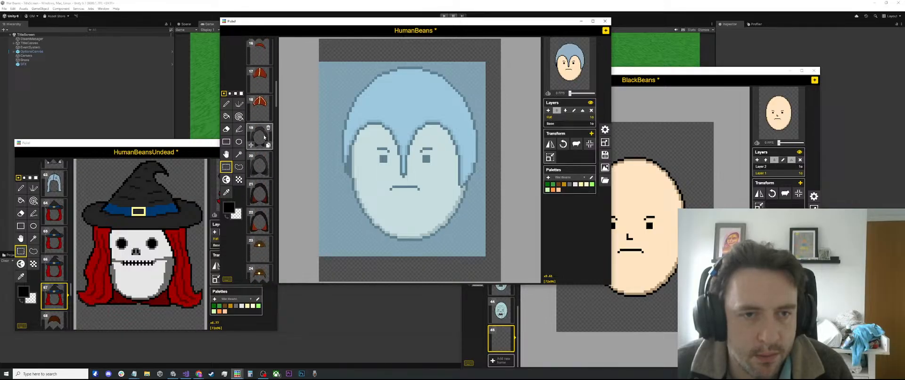
click(259, 137)
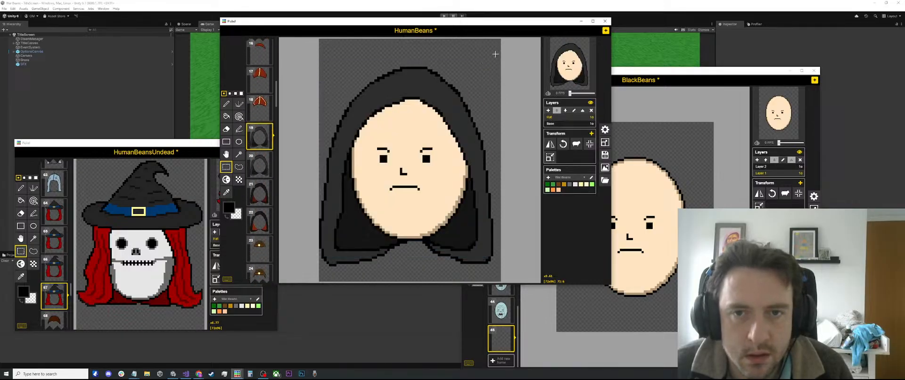
drag(495, 54, 304, 273)
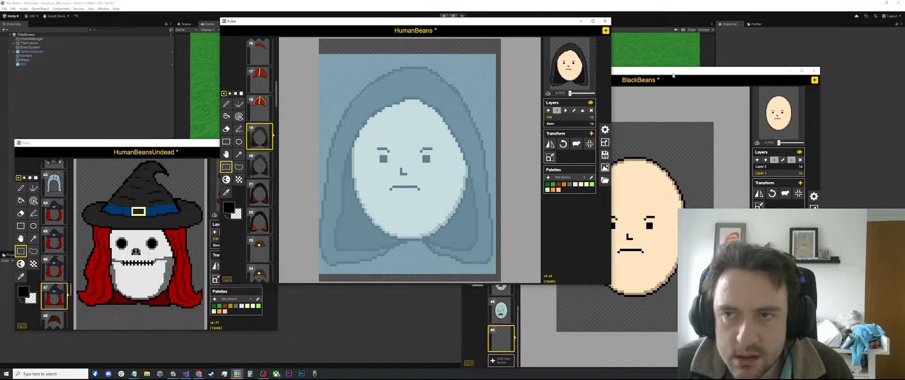
Paste the black hood into Layer 2 of frame 45 in BlackBeans.
click(673, 75)
click(780, 168)
key(ctrl+v)
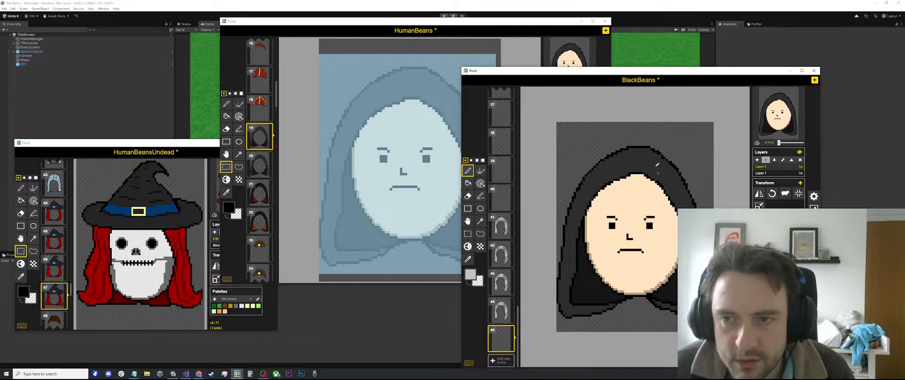
scroll(657, 165, up, 1)
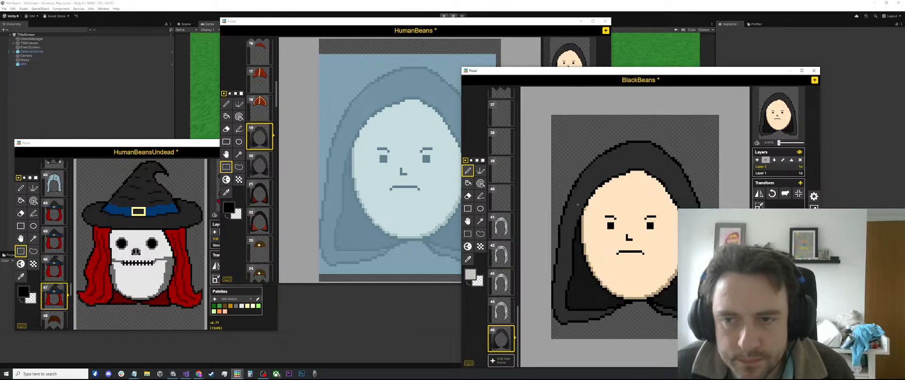
drag(605, 233, 601, 251)
key(ctrl+z)
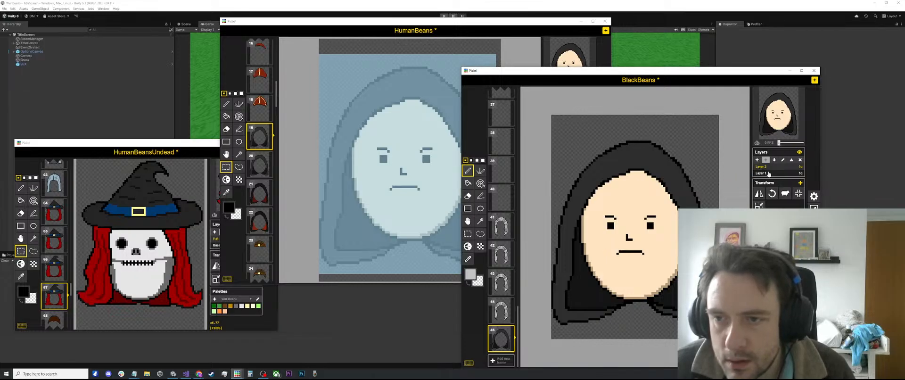
click(768, 173)
drag(609, 240, 599, 275)
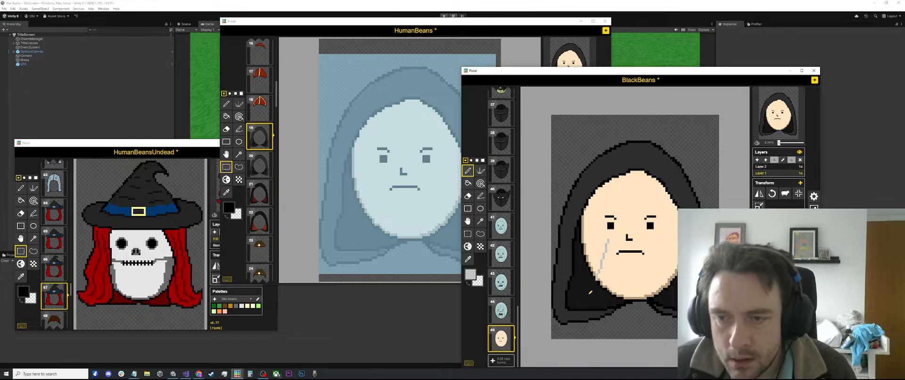
key(ctrl+z)
click(773, 168)
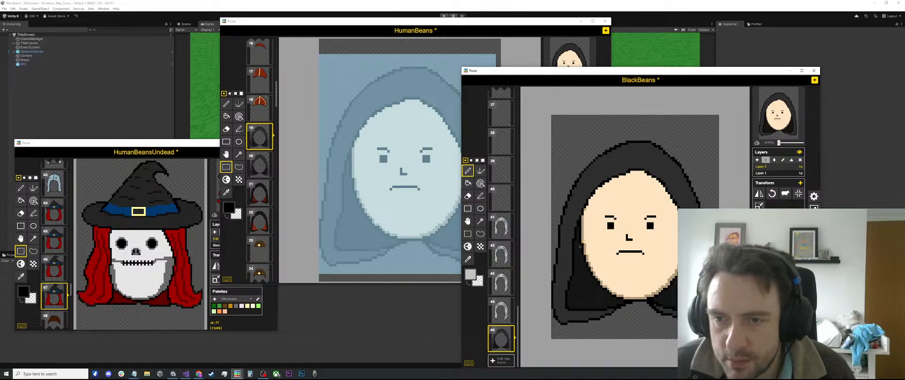
Check the Slay the Spire Silent reference pictures in the browser against the hooded face in BlackBeans.
mouse_move(502, 317)
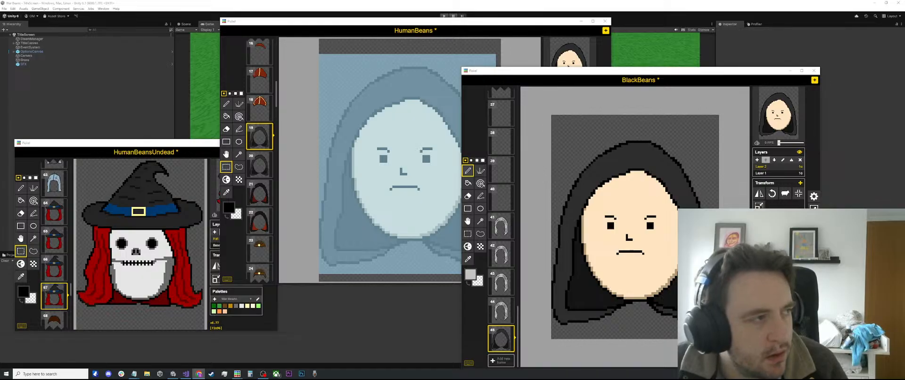
drag(484, 133, 384, 105)
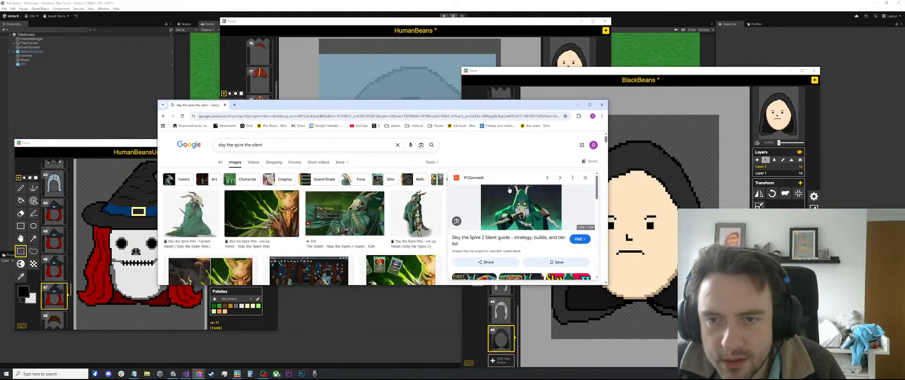
drag(193, 106, 0, 141)
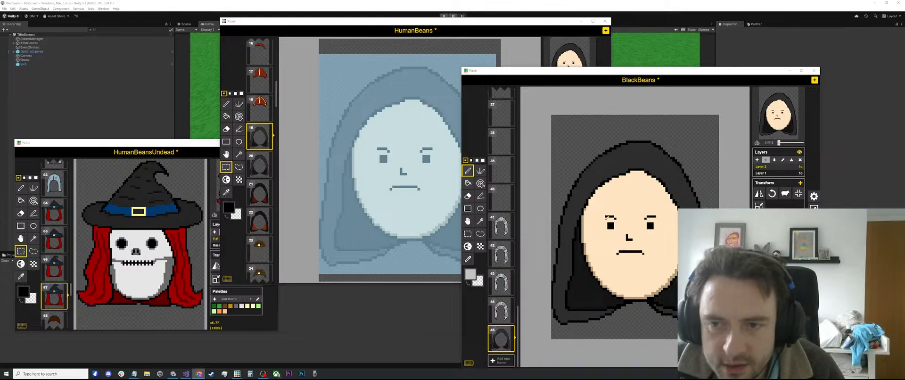
scroll(606, 218, down, 2)
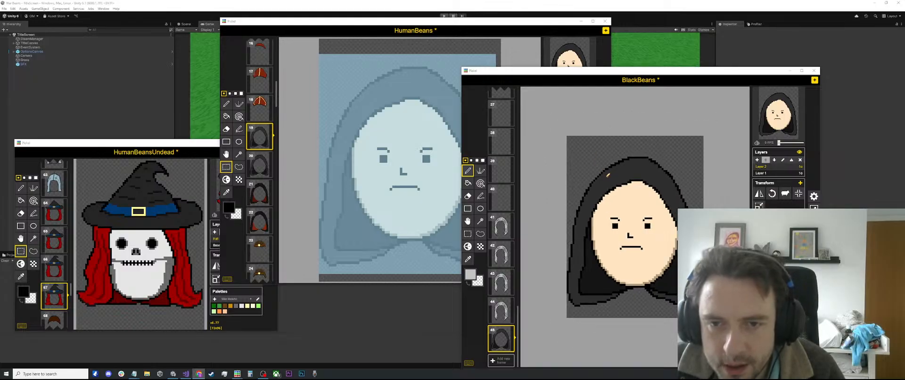
scroll(603, 217, up, 1)
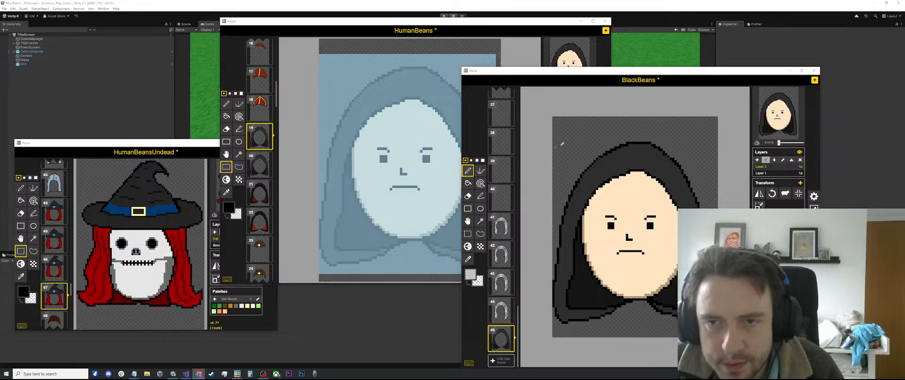
Clear the selection in HumanBeans and compare the feathers, eyebrows and mouths of the green-hatted faces in frames 8 to 10.
click(330, 66)
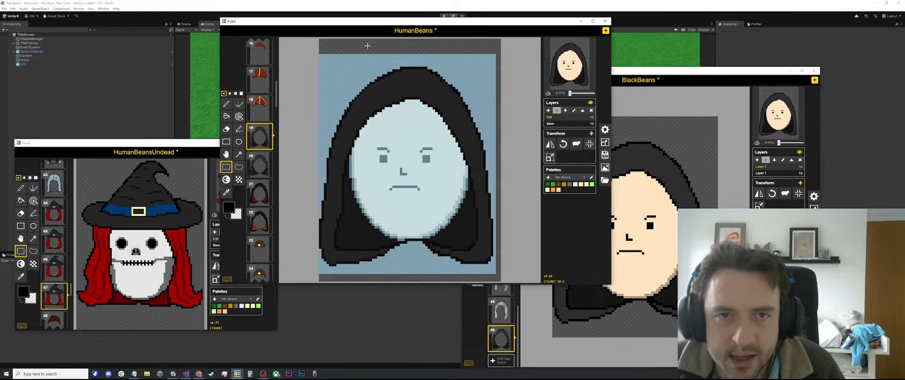
click(367, 45)
scroll(263, 141, up, 3)
scroll(264, 127, up, 3)
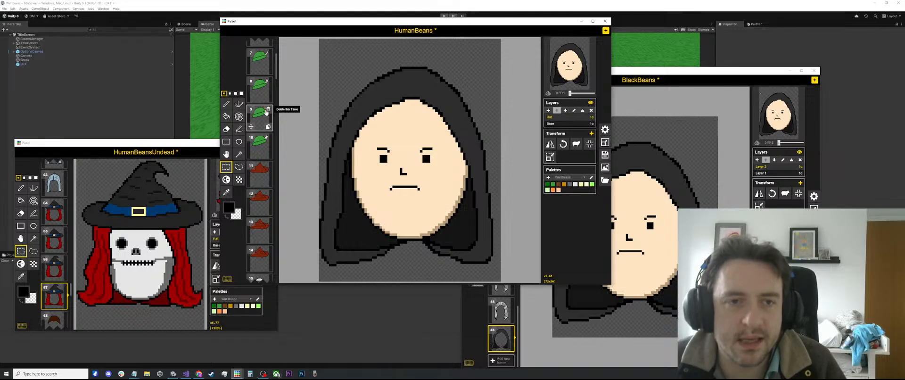
click(259, 87)
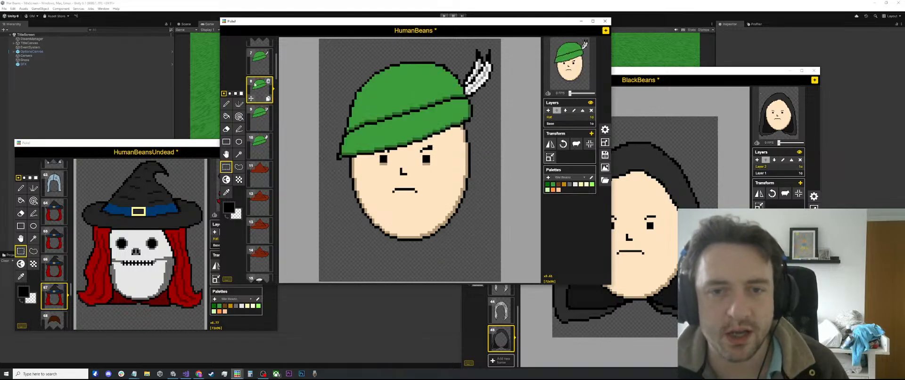
click(255, 69)
click(260, 111)
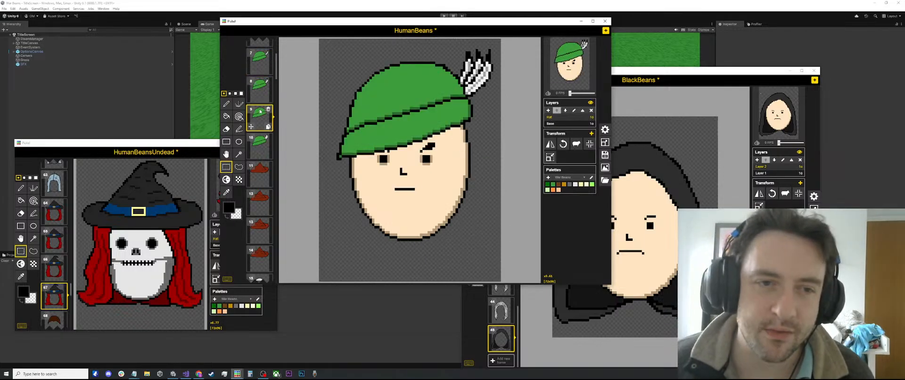
click(263, 147)
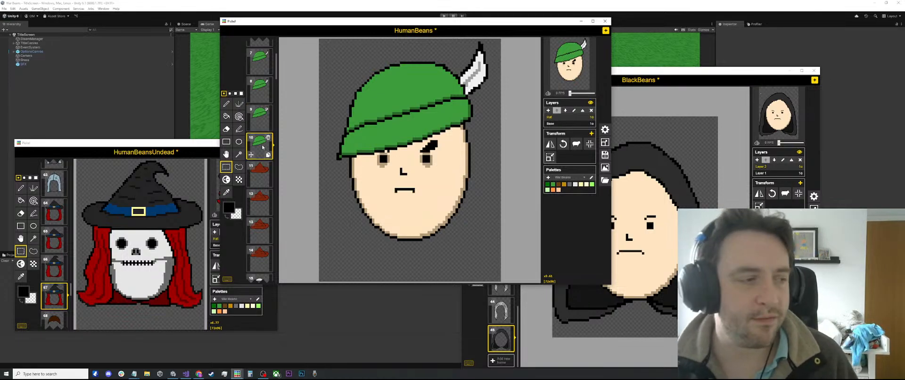
scroll(283, 160, up, 1)
scroll(283, 160, down, 4)
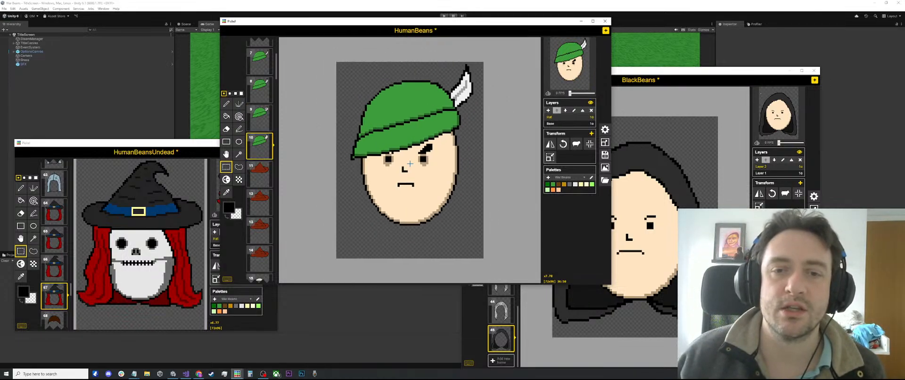
Compare the red-hatted faces in frames 11, 12 and 13 with the green-hatted face in frame 10.
click(261, 172)
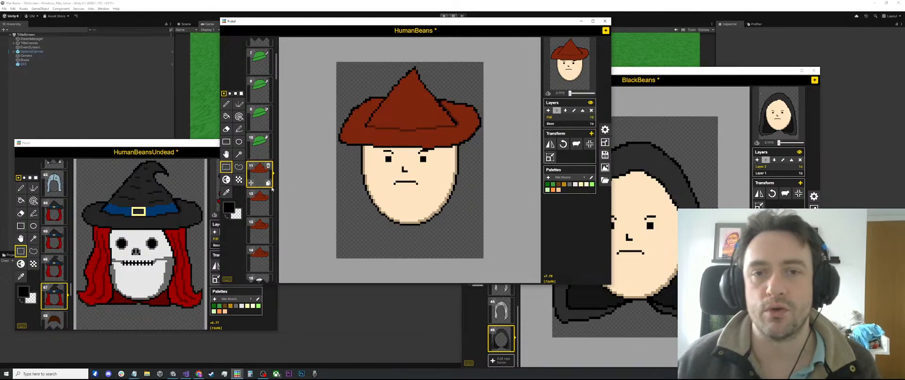
click(262, 148)
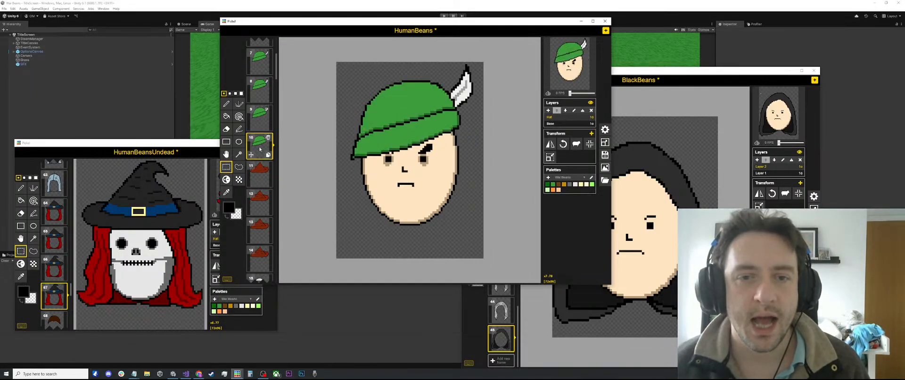
click(253, 171)
click(257, 202)
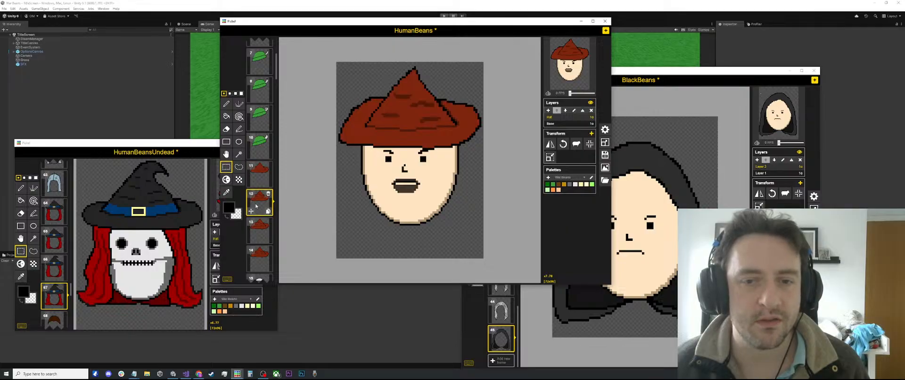
click(261, 233)
Draw short tan cheek lines on both sides of the mouth on the Base layer of HumanBeans frame 7.
click(259, 60)
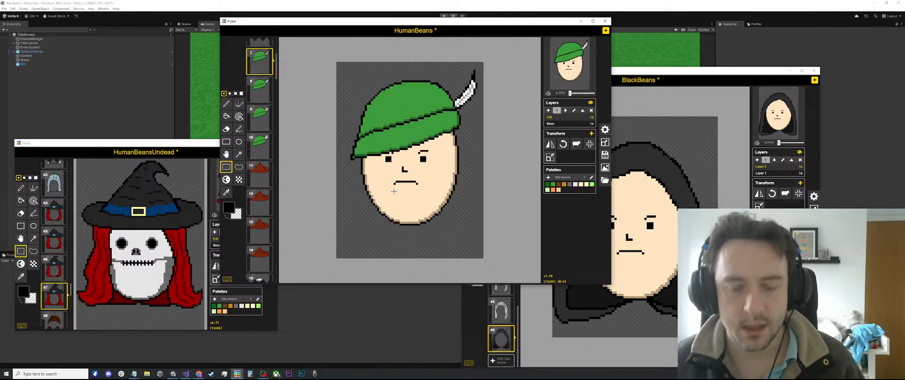
key(o)
scroll(466, 156, up, 1)
click(465, 155)
scroll(453, 165, up, 2)
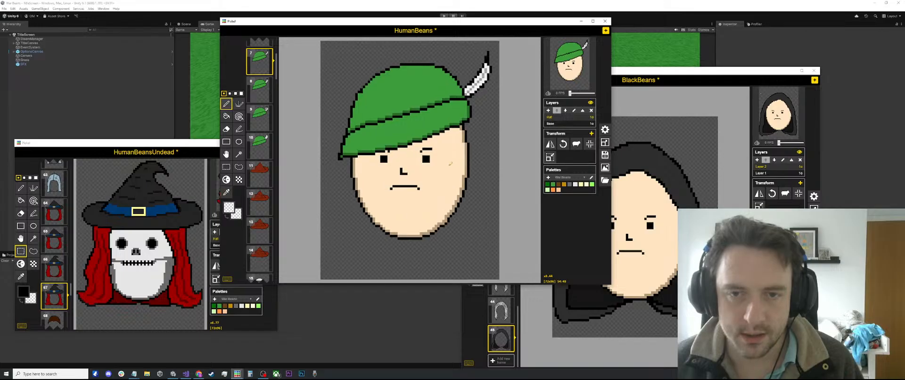
key(p)
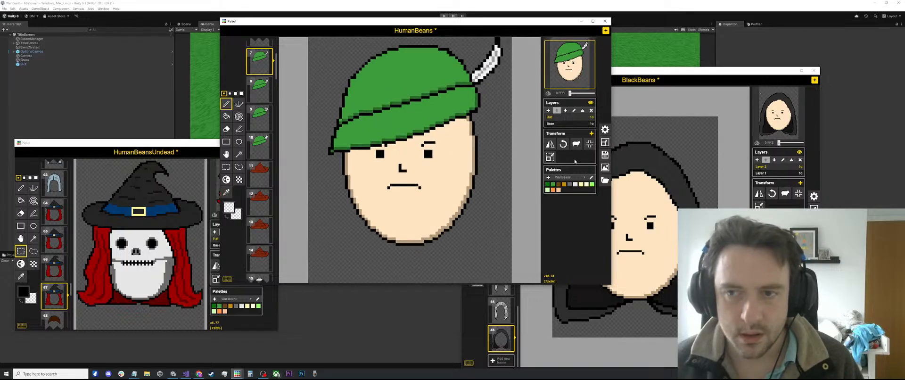
click(564, 124)
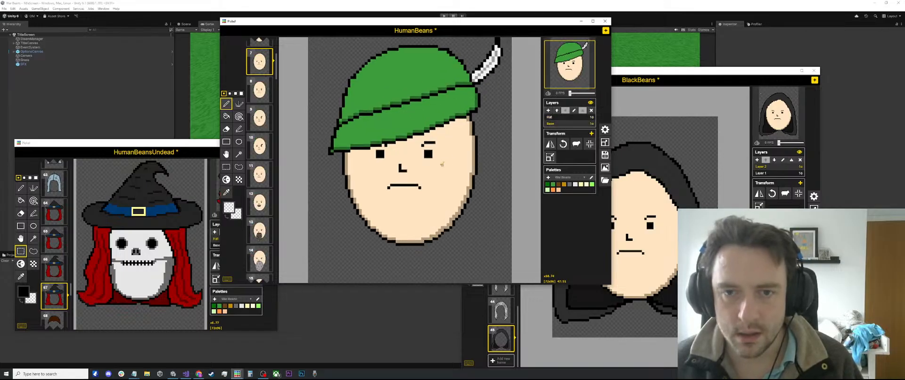
alt+click(449, 173)
drag(449, 173, 449, 167)
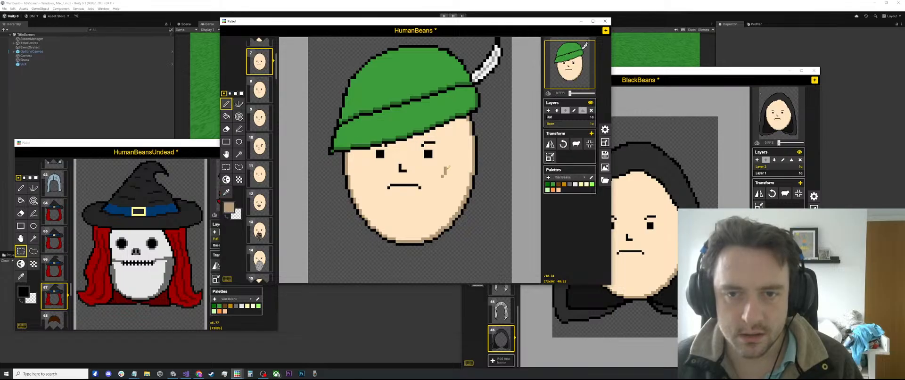
key(ctrl+z)
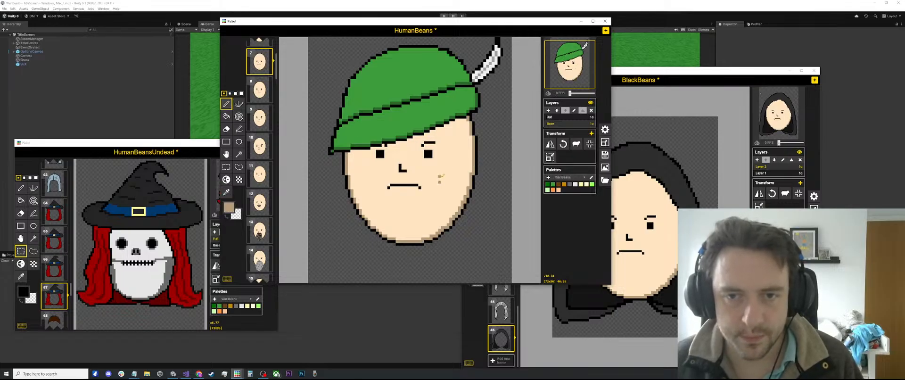
drag(431, 185, 436, 171)
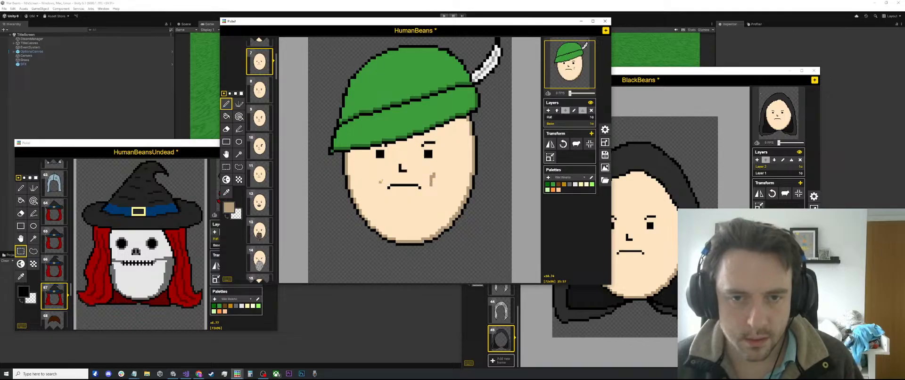
drag(381, 183, 382, 175)
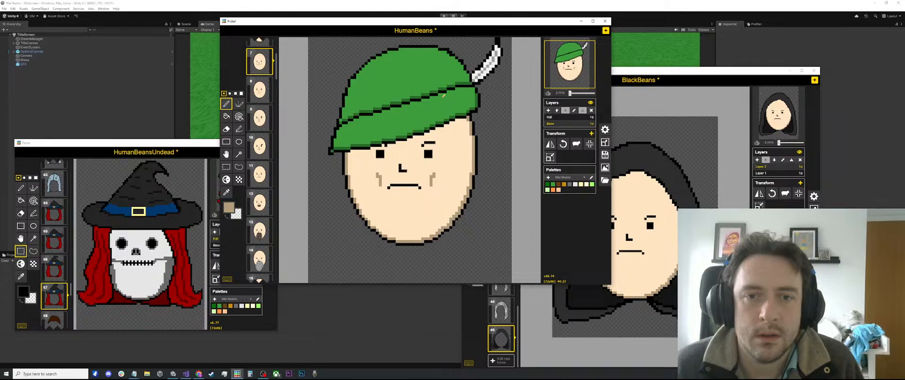
Remove the stray light pixels beside the top of the hood in BlackBeans frame 45.
click(625, 78)
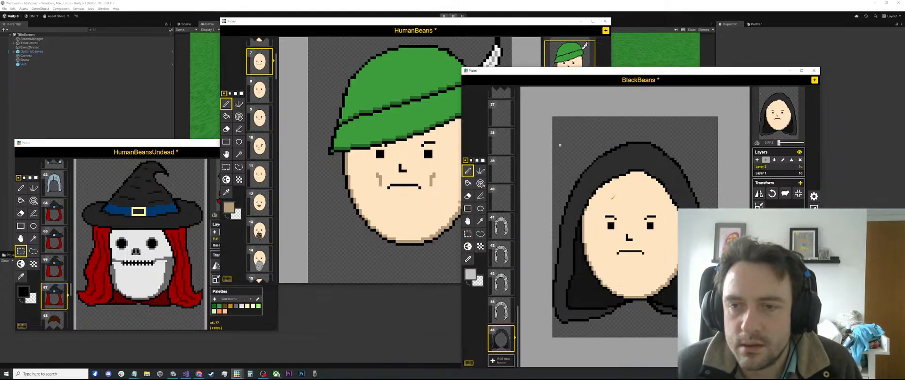
scroll(613, 198, up, 1)
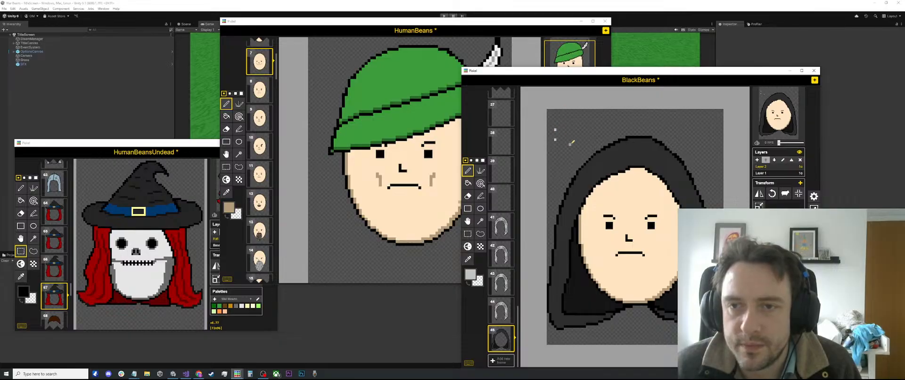
key(s)
drag(566, 124, 547, 150)
drag(581, 113, 546, 148)
click(616, 114)
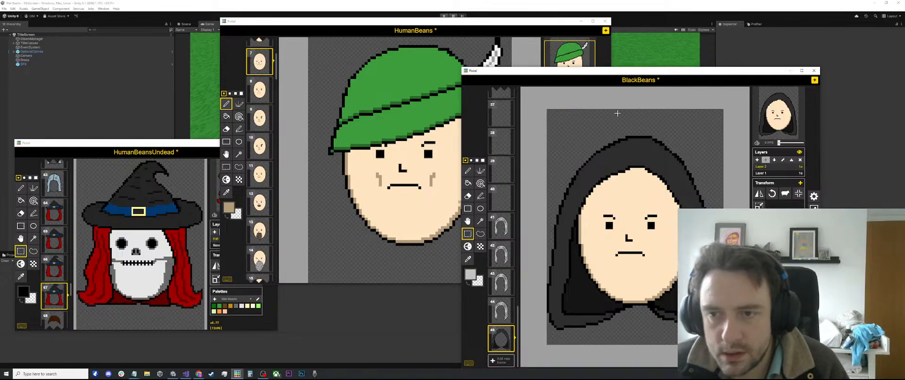
Outline a large black socket around the left eye in Layer 2 of frame 45 and fill it solid black.
click(468, 171)
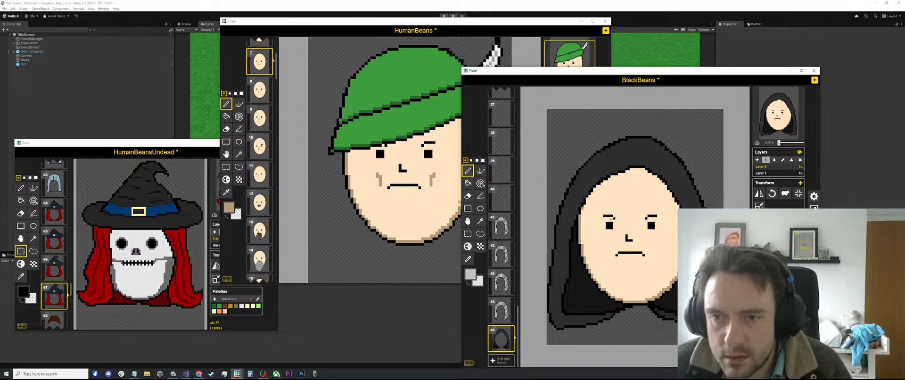
scroll(611, 219, up, 1)
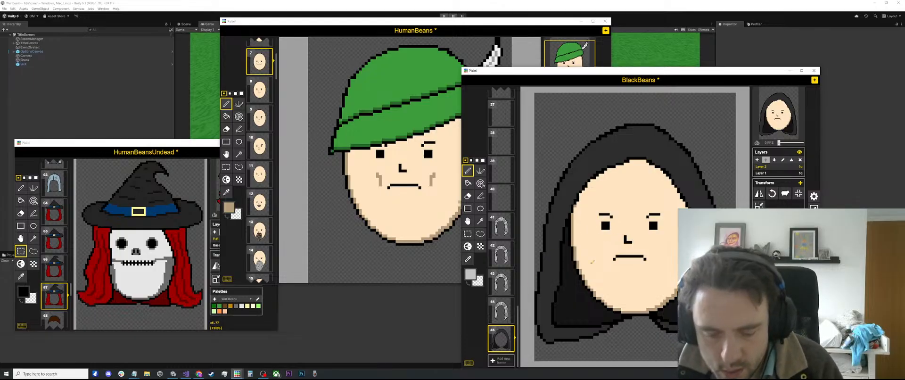
key(o)
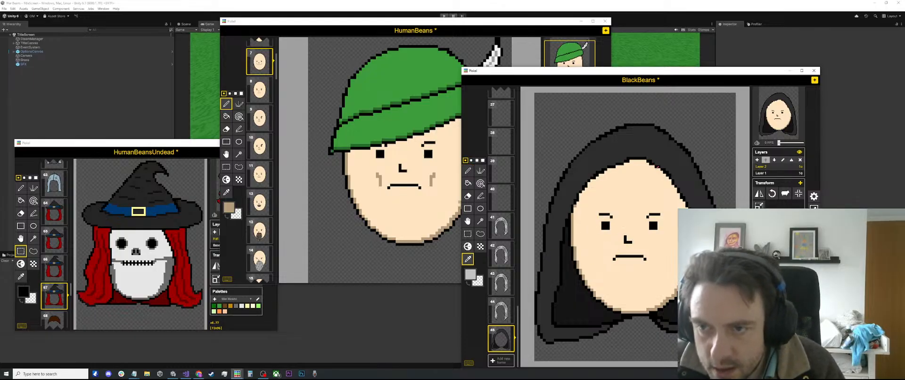
click(658, 165)
key(p)
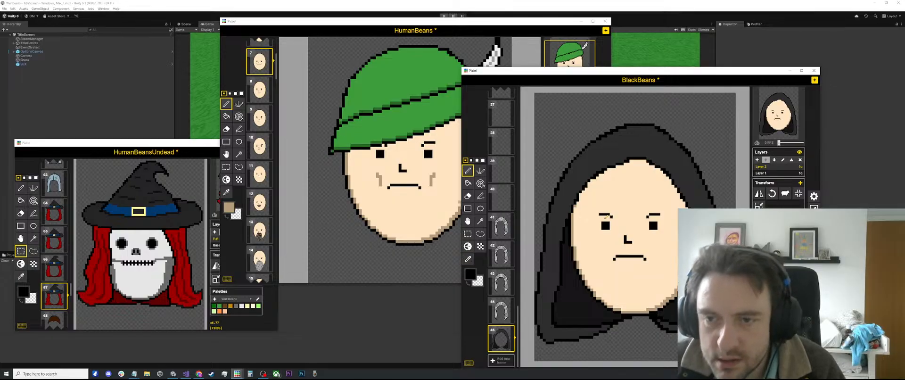
click(604, 216)
click(610, 216)
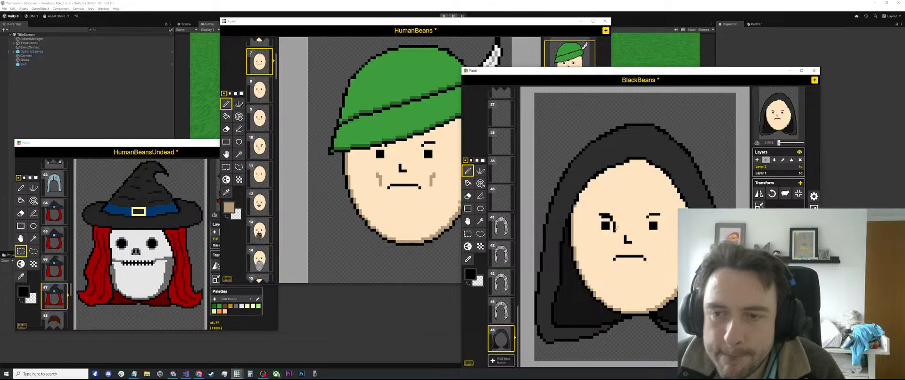
scroll(616, 222, up, 2)
key(ctrl+z)
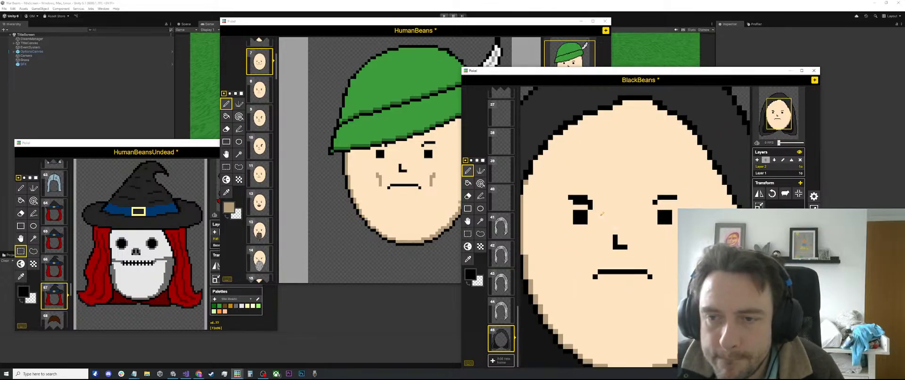
mouse_move(597, 206)
mouse_down()
mouse_move(595, 228)
mouse_move(574, 230)
mouse_move(571, 200)
mouse_up()
click(591, 230)
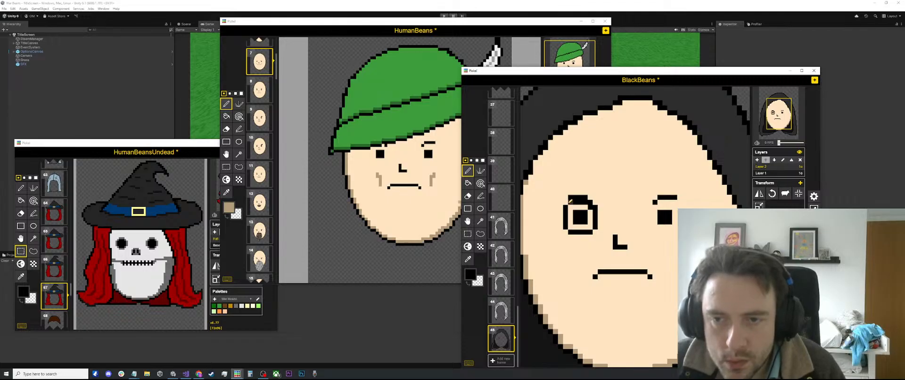
key(b)
click(576, 203)
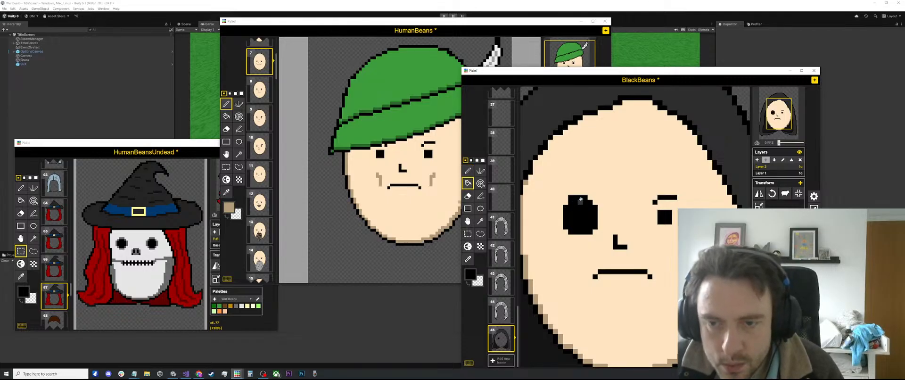
Draw a matching black socket outline around the right eye of the hooded face in Layer 2.
key(p)
key(x)
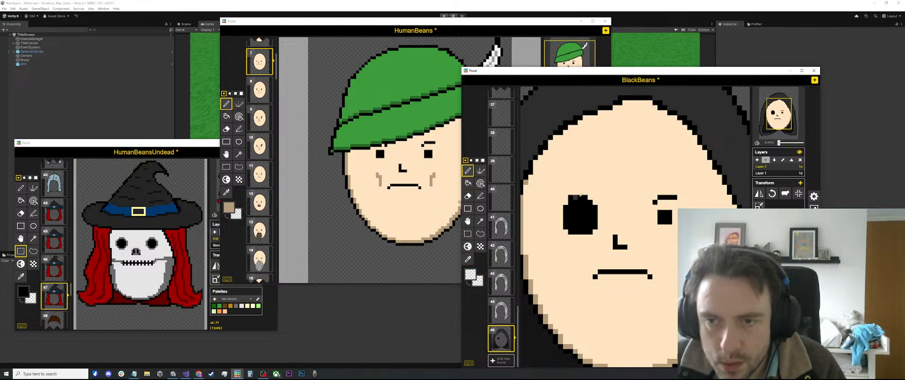
key(o)
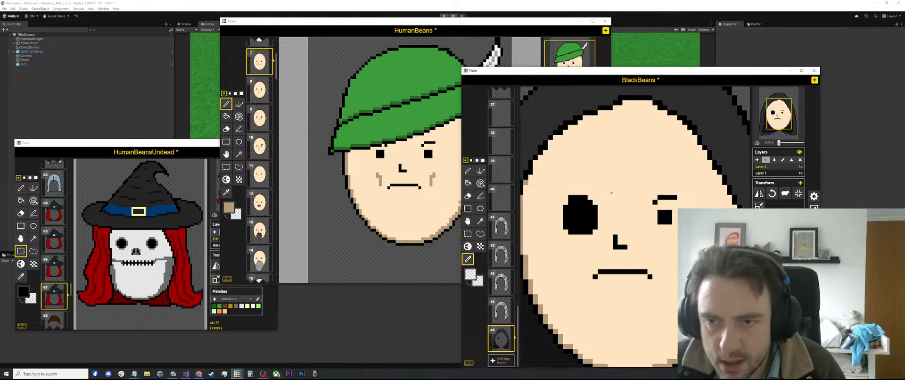
click(590, 213)
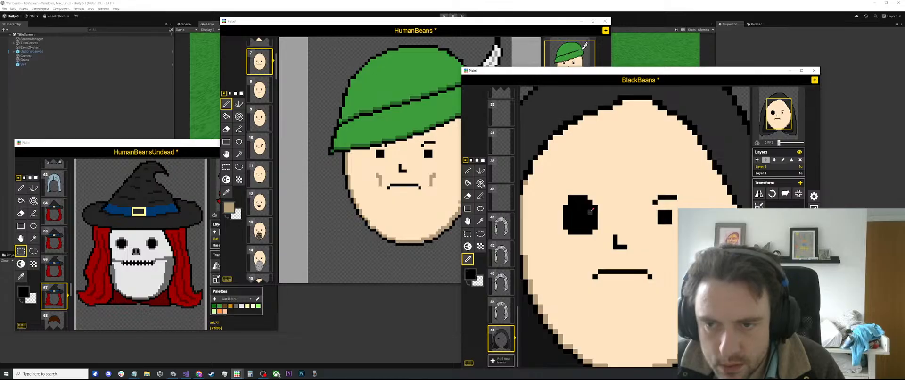
key(p)
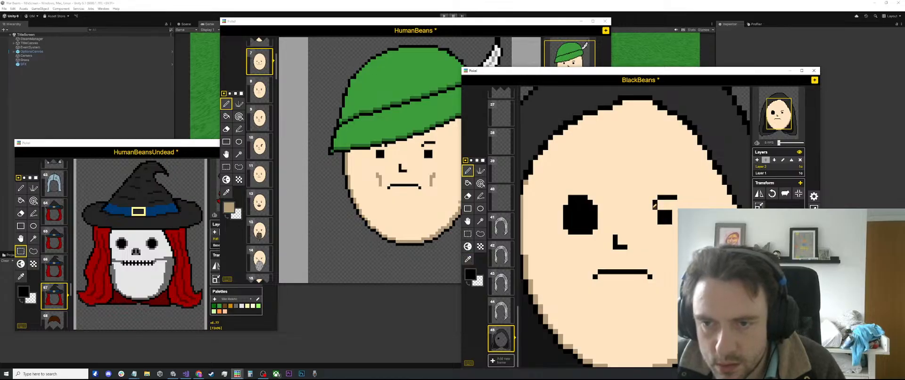
drag(654, 208, 651, 224)
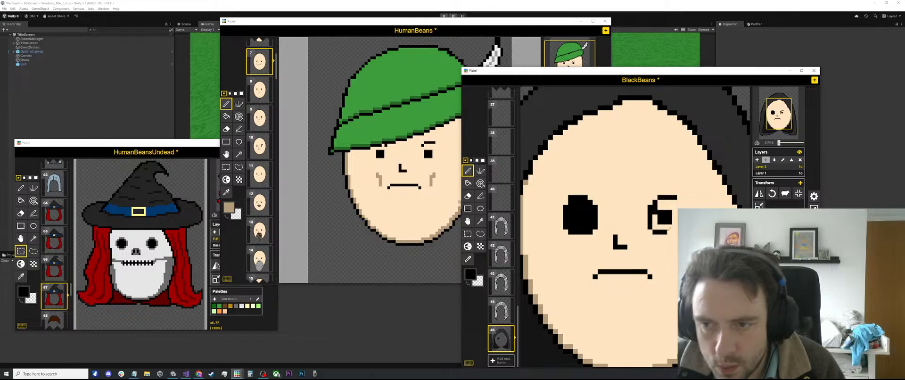
click(680, 206)
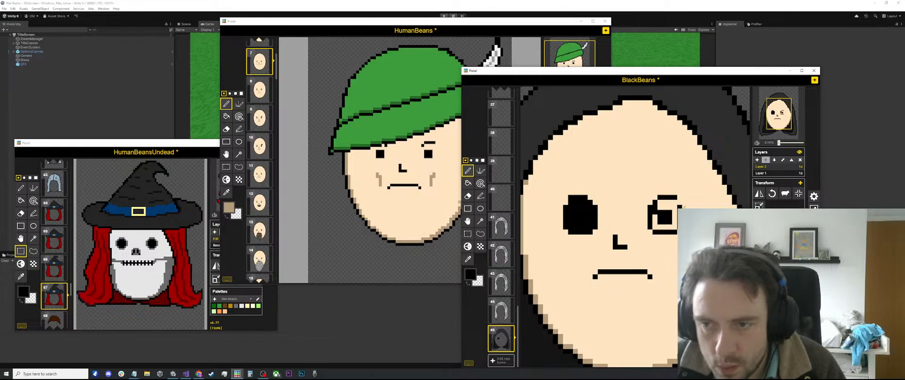
click(679, 203)
key(ctrl+z)
key(ctrl+z)
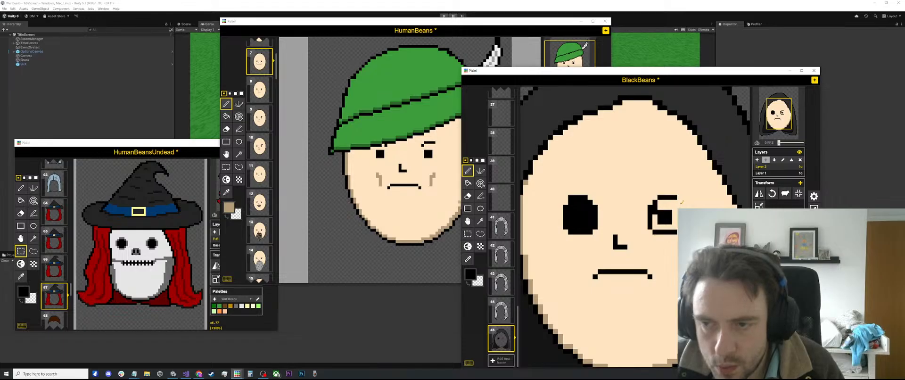
click(680, 204)
key(ctrl+z)
drag(679, 208, 678, 219)
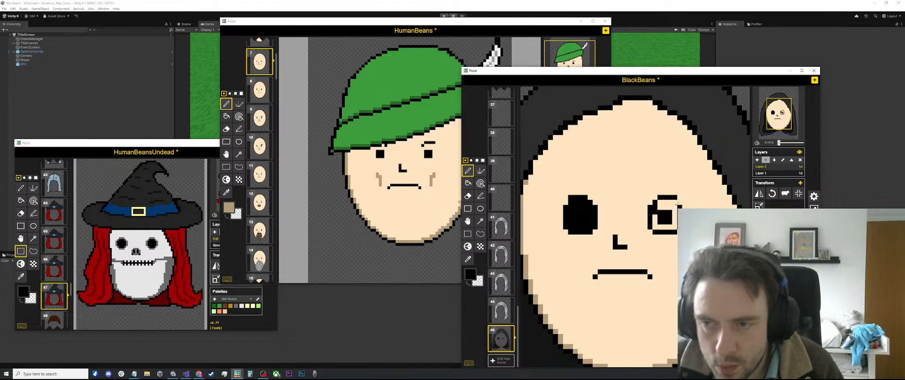
click(676, 203)
key(b)
click(669, 208)
key(ctrl+z)
click(667, 204)
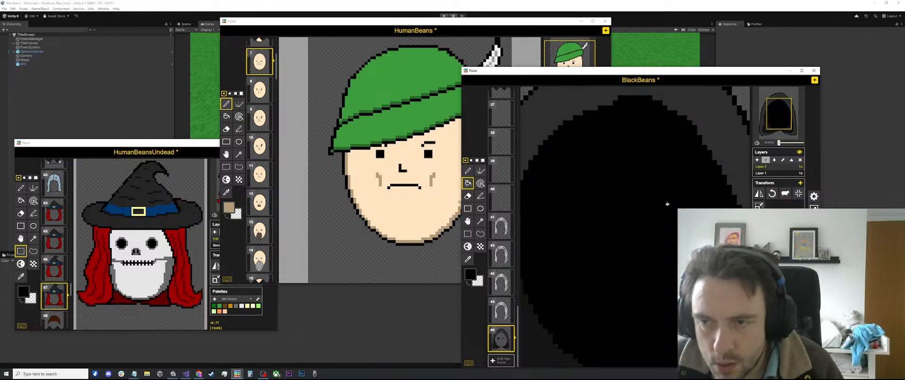
key(ctrl+z)
Paint the inside of the right eye socket solid black with the pencil.
key(p)
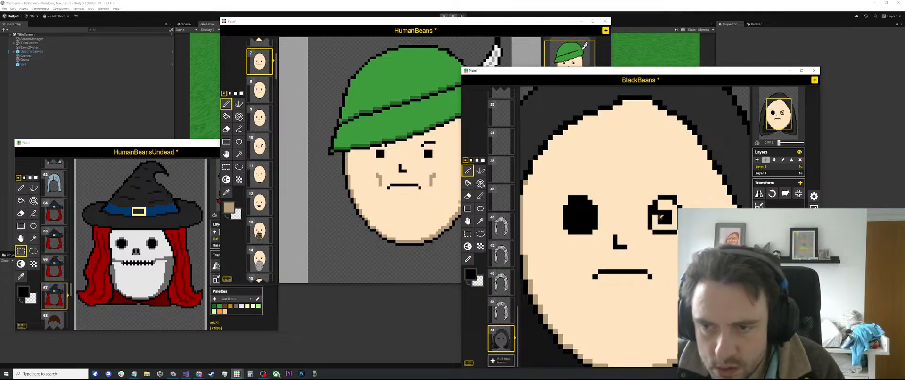
mouse_move(660, 204)
mouse_down()
mouse_move(677, 211)
mouse_move(671, 226)
mouse_move(656, 223)
mouse_up()
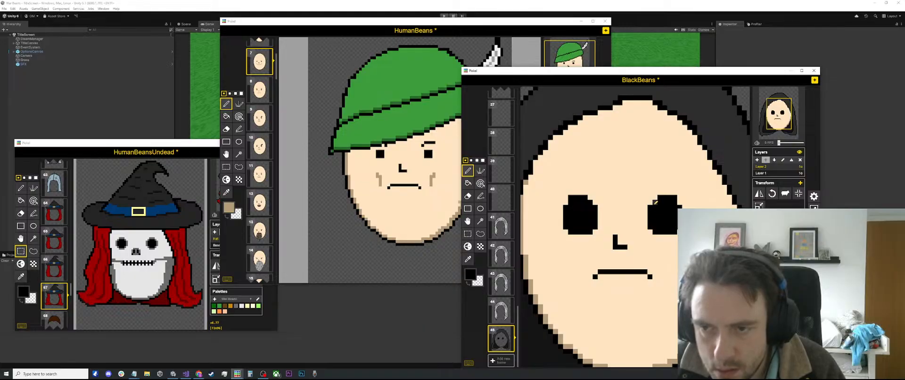
scroll(618, 231, down, 2)
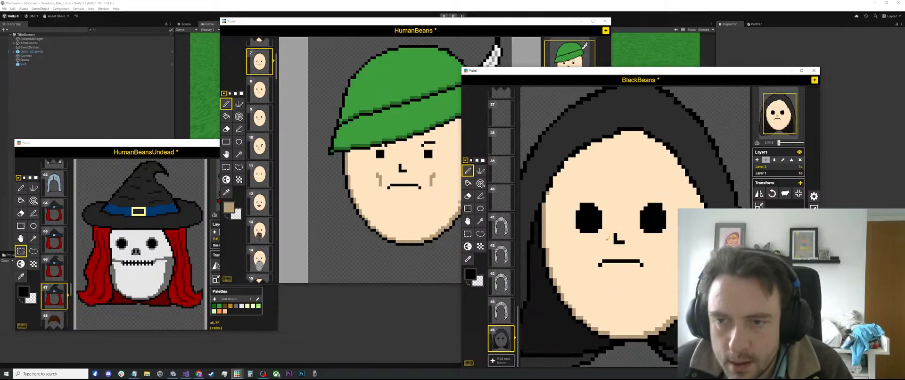
Paint over the nose and mouth of the hooded face with the skin colour in Layer 1.
click(768, 175)
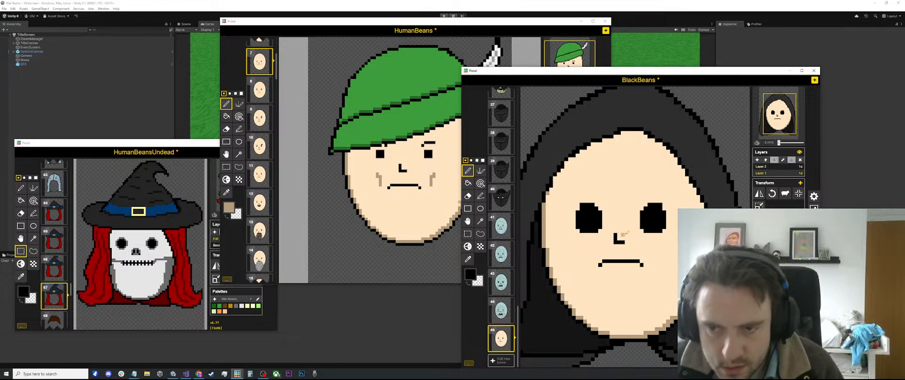
alt+click(627, 227)
mouse_move(619, 239)
mouse_down()
mouse_move(647, 261)
mouse_move(600, 265)
mouse_up()
click(638, 261)
click(631, 261)
click(642, 265)
click(634, 260)
Sample the light grey from the plague doctor mask in frame 9 and fill the hooded face in frame 45 with it.
key(o)
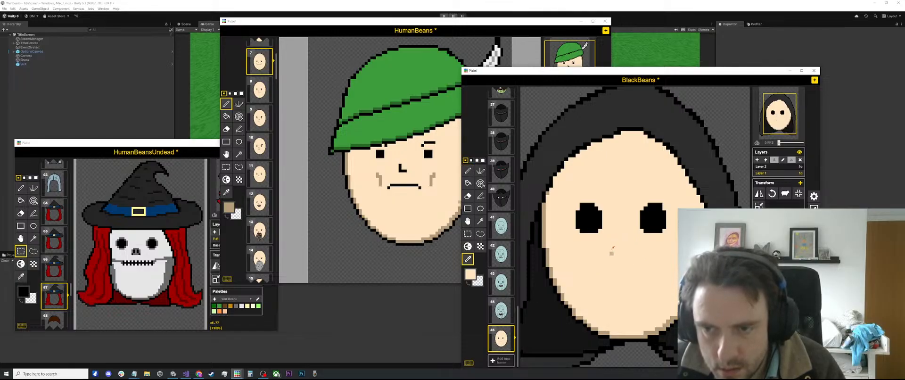
scroll(633, 259, down, 2)
scroll(495, 199, up, 10)
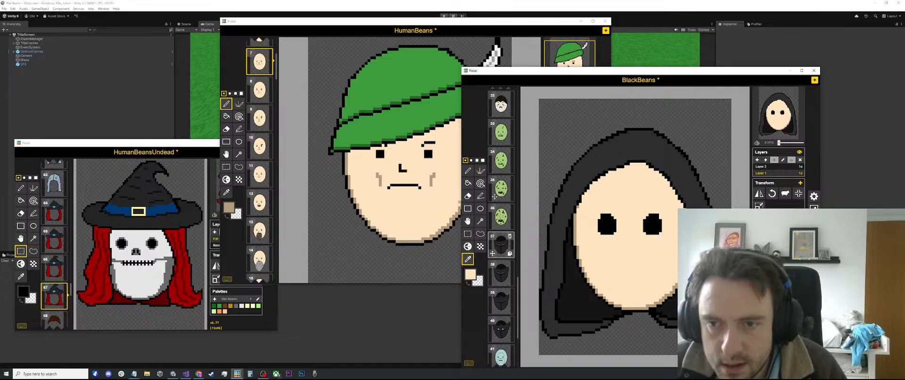
scroll(505, 194, up, 6)
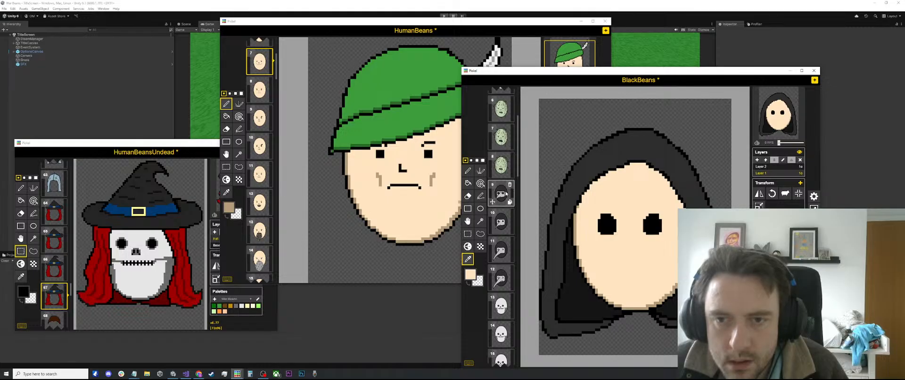
click(506, 194)
scroll(500, 261, down, 13)
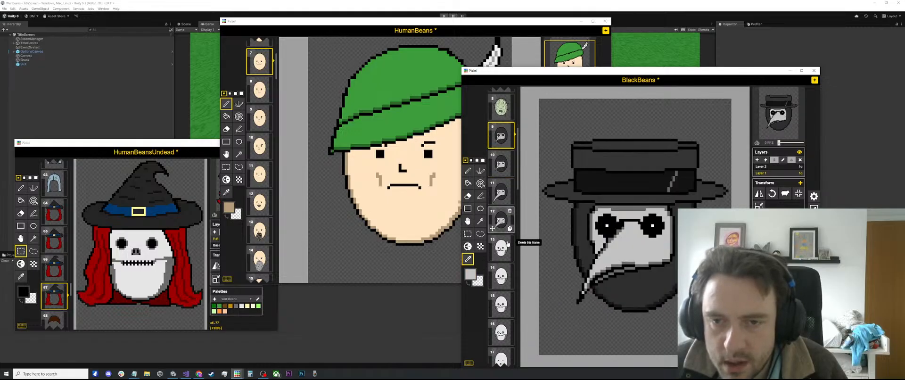
scroll(499, 261, down, 5)
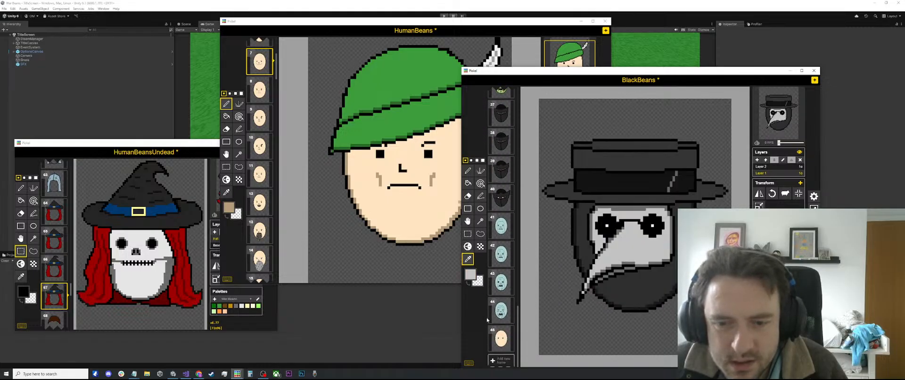
click(500, 339)
key(b)
click(627, 239)
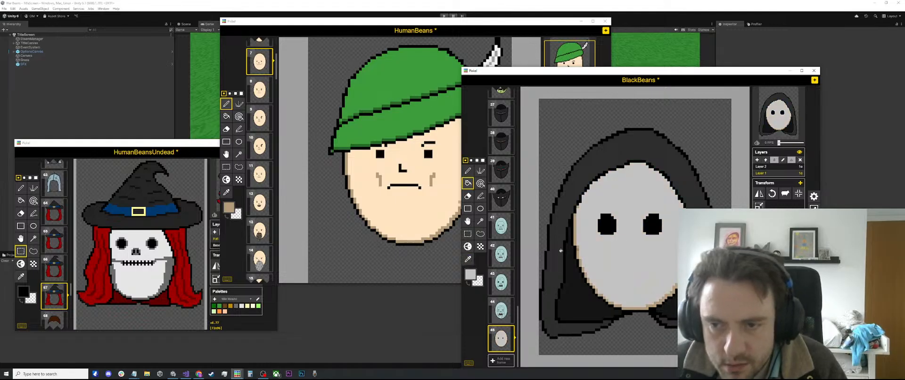
Recolour the face's tan edge shading in frame 45 with the darker grey sampled from the frame 12 mask, and make Layer 2 active.
scroll(502, 250, up, 5)
scroll(502, 251, up, 8)
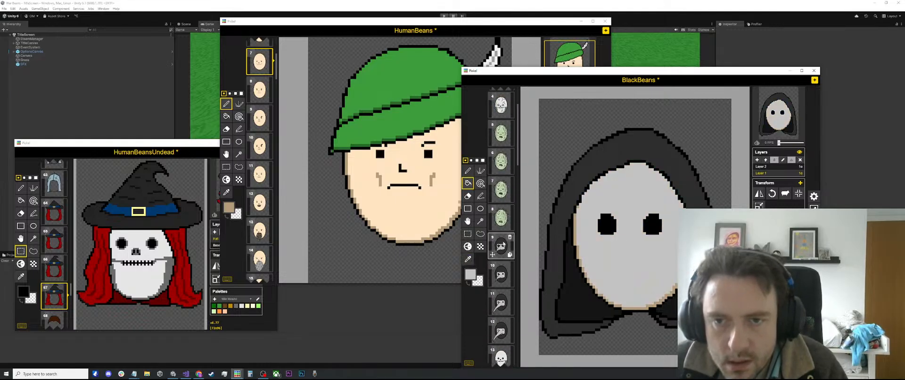
click(501, 228)
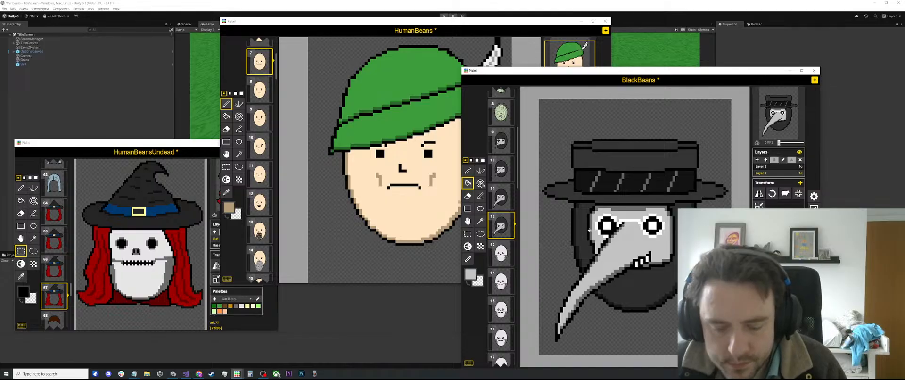
key(o)
click(667, 234)
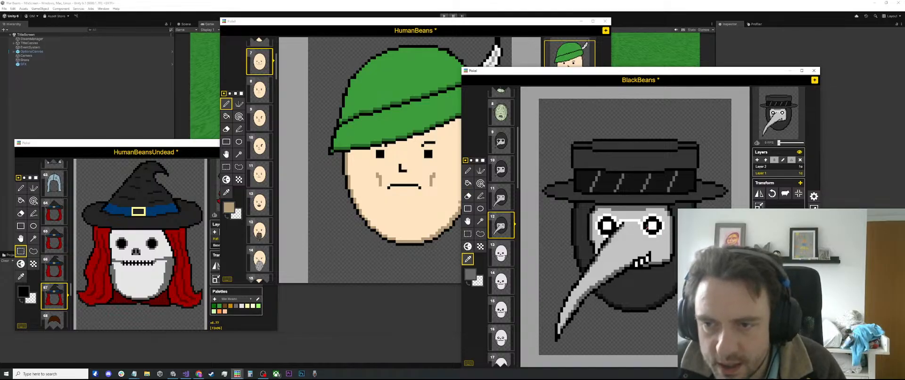
scroll(503, 264, down, 15)
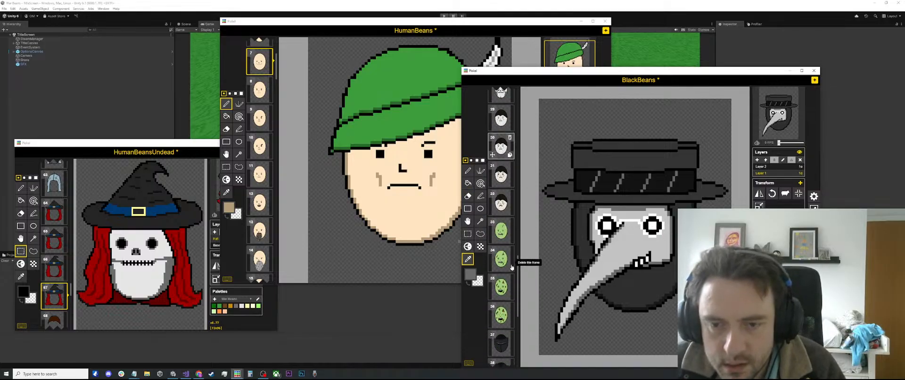
click(501, 338)
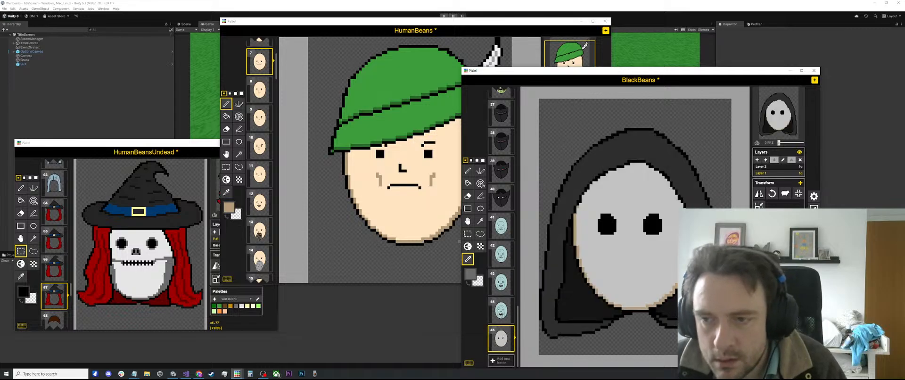
key(a)
click(576, 235)
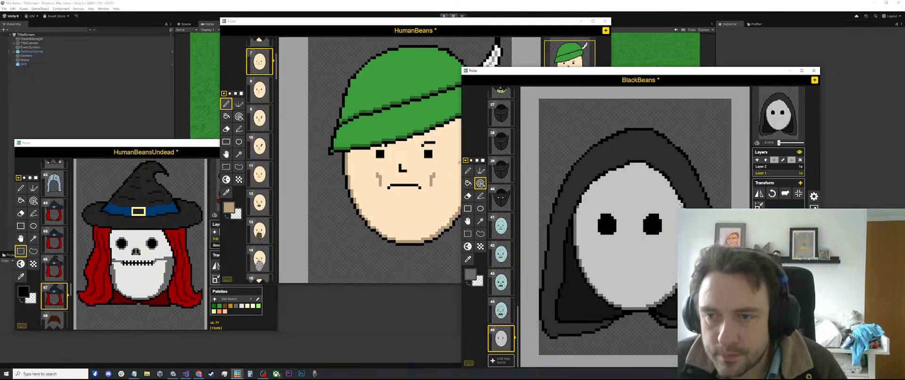
scroll(681, 206, up, 2)
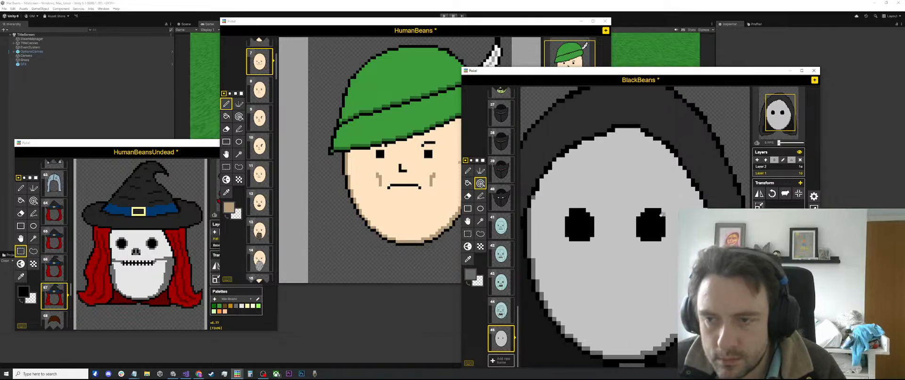
click(766, 167)
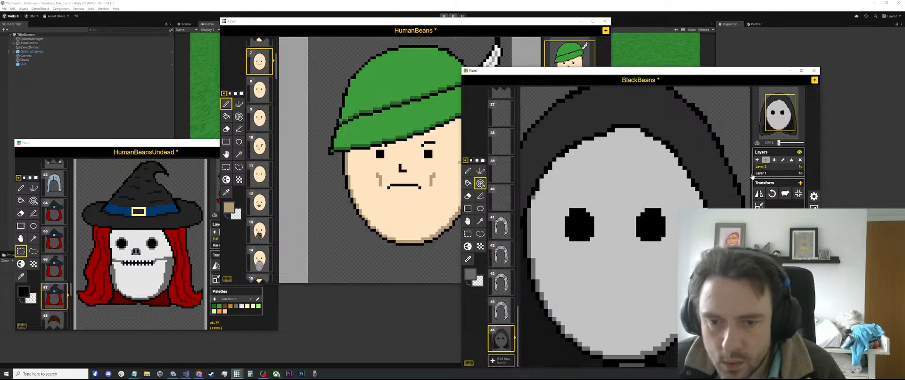
click(646, 224)
key(ctrl+z)
key(ctrl+z)
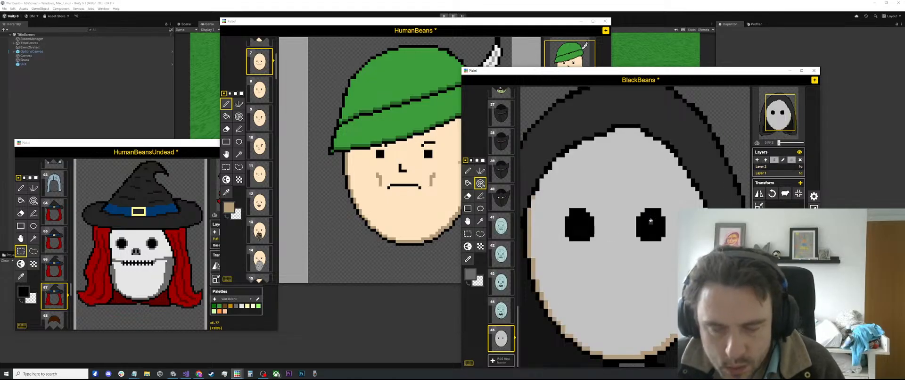
key(ctrl+y)
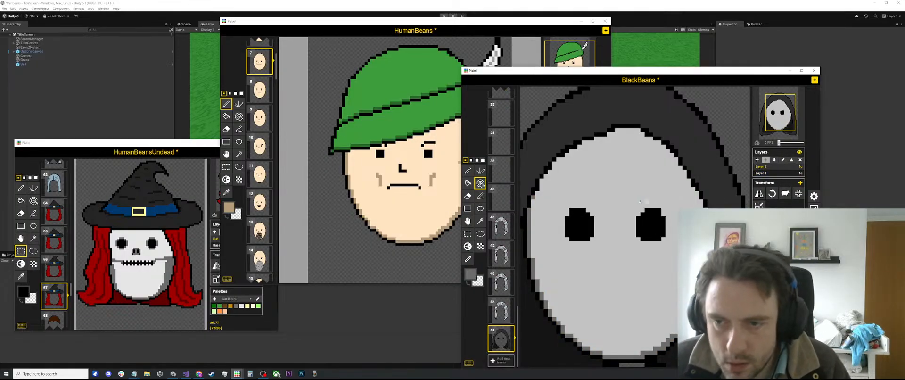
key(o)
click(654, 211)
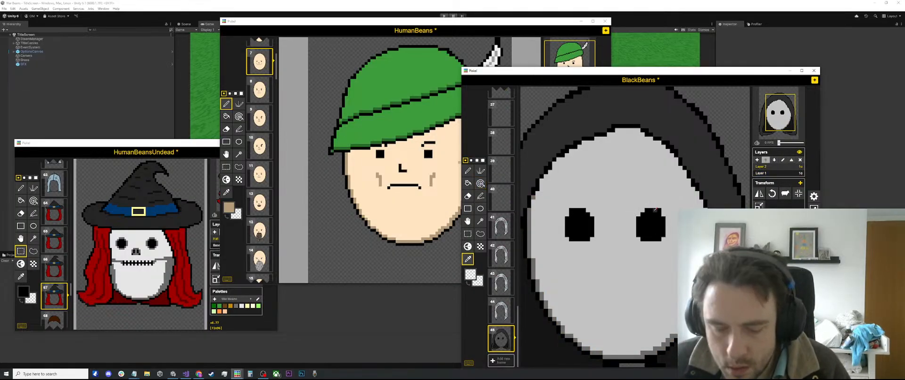
key(b)
click(654, 219)
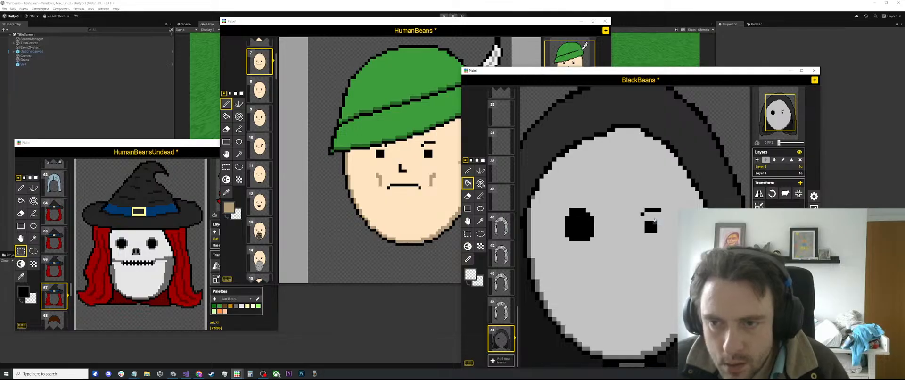
key(ctrl+z)
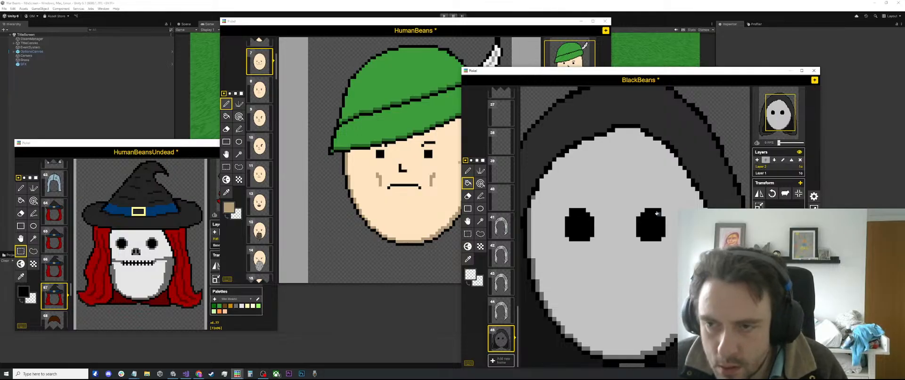
Sample black from the right eye socket in Layer 2 and dab the socket with the pencil.
key(o)
click(646, 215)
key(b)
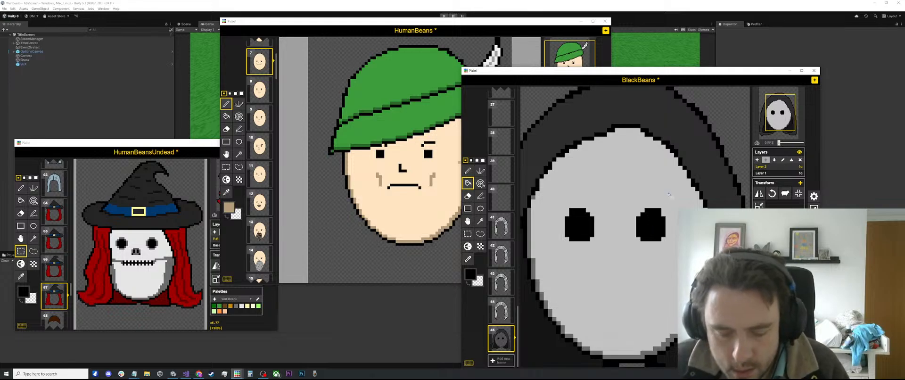
key(p)
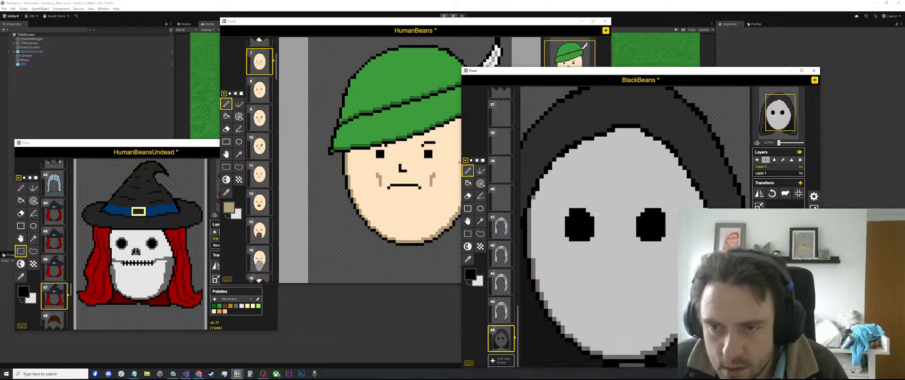
click(647, 218)
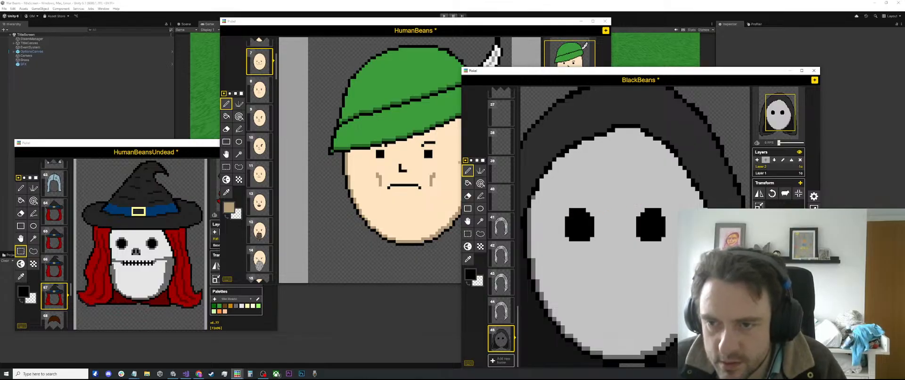
scroll(654, 229, down, 3)
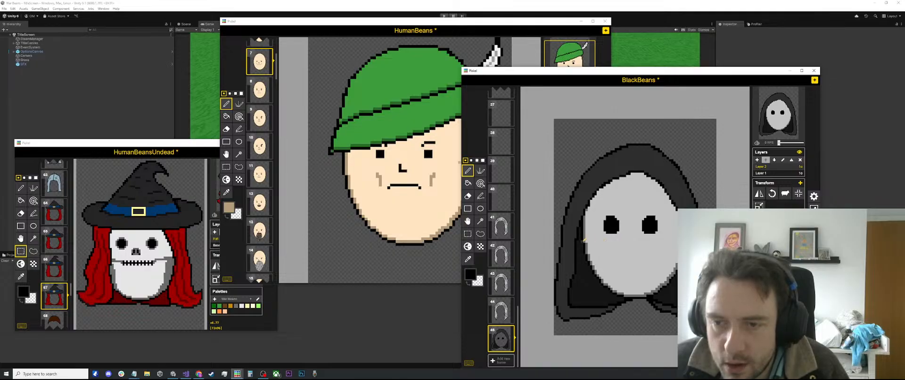
mouse_move(566, 295)
mouse_down()
mouse_move(566, 319)
mouse_move(580, 325)
mouse_move(623, 313)
mouse_up()
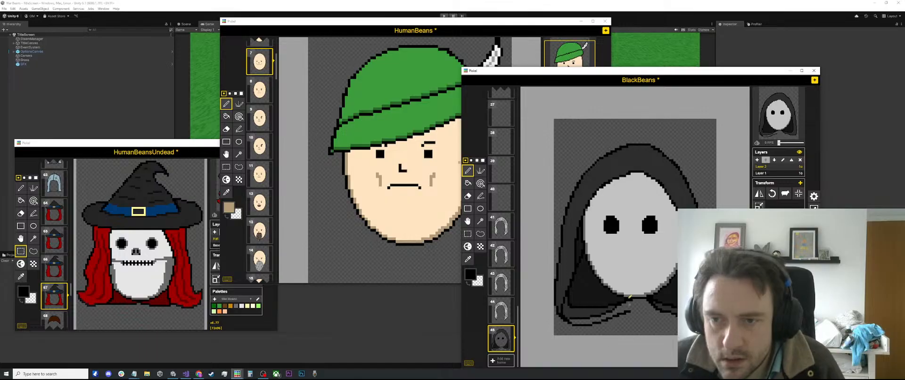
key(ctrl+z)
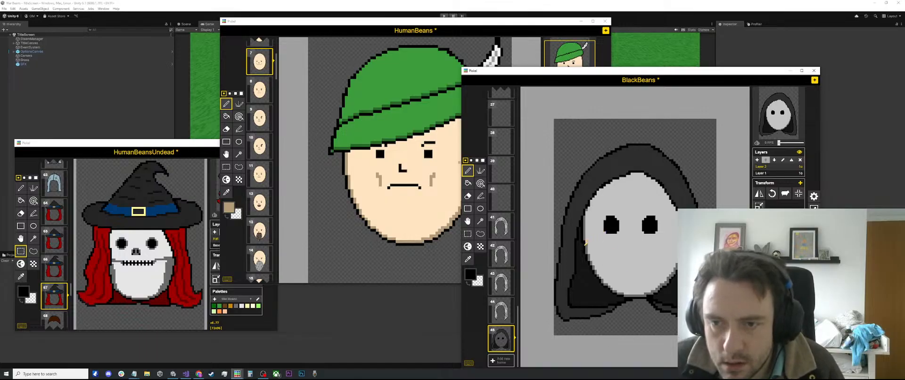
mouse_move(584, 255)
mouse_down()
mouse_move(567, 307)
mouse_move(574, 323)
mouse_move(668, 280)
mouse_up()
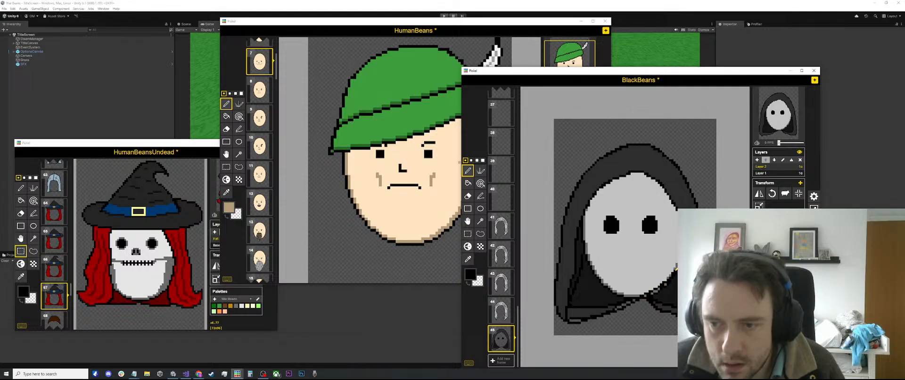
key(ctrl+z)
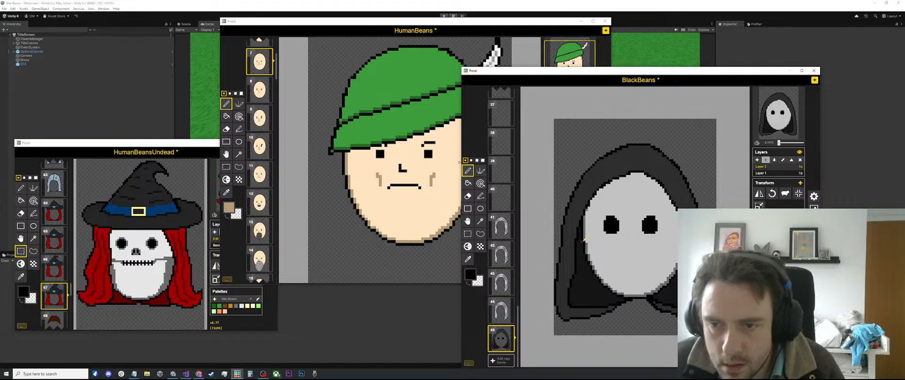
Draw black outlines in Layer 2 from the left side of the face down around the lower hood for a cloth section under the chin.
mouse_move(585, 241)
mouse_down()
mouse_move(566, 314)
mouse_move(590, 322)
mouse_move(642, 300)
mouse_up()
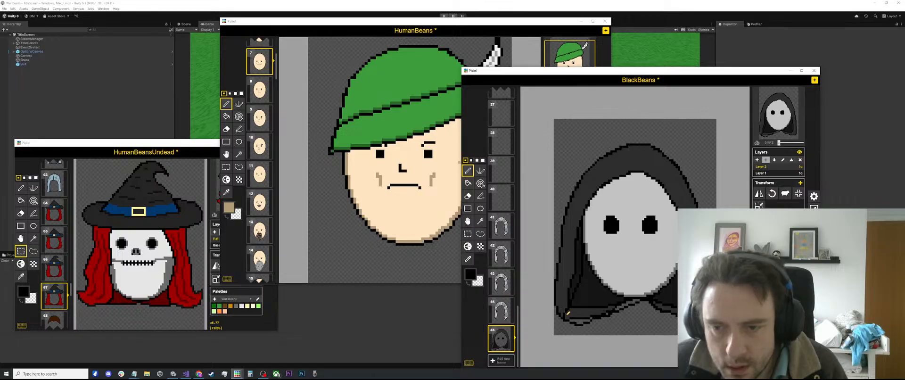
scroll(567, 314, up, 3)
scroll(567, 314, down, 1)
Sample the face's light grey from Layer 1 and fill the outlined cloth sections below the face with it in Layer 2.
key(o)
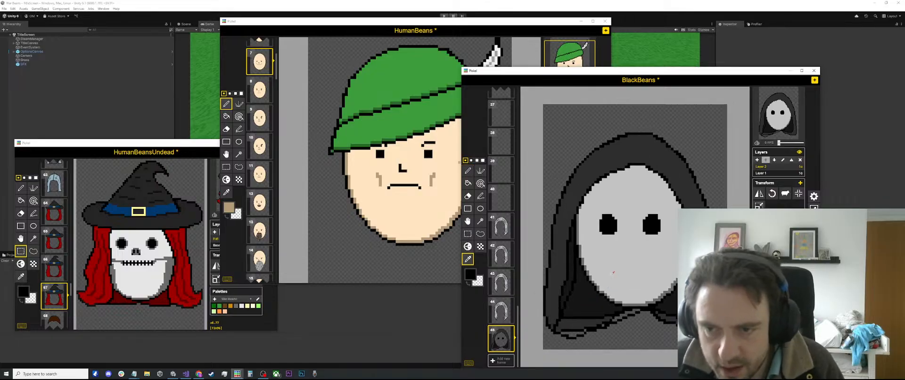
click(614, 272)
key(b)
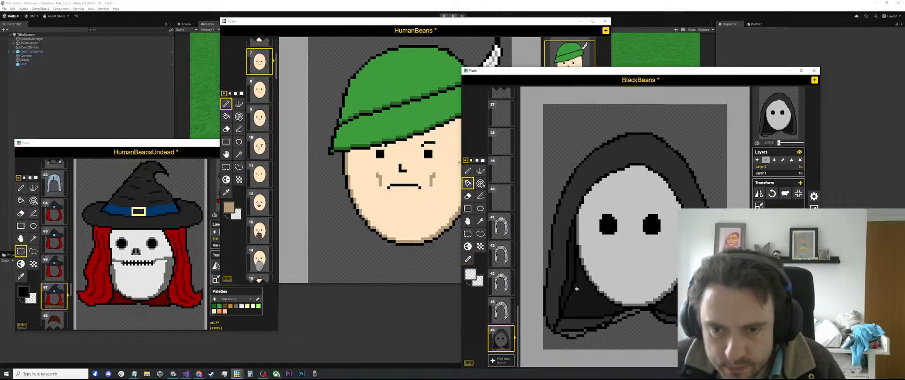
click(777, 173)
key(o)
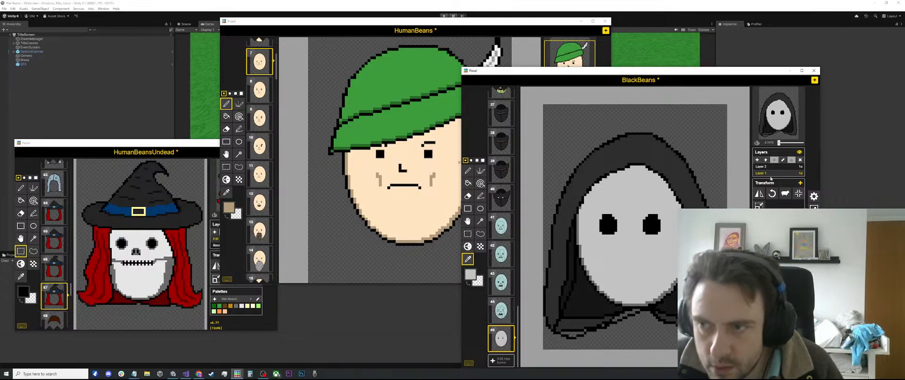
click(773, 167)
key(b)
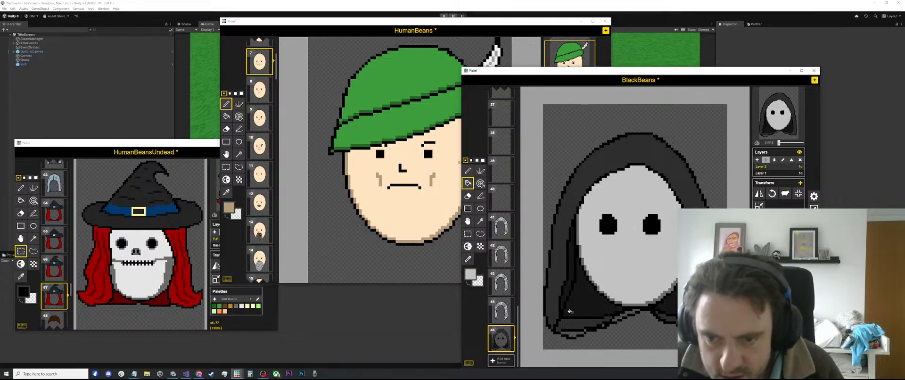
click(570, 312)
click(571, 321)
click(571, 333)
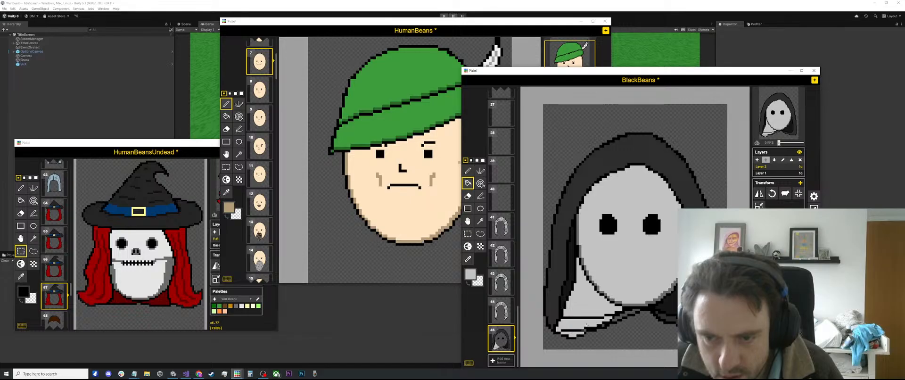
click(621, 315)
Fill the cloth section at the lower-left of the hood, including its lower inner black line, with the face's light grey.
key(p)
scroll(634, 254, up, 2)
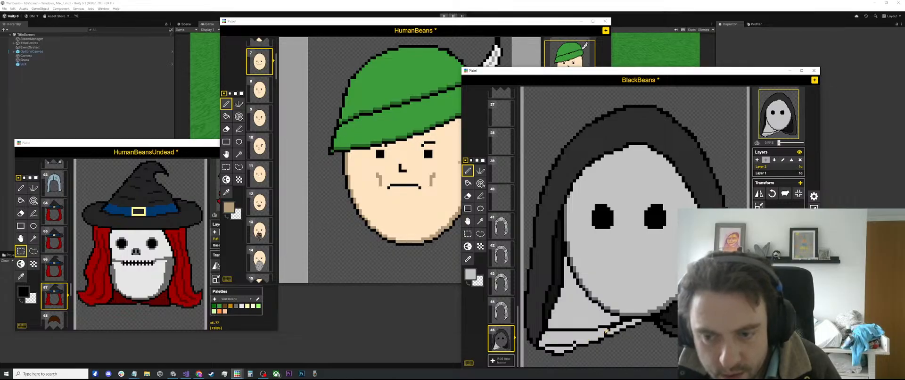
scroll(556, 327, down, 1)
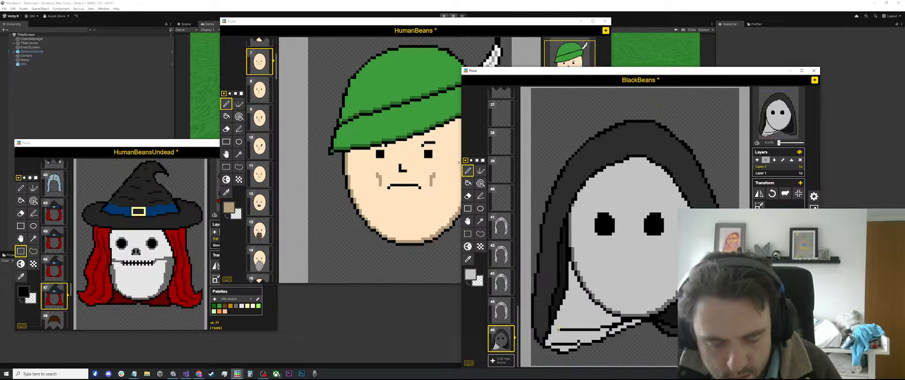
key(b)
click(562, 329)
click(567, 344)
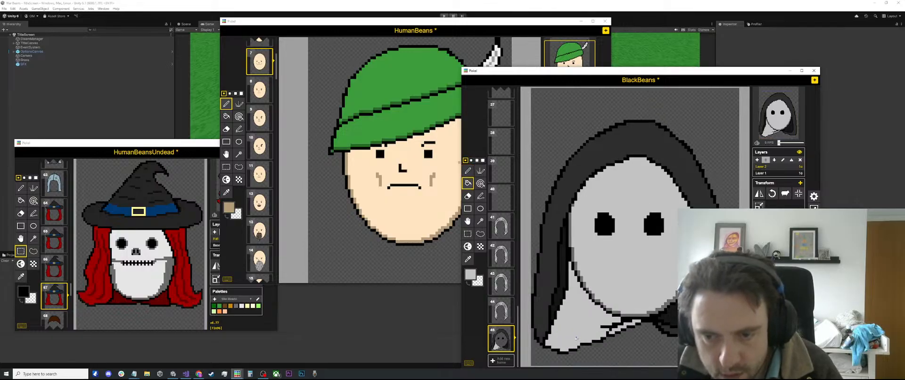
Cover the remaining black fold lines inside the cloth just below the chin with light grey in Layer 2.
click(608, 326)
key(ctrl+z)
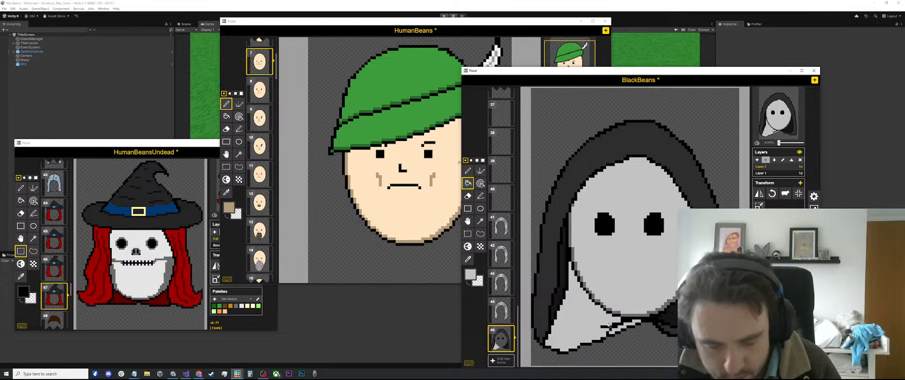
key(p)
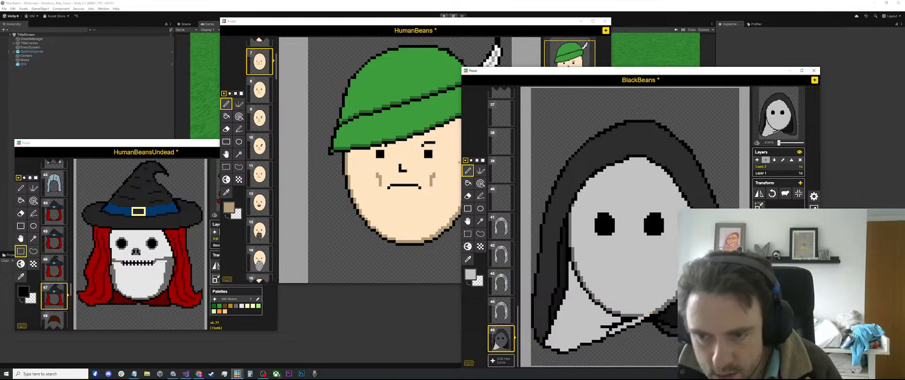
scroll(614, 326, up, 2)
key(b)
click(602, 326)
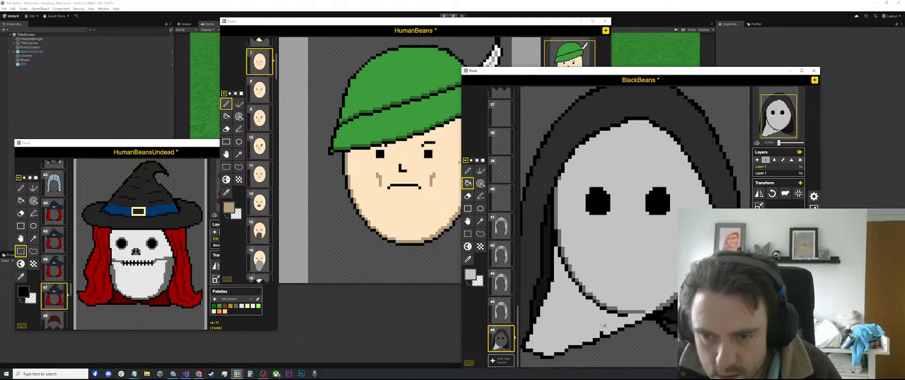
Delete the rectangular area over the face's lower-left edge from Layer 2.
key(p)
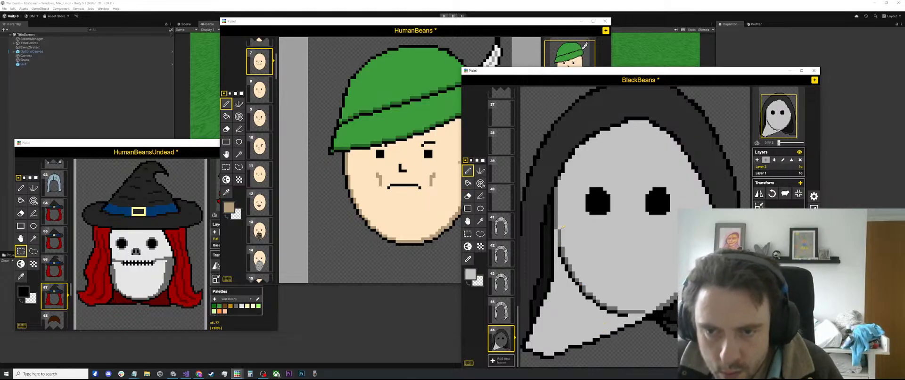
key(s)
drag(559, 227, 648, 315)
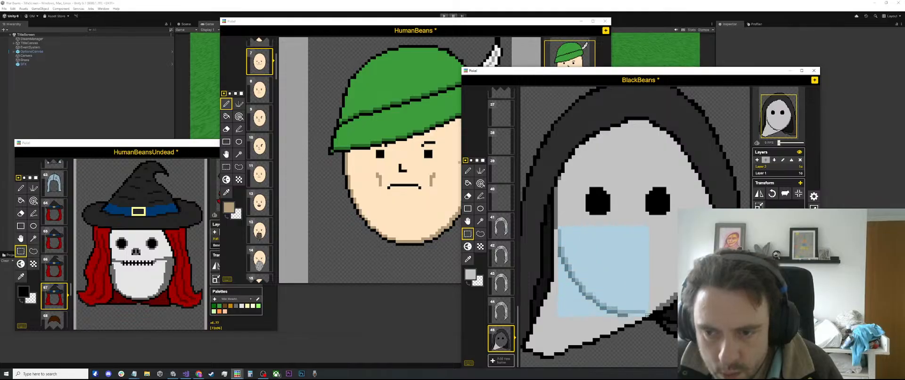
key(Delete)
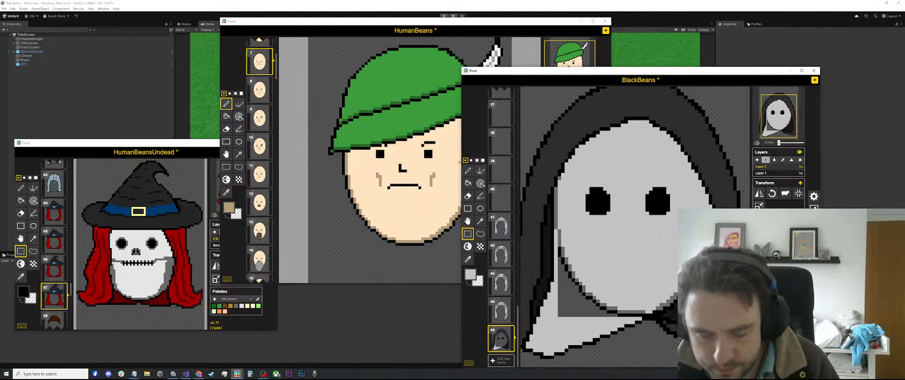
Try to fill the cleared lower-left face area in Layer 2 with light grey.
key(i)
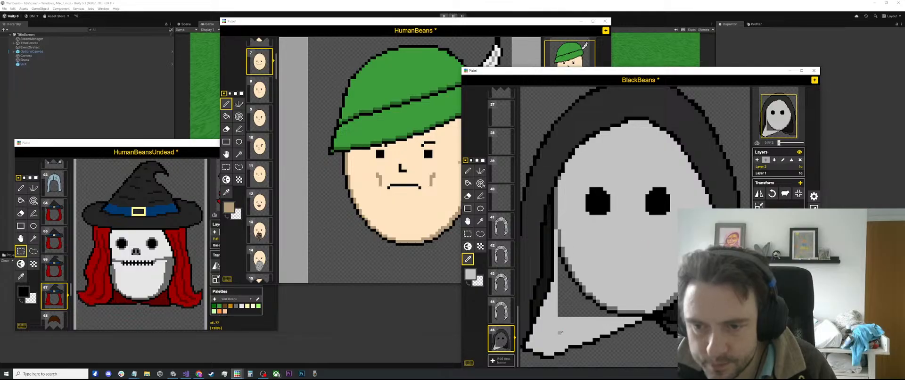
key(b)
click(586, 279)
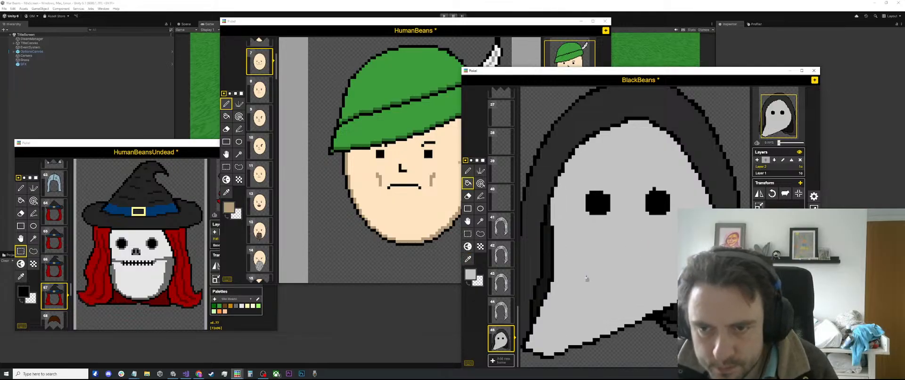
key(ctrl+z)
Sample the darker grey from the face's left edge in Layer 1 and return to Layer 2 with the pencil.
key(p)
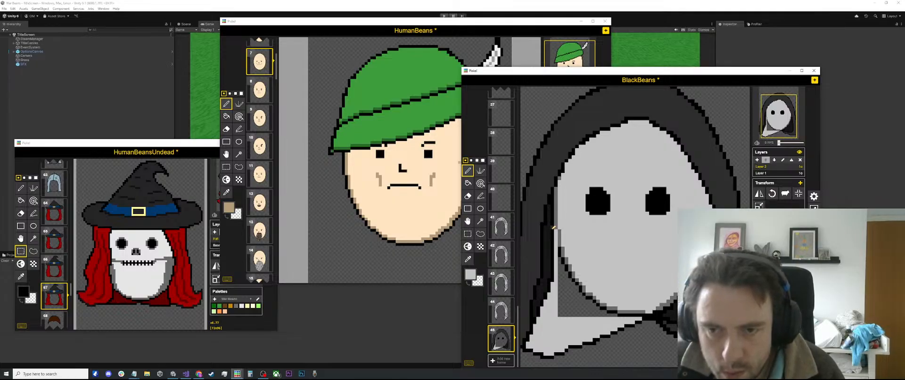
key(o)
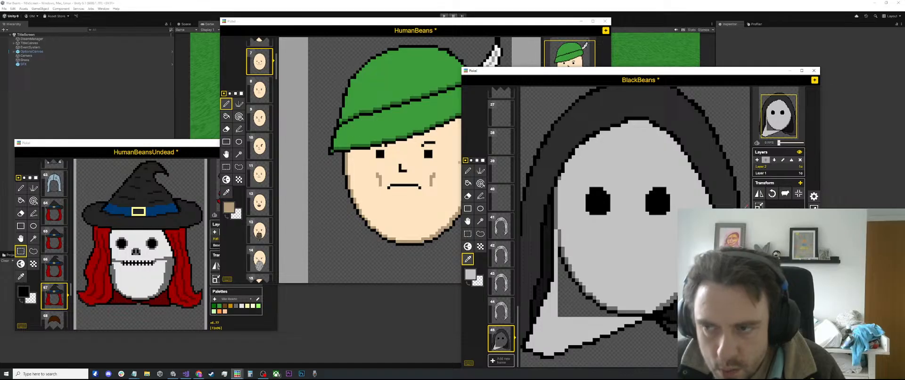
click(767, 173)
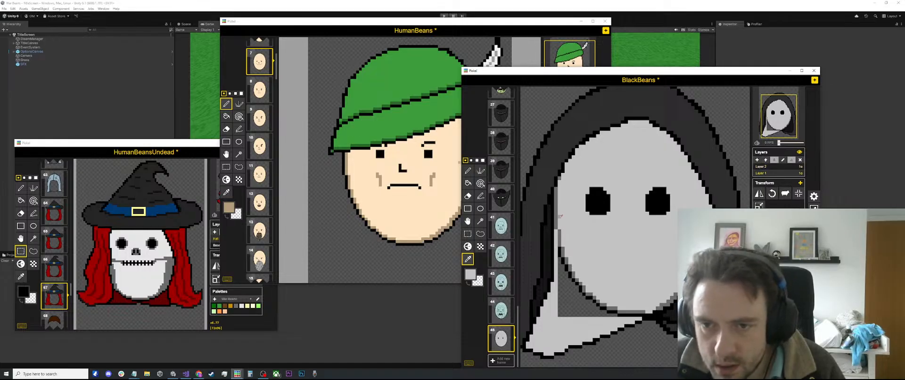
click(560, 216)
key(p)
click(781, 167)
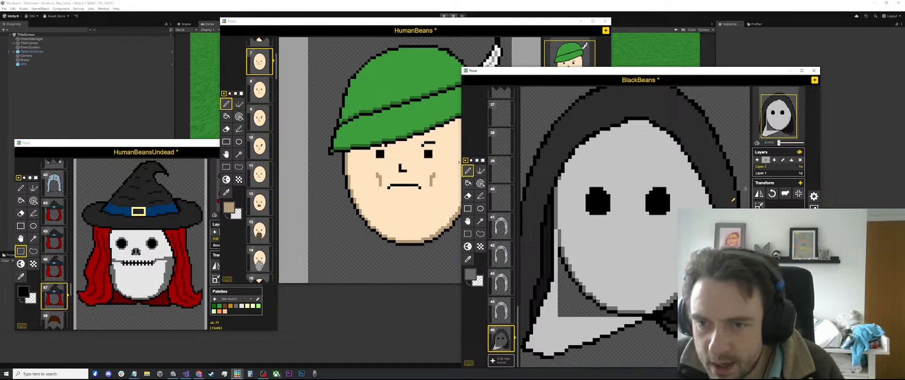
Try to copy the whole face from Layer 1 into Layer 2.
click(766, 174)
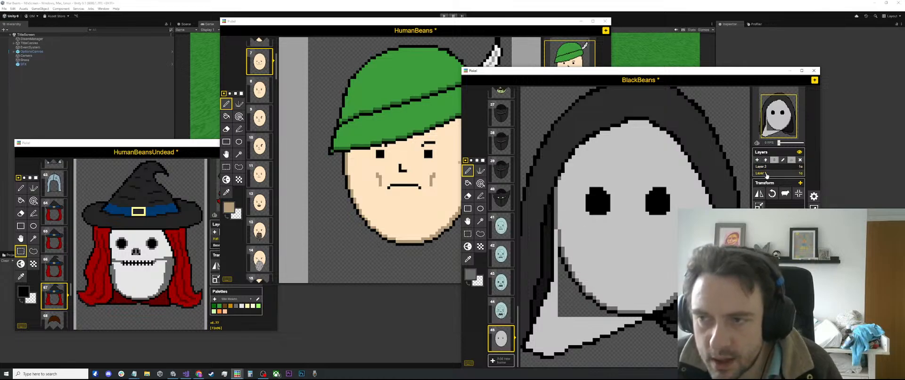
key(s)
scroll(722, 132, down, 3)
drag(718, 129, 515, 362)
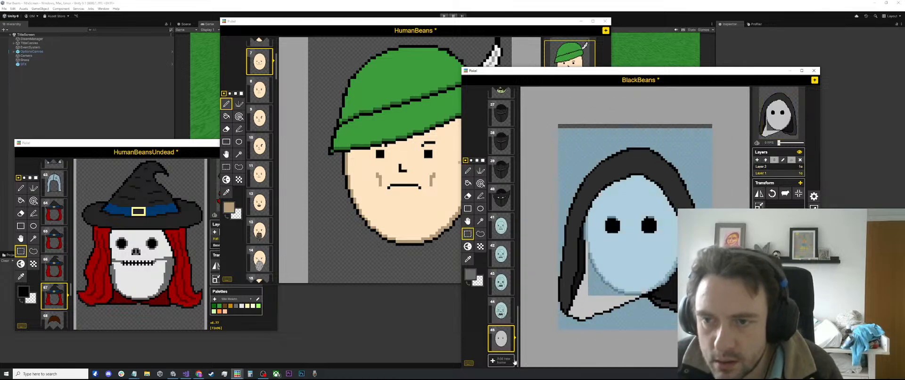
click(778, 166)
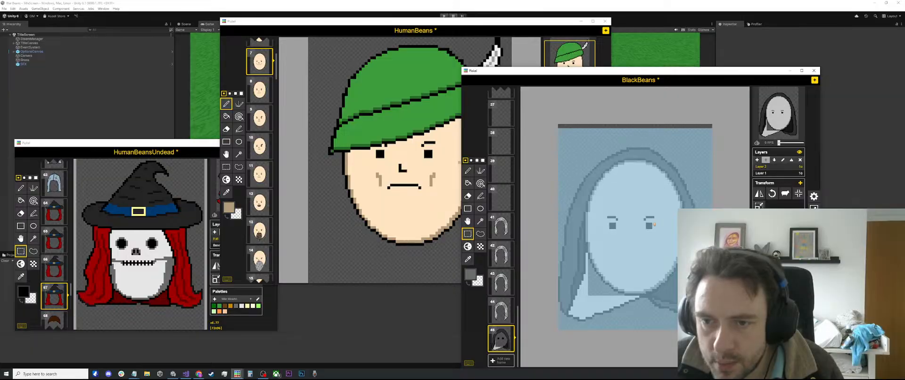
key(ctrl+z)
click(589, 295)
scroll(589, 295, up, 3)
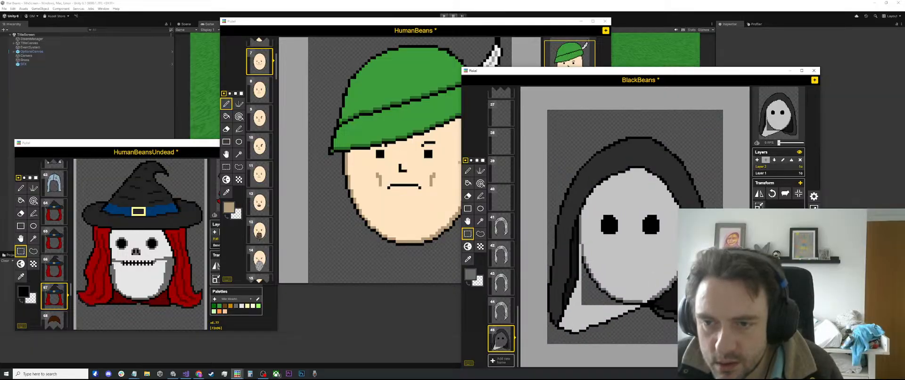
Copy all of the hood, cloth and eye artwork from Layer 2 and paste it into Layer 1 of frame 45.
key(o)
scroll(559, 247, up, 1)
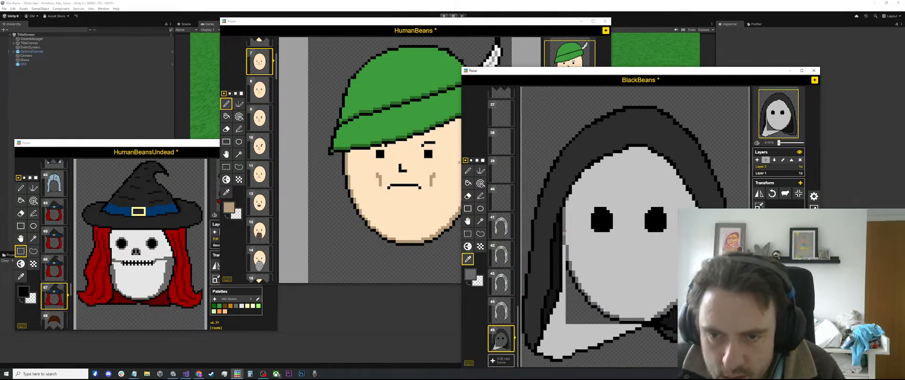
scroll(714, 193, down, 3)
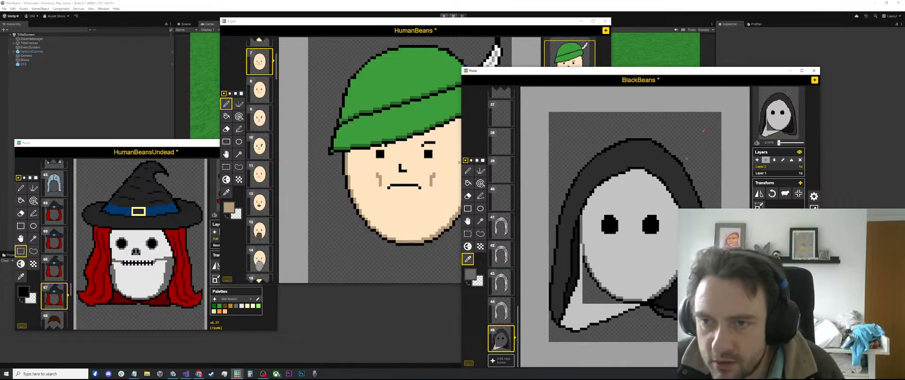
key(ctrl+a)
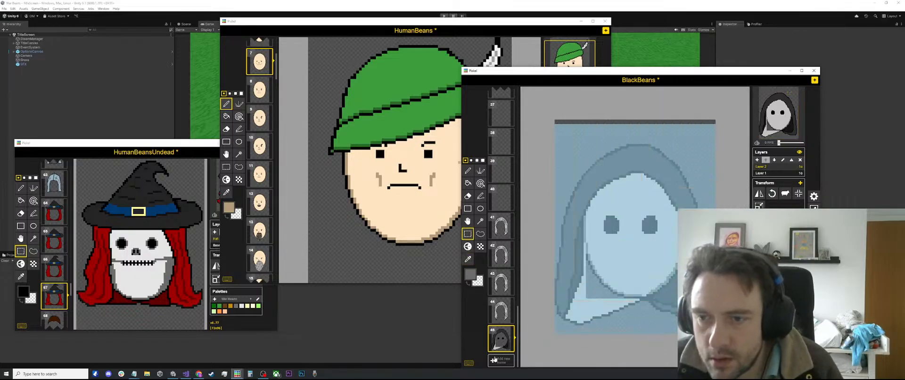
click(782, 173)
click(780, 167)
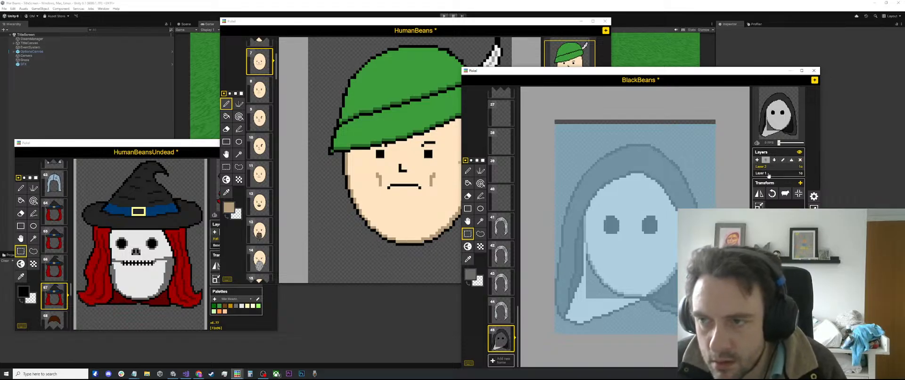
click(768, 173)
scroll(596, 297, up, 3)
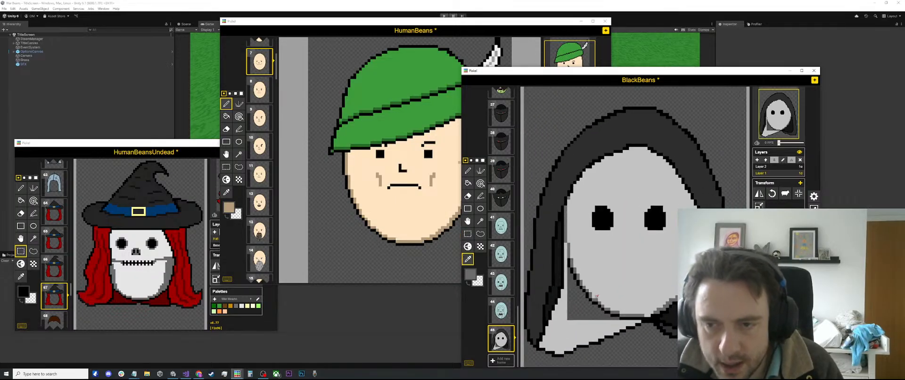
Sample the cloth's light grey and fill the transparent gap between the face and the cloth in Layer 1.
click(564, 321)
key(b)
click(576, 307)
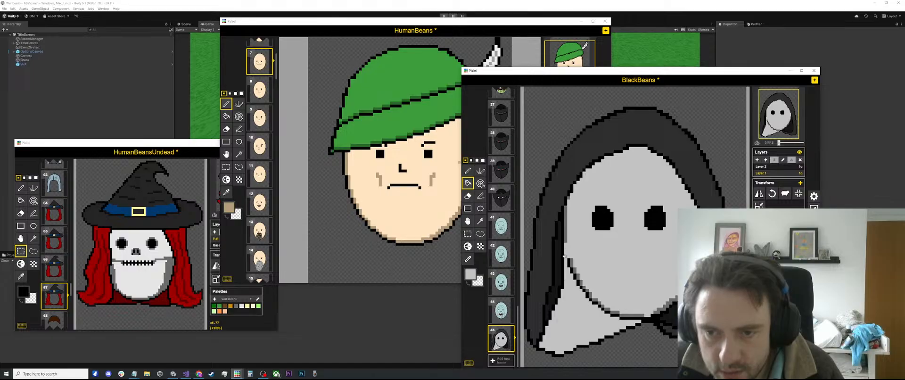
Delete the area containing the curved chin outline and shading from Layer 1 and fill the hole with light grey.
scroll(574, 262, up, 1)
key(s)
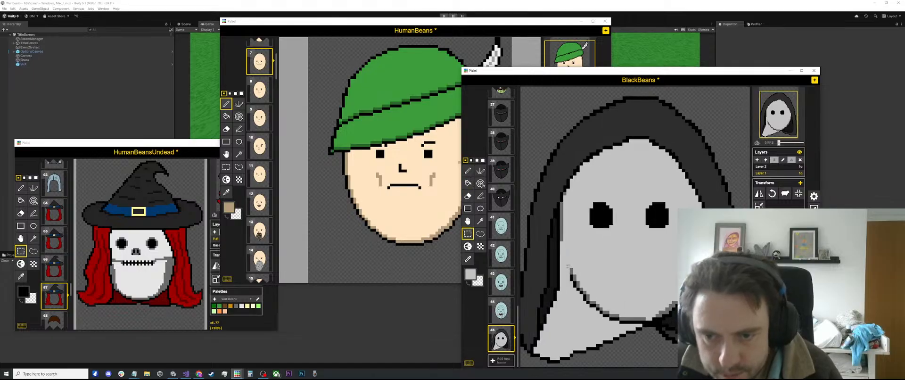
drag(568, 266, 650, 324)
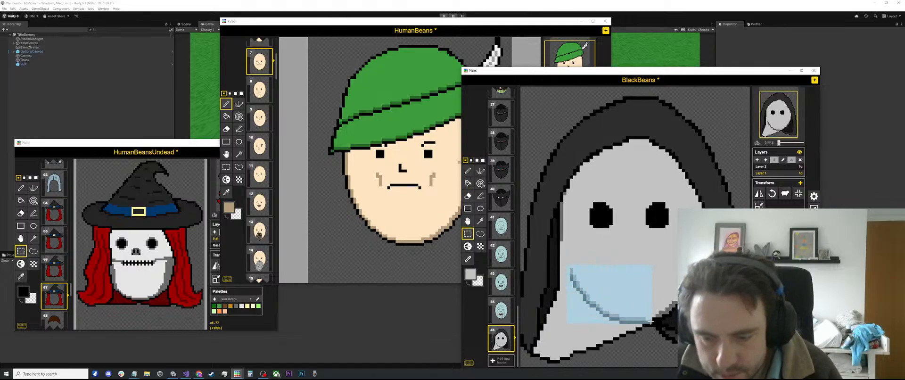
key(Delete)
click(653, 323)
key(o)
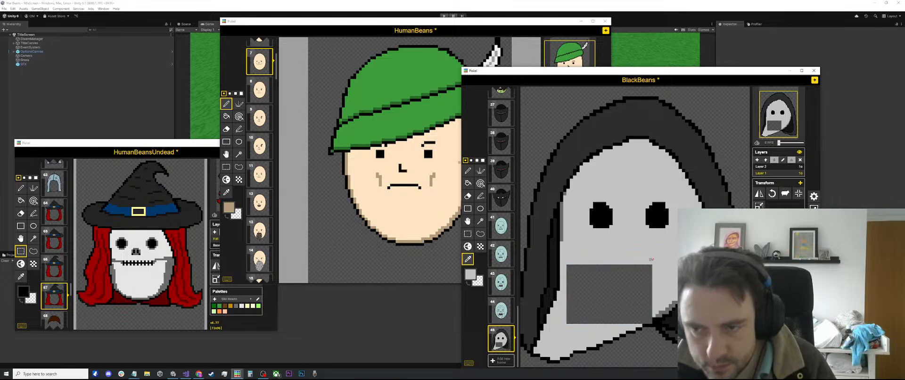
key(b)
click(619, 296)
scroll(604, 284, down, 3)
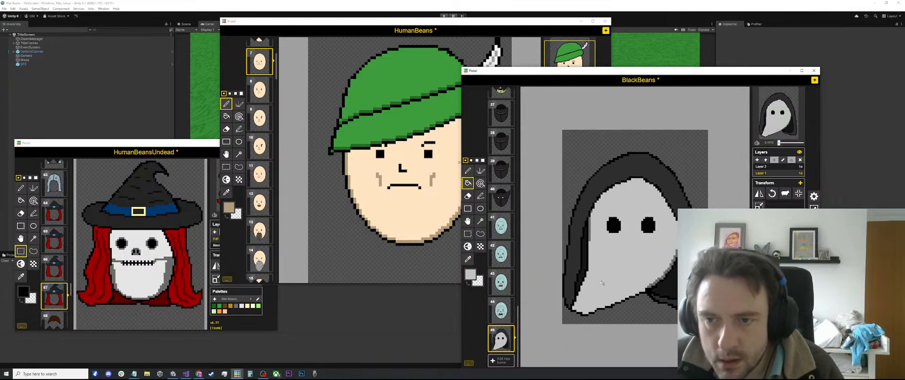
Try sampling the black outline colour, drawing jagged tatters at the pale cloth's lower tip and erasing the surplus around them.
scroll(602, 279, up, 1)
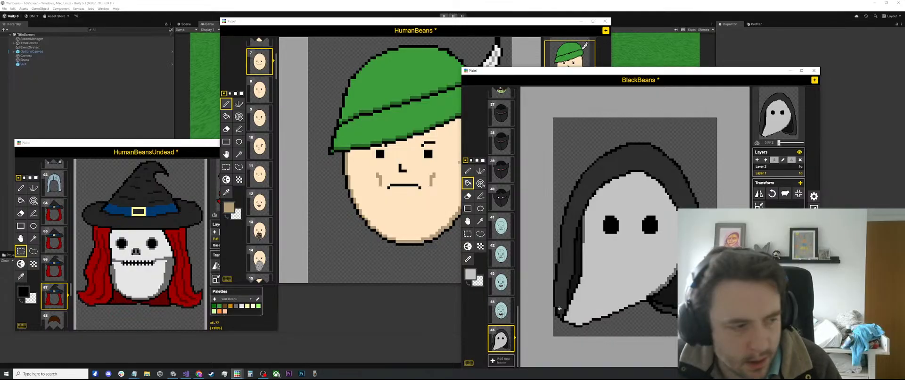
scroll(553, 301, up, 2)
key(o)
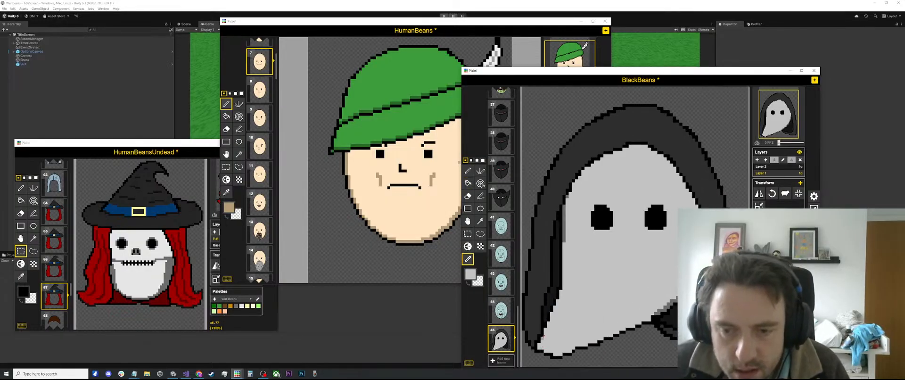
click(543, 337)
key(p)
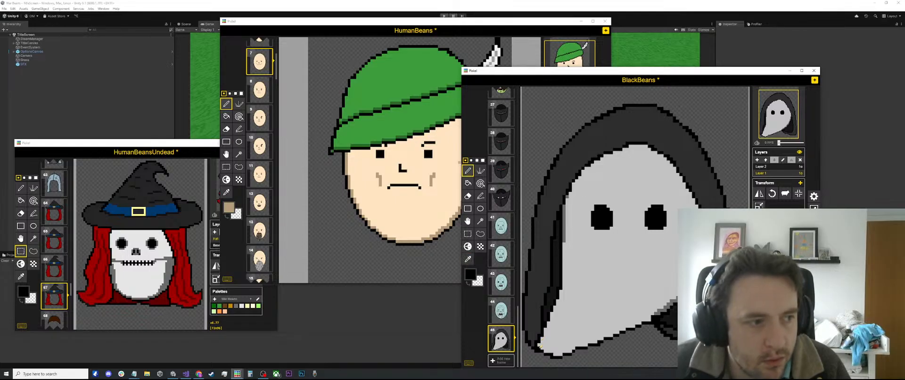
mouse_move(541, 346)
mouse_down()
mouse_move(568, 337)
mouse_move(556, 354)
mouse_up()
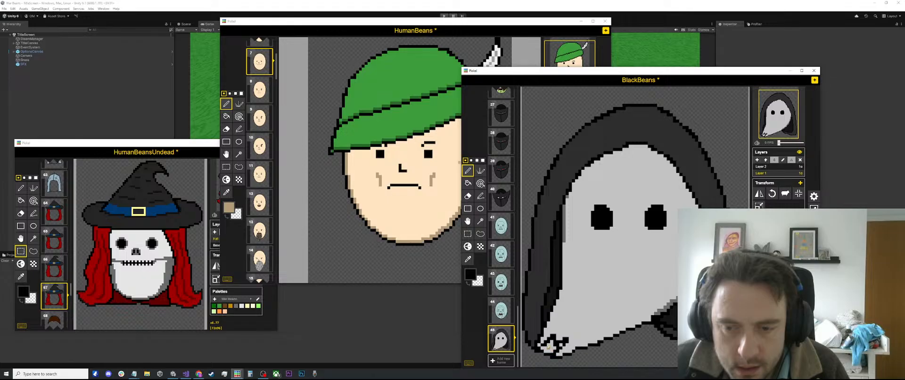
key(e)
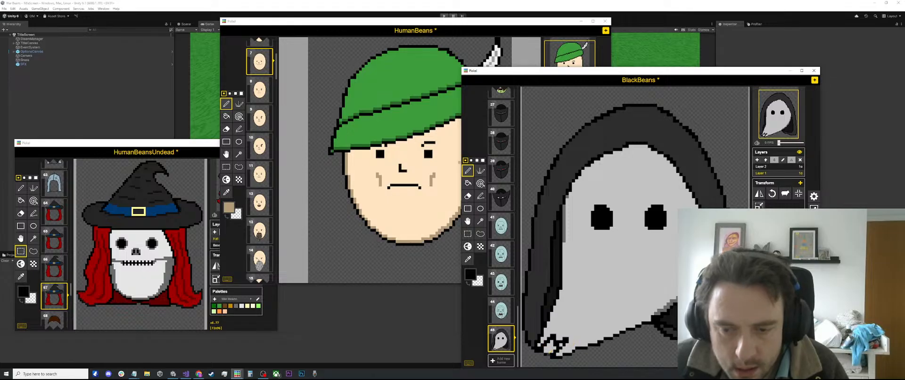
scroll(560, 351, up, 1)
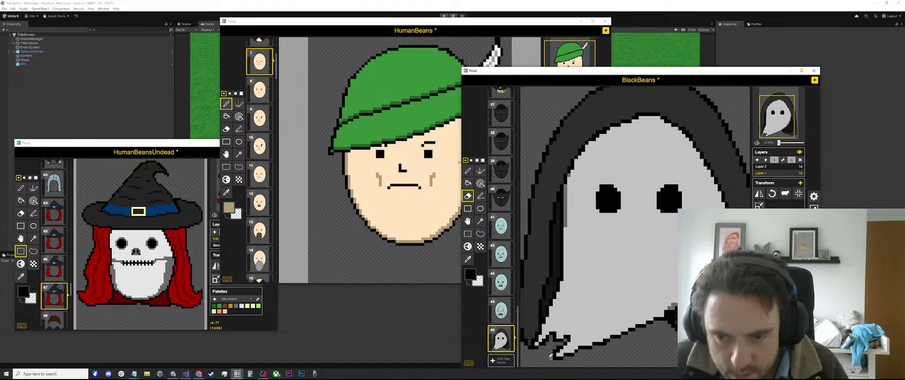
scroll(608, 292, down, 2)
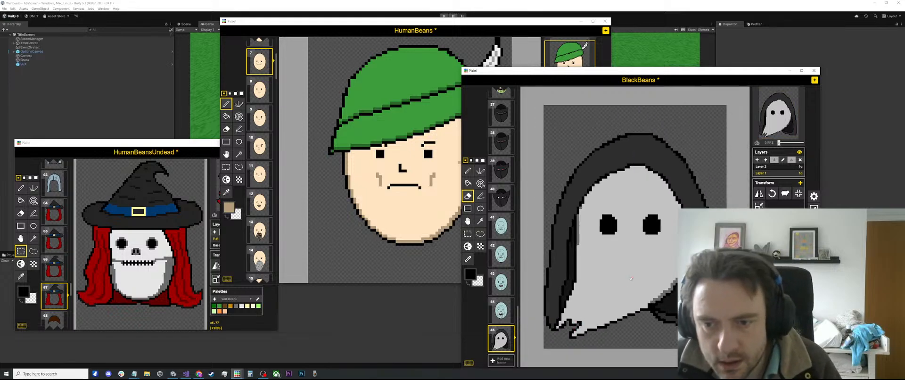
key(ctrl+z)
key(ctrl+z)
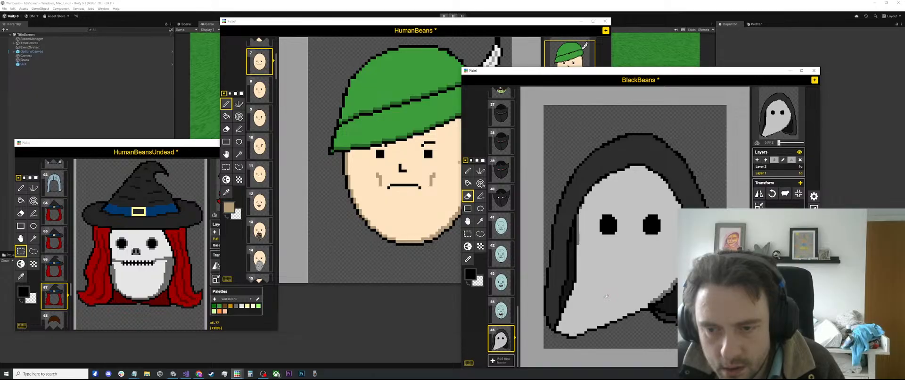
Draw black zigzag tear lines with the pencil across the lower tip of the pale cloth in Layer 1.
key(o)
key(p)
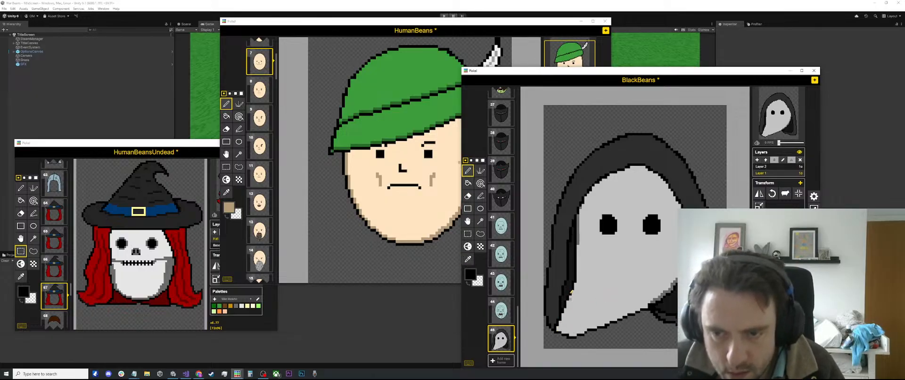
mouse_move(559, 326)
mouse_down()
mouse_move(595, 299)
mouse_move(585, 317)
mouse_move(582, 303)
mouse_move(579, 316)
mouse_move(595, 306)
mouse_move(579, 328)
mouse_up()
key(ctrl+z)
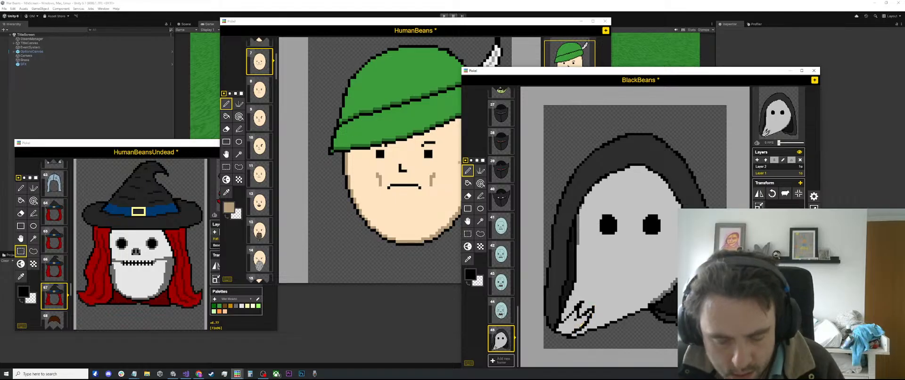
Swap to the transparent colour, fill the cloth between the tear lines with it and erase leftover pixels to shape ragged strands.
scroll(574, 328, up, 1)
key(o)
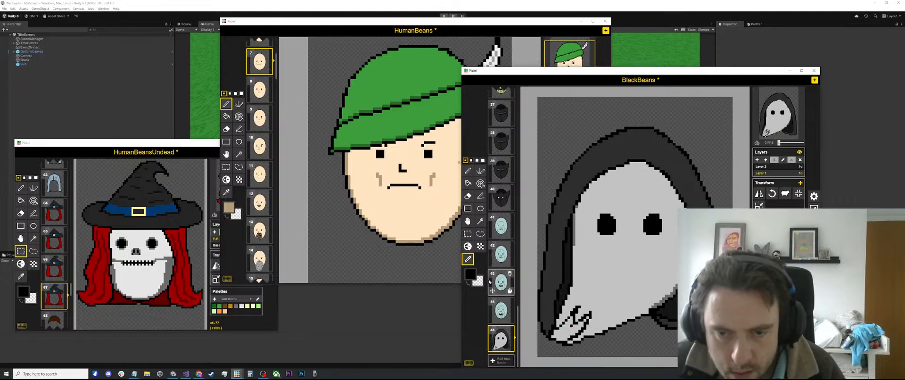
click(469, 284)
key(b)
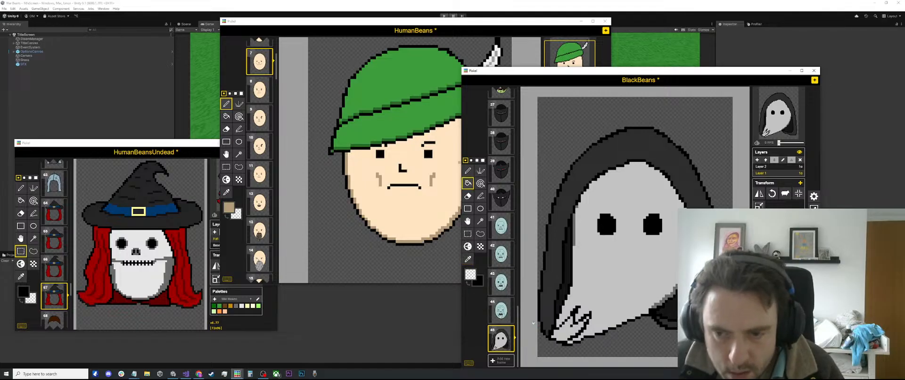
click(562, 329)
scroll(561, 329, up, 1)
key(e)
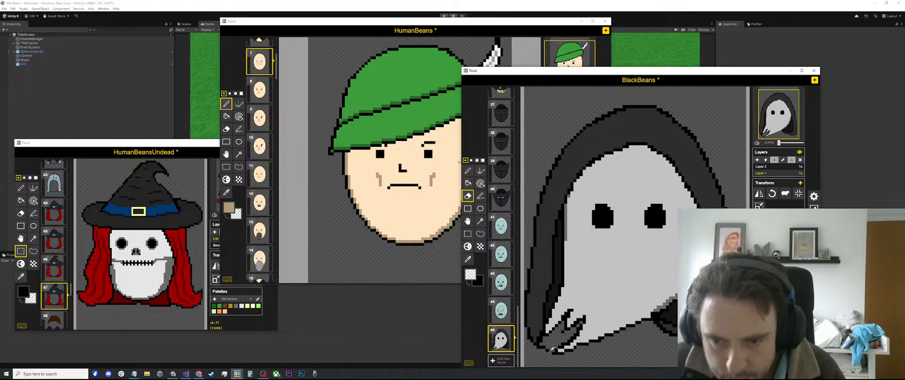
scroll(546, 342, down, 1)
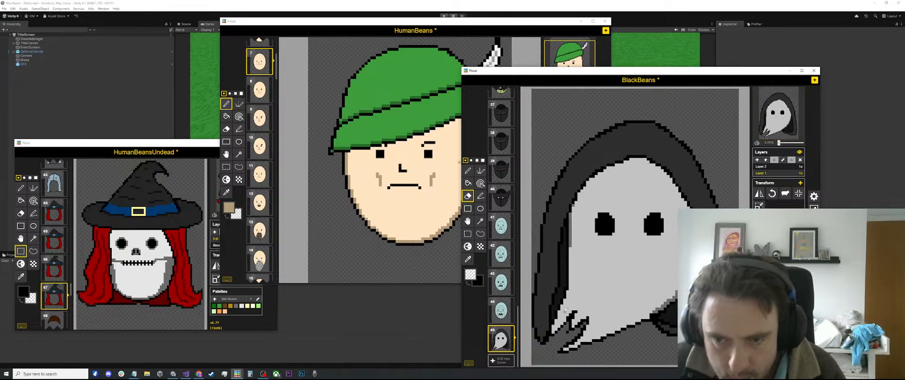
scroll(618, 301, down, 1)
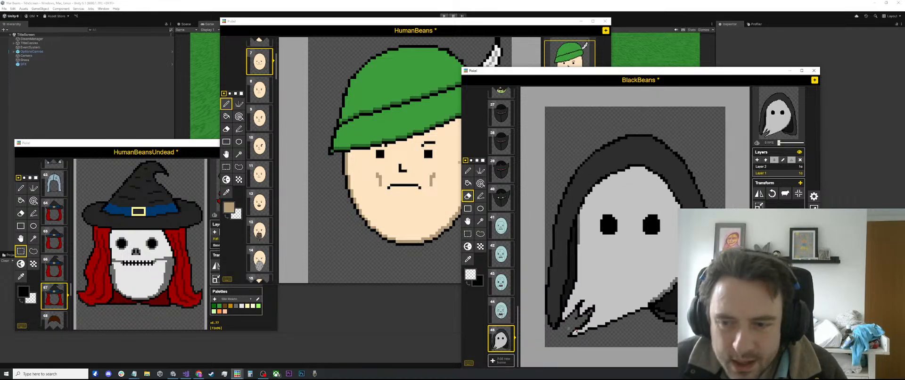
scroll(602, 317, down, 1)
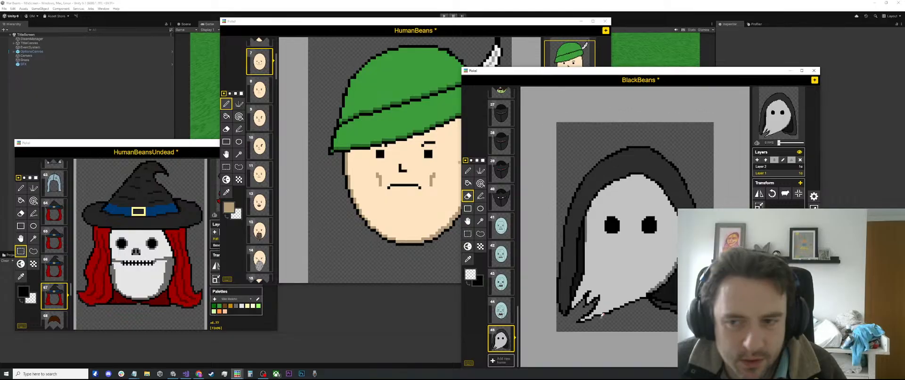
scroll(618, 202, down, 2)
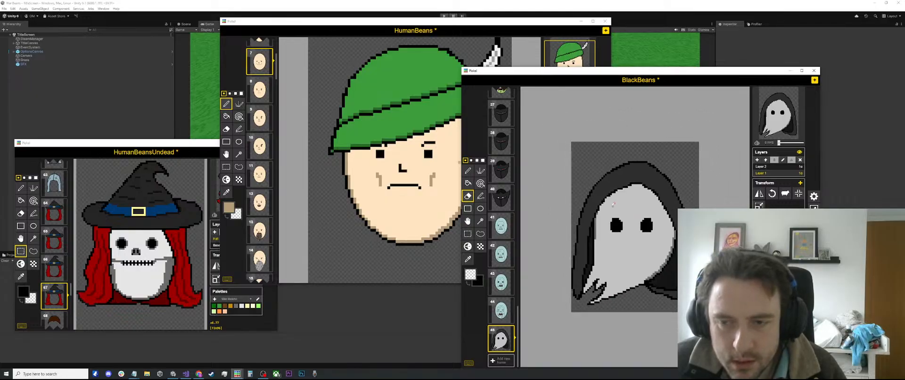
Undo the tattered strands, merged chin, Layer 1 paste and pale cloth until only the plain hooded face is left.
key(ctrl+z)
key(ctrl+z)
key(ctrl+z)
key(ctrl+z)
key(ctrl+z)
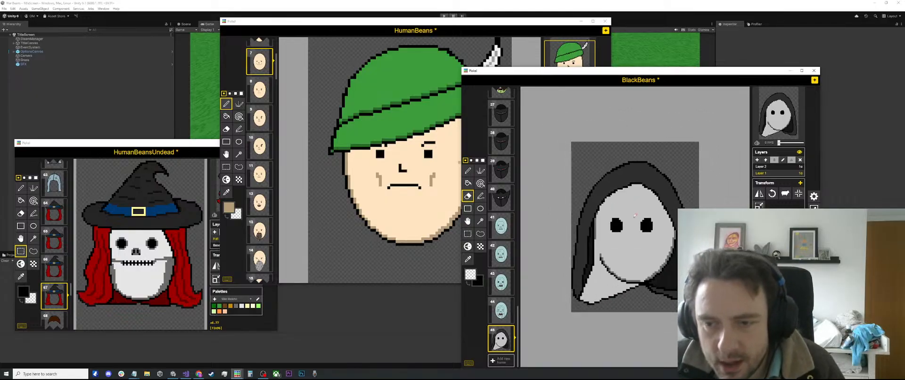
key(ctrl+z)
key(ctrl+z)
key(ctrl+z)
key(ctrl+z)
key(ctrl+z)
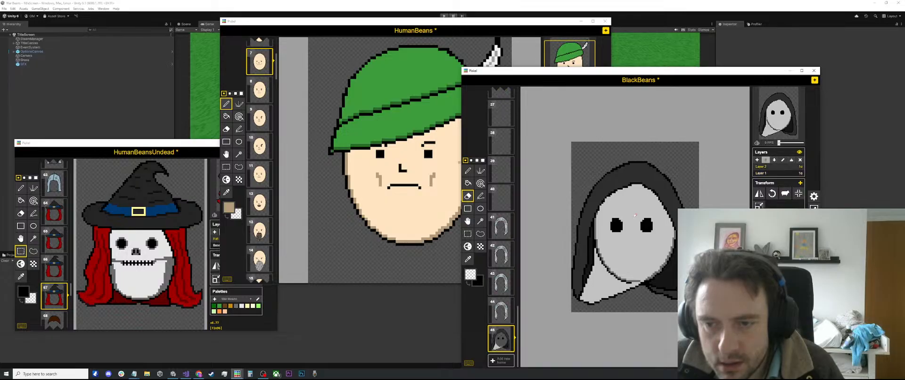
key(ctrl+z)
key(ctrl+z)
key(ctrl+z)
key(ctrl+z)
key(ctrl+z)
key(ctrl+z)
key(ctrl+z)
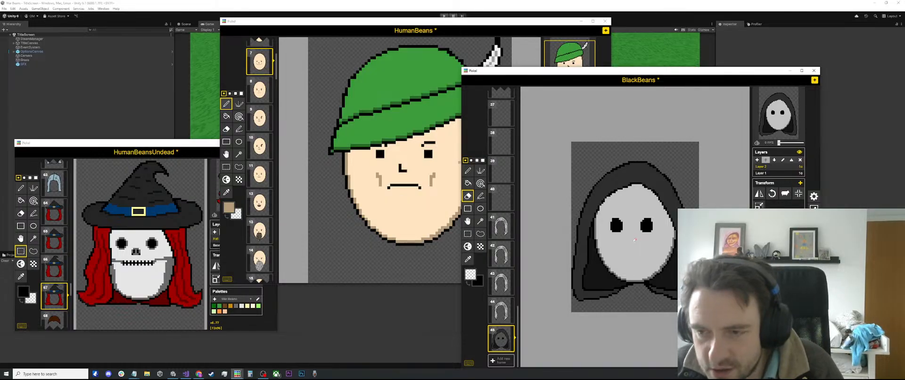
Sample the black of the face's eye as the pencil colour.
key(o)
scroll(635, 242, up, 1)
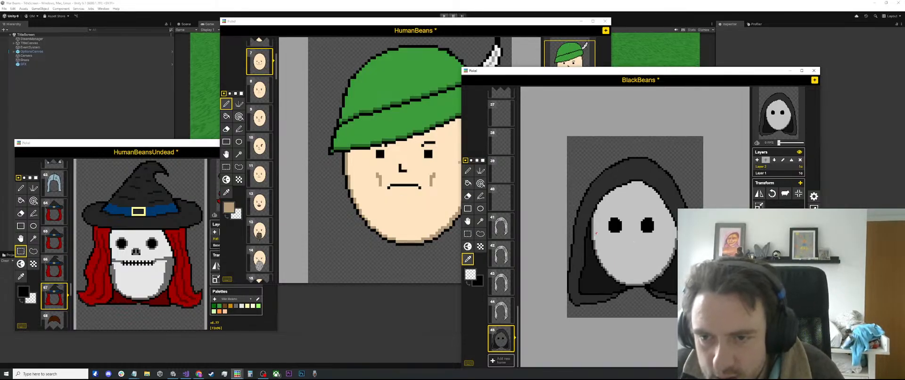
click(619, 220)
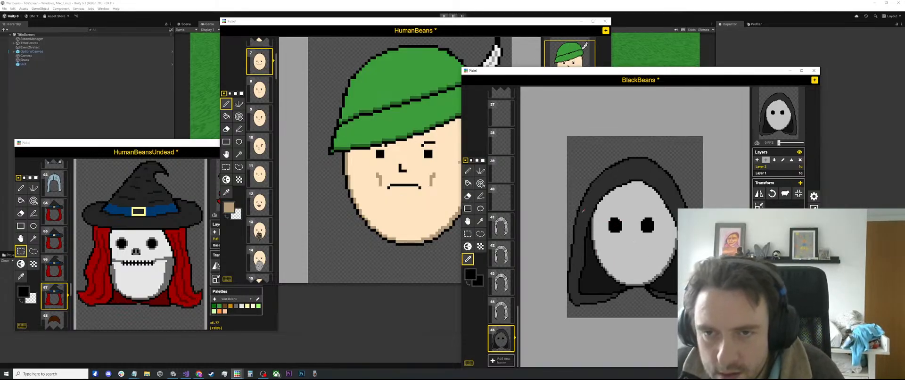
scroll(619, 220, up, 1)
scroll(492, 226, up, 5)
scroll(491, 227, up, 9)
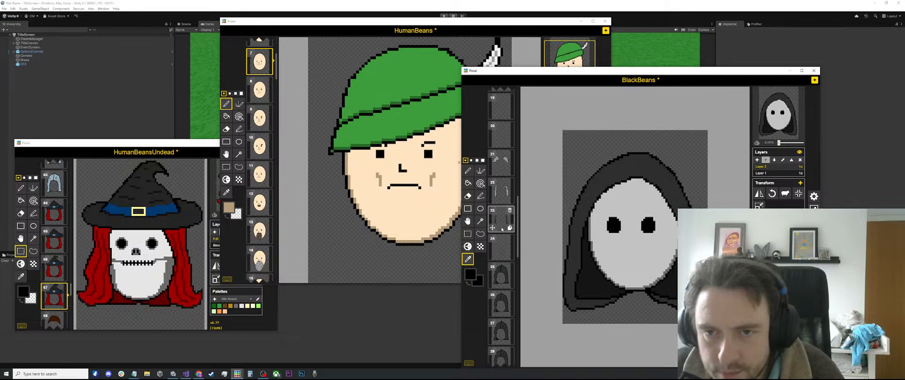
scroll(573, 236, down, 1)
scroll(572, 236, down, 2)
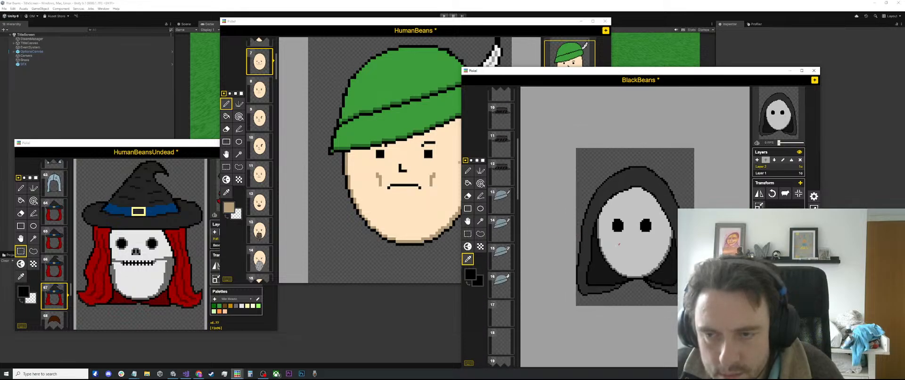
scroll(573, 236, up, 8)
key(p)
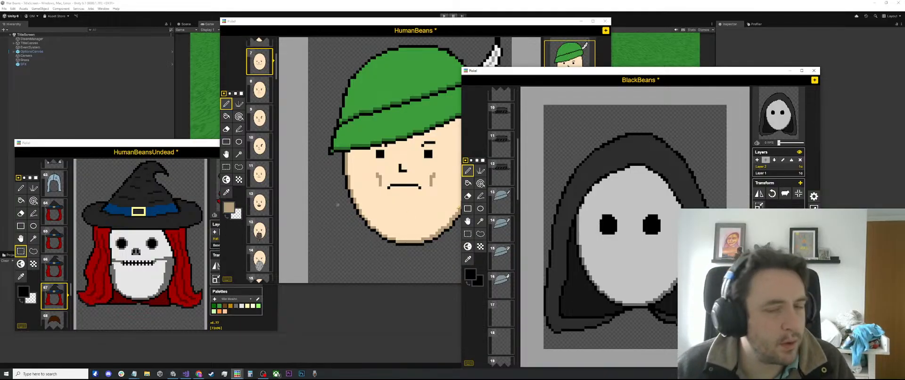
Sample transparency from Layer 2 beside the eyes as the pencil colour and make Layer 1 the active layer.
scroll(577, 233, up, 1)
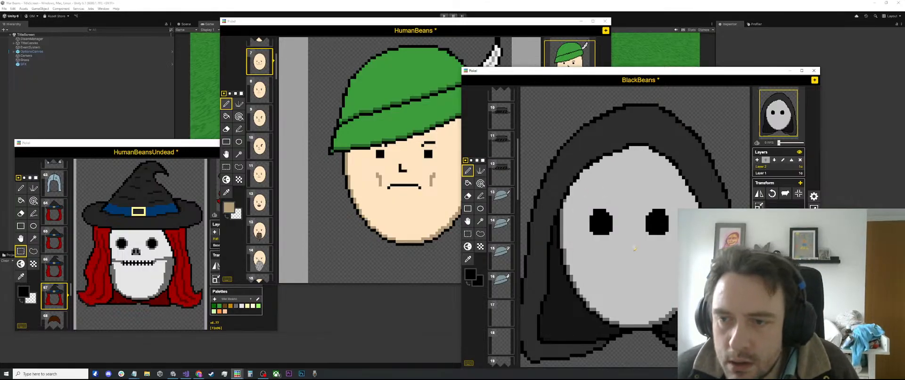
key(o)
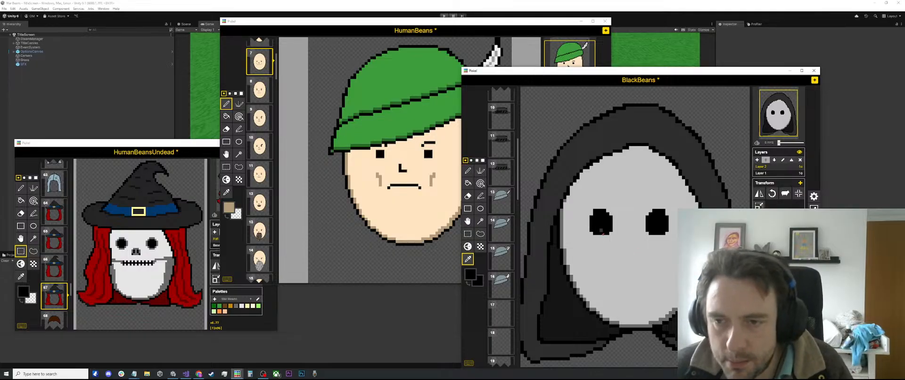
scroll(589, 263, up, 1)
click(569, 282)
key(p)
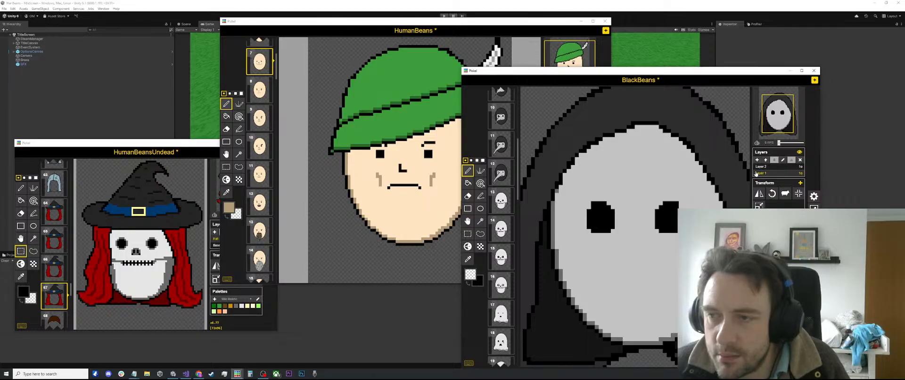
Try to copy the whole hood and eye artwork from Layer 2 into Layer 1, ending with the pencil on Layer 1.
key(s)
scroll(711, 152, down, 1)
scroll(710, 153, down, 3)
drag(722, 131, 510, 365)
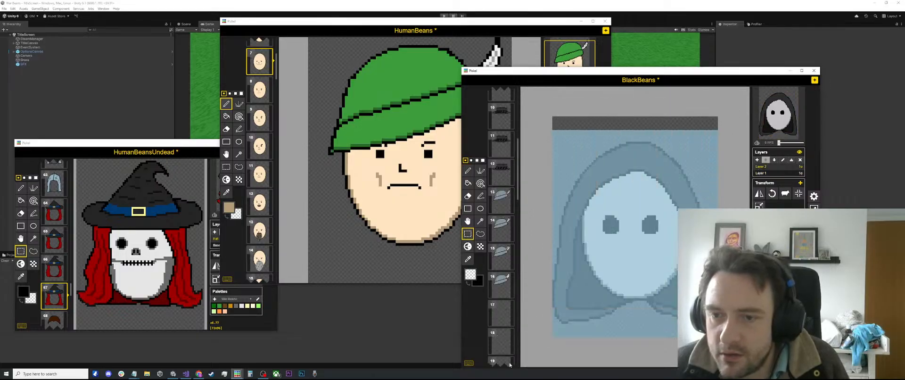
click(772, 173)
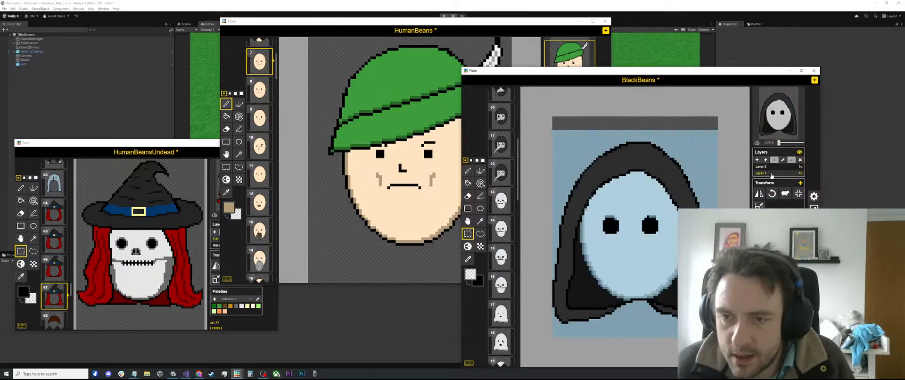
click(661, 221)
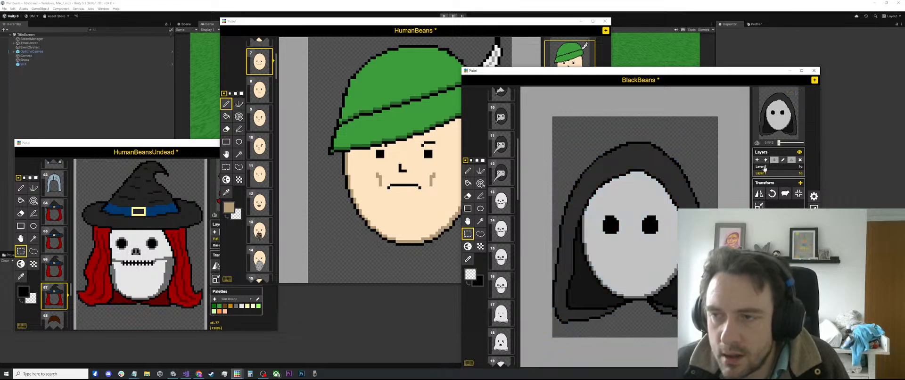
click(791, 167)
drag(727, 125, 521, 357)
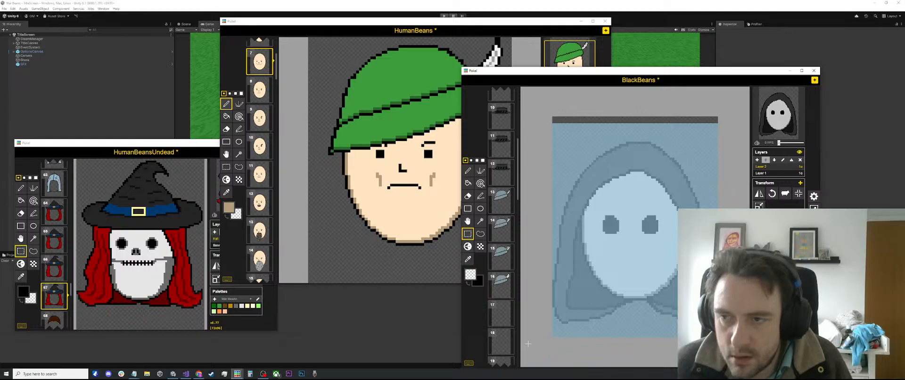
click(642, 115)
click(760, 173)
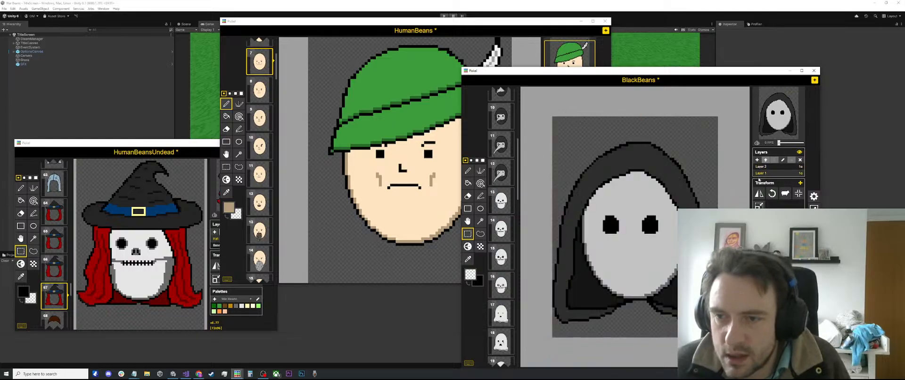
scroll(601, 215, up, 1)
key(p)
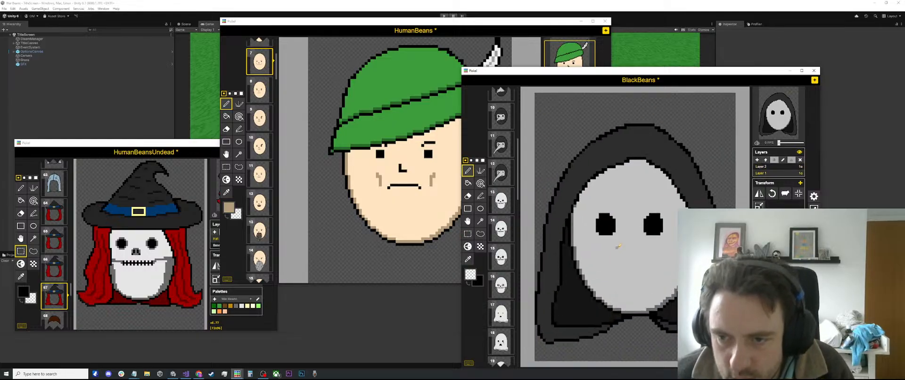
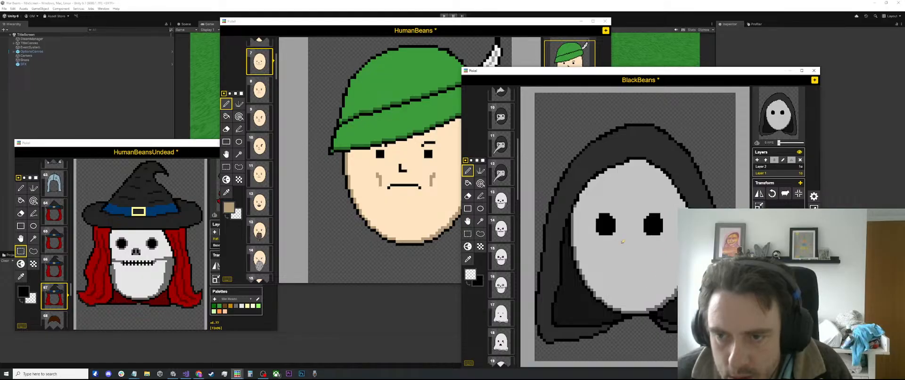
Try a curved line across the lower face, first in transparency and again in a sampled mid-grey.
mouse_move(582, 247)
mouse_down()
mouse_move(634, 273)
mouse_move(675, 269)
mouse_up()
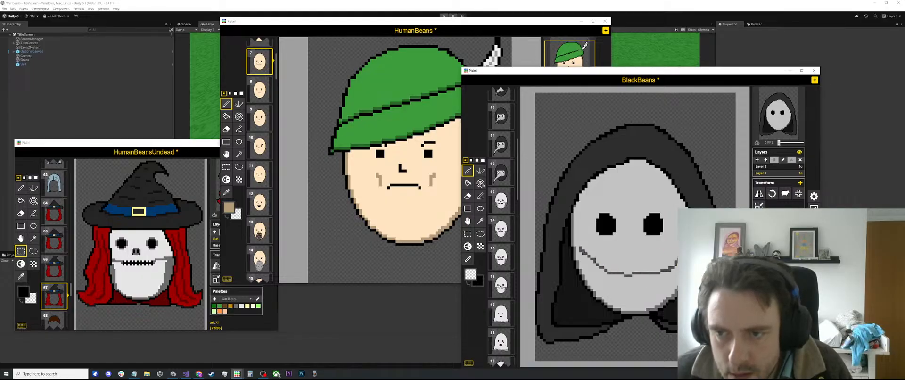
key(ctrl+z)
key(o)
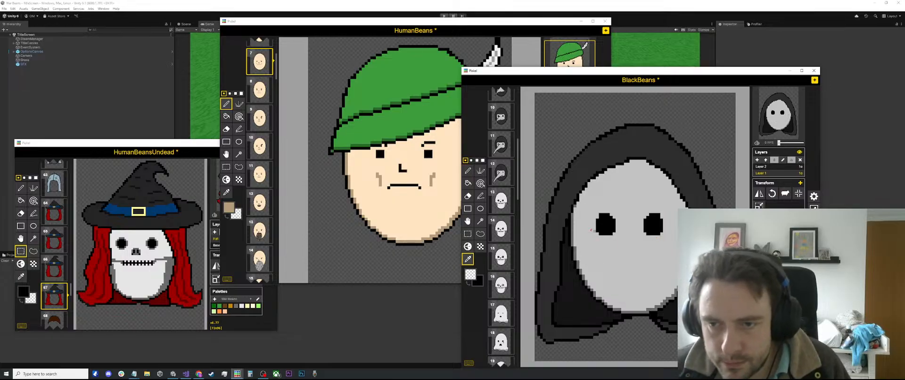
click(573, 228)
key(p)
mouse_move(586, 245)
mouse_down()
mouse_move(615, 266)
mouse_move(675, 253)
mouse_up()
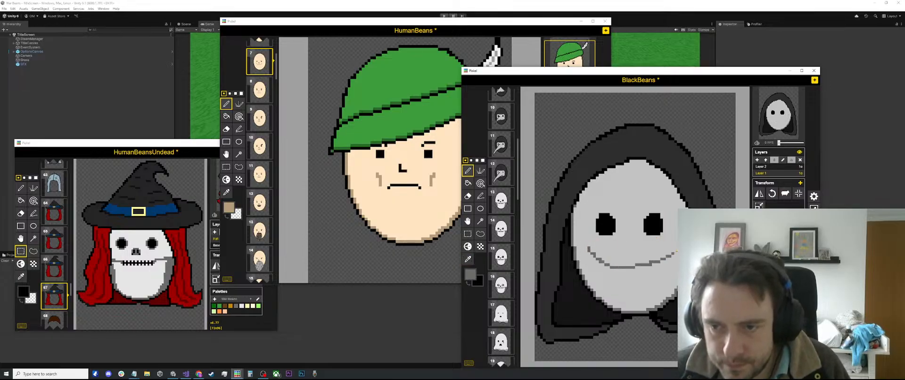
key(o)
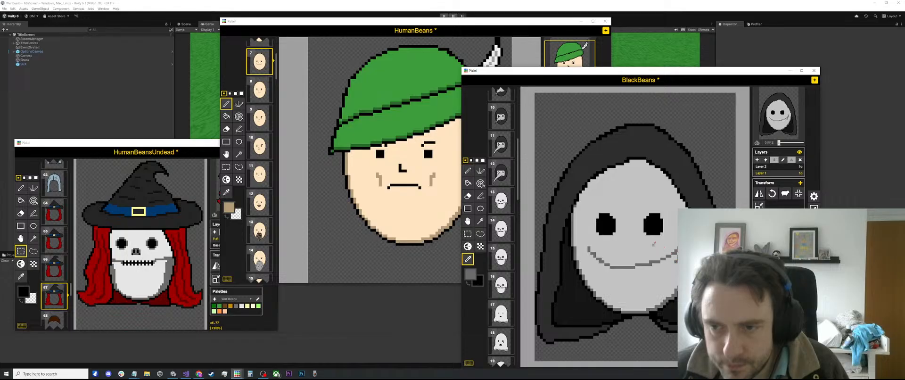
key(ctrl+z)
Sample the eye's black as the pencil colour and try a wide grin of two curved lines across the lower face.
click(653, 235)
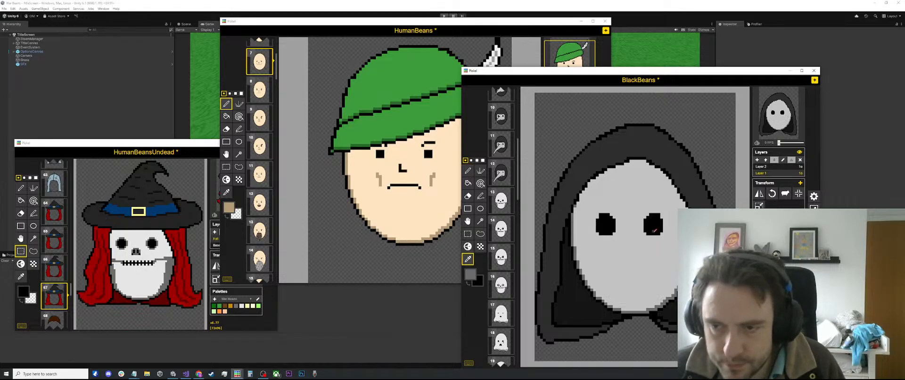
key(p)
mouse_move(585, 245)
mouse_down()
mouse_move(617, 260)
mouse_move(676, 239)
mouse_up()
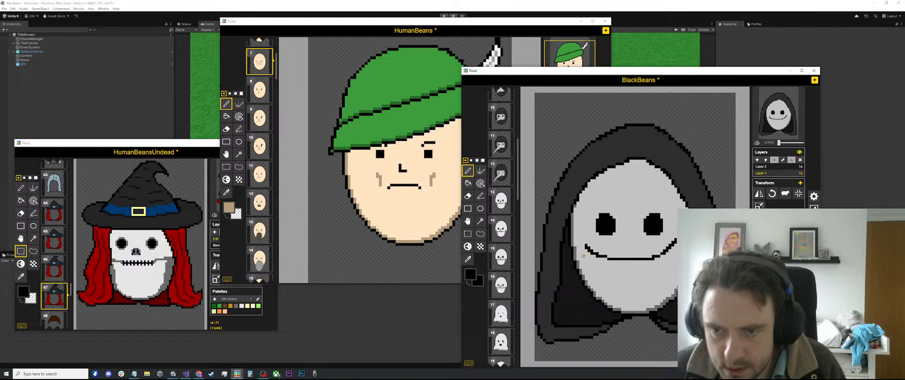
mouse_move(583, 244)
mouse_down()
mouse_move(617, 277)
mouse_move(658, 270)
mouse_up()
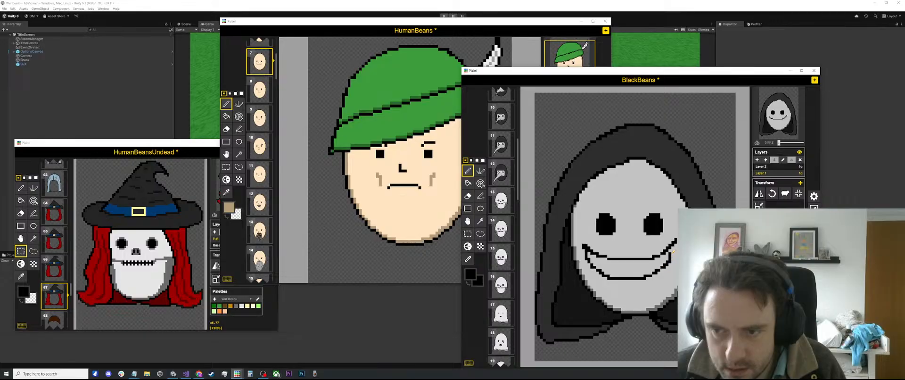
key(ctrl+z)
key(ctrl+z)
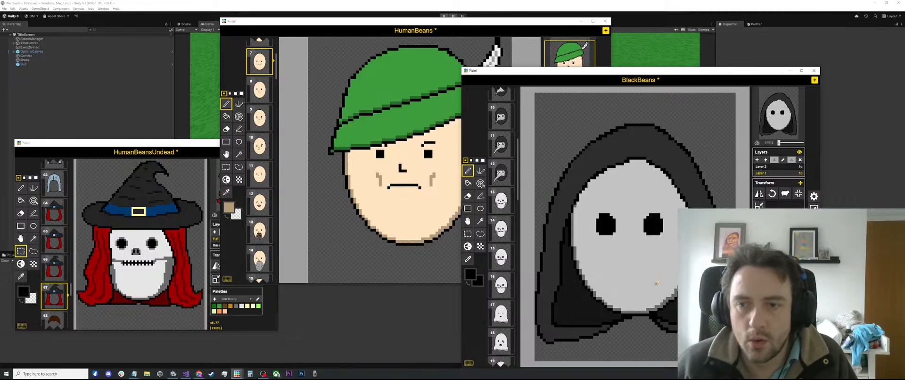
Try short jagged black strands hanging just below the chin.
scroll(596, 249, down, 2)
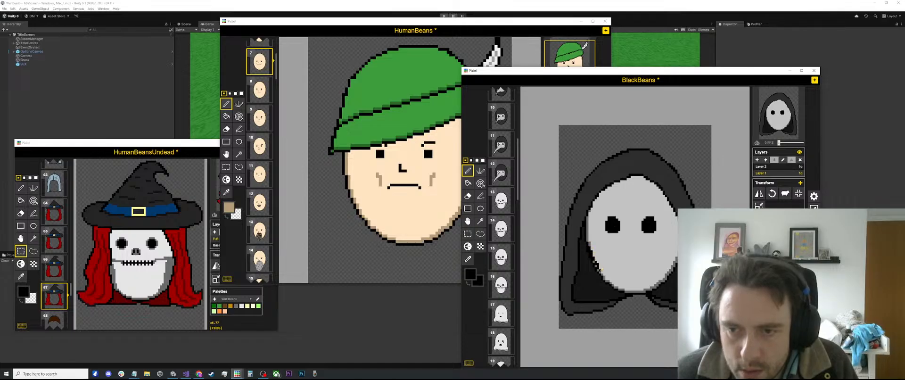
drag(617, 300, 629, 317)
key(ctrl+z)
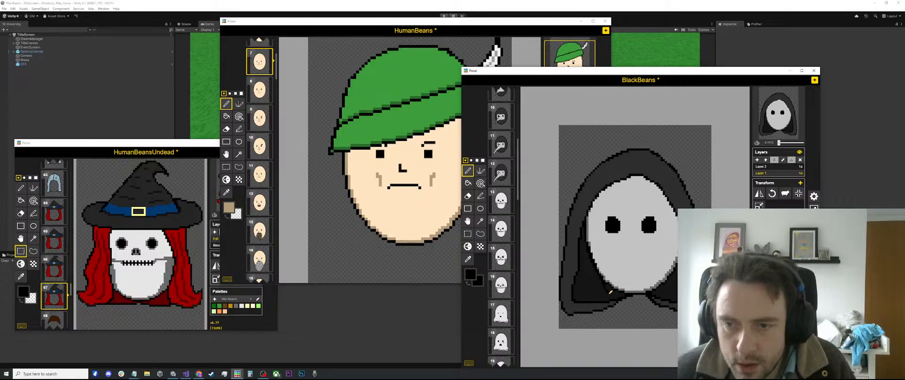
mouse_move(611, 291)
mouse_down()
mouse_move(622, 319)
mouse_move(642, 315)
mouse_up()
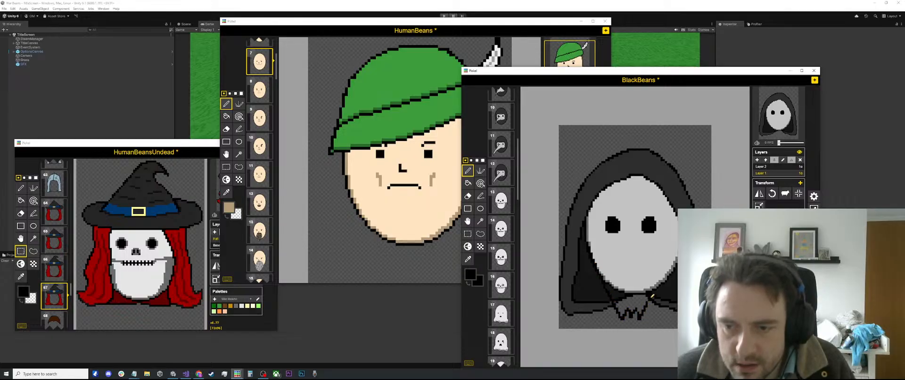
key(ctrl+z)
key(ctrl+z)
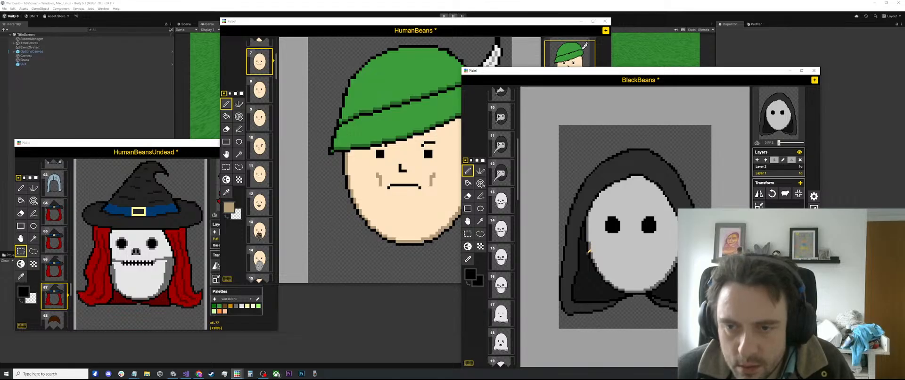
Draw a tattered black outline from the face's lower edges into pointed strands hanging below the chin.
mouse_move(597, 276)
mouse_down()
mouse_move(621, 322)
mouse_move(627, 297)
mouse_move(632, 310)
mouse_move(641, 298)
mouse_move(644, 324)
mouse_move(655, 305)
mouse_up()
key(ctrl+z)
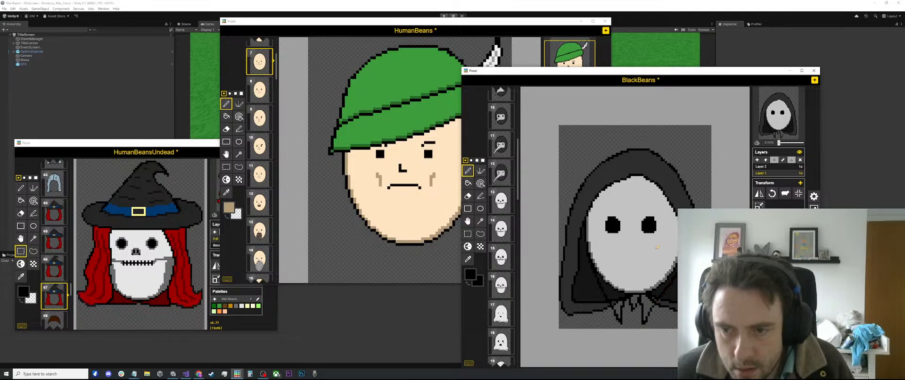
Sample the pale face grey and paint it over the lower face edge and into the pointed strands.
scroll(653, 288, up, 3)
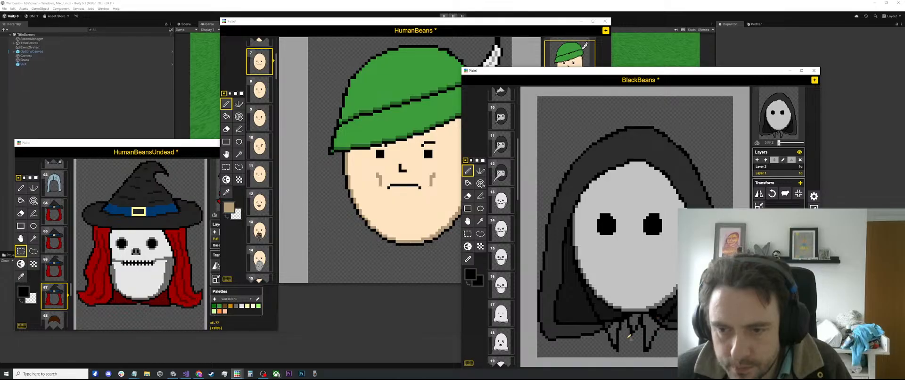
scroll(634, 282, up, 1)
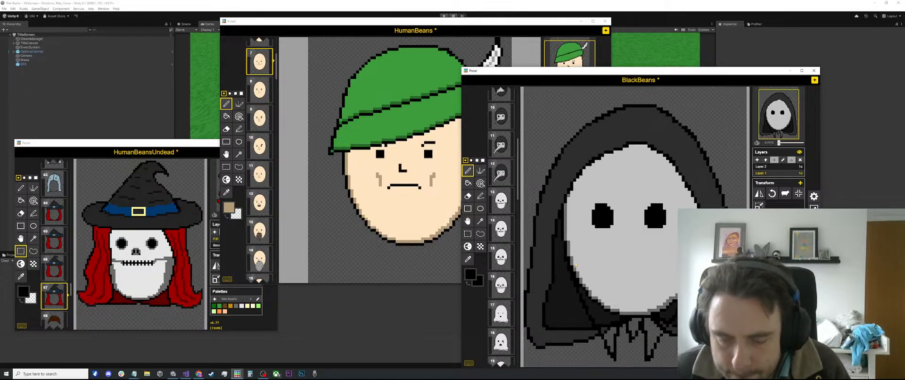
alt+click(572, 262)
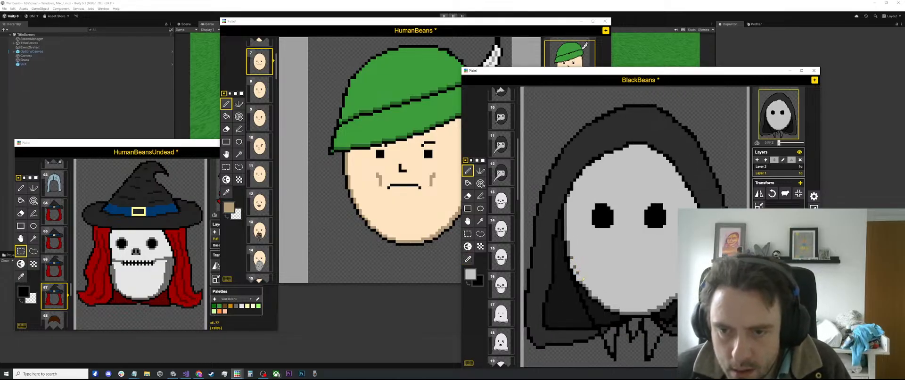
mouse_move(572, 263)
mouse_down()
mouse_move(612, 341)
mouse_move(627, 319)
mouse_move(640, 326)
mouse_up()
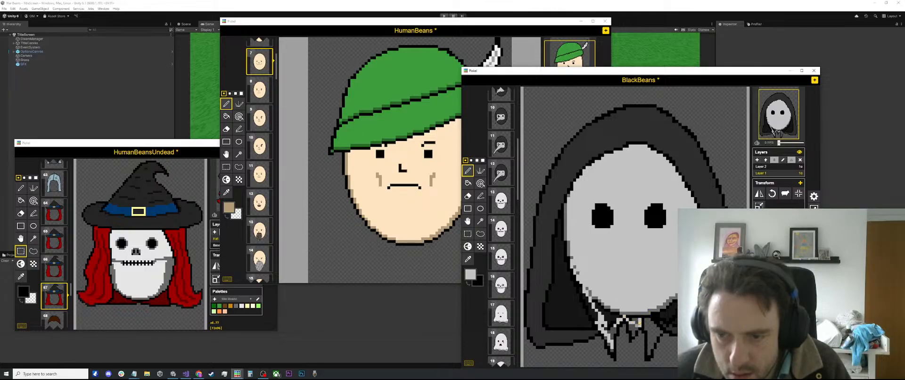
drag(636, 318, 627, 313)
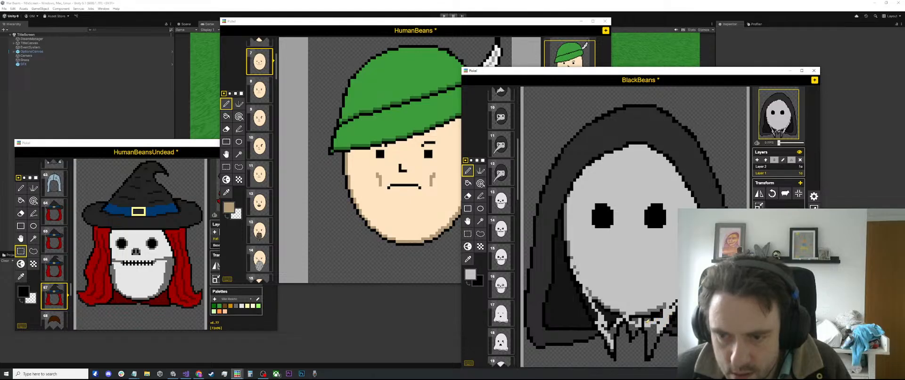
key(n)
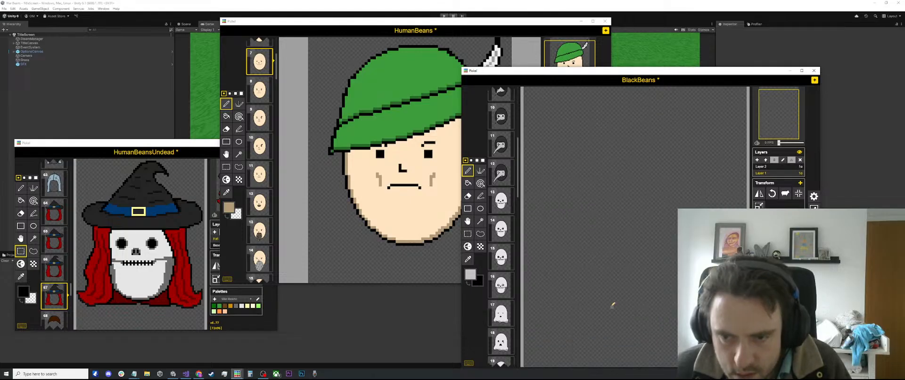
key(ctrl+z)
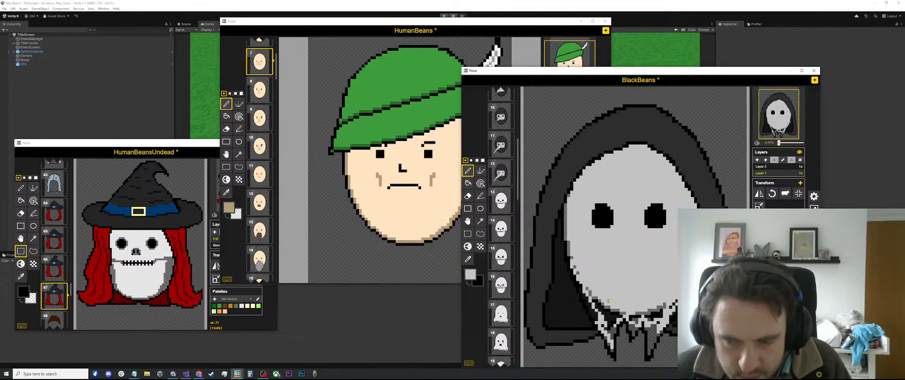
Delete rectangular blocks of the old chin outline and shading above the strands on Layer 1.
key(b)
scroll(608, 302, up, 2)
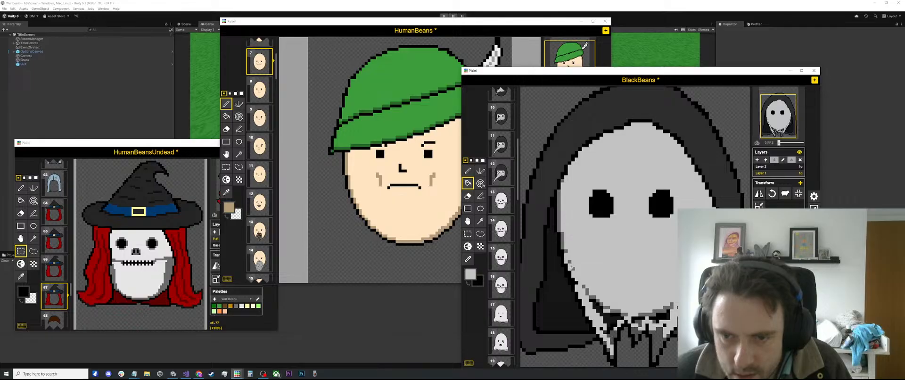
key(s)
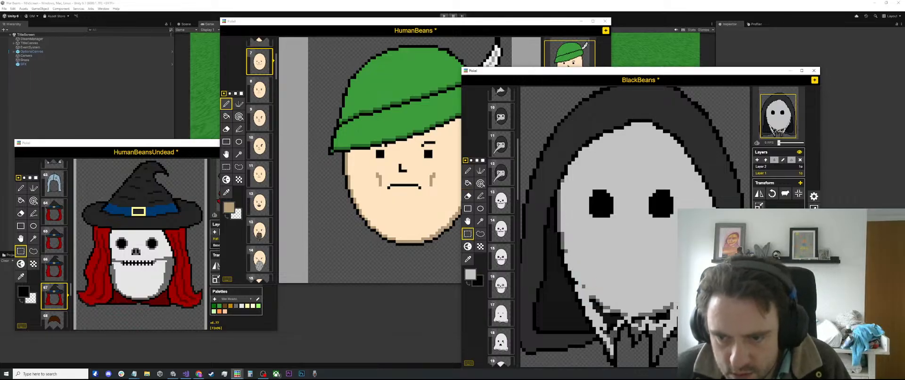
drag(618, 307, 665, 332)
key(Delete)
click(584, 309)
click(670, 292)
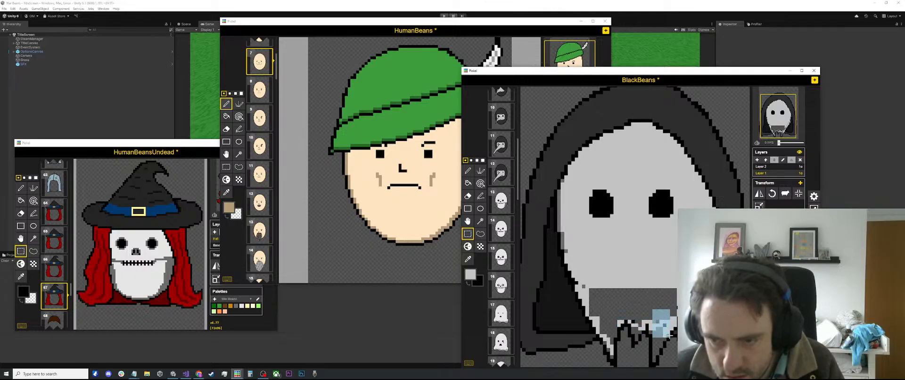
click(665, 335)
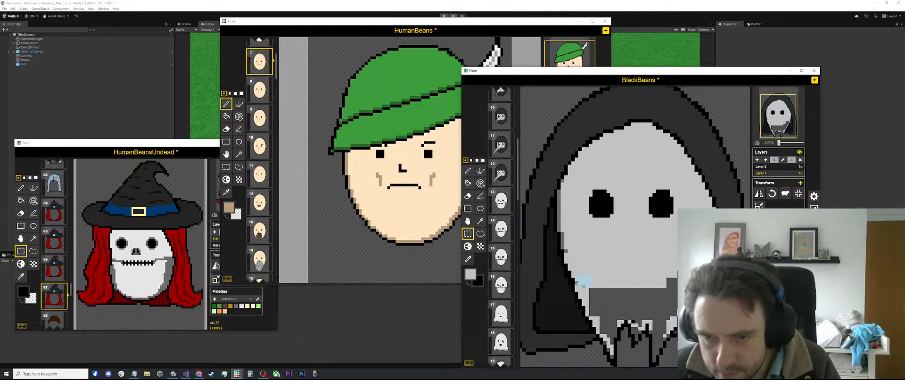
key(Delete)
click(634, 309)
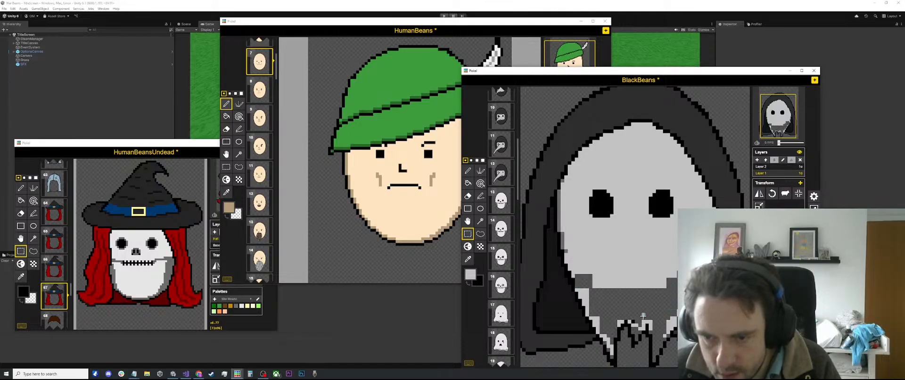
Fill the cleared chin area with the pale face grey so it joins the strands.
key(o)
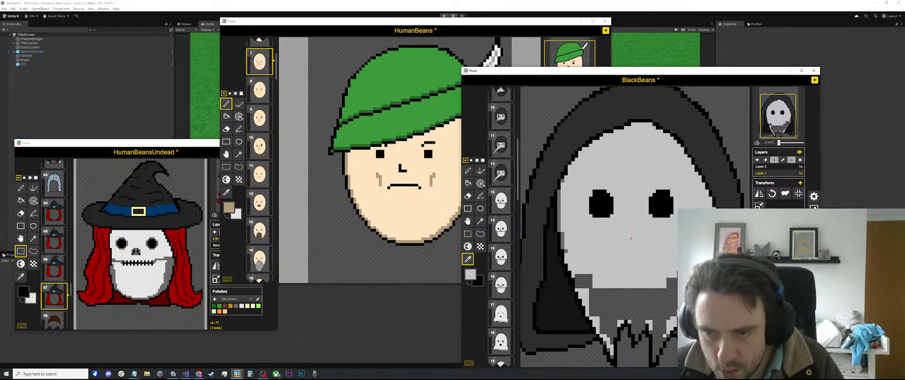
key(b)
click(626, 304)
scroll(623, 283, down, 3)
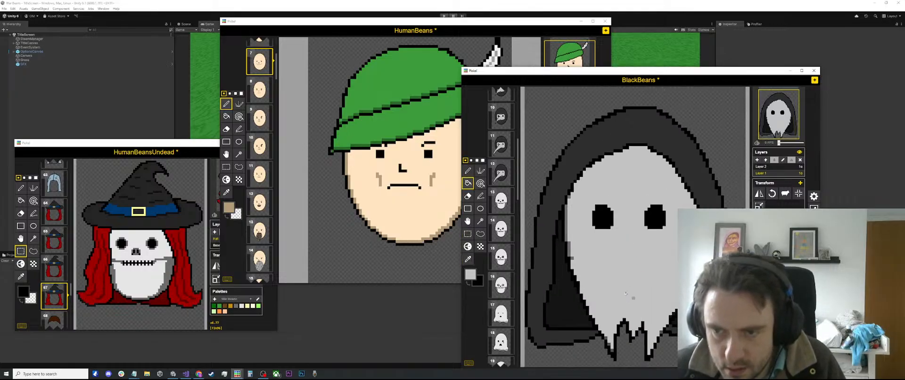
scroll(623, 260, up, 2)
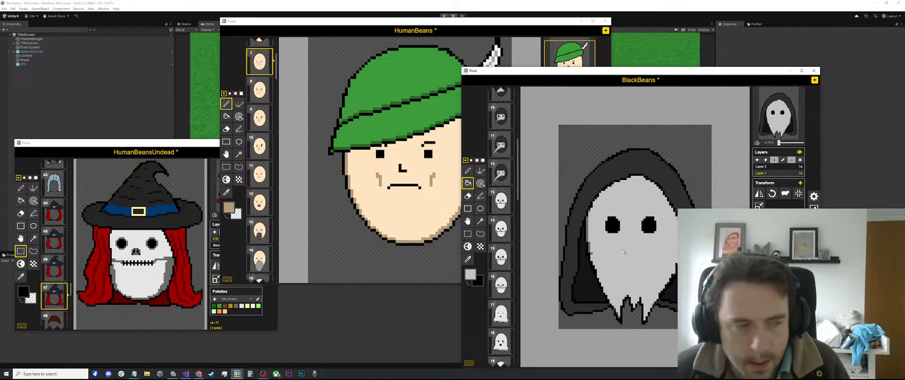
Sample the darker grey of the face's edge and draw two outward-curving lines down the face below the eyes.
key(o)
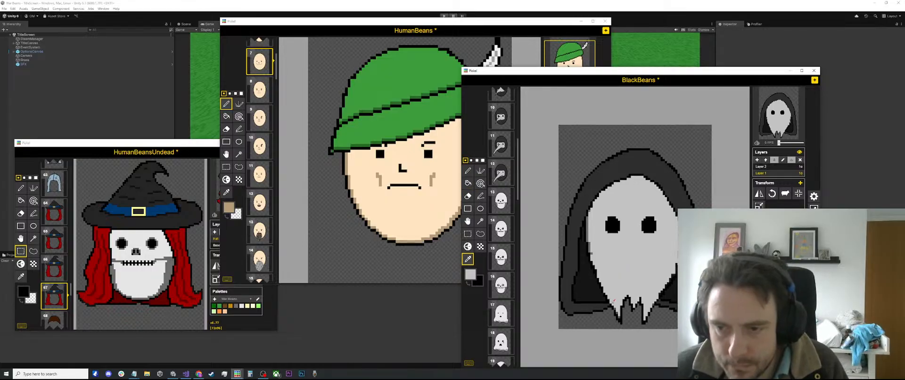
scroll(589, 243, up, 1)
click(587, 245)
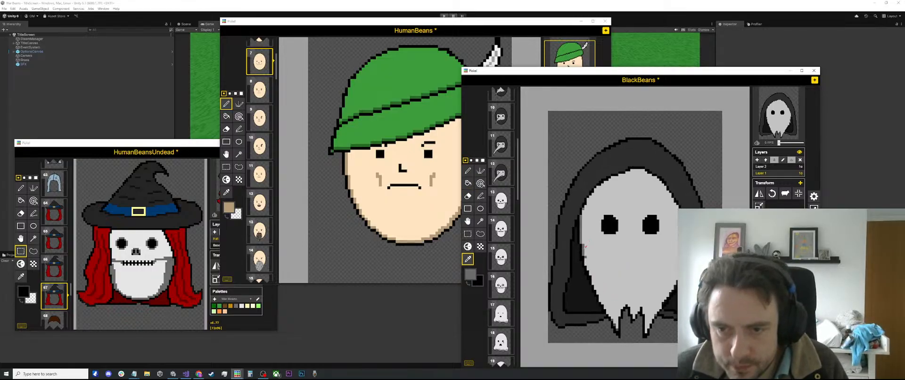
key(p)
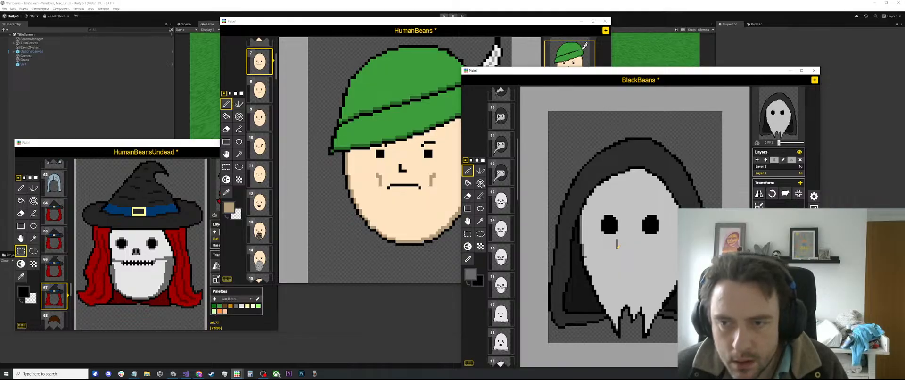
mouse_move(615, 244)
mouse_down()
mouse_move(610, 276)
mouse_move(621, 281)
mouse_up()
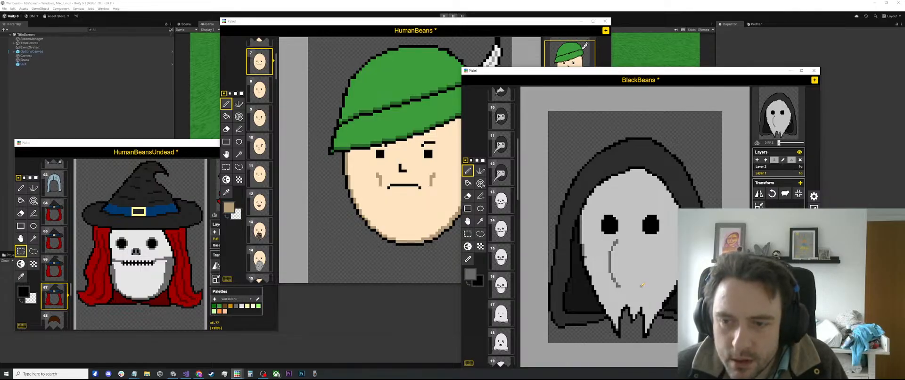
drag(642, 285, 641, 238)
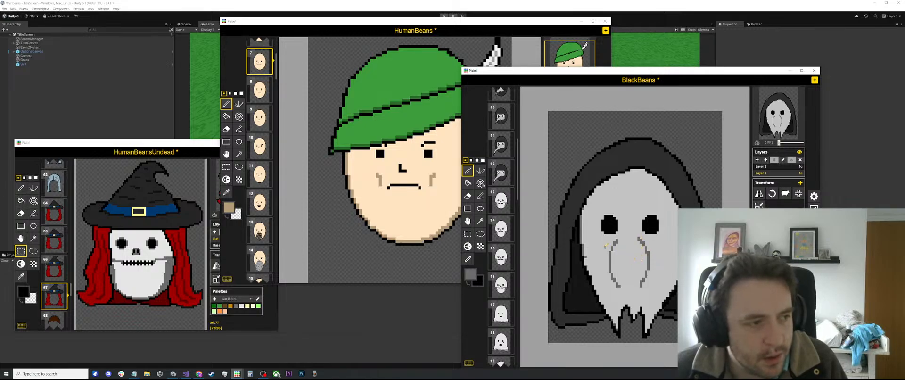
Try a curved grey line down the inner side of one eye.
drag(617, 203, 627, 233)
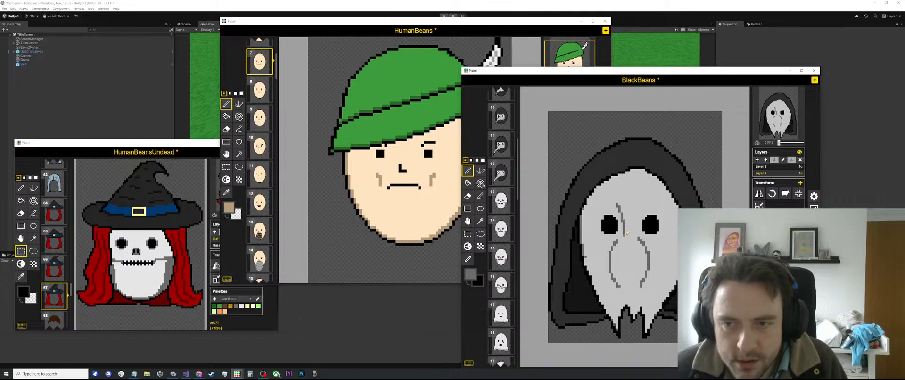
key(ctrl+z)
scroll(622, 232, up, 1)
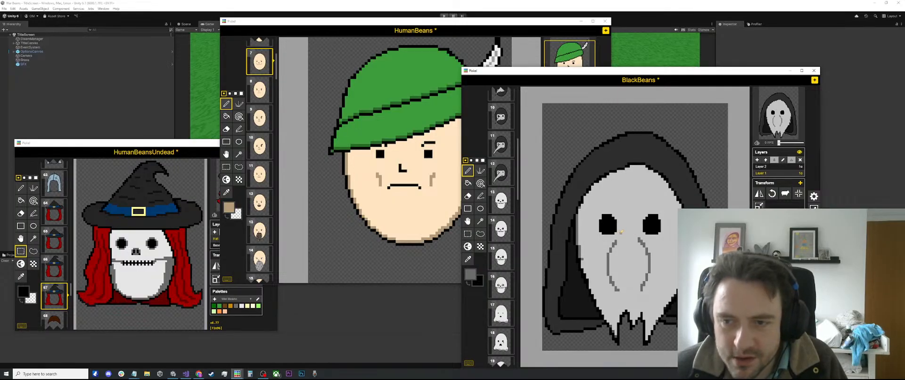
drag(623, 227, 612, 199)
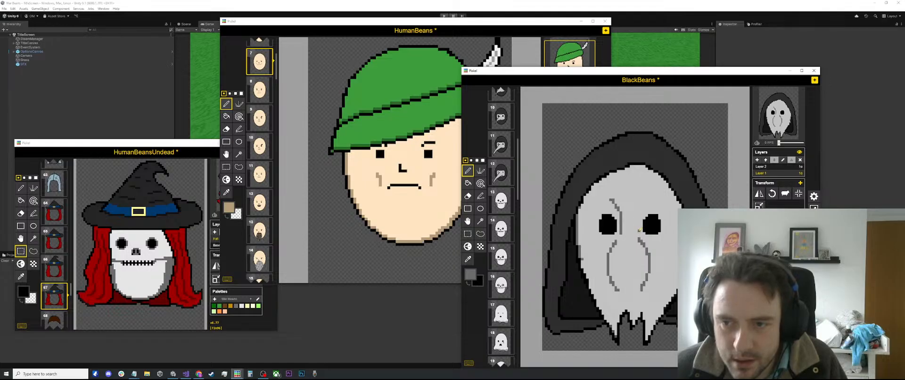
drag(641, 229, 651, 198)
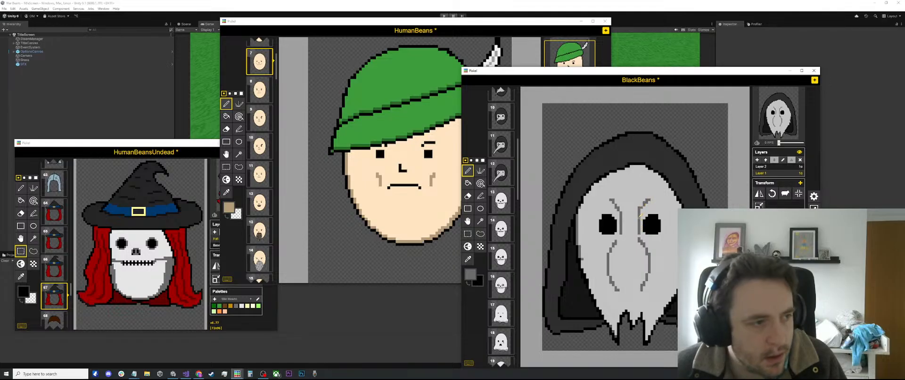
key(ctrl+z)
key(ctrl+z)
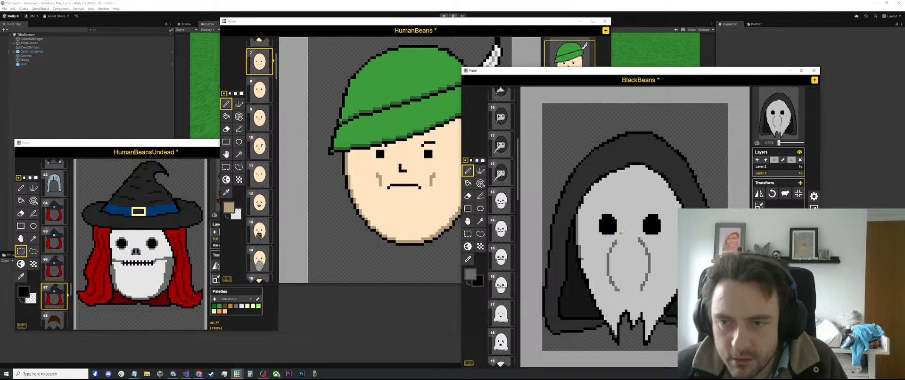
Draw two curved grey brow lines that run up between the eyes and flare outward over each eye.
drag(622, 232, 610, 195)
mouse_move(637, 229)
mouse_down()
mouse_move(635, 217)
mouse_move(654, 196)
mouse_up()
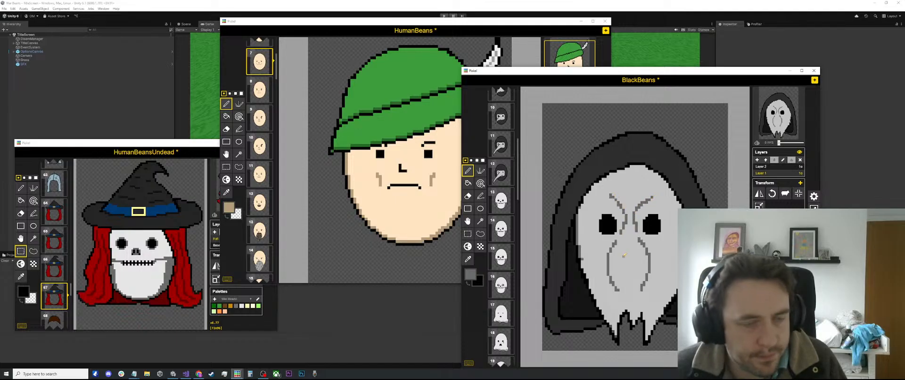
Sample the black of the eyes and draw a small pointed mark on the outer side of each curved grey face line.
scroll(634, 285, up, 1)
scroll(634, 285, up, 1)
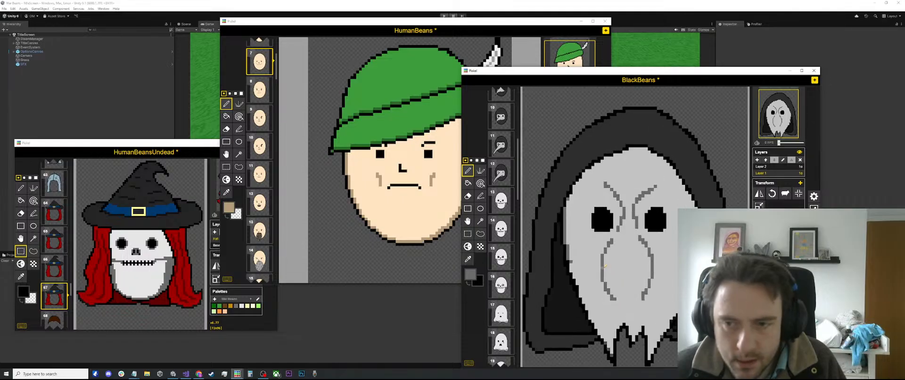
key(o)
click(608, 225)
key(p)
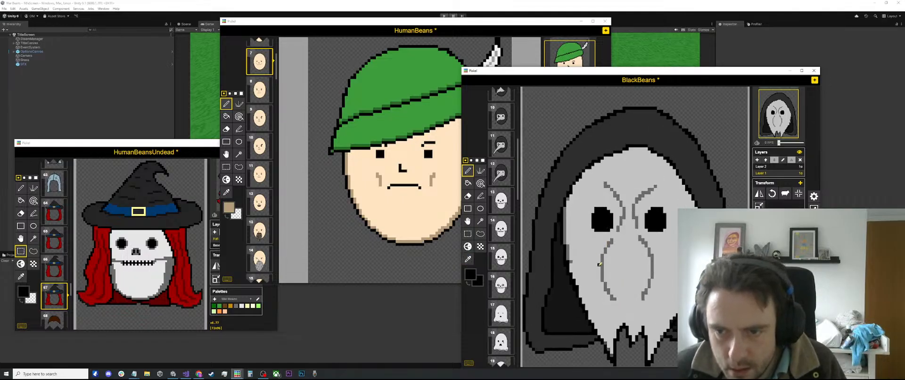
drag(596, 266, 598, 272)
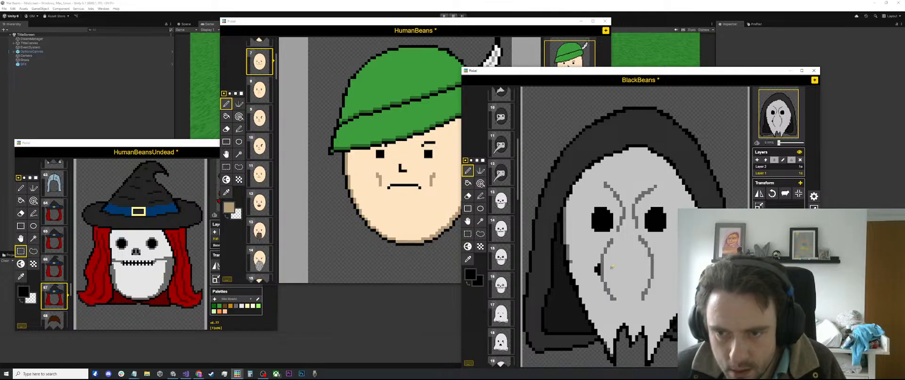
drag(656, 264, 656, 269)
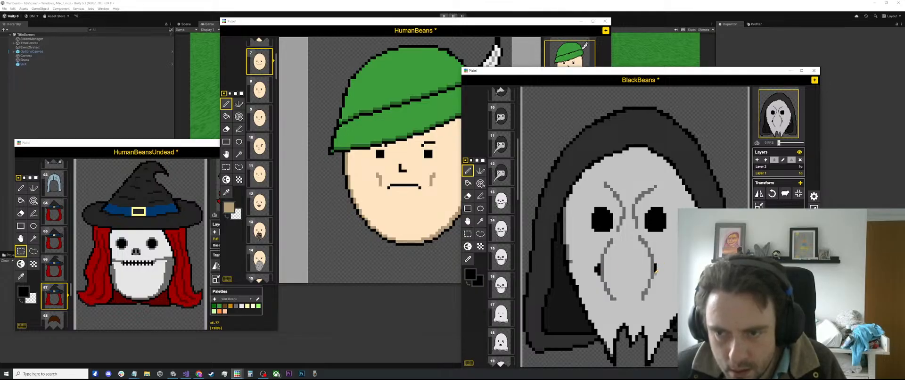
scroll(632, 248, down, 2)
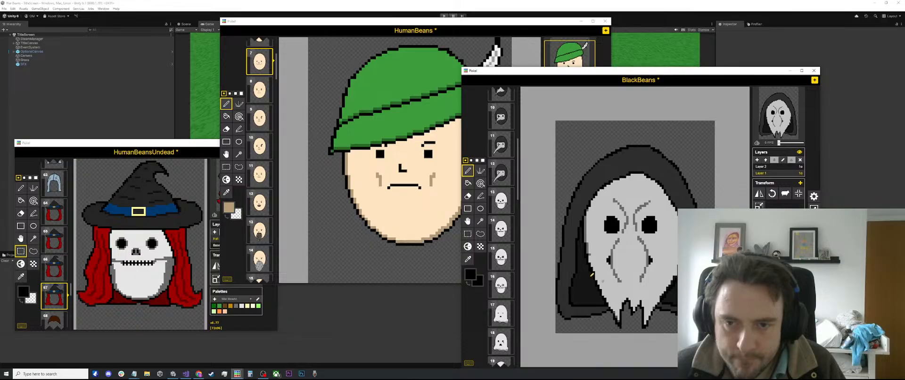
Sample the white of the skull's pupils on frame 16 and dot a white pupil in one ghost eye on frame 45.
click(501, 285)
key(o)
click(615, 226)
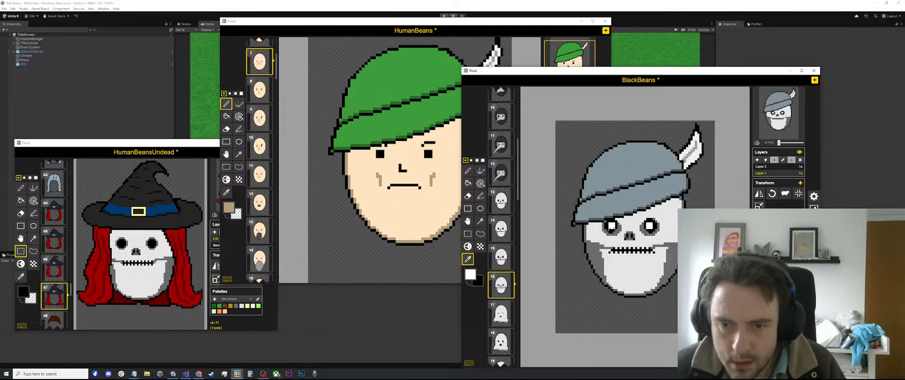
scroll(635, 225, down, 1)
scroll(504, 307, down, 4)
scroll(503, 330, down, 15)
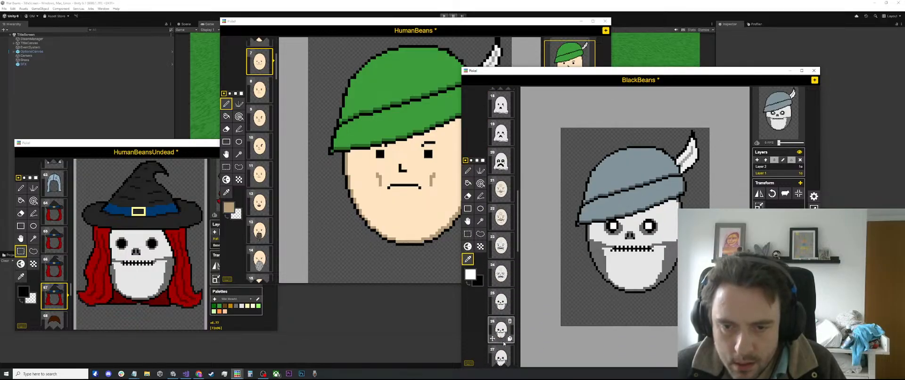
click(499, 338)
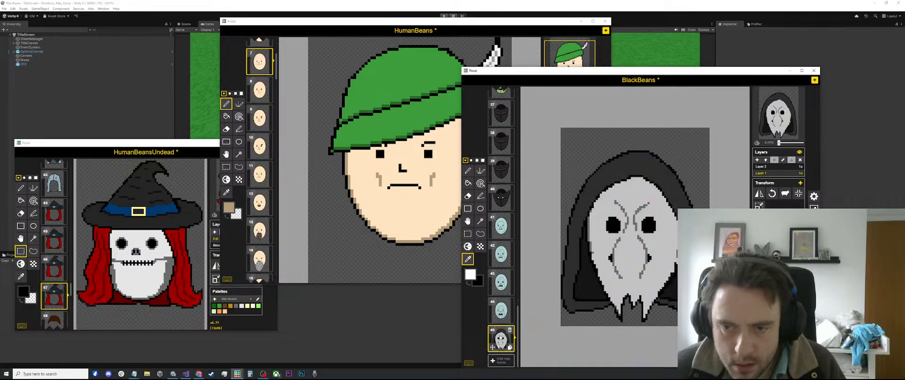
key(p)
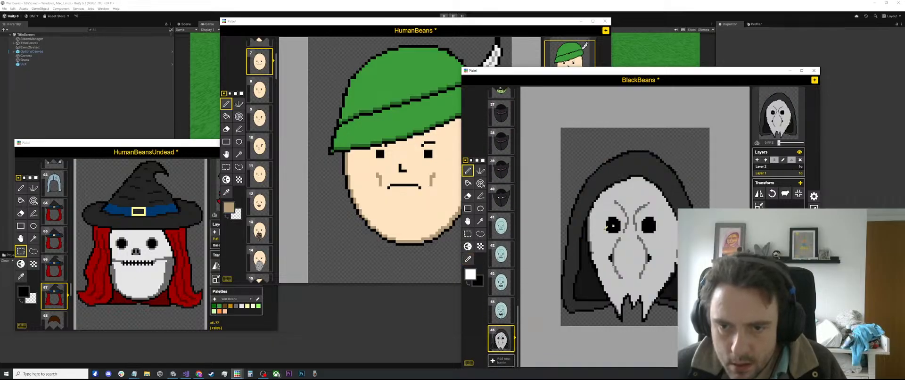
Compare the ghost with the white-haired zombie on frame 43 and give its other eye a matching white pupil.
click(500, 311)
click(501, 282)
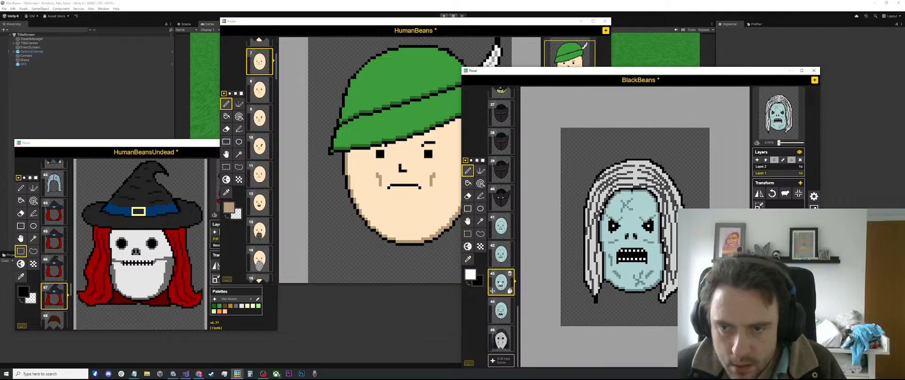
click(500, 340)
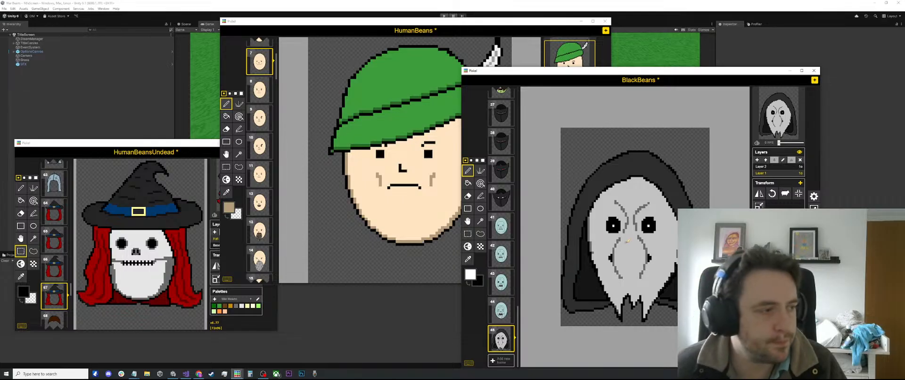
scroll(627, 241, up, 2)
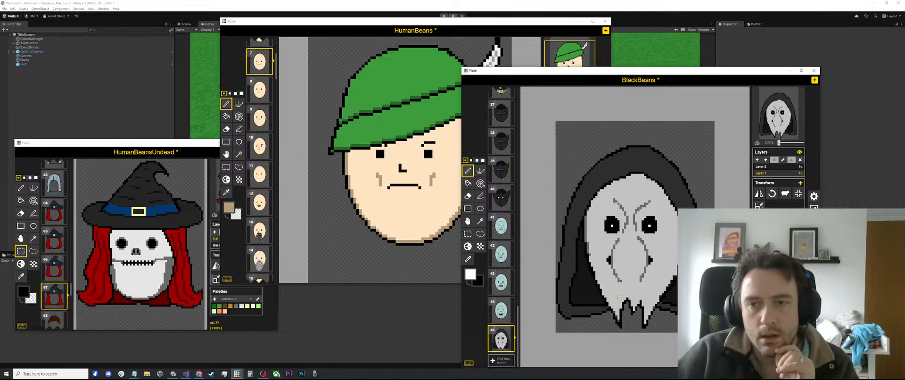
scroll(635, 255, down, 1)
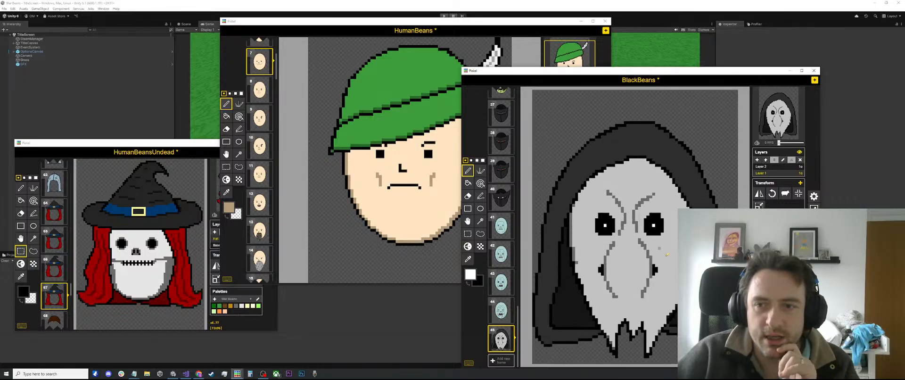
scroll(666, 255, down, 1)
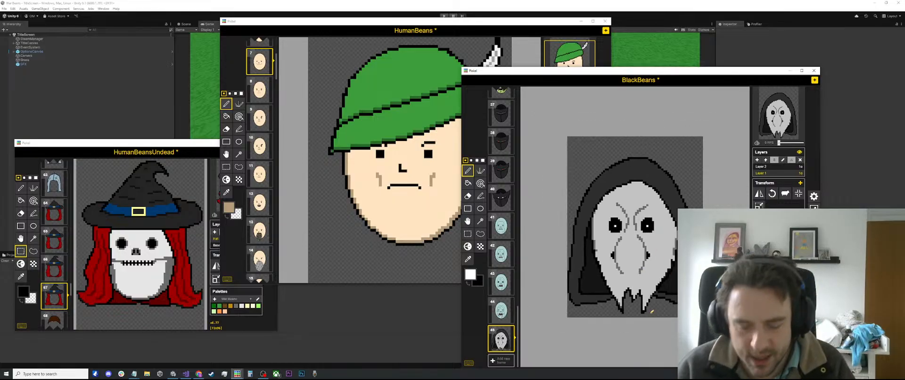
Sample the chin's pale grey and black outline colours and touch up the outline between the tattered inner strands with pencil and eraser.
scroll(642, 292, up, 2)
key(o)
click(643, 321)
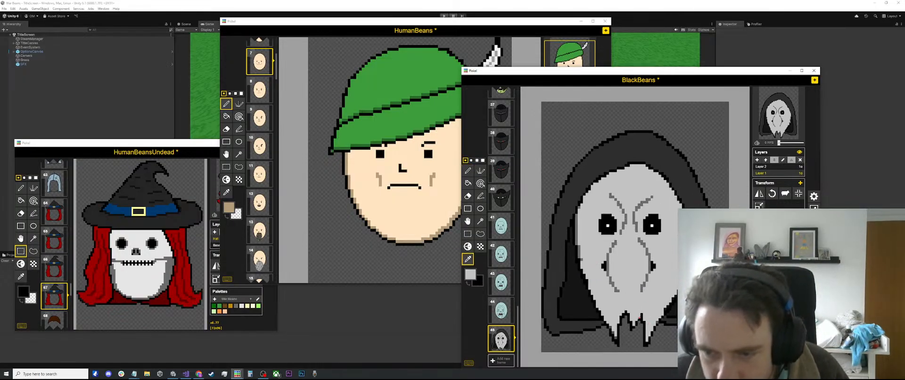
click(639, 313)
key(p)
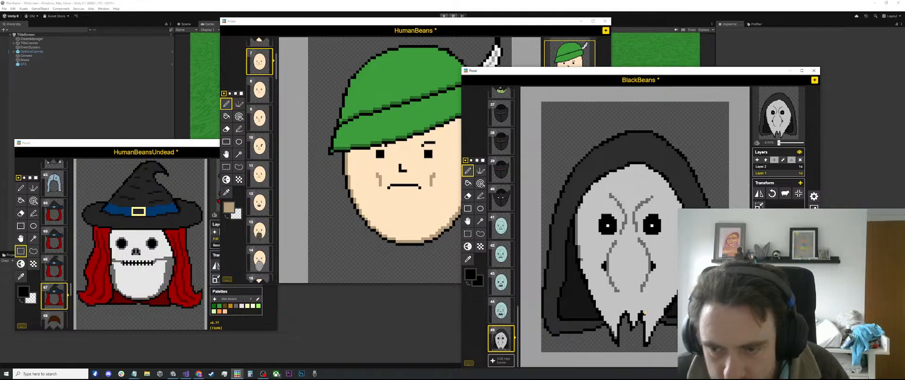
key(o)
scroll(643, 324, up, 1)
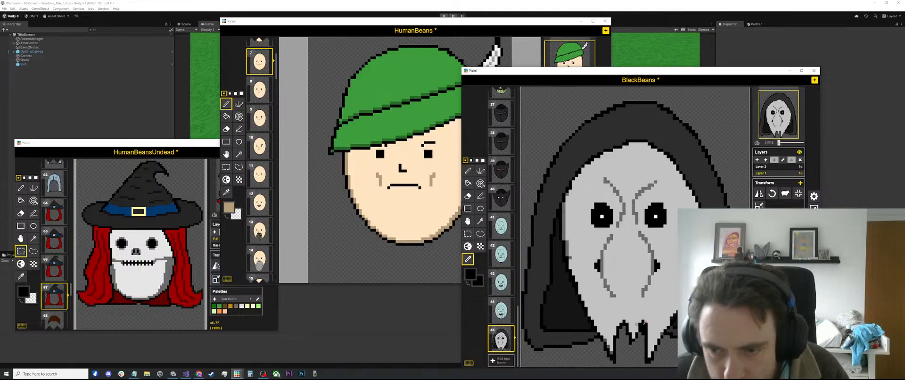
key(e)
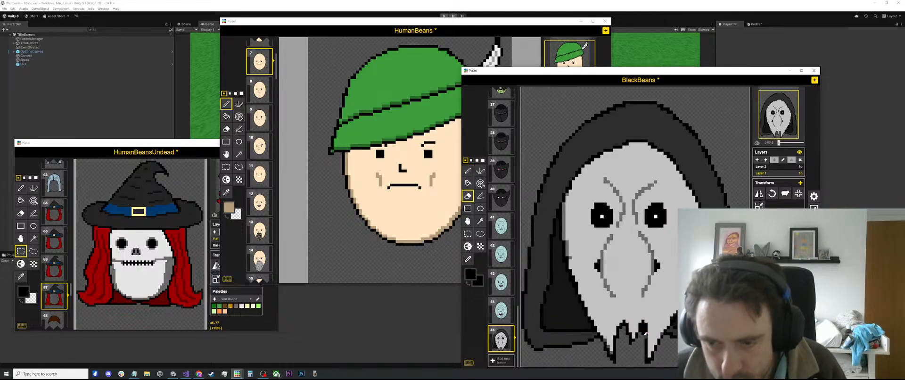
scroll(645, 325, down, 1)
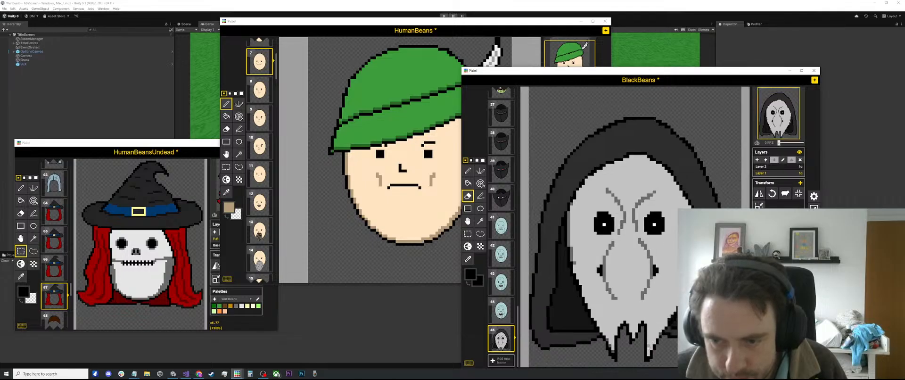
Sample the greys of the face and touch up the pointed tips of the chin strands with the pencil.
key(o)
click(649, 355)
key(p)
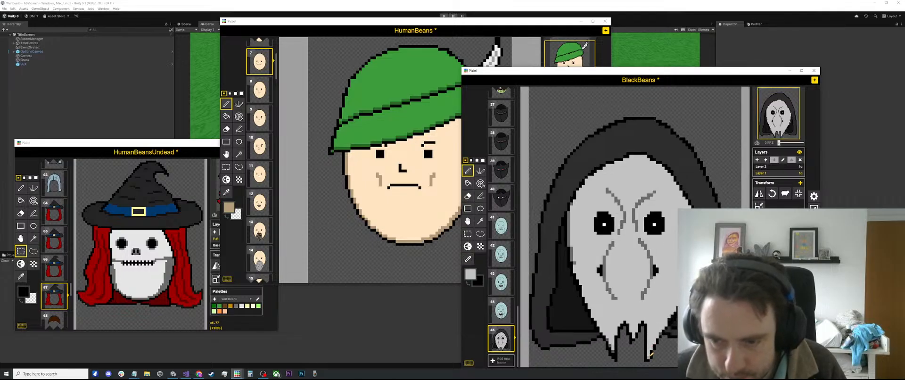
key(o)
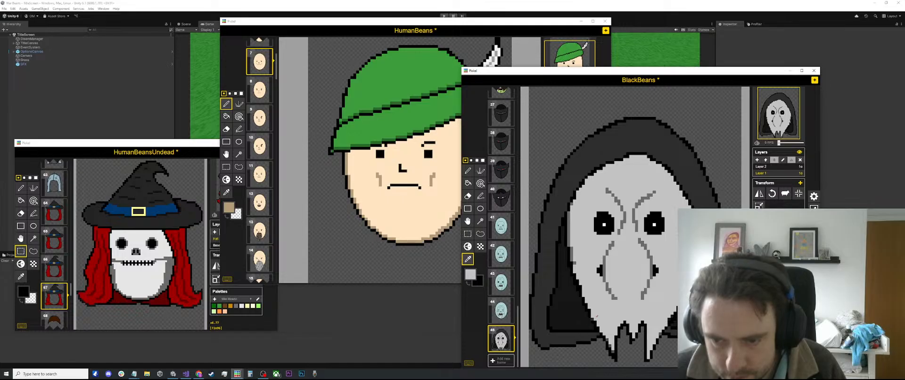
scroll(609, 339, up, 3)
key(p)
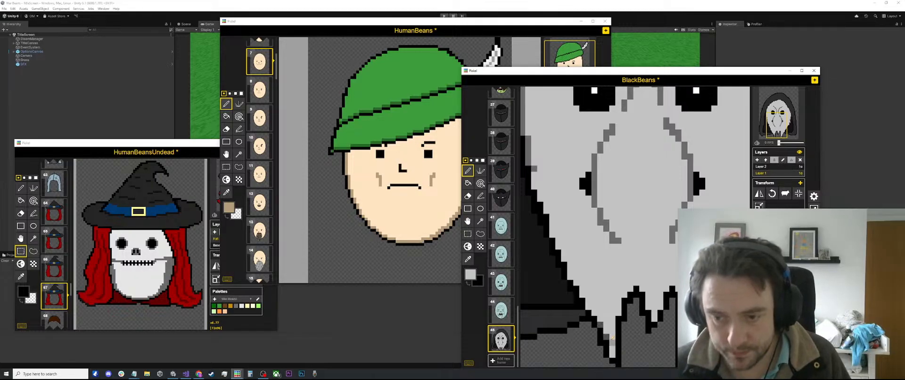
scroll(604, 330, down, 4)
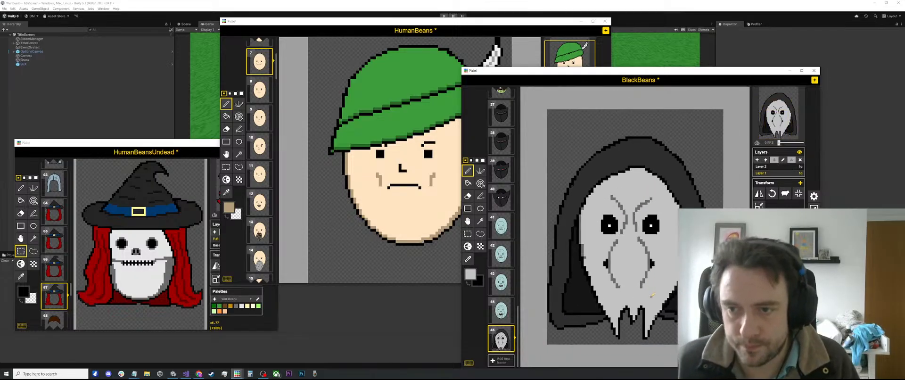
scroll(672, 269, down, 2)
click(501, 310)
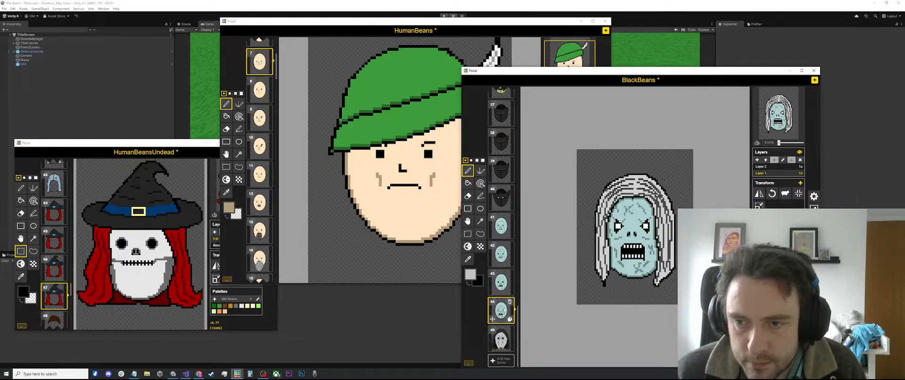
click(501, 338)
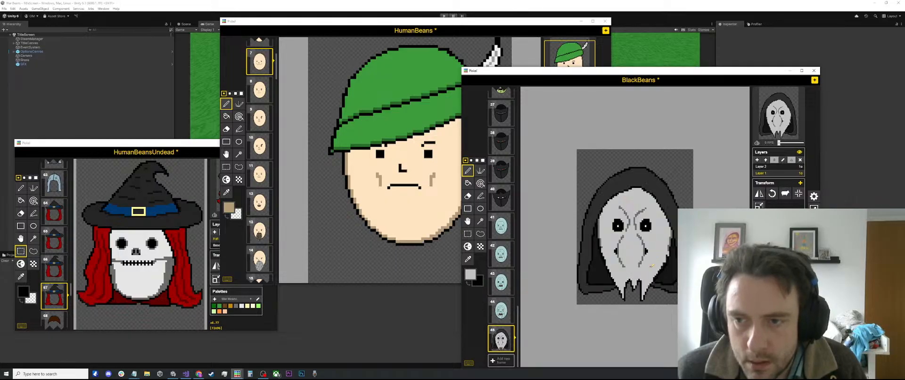
Sample the black outline colour and ready the eraser for the side edge of the pale face below the eye.
scroll(601, 242, up, 3)
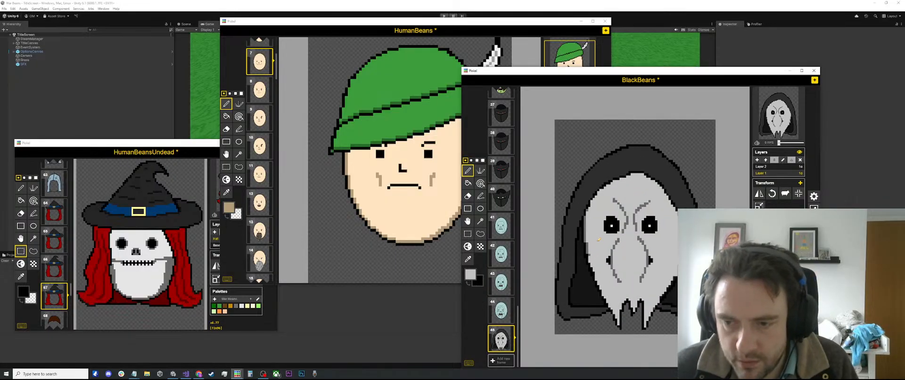
key(o)
click(592, 250)
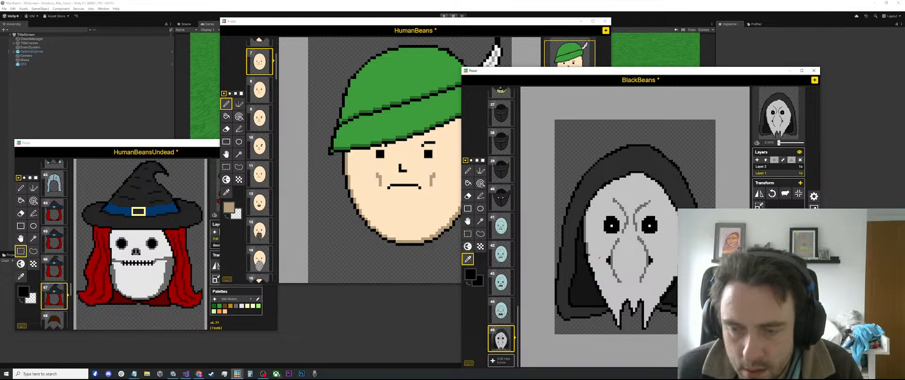
key(e)
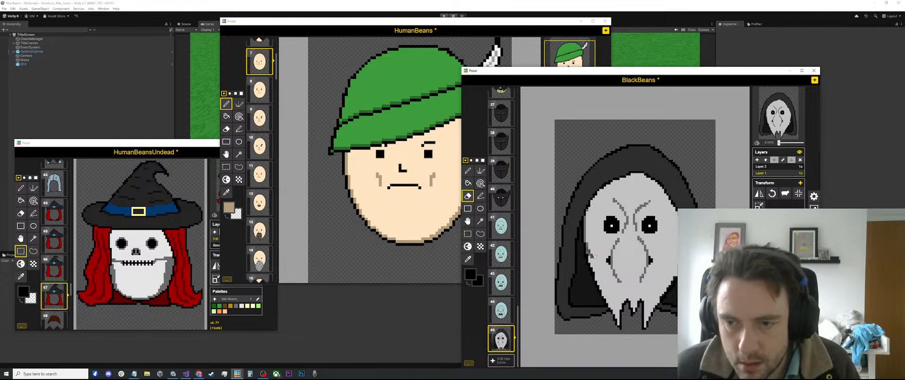
Erase stray pixels at the skull mask's lower cheeks and outline the carved cheek edges in black.
drag(610, 303, 609, 309)
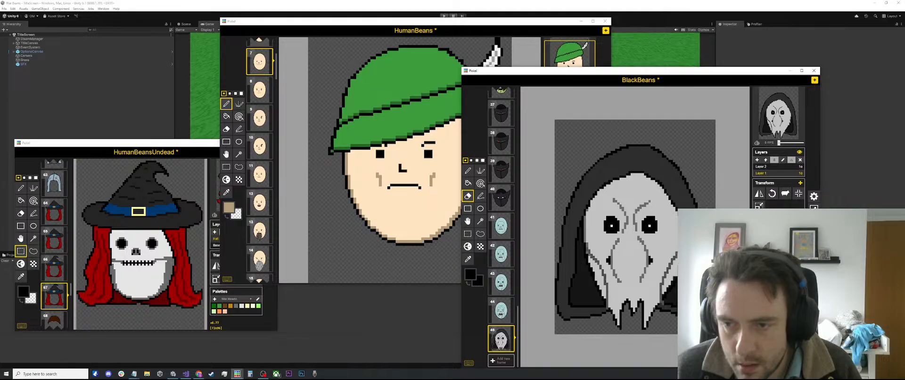
scroll(637, 238, up, 3)
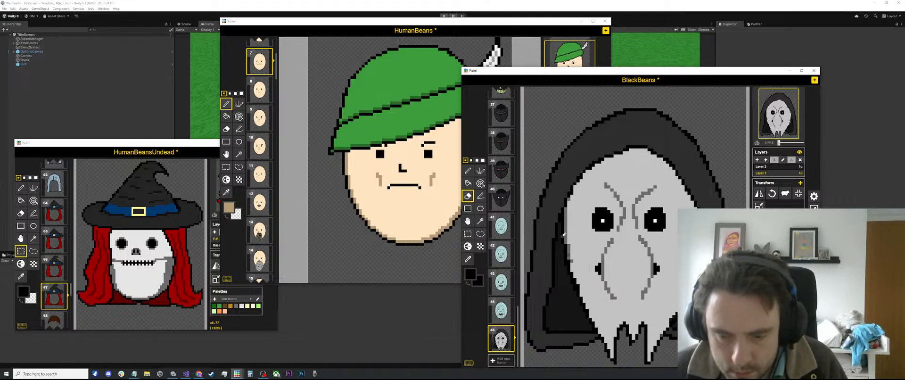
key(o)
key(p)
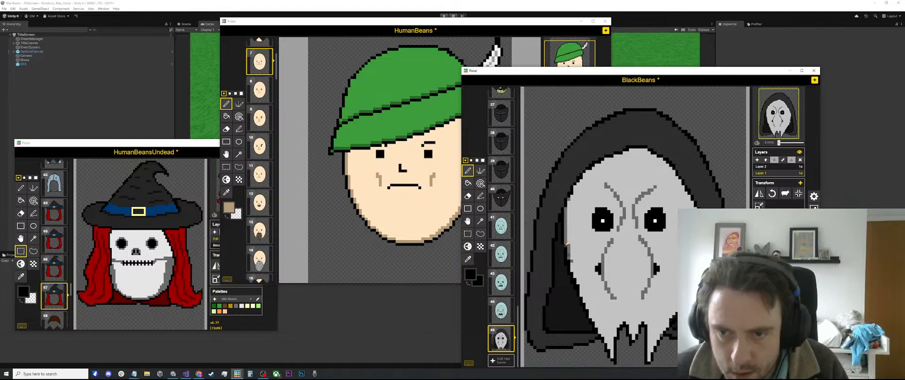
drag(570, 247, 595, 320)
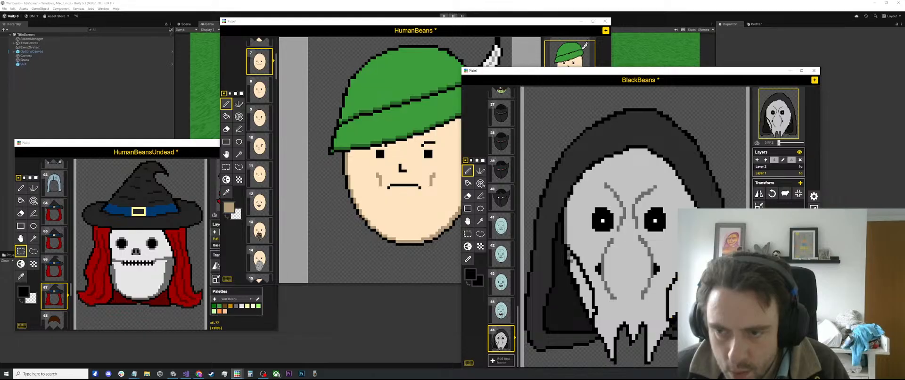
scroll(566, 281, up, 2)
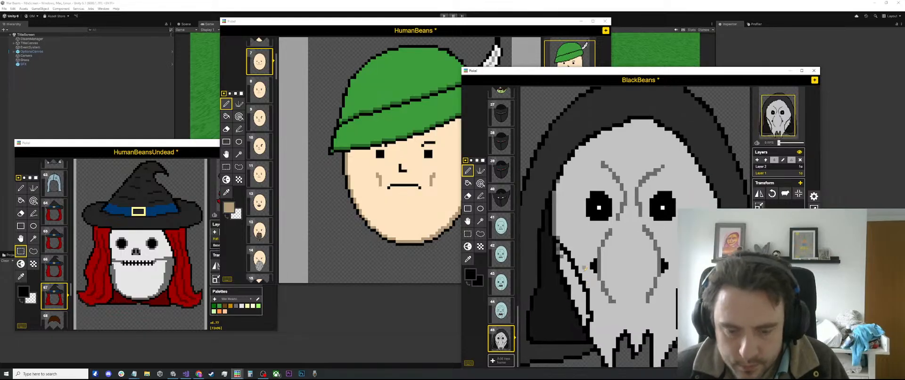
scroll(585, 269, up, 1)
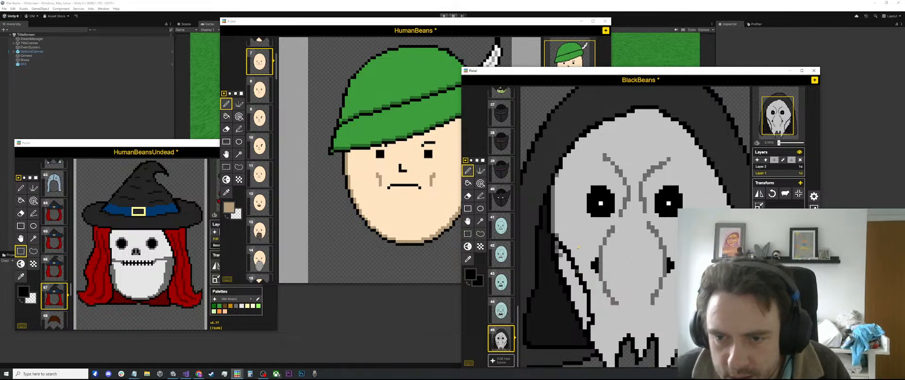
Sample the mask's light grey and darken it to a mid-grey drawing colour.
key(o)
scroll(597, 288, down, 1)
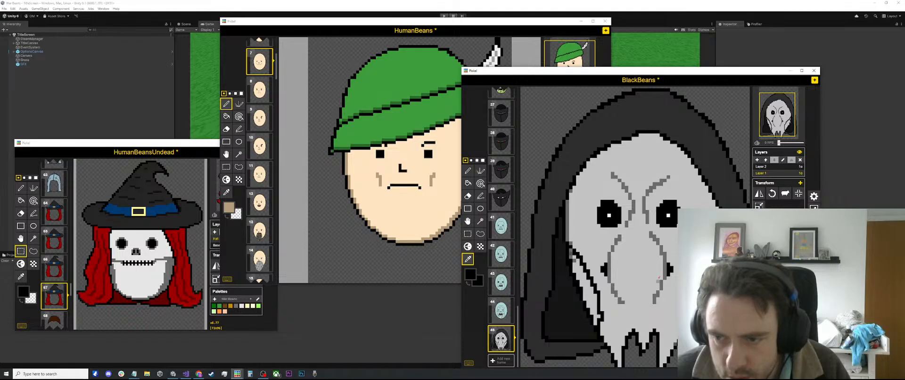
scroll(588, 278, down, 3)
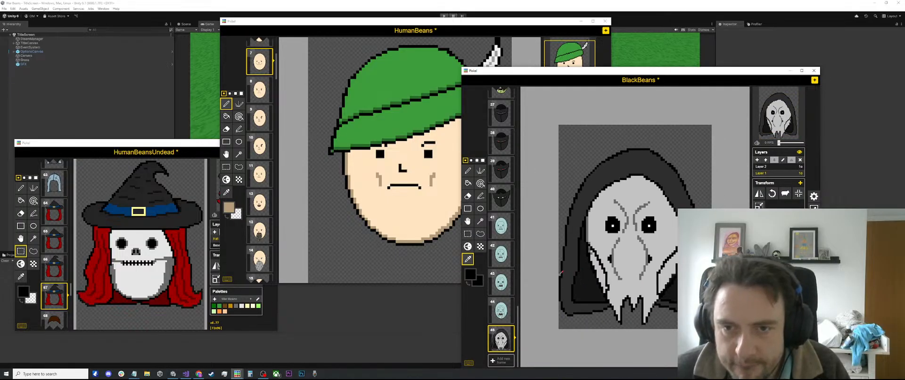
scroll(590, 292, up, 2)
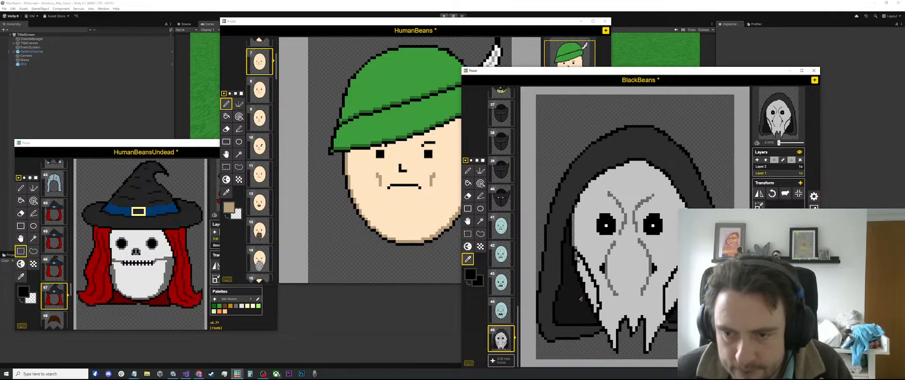
scroll(608, 225, up, 1)
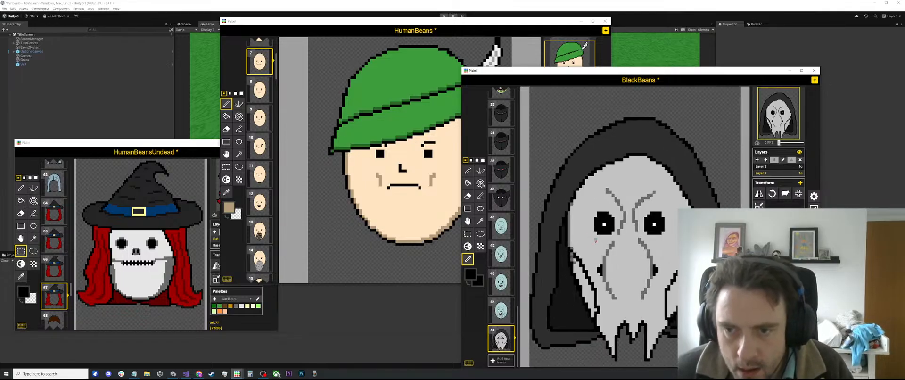
scroll(580, 287, up, 1)
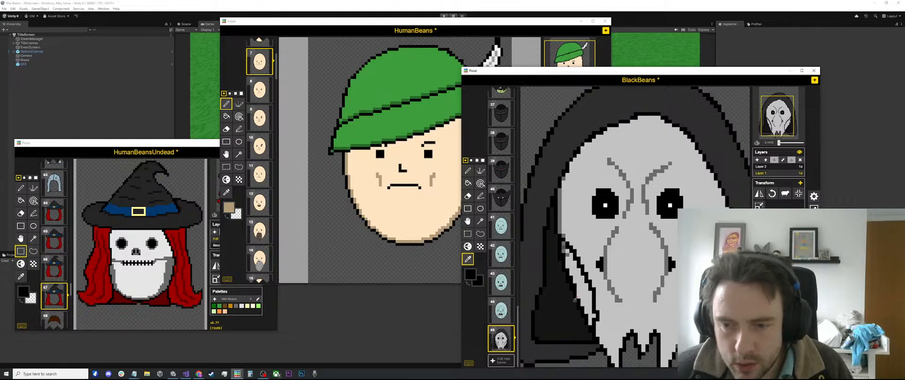
scroll(579, 285, up, 1)
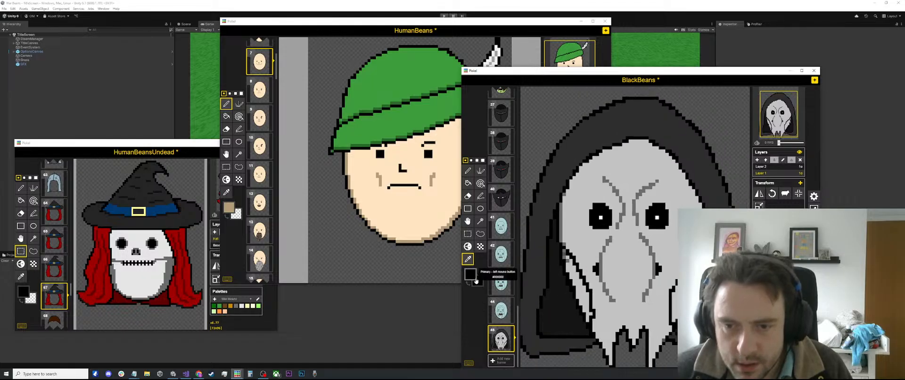
click(473, 276)
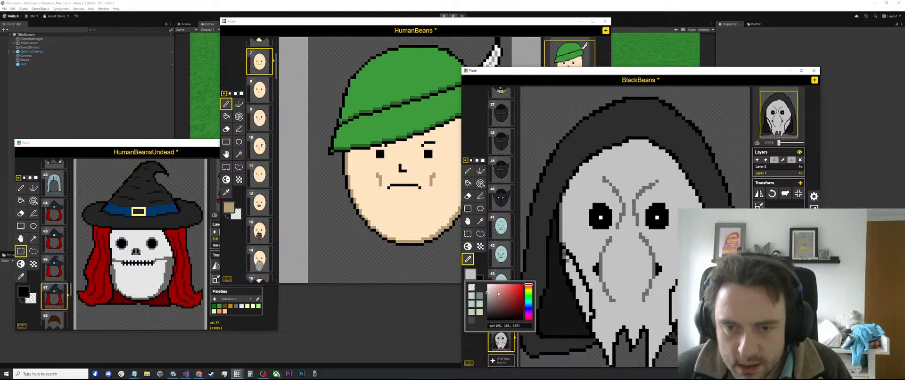
drag(488, 294, 487, 303)
Shade the narrow strips between the black lines along the mask's outer cheeks with the mid-grey.
key(p)
click(570, 262)
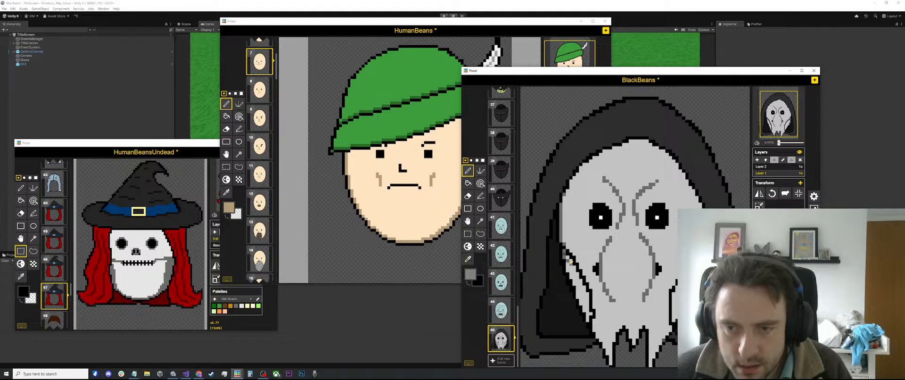
drag(569, 262, 573, 272)
key(b)
click(572, 274)
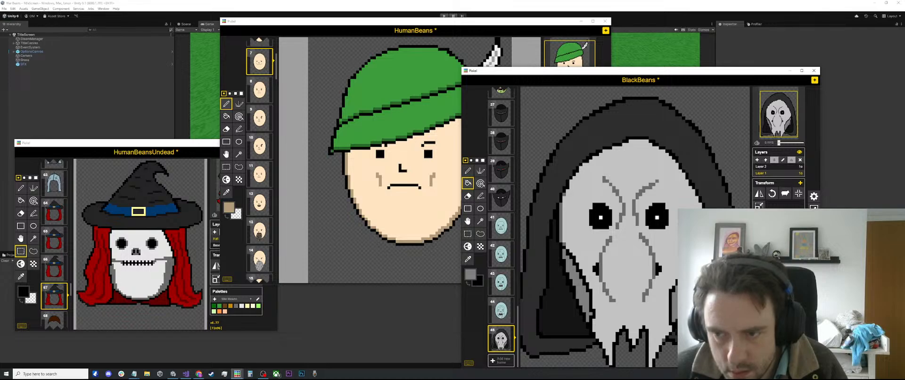
key(p)
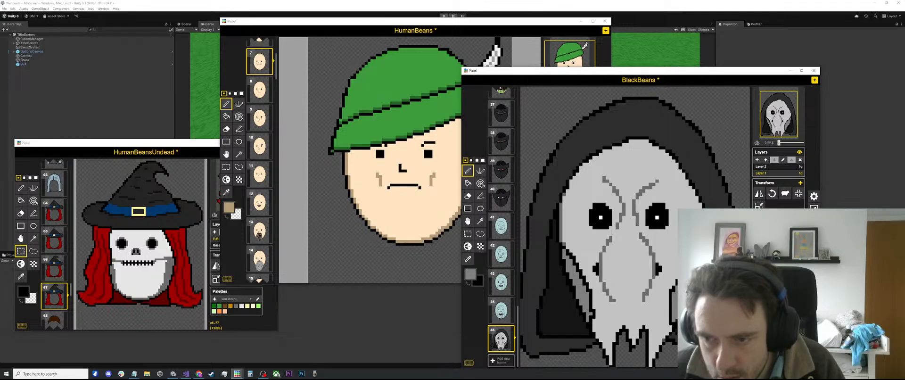
scroll(635, 319, down, 3)
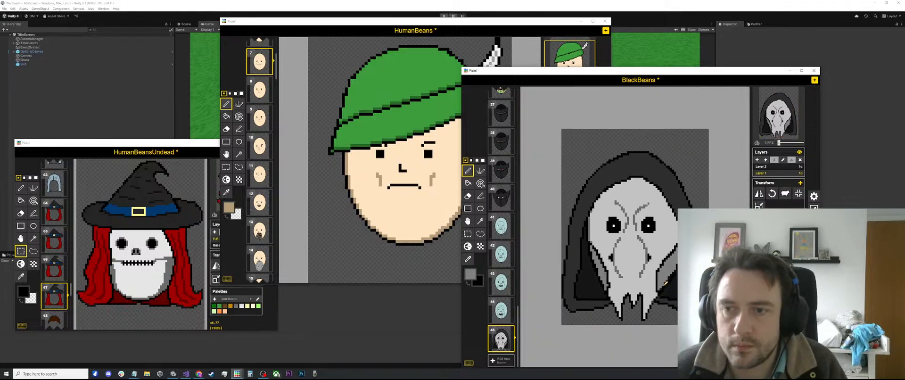
scroll(666, 286, up, 4)
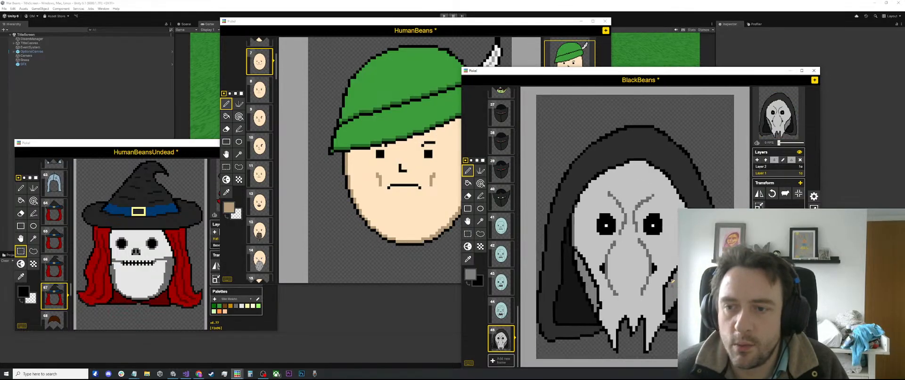
scroll(635, 226, down, 3)
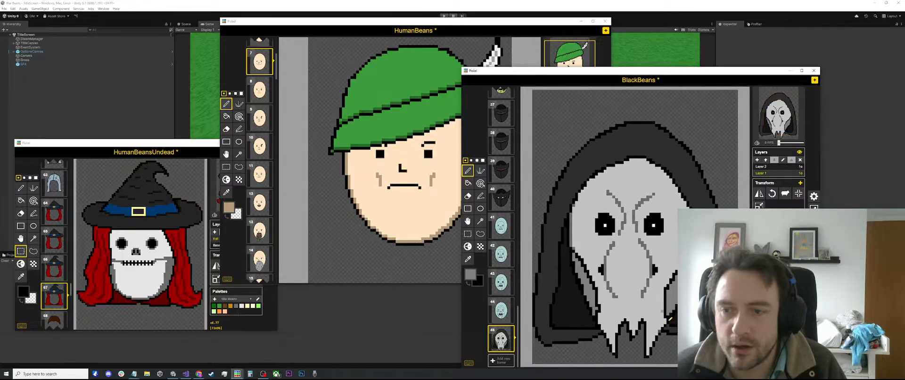
scroll(613, 226, up, 5)
scroll(669, 306, down, 4)
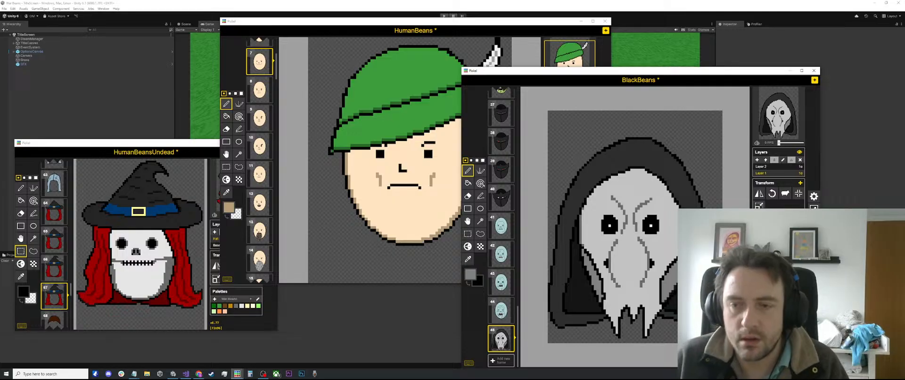
scroll(674, 244, up, 2)
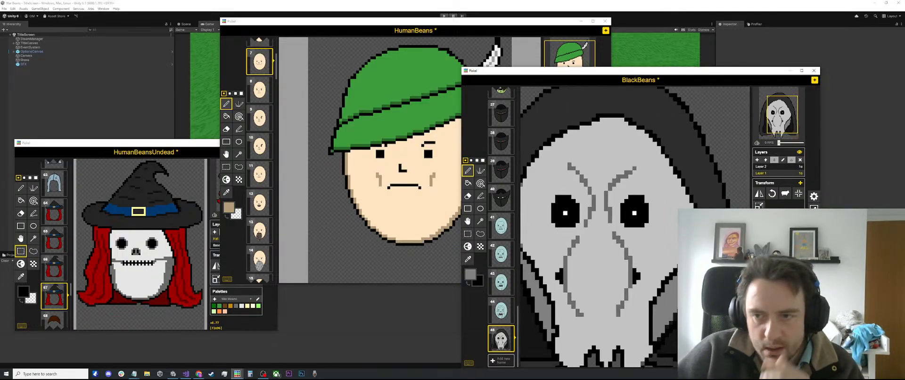
Sample the mask's light grey as the Pen tool's colour.
scroll(674, 227, up, 1)
key(o)
click(673, 224)
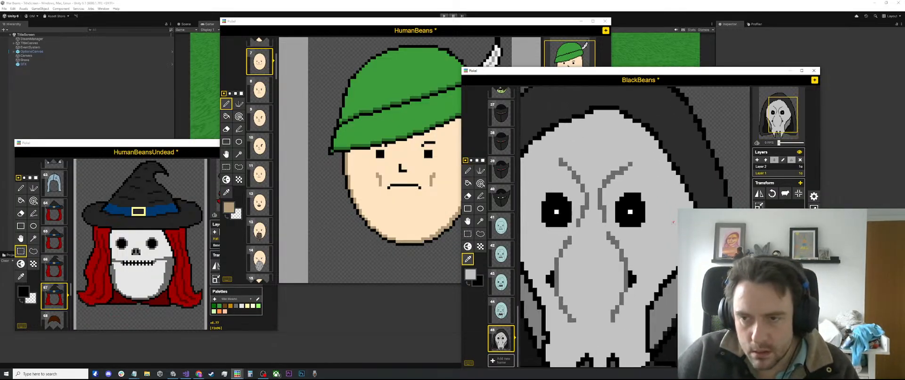
key(p)
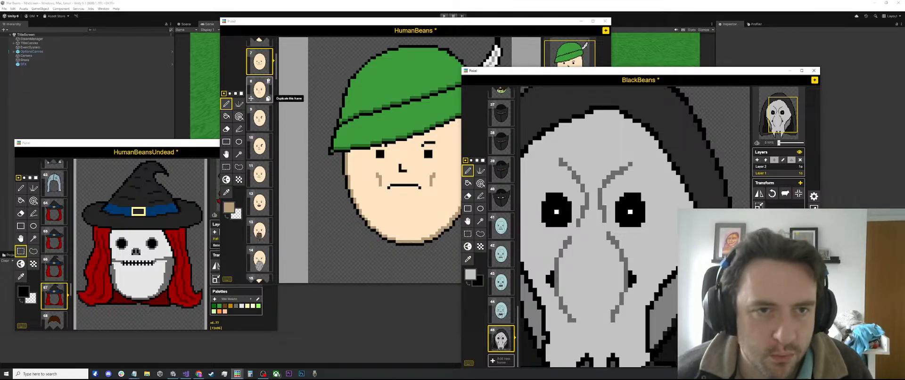
Switch to the HumanBeans sprite, browse its hatted faces and open frame 19 with the black hood.
scroll(265, 145, up, 5)
scroll(264, 145, down, 5)
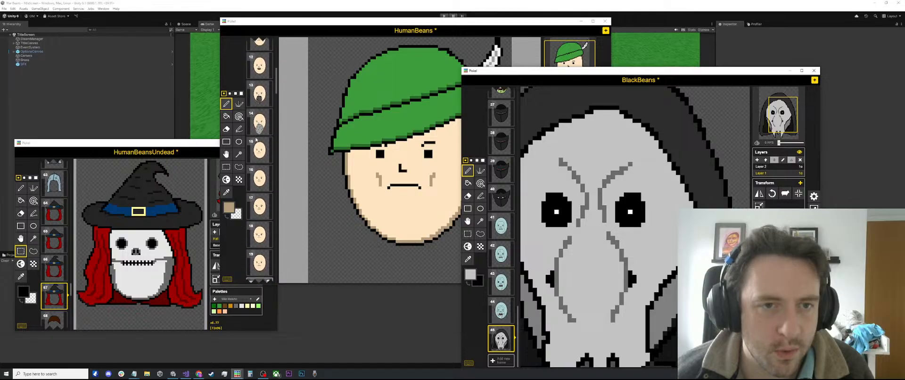
scroll(257, 100, up, 2)
click(260, 142)
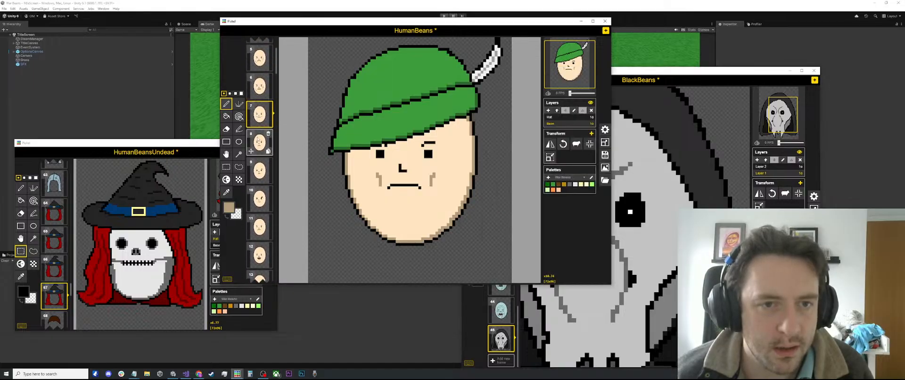
click(260, 171)
key(Down)
key(Down)
key(Down)
key(Down)
key(Down)
key(Down)
key(Down)
key(Down)
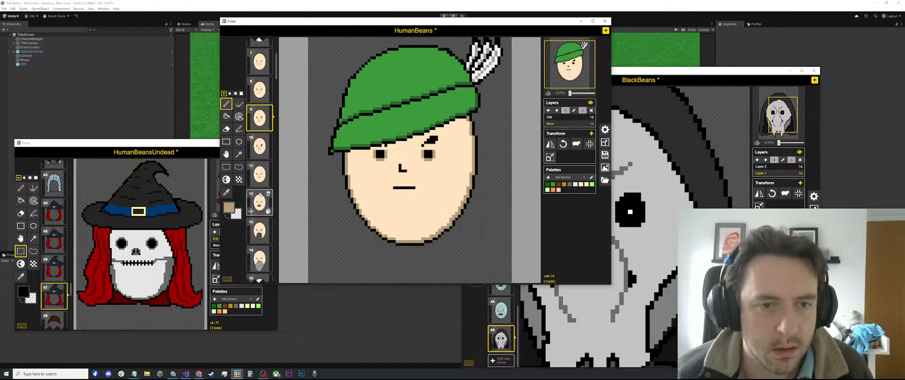
click(259, 187)
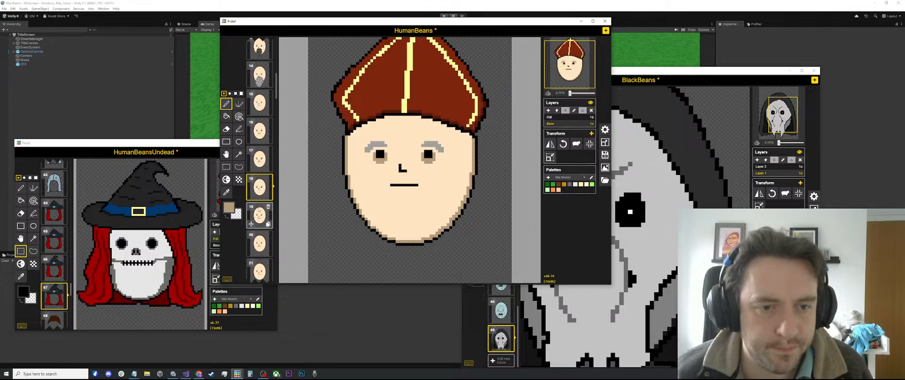
click(259, 215)
click(259, 235)
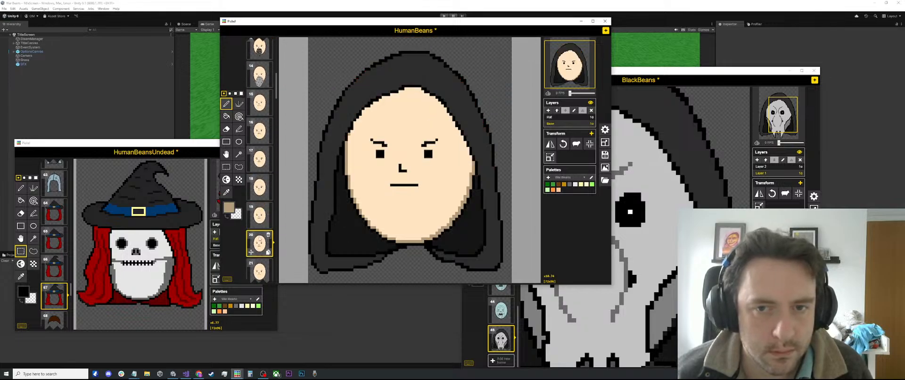
click(259, 215)
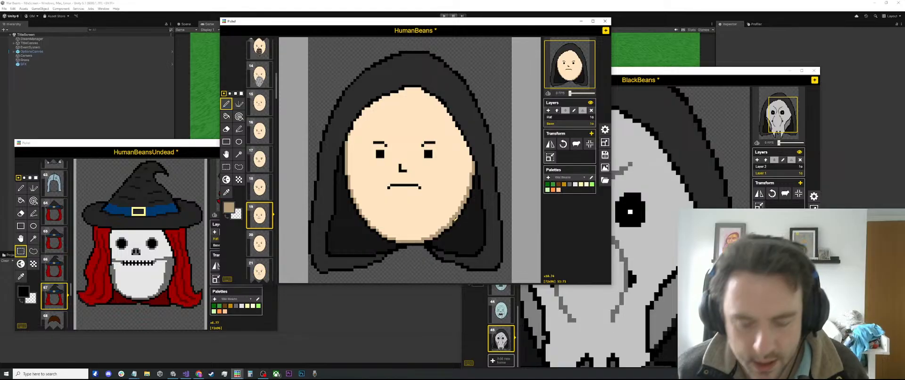
Sample the tan shading at the face's edge and draw a curved shadow line across the hooded face's forehead.
click(226, 192)
click(475, 163)
click(474, 166)
click(226, 104)
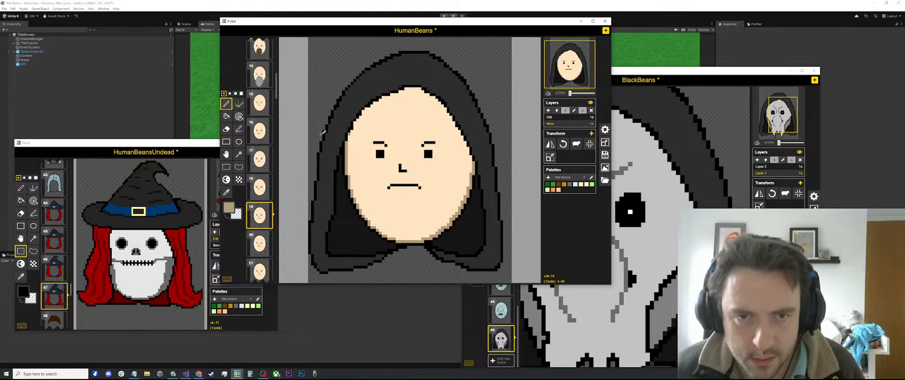
mouse_move(352, 130)
mouse_down()
mouse_move(410, 112)
mouse_move(452, 121)
mouse_move(463, 142)
mouse_up()
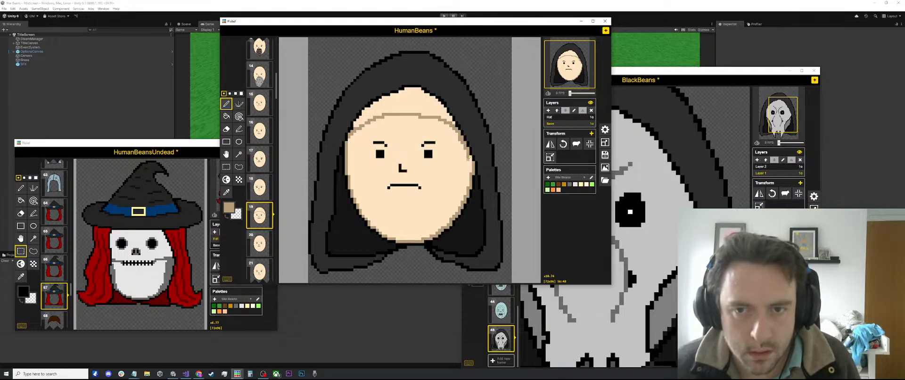
Fill the forehead between the curved line and the hood with the tan shadow colour.
key(b)
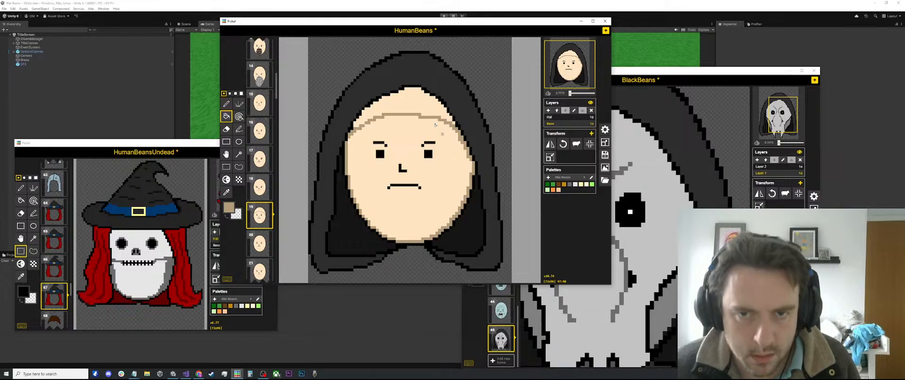
click(430, 105)
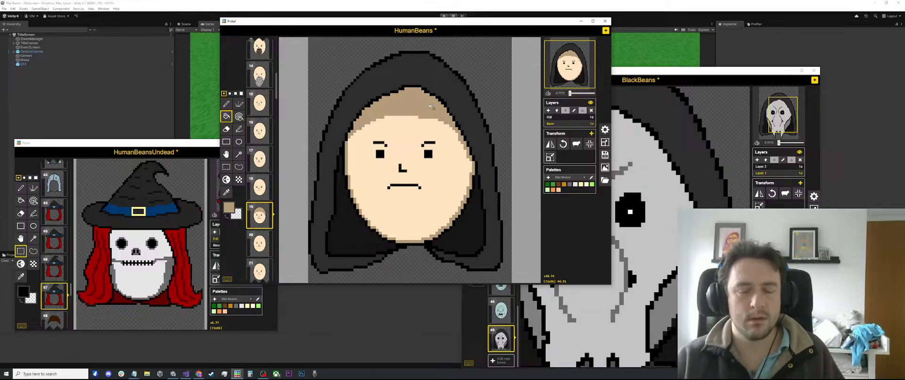
scroll(348, 168, up, 2)
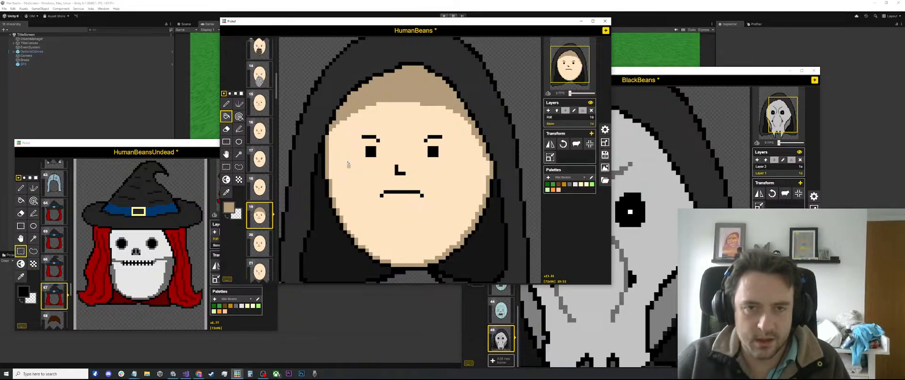
key(p)
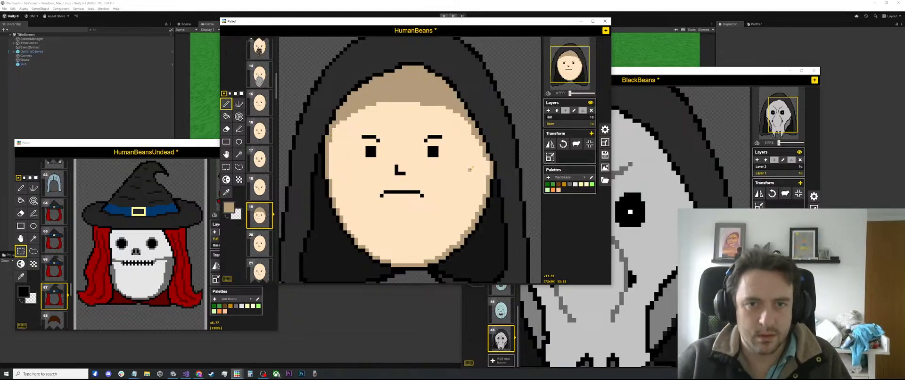
Copy the tan forehead shadow from frame 19 and paste it onto the hooded faces in frames 20, 21 and 22.
scroll(297, 187, down, 3)
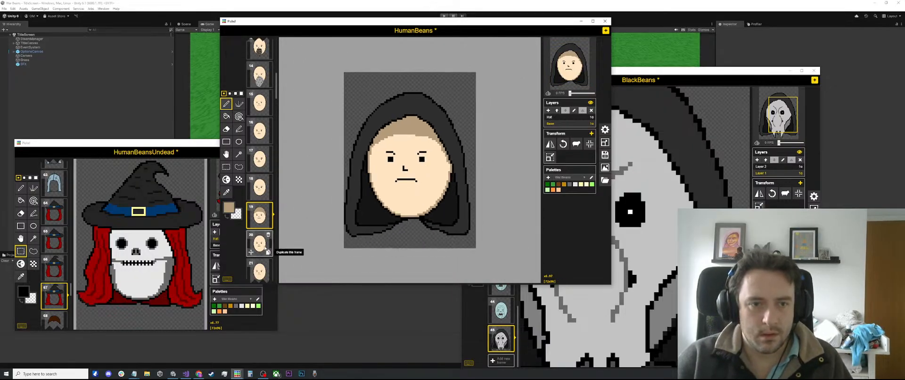
click(259, 241)
click(259, 217)
scroll(387, 129, up, 3)
key(s)
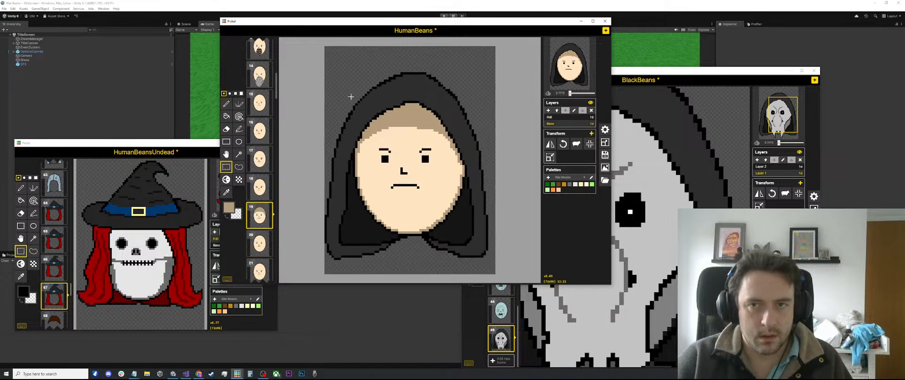
drag(343, 89, 473, 142)
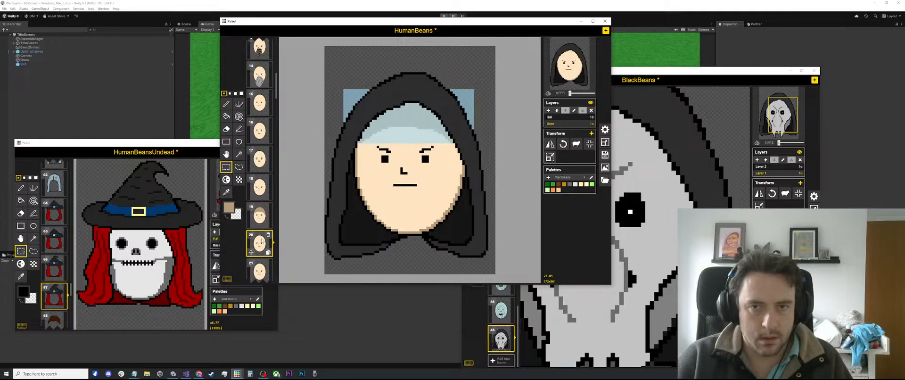
click(262, 269)
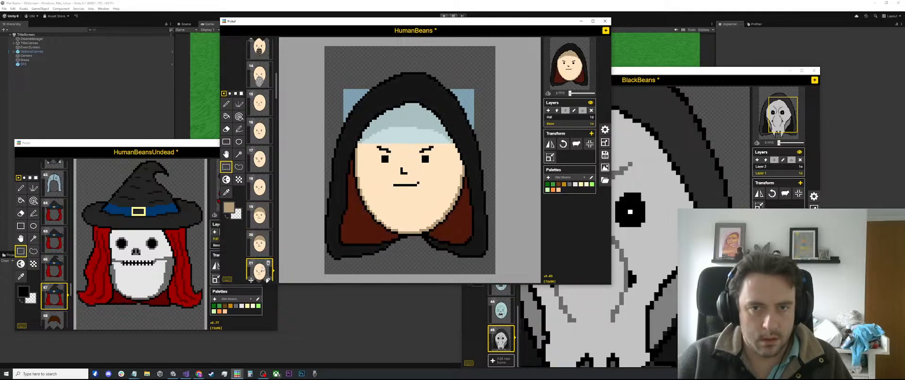
scroll(261, 208, down, 3)
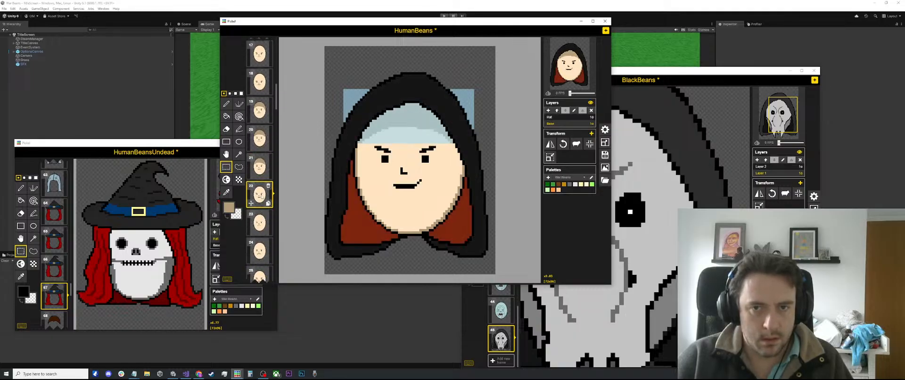
click(260, 195)
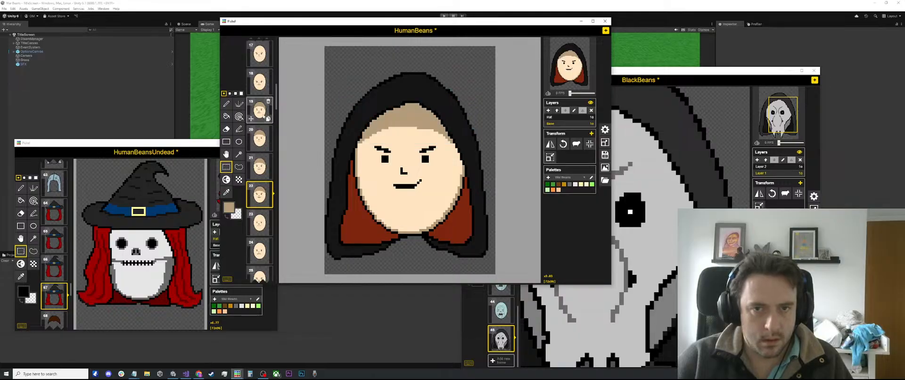
Copy the shading at the right edge of frame 19's forehead and paste it into frames 20 to 22.
click(260, 110)
drag(482, 128, 443, 171)
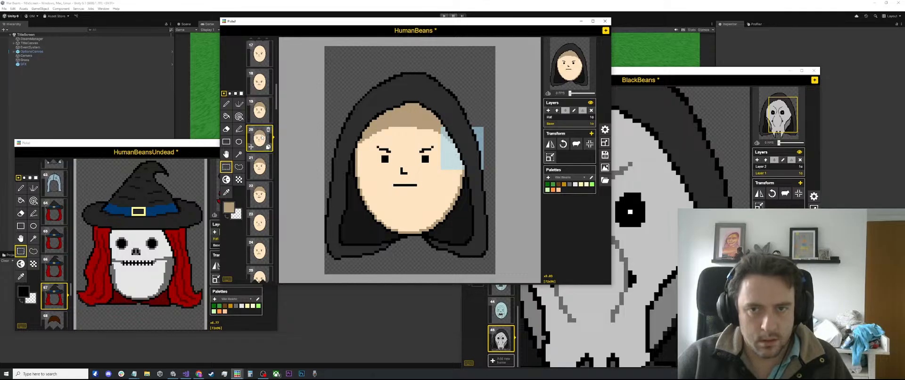
click(260, 195)
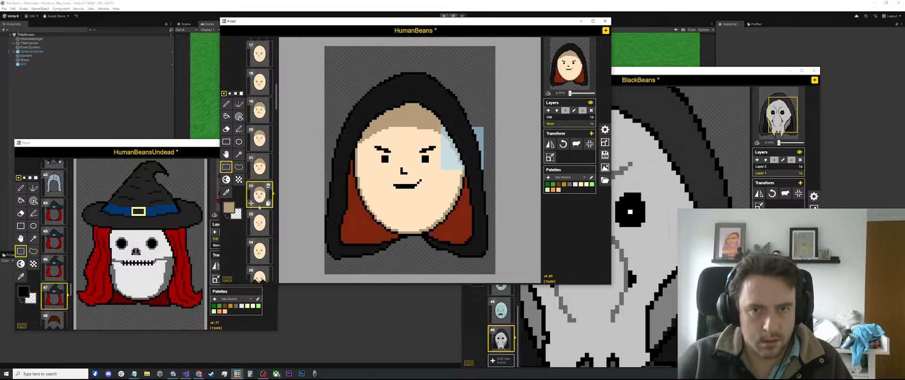
click(261, 221)
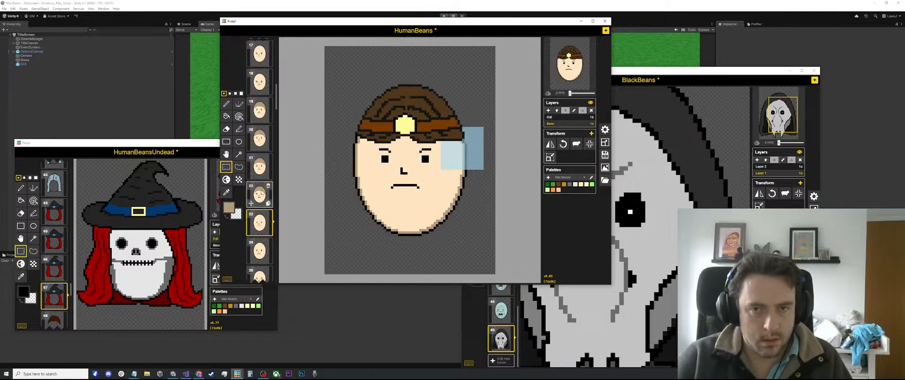
click(260, 195)
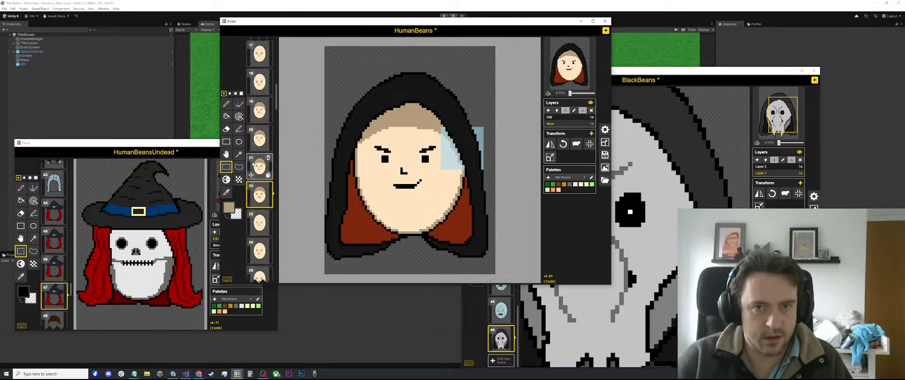
Copy the shading at the left edge of frame 19's forehead into frames 20 to 22, and clear the selection.
click(260, 81)
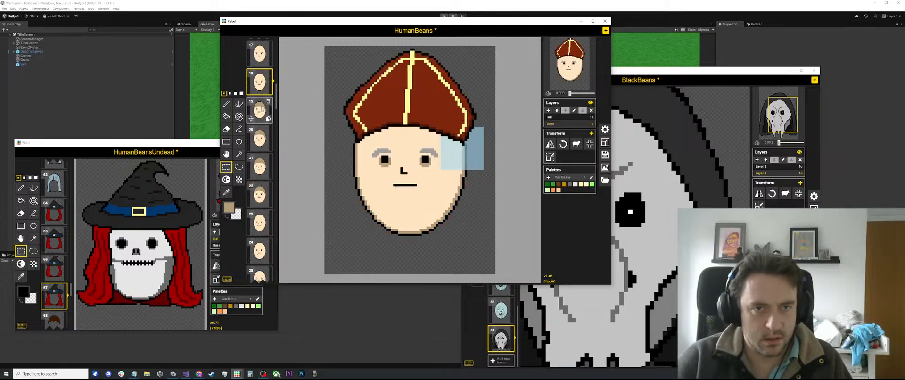
click(260, 110)
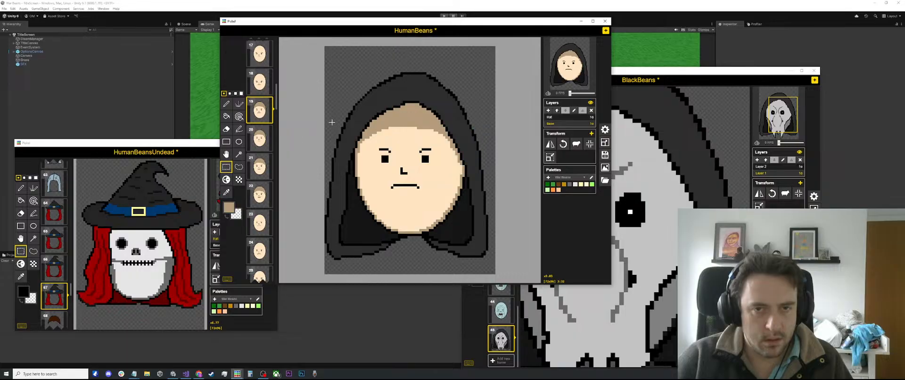
drag(332, 122, 372, 162)
click(260, 139)
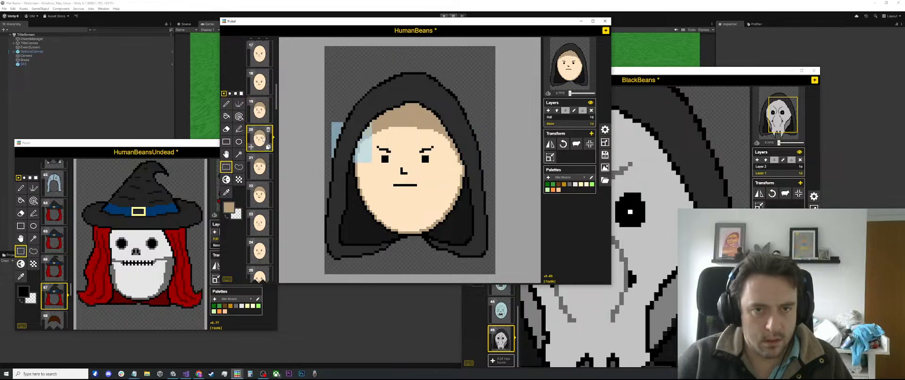
click(259, 166)
click(261, 193)
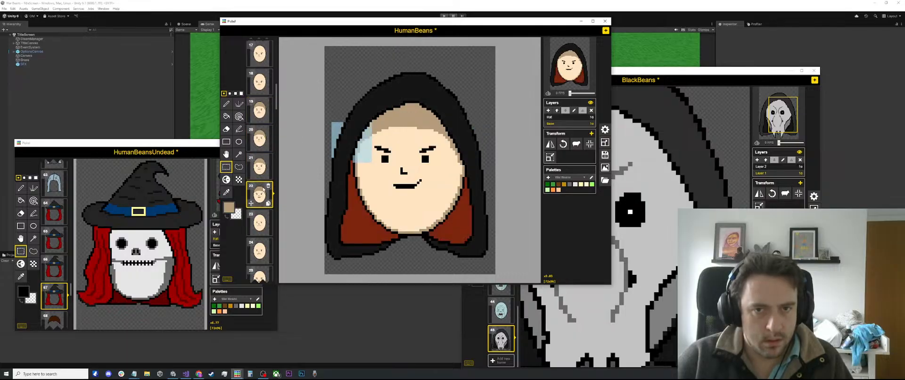
click(469, 96)
scroll(464, 113, down, 3)
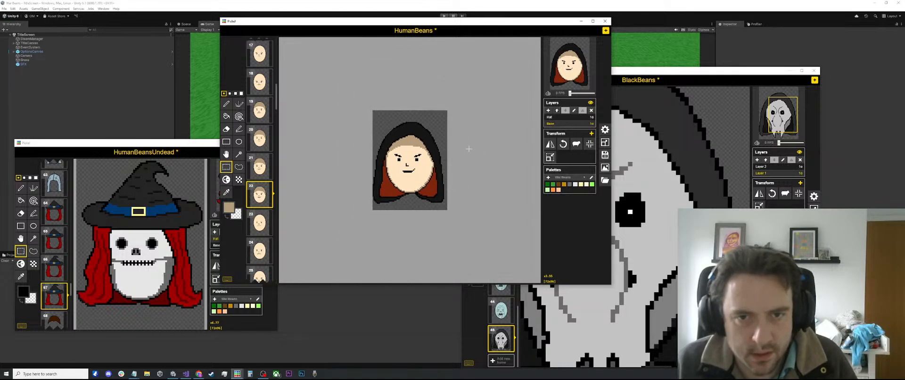
scroll(266, 178, down, 6)
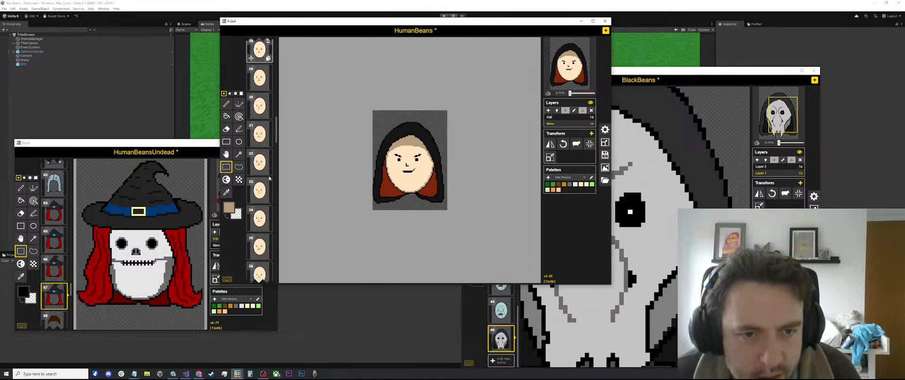
Switch to the BlackBeans sprite and sample the dark grey of the skull mask's crease lines as the Pen tool's colour.
click(624, 84)
scroll(569, 138, down, 4)
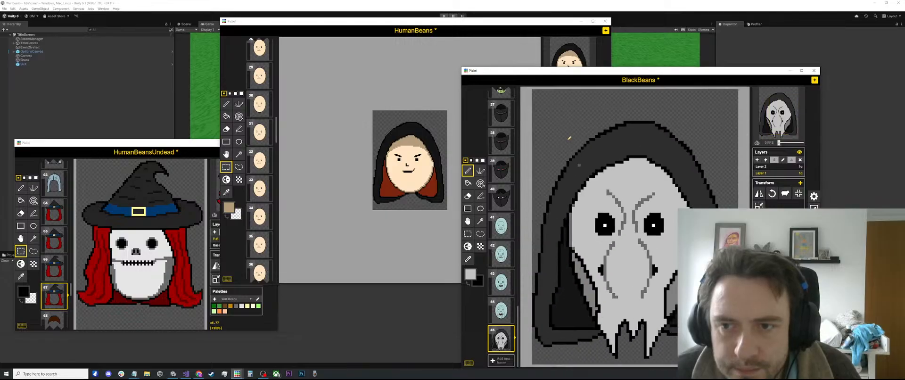
key(o)
scroll(578, 198, up, 2)
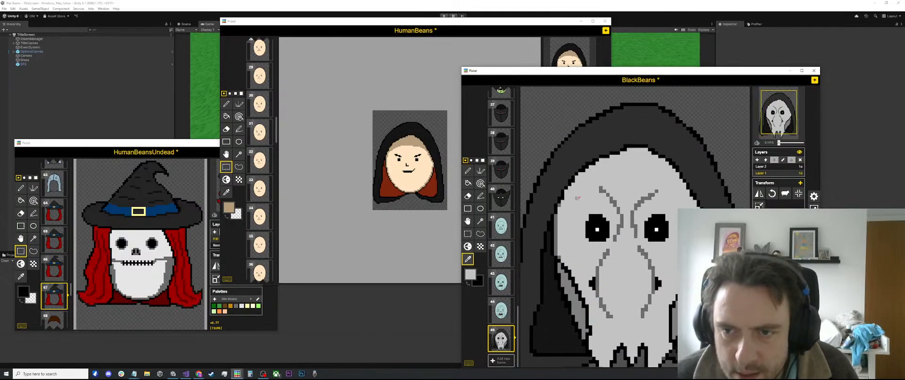
scroll(585, 219, down, 1)
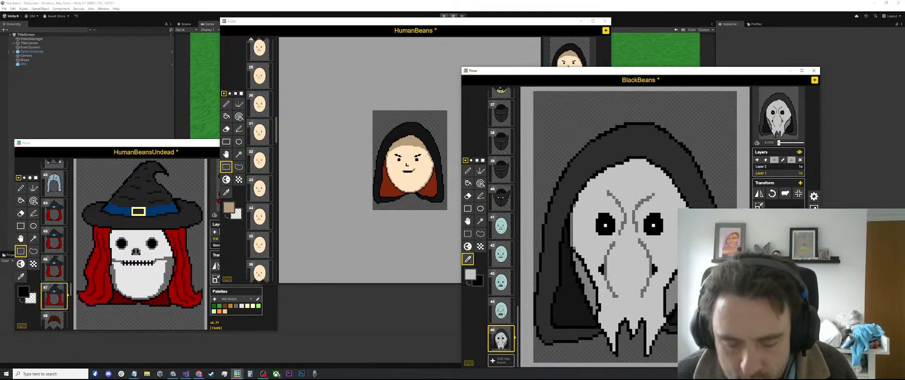
click(654, 264)
key(p)
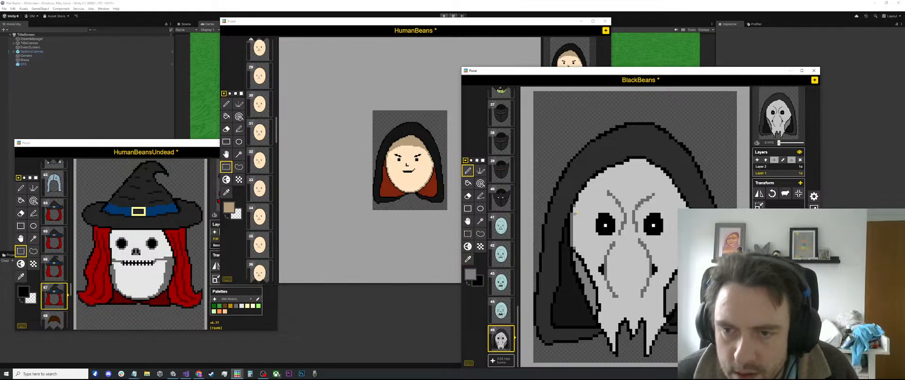
Try to draw a curved grey shadow line across the skull mask's forehead.
drag(576, 213, 615, 184)
key(ctrl+z)
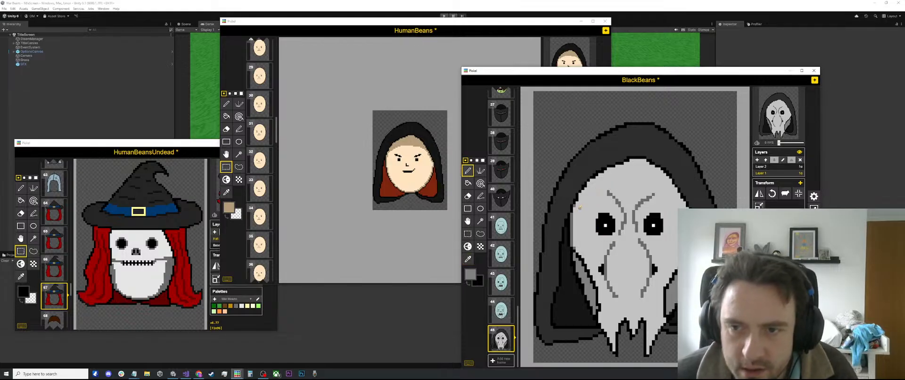
mouse_move(571, 215)
mouse_down()
mouse_move(611, 184)
mouse_move(660, 187)
mouse_up()
key(ctrl+z)
key(o)
scroll(660, 281, up, 1)
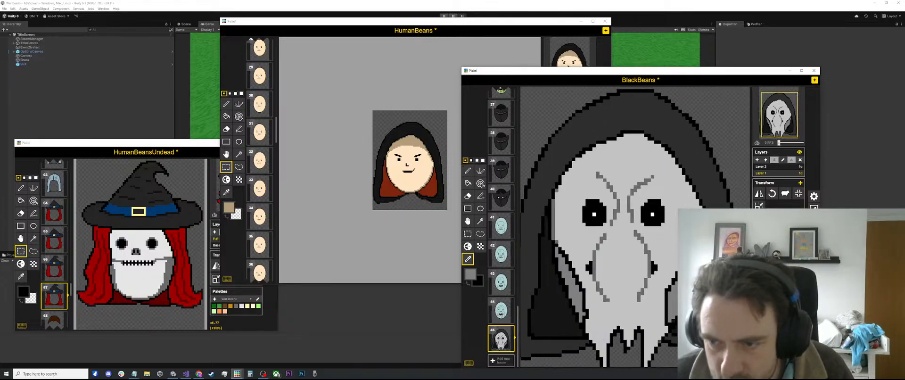
key(p)
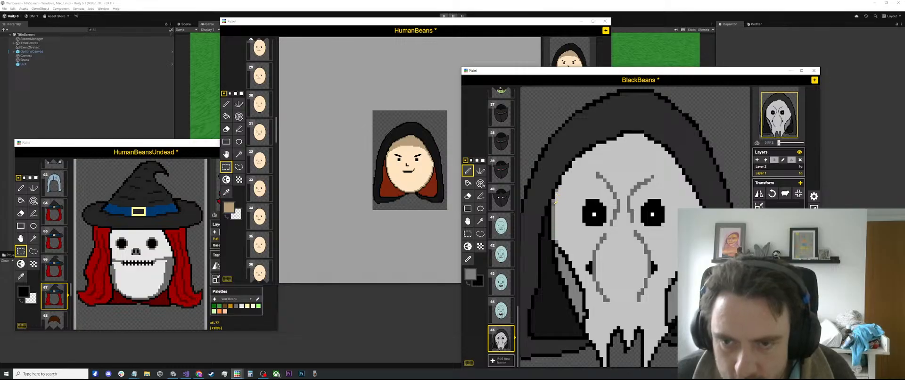
mouse_move(557, 195)
mouse_down()
mouse_move(587, 169)
mouse_move(626, 163)
mouse_move(667, 178)
mouse_up()
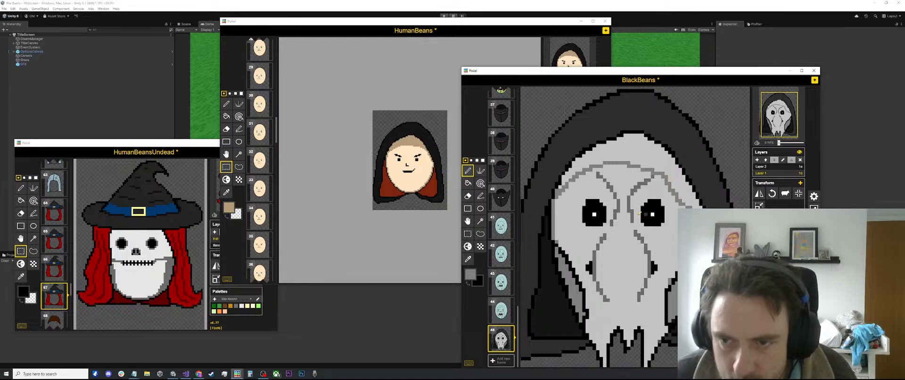
key(ctrl+z)
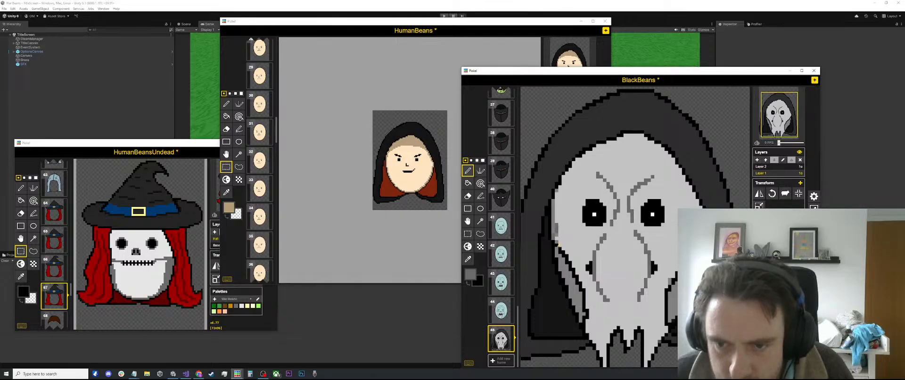
Draw a grey shadow line over the skull mask's brow from edge to edge and fill the forehead up to the hood.
key(b)
key(a)
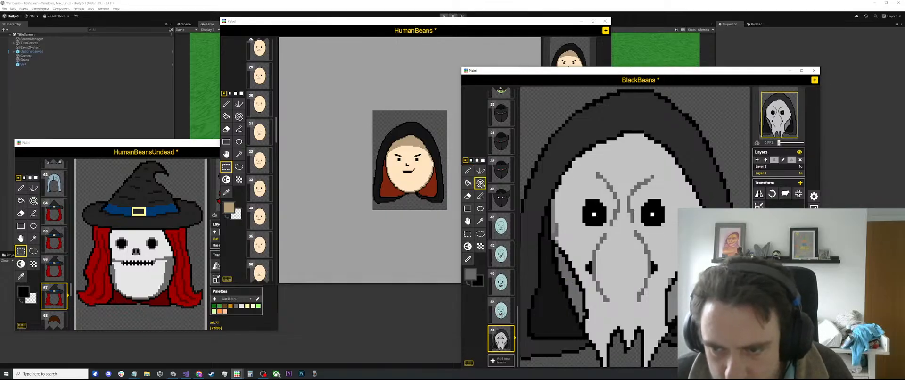
key(p)
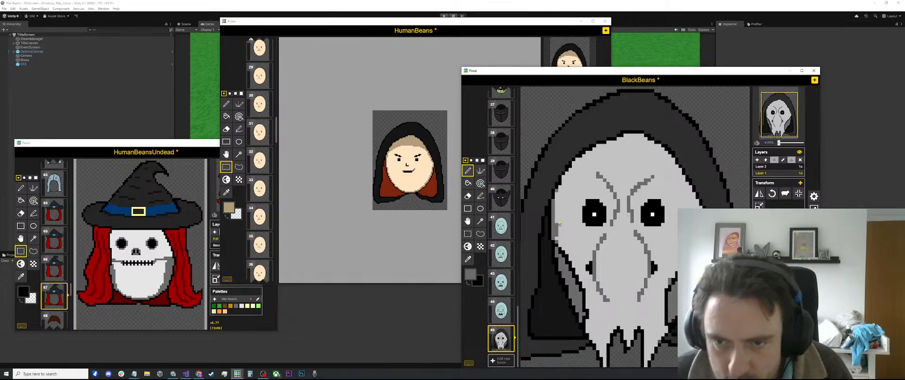
mouse_move(558, 225)
mouse_down()
mouse_move(561, 207)
mouse_move(606, 168)
mouse_move(652, 168)
mouse_move(691, 206)
mouse_up()
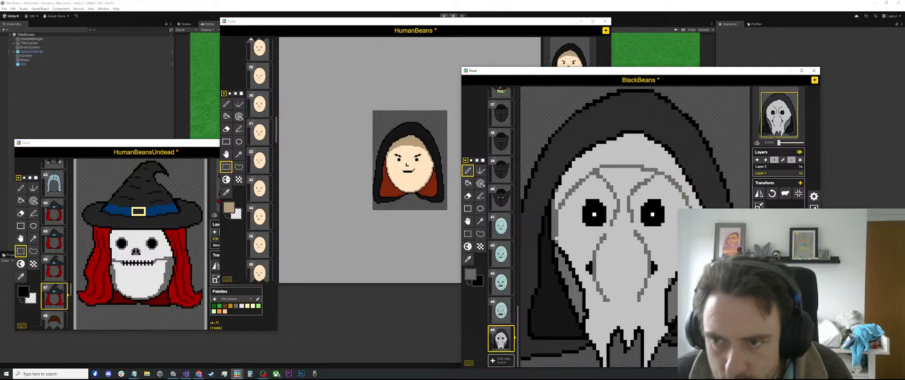
key(b)
click(608, 157)
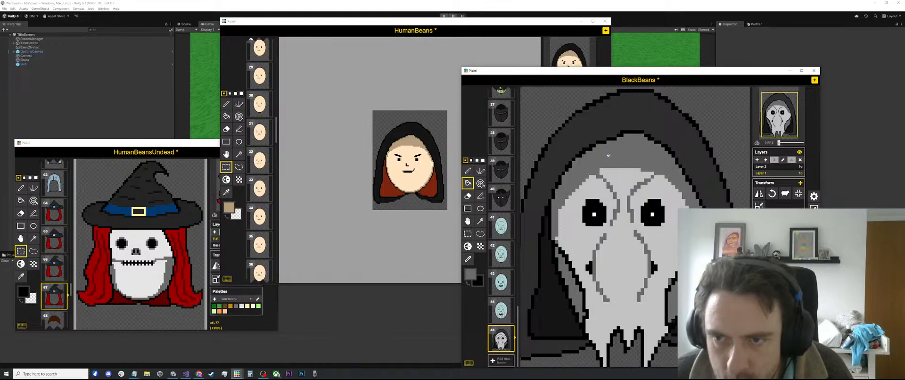
scroll(617, 160, down, 6)
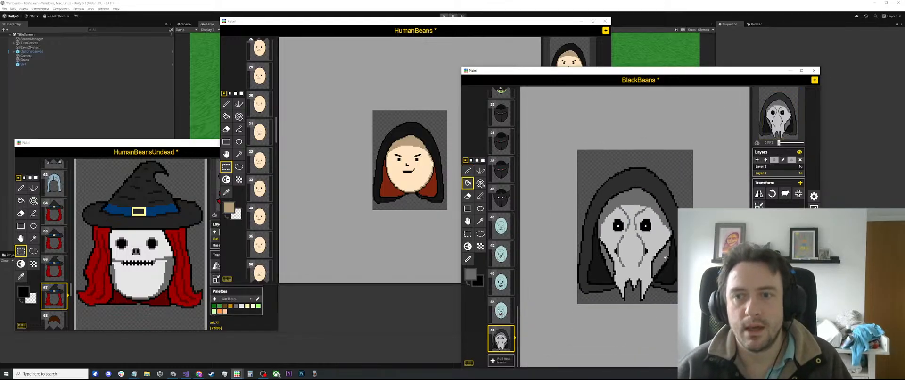
Shade the rims of both of the skull mask's black eye sockets with grey pixels.
scroll(632, 236, up, 4)
key(o)
key(p)
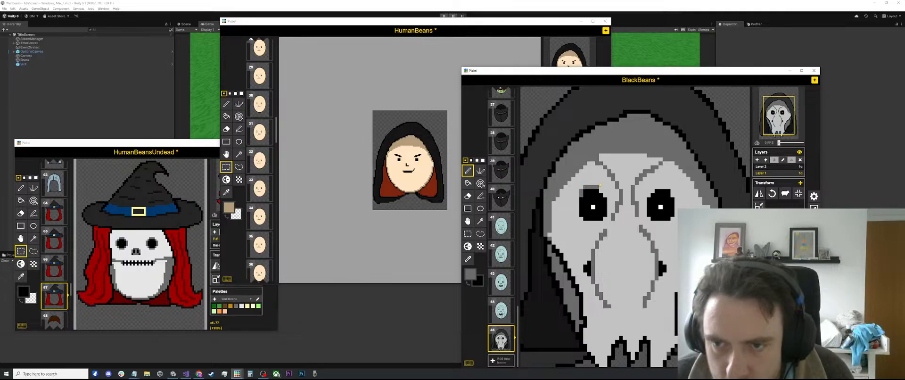
mouse_move(602, 190)
mouse_down()
mouse_move(610, 212)
mouse_move(594, 223)
mouse_up()
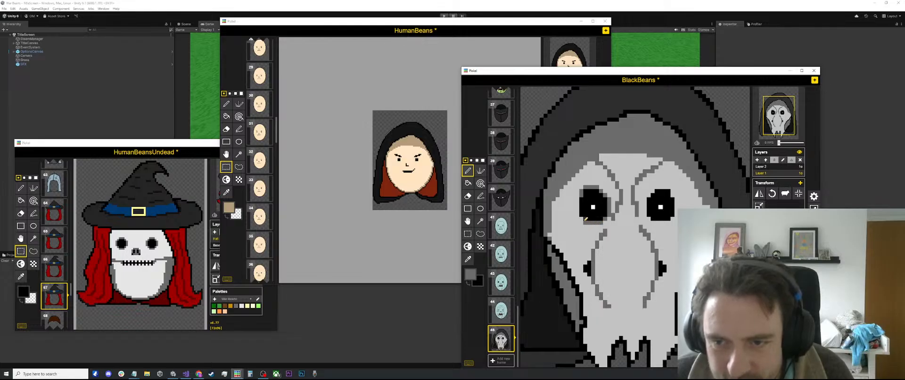
drag(582, 213, 578, 197)
scroll(641, 204, up, 1)
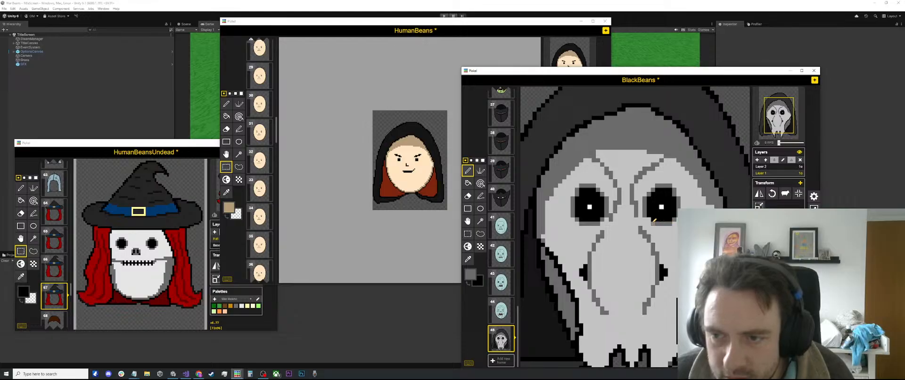
scroll(651, 217, down, 3)
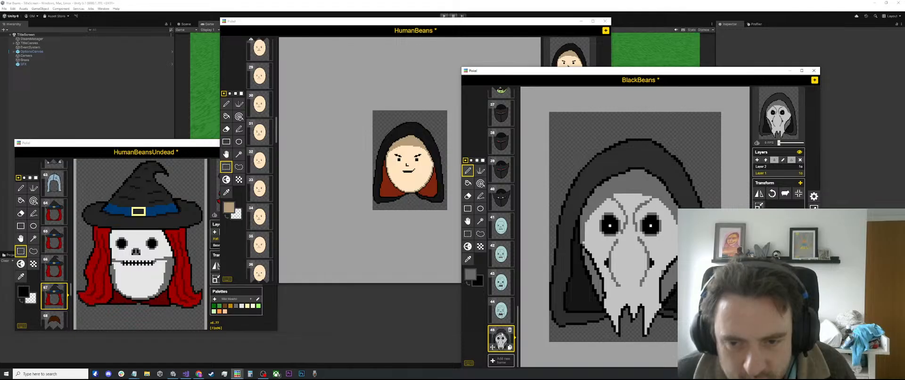
Pick a dark olive colour and replace all of the skull mask's grey shading and crease pixels with it.
click(470, 274)
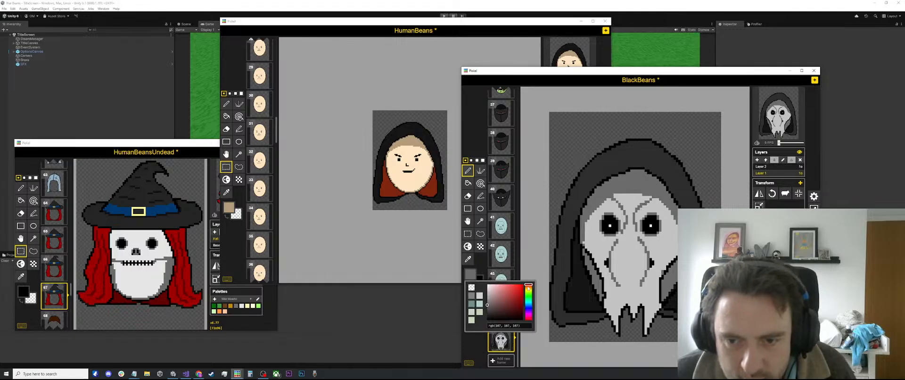
drag(529, 285, 501, 307)
key(a)
click(594, 245)
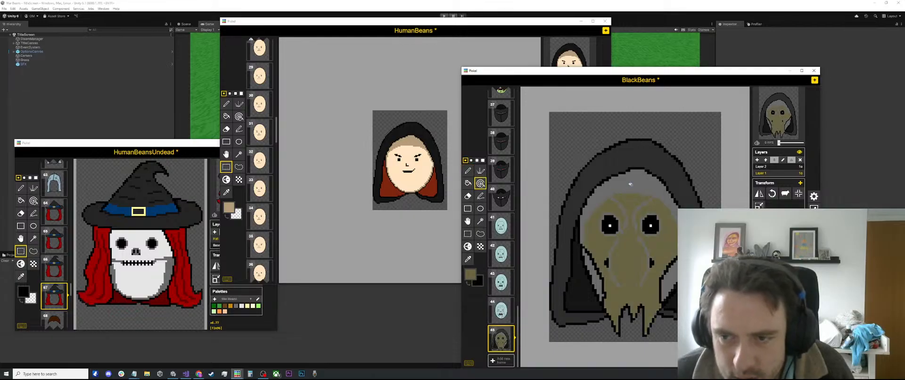
key(ctrl+z)
click(634, 180)
Choose a pale cream-yellow and recolour all of the skull mask's light bone areas with it.
click(470, 274)
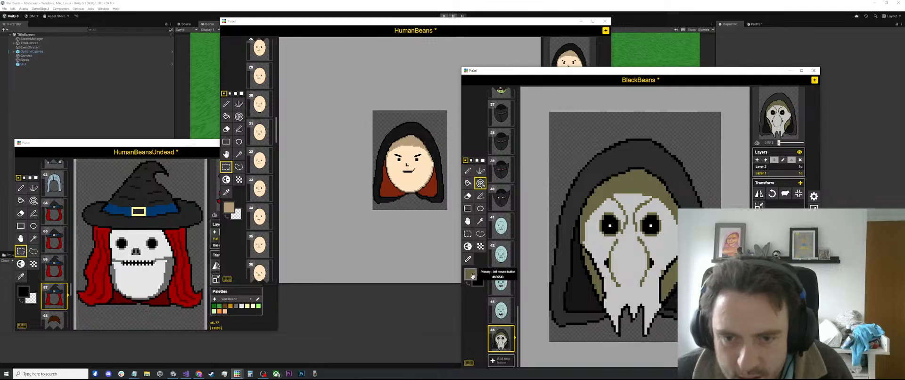
drag(501, 307, 493, 306)
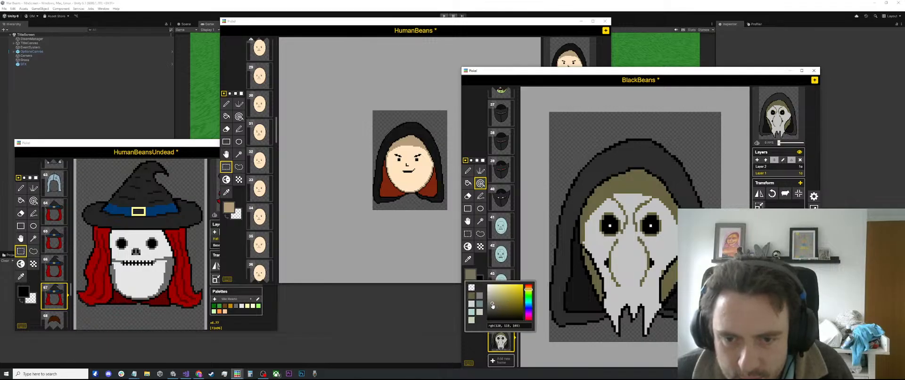
click(599, 243)
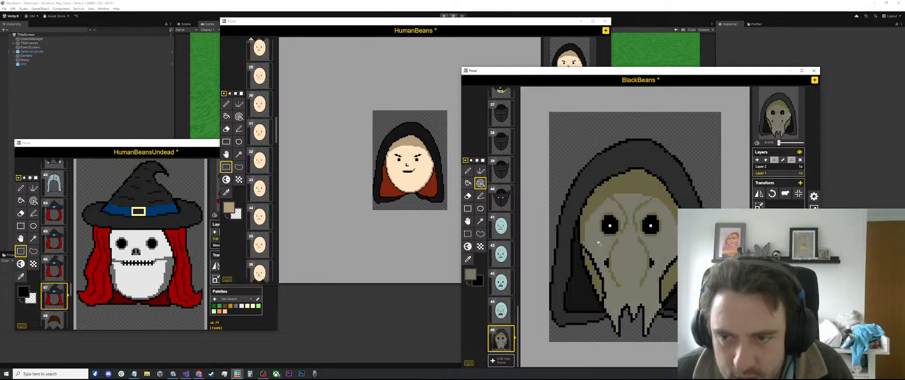
click(470, 274)
drag(494, 296, 494, 293)
click(614, 234)
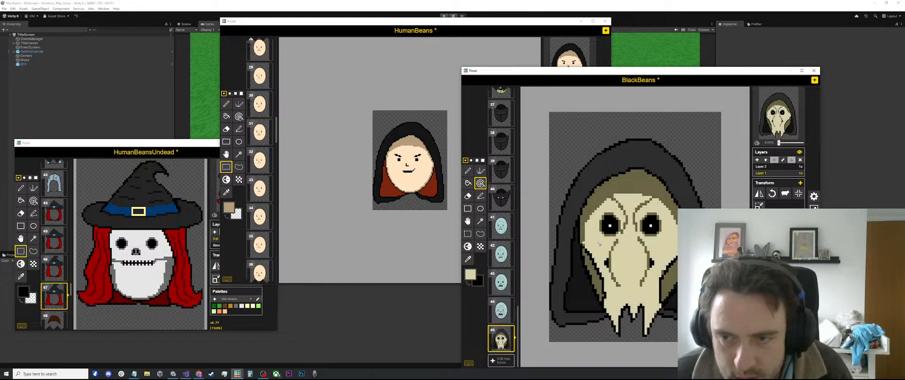
Bring up the browser's Slay the Spire Silent image results and move that window clear of the sprites.
scroll(606, 236, down, 1)
scroll(636, 220, down, 1)
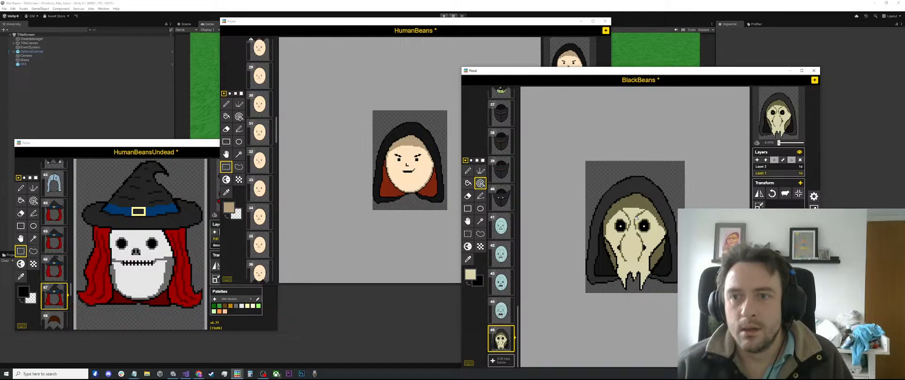
scroll(636, 231, up, 2)
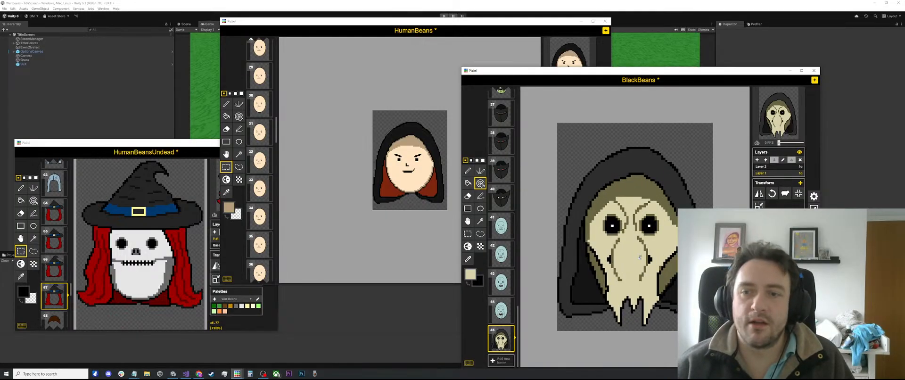
click(198, 374)
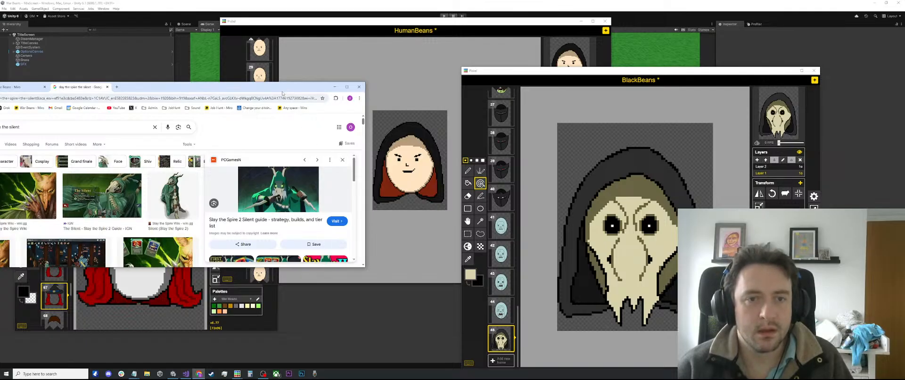
drag(282, 92, 0, 174)
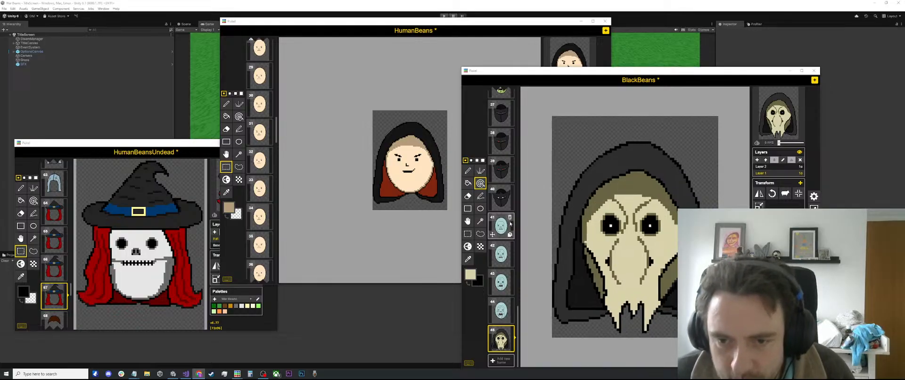
Sample the olive shading beside the skull mask's jaw as the Pen tool's colour.
scroll(620, 280, down, 1)
scroll(621, 280, up, 3)
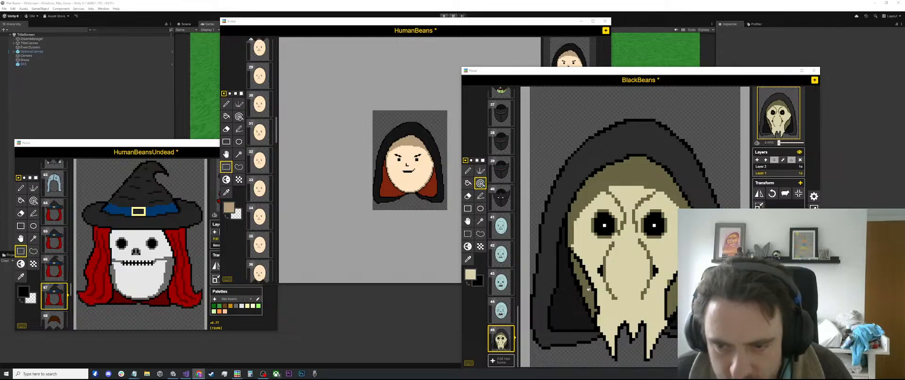
click(589, 290)
key(ctrl+z)
key(o)
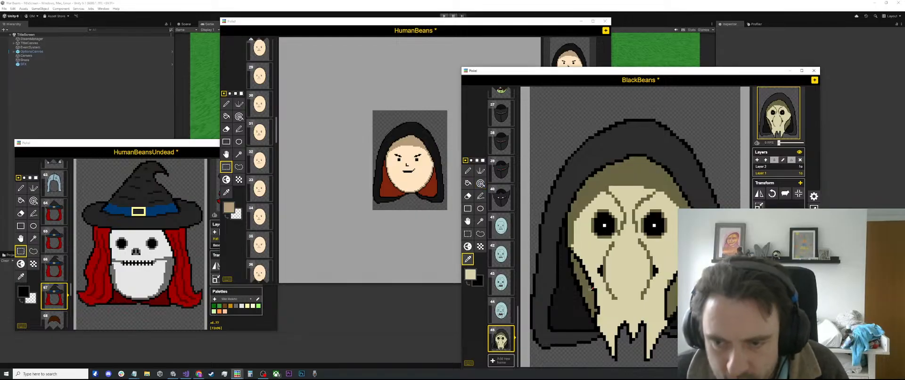
click(589, 290)
key(p)
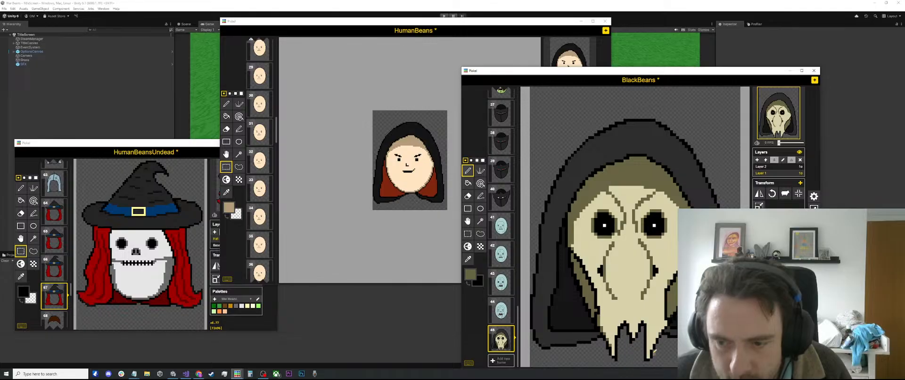
Touch up the tusk tips at the skull mask's lower edge with pixels in the outline's and mask's sampled colours.
key(o)
click(646, 359)
key(p)
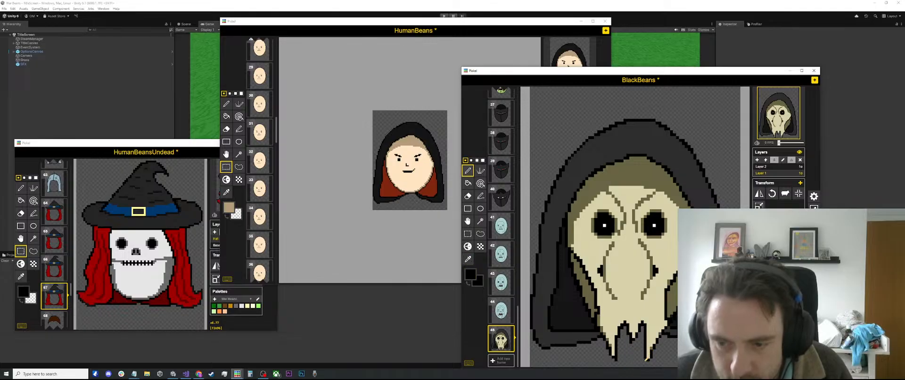
key(o)
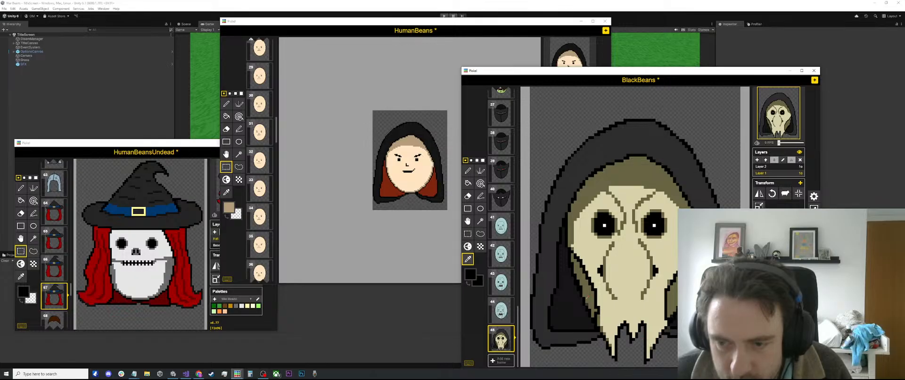
click(653, 345)
key(p)
click(654, 341)
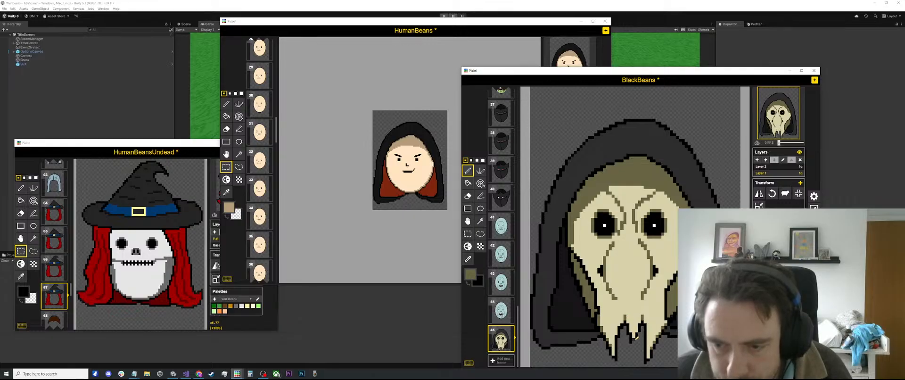
key(e)
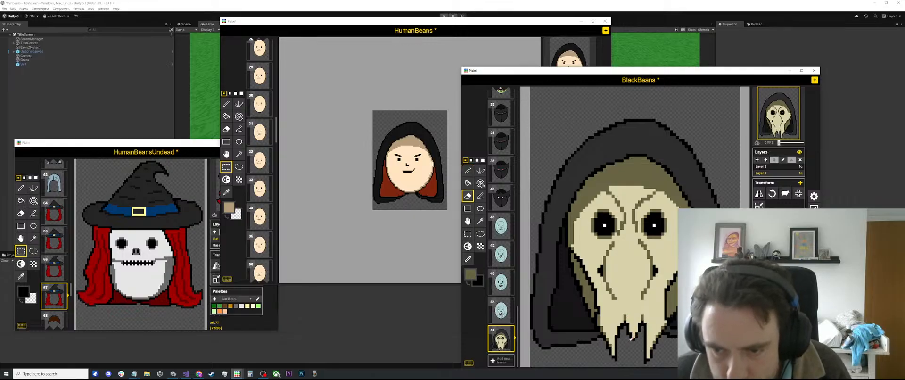
key(o)
scroll(677, 312, down, 3)
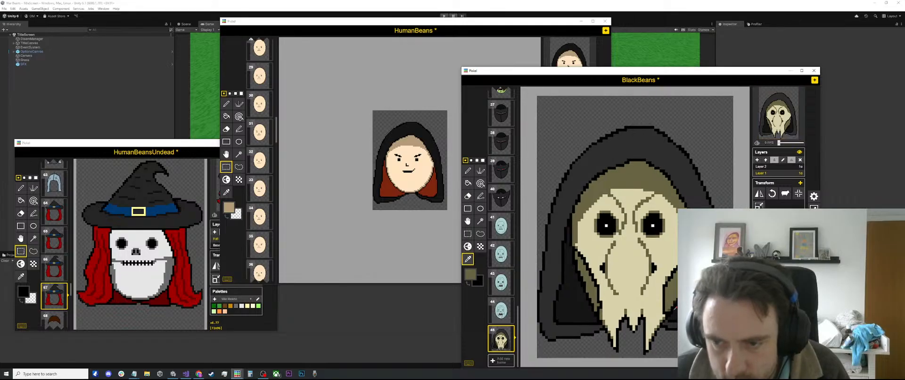
Draw an olive ring inside the mask's right eye socket and fill the black outside it, leaving a black-rimmed white pupil.
scroll(648, 230, up, 4)
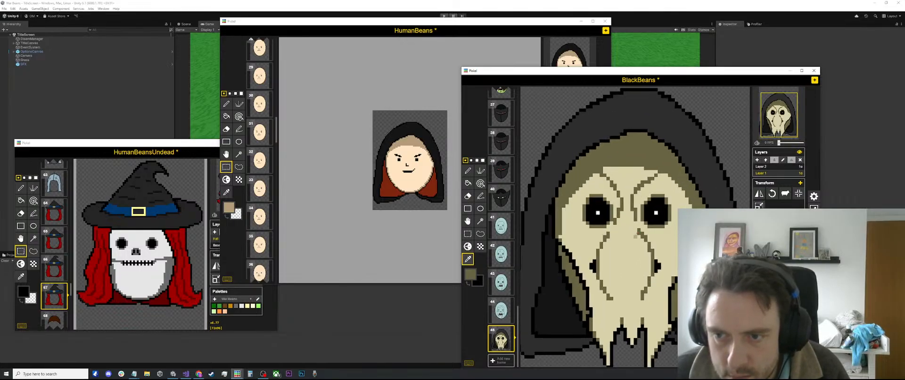
scroll(648, 230, down, 2)
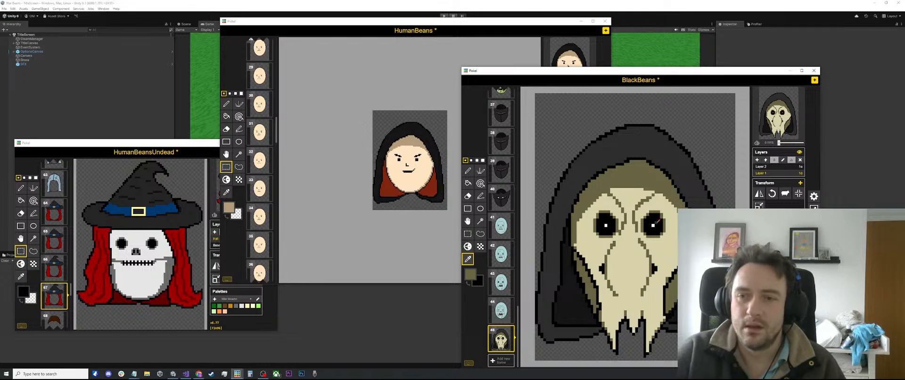
scroll(633, 249, up, 3)
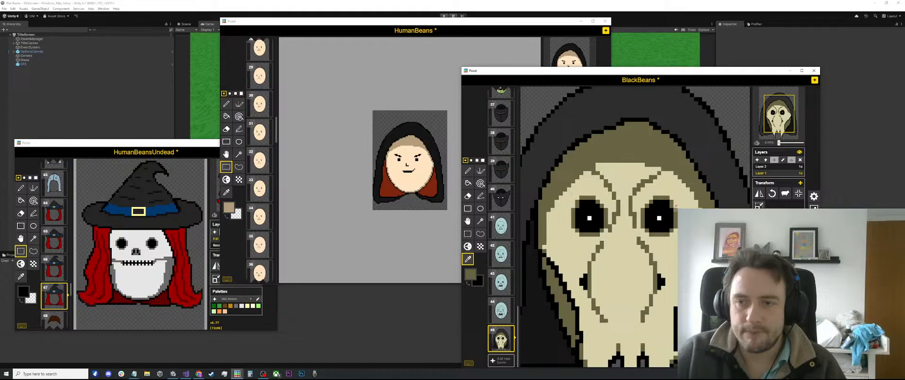
key(p)
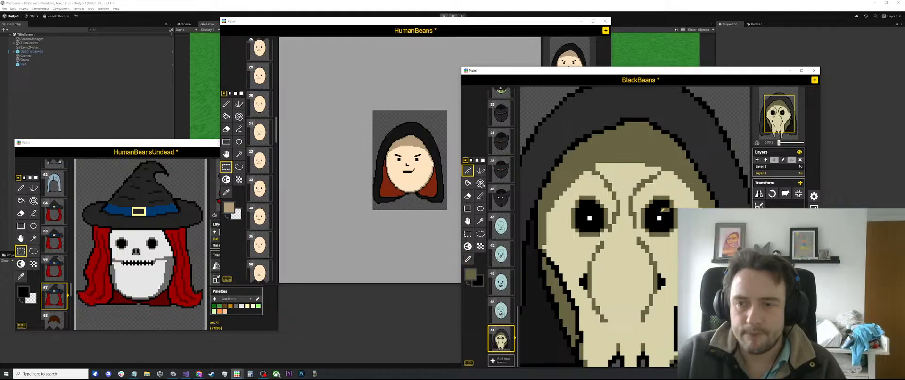
mouse_move(651, 208)
mouse_down()
mouse_move(647, 228)
mouse_move(652, 213)
mouse_move(655, 227)
mouse_move(666, 225)
mouse_move(650, 212)
mouse_move(656, 227)
mouse_move(672, 212)
mouse_move(671, 223)
mouse_up()
key(ctrl+z)
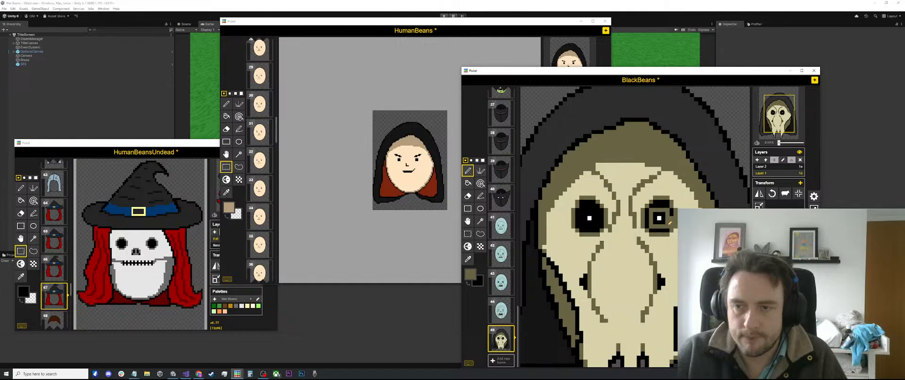
key(v)
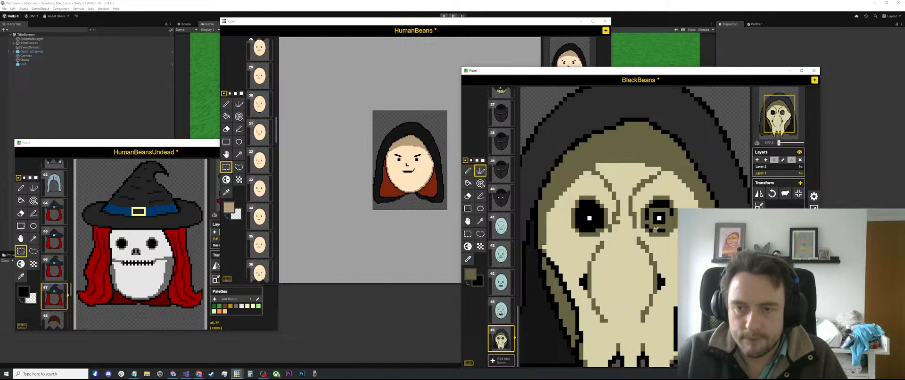
key(b)
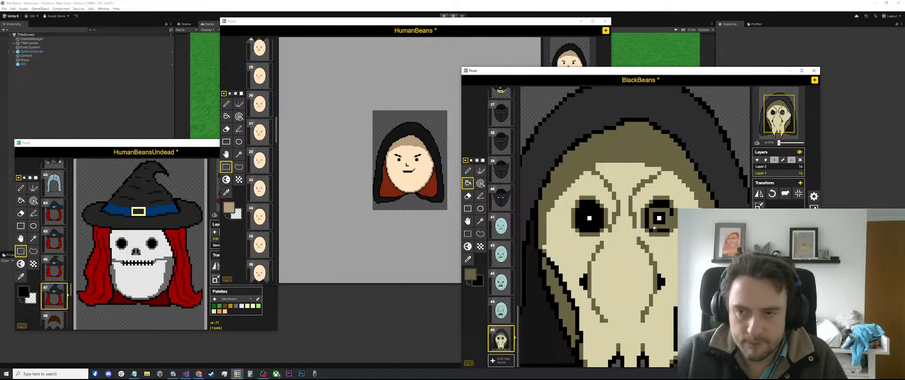
click(652, 225)
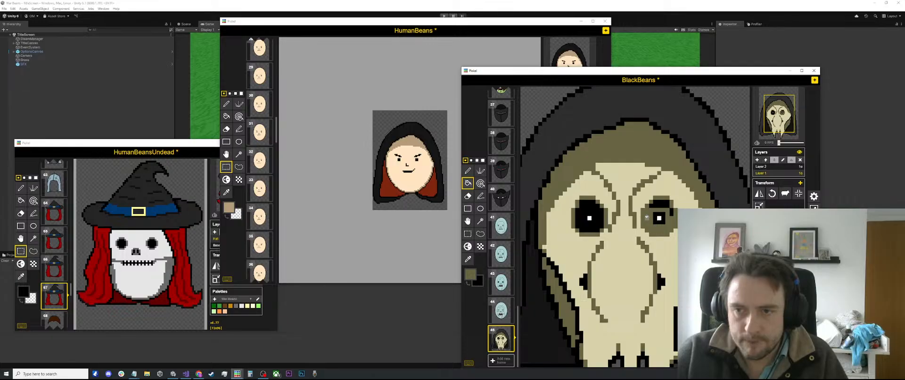
click(658, 204)
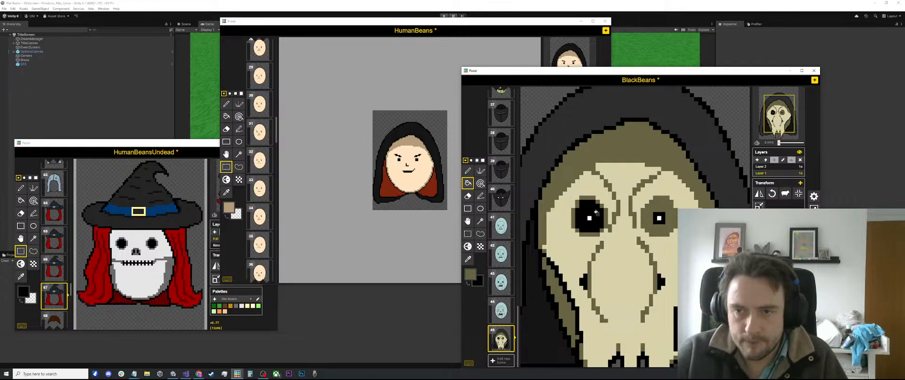
Fill the mask's left eye socket with olive and draw a black rim around its white pupil.
click(596, 212)
key(o)
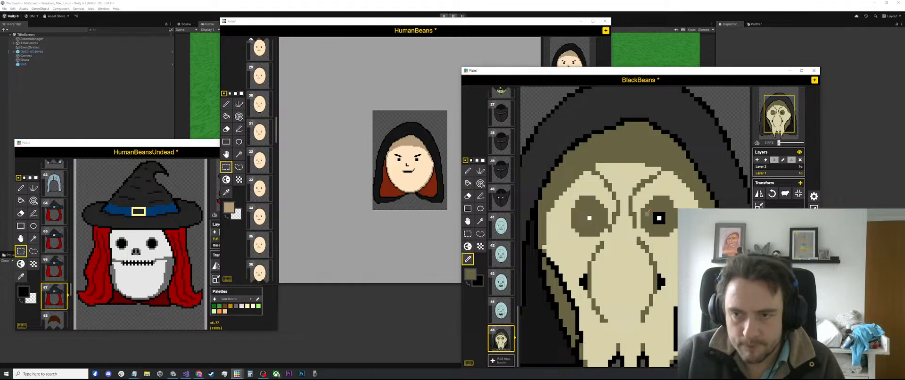
click(662, 214)
key(p)
mouse_move(585, 213)
mouse_down()
mouse_move(595, 215)
mouse_move(587, 217)
mouse_up()
scroll(639, 239, down, 3)
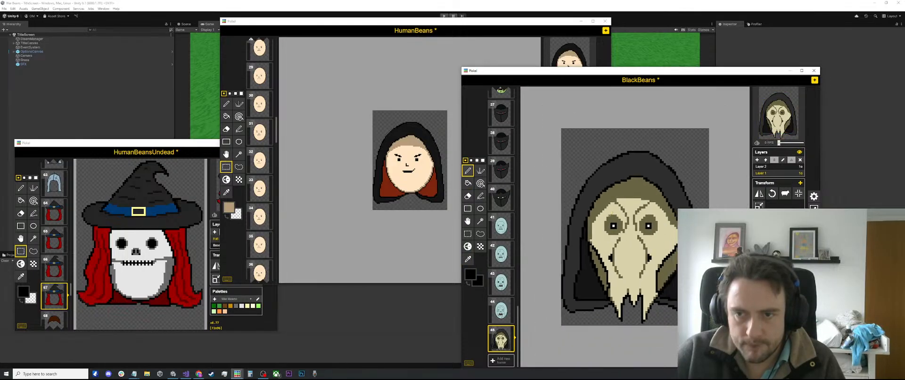
Shrink the mask's right eye socket with sampled bone-coloured pixels, then sample the olive to square off its rim.
key(o)
scroll(656, 232, up, 2)
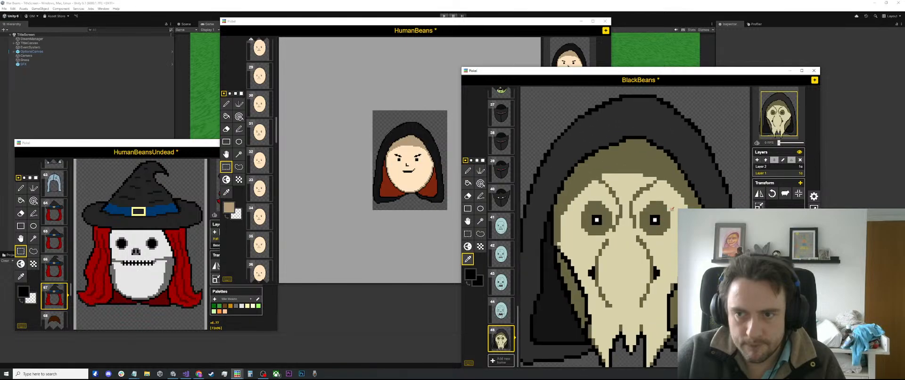
click(672, 208)
key(p)
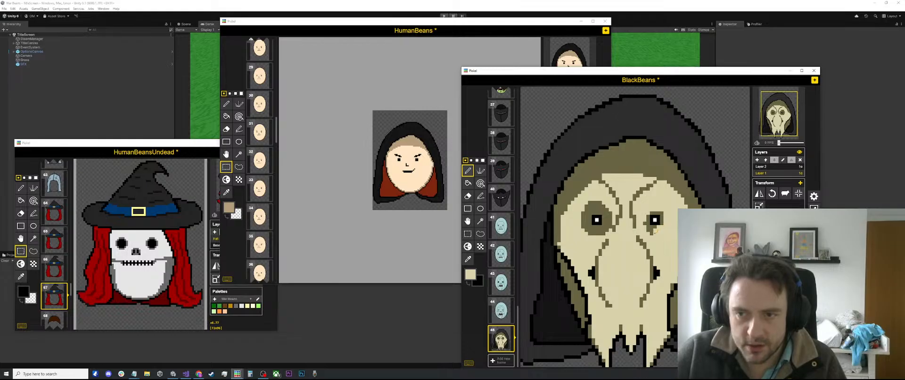
scroll(650, 225, up, 1)
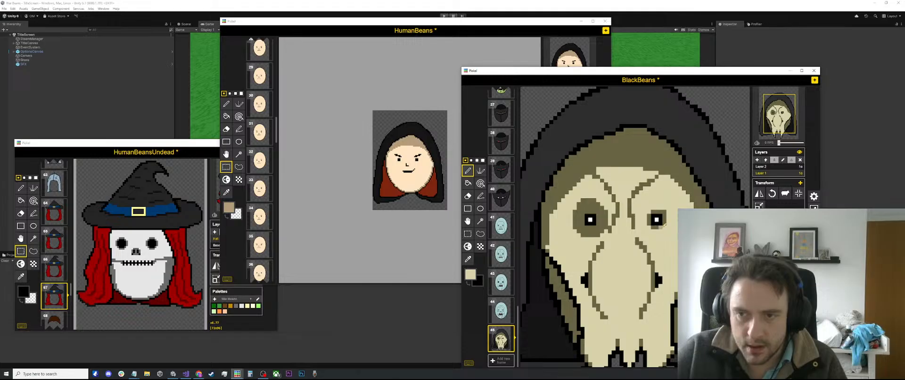
alt+click(664, 226)
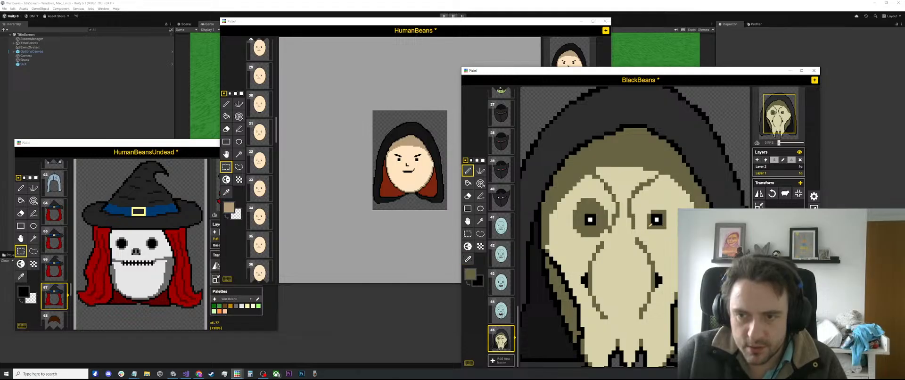
Shrink the mask's left eye socket with the sampled bone colour, leaving a square olive rim around the black-rimmed pupil.
key(alt)
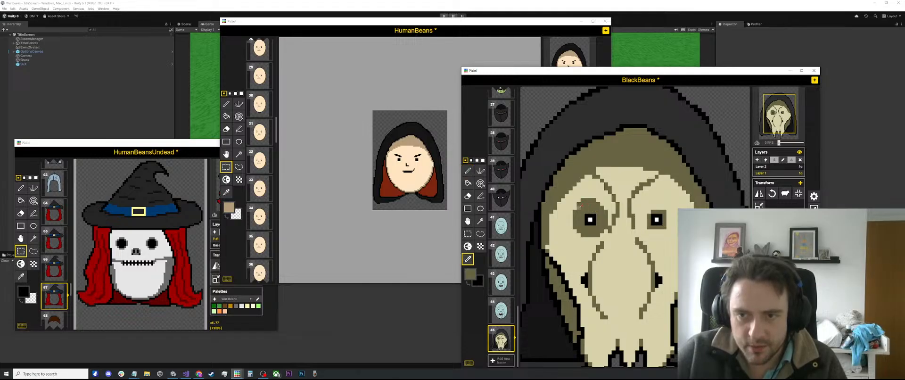
alt+click(587, 195)
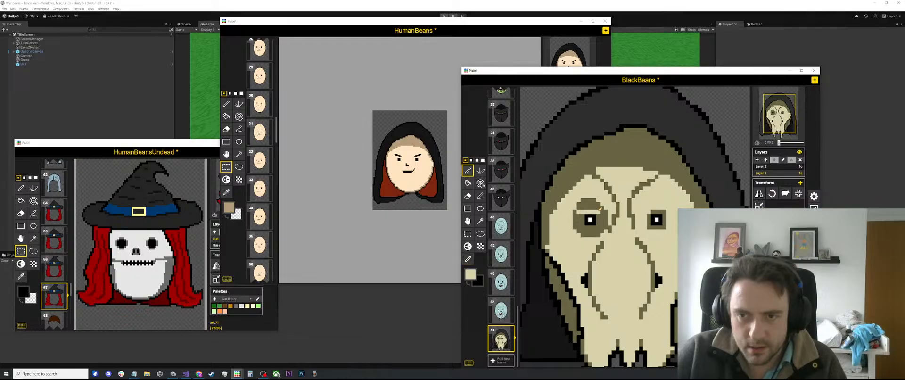
mouse_move(600, 207)
mouse_down()
mouse_move(579, 204)
mouse_move(605, 207)
mouse_move(598, 235)
mouse_move(583, 231)
mouse_move(576, 213)
mouse_up()
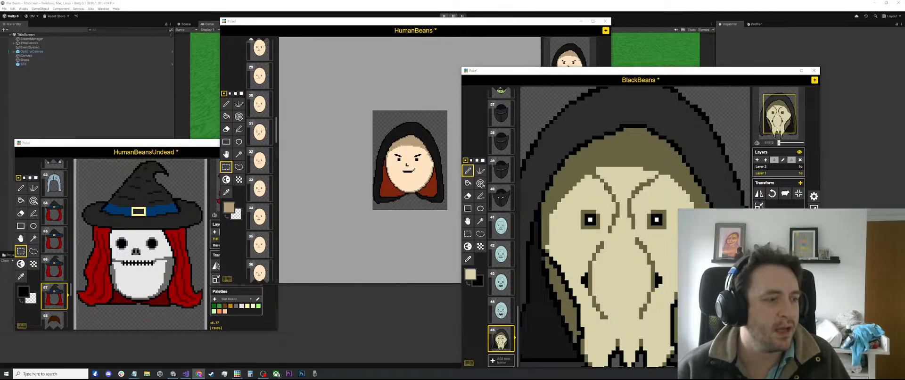
Return to the BlackBeans sprite and sample the mask's olive shade for the pen.
click(580, 43)
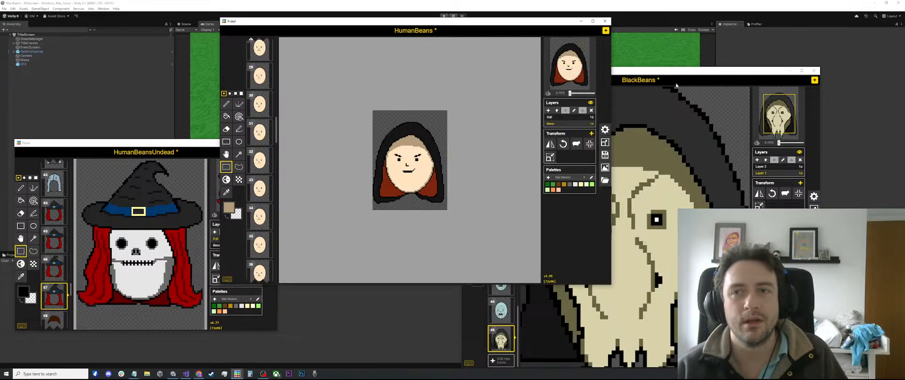
click(667, 72)
scroll(594, 161, down, 5)
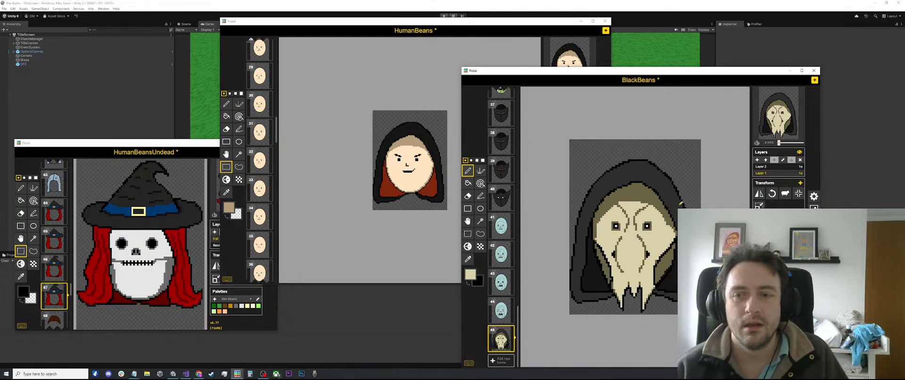
scroll(636, 227, up, 1)
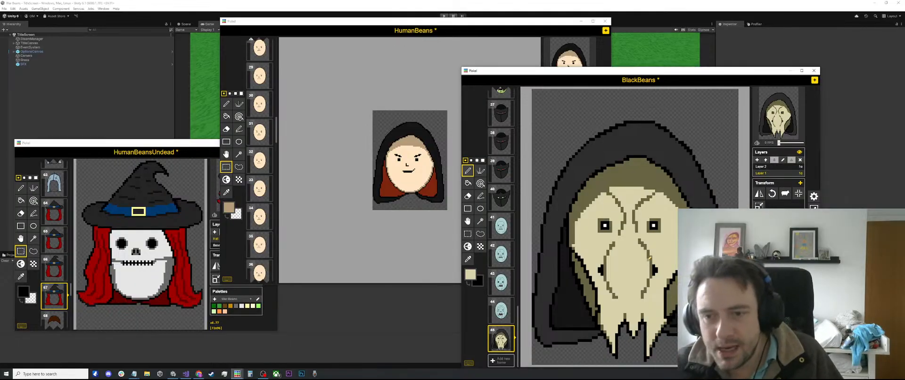
scroll(674, 290, up, 2)
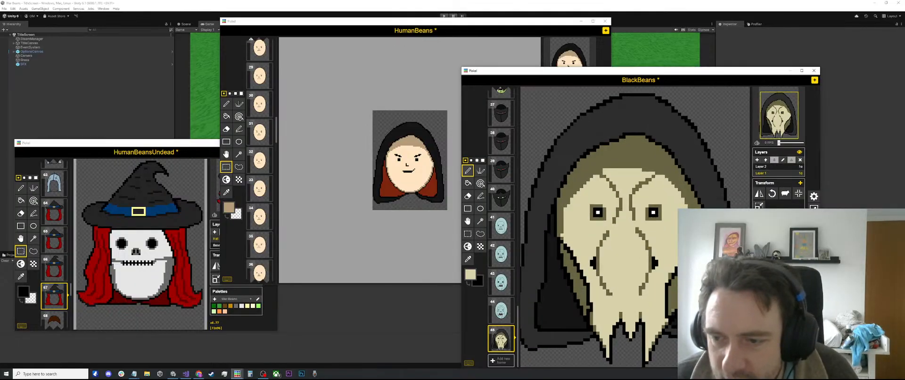
scroll(674, 292, up, 1)
key(o)
click(674, 291)
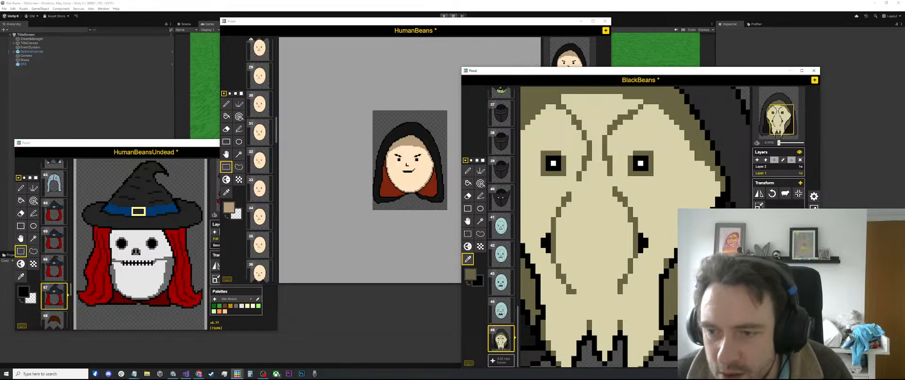
key(p)
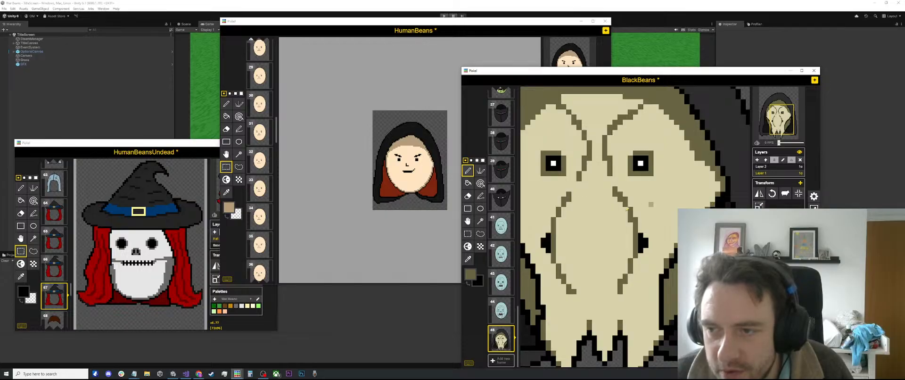
Examine the hooded skull mask up close and as a whole to judge its eyes, cheek lines and tusks.
scroll(650, 204, down, 1)
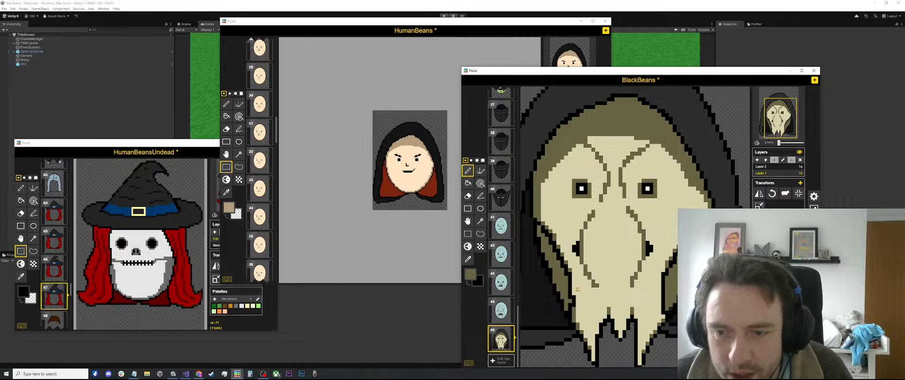
scroll(576, 285, up, 2)
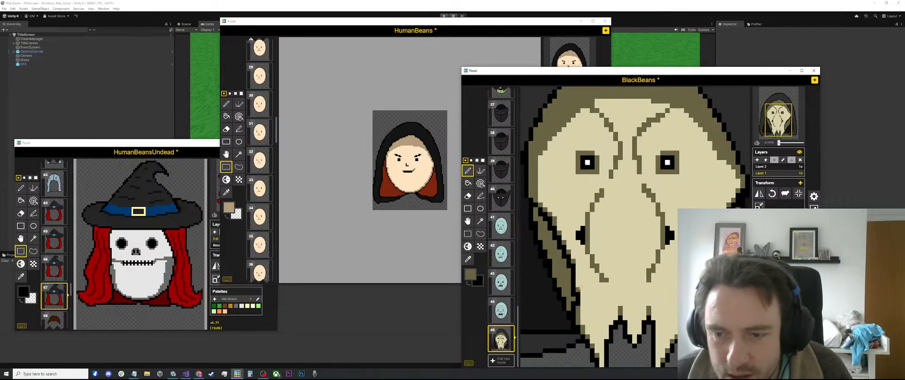
scroll(582, 307, down, 2)
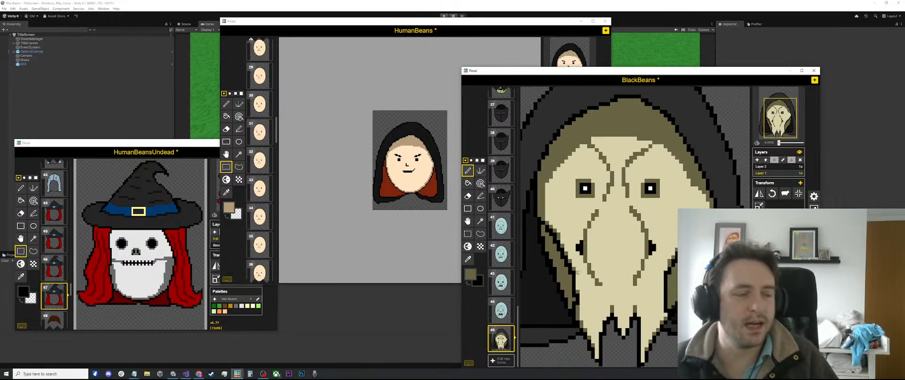
scroll(583, 300, down, 2)
scroll(656, 270, up, 1)
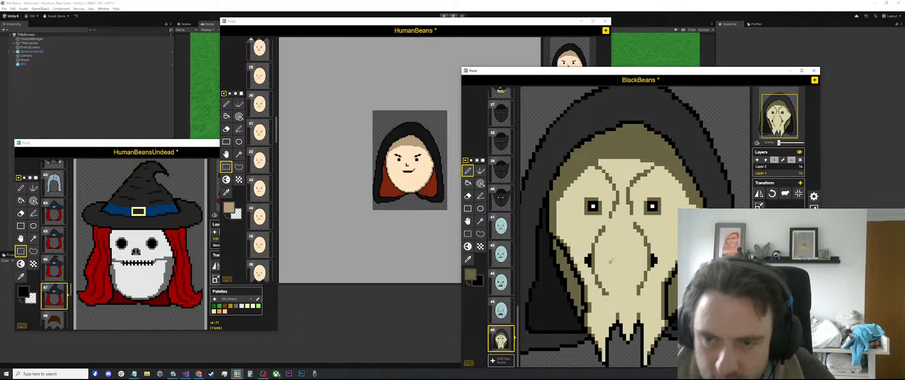
scroll(627, 182, down, 1)
scroll(626, 182, down, 7)
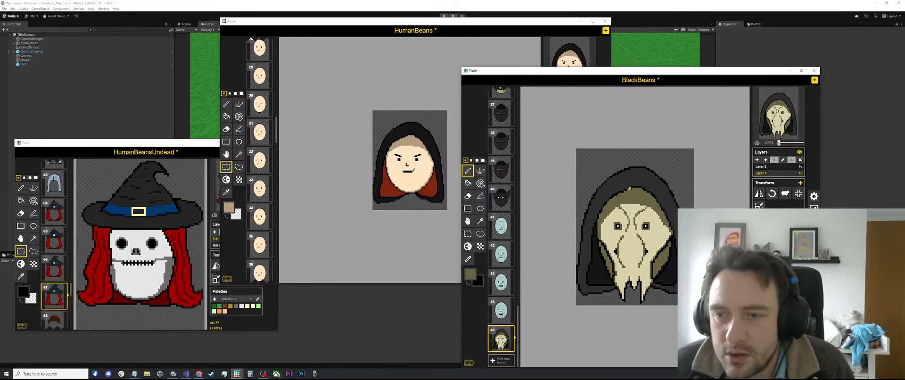
scroll(623, 245, up, 6)
scroll(623, 244, down, 3)
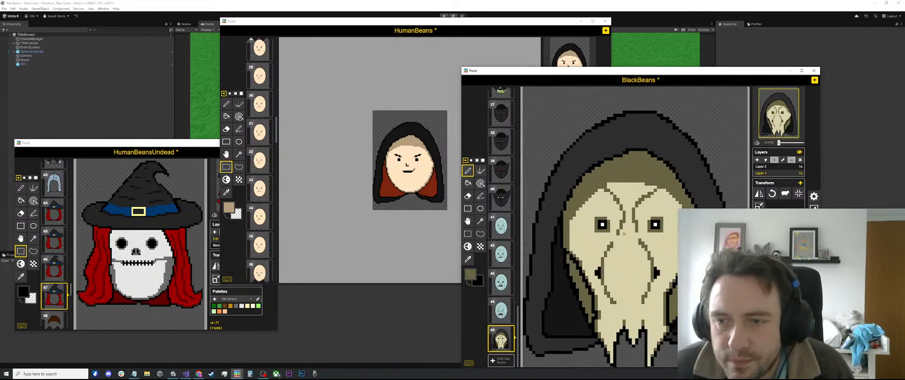
scroll(628, 227, down, 1)
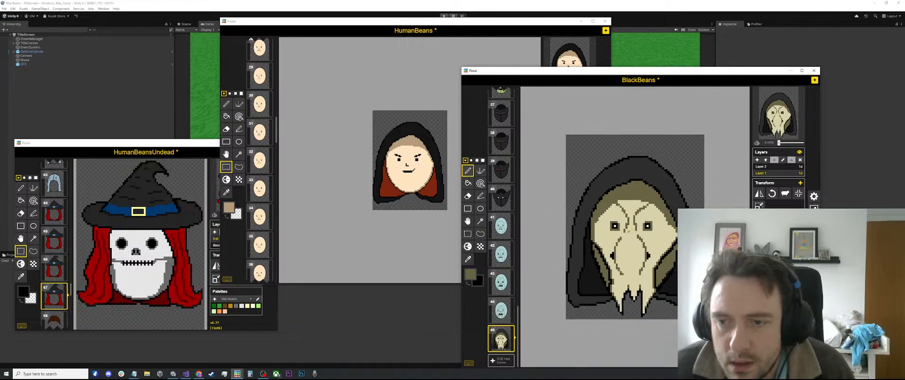
scroll(630, 258, down, 1)
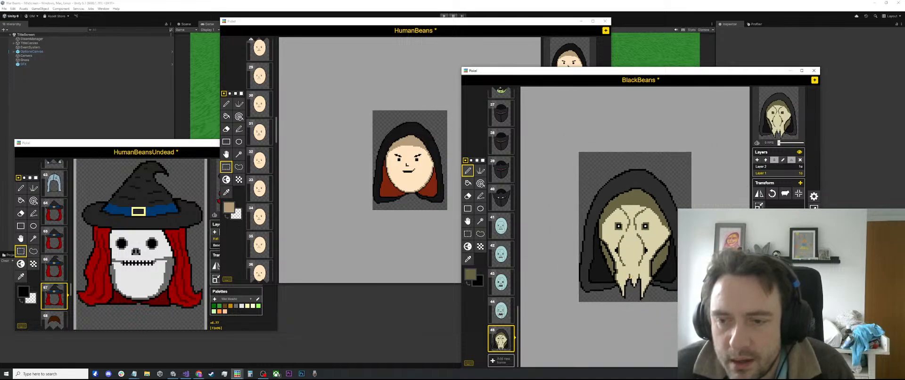
scroll(635, 227, up, 2)
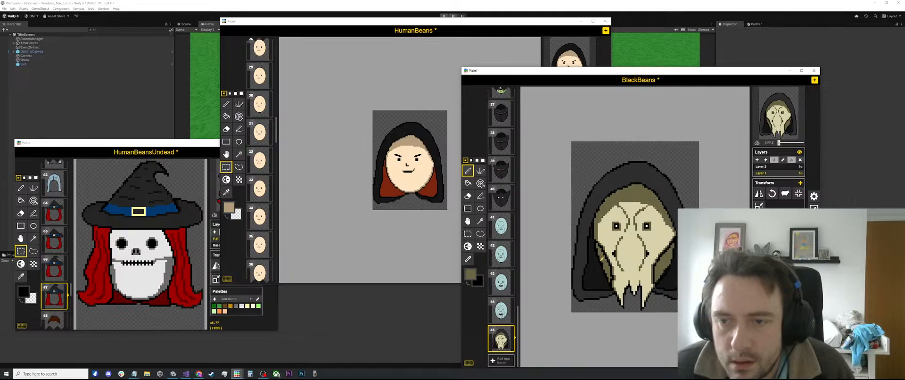
scroll(598, 269, down, 2)
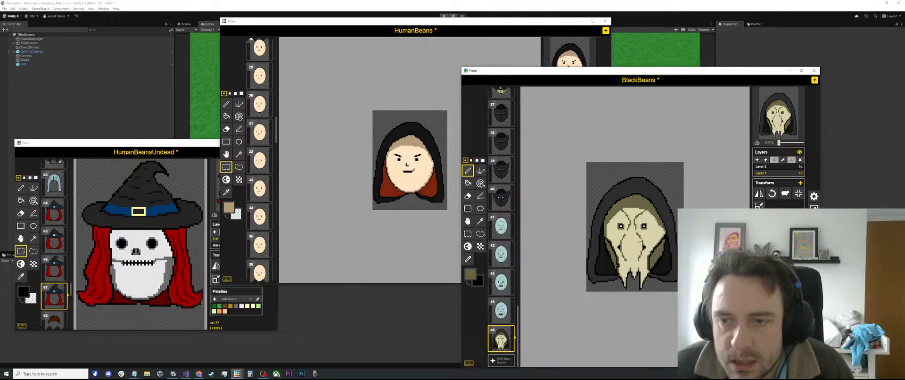
scroll(636, 227, up, 3)
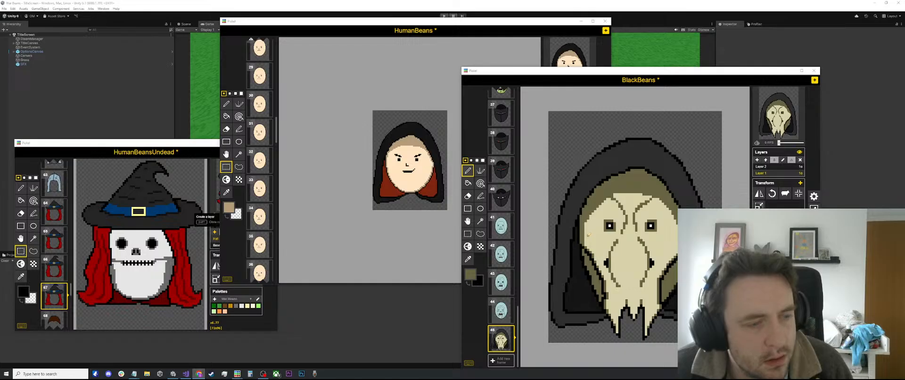
scroll(635, 227, down, 2)
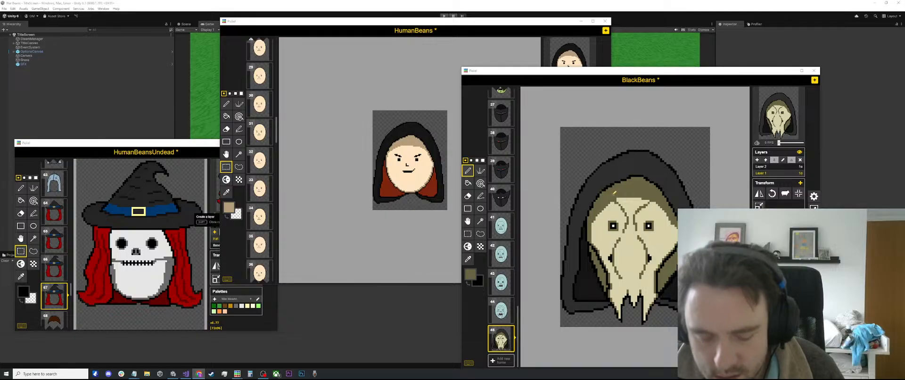
click(624, 193)
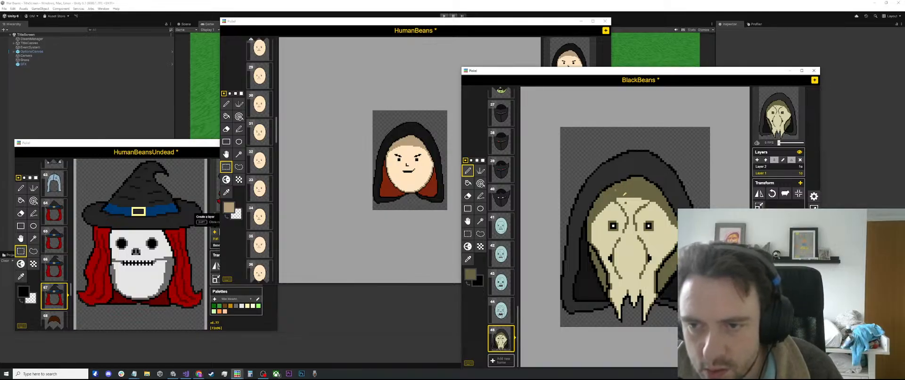
Sample the black outline colour and draw a short slanted horn-base line on each upper side of the hood.
scroll(625, 195, up, 1)
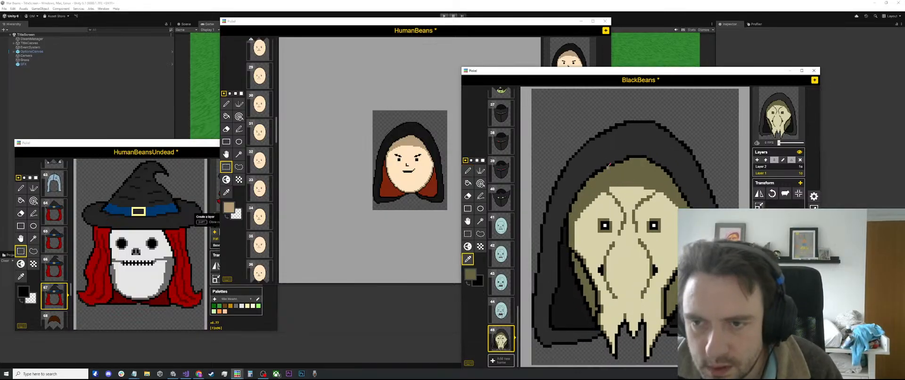
alt+click(601, 163)
scroll(599, 162, up, 1)
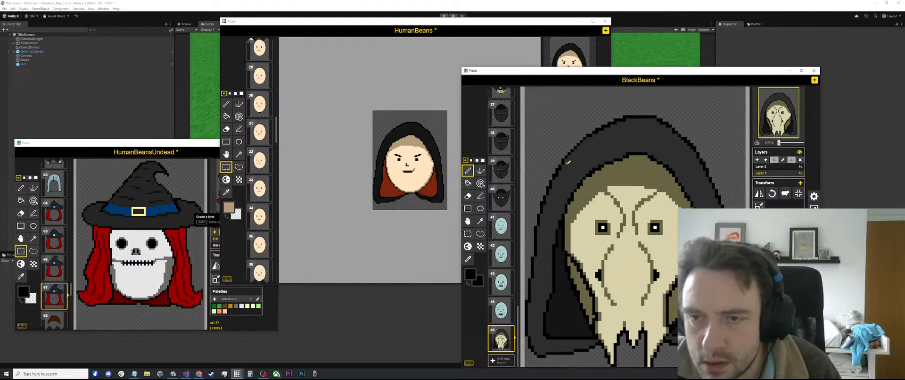
drag(570, 166, 594, 150)
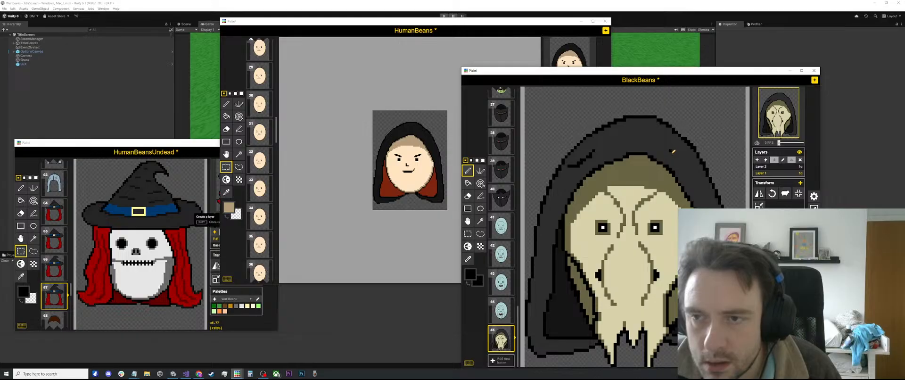
drag(671, 152, 697, 169)
Draw black outlines of two pointed horns rising from the base lines on both sides of the hood.
scroll(697, 168, down, 2)
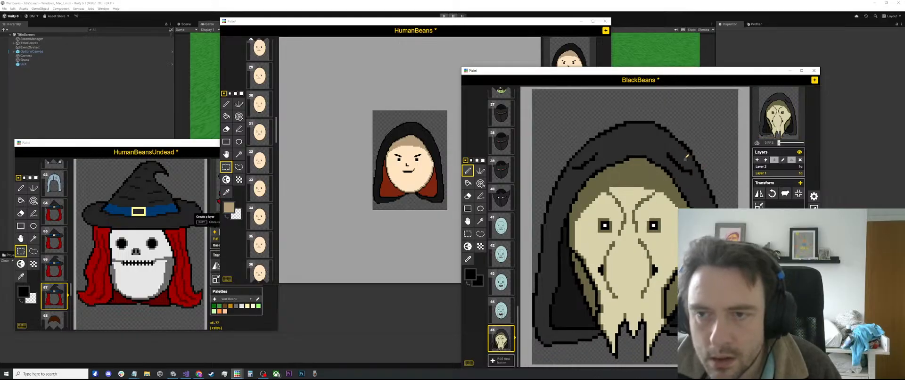
alt+click(611, 196)
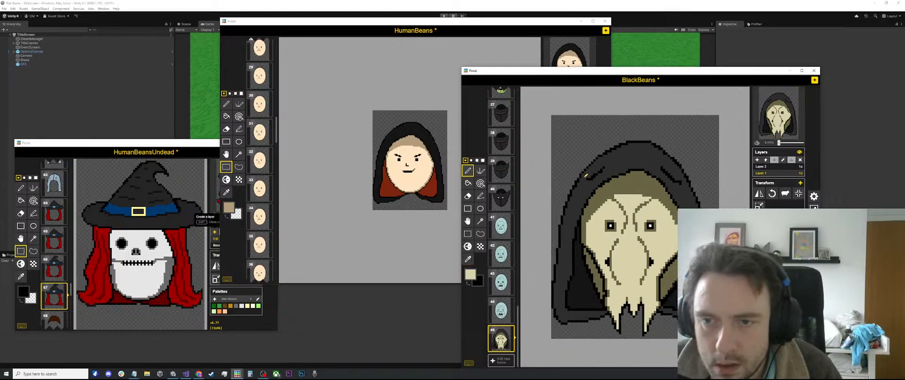
alt+click(587, 177)
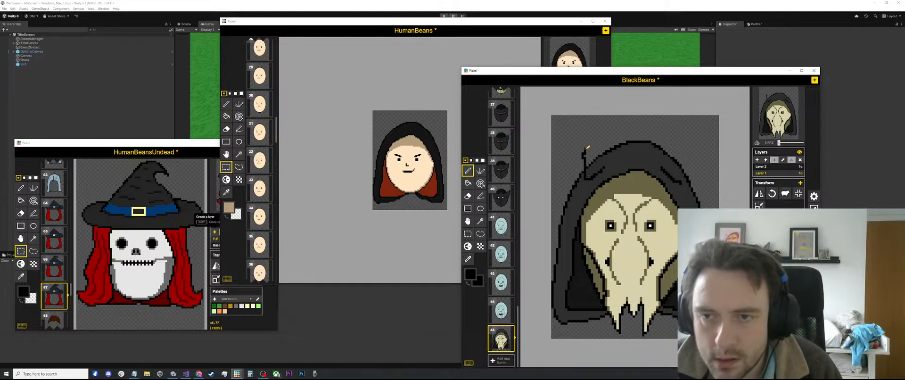
mouse_move(587, 175)
mouse_down()
mouse_move(588, 146)
mouse_move(603, 163)
mouse_up()
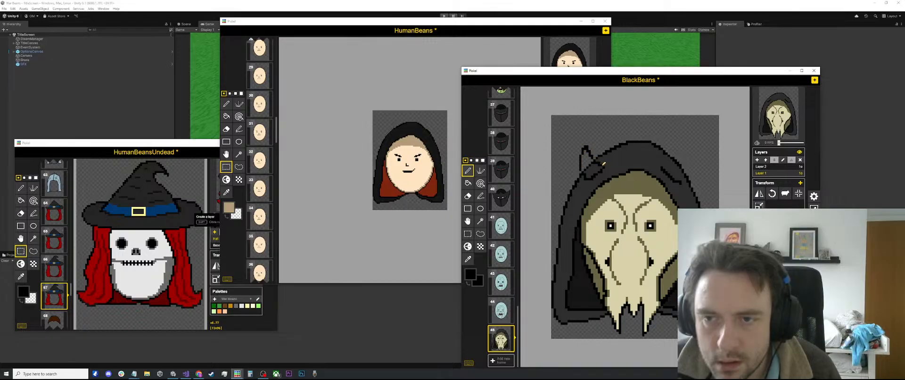
drag(663, 166, 686, 150)
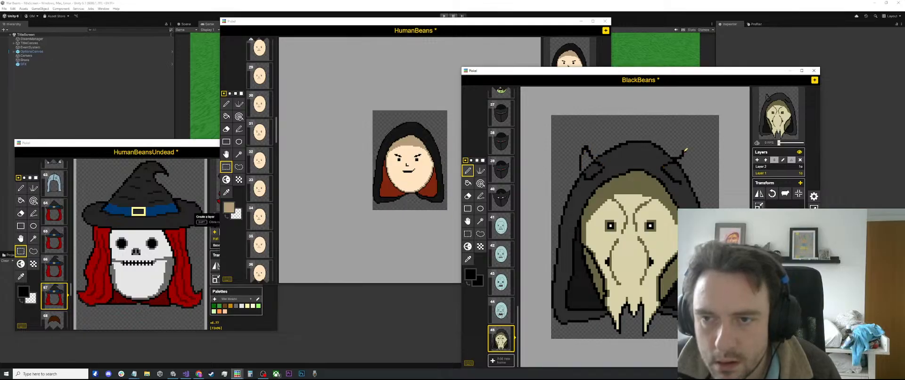
scroll(681, 182, up, 1)
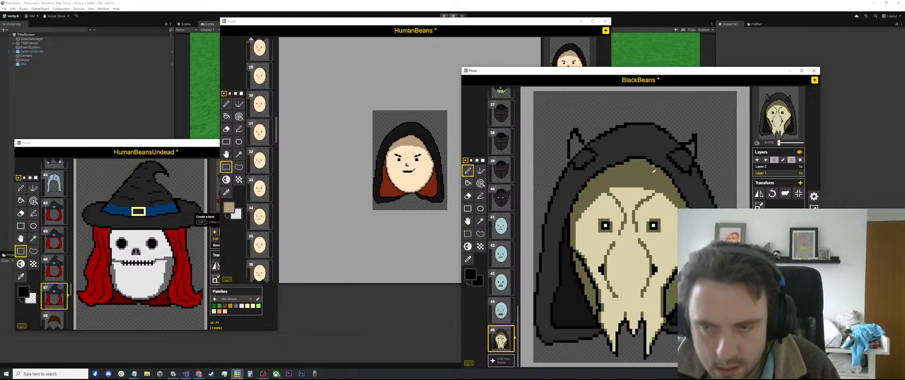
Fill both horns with the bone colour sampled from the mask, covering the hood outline that crosses them.
key(o)
click(625, 194)
key(b)
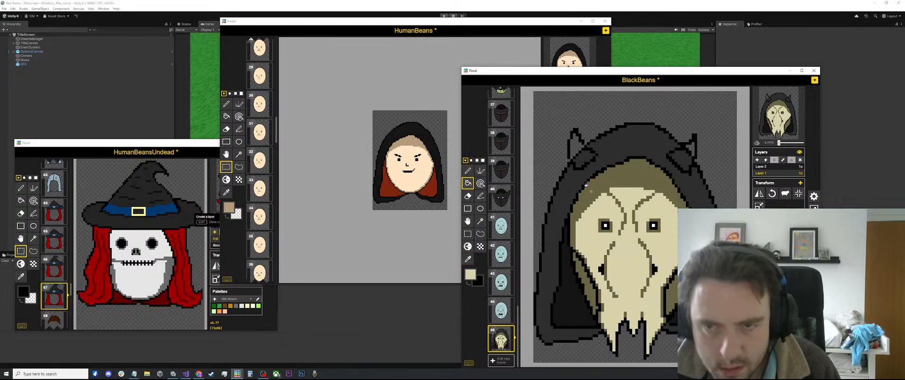
click(587, 154)
click(578, 141)
click(687, 149)
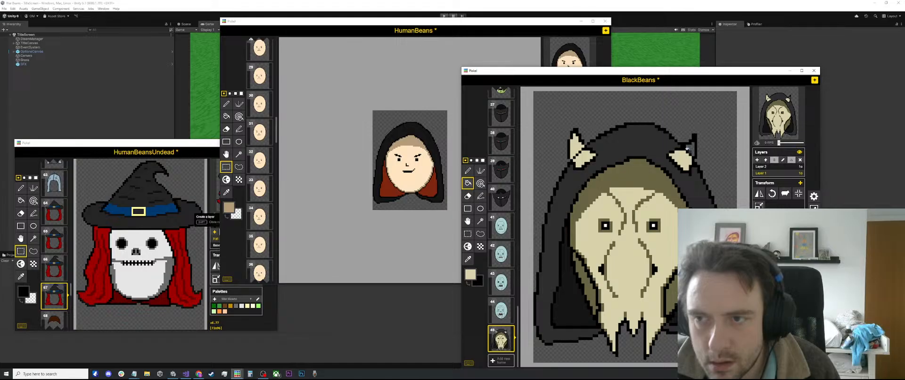
key(p)
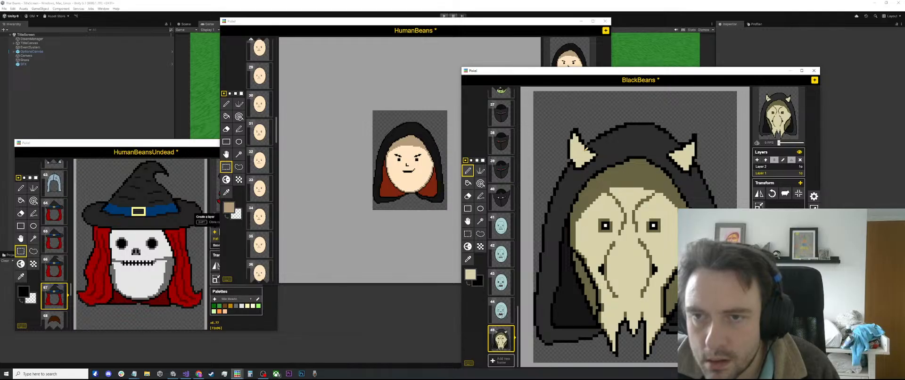
Shade both horns with the dark bone tone sampled from the mask's shadowed forehead, and resample the light bone colour from a horn.
key(o)
click(641, 176)
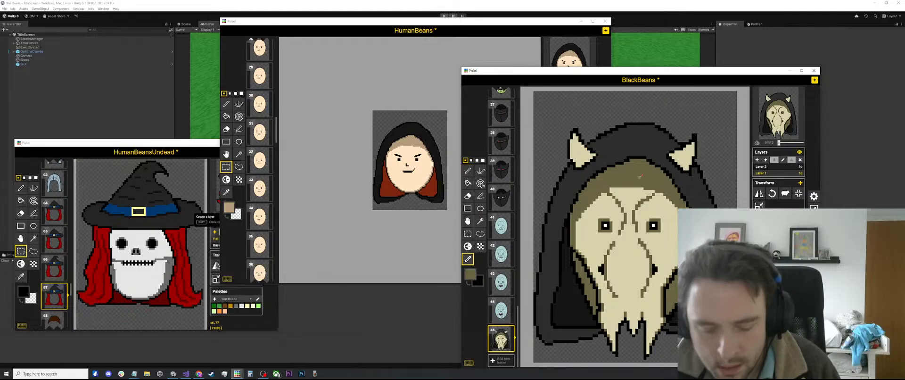
key(p)
scroll(641, 177, up, 1)
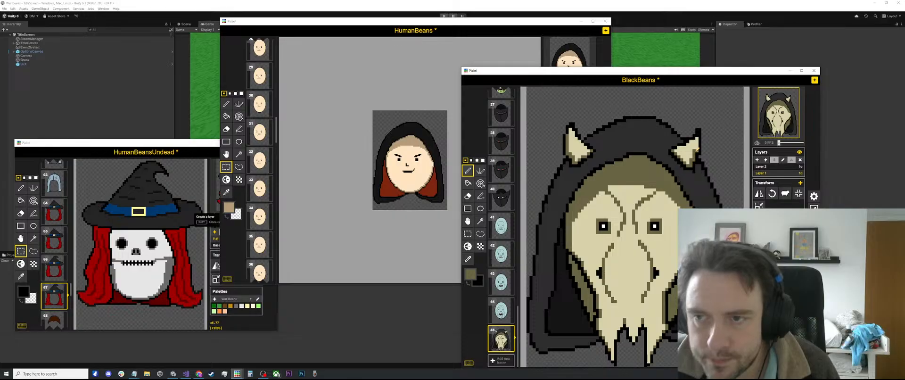
scroll(699, 141, down, 2)
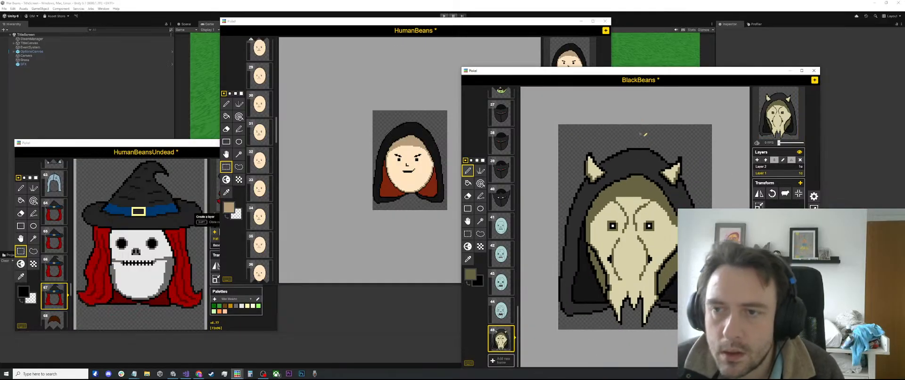
scroll(700, 138, up, 3)
key(e)
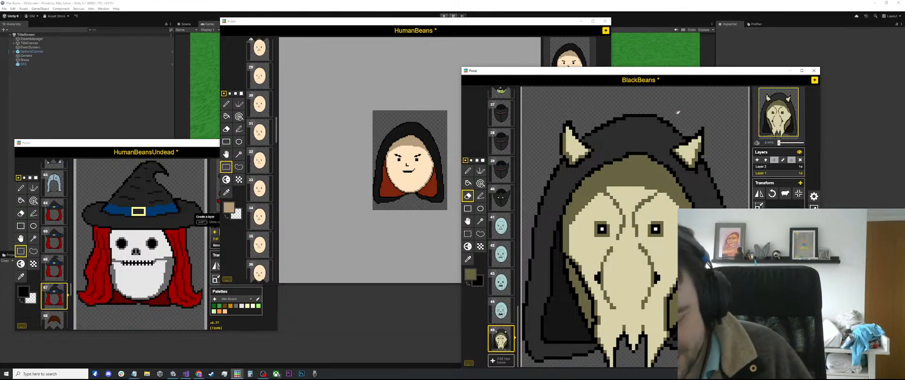
key(o)
click(700, 145)
key(p)
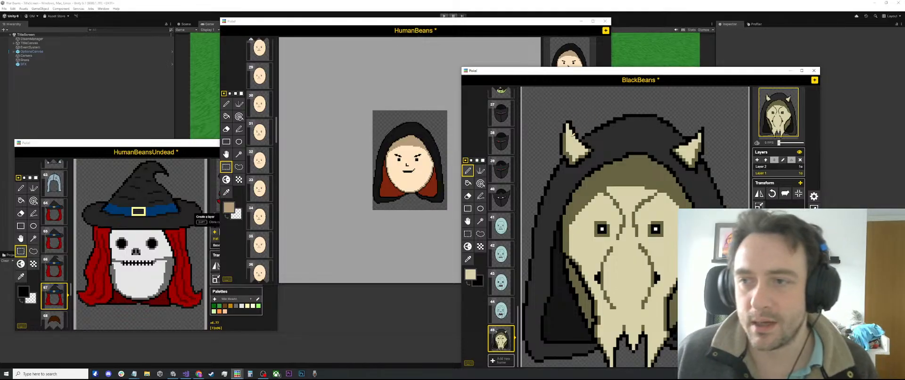
key(e)
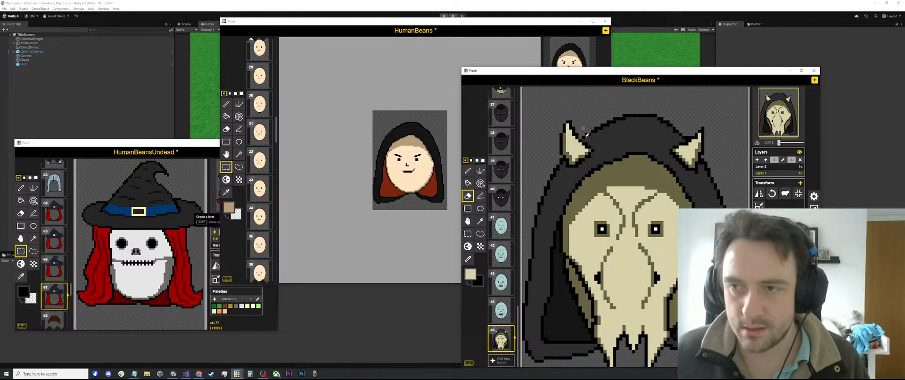
Examine the horned skull mask up close and as a whole, and look through the earlier face frames of BlackBeans.
scroll(587, 134, down, 5)
scroll(587, 135, up, 1)
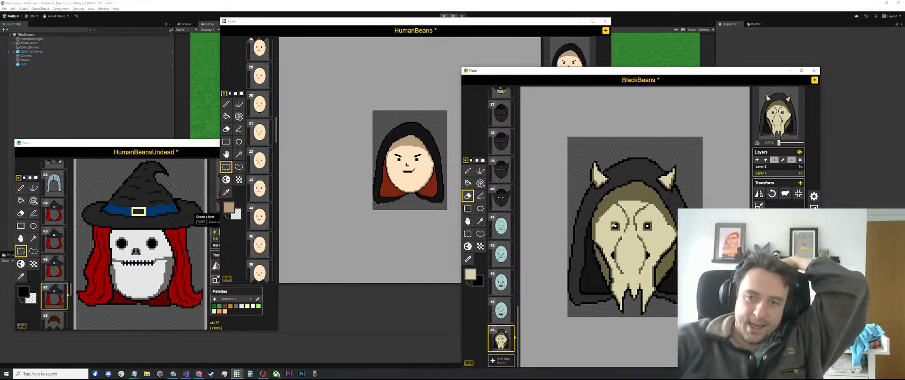
scroll(613, 222, up, 2)
scroll(607, 214, down, 1)
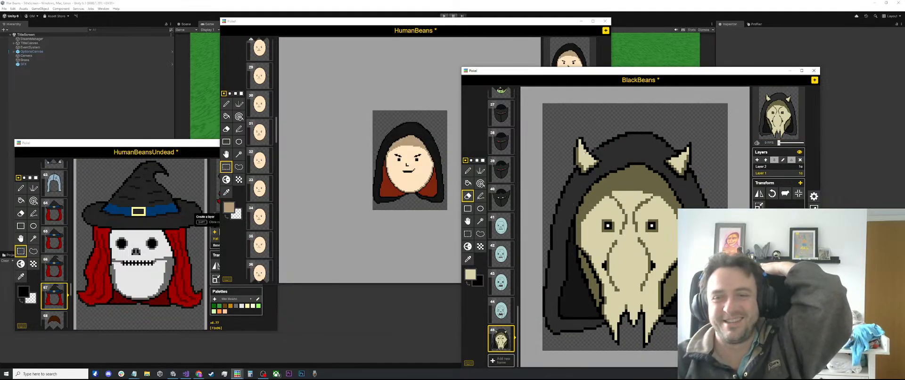
scroll(653, 178, down, 3)
scroll(653, 178, up, 2)
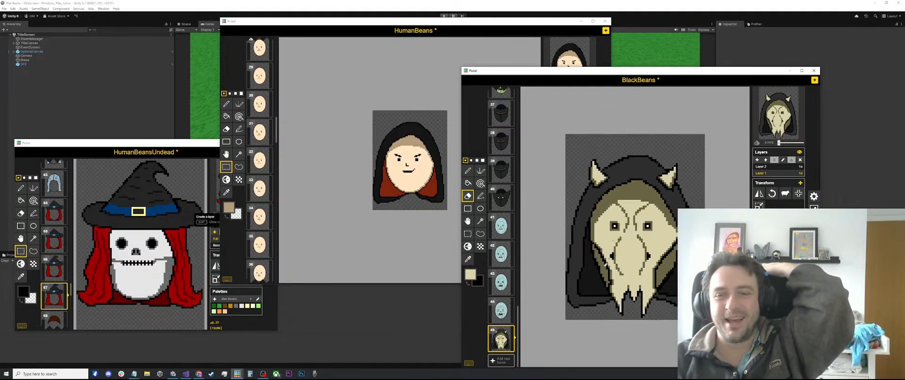
scroll(622, 296, up, 2)
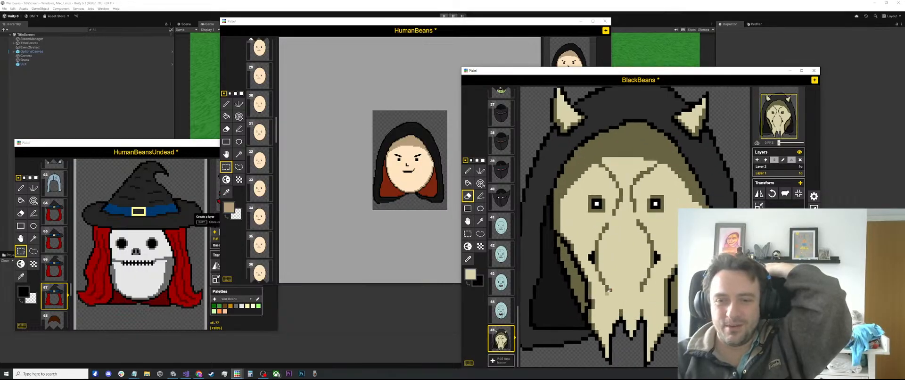
scroll(607, 292, down, 1)
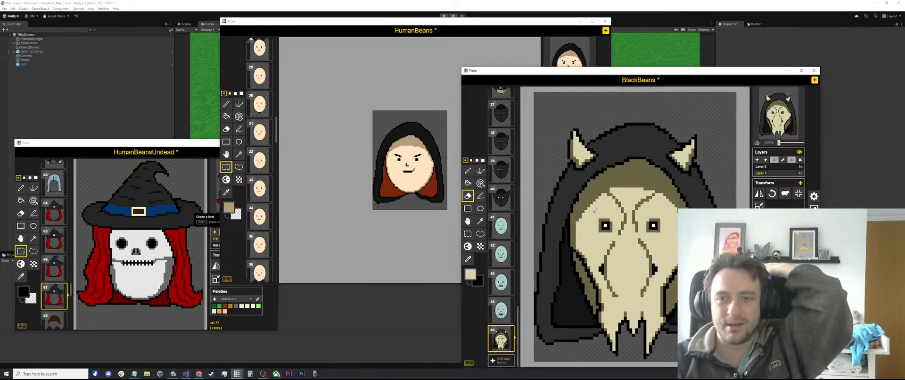
scroll(541, 164, down, 1)
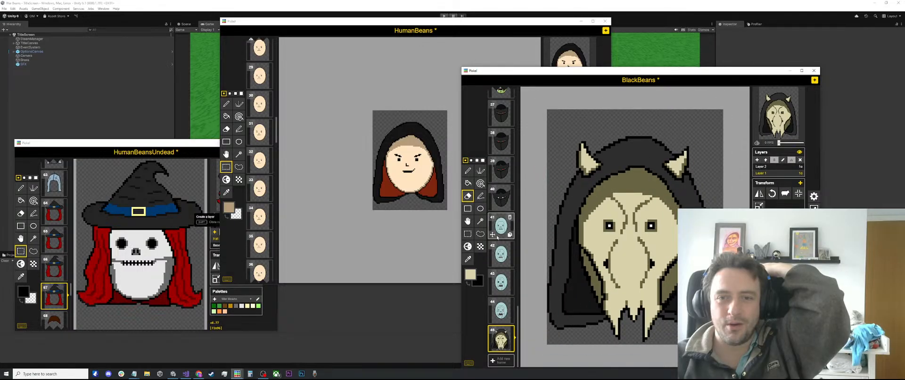
scroll(507, 279, up, 8)
scroll(507, 280, up, 5)
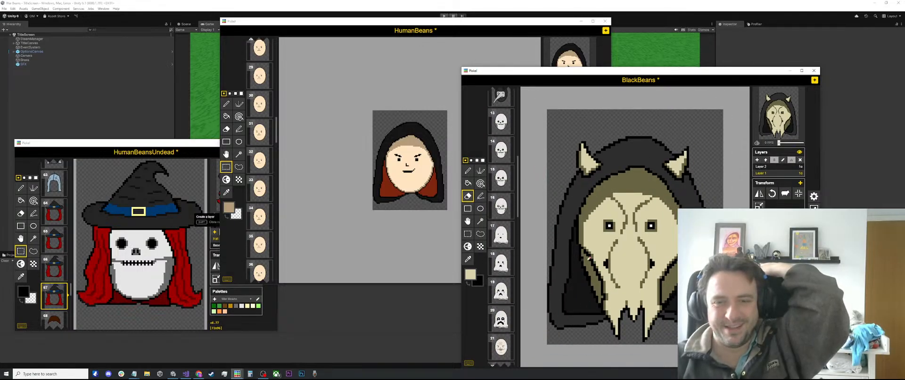
scroll(603, 255, down, 1)
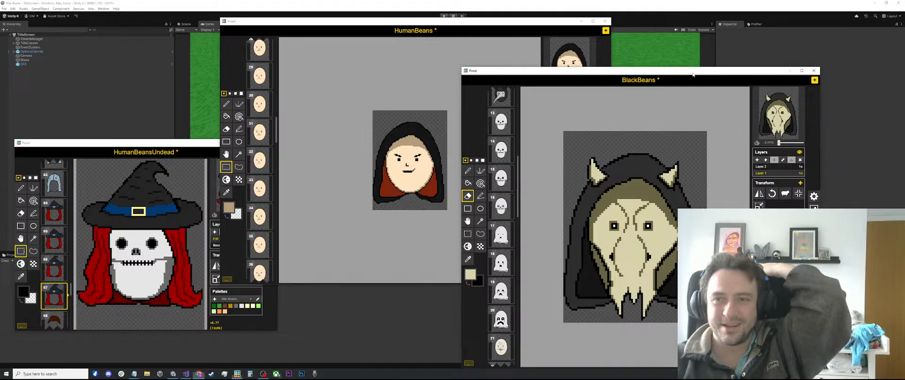
scroll(652, 278, up, 2)
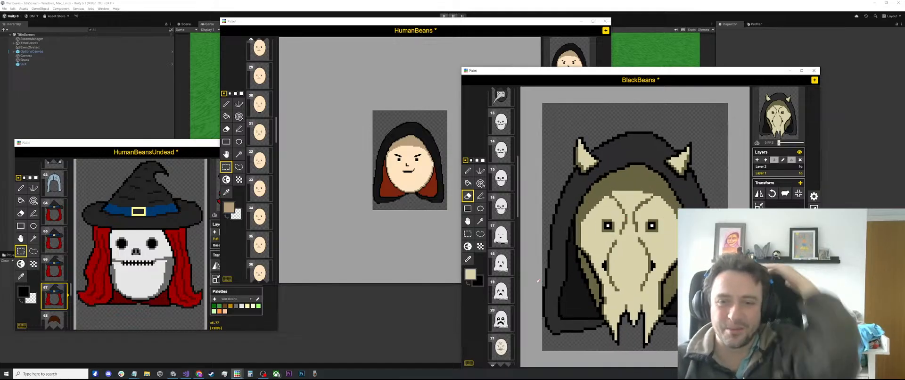
Switch to Visual Studio, open the War Beans TODO note in Notepad and move it away from the code.
click(186, 373)
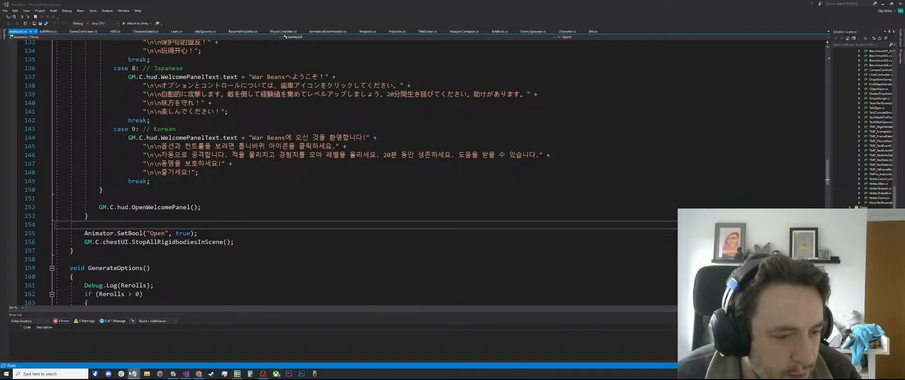
mouse_move(122, 375)
click(153, 352)
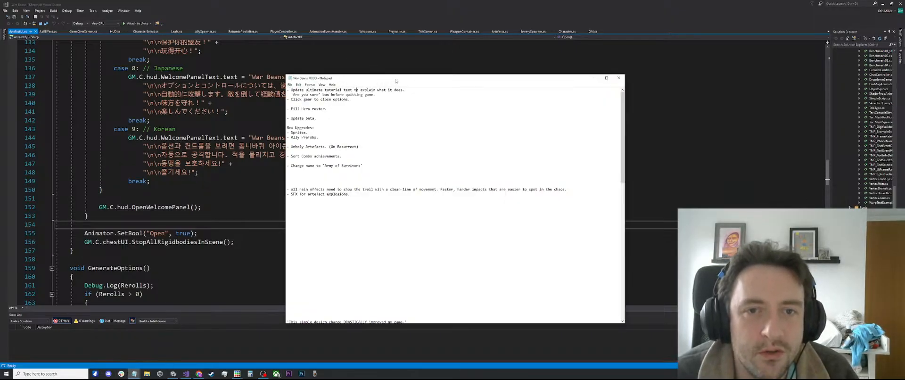
drag(396, 81, 2, 169)
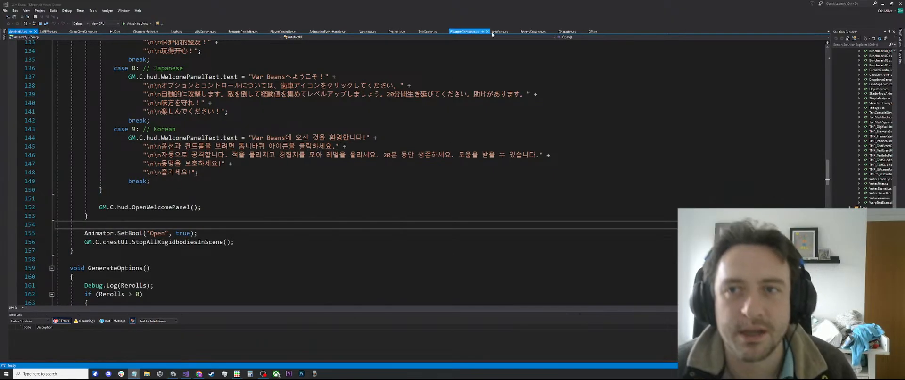
Open the AllySpawner script and search the entire solution for "ultimatetutorial".
click(93, 34)
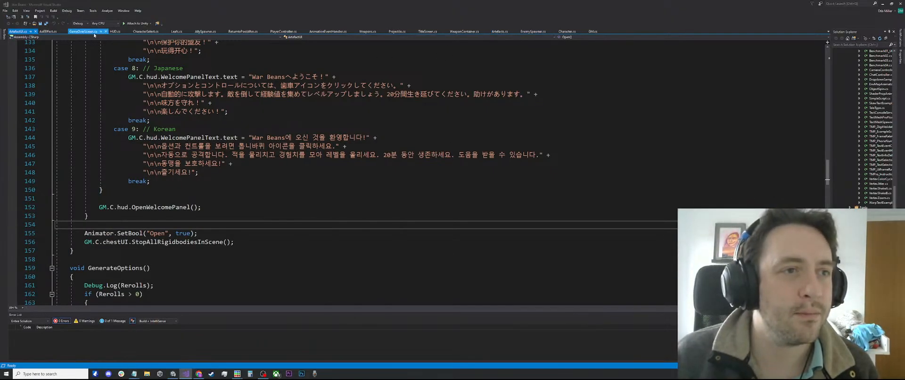
click(211, 32)
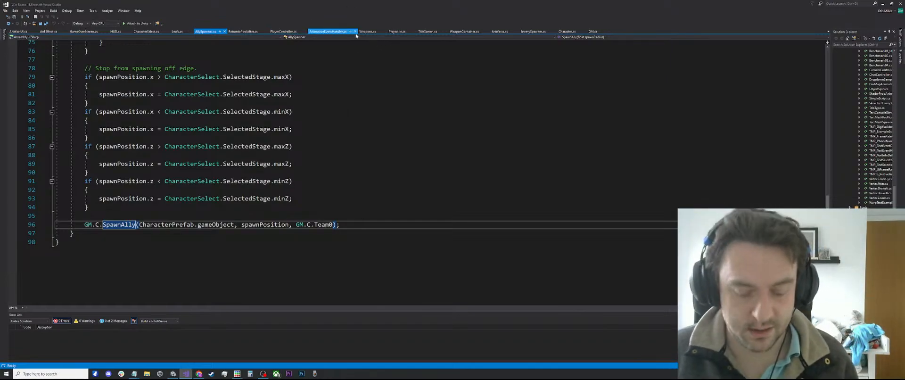
key(ctrl+shift+f)
text(ally)
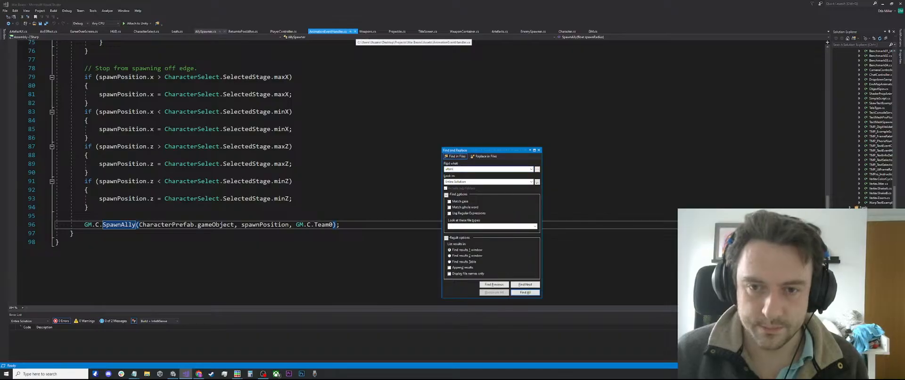
text(al)
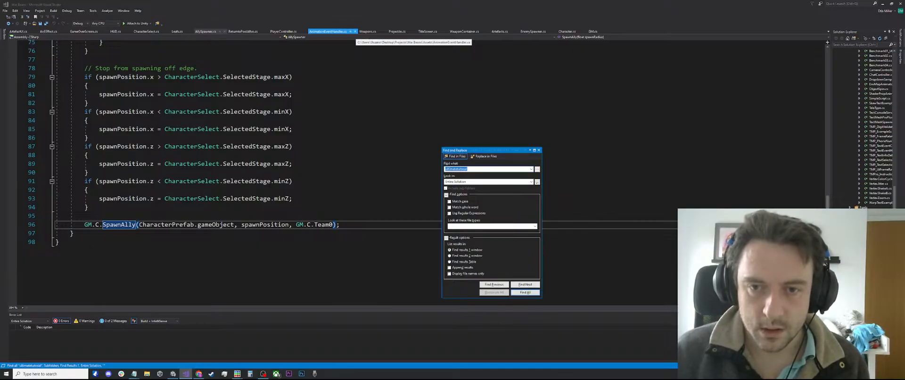
key(Return)
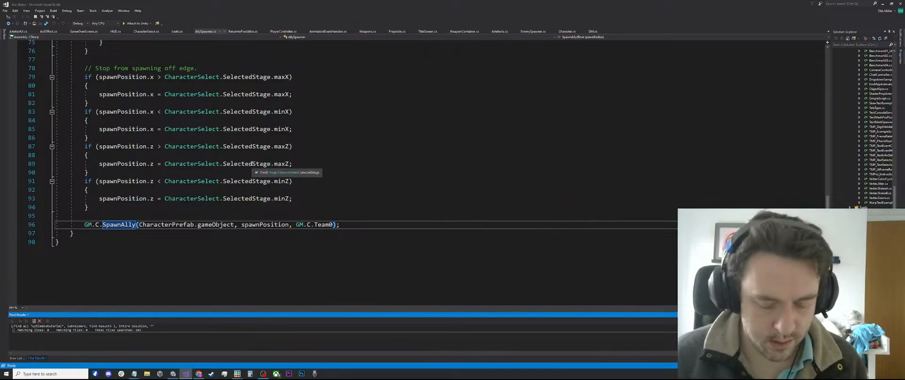
Search all files of the solution for "tutorial".
key(ctrl+shift+f)
text(tutor)
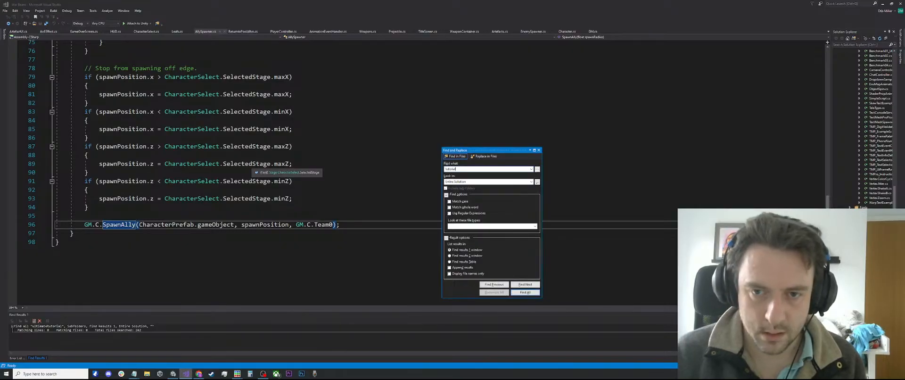
text(ial)
key(Return)
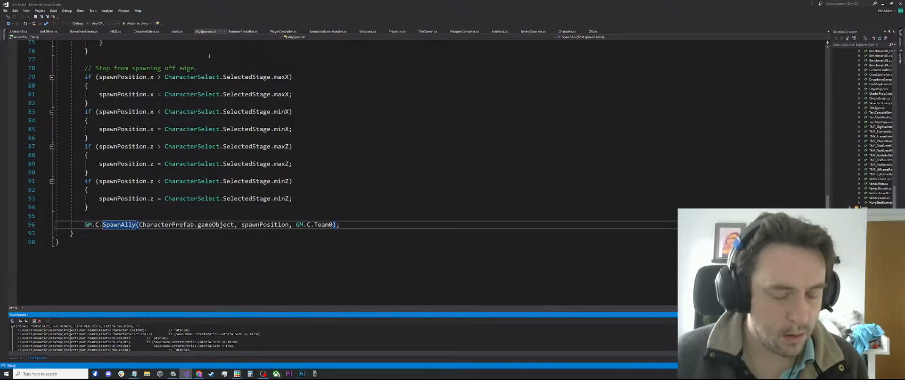
Search the entire solution for "mana >" and open the currentMana >= maxMana match in the Character script's RestoreMana method.
key(ctrl+shift+f)
text(mana >)
key(Return)
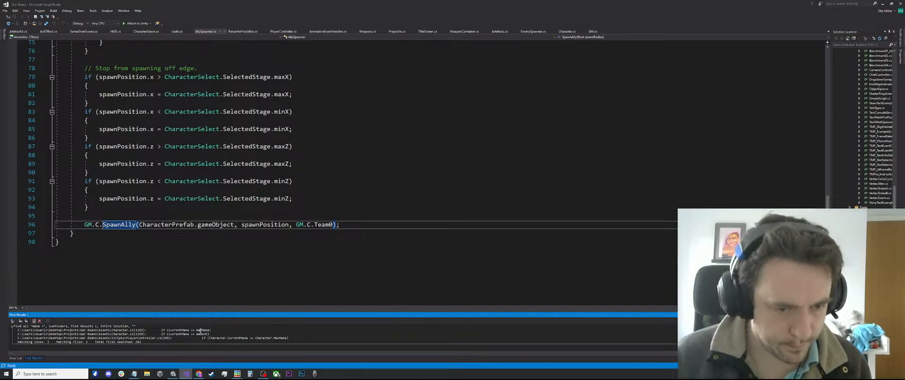
double_click(201, 330)
scroll(191, 204, down, 5)
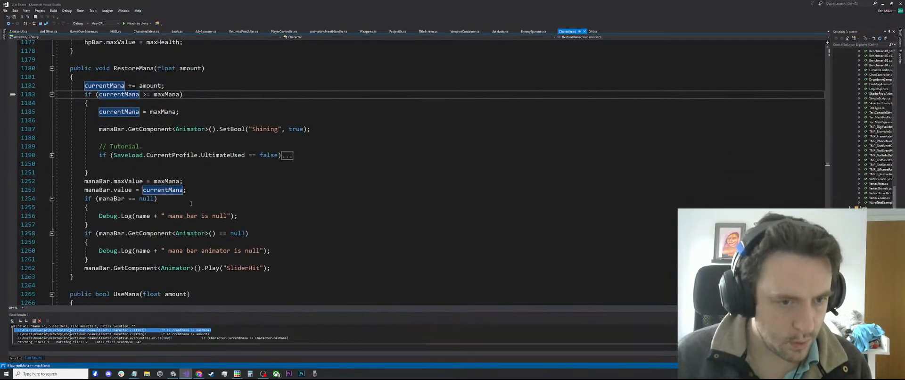
scroll(191, 204, down, 3)
scroll(178, 199, up, 5)
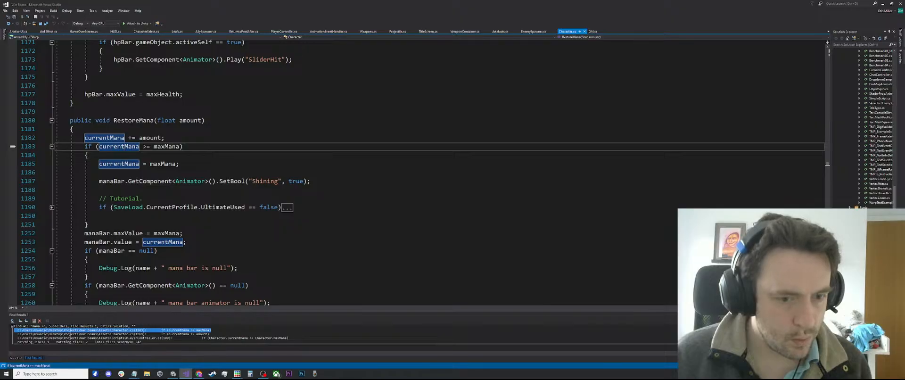
Expand the collapsed UltimateUsed tutorial block in RestoreMana and read the English full-mana message.
click(51, 207)
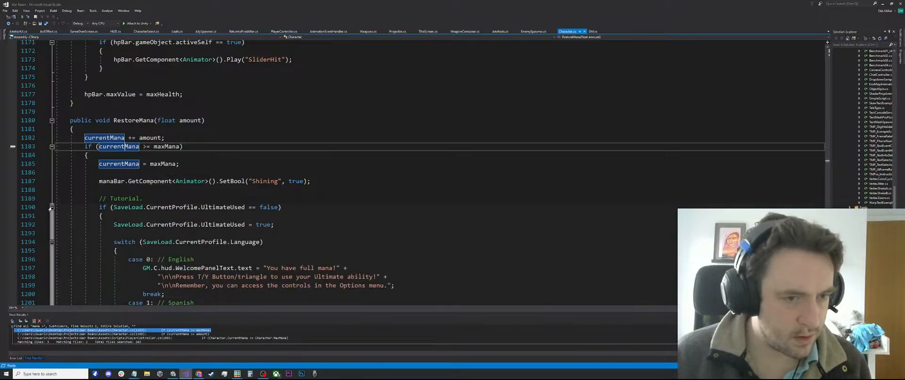
scroll(51, 208, down, 3)
click(272, 199)
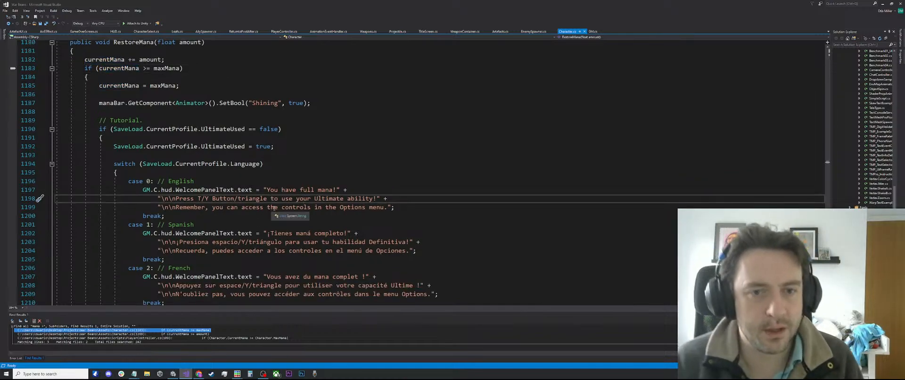
click(325, 208)
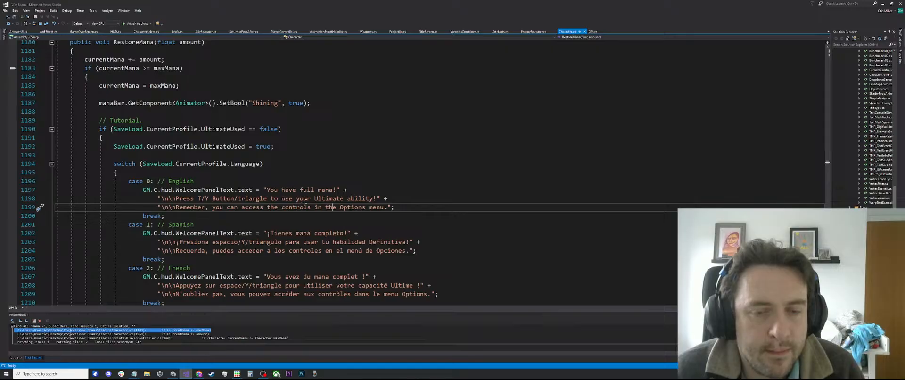
Add a line to the English full-mana message reading "\n\nEach Hero has a different Ultimate ability." below the Ultimate ability instruction.
click(376, 198)
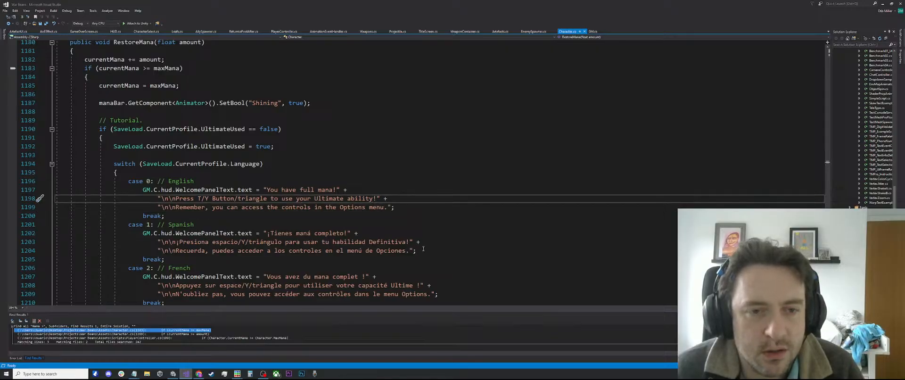
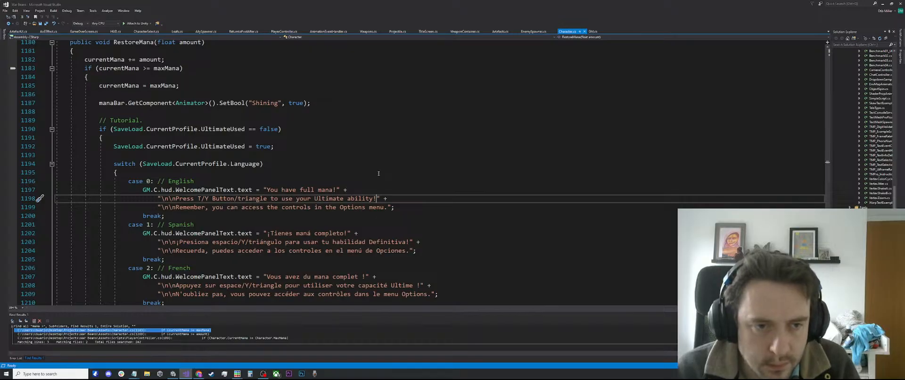
key(Return)
text(\)
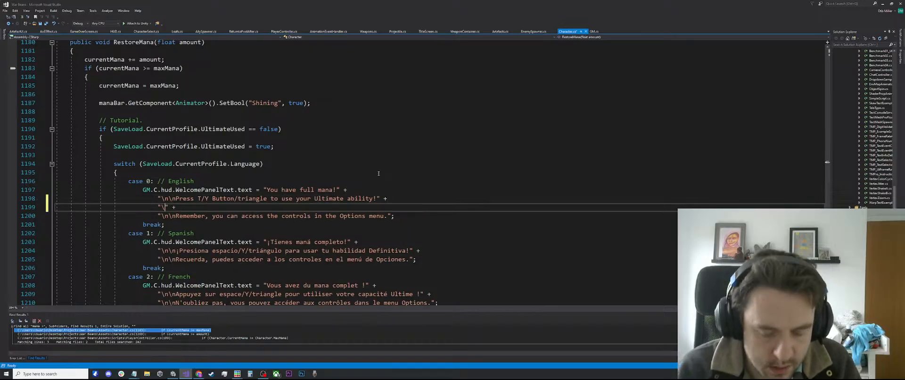
text(n\nEach )
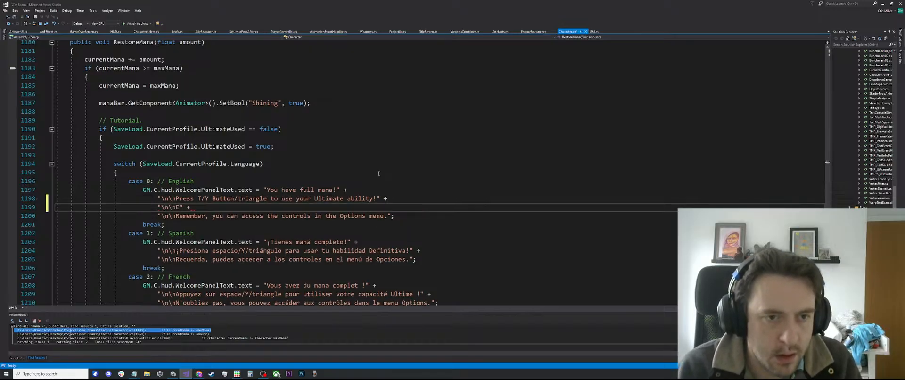
text(Hero has a )
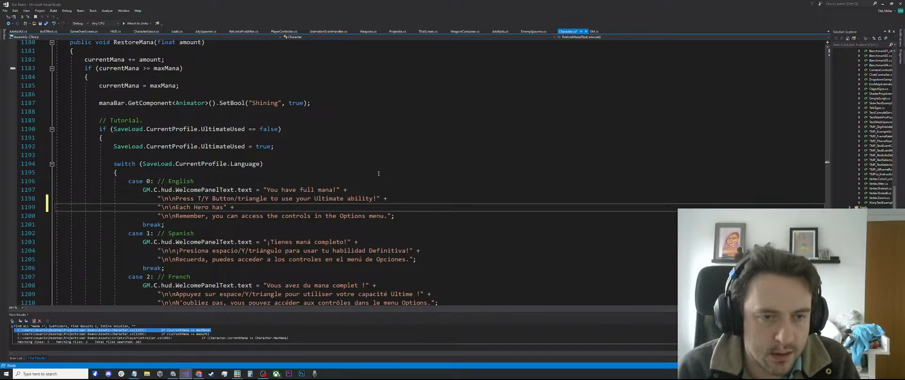
text(different )
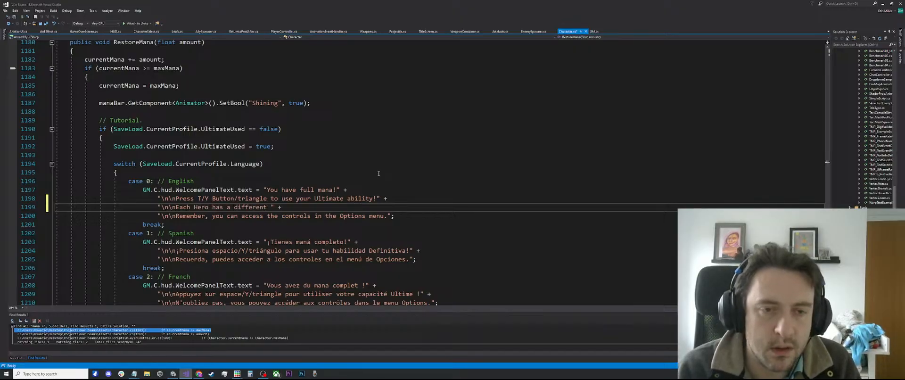
text(Ultima)
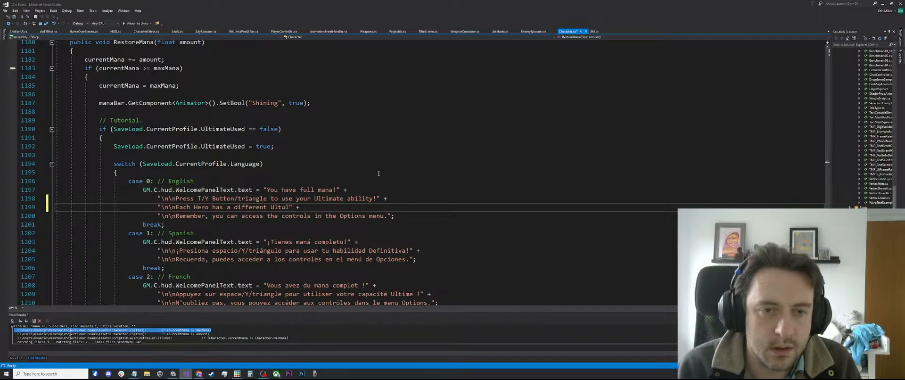
text(te ability. )
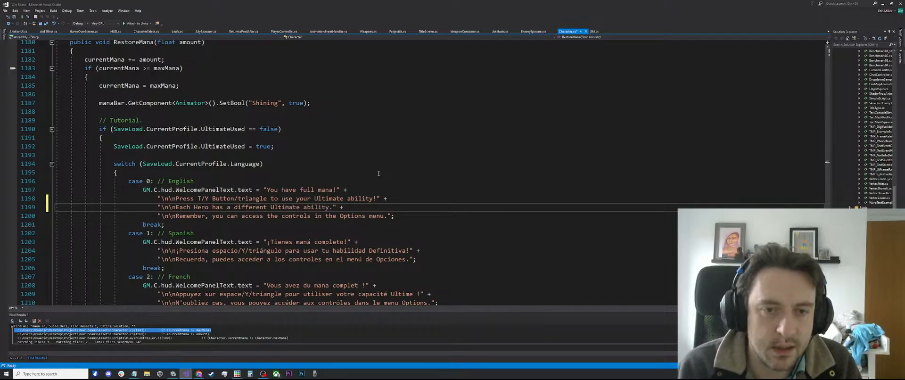
Extend the new English line with "Sean's Ultimate ability summons more units." and save the Character script.
text(Sean's)
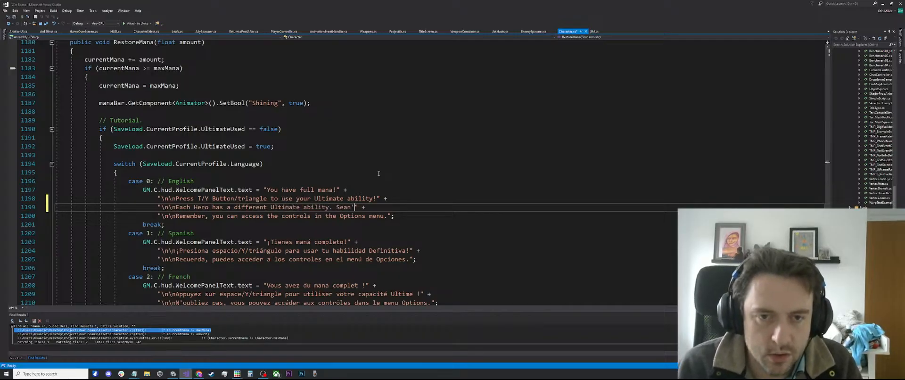
text( Ultimate )
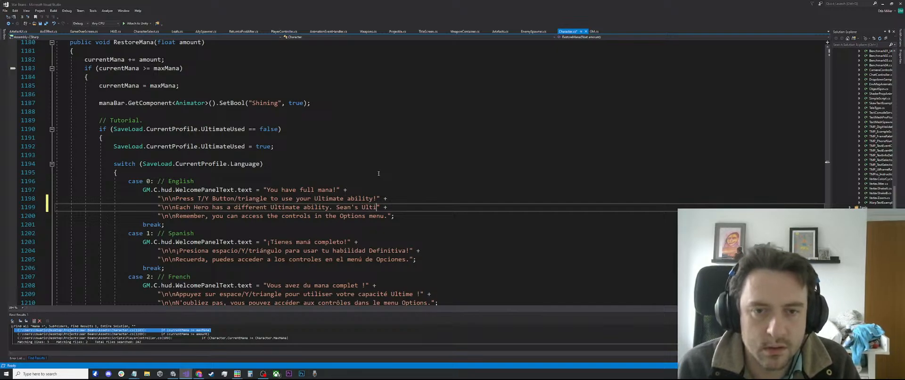
text(ability summon)
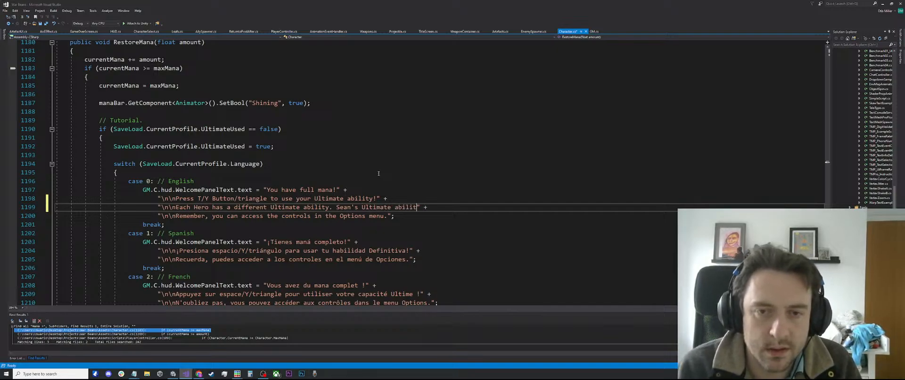
text(s more units!)
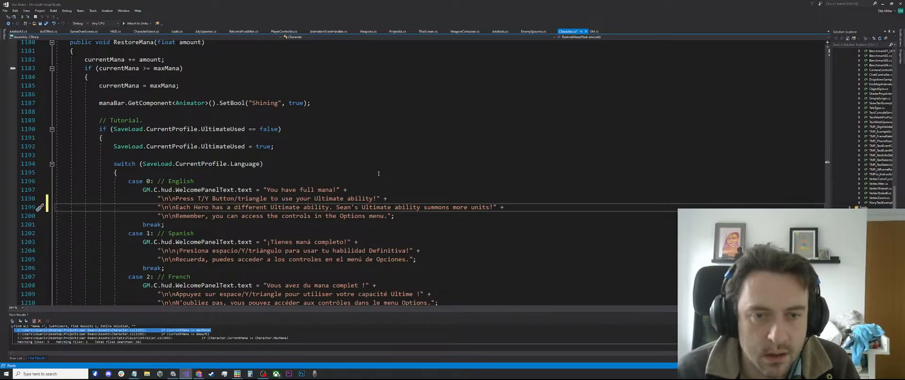
key(BackSpace)
text(.)
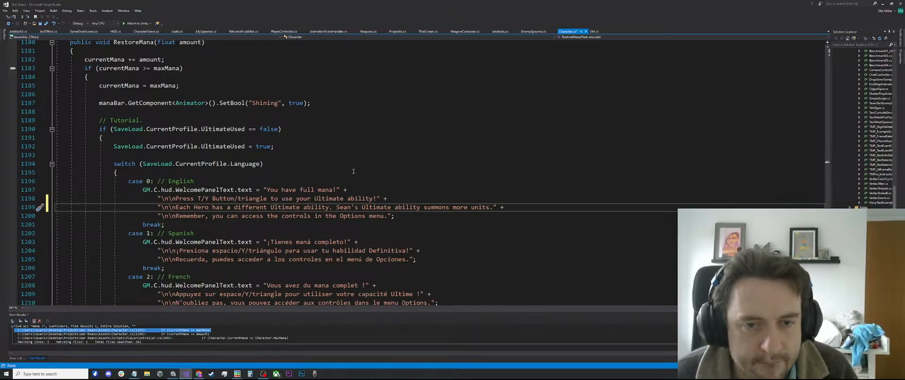
scroll(371, 207, down, 1)
key(Up)
key(ctrl+s)
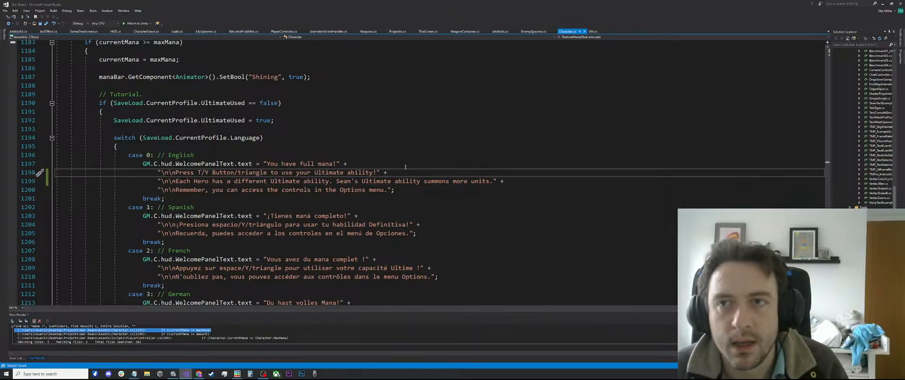
Switch to Unity to compile the changed scripts and return to Visual Studio.
key(alt+Tab)
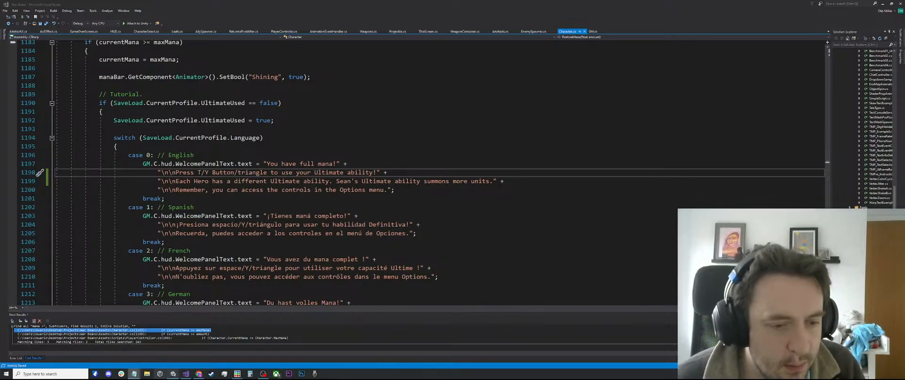
click(173, 373)
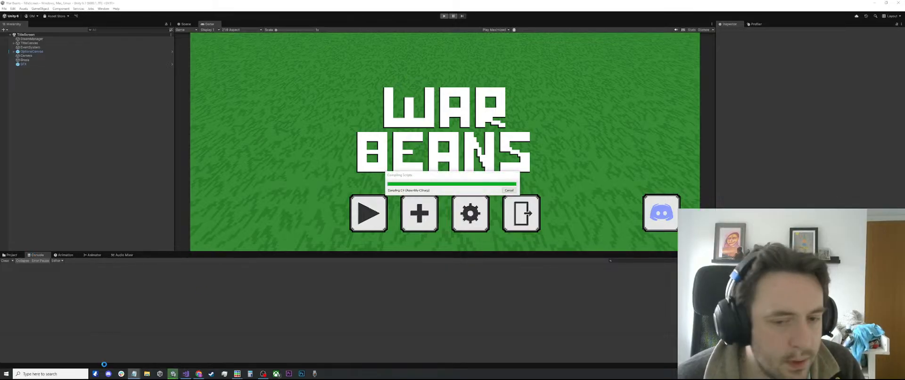
click(187, 373)
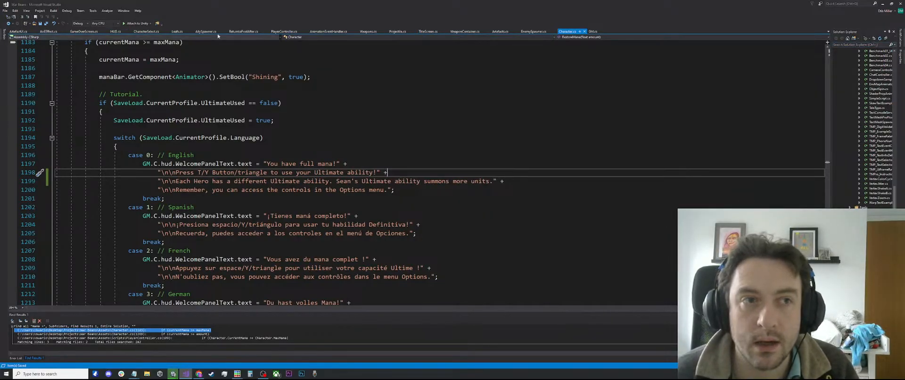
Open the HUD script and search it for "options" and for the uses of OptionsButton.
click(114, 31)
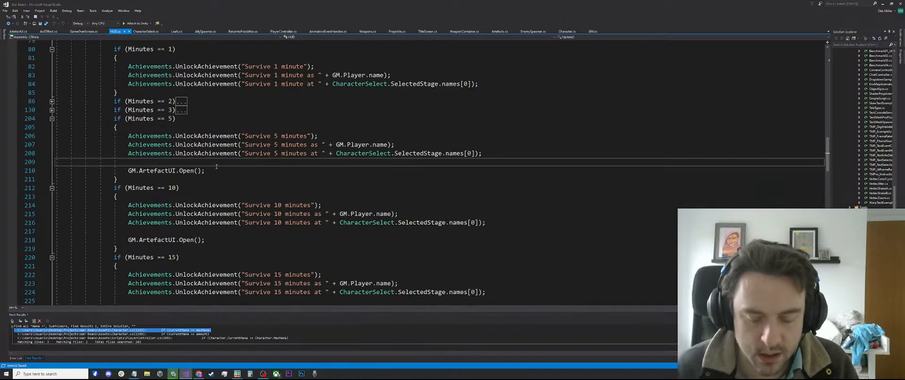
key(ctrl+f)
text(options)
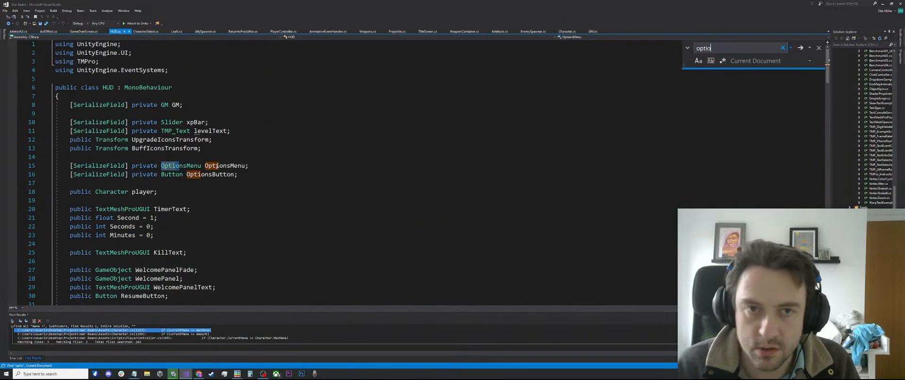
key(Return)
key(Return)
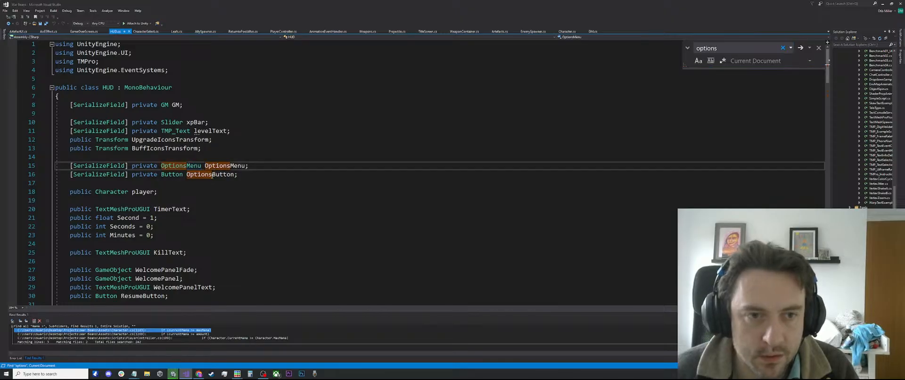
key(ctrl+f)
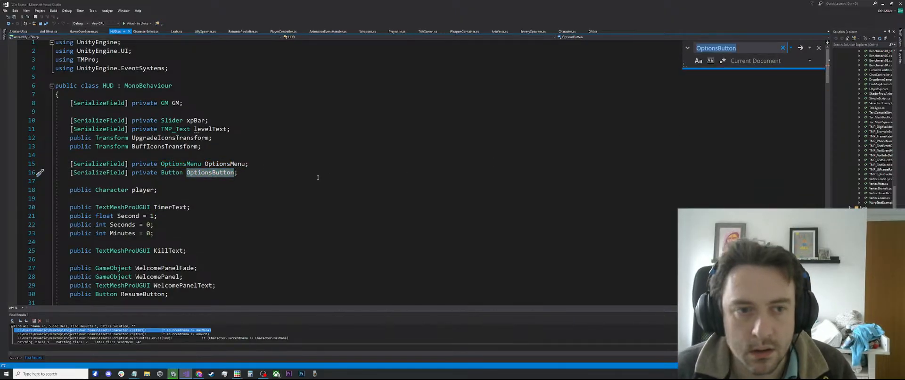
scroll(829, 90, down, 1)
key(Return)
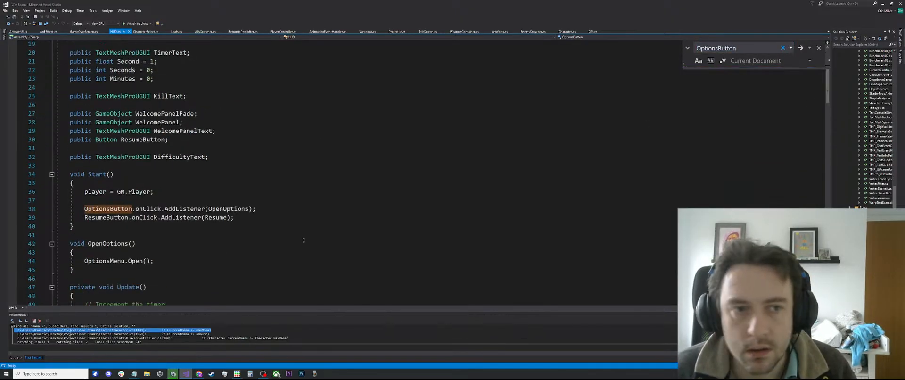
Insert two blank lines after OptionsMenu.Open() in the HUD script's OpenOptions method.
click(217, 209)
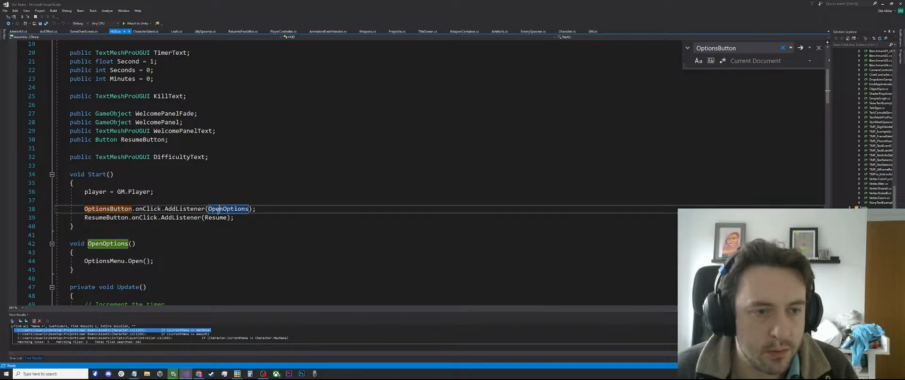
scroll(153, 163, down, 4)
click(159, 157)
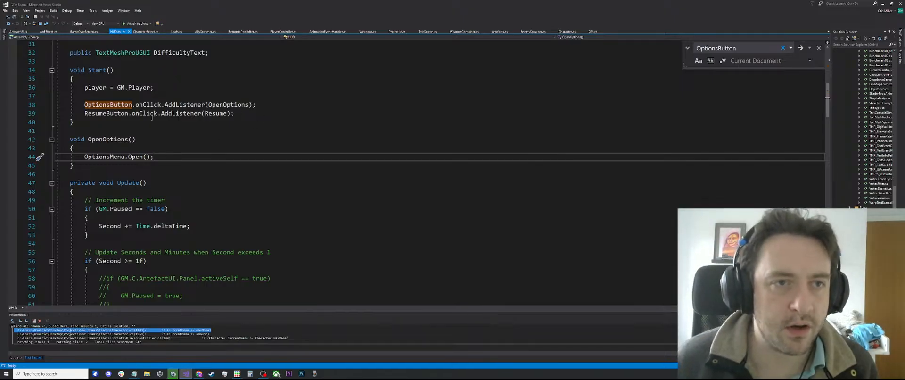
key(Return)
key(Return)
click(218, 104)
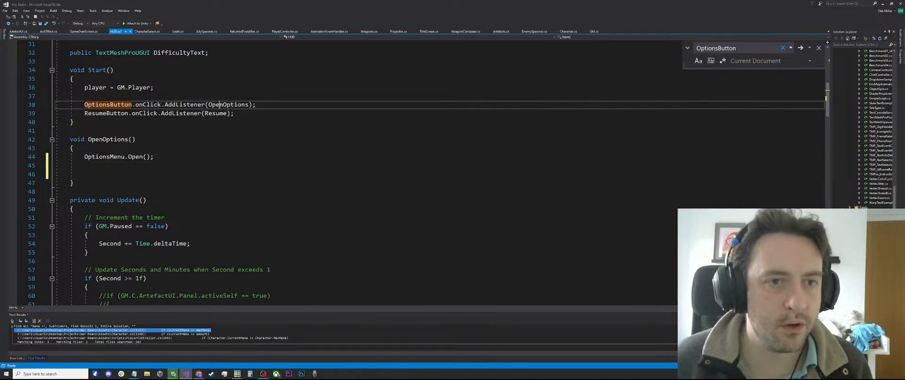
Go to the definition of the OptionsMenu class from its field declaration in HUD and look through the script.
scroll(141, 72, up, 5)
scroll(145, 83, up, 2)
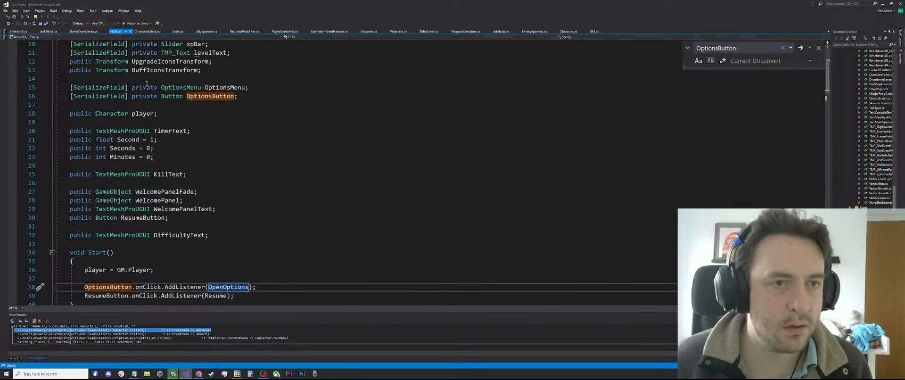
double_click(179, 88)
key(F12)
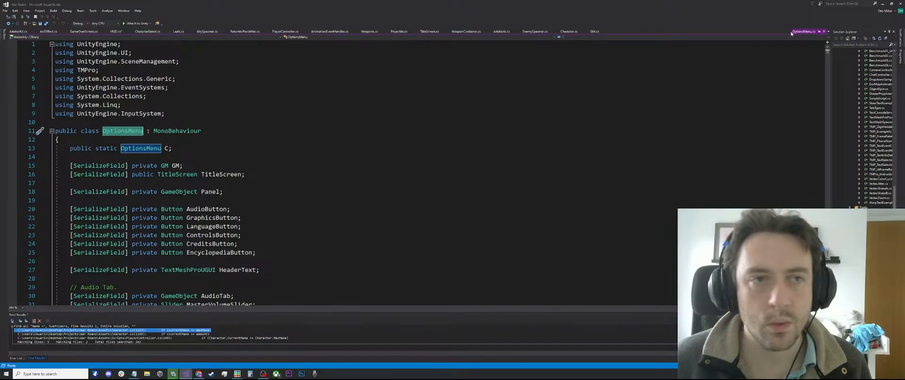
scroll(175, 47, down, 20)
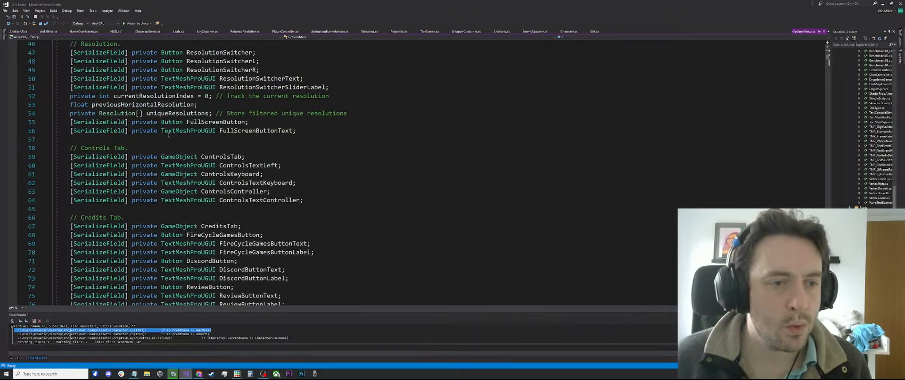
scroll(170, 147, down, 20)
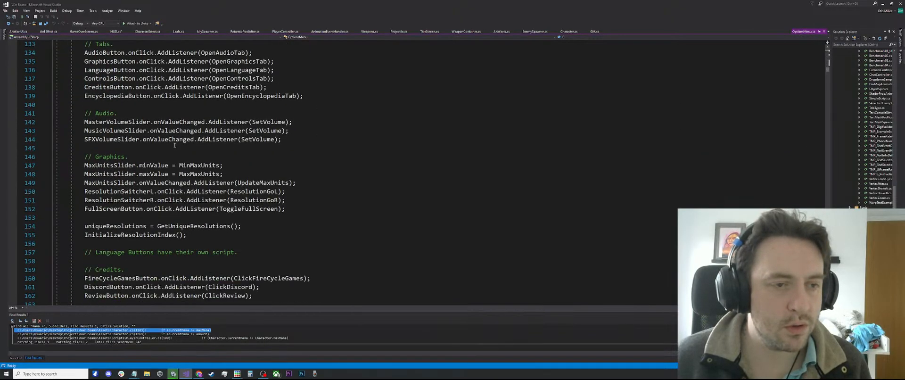
Search OptionsMenu for "close", go to the definition of the Resume method and examine how it closes the panel and unpauses.
key(ctrl+f)
text(close)
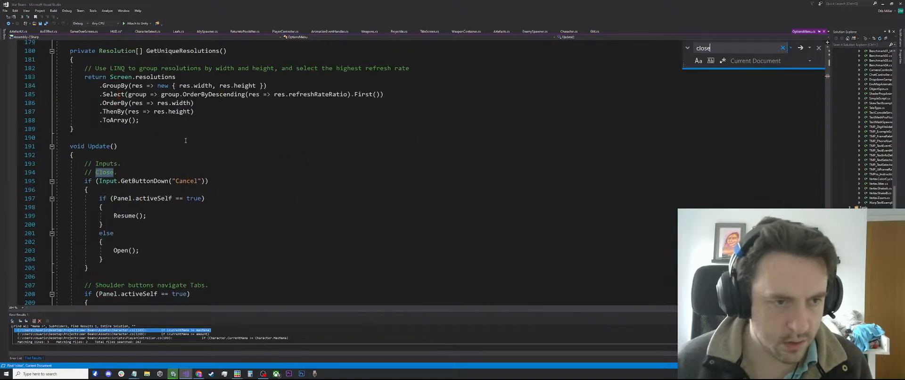
scroll(212, 171, down, 1)
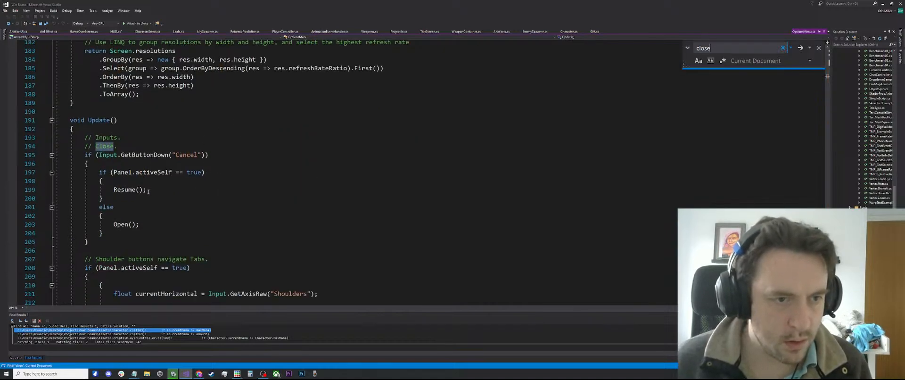
click(129, 189)
key(F12)
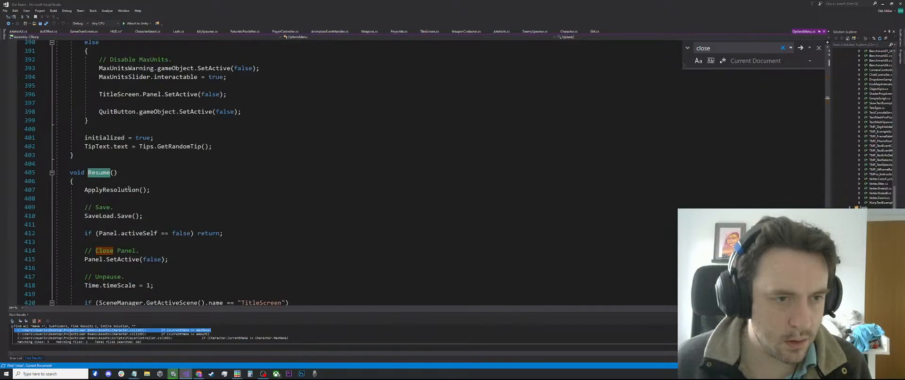
scroll(152, 118, down, 4)
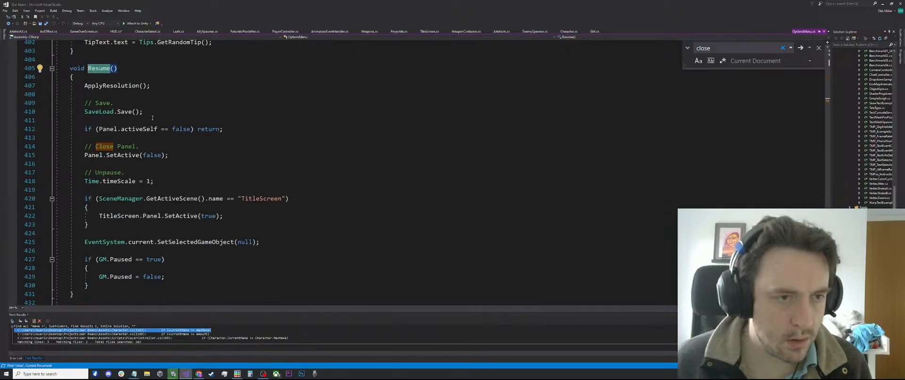
scroll(152, 118, down, 1)
click(80, 271)
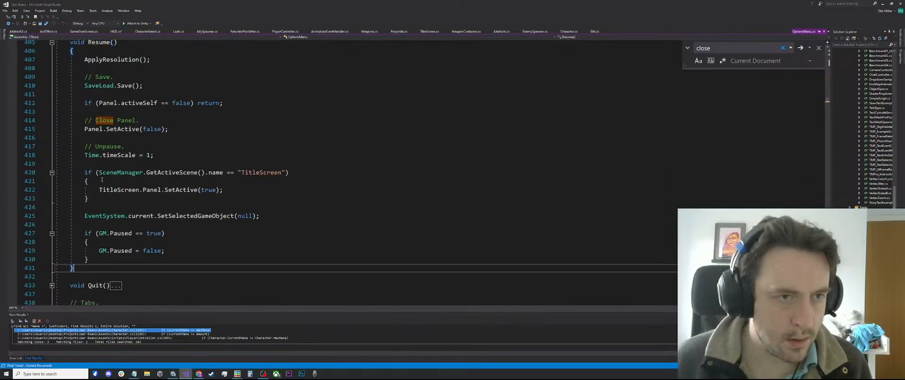
scroll(81, 271, up, 1)
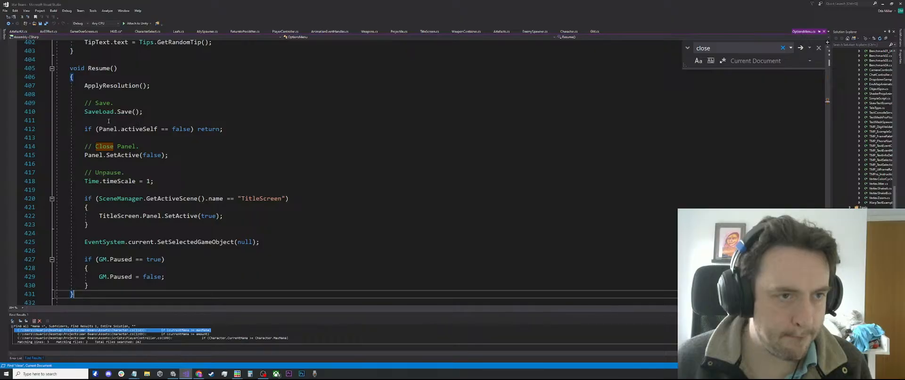
Copy the entire body of OptionsMenu's Resume method, from ApplyResolution() through the block that sets GM.Paused to false.
scroll(112, 224, down, 2)
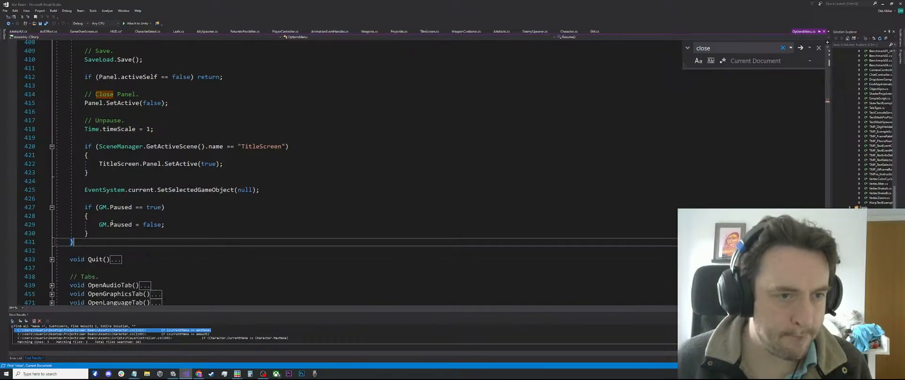
drag(88, 234, 84, 189)
scroll(104, 184, up, 2)
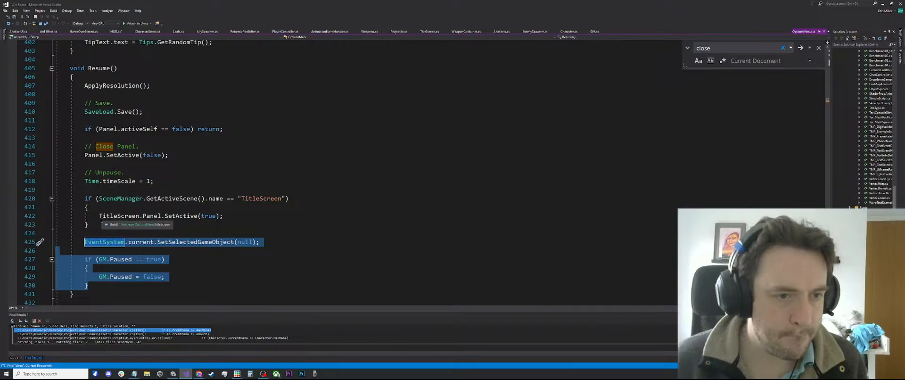
drag(89, 225, 86, 199)
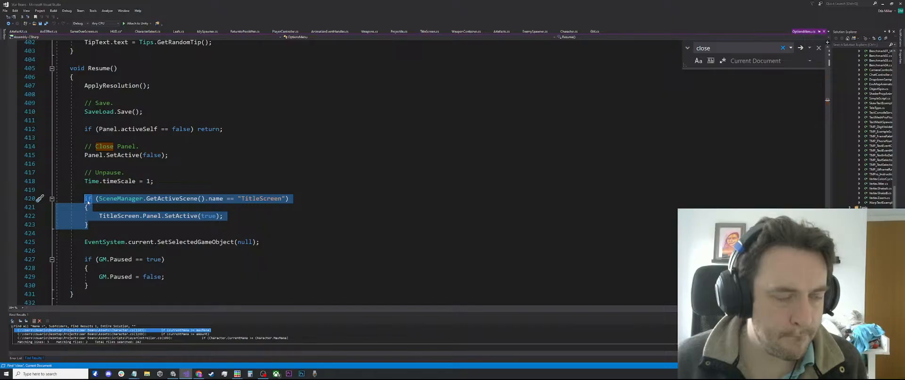
click(95, 283)
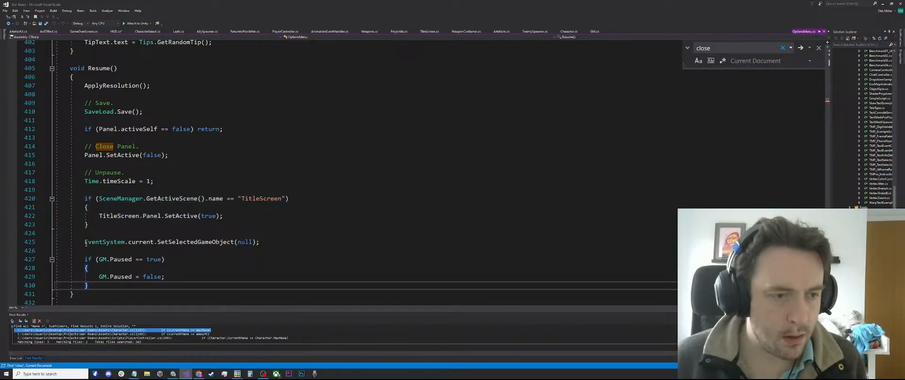
drag(95, 283, 84, 242)
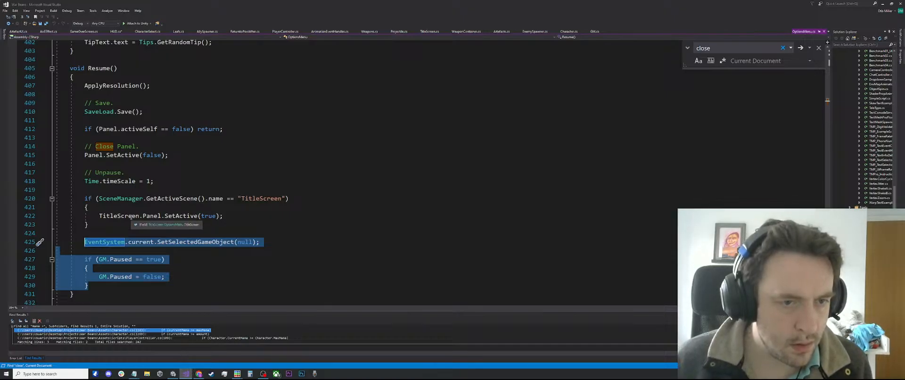
shift+click(85, 198)
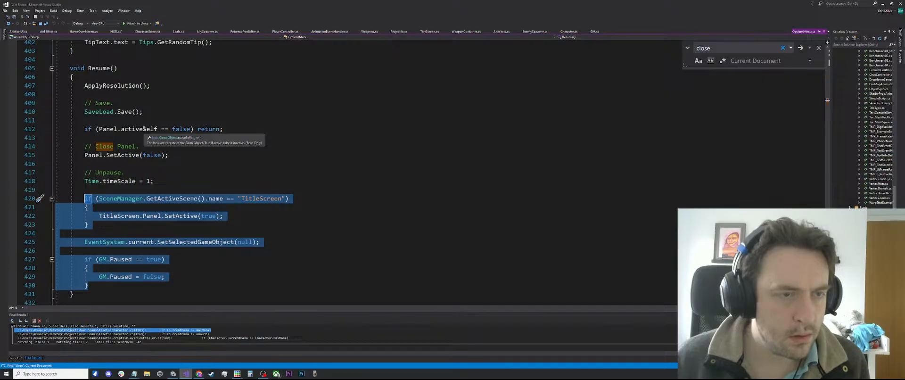
scroll(130, 128, up, 2)
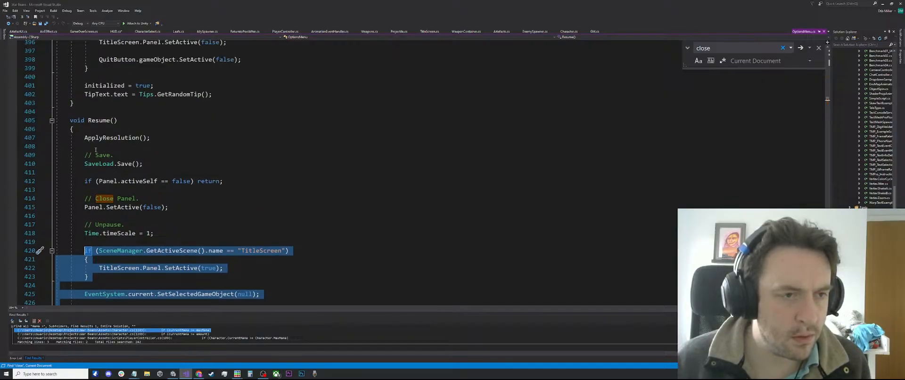
drag(40, 250, 40, 137)
key(ctrl+c)
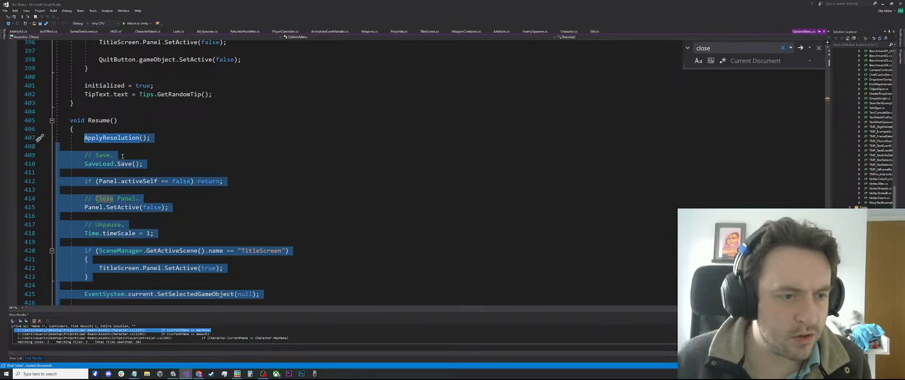
scroll(129, 165, down, 6)
scroll(129, 165, up, 6)
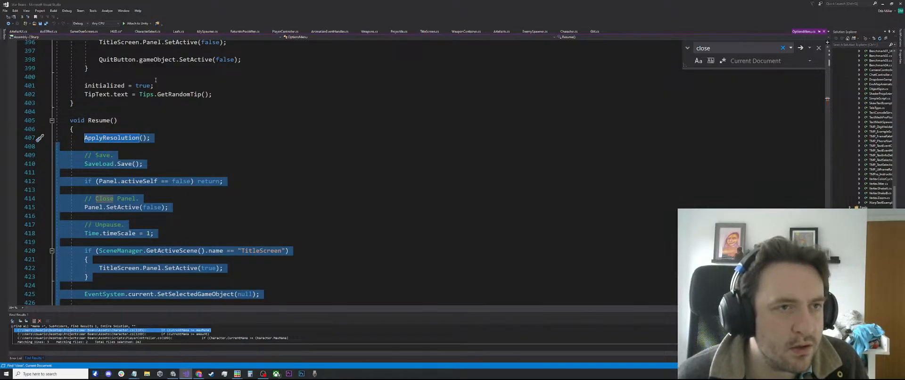
Return to the HUD script's OpenOptions method and look up the definition of the OptionsMenu.Open() call.
click(116, 31)
scroll(88, 160, down, 5)
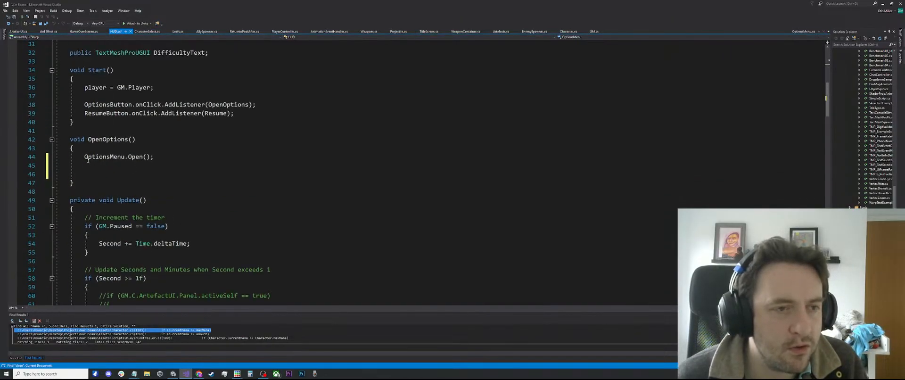
click(96, 174)
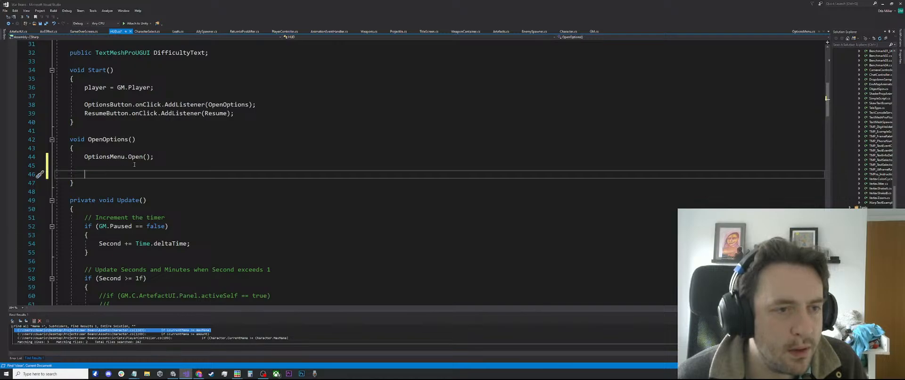
click(111, 149)
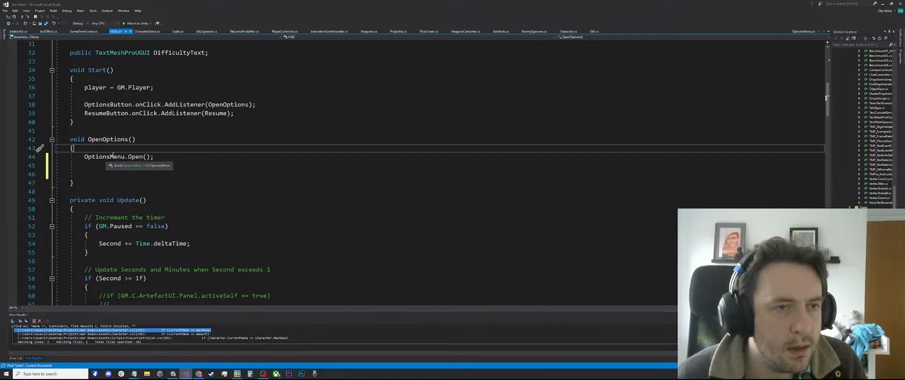
scroll(138, 155, up, 1)
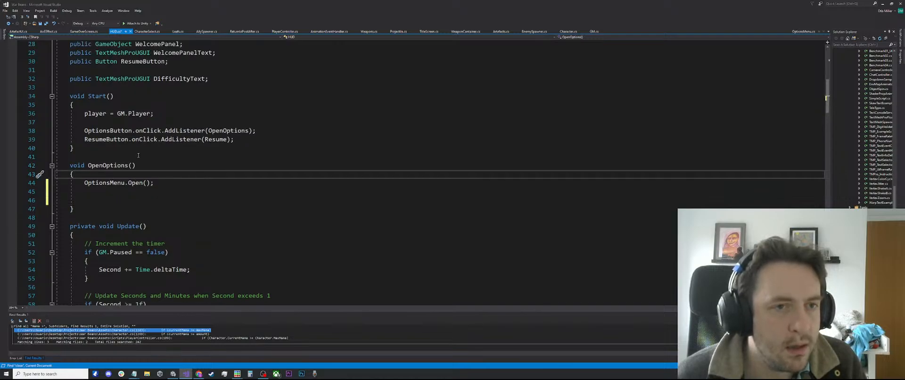
ctrl+click(136, 184)
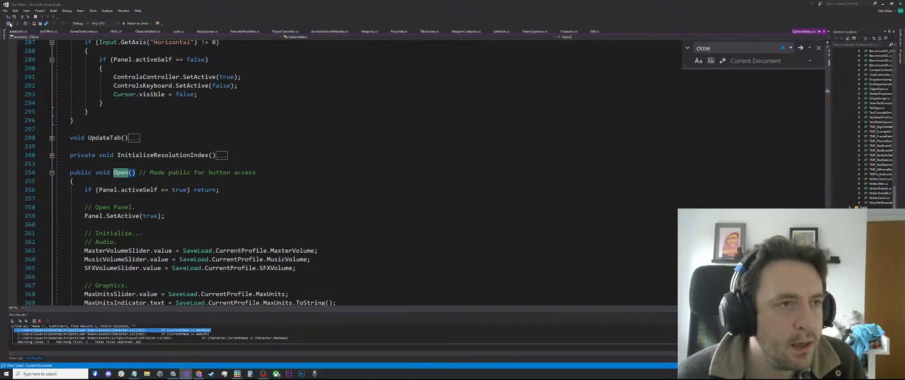
click(9, 23)
Paste the copied Resume code below OptionsMenu.Open() in HUD's OpenOptions method and review the pasted lines.
click(110, 200)
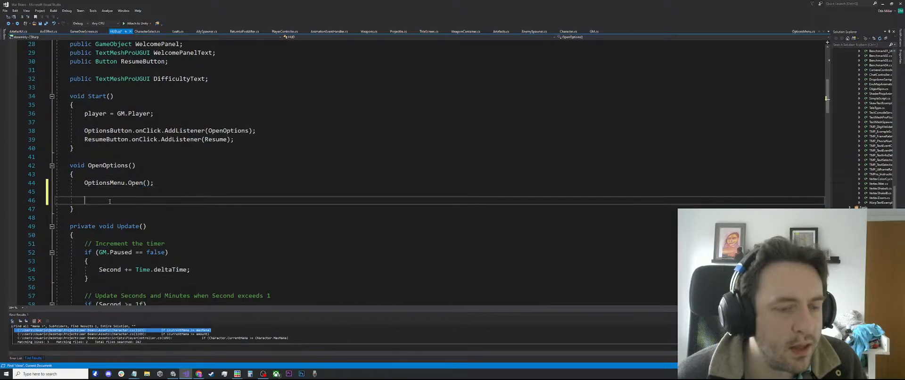
key(ctrl+v)
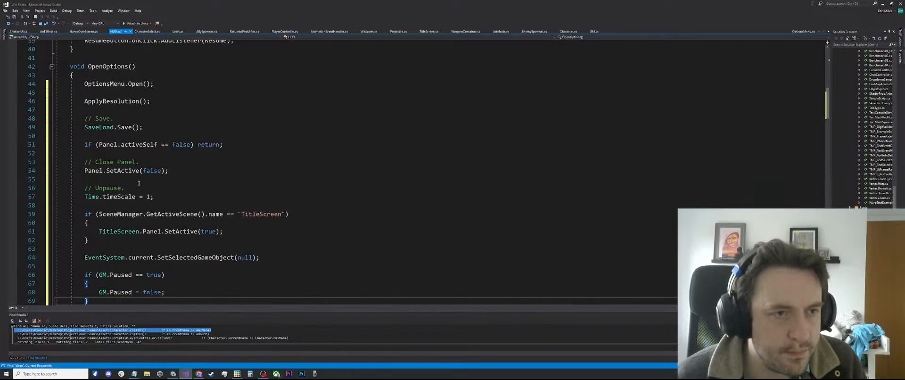
scroll(138, 181, down, 2)
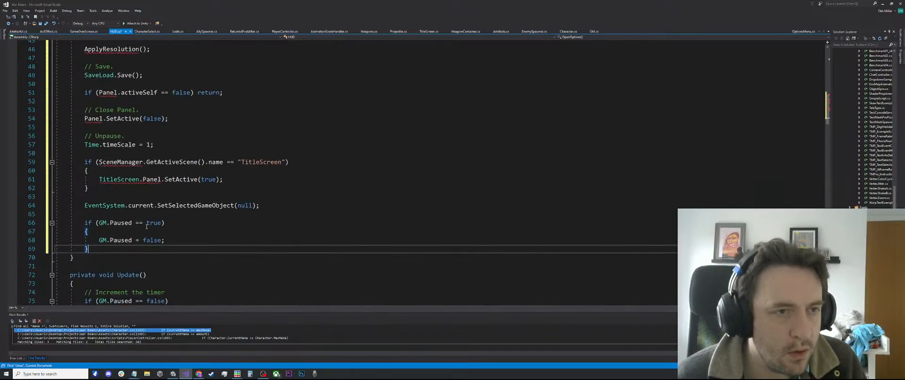
scroll(125, 162, up, 2)
scroll(125, 163, up, 1)
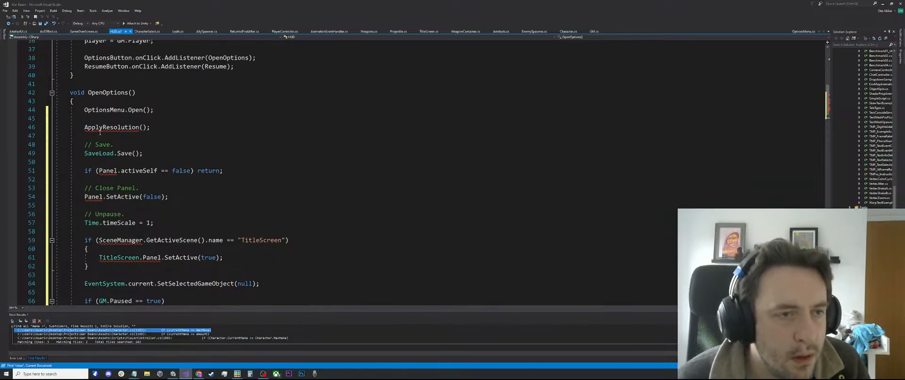
mouse_move(117, 131)
click(33, 127)
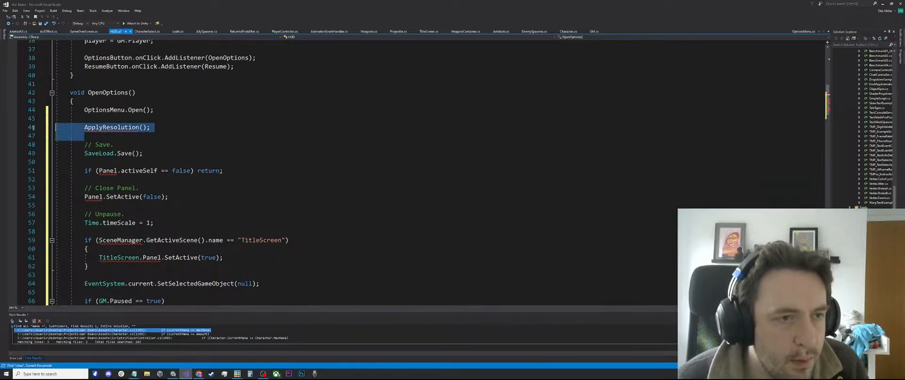
key(Delete)
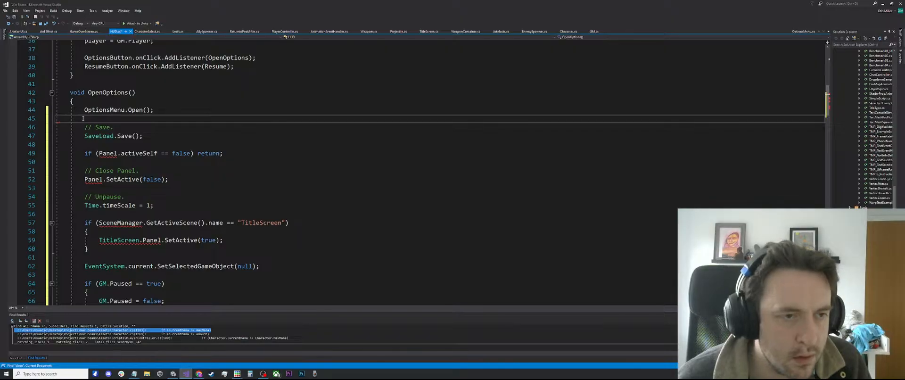
key(ctrl+z)
key(ctrl+z)
Prefix the pasted ApplyResolution() call in OpenOptions with "OptionsMenu." so it is called on the options menu.
click(125, 128)
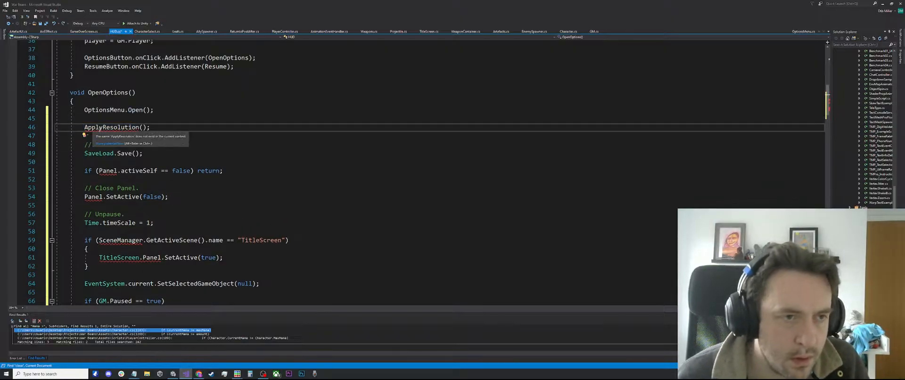
click(91, 152)
drag(89, 135, 58, 127)
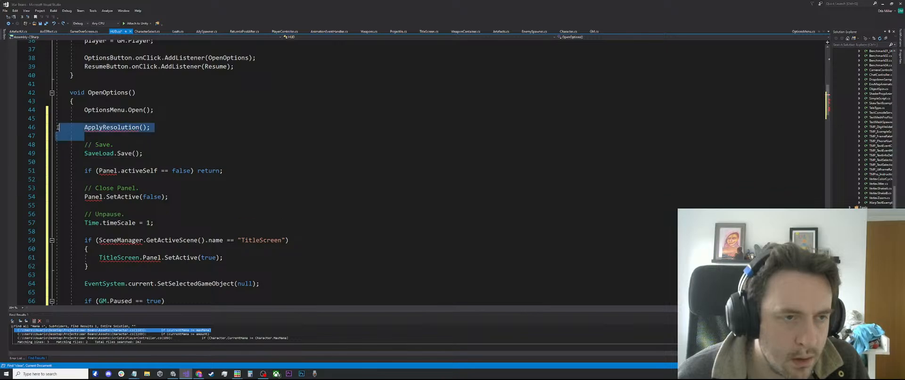
click(96, 130)
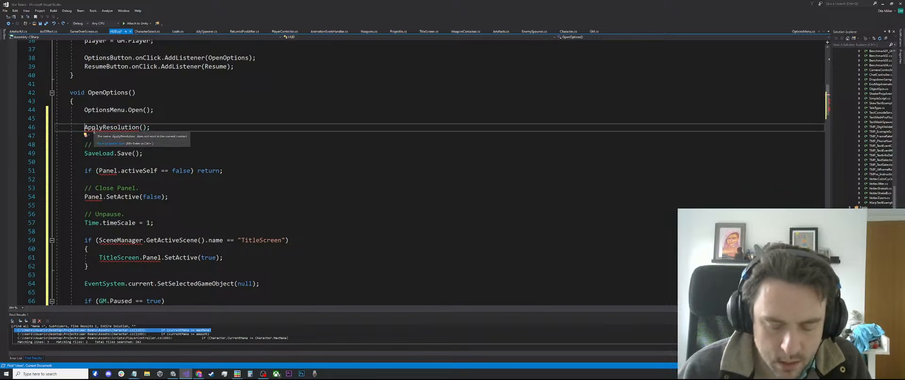
text(Options)
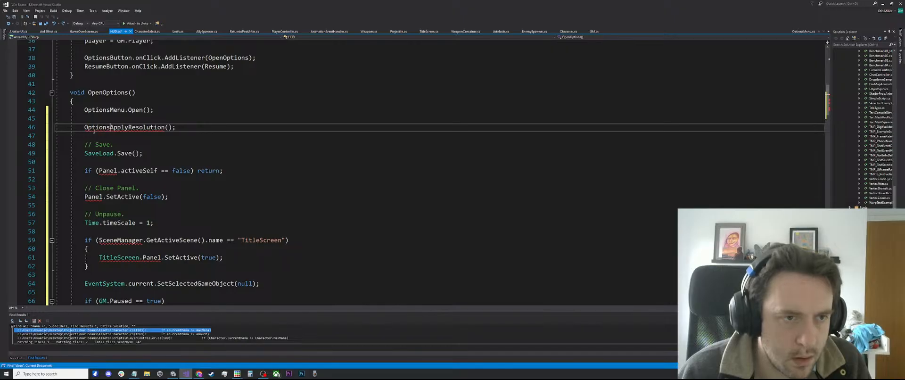
text(Menu.)
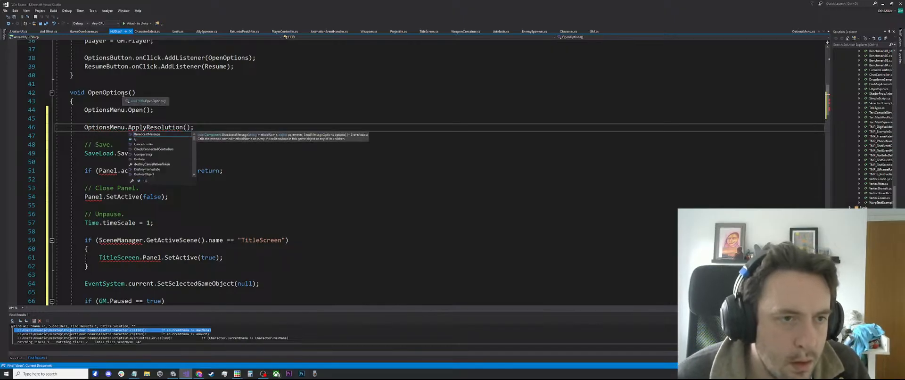
double_click(156, 128)
click(120, 119)
Go to the ApplyResolution definition in OptionsMenu and change its access modifier from private to public.
ctrl+click(159, 128)
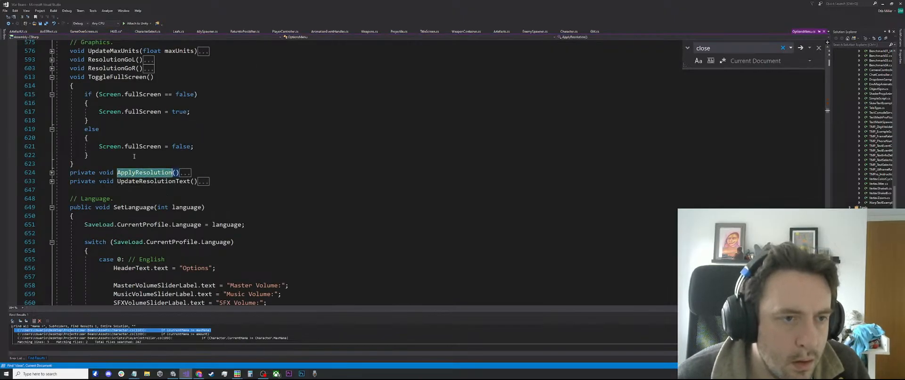
double_click(90, 173)
text(public)
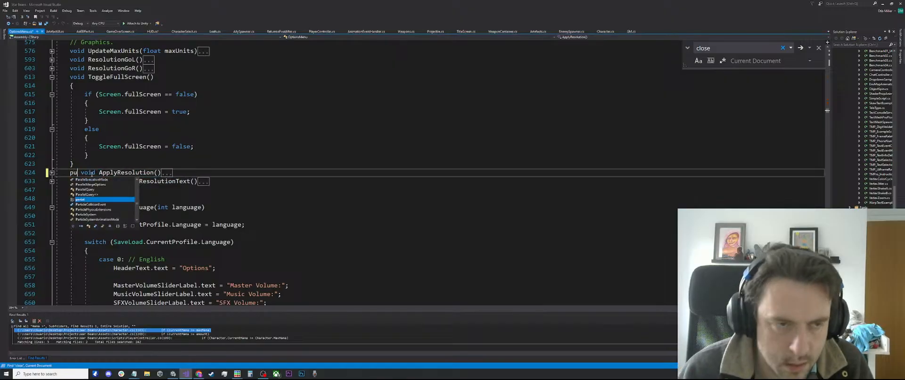
key(Escape)
click(142, 95)
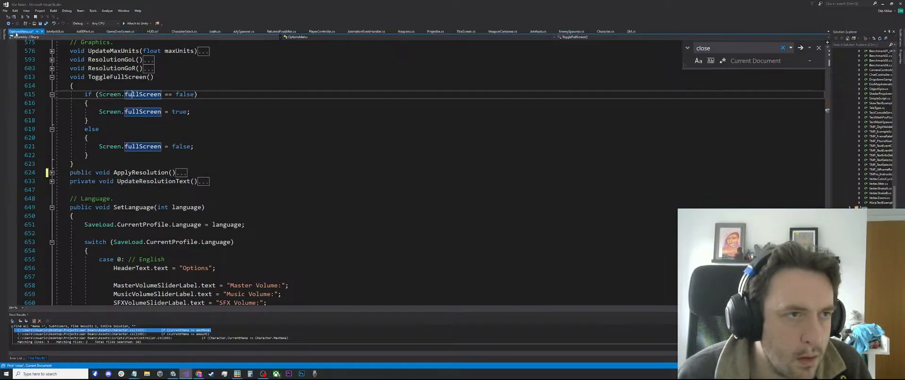
Back in HUD's OpenOptions, prefix Panel in the activeSelf check with "OptionsMenu.".
click(8, 25)
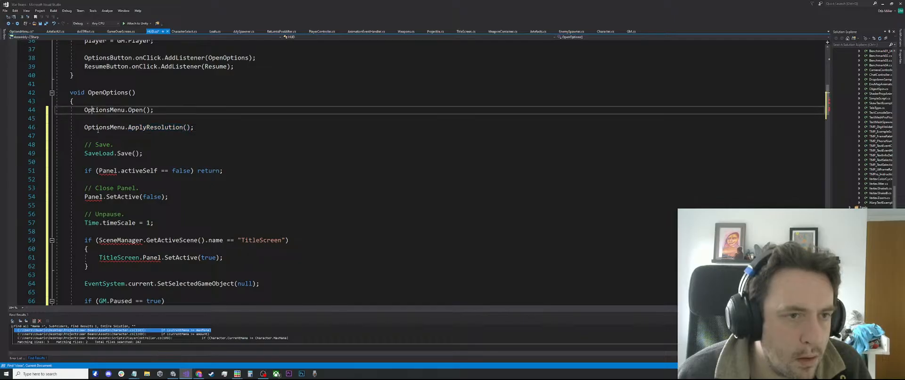
click(118, 122)
double_click(117, 126)
key(ctrl+c)
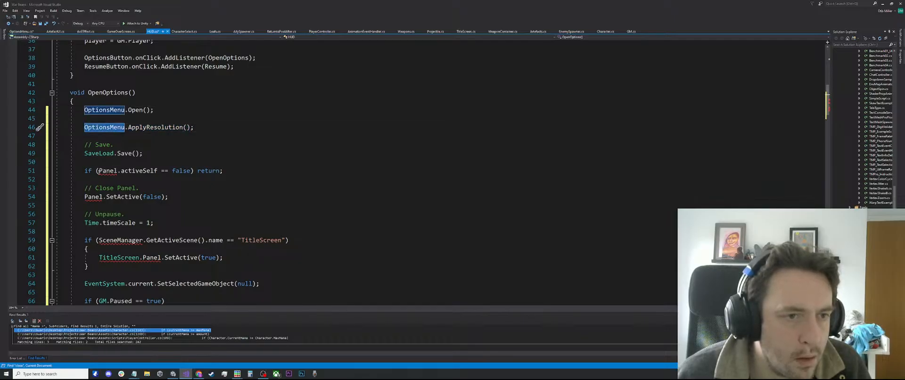
click(98, 170)
key(ctrl+v)
text(.)
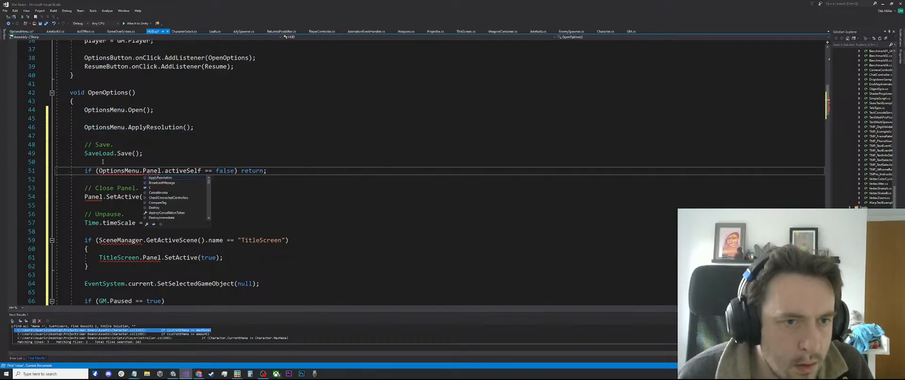
click(172, 160)
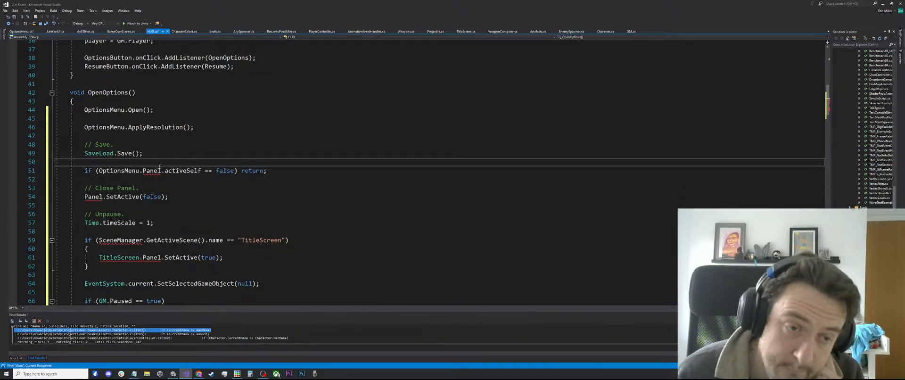
Go from the Panel reference in HUD's OpenOptions method to the OptionsMenu class definition.
mouse_move(159, 168)
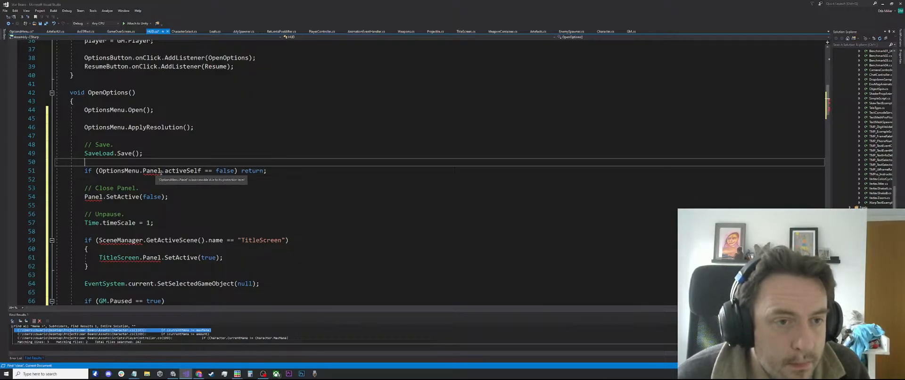
double_click(148, 172)
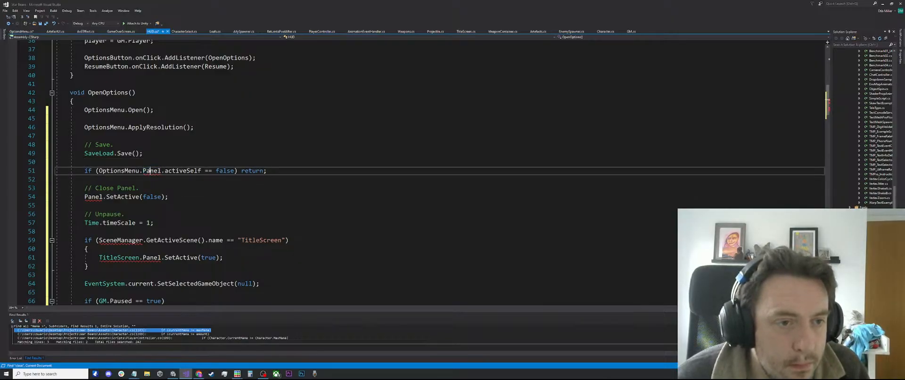
ctrl+click(125, 170)
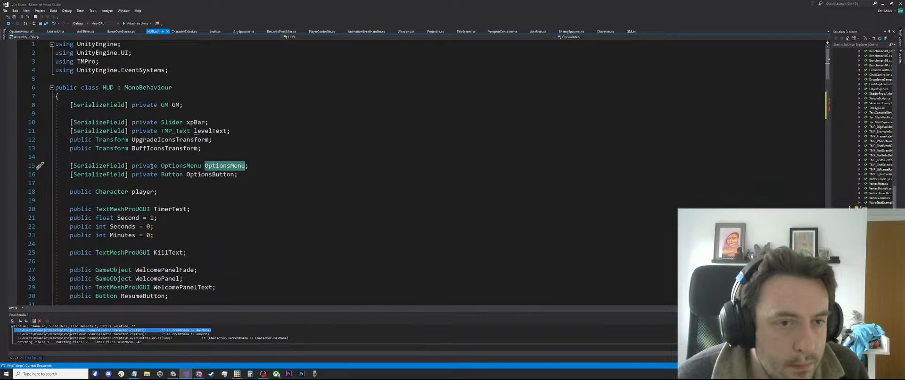
scroll(152, 170, down, 1)
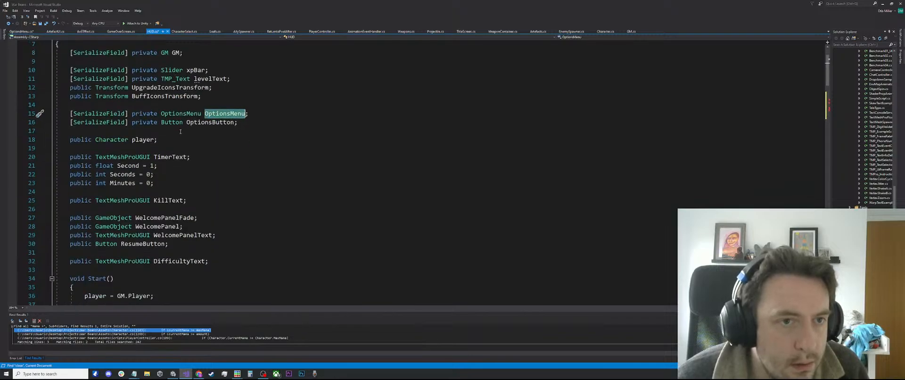
scroll(182, 143, down, 2)
scroll(182, 144, down, 3)
scroll(181, 149, up, 7)
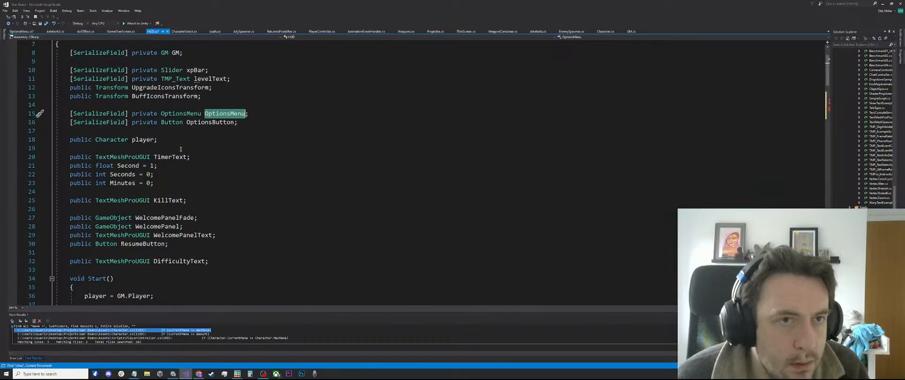
ctrl+click(179, 166)
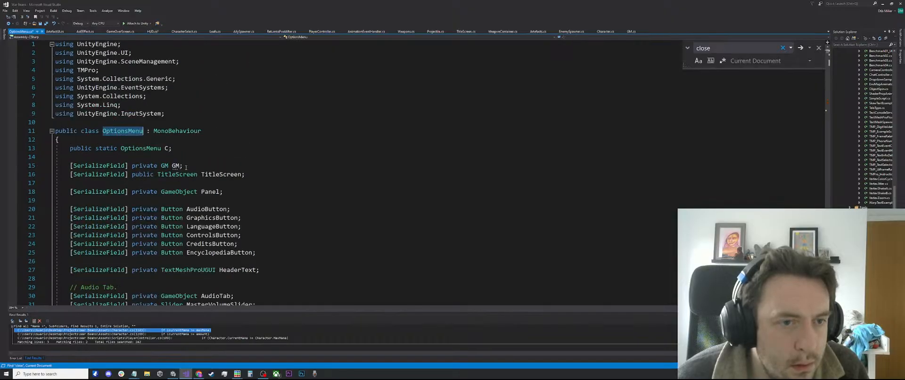
Find the Panel GameObject field in OptionsMenu and set its access modifier to public.
scroll(153, 165, down, 6)
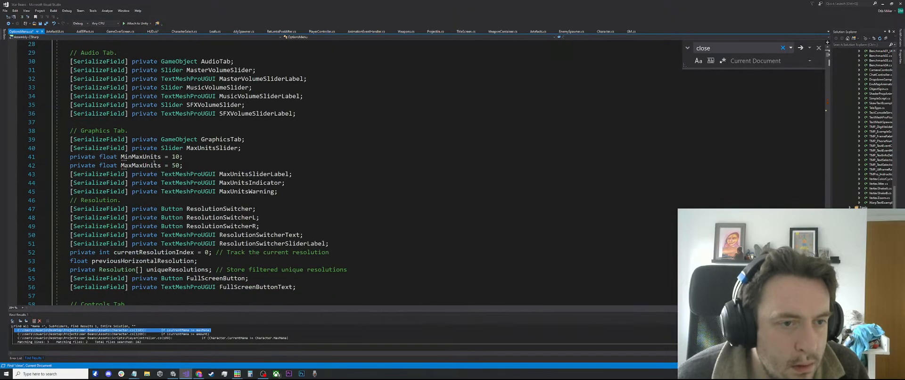
key(ctrl+f)
text(panel)
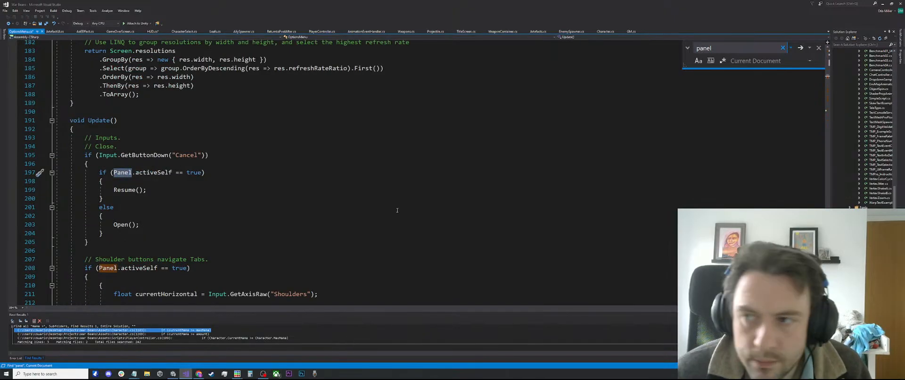
drag(828, 75, 833, 42)
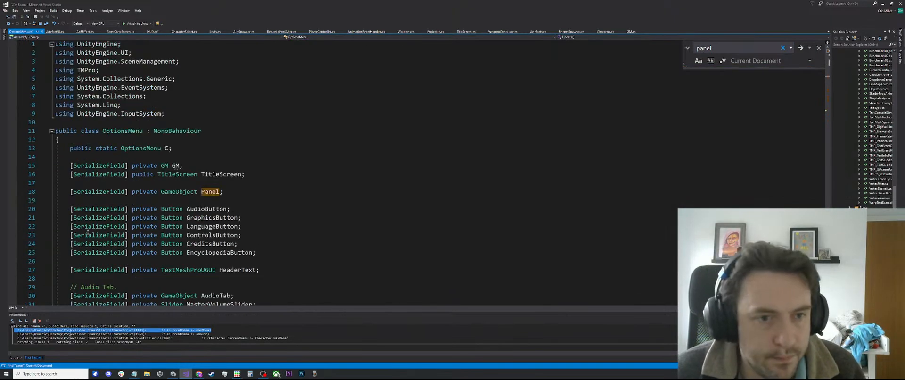
double_click(145, 191)
text(public)
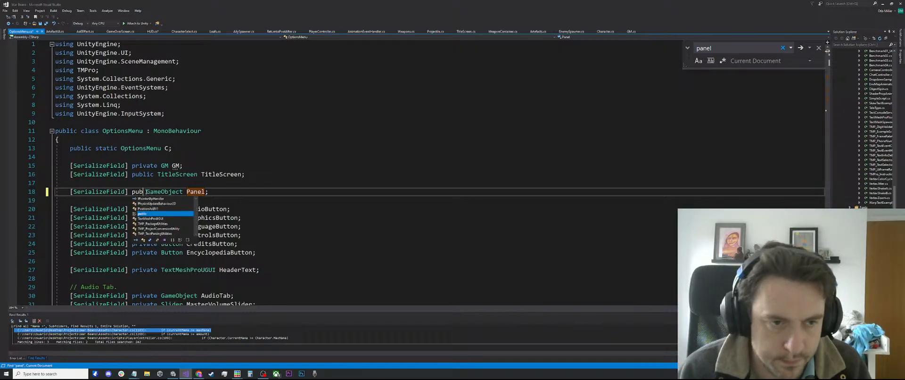
click(146, 61)
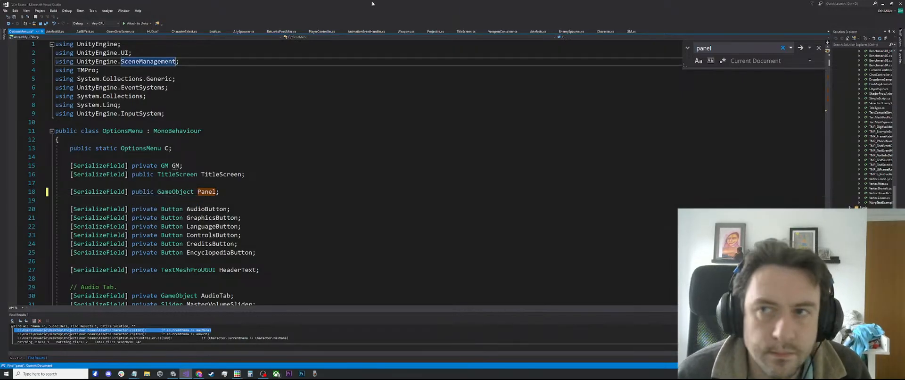
Back in HUD's OpenOptions, prefix the Panel.SetActive(false) call under the Close Panel comment with "OptionsMenu.".
click(152, 32)
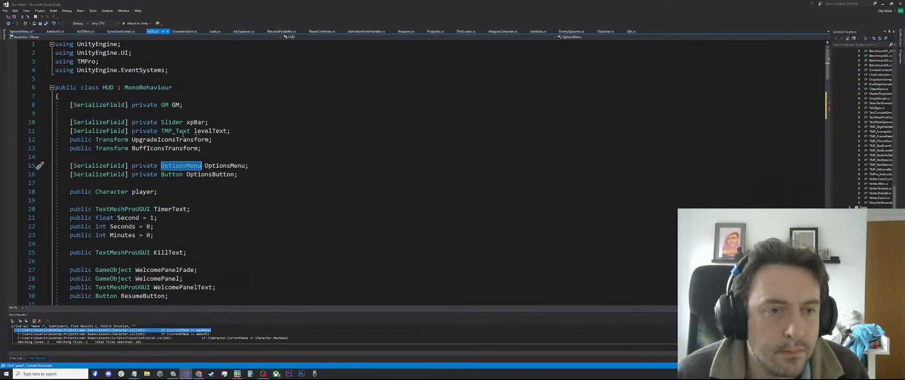
scroll(189, 205, down, 12)
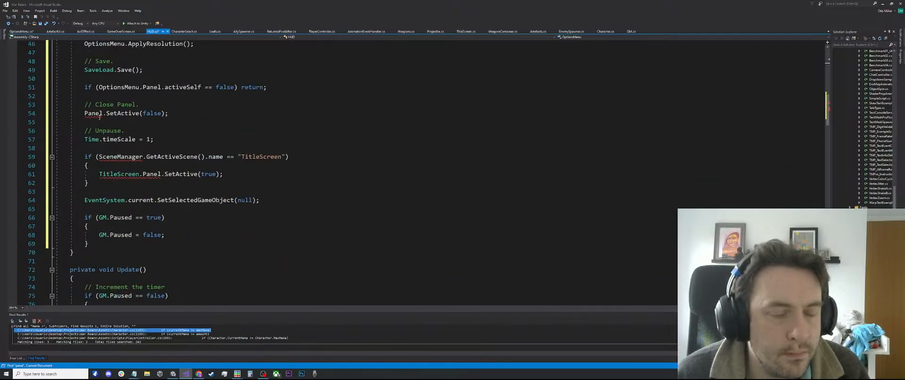
click(83, 115)
double_click(127, 87)
key(ctrl+c)
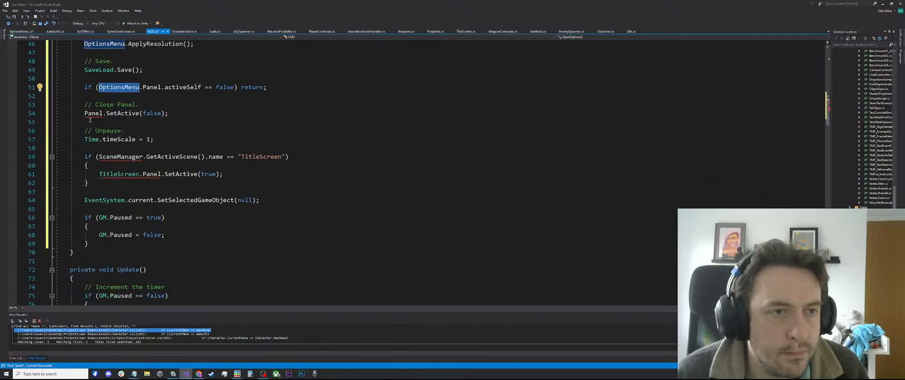
click(85, 114)
key(ctrl+v)
text(.)
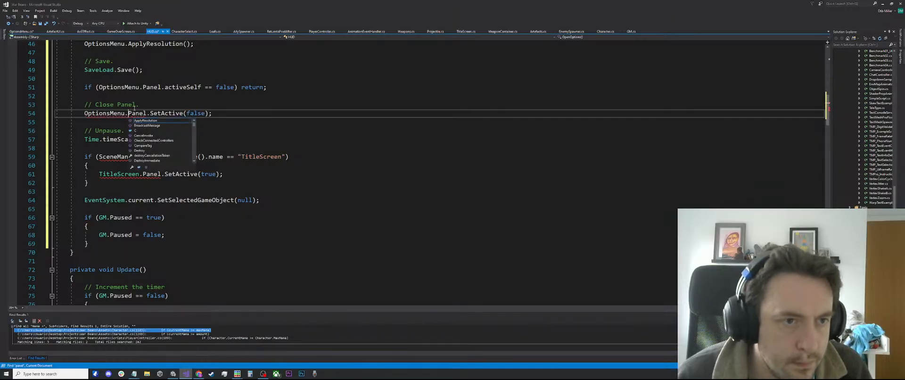
click(138, 87)
Add "using UnityEngine.SceneManagement;" below the EventSystems directive in HUD for the SceneManager reference in OpenOptions.
click(101, 157)
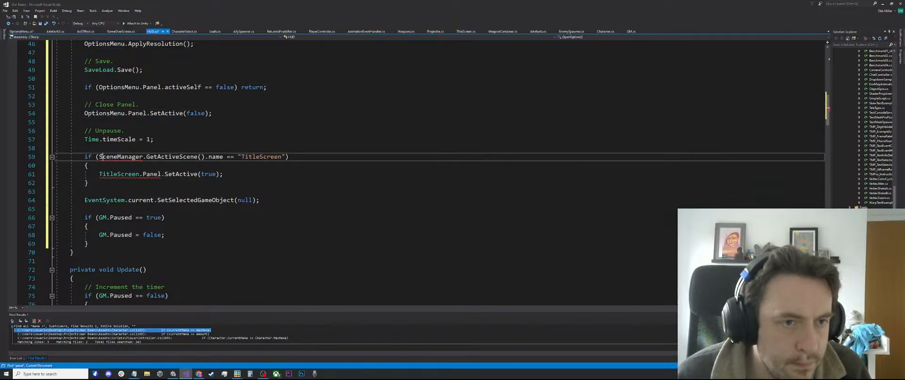
click(124, 183)
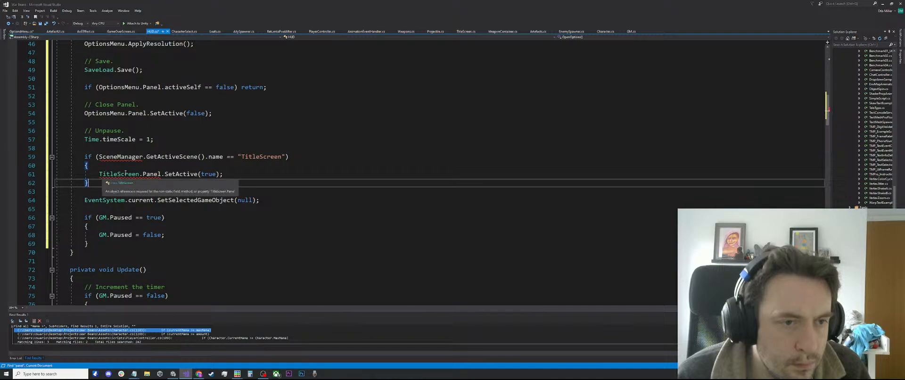
double_click(126, 174)
mouse_move(109, 156)
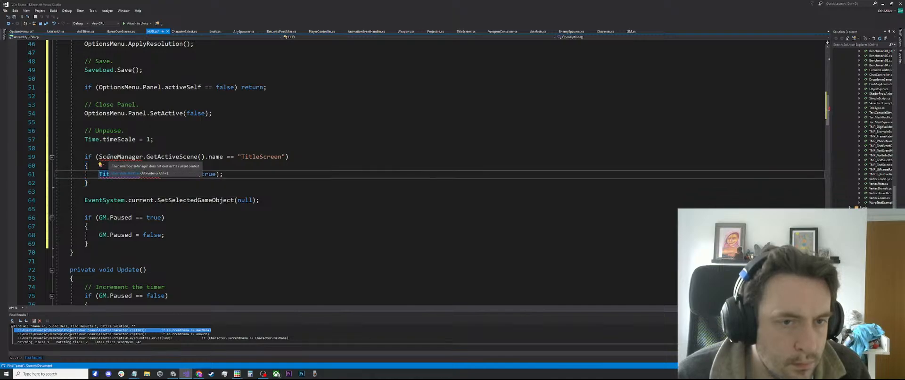
scroll(160, 155, up, 3)
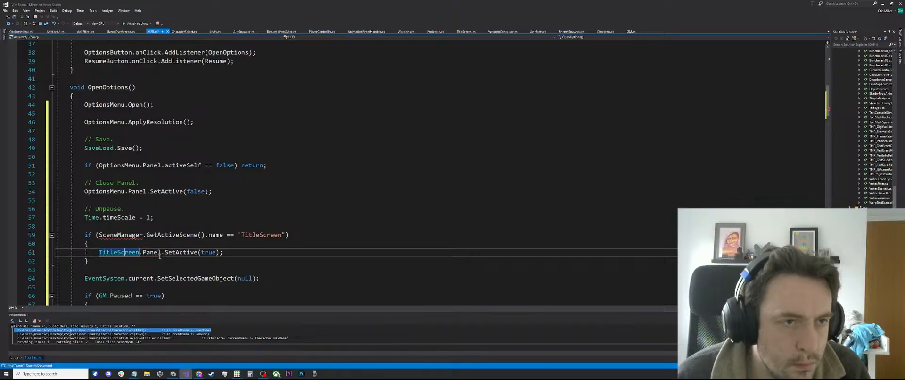
scroll(103, 228, up, 12)
click(210, 73)
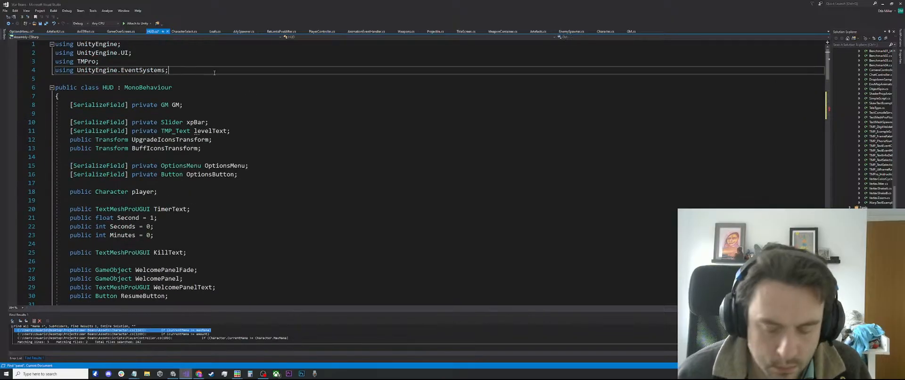
key(Return)
text(using Sc)
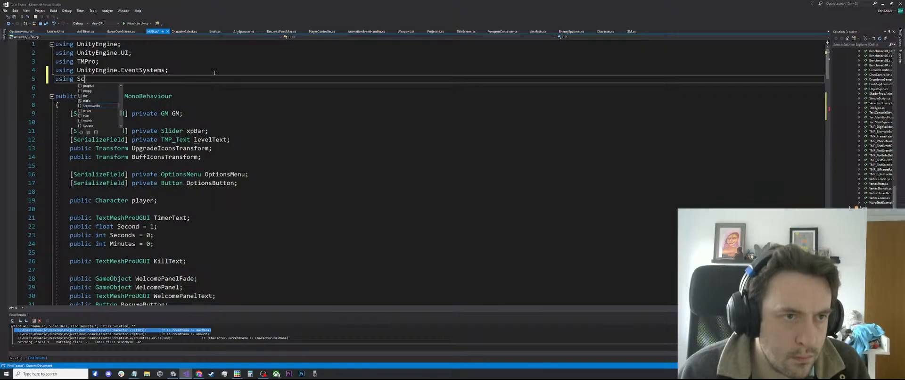
text(eneMan)
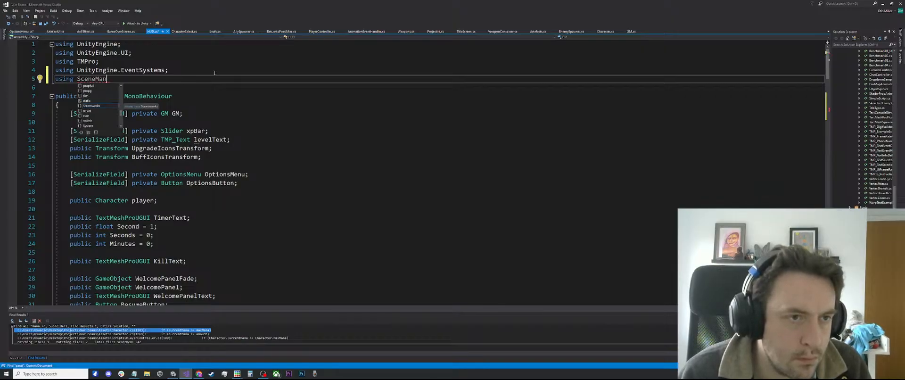
key(BackSpace)
key(BackSpace)
key(BackSpace)
key(BackSpace)
key(BackSpace)
key(BackSpace)
key(BackSpace)
key(BackSpace)
text(Unity)
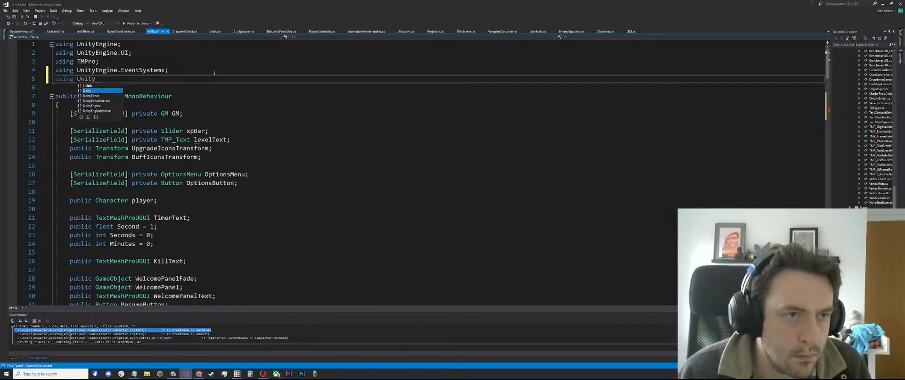
text(,se)
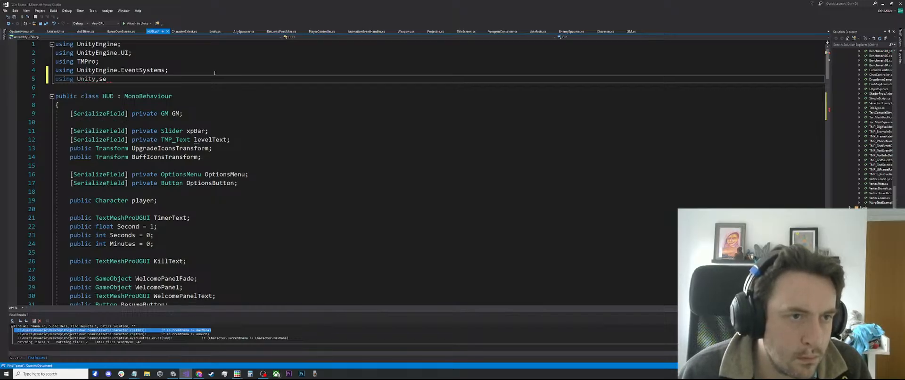
text(sce)
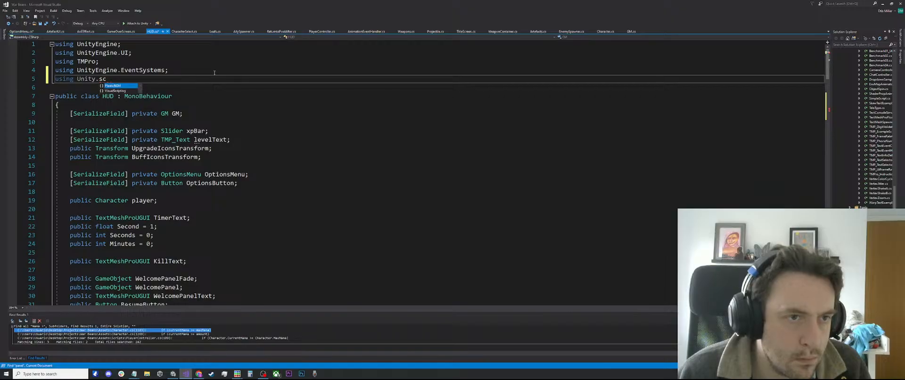
key(BackSpace)
key(BackSpace)
key(BackSpace)
key(BackSpace)
text(Engine.sc)
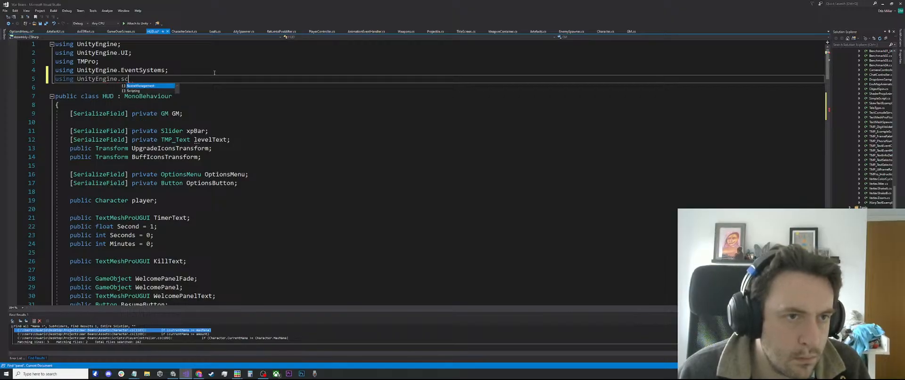
key(Tab)
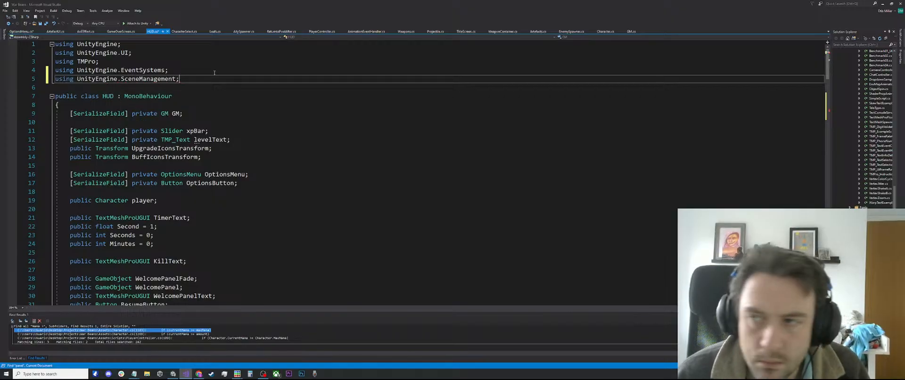
Prefix the TitleScreen.Panel.SetActive(true) call inside OpenOptions' title screen check with "OptionsMenu.".
scroll(130, 89, down, 18)
scroll(129, 88, up, 3)
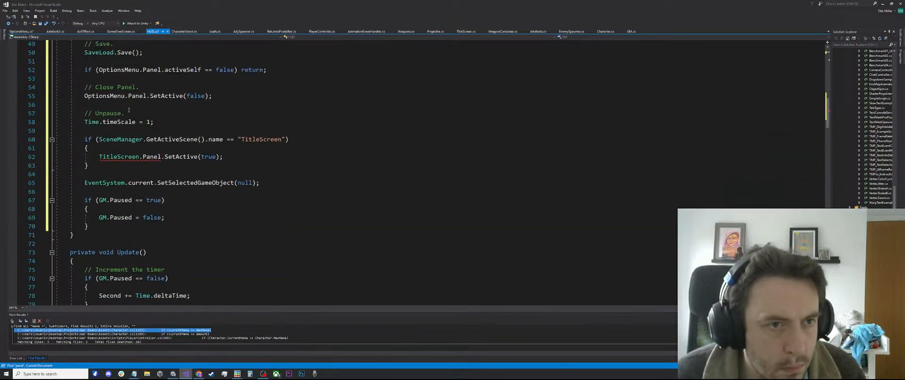
double_click(119, 182)
click(148, 176)
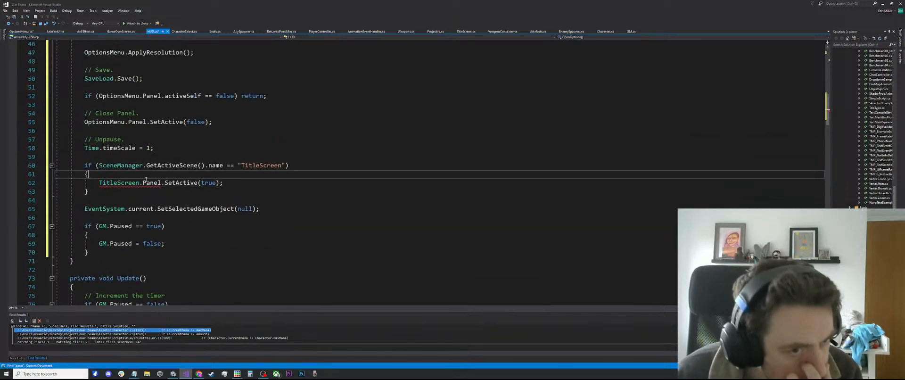
click(100, 183)
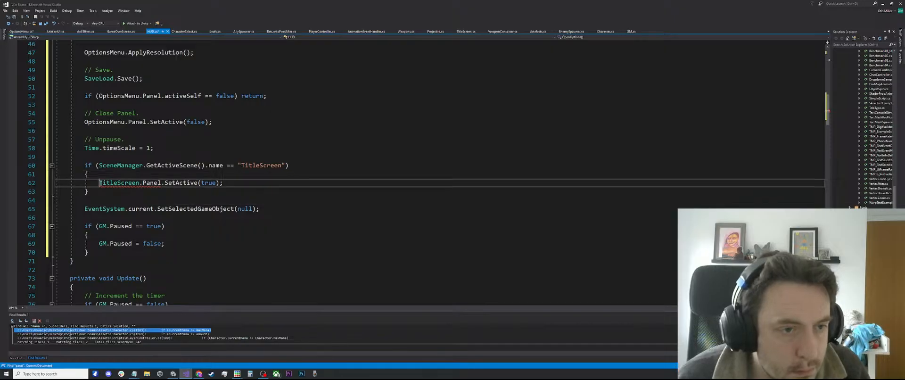
double_click(113, 183)
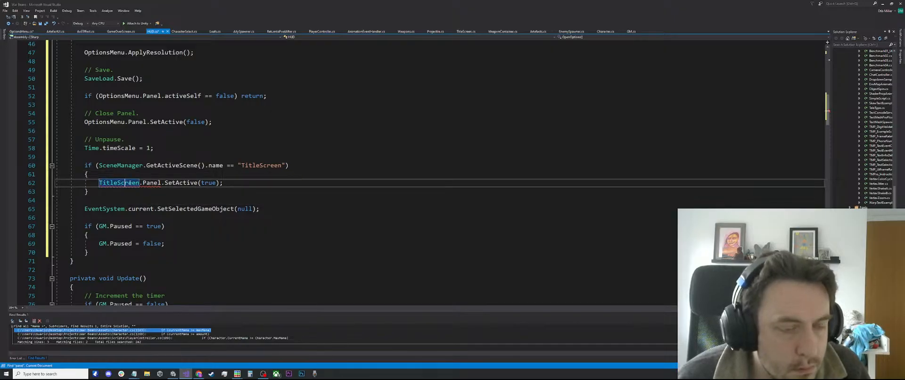
click(145, 183)
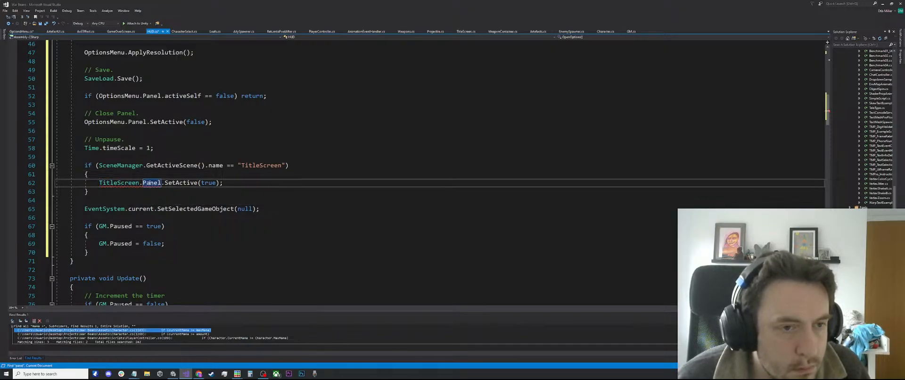
key(Home)
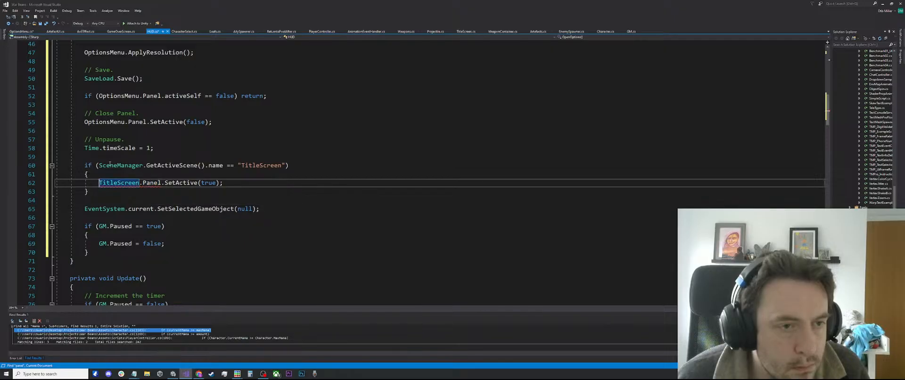
click(126, 122)
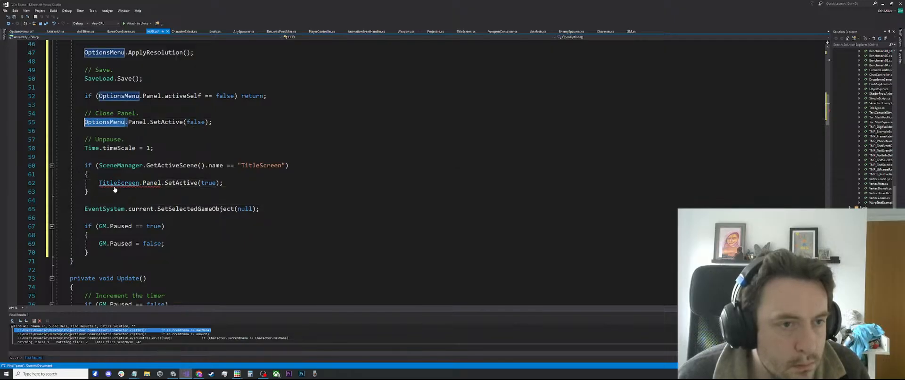
click(101, 182)
key(ctrl+v)
text(.)
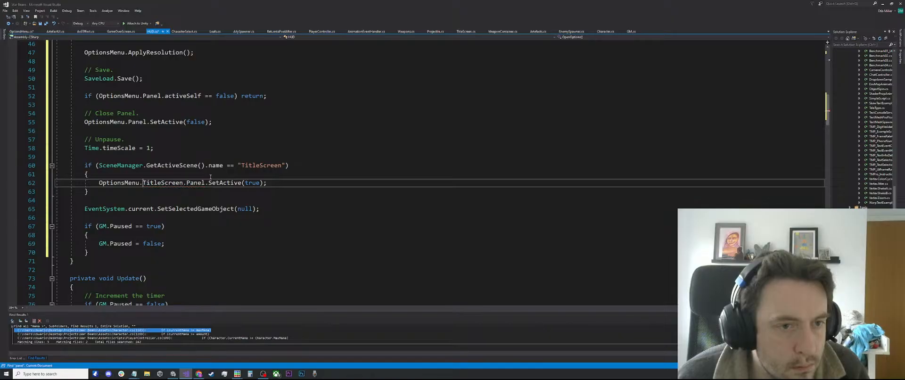
Save the HUD script with the adapted OpenOptions method.
double_click(213, 166)
scroll(212, 167, up, 5)
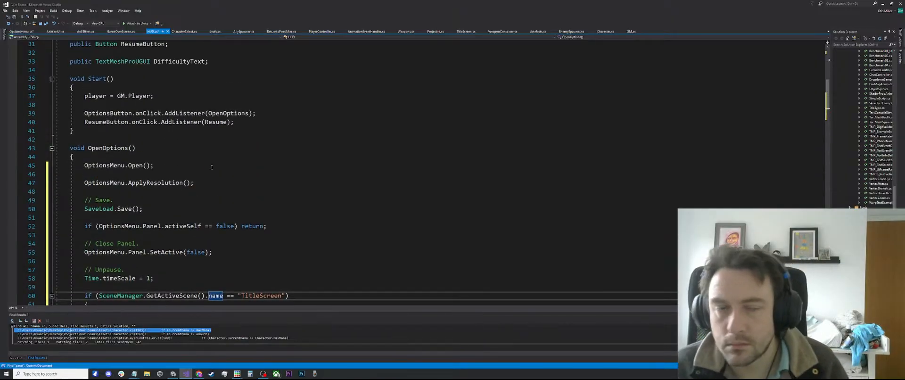
key(ctrl+s)
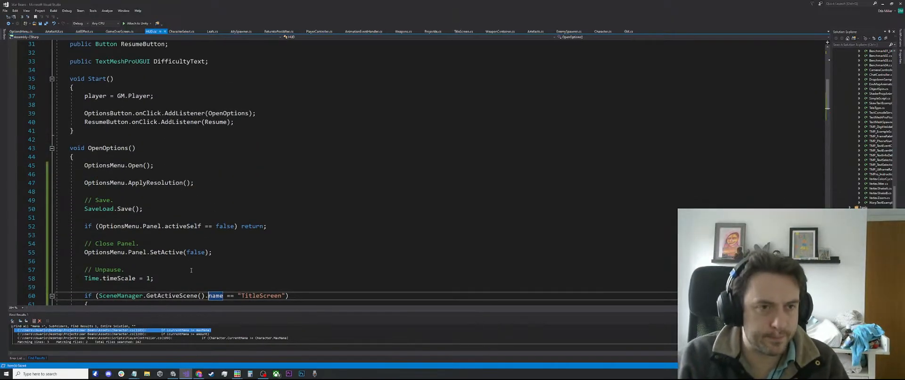
Switch to Unity, run War Beans in Play mode, and test opening and closing the title screen's options menu.
click(186, 373)
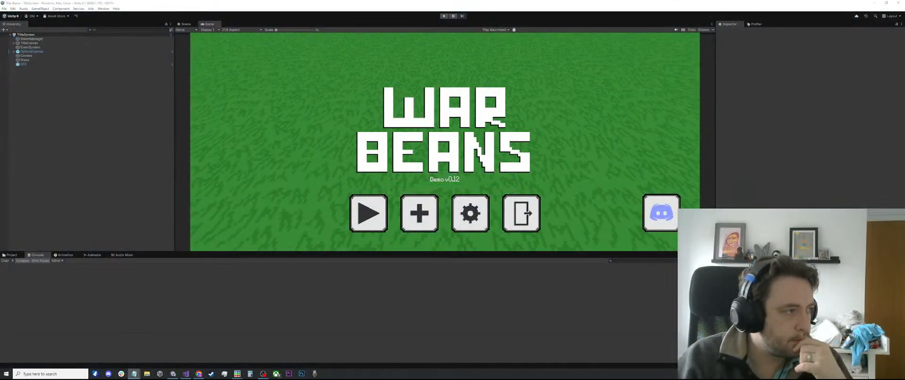
mouse_move(132, 376)
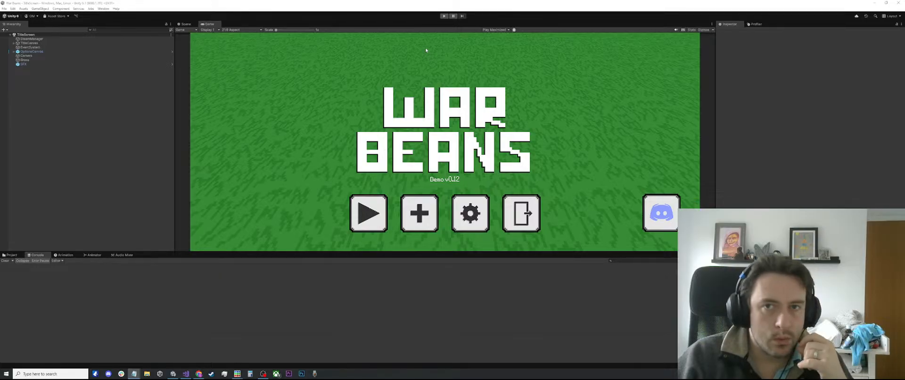
click(444, 16)
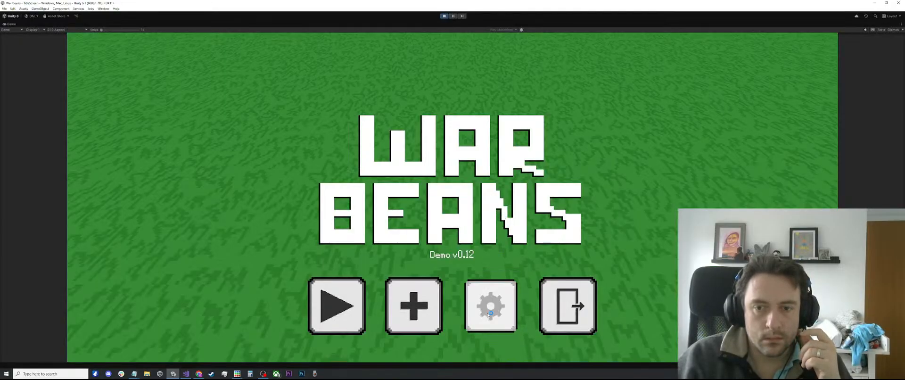
click(493, 317)
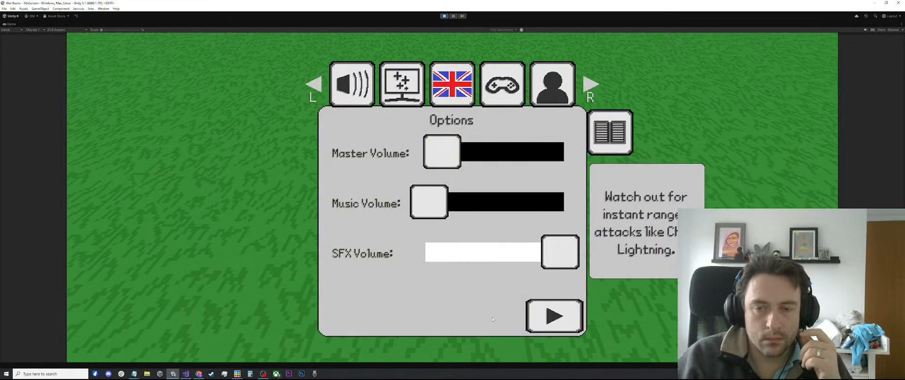
click(561, 306)
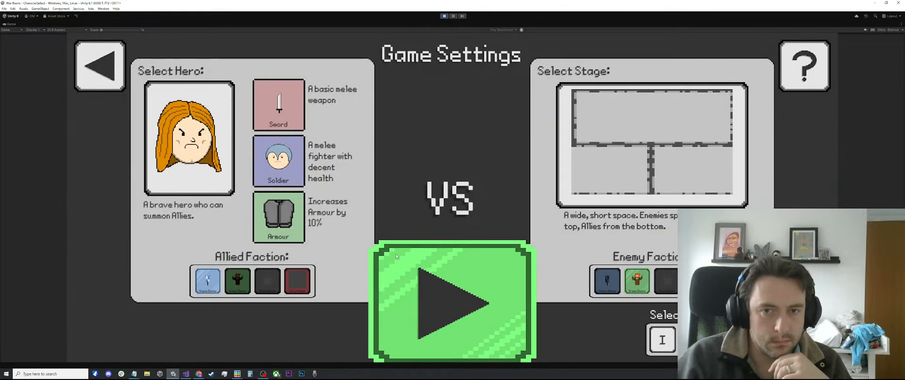
Start a match, choose the Critical Mana artefact, and test opening and resuming from the in-game options menu.
click(433, 278)
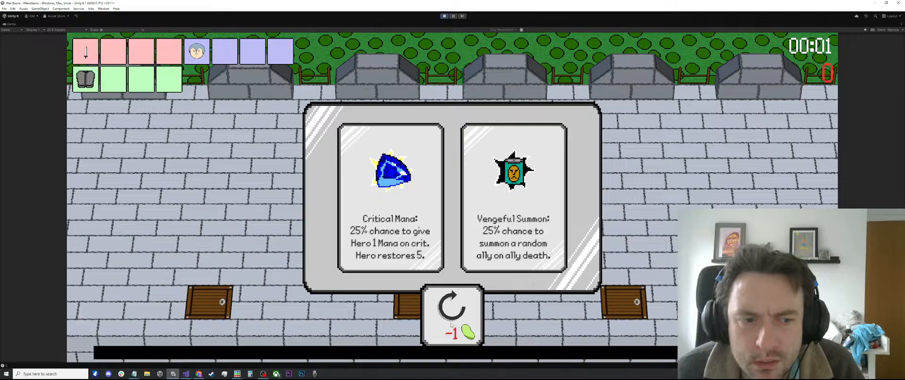
click(410, 246)
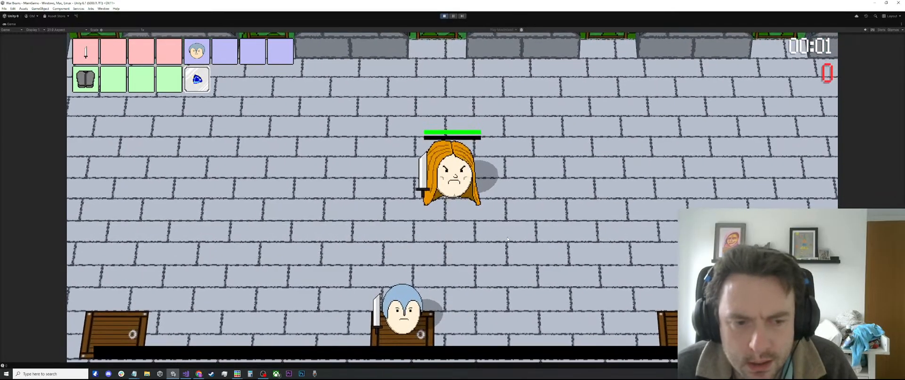
key(Escape)
click(554, 315)
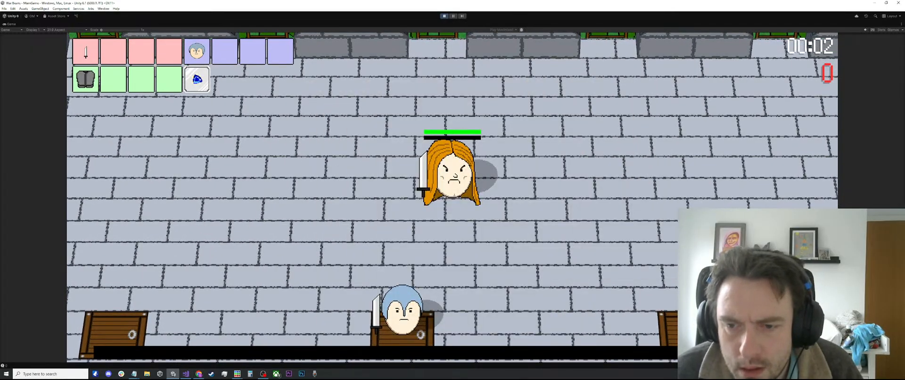
Move the hero around while repeatedly toggling the options menu during the match, and stop Play mode.
key(a)
key(s)
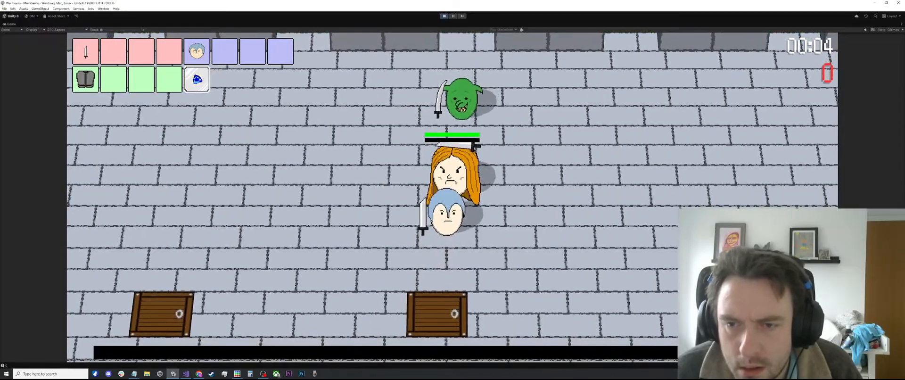
key(w)
key(a)
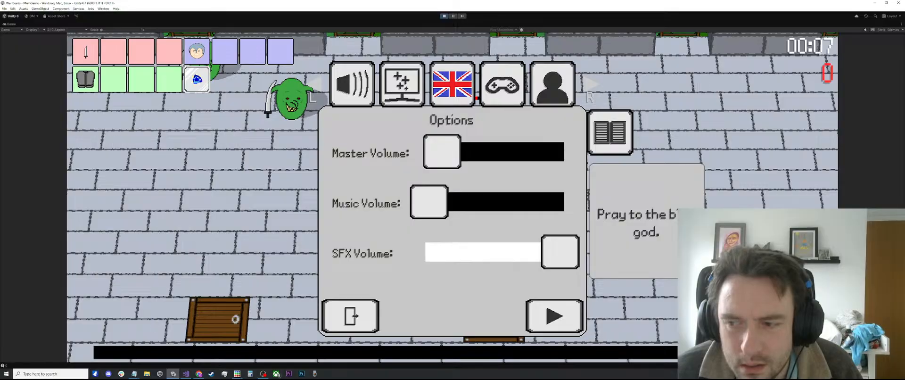
key(Escape)
key(Escape)
key(Escape)
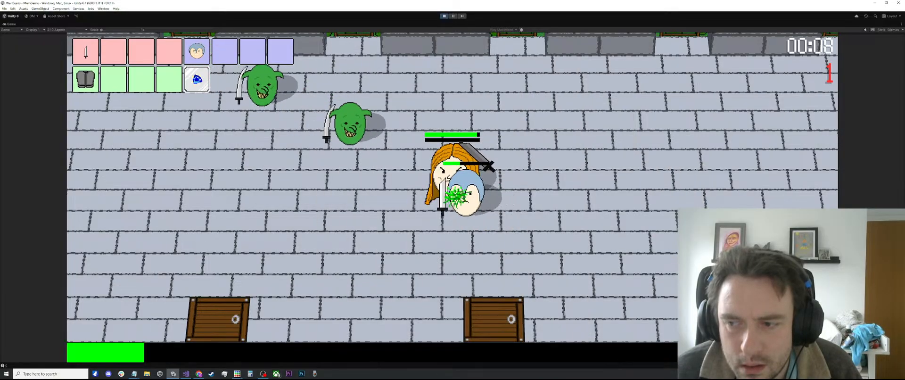
key(w)
key(a)
click(443, 16)
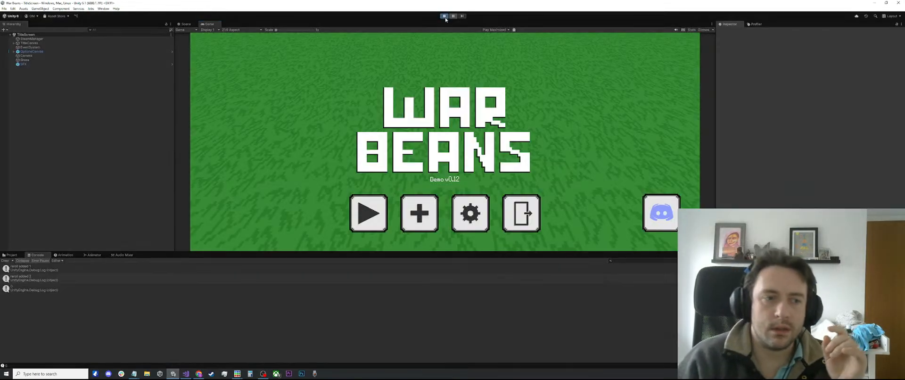
Review OpenOptions in the HUD script, run the game again in Unity, pick the Critical Buff artefact in a new match, and pause Play mode.
click(186, 373)
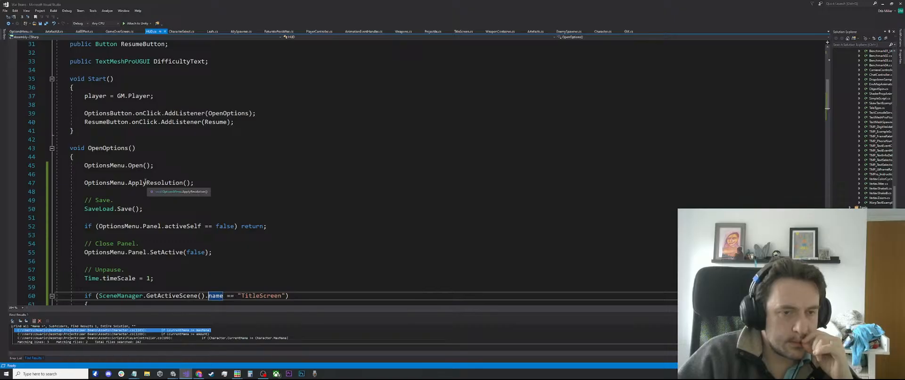
click(145, 176)
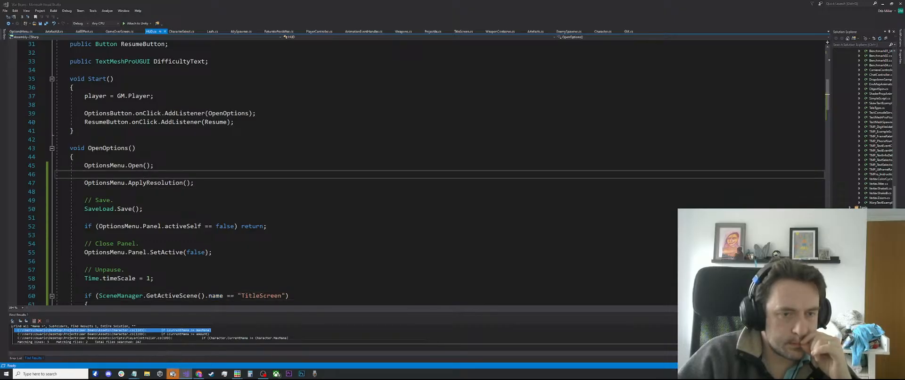
click(171, 373)
click(326, 293)
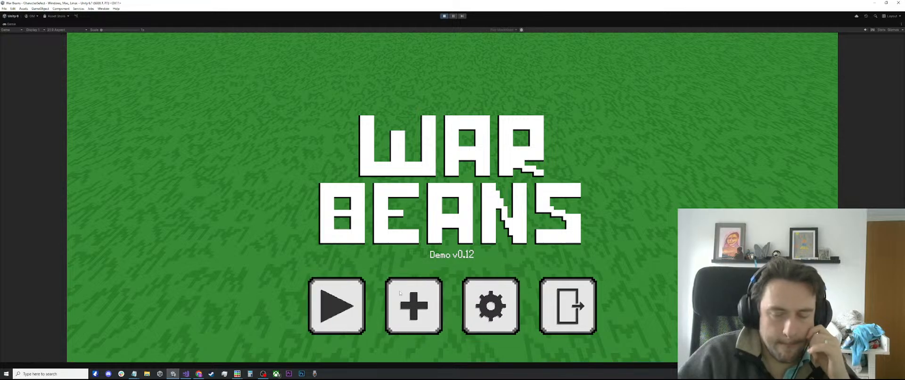
click(481, 257)
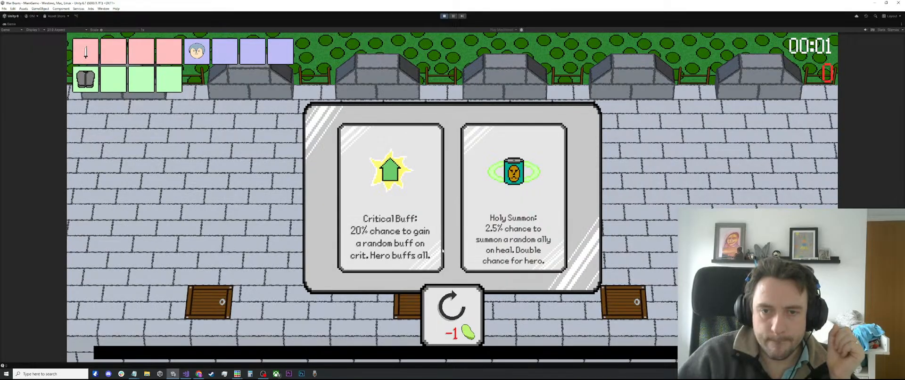
click(391, 227)
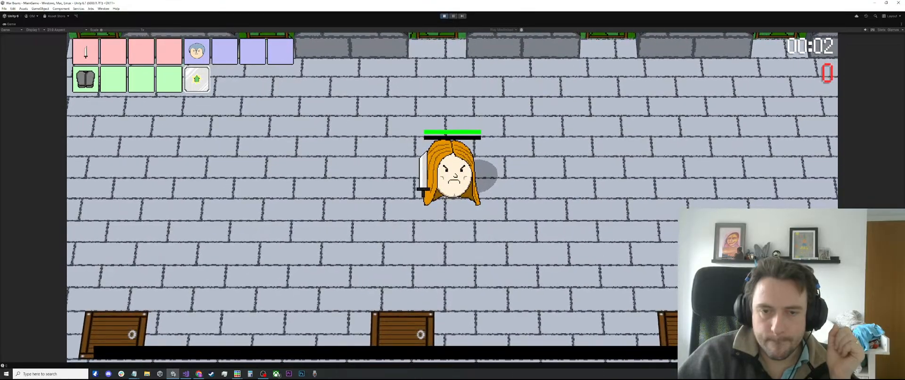
click(453, 17)
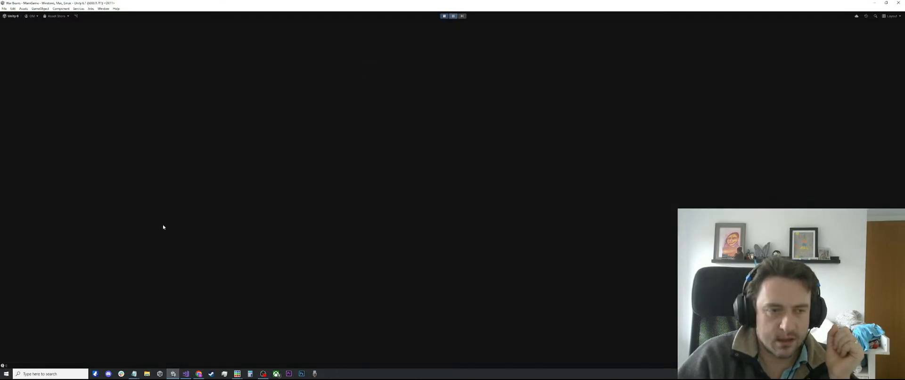
Open the source of the "reroll added" console log and delete that Debug.Log line from the Artefact Rerolls check in Awake.
click(29, 270)
double_click(29, 273)
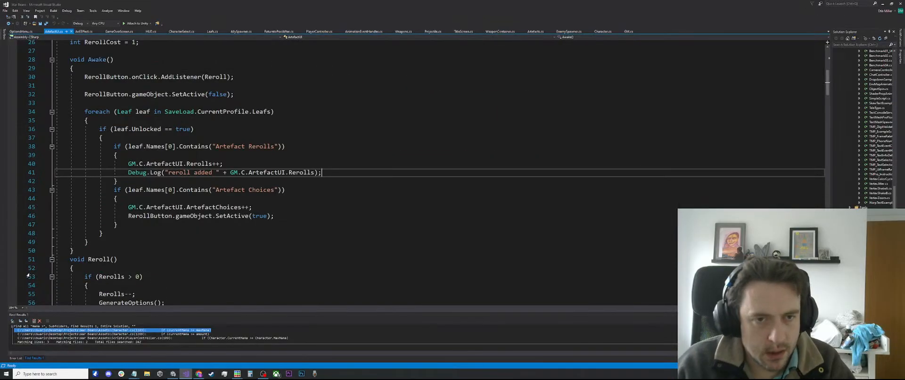
click(276, 156)
drag(321, 173, 290, 175)
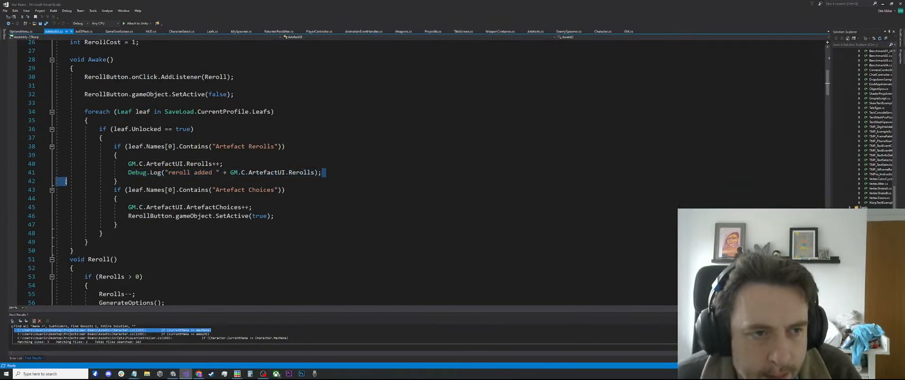
click(59, 172)
key(Delete)
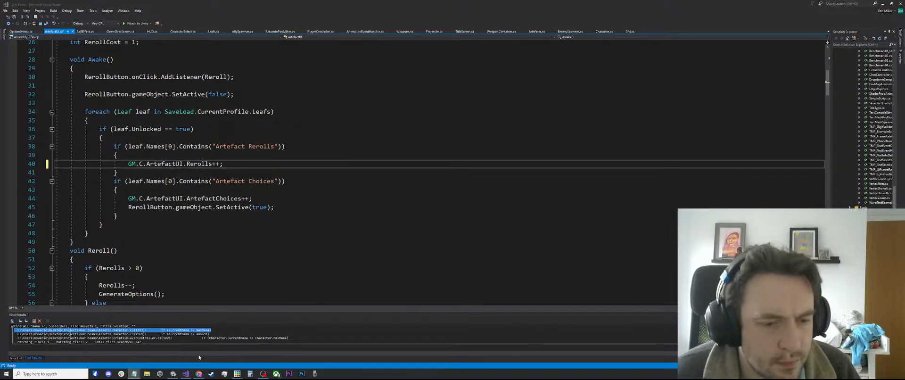
Return to HUD's OpenOptions, inspect the definition of OptionsMenu's Open method, and come back to the call.
click(151, 31)
click(137, 165)
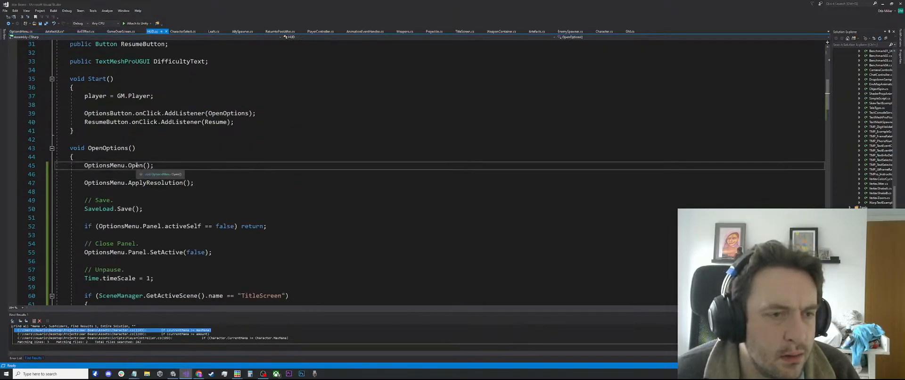
click(125, 172)
scroll(125, 172, down, 2)
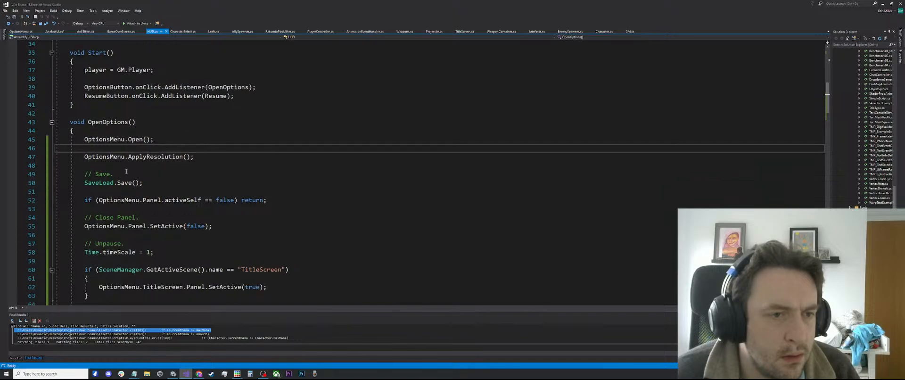
click(115, 142)
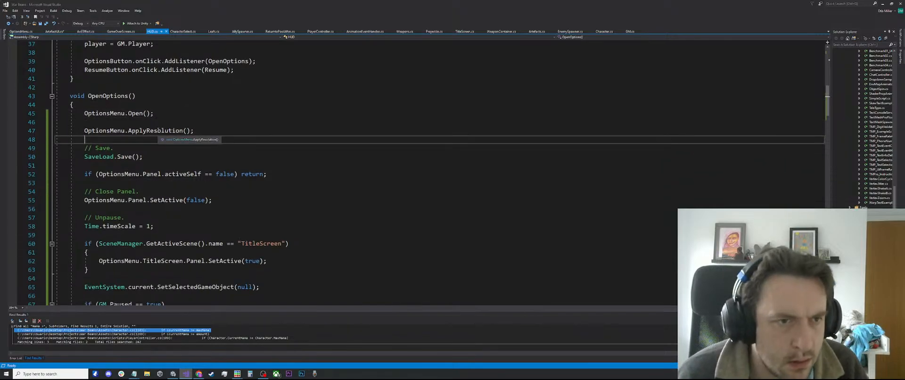
click(134, 113)
key(F12)
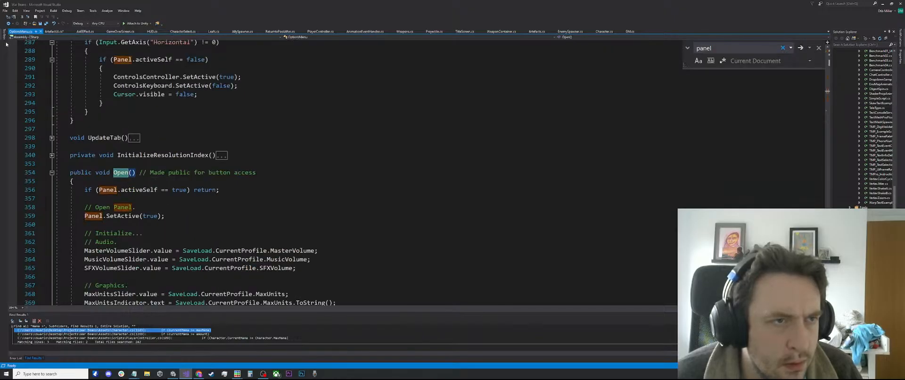
click(8, 23)
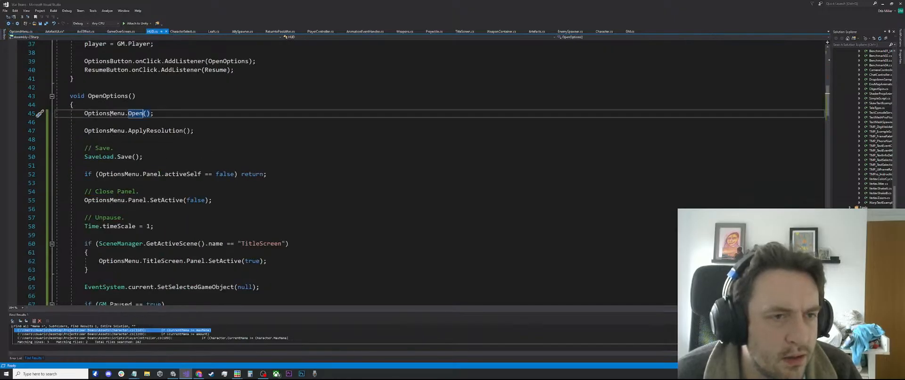
Below the OptionsMenu.Open() call in OpenOptions, begin an if block with the condition OptionsMenu.Panel.activeSelf == true.
click(106, 122)
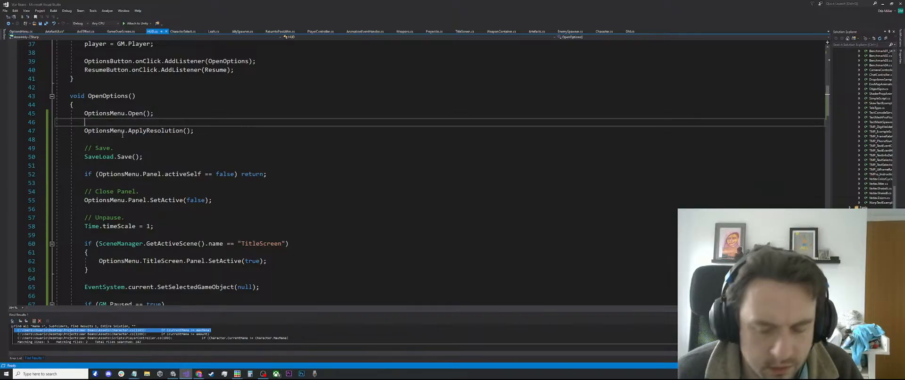
key(Return)
text(if ()
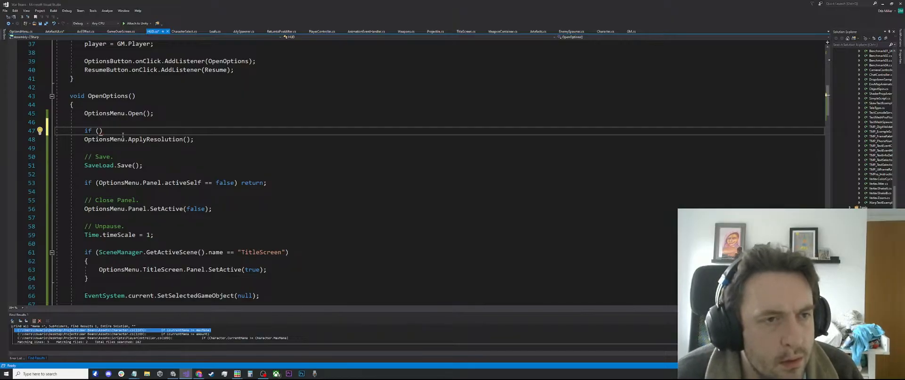
text(optio)
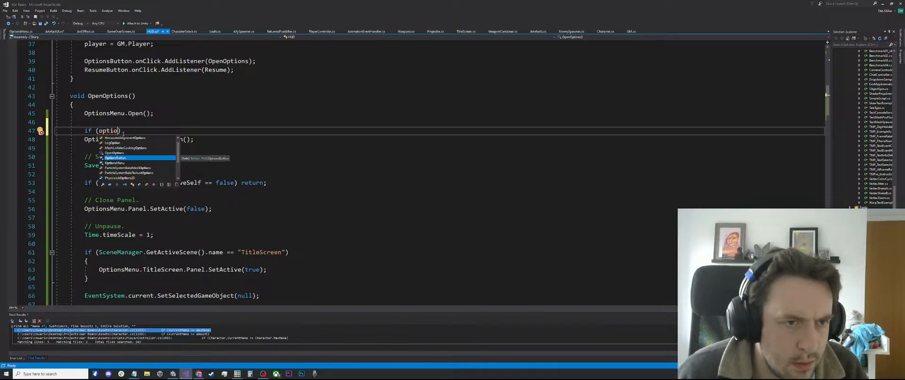
text(nsMenu.pane)
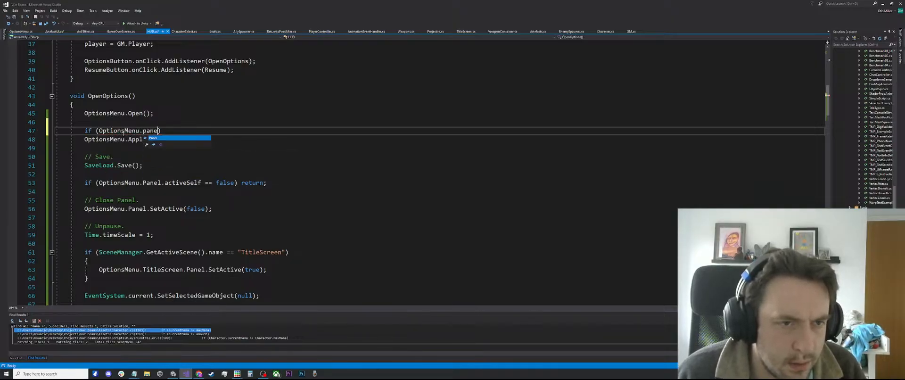
text(.act)
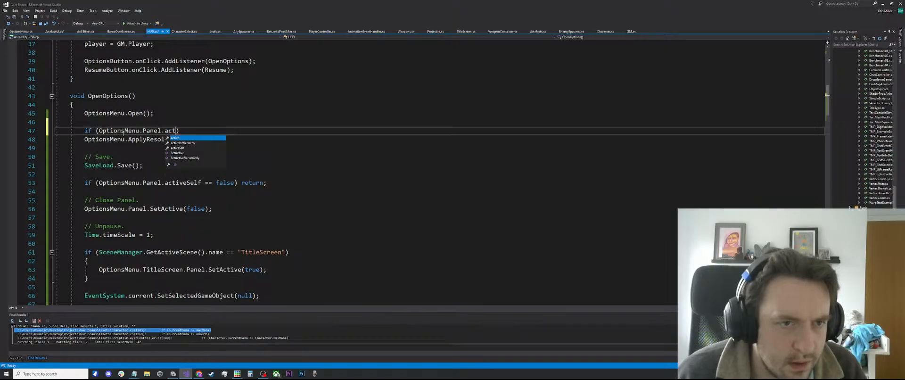
text(iveSelf == true) )
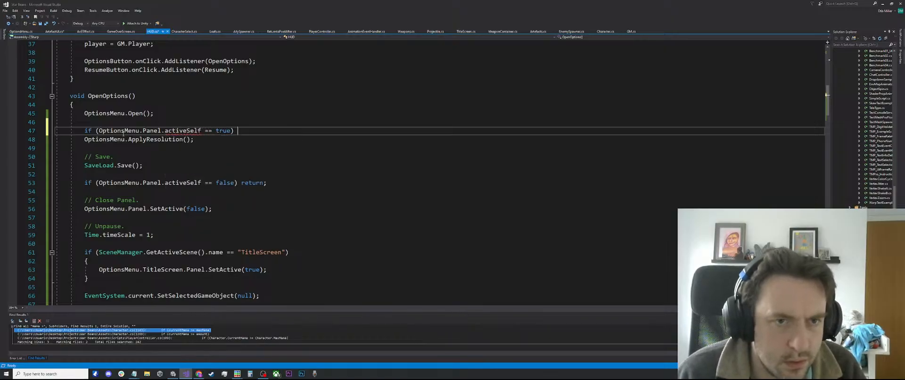
text({)
Close the new if block after the GM.Paused check so it encloses the adapted Resume code, and save the HUD script.
scroll(111, 160, down, 7)
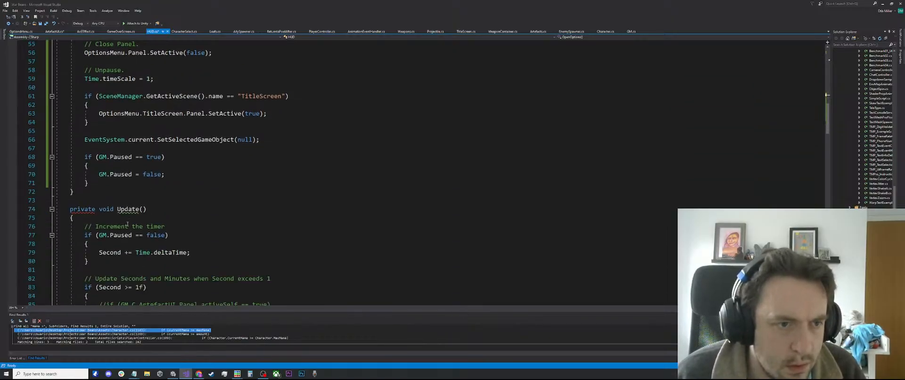
click(109, 158)
key(Return)
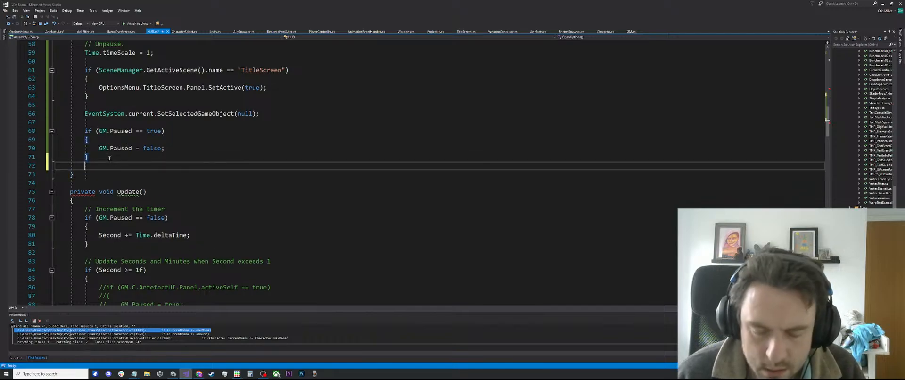
text(})
scroll(163, 121, up, 7)
click(165, 139)
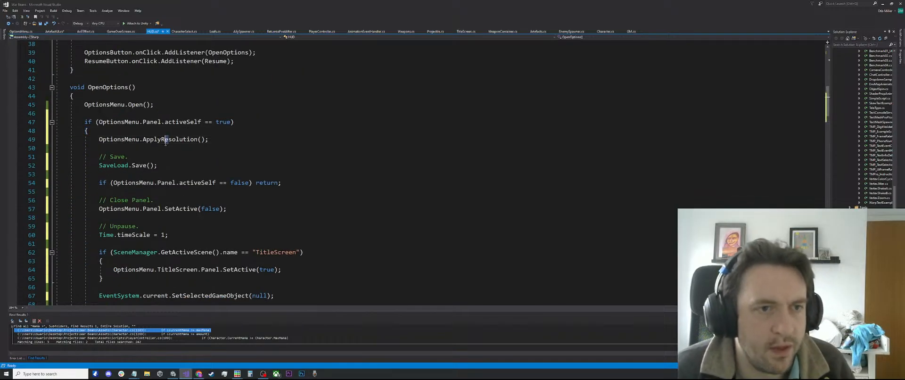
key(ctrl+s)
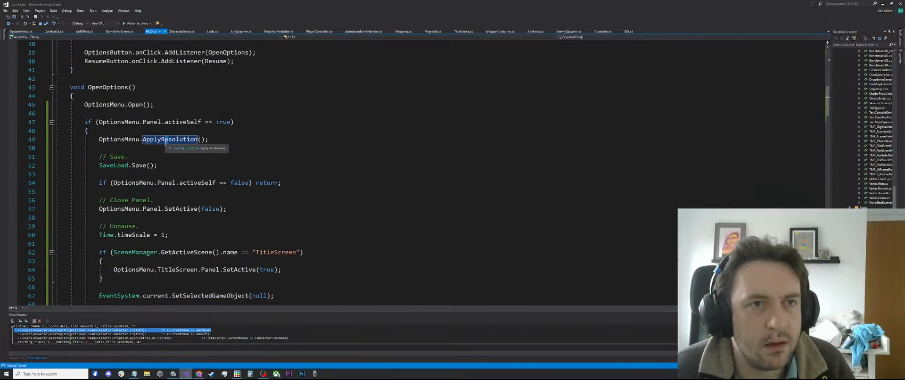
click(172, 373)
click(444, 16)
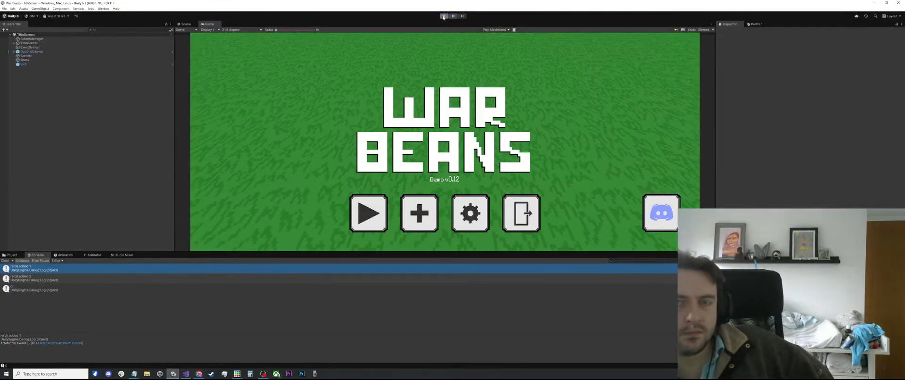
click(188, 375)
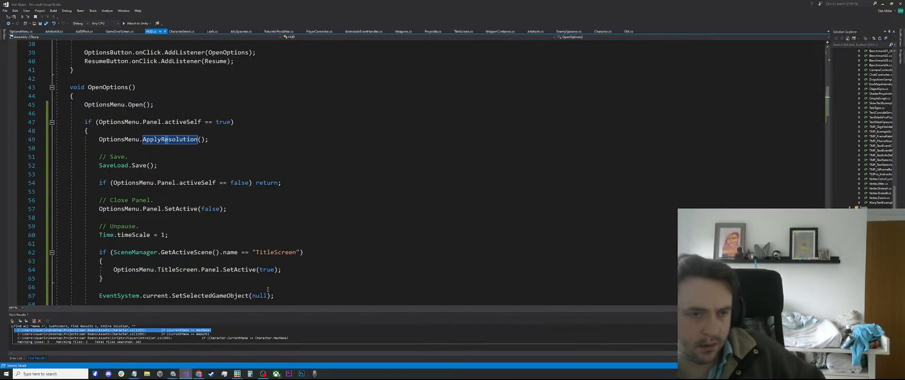
Delete the TitleScreen scene check and the early return for an inactive panel from the new if block in OpenOptions.
click(151, 287)
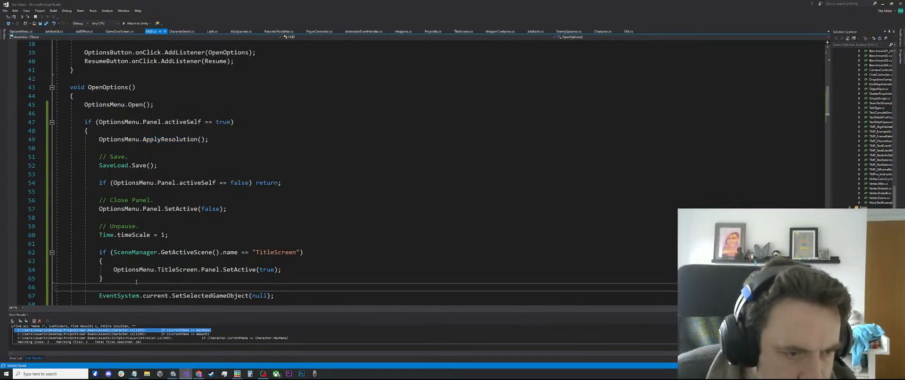
drag(138, 281, 55, 253)
key(Delete)
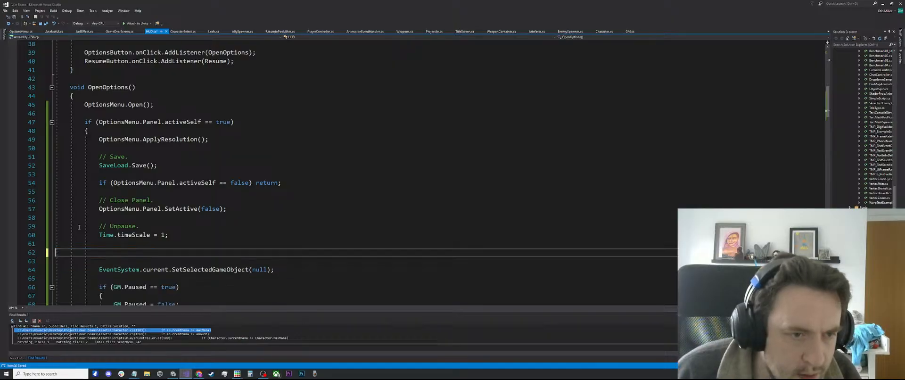
key(BackSpace)
key(BackSpace)
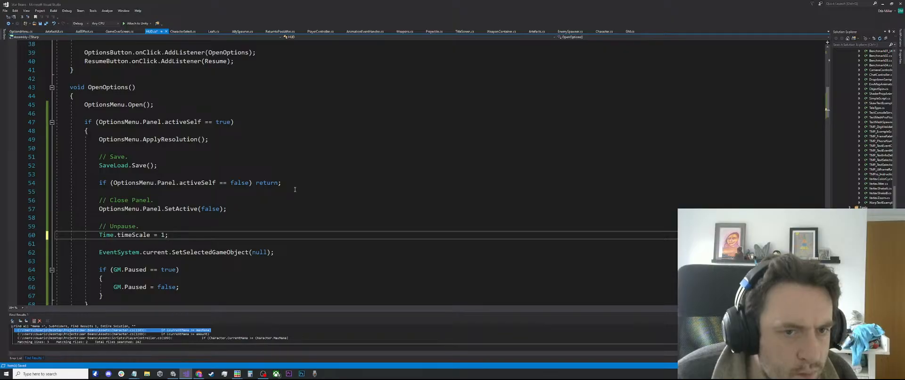
drag(282, 183, 59, 177)
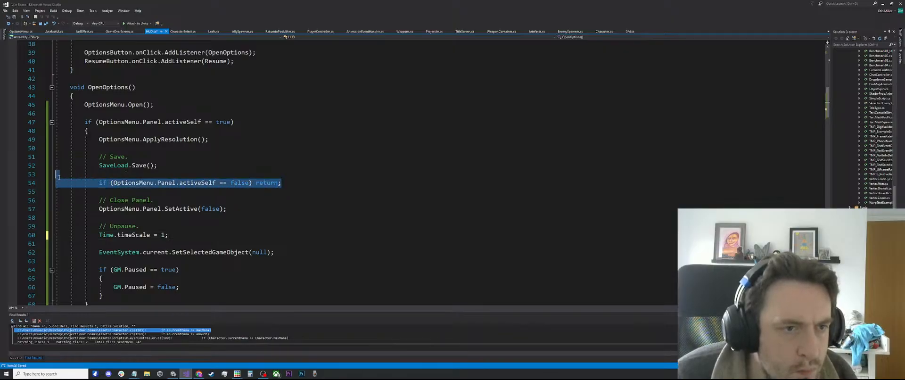
key(BackSpace)
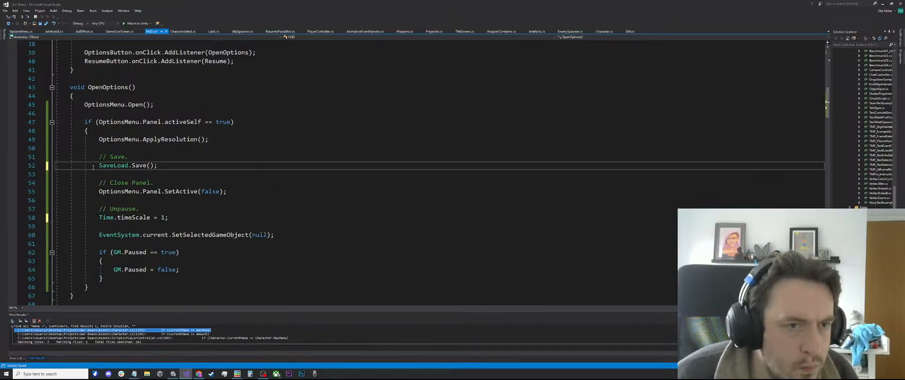
Run the game in Unity, start a new match, pick the Good Chicken artefact, and pause Play mode.
click(173, 374)
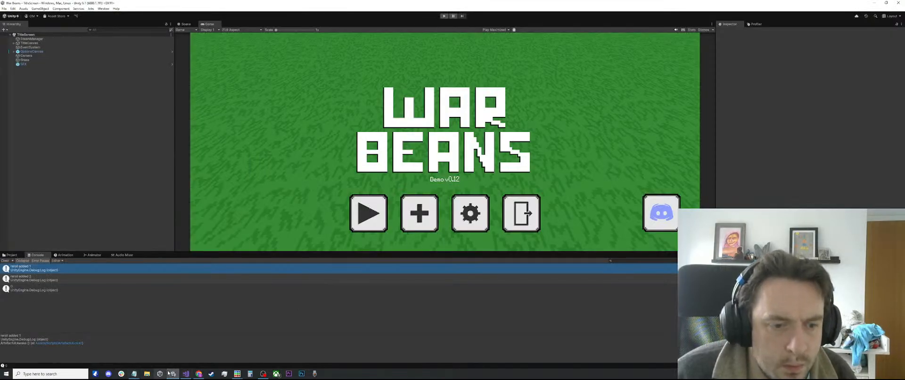
click(444, 16)
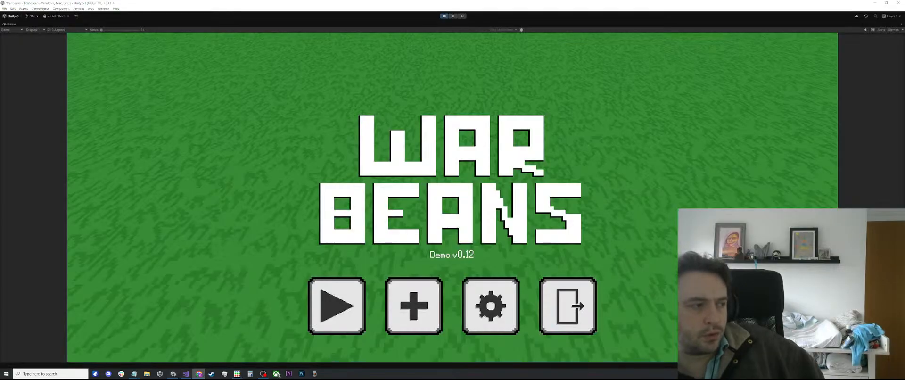
click(337, 305)
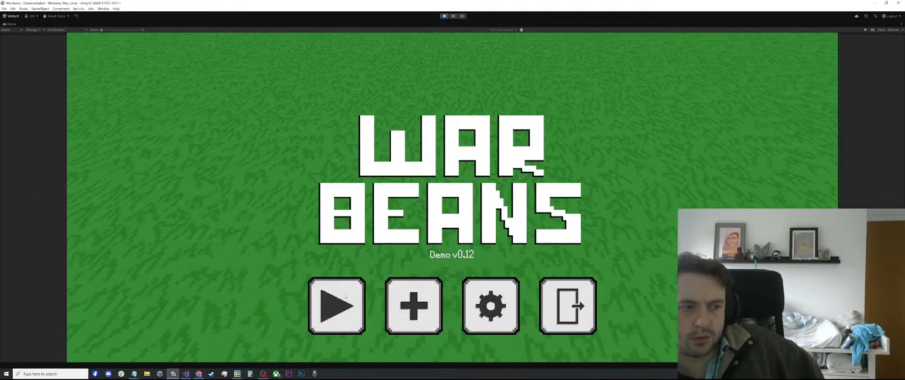
click(416, 277)
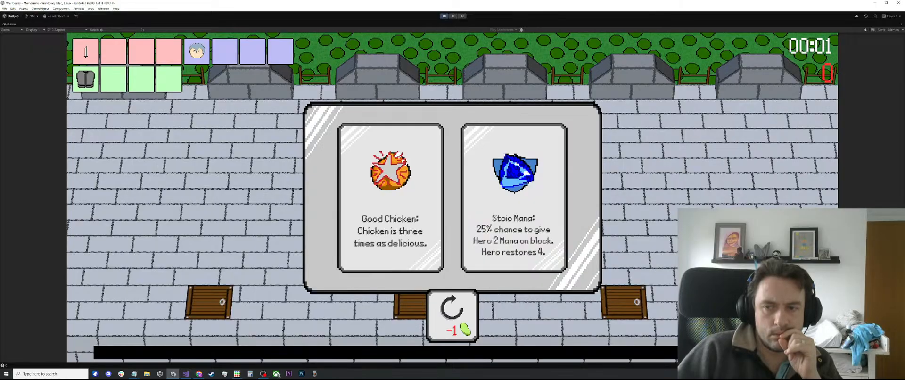
key(a)
key(space)
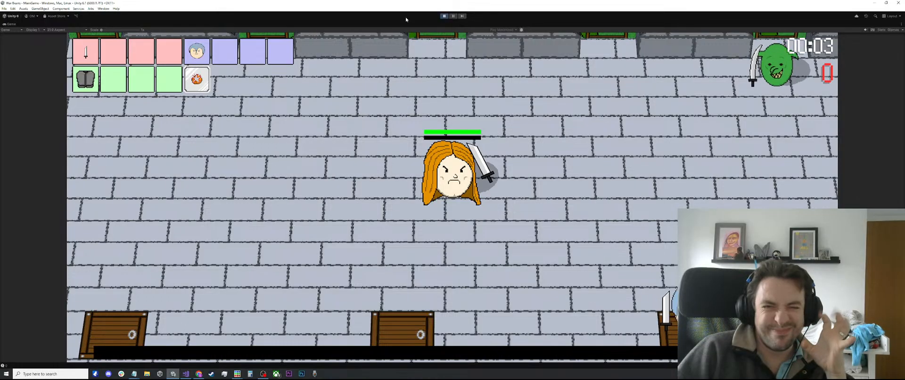
click(453, 17)
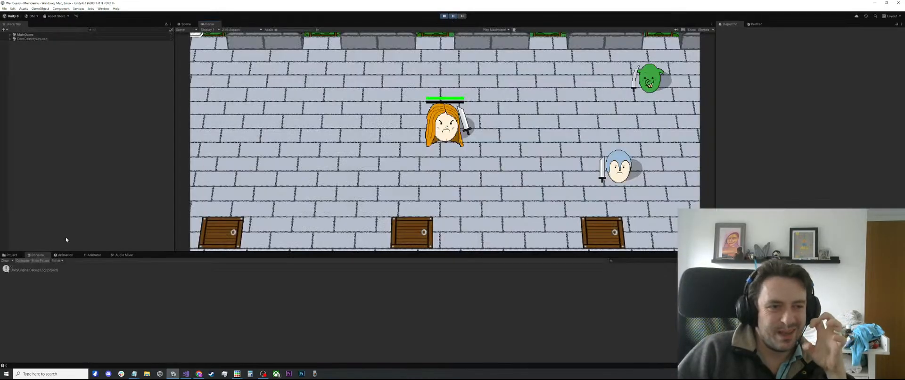
Open the source of the remaining console log and delete the Debug.Log(Rerolls) line from GenerateOptions.
click(44, 267)
double_click(43, 267)
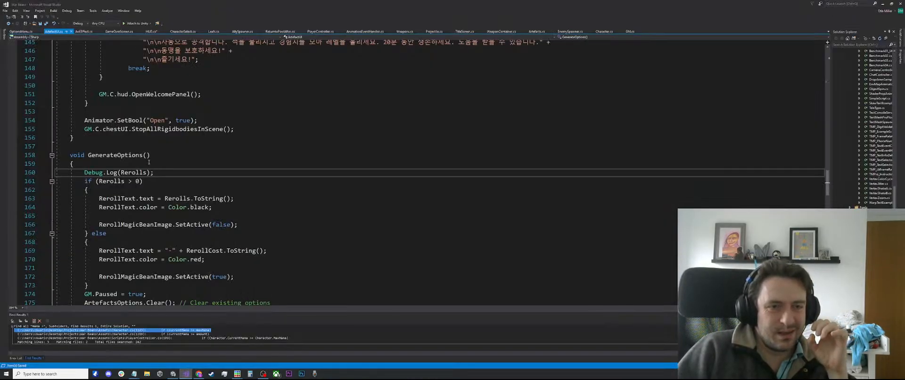
drag(154, 172, 57, 171)
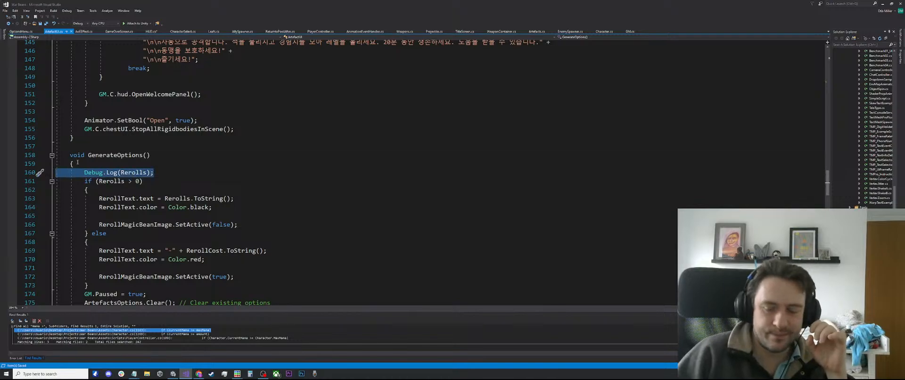
key(BackSpace)
key(BackSpace)
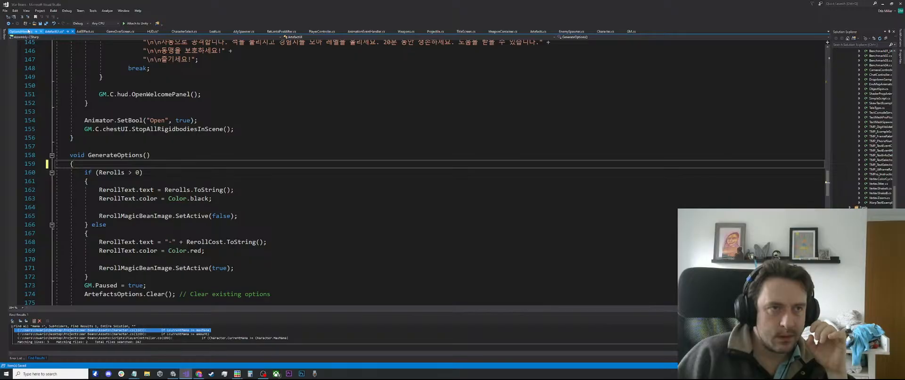
In HUD's OpenOptions, add a Debug.Log with the message "closing" at the start of the active-panel if block.
click(152, 32)
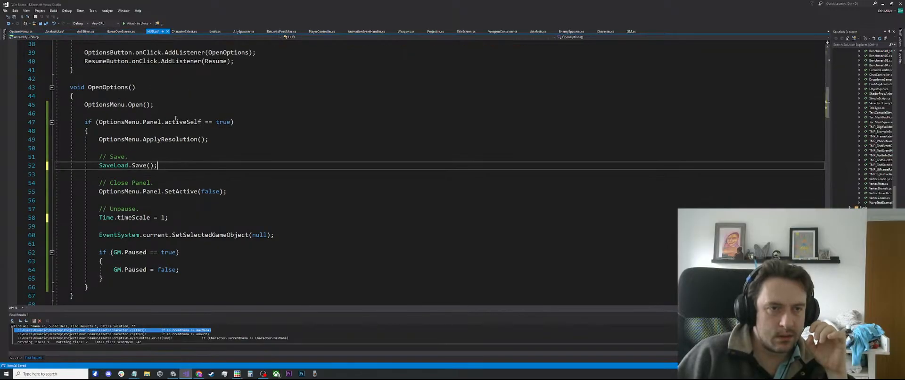
click(117, 130)
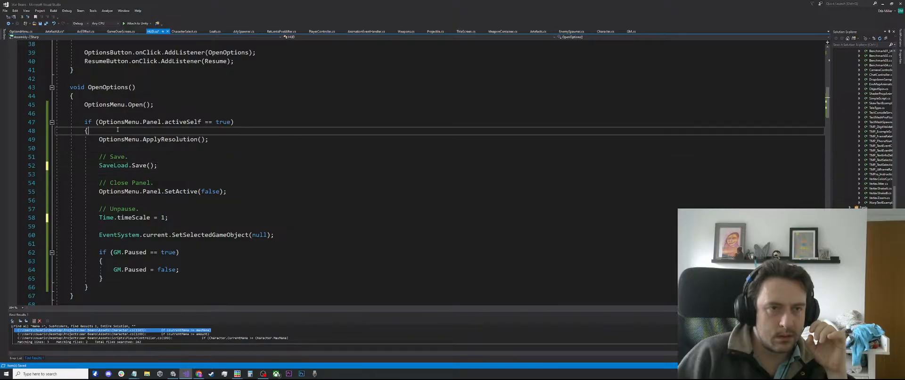
key(Return)
text(de)
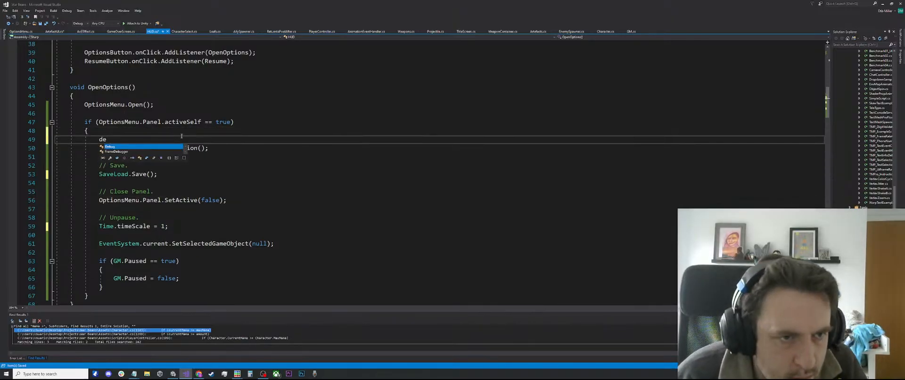
text(bug.Log (""))
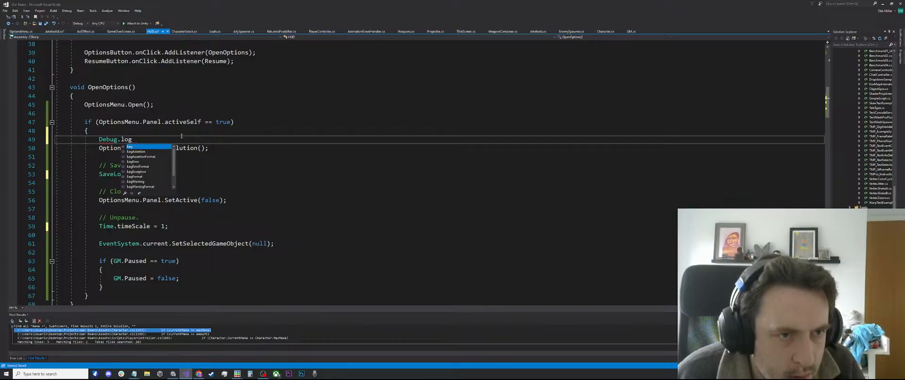
text(closing)
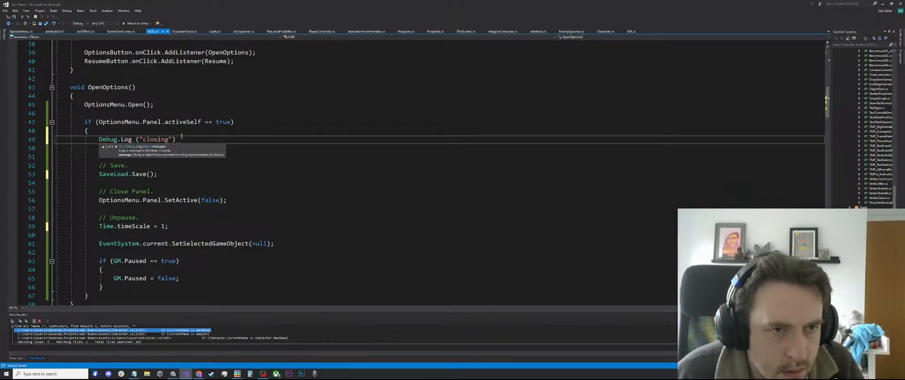
text(");)
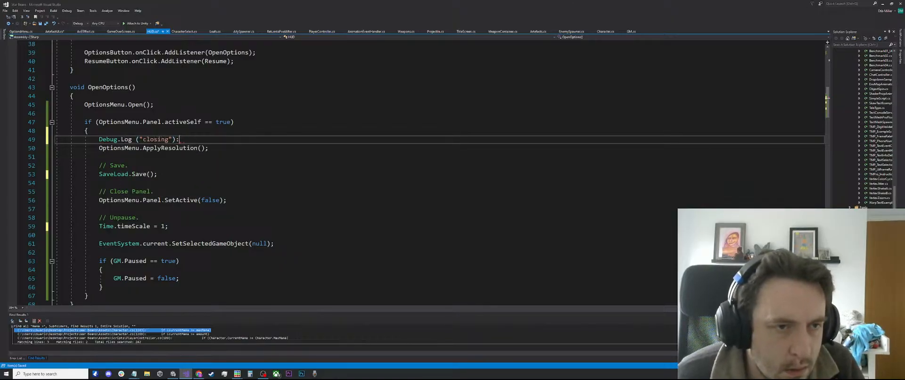
Add a second Debug.Log("closing") line between OptionsMenu.Open() and the if statement, and end the log inside the block with a semicolon.
key(shift+Home)
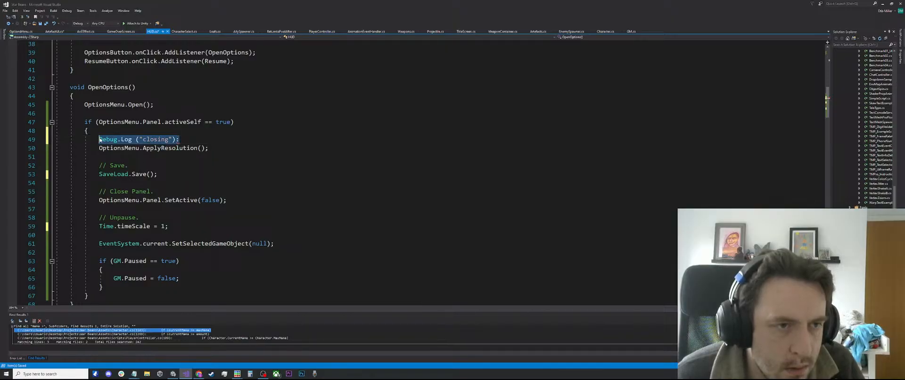
click(180, 102)
key(Return)
key(Return)
text(Debug.Log("closing");)
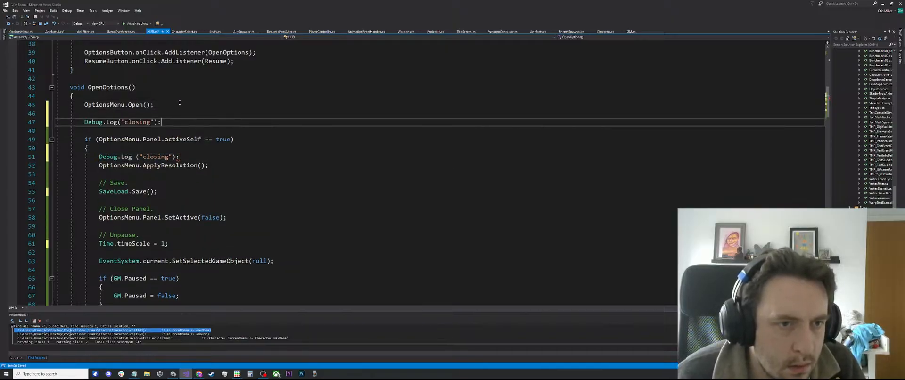
click(178, 161)
key(BackSpace)
text(;)
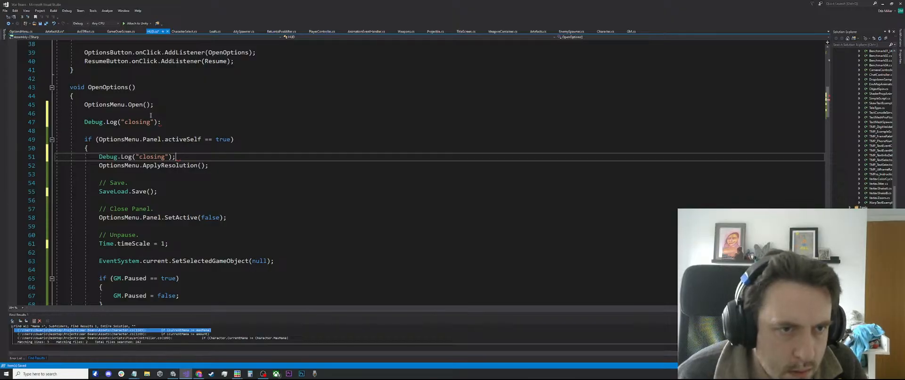
Correct the Debug.Log line before OpenOptions' if statement to end with a semicolon, set its message to "opening", and save the script.
click(169, 125)
key(BackSpace)
text(;)
key(Left)
key(Left)
key(Left)
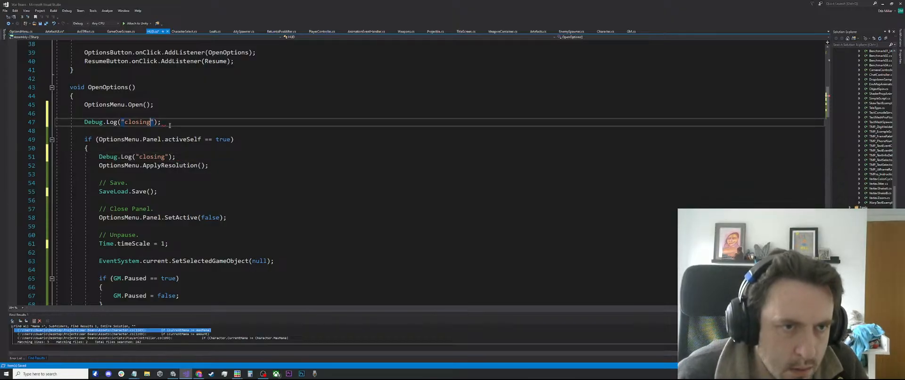
key(BackSpace)
key(BackSpace)
key(BackSpace)
key(BackSpace)
key(BackSpace)
key(BackSpace)
key(BackSpace)
text(opening)
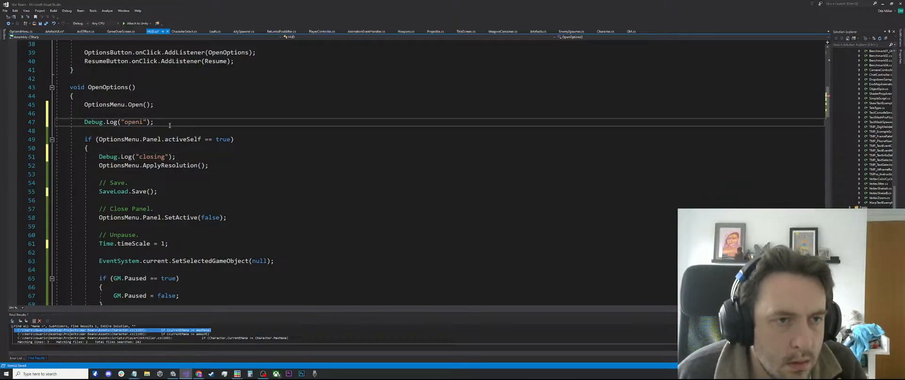
key(ctrl+s)
Run the game in Unity, start a new match, pick the Good Crit artefact, and pause Play mode.
key(alt+Tab)
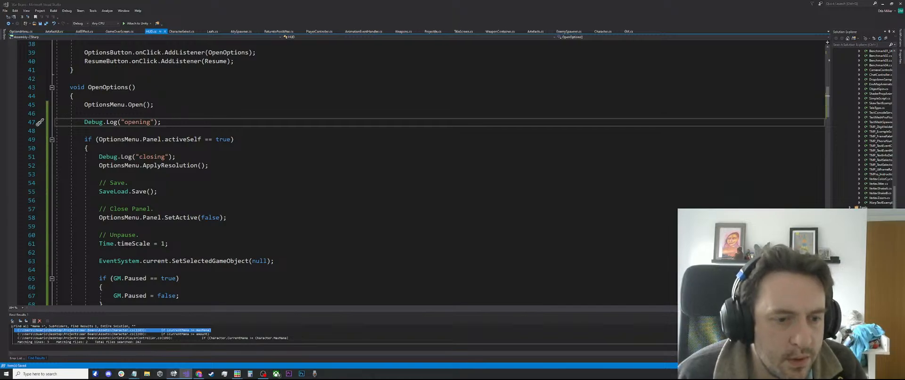
click(447, 16)
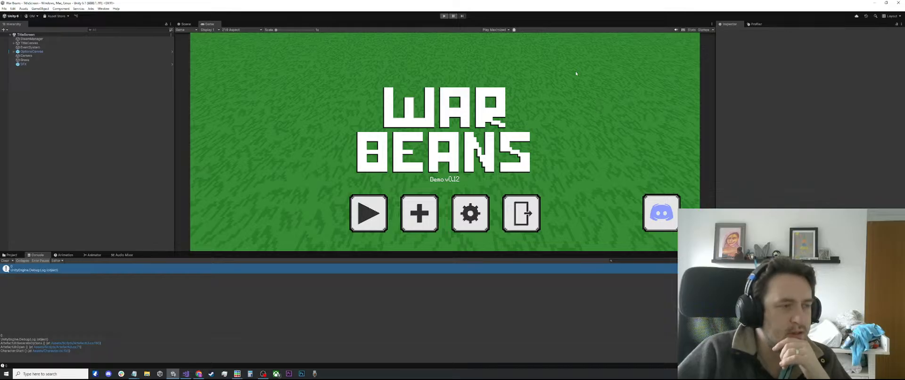
click(446, 17)
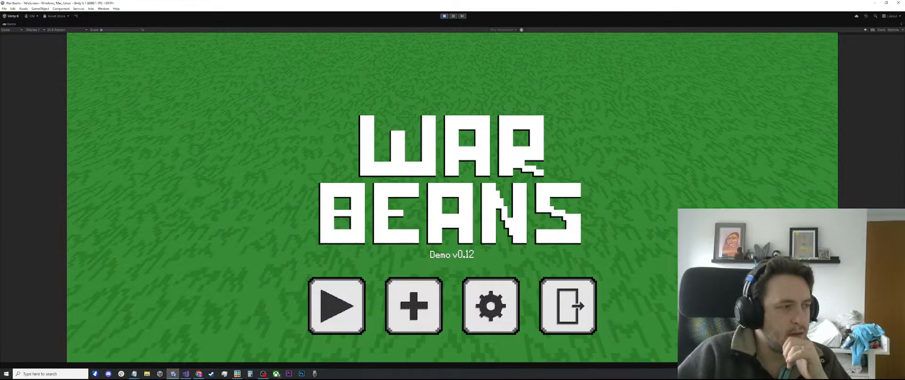
click(410, 316)
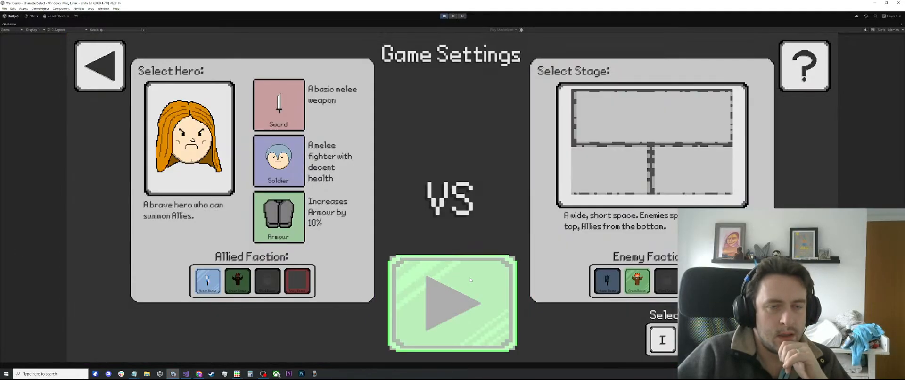
click(470, 280)
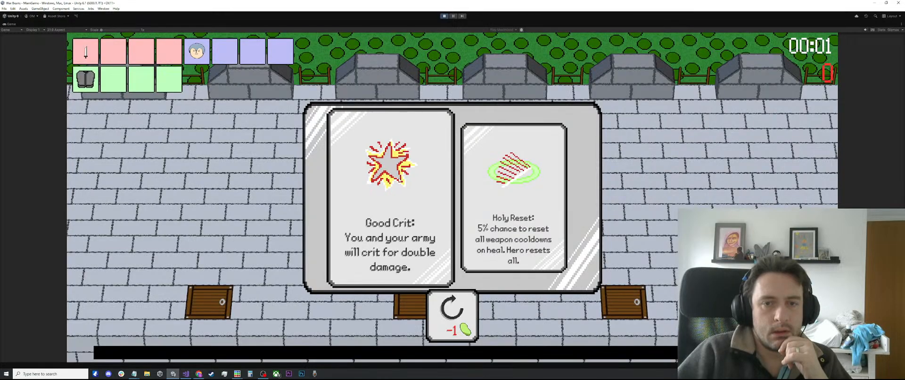
click(399, 181)
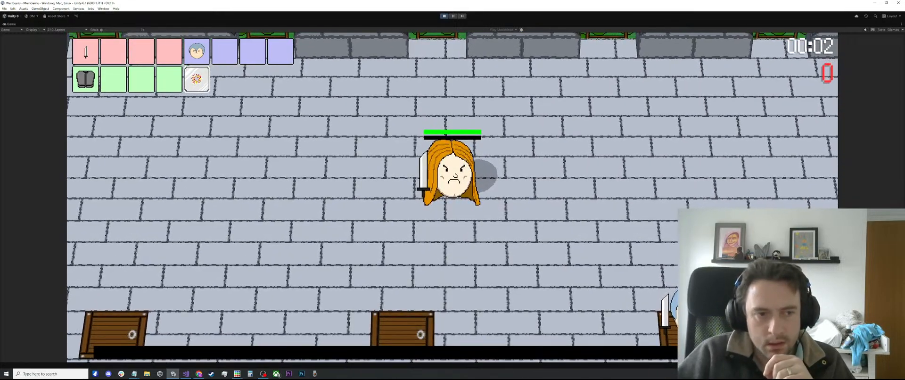
click(453, 16)
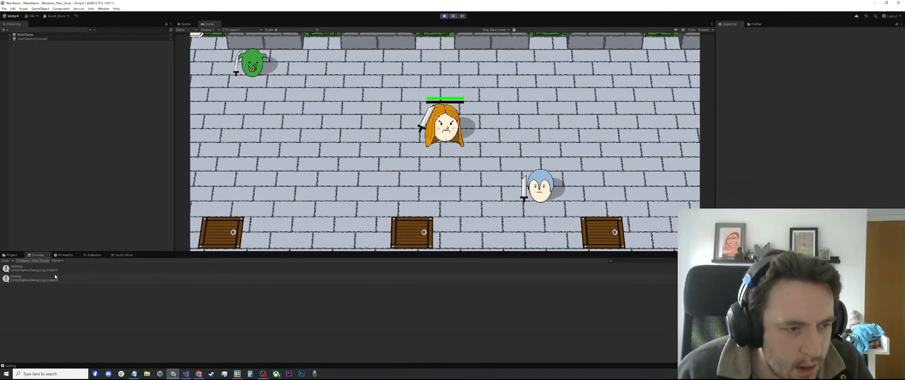
Open the source of the "opening" console log and cut the OptionsMenu.Open(); line from the start of OpenOptions.
double_click(57, 270)
click(149, 139)
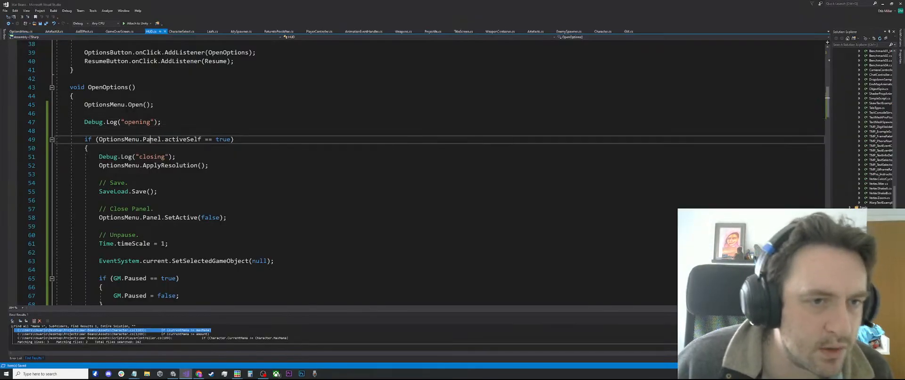
scroll(98, 134, down, 2)
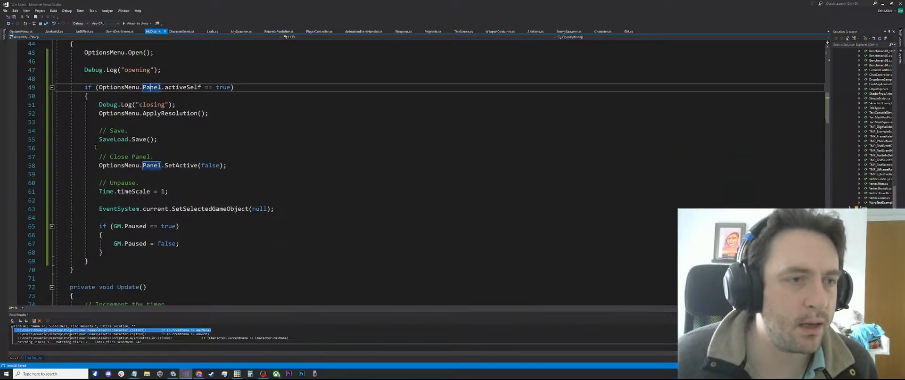
scroll(98, 127, up, 2)
drag(169, 106, 84, 105)
key(ctrl+c)
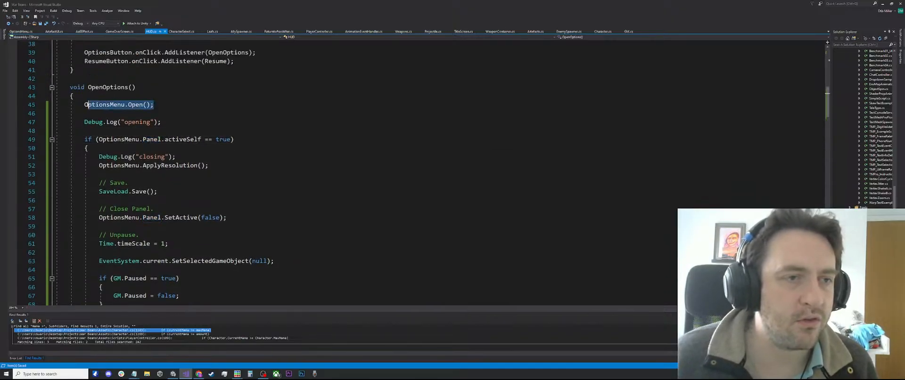
key(BackSpace)
key(BackSpace)
key(BackSpace)
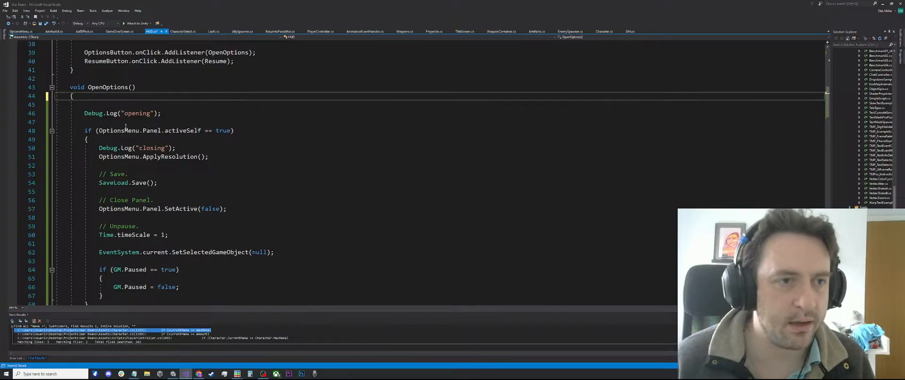
Add an else branch after the active-panel if block in OpenOptions and paste OptionsMenu.Open(); inside it.
scroll(82, 189, down, 5)
click(100, 165)
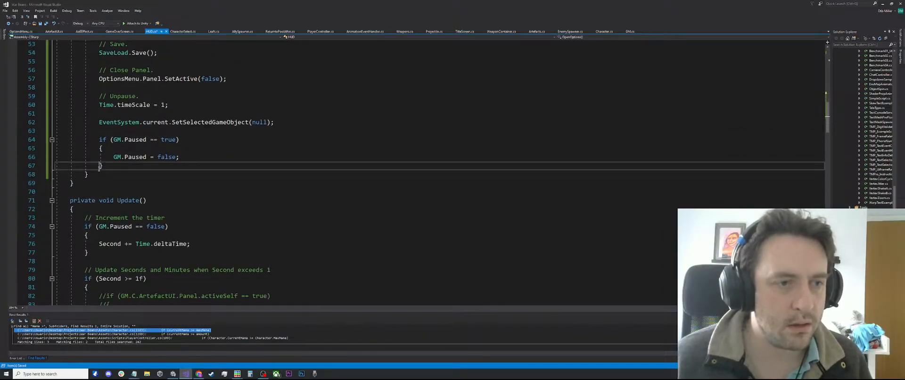
click(101, 174)
text(else {)
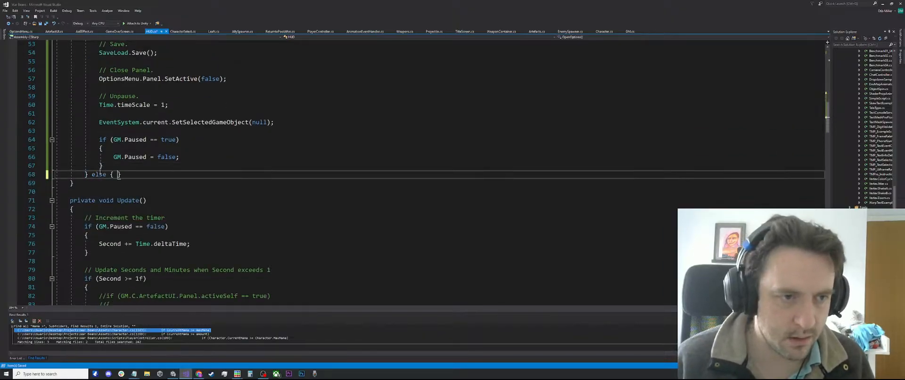
key(Return)
key(ctrl+v)
Delete the Debug.Log("opening") line and the blank line above the if statement in OpenOptions.
scroll(111, 219, up, 9)
drag(105, 225, 43, 211)
key(BackSpace)
key(BackSpace)
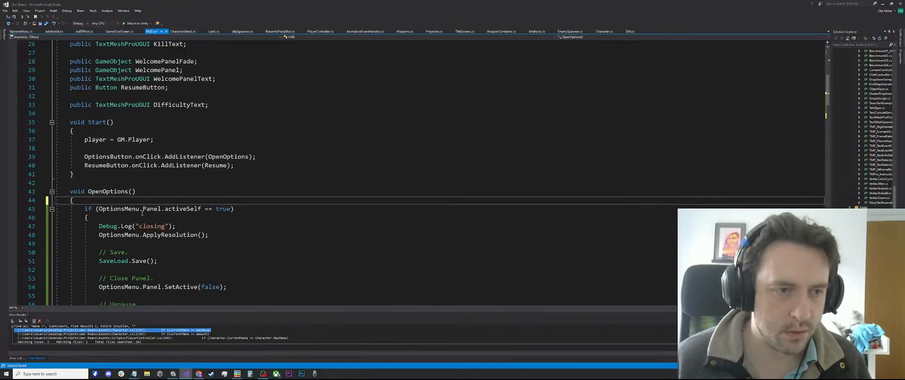
Return to Unity, restart Play mode, start a match, and pick the Critical Buff artefact.
click(173, 373)
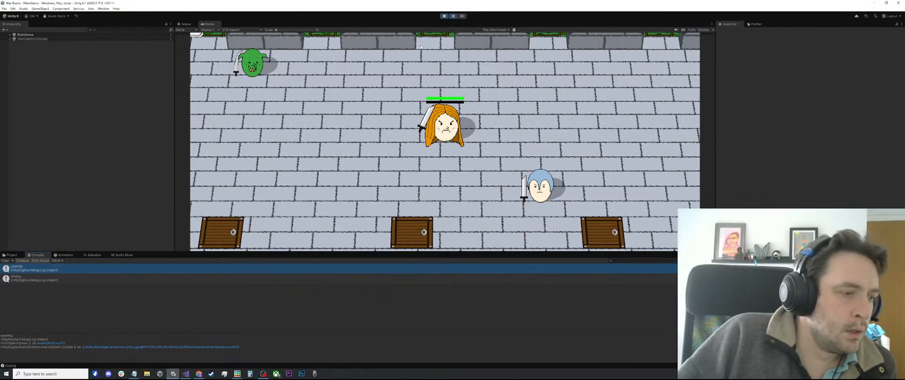
click(446, 17)
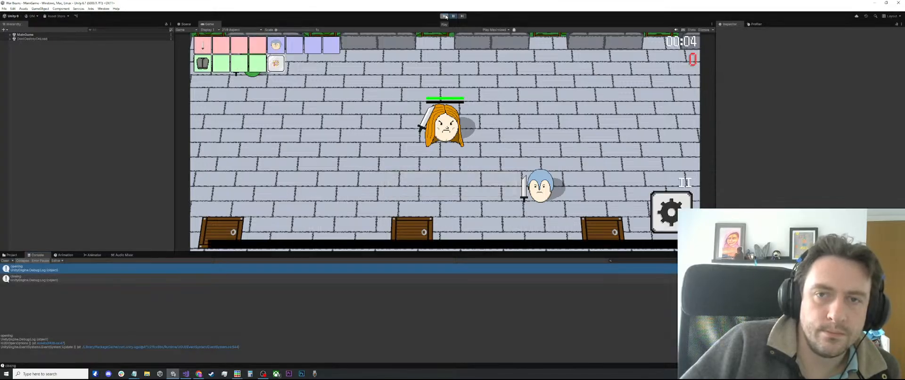
click(445, 16)
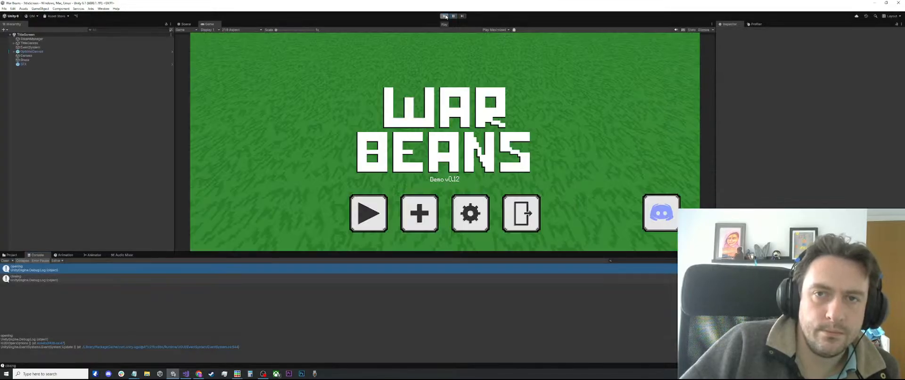
click(444, 16)
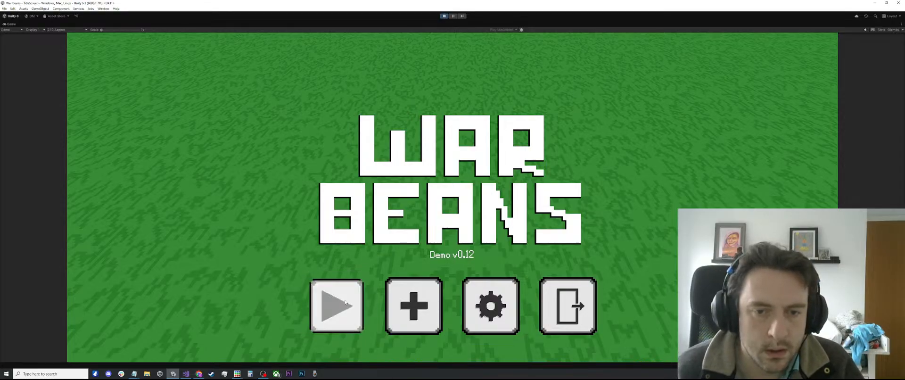
click(352, 287)
click(438, 275)
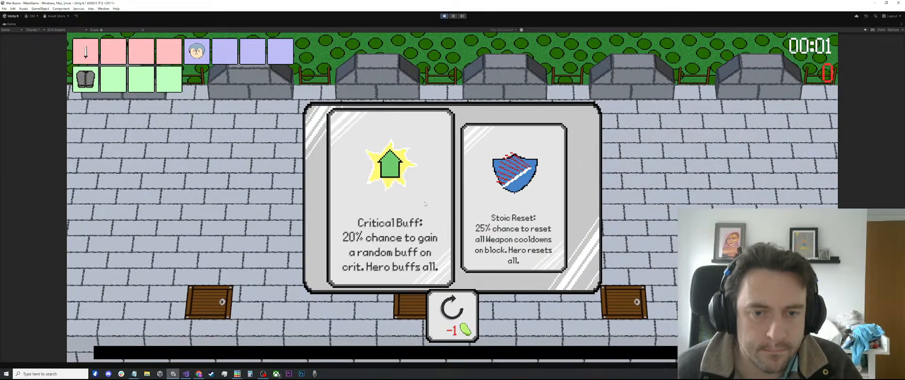
click(425, 203)
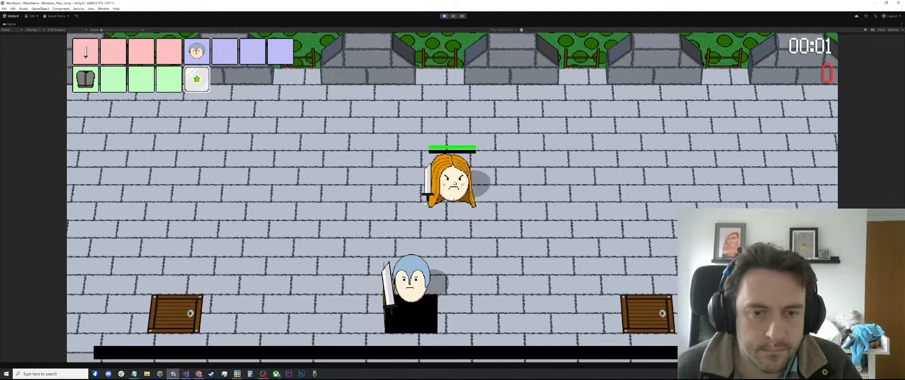
Test opening and closing the options menu repeatedly during the match, and end Play mode from the title screen.
key(Escape)
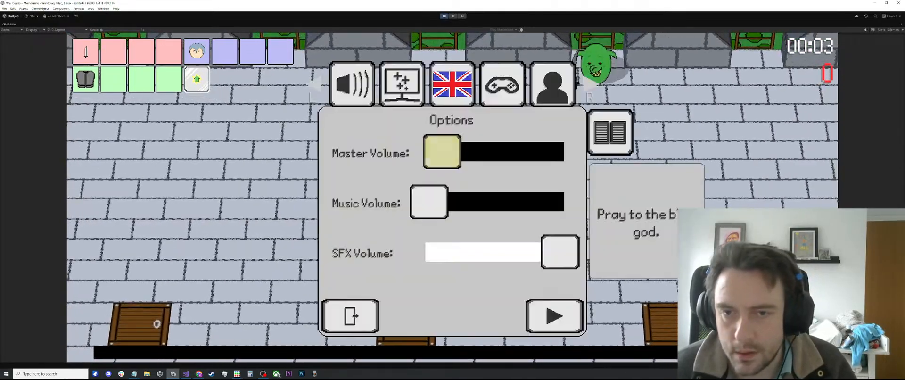
key(Escape)
key(Escape)
key(Escape)
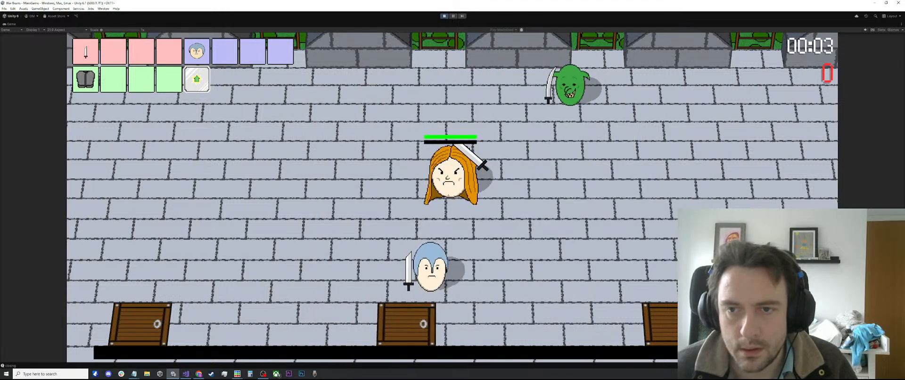
key(Escape)
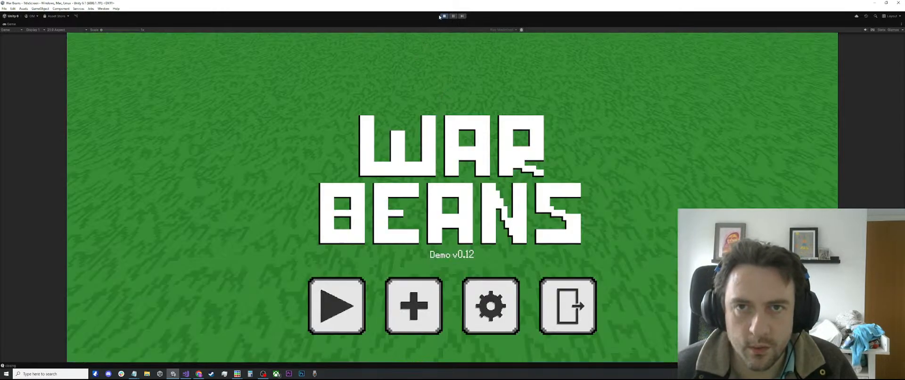
click(443, 16)
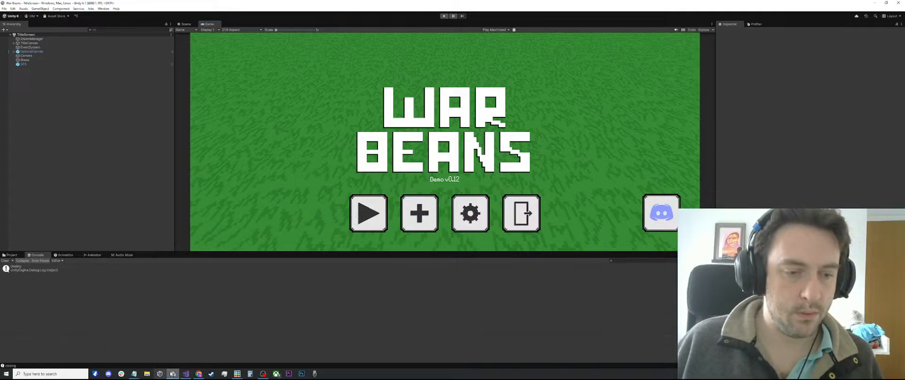
Check the OpenOptions code in Visual Studio, and back in Unity show the Scene view with TitleCanvas selected.
mouse_move(174, 370)
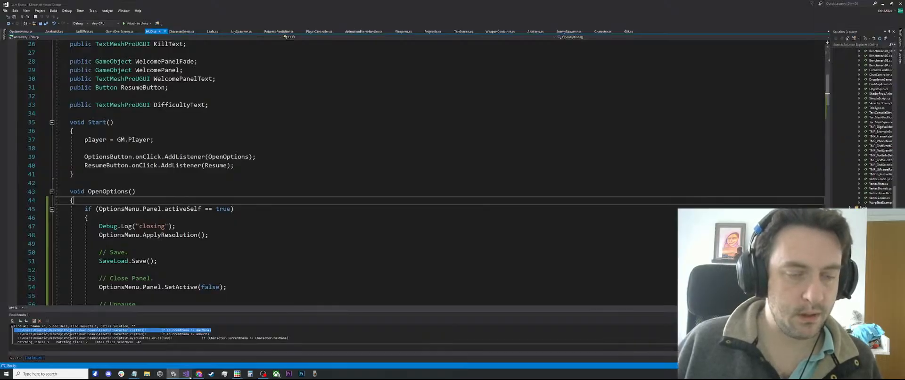
click(186, 374)
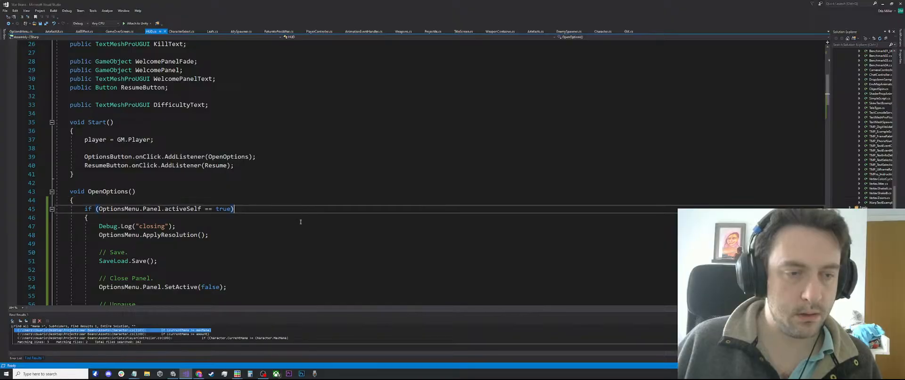
click(173, 373)
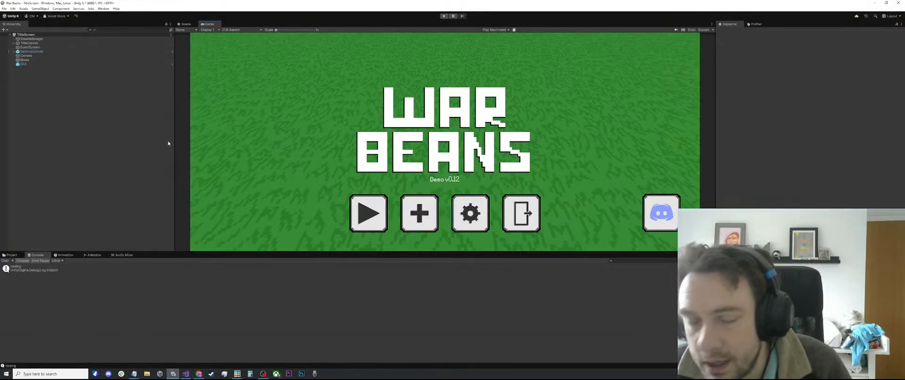
click(182, 26)
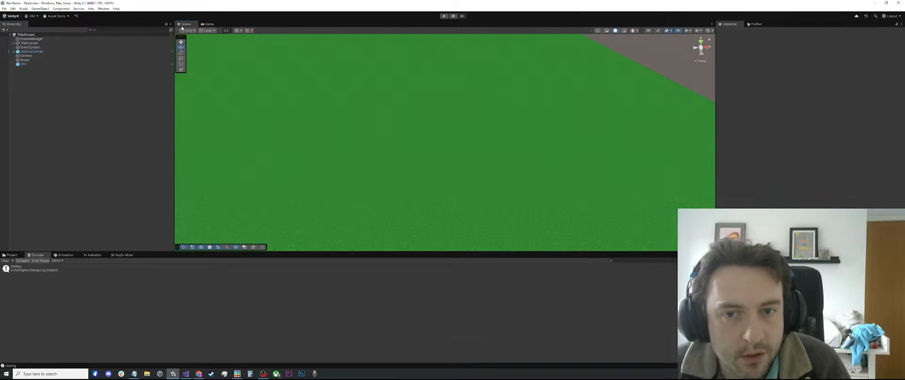
click(41, 43)
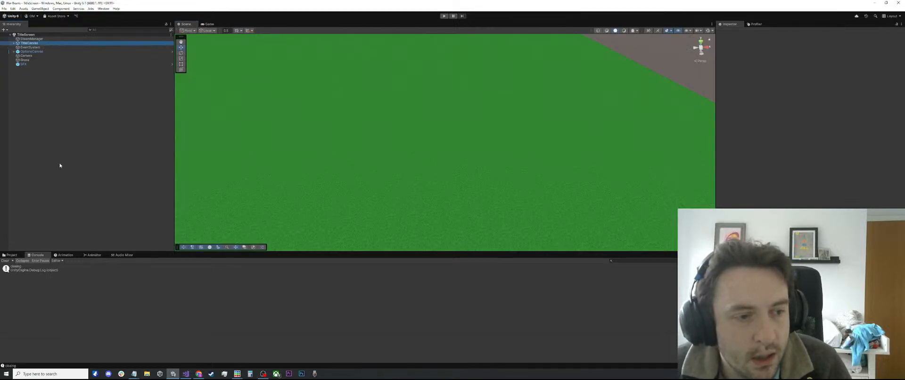
Run the game, open the Game Settings screen from the title screen, and go back to the title screen.
click(443, 16)
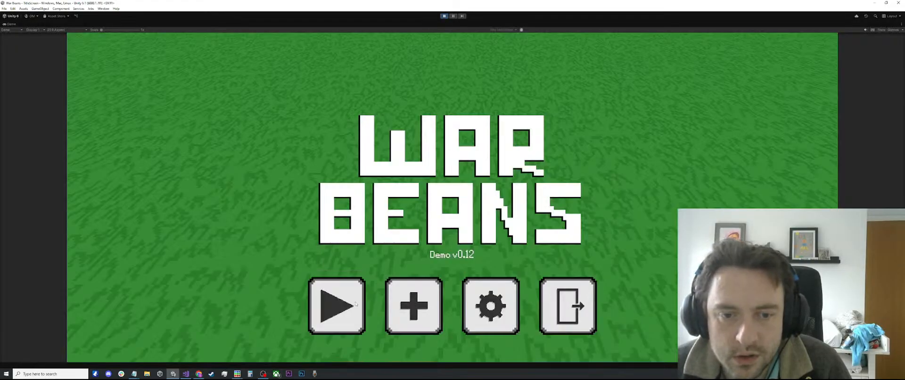
key(Return)
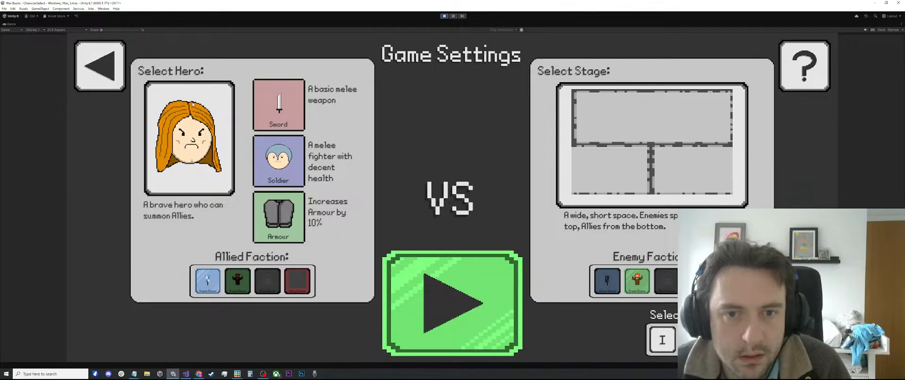
key(Escape)
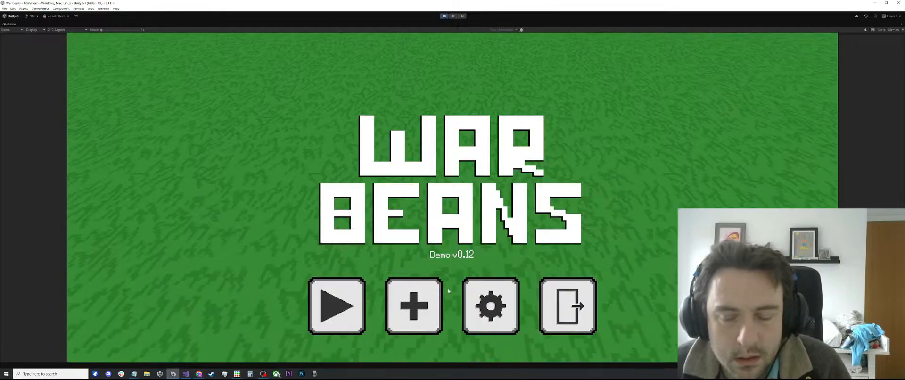
Open the beanstalk upgrade screen and test the confirmation box for resetting the save.
click(414, 304)
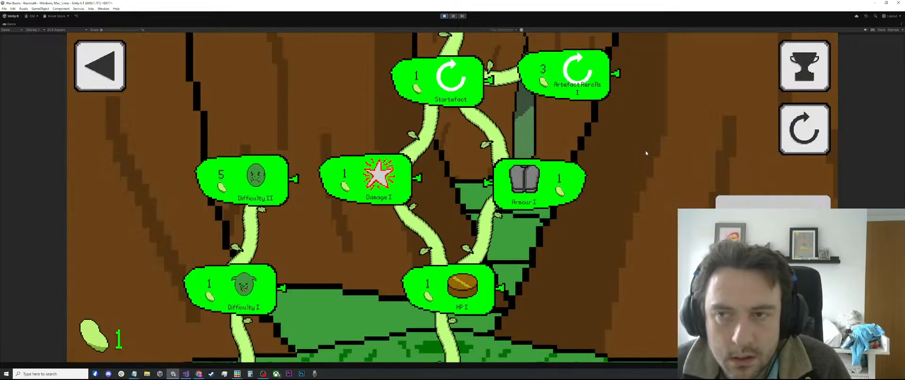
click(797, 125)
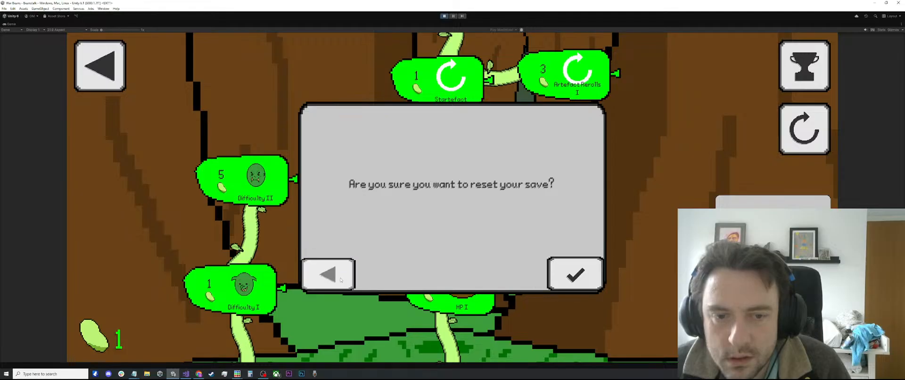
click(582, 274)
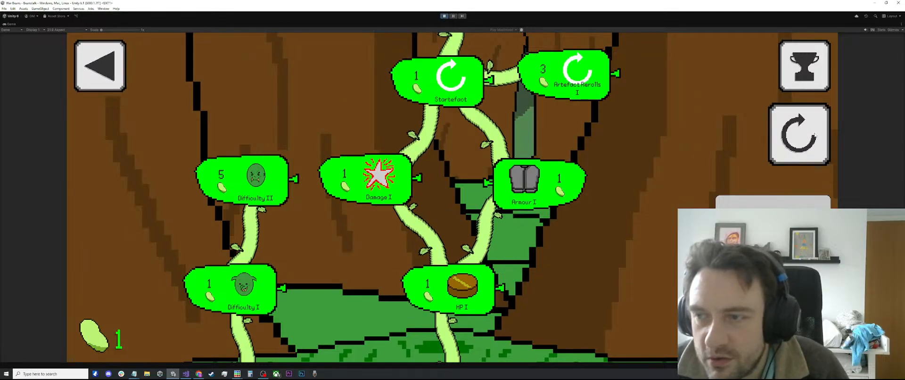
Look through the survival and combination achievements, and return to the beanstalk upgrade screen.
click(794, 84)
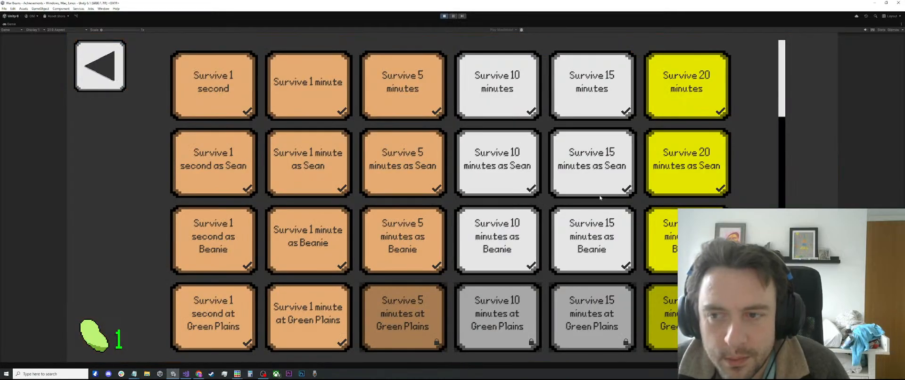
scroll(476, 178, down, 10)
scroll(475, 178, up, 8)
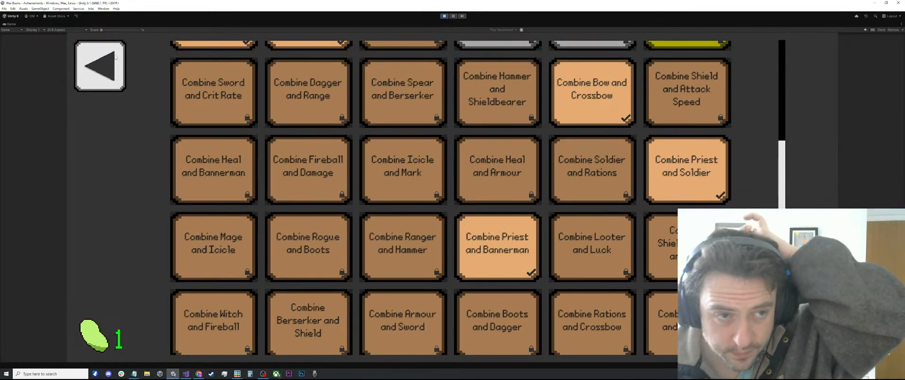
click(116, 57)
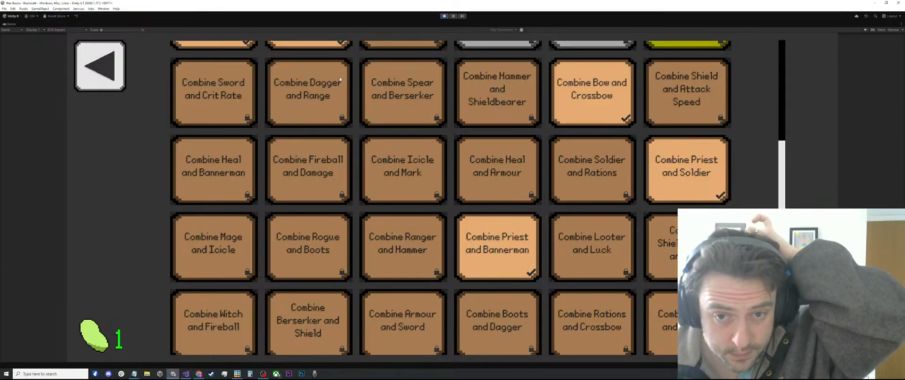
Examine the upgrades near the top of the beanstalk, and quit the game from the title screen.
scroll(638, 145, up, 10)
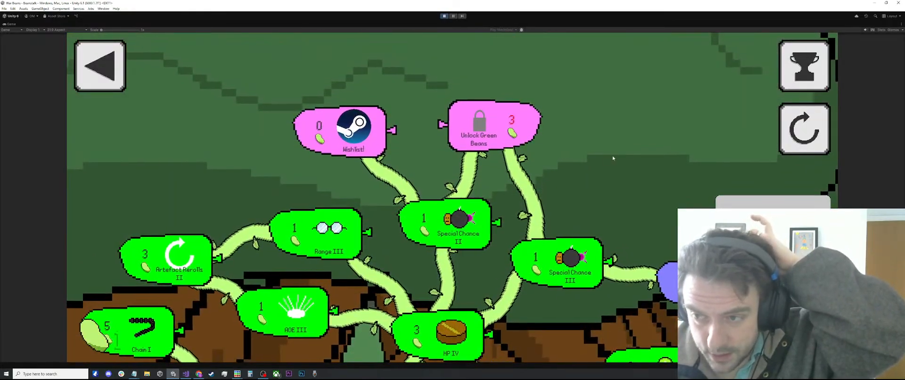
drag(613, 158, 524, 157)
drag(655, 187, 581, 119)
click(99, 66)
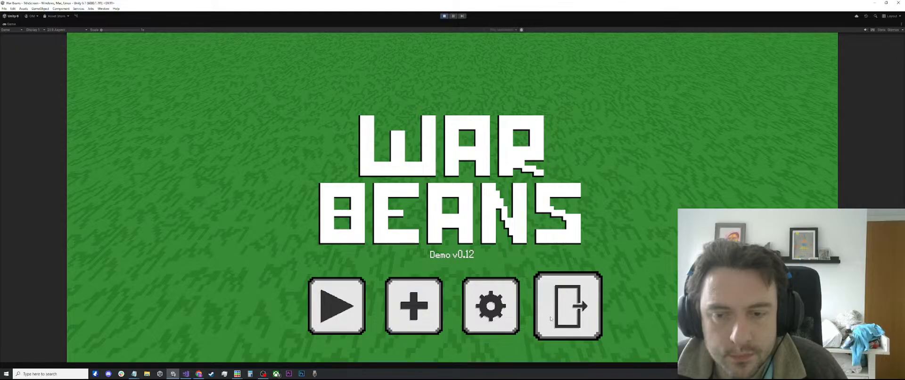
click(550, 318)
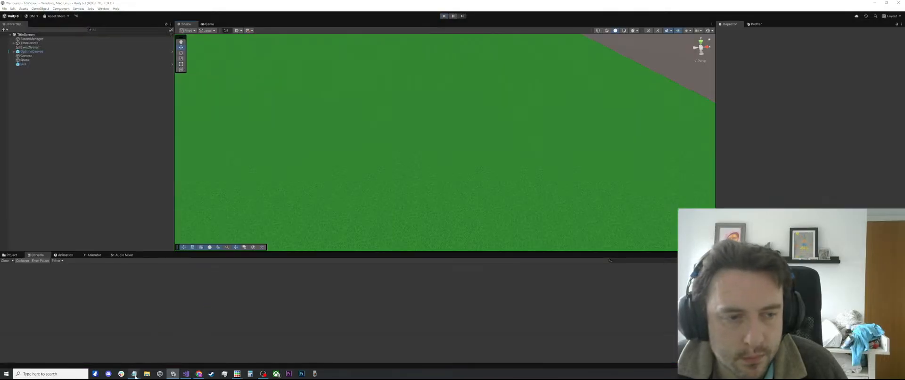
Switch to the War Beans TODO list in Notepad.
click(135, 375)
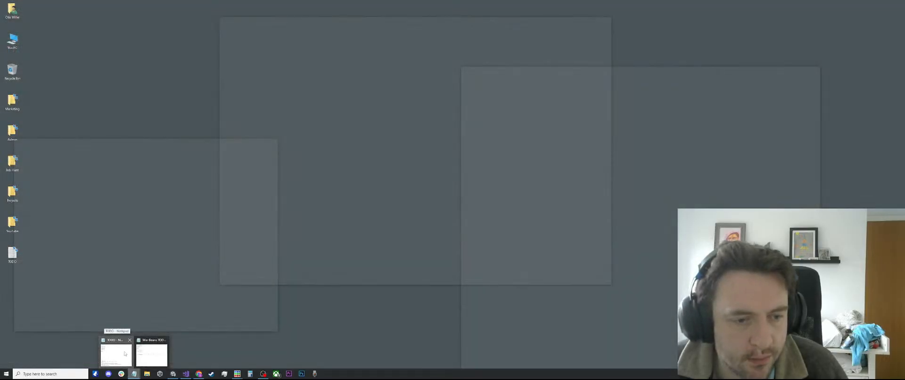
click(123, 354)
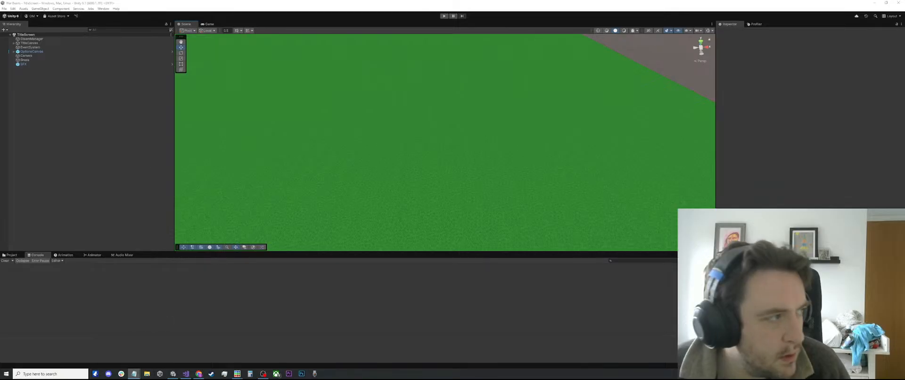
drag(0, 156, 84, 118)
key(BackSpace)
key(BackSpace)
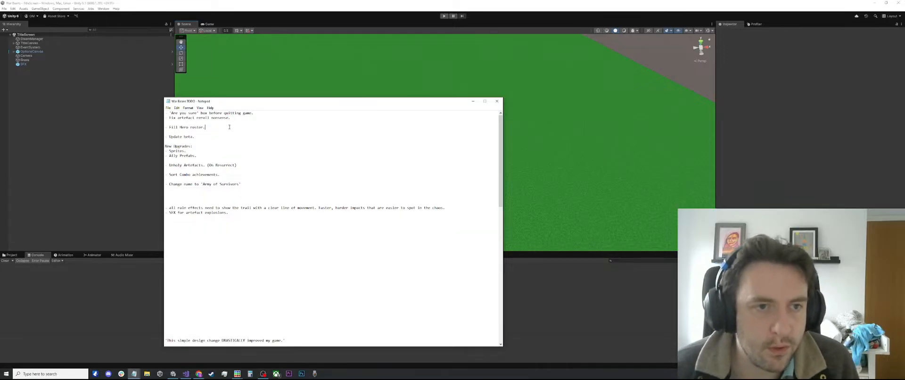
Move the "Fill Hero roster." entry below the "Unholy Artefacts" entry and save the TODO list.
drag(206, 127, 161, 127)
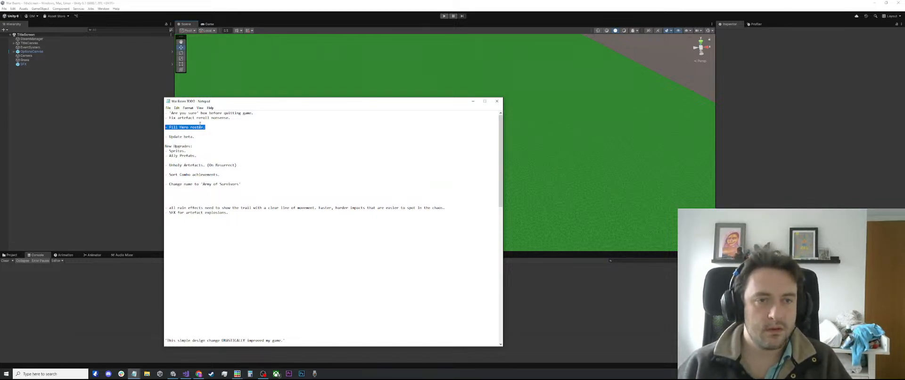
click(205, 157)
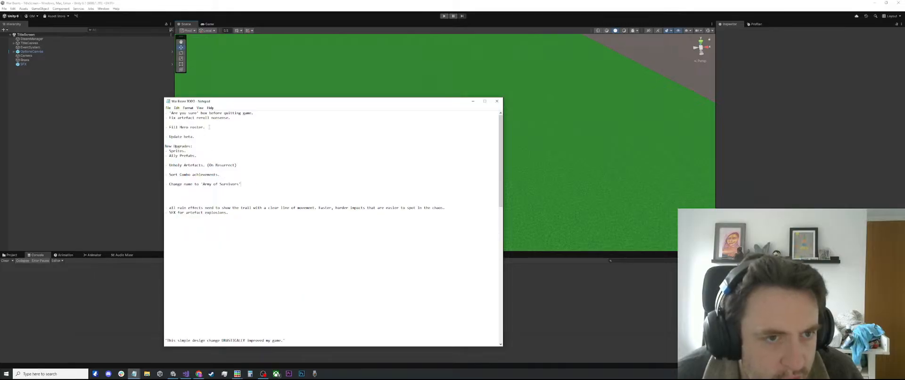
drag(209, 127, 162, 125)
key(ctrl+c)
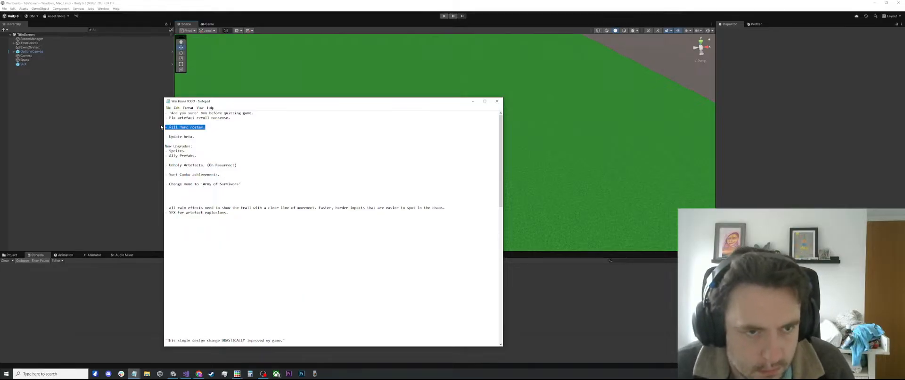
key(BackSpace)
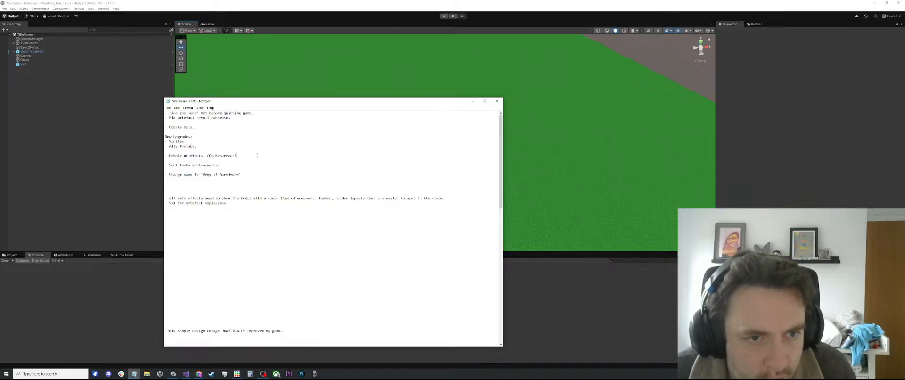
click(258, 156)
key(ctrl+v)
key(ctrl+s)
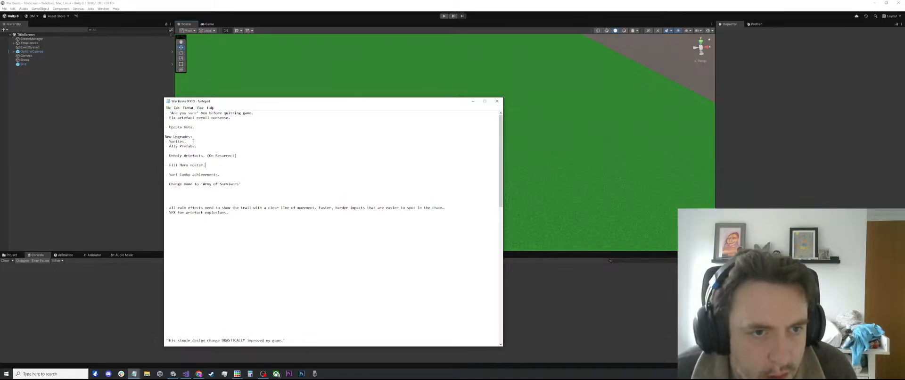
Change the "Update beta." entry to "Update builds." and save the TODO list.
drag(196, 127, 182, 128)
text(bui)
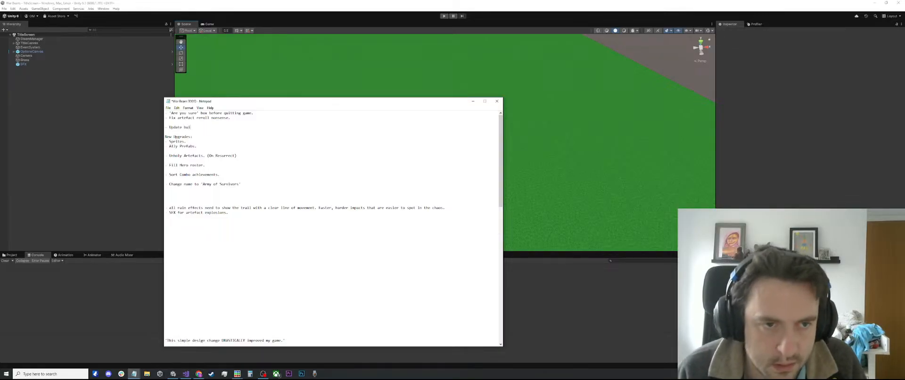
text(lds.)
key(ctrl+s)
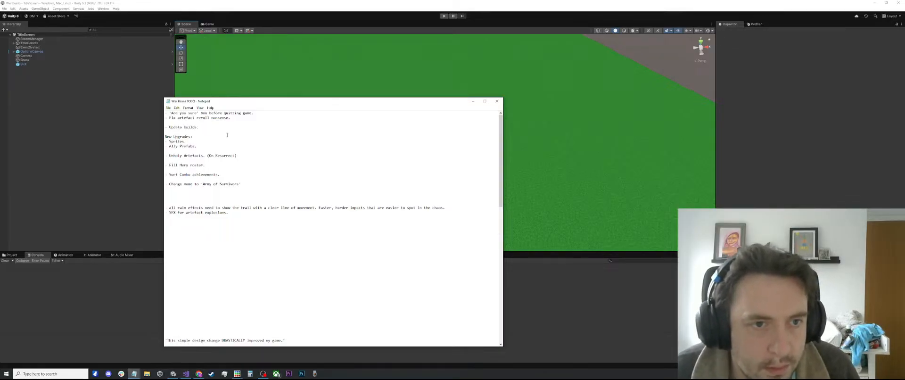
Review the TODO entries on the quit confirmation box, artefact rerolls and build updates.
drag(214, 129, 162, 125)
click(206, 146)
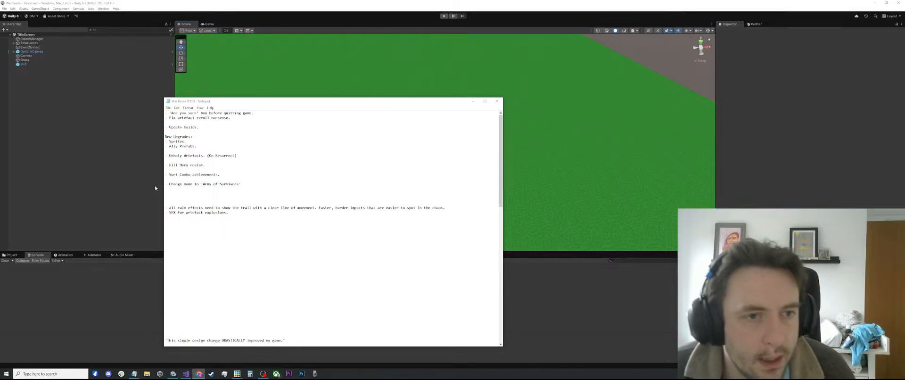
click(200, 133)
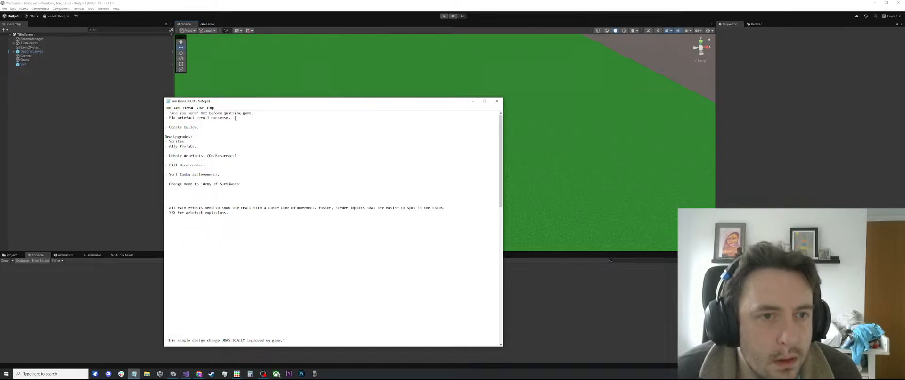
drag(235, 118, 165, 112)
click(197, 127)
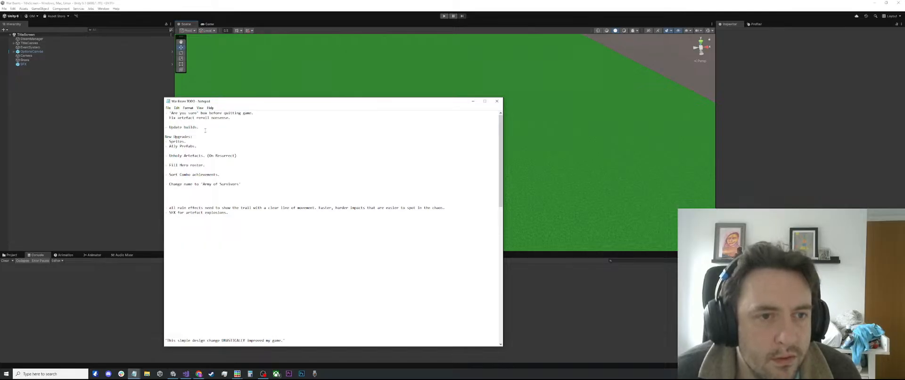
drag(205, 130, 139, 125)
click(230, 150)
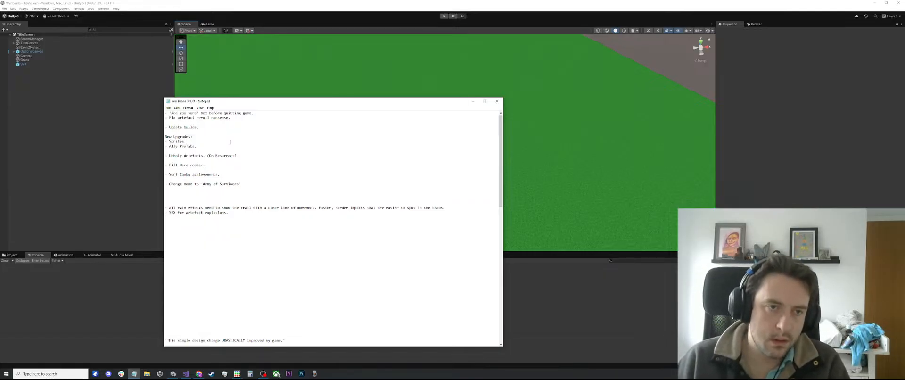
Run the game from the Unity editor and choose Beanie as the hero in the game settings.
key(alt+Tab)
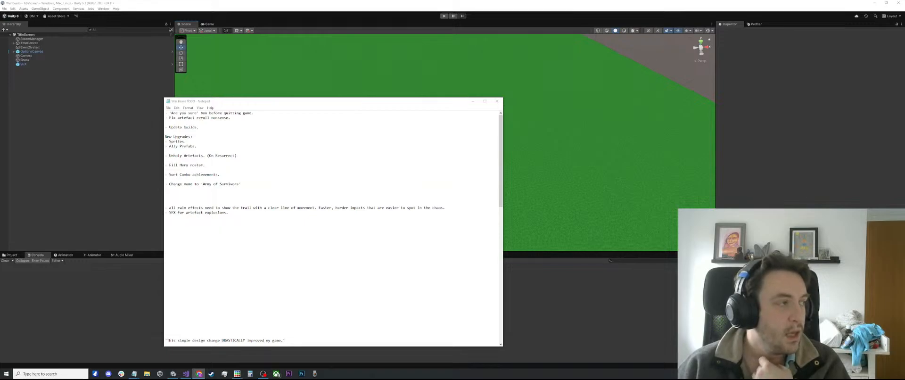
click(335, 2)
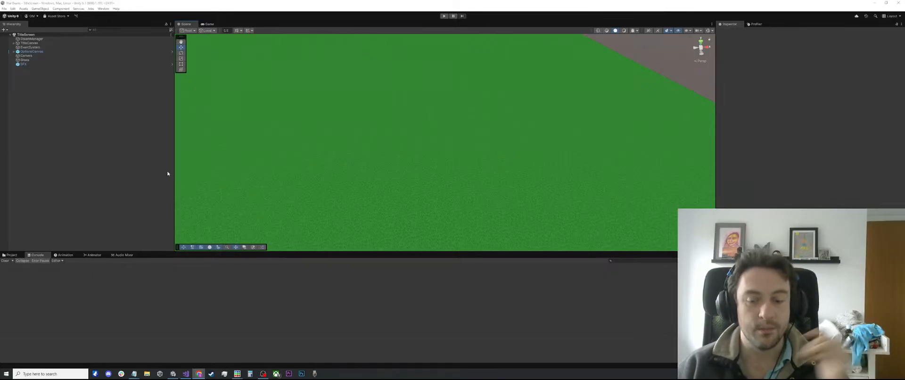
click(444, 15)
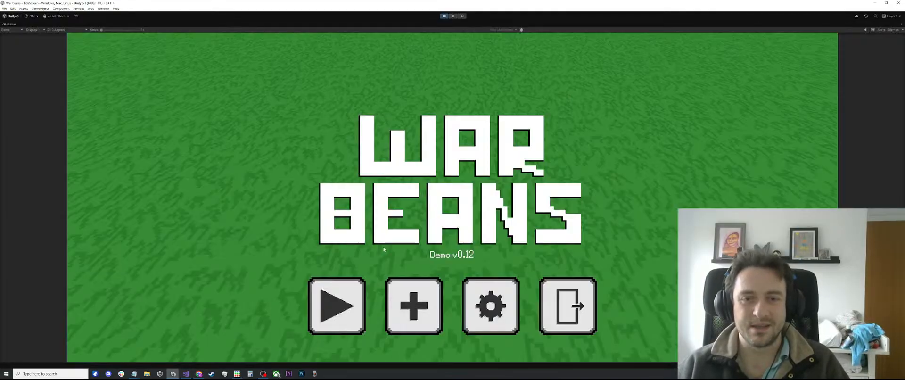
key(Return)
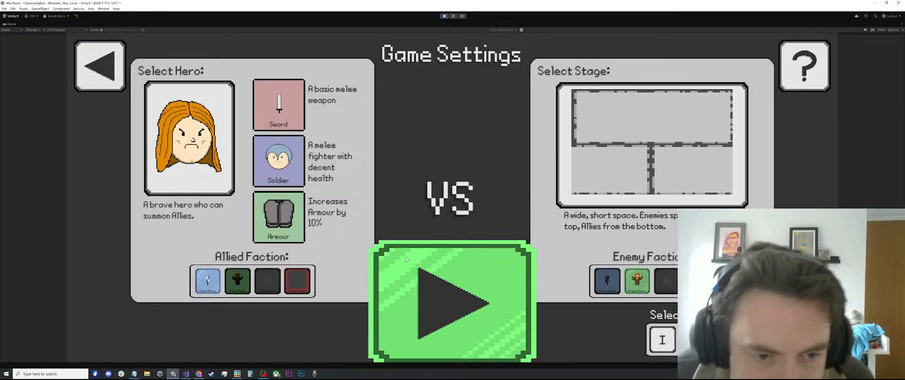
click(218, 136)
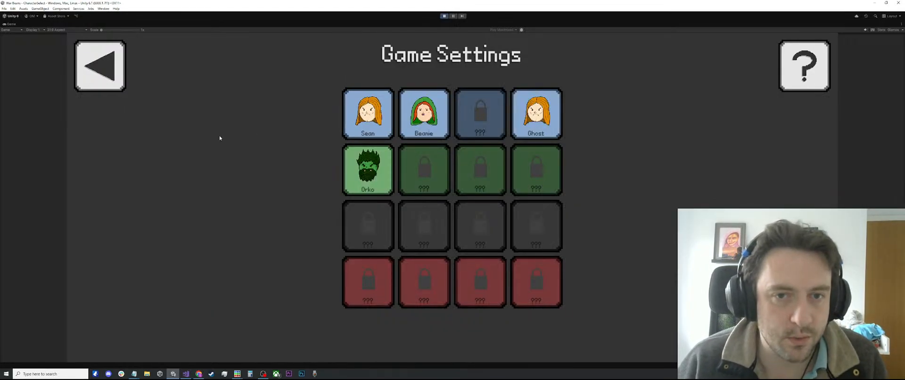
click(440, 122)
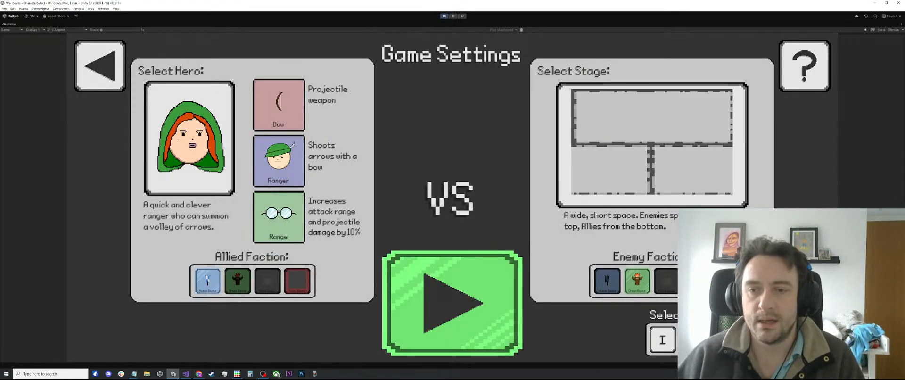
Randomise the hero and stage twice, and set the stage to Green Plains.
click(788, 65)
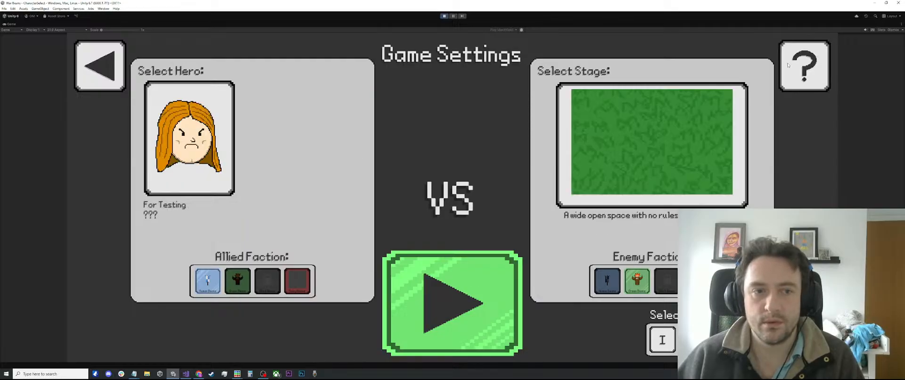
click(789, 64)
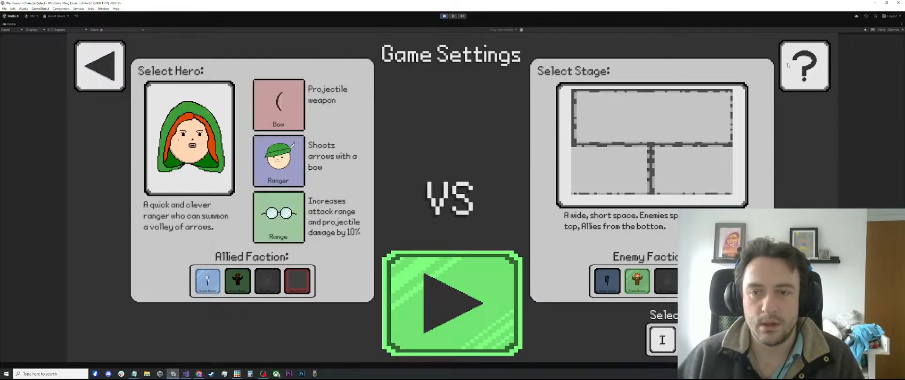
click(581, 148)
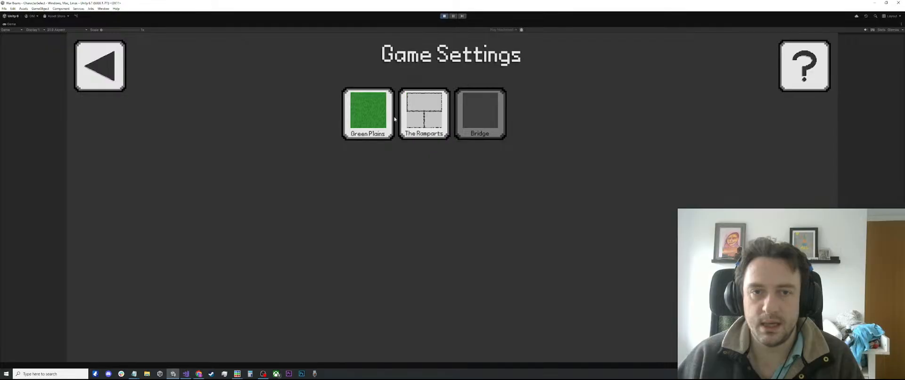
click(370, 113)
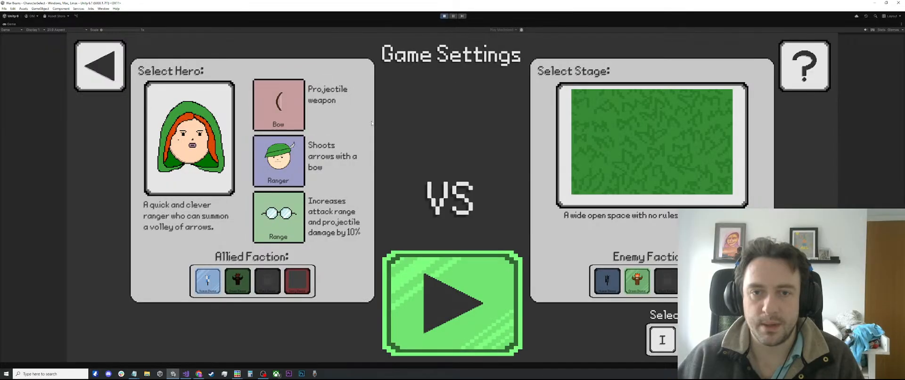
Start the match and take the Killer Reset artefact.
click(433, 252)
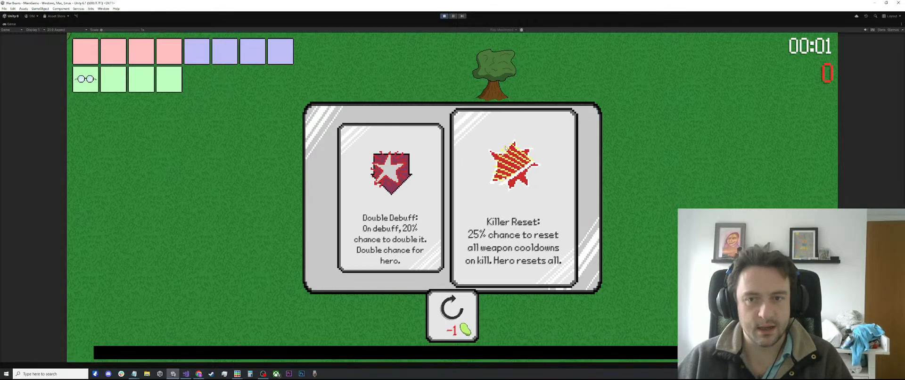
click(500, 157)
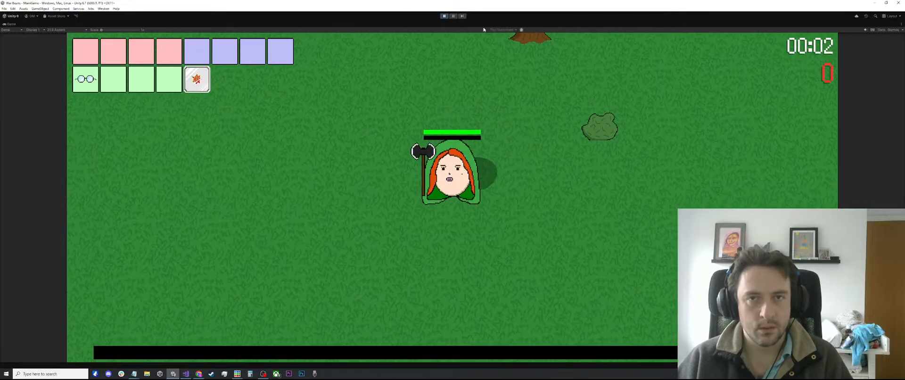
Stop the running game and open the green-hooded ranger hero's prefab from the Heroes prefabs folder.
click(444, 16)
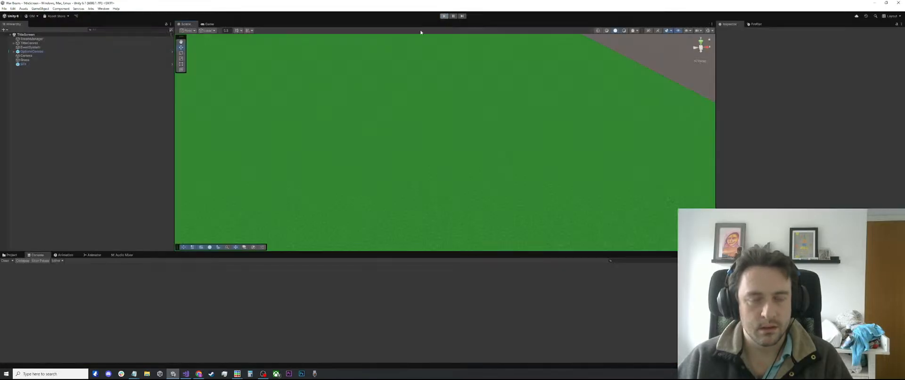
click(12, 256)
click(28, 315)
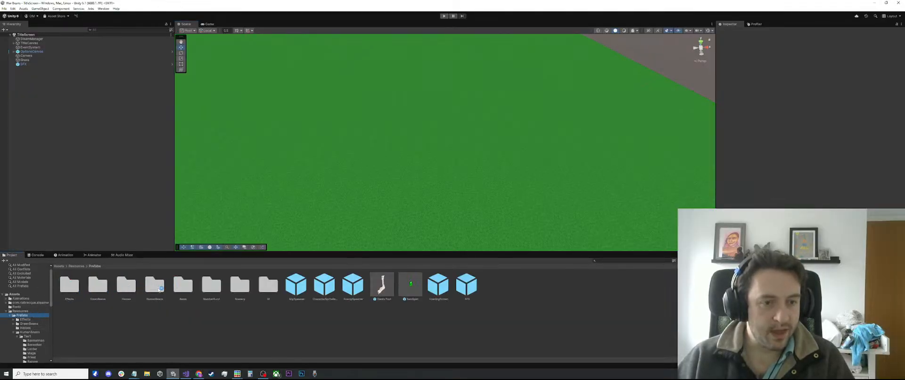
click(128, 290)
double_click(128, 290)
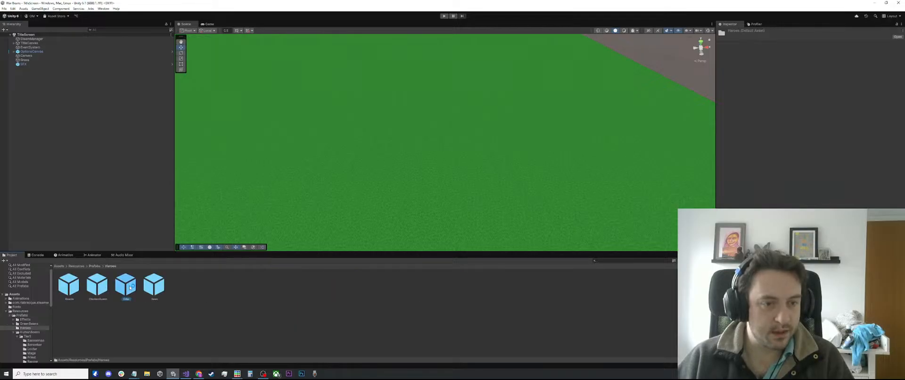
double_click(127, 286)
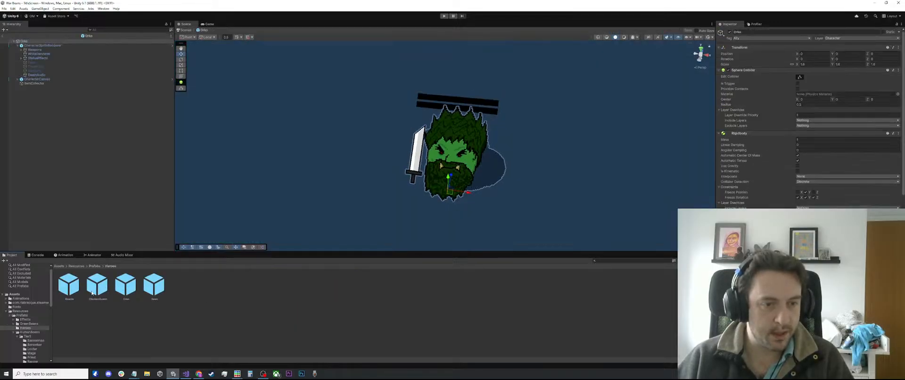
click(72, 289)
double_click(74, 290)
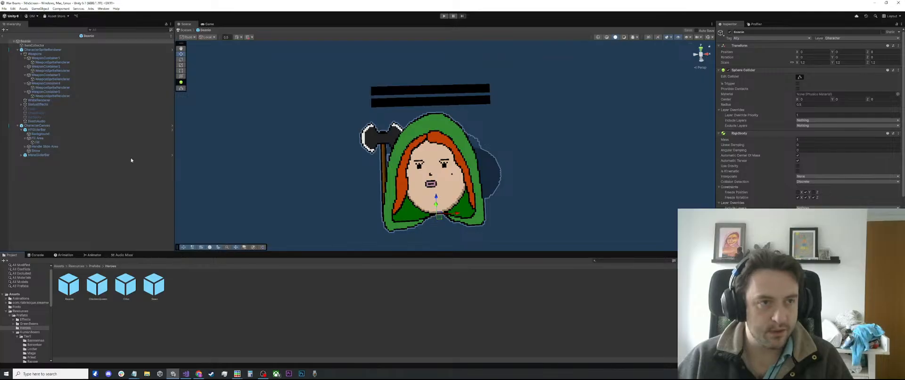
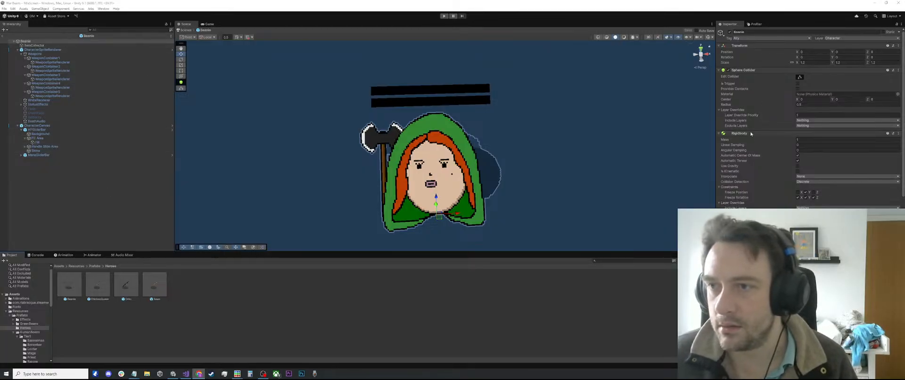
Add Bow to the ranger hero's Starting Upgrades and return from the prefab to the TitleScreen scene.
scroll(796, 114, down, 3)
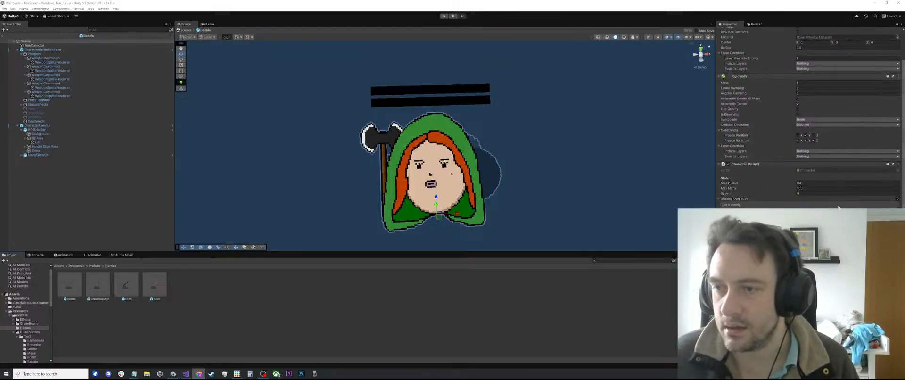
click(884, 210)
click(837, 205)
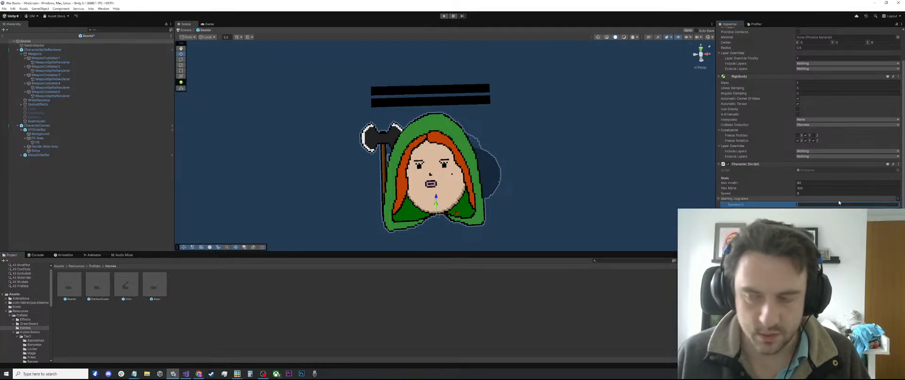
text(Bow)
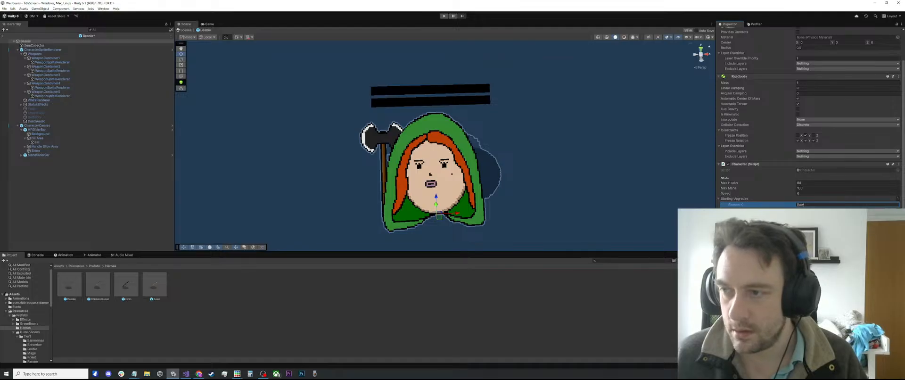
key(Return)
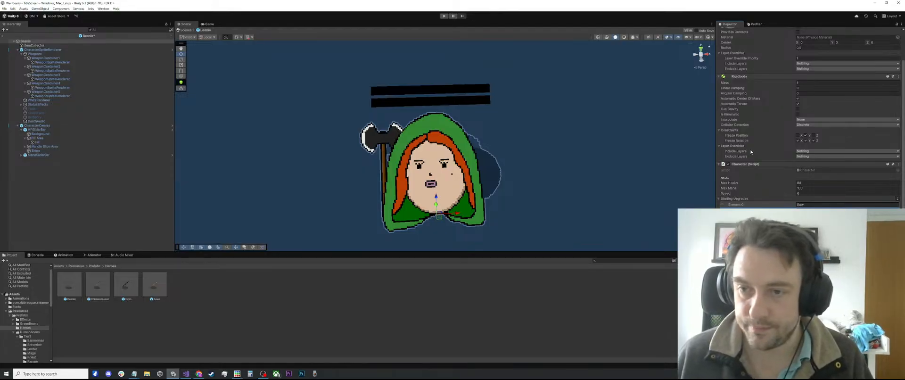
click(641, 156)
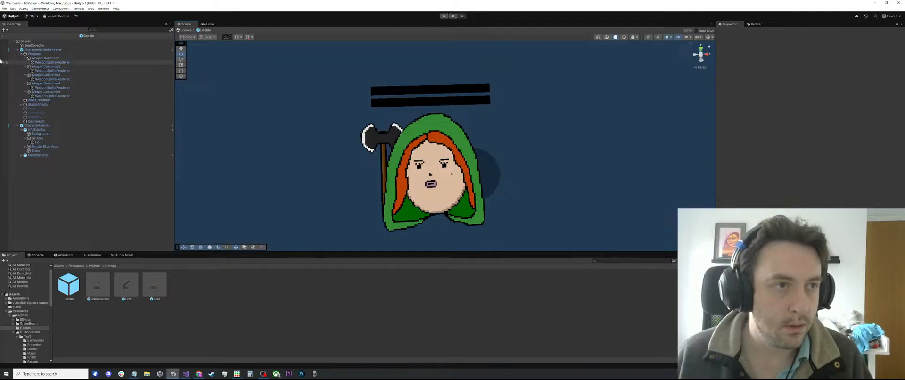
click(3, 41)
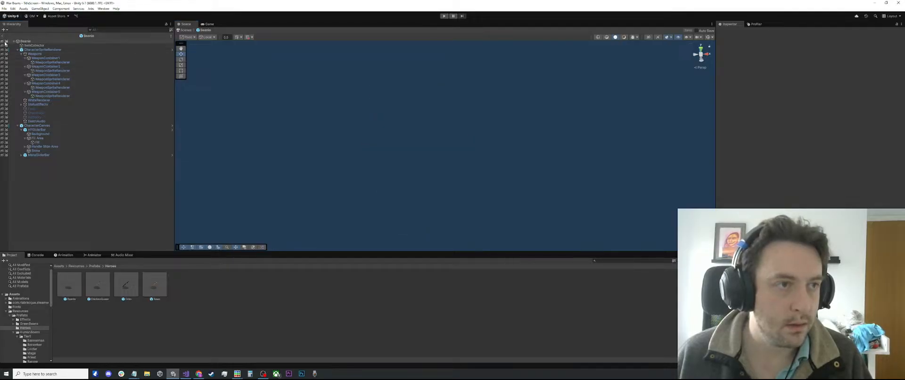
click(3, 42)
click(3, 37)
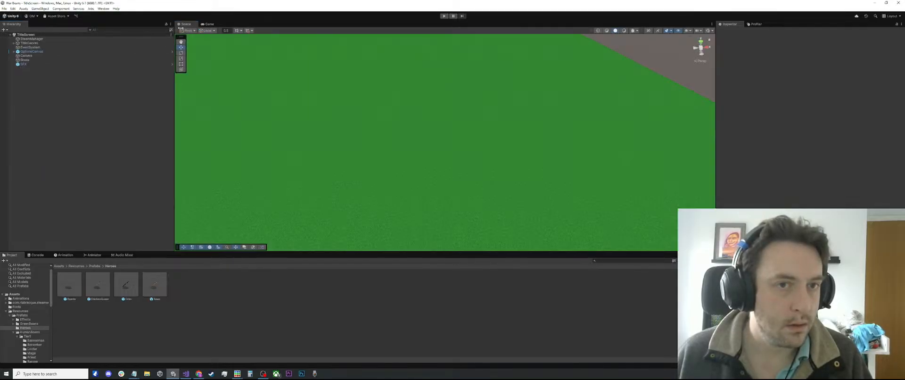
Run the game and start a match with the green-hooded ranger hero on the preselected stage.
click(446, 17)
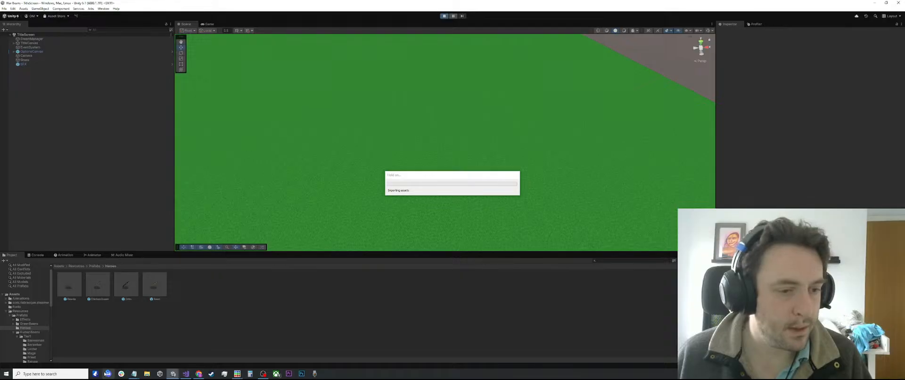
click(105, 374)
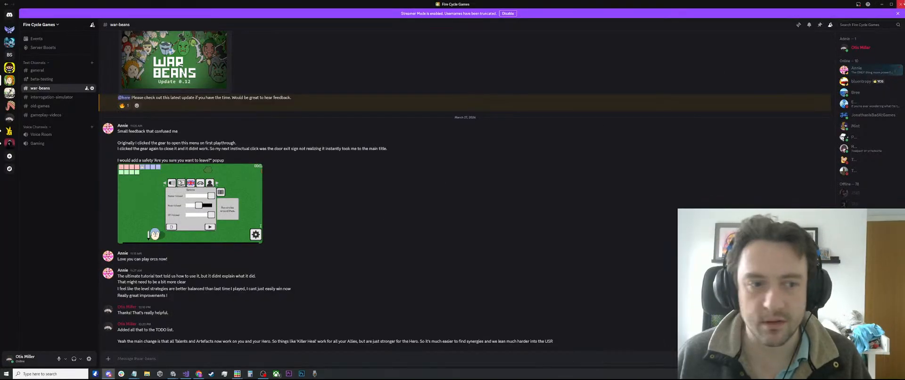
click(898, 4)
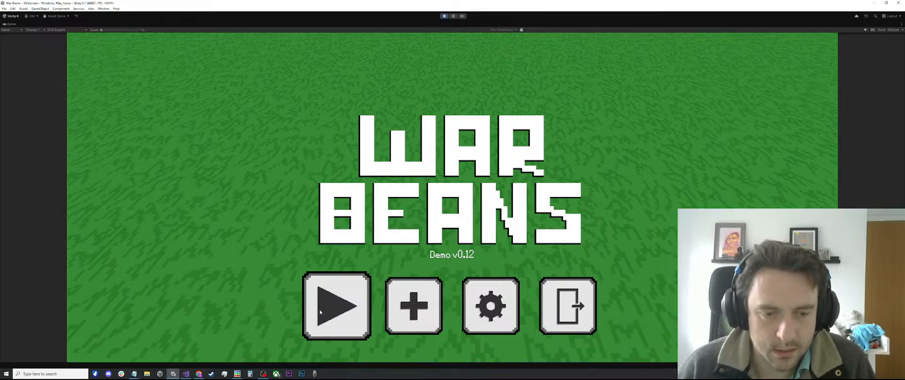
click(334, 307)
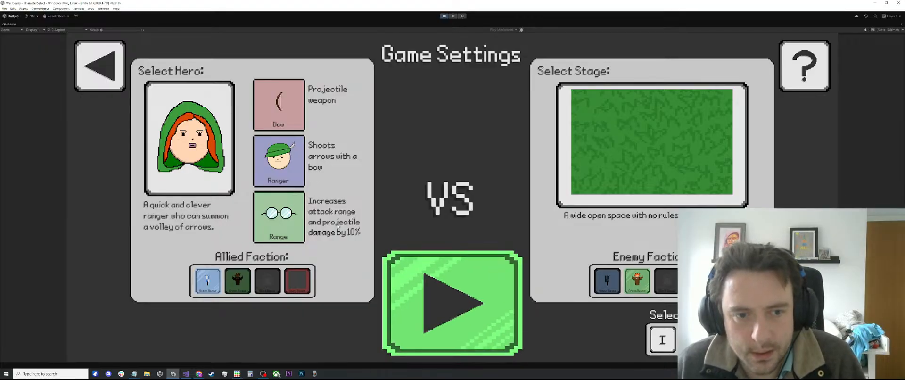
click(437, 278)
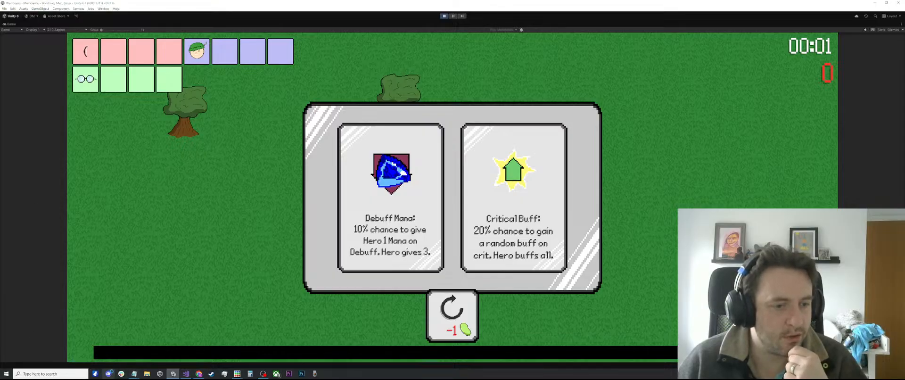
Switch to Discord and check the war-beans channel for messages.
click(109, 373)
click(457, 203)
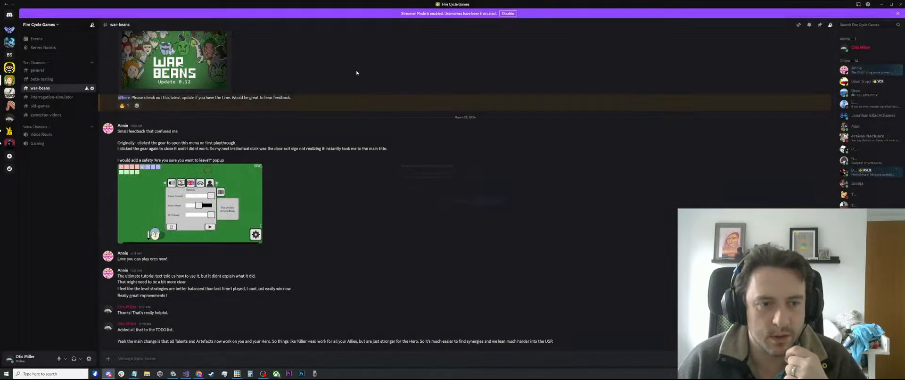
drag(328, 3, 0, 210)
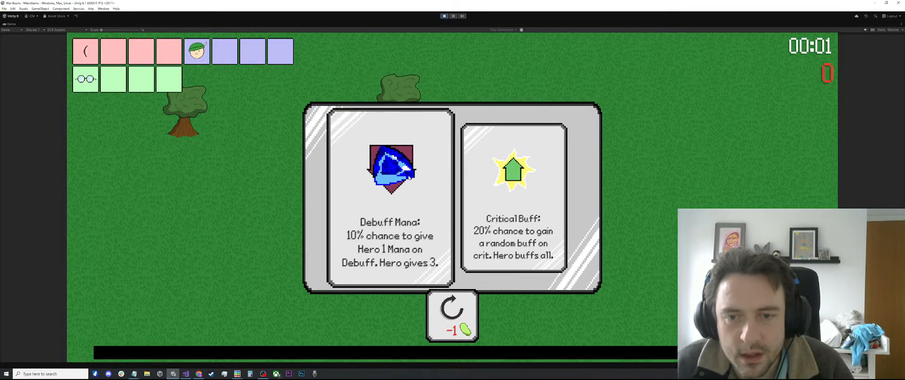
Take the Critical Buff artefact, and steer the hero through the goblin fight while collecting green gems until the first upgrade choice.
click(534, 186)
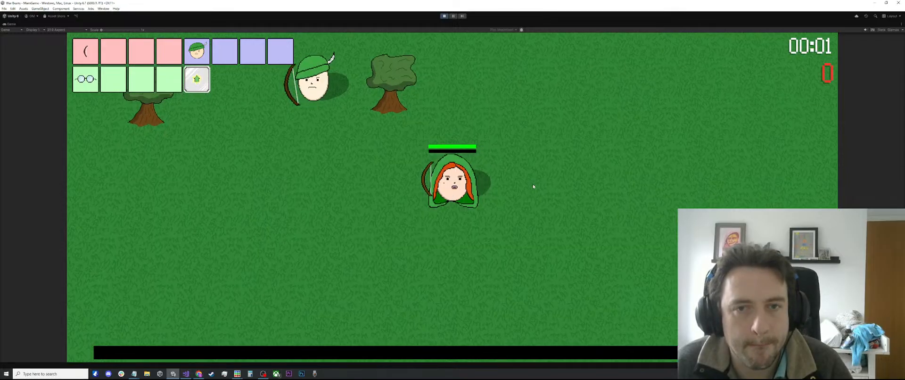
key(w)
key(a)
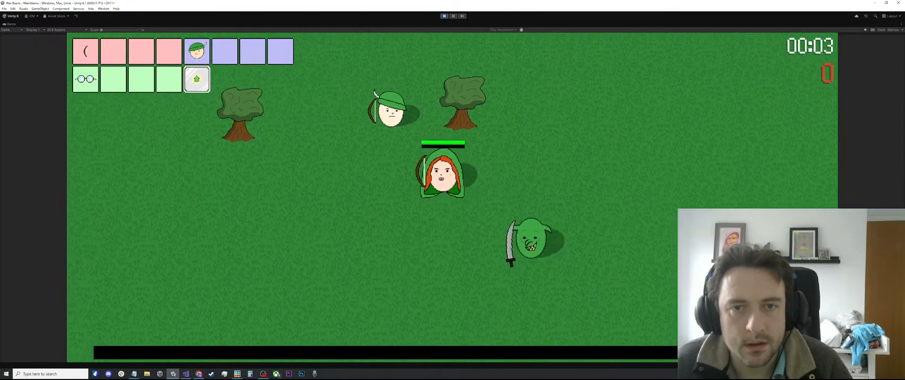
key(s)
key(a)
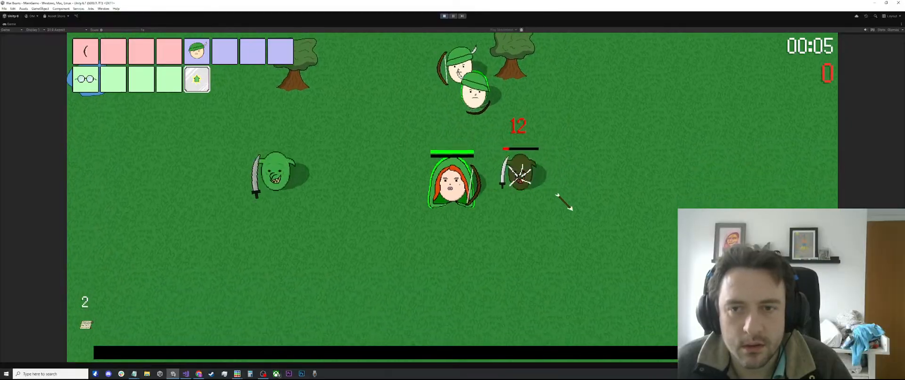
key(d)
key(w)
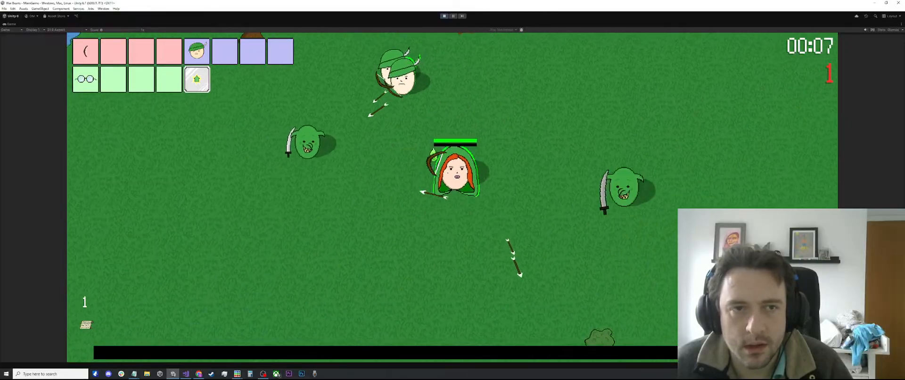
key(a)
key(d)
key(s)
key(a)
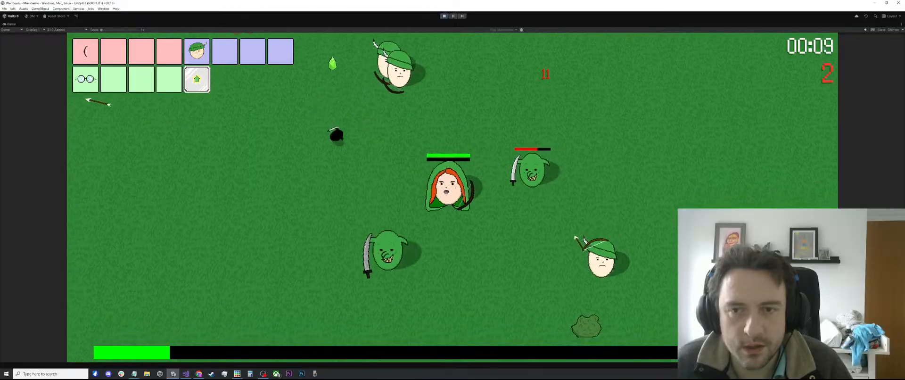
key(w)
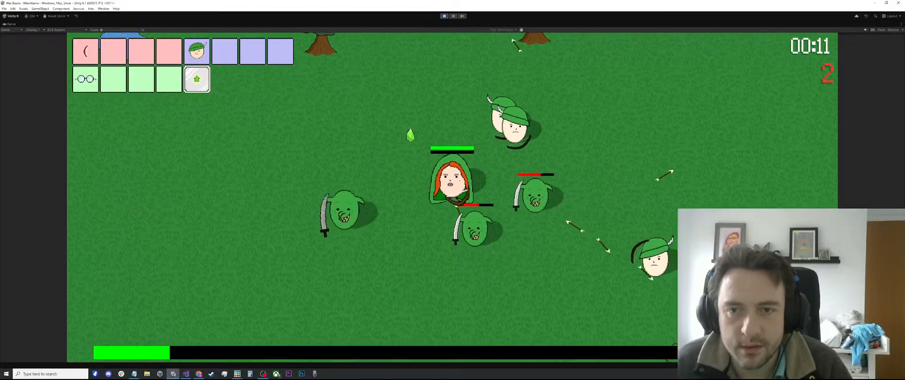
key(a)
key(w)
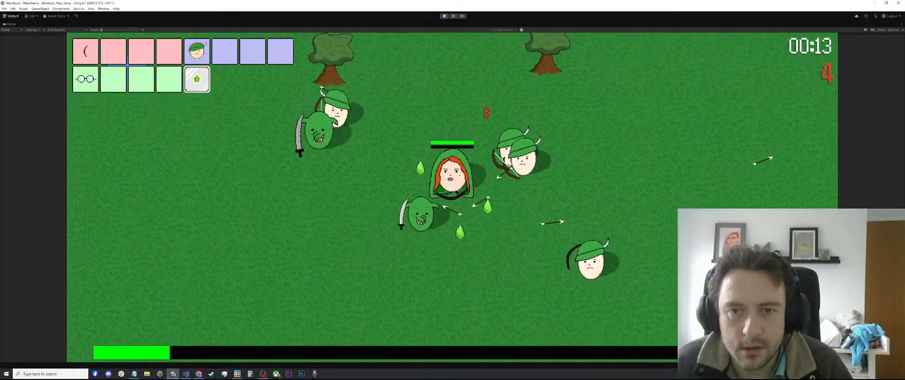
key(a)
key(w)
key(d)
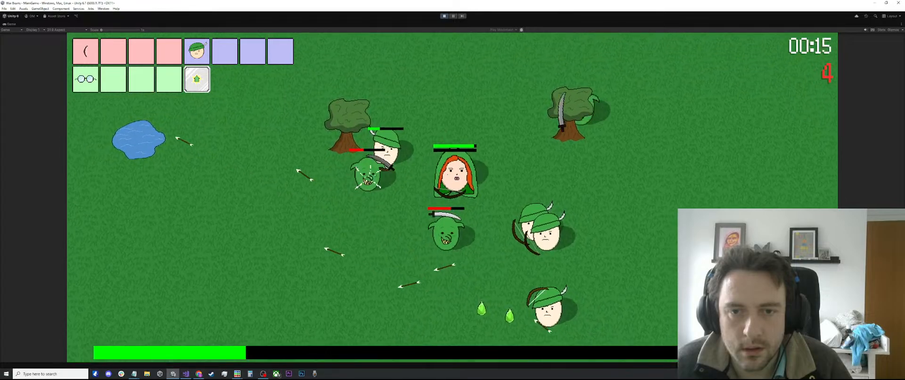
key(d)
key(s)
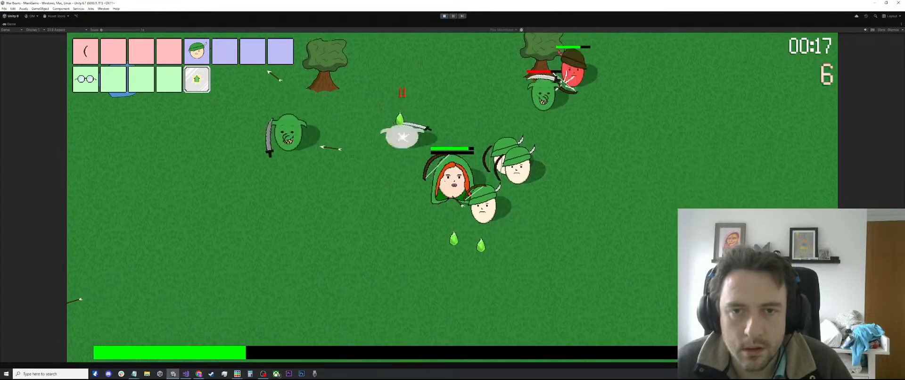
key(s)
key(a)
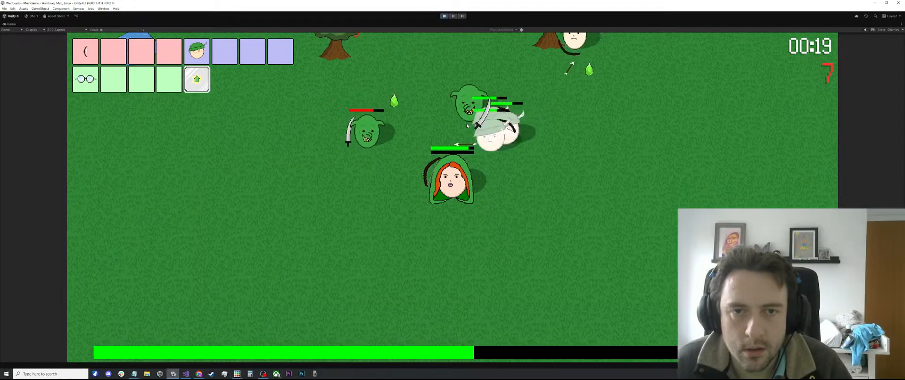
key(d)
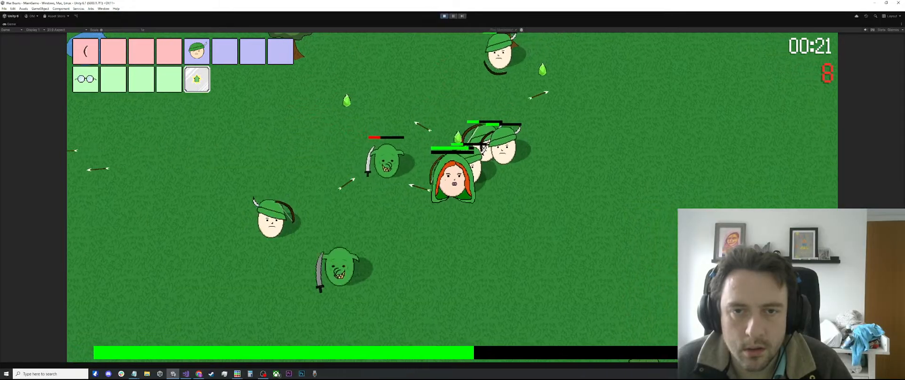
key(a)
key(s)
key(a)
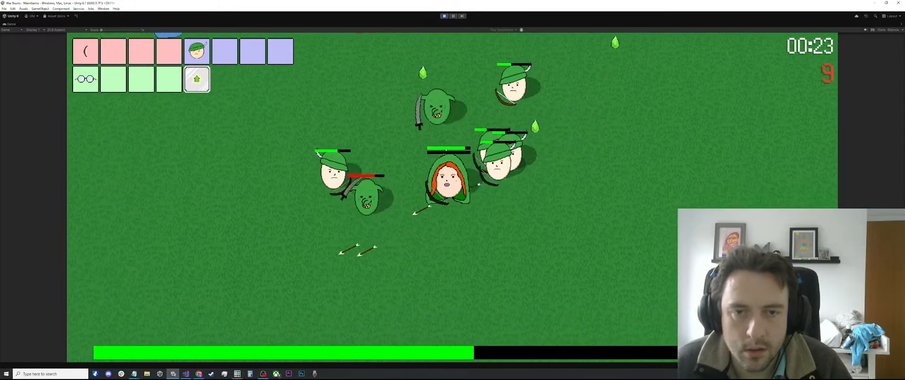
key(w)
key(a)
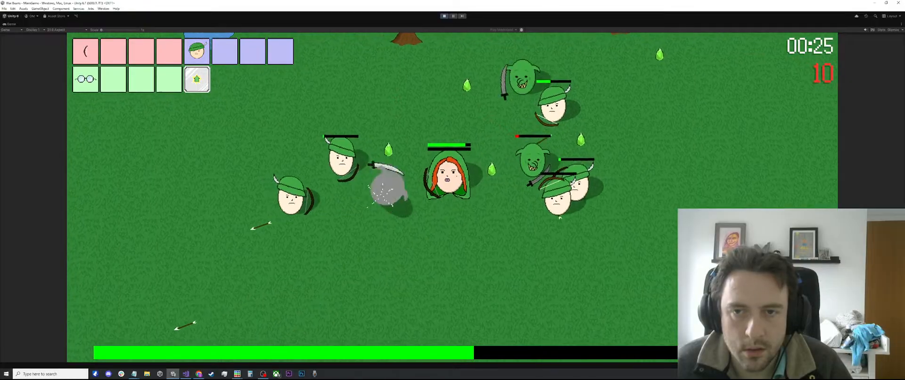
key(w)
key(d)
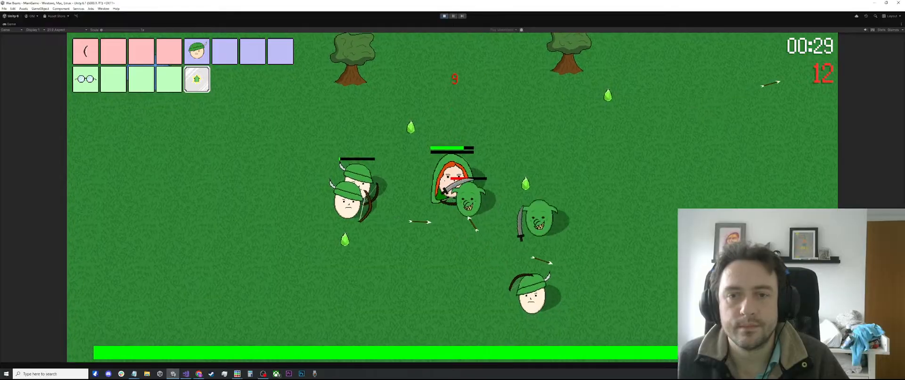
key(w)
key(d)
key(space)
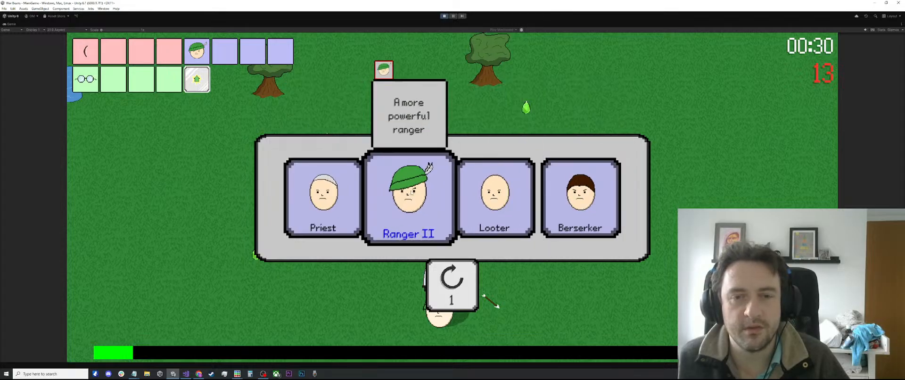
Take the Ranger II upgrade, and steer the hero around the goblins while collecting green gems until the next upgrade choice.
click(408, 198)
key(a)
key(s)
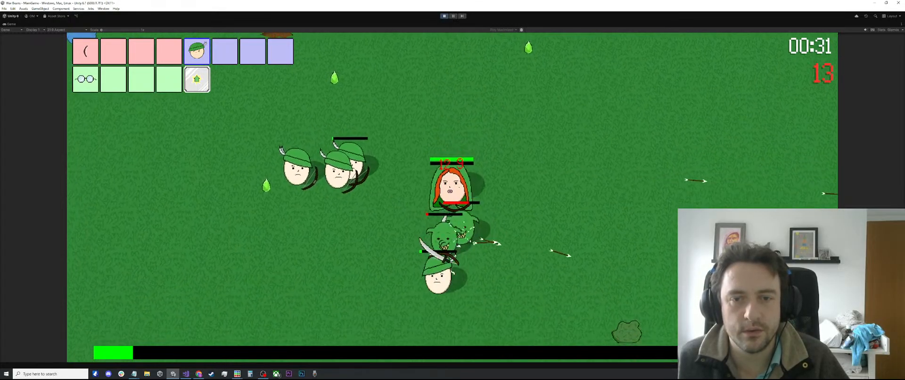
key(w)
key(d)
key(a)
key(s)
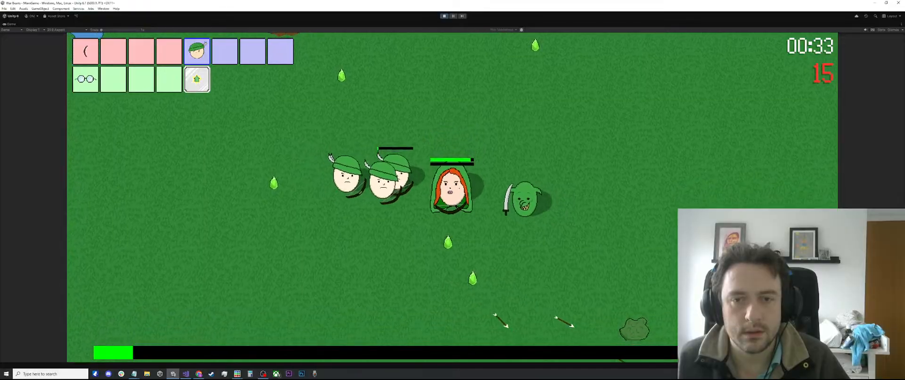
key(d)
key(w)
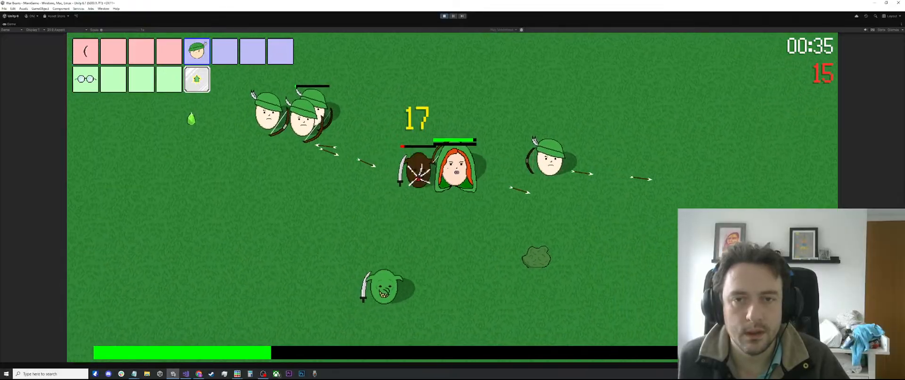
key(a)
key(w)
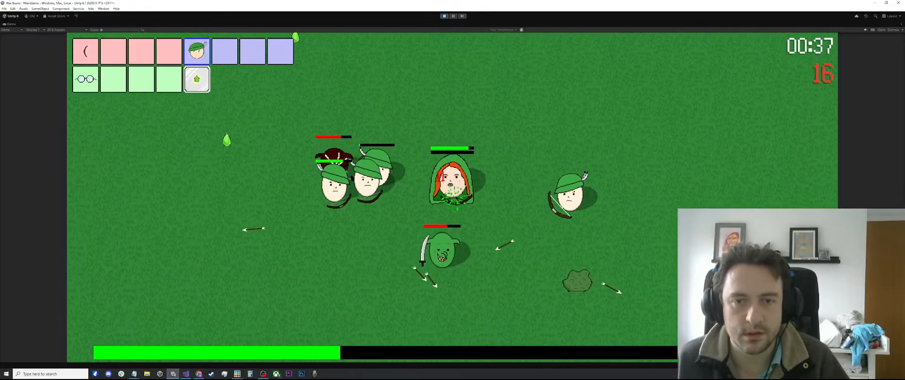
key(w)
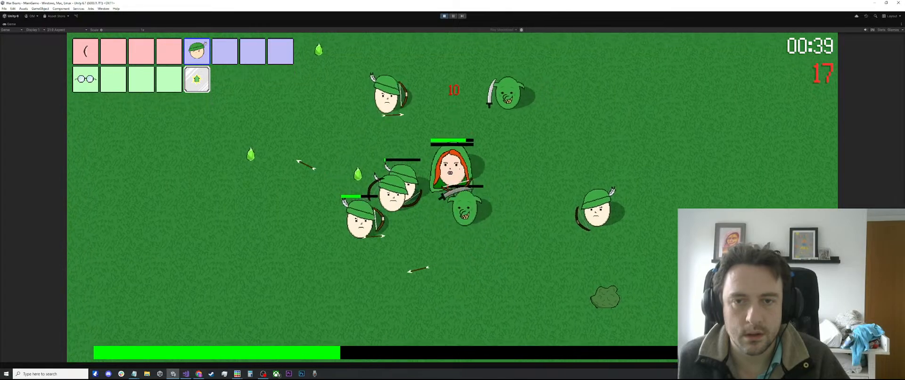
key(d)
key(s)
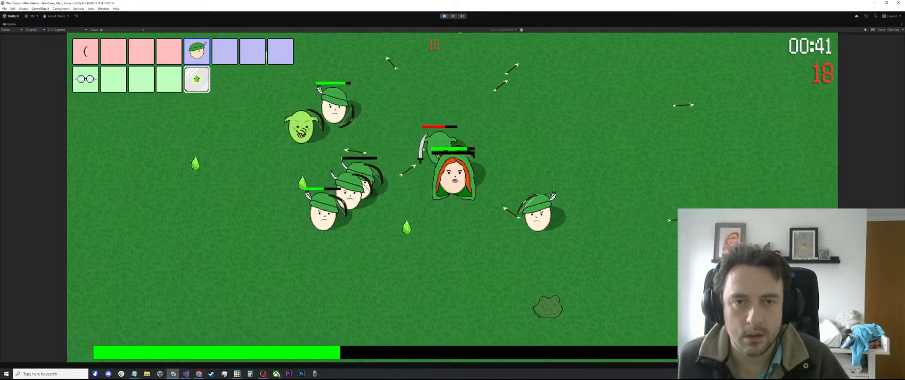
key(a)
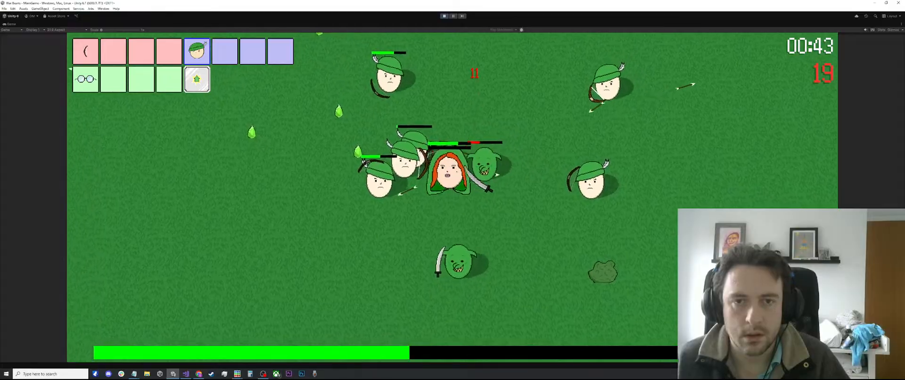
key(w)
key(d)
key(w)
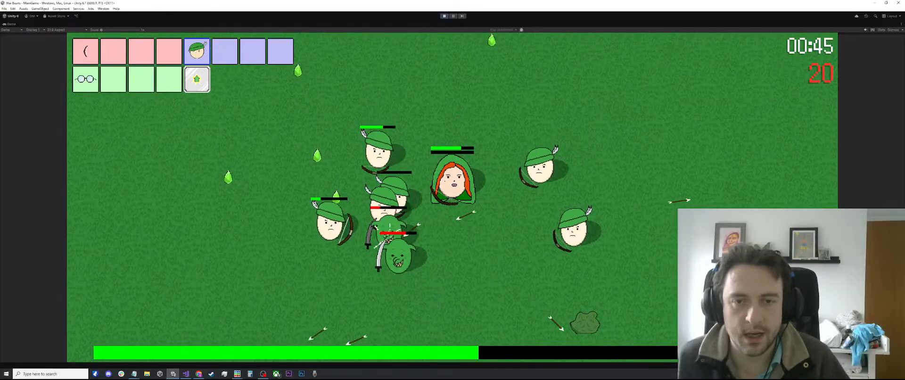
key(a)
key(s)
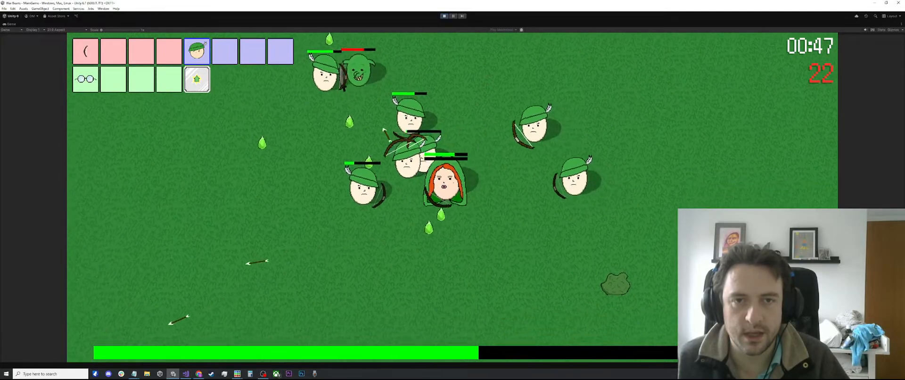
key(w)
key(a)
key(w)
key(d)
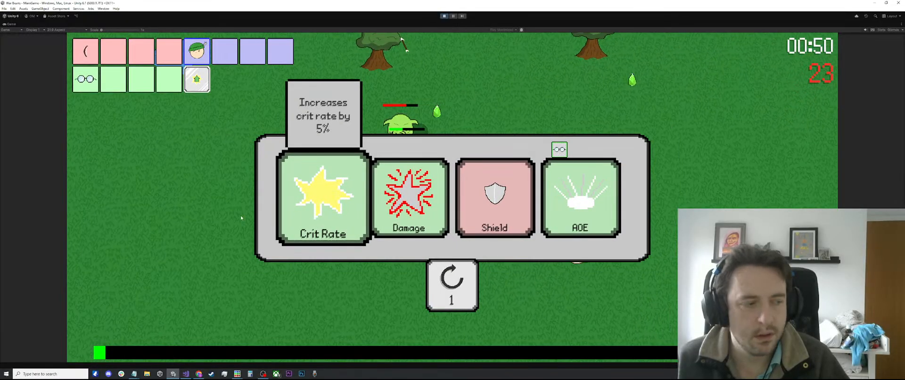
Take the Crit Rate upgrade, and keep the hero moving among her rangers, collecting gems until another upgrade choice is offered.
click(316, 203)
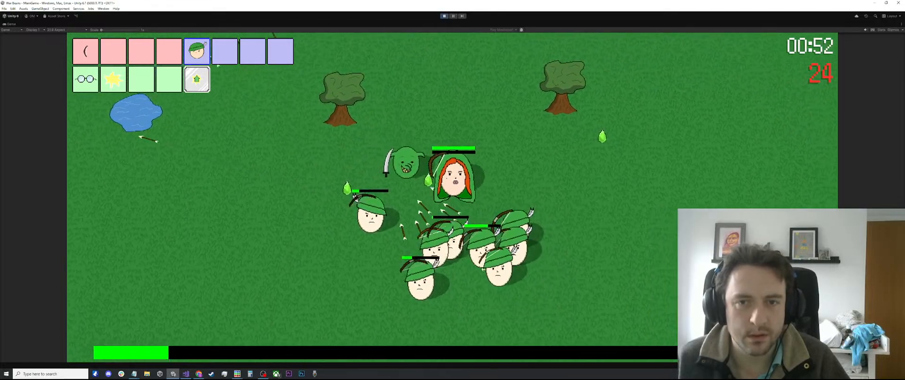
key(d)
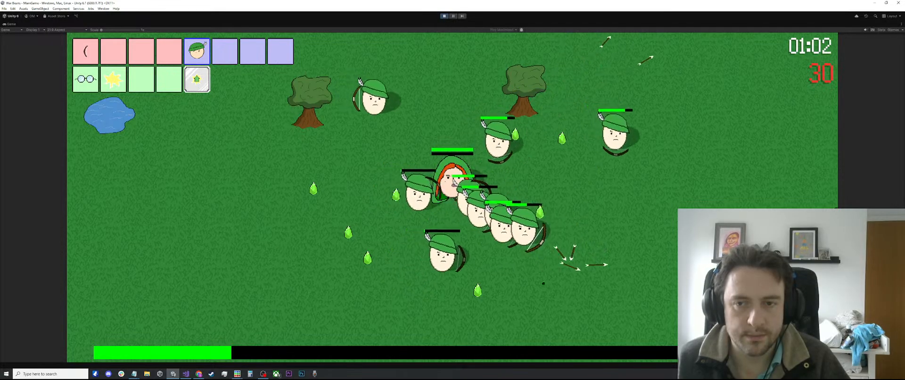
key(d)
key(d)
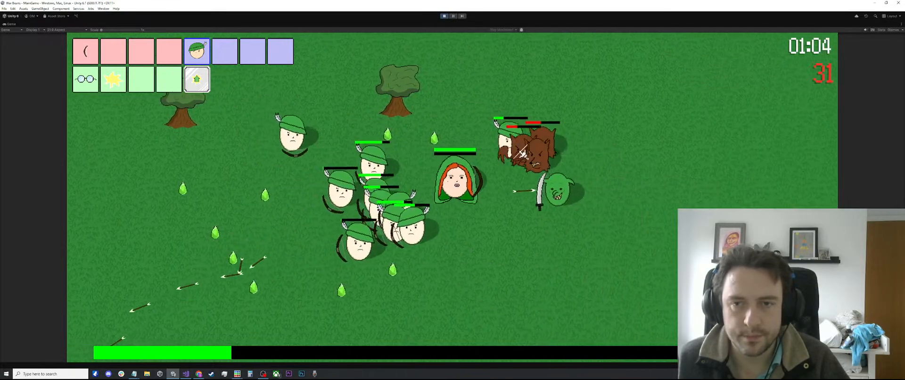
key(s)
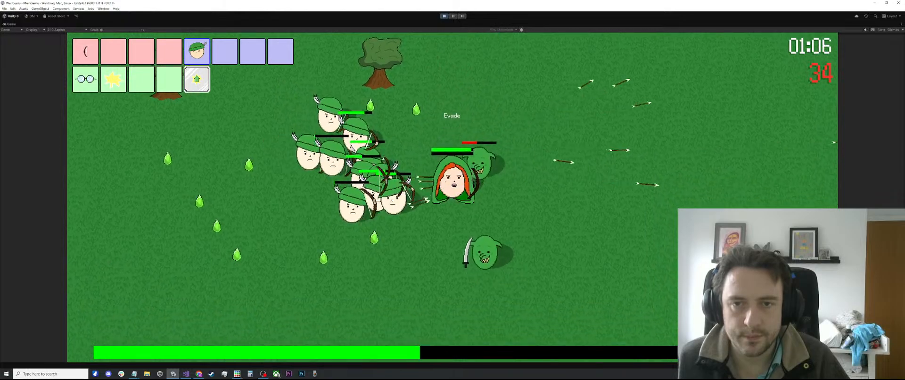
key(w)
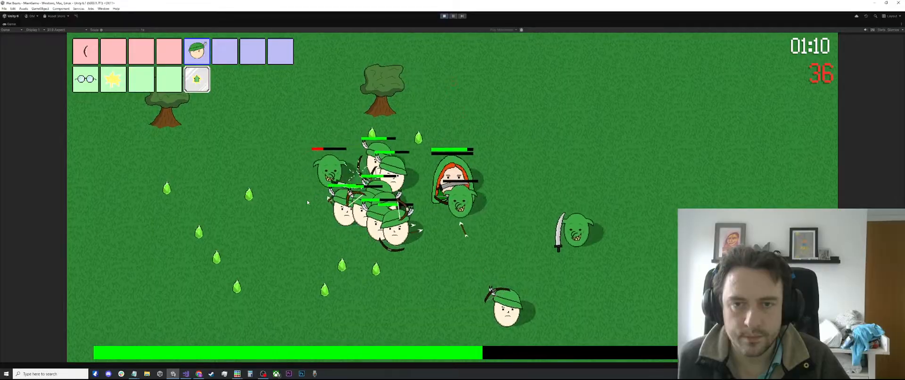
key(d)
key(s)
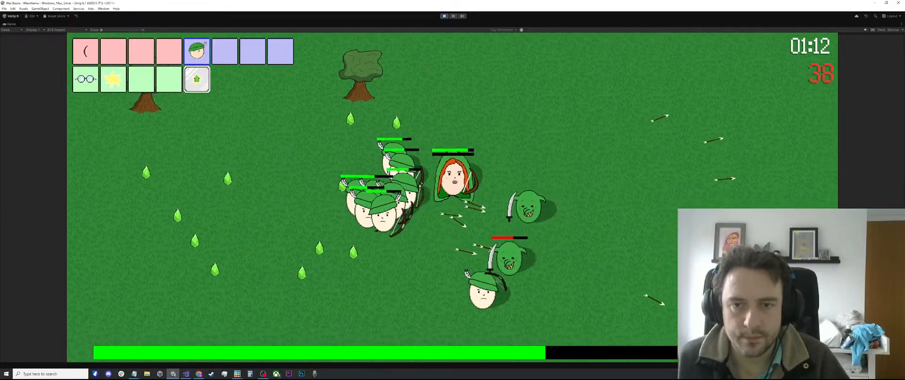
key(w)
key(a)
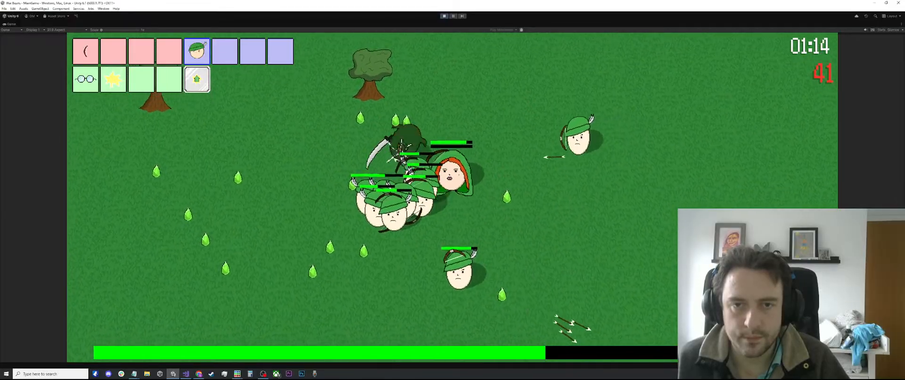
key(d)
key(w)
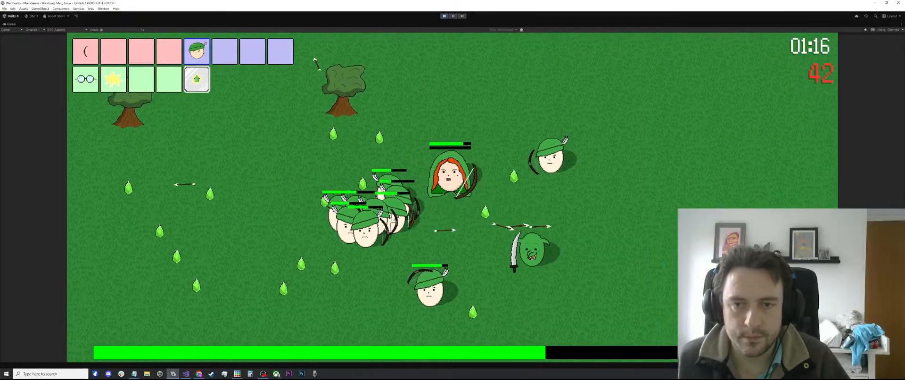
key(a)
key(s)
key(d)
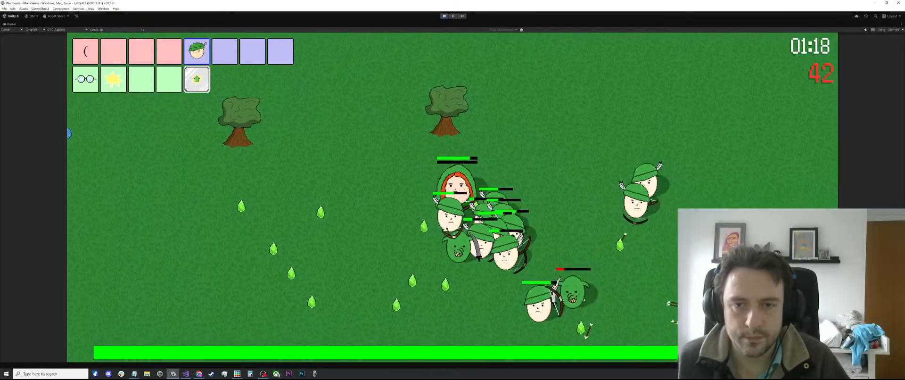
key(a)
Take the Rogue upgrade, gather the nearby green gems, and keep the hero beside her allies during the fight.
mouse_move(415, 185)
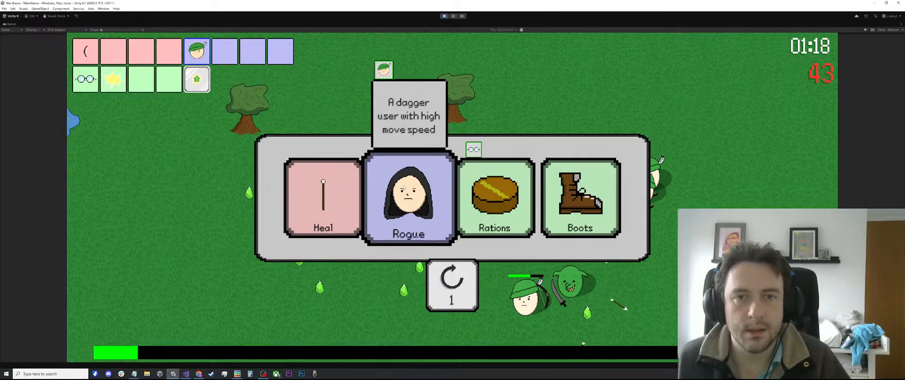
click(415, 185)
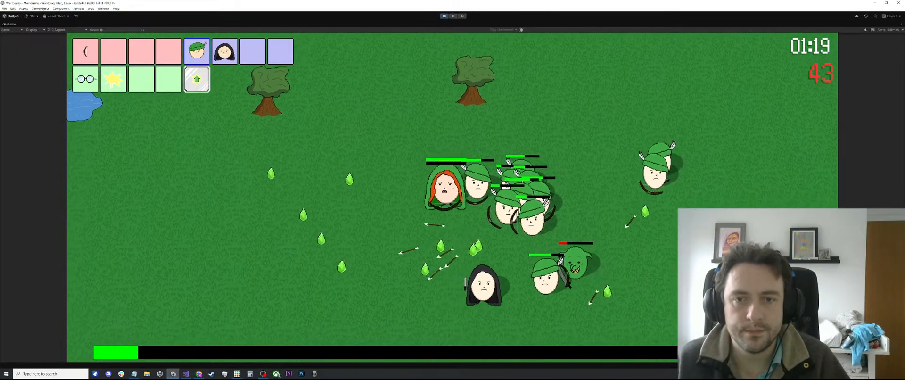
key(s)
key(a)
key(w)
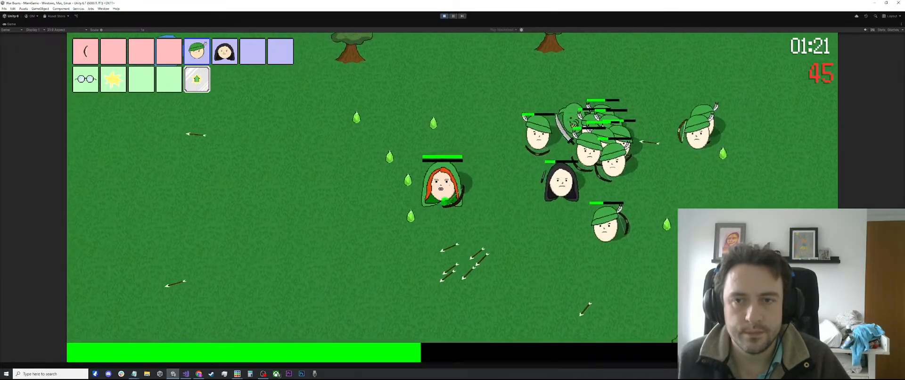
key(d)
key(s)
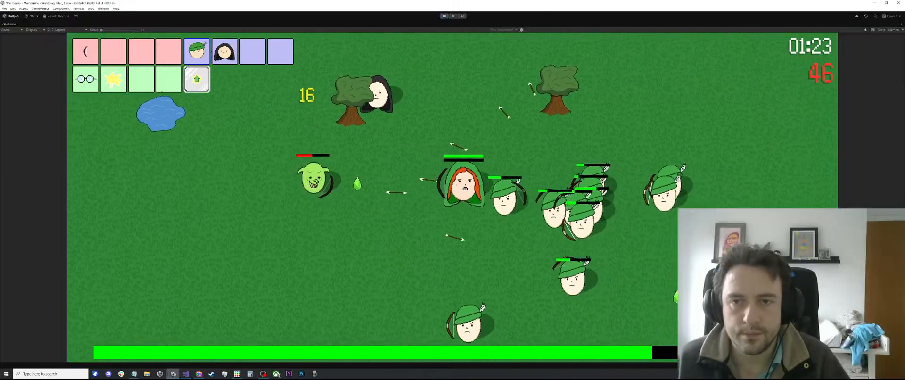
key(a)
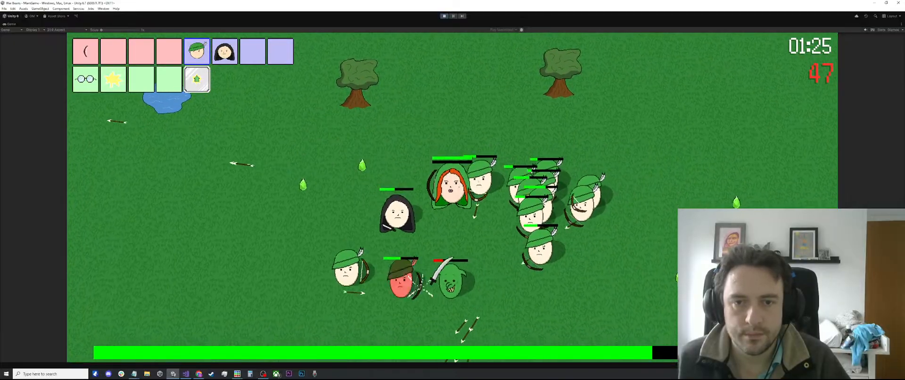
key(s)
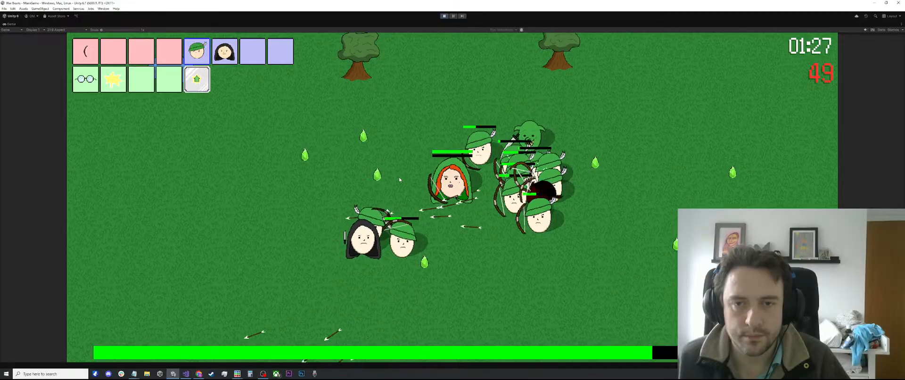
key(d)
key(s)
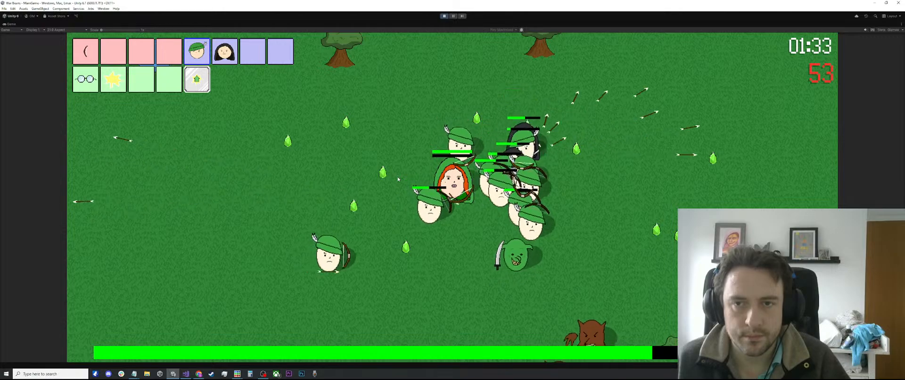
Leave the match for Visual Studio, search the entire solution for "Critical Buff", and open its MakeItemBurst match in Character.cs.
key(Escape)
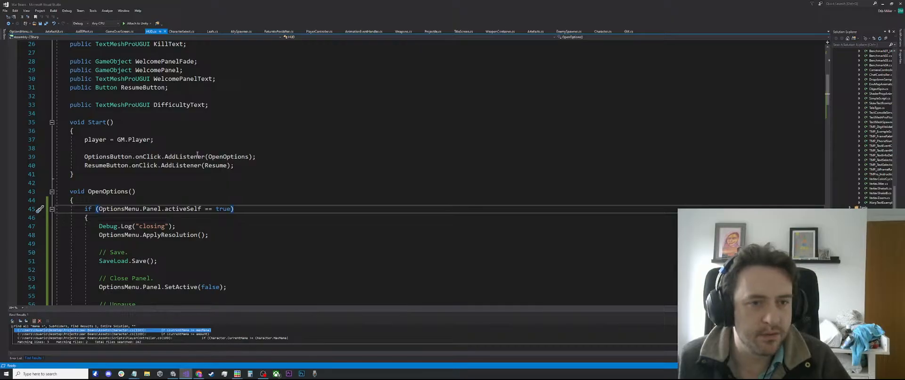
key(ctrl+shift+f)
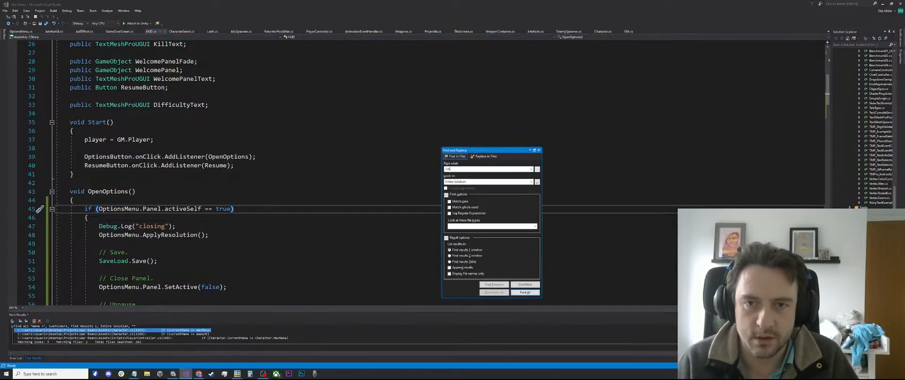
key(Return)
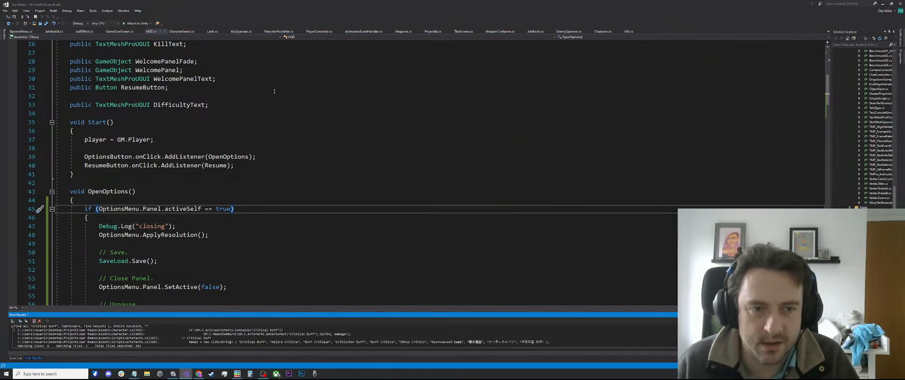
double_click(243, 338)
double_click(242, 334)
Examine the critical-hit code in TakeDamage around the Critical Buff branch, and go to the definition of MakeRandomBuff.
scroll(207, 164, up, 1)
scroll(208, 163, up, 3)
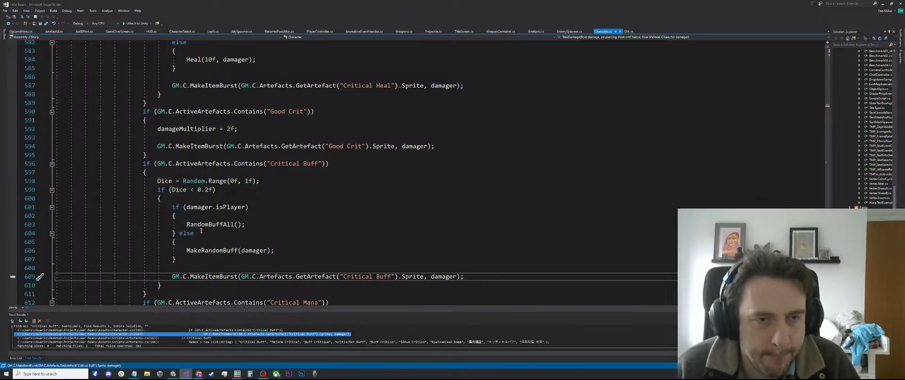
scroll(193, 220, up, 7)
scroll(193, 219, up, 15)
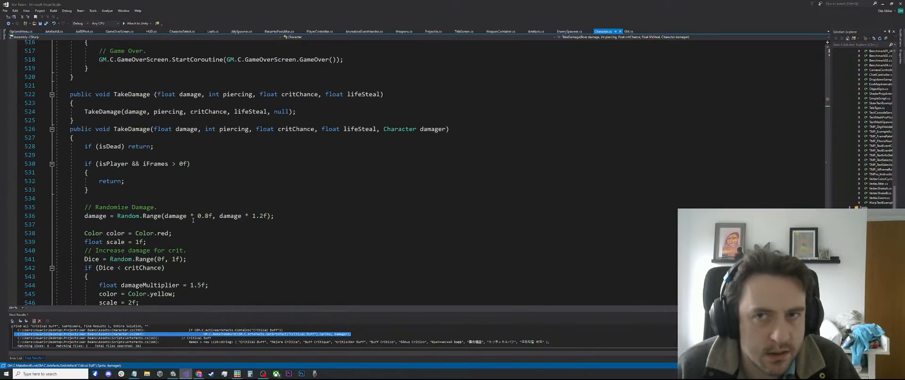
scroll(177, 182, down, 20)
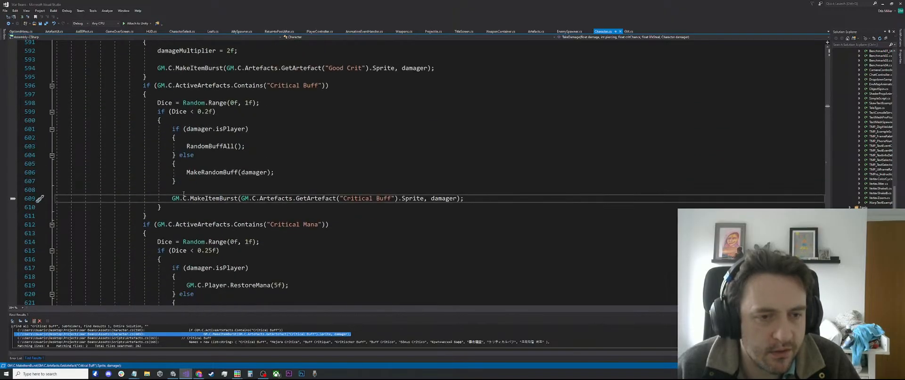
click(209, 146)
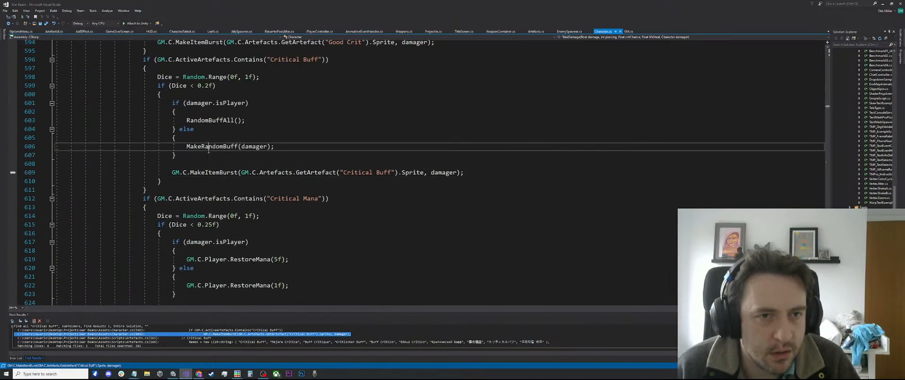
key(F12)
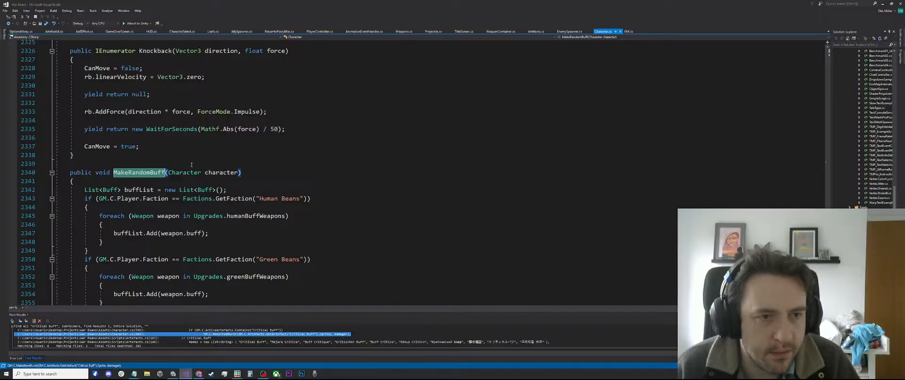
scroll(254, 204, down, 3)
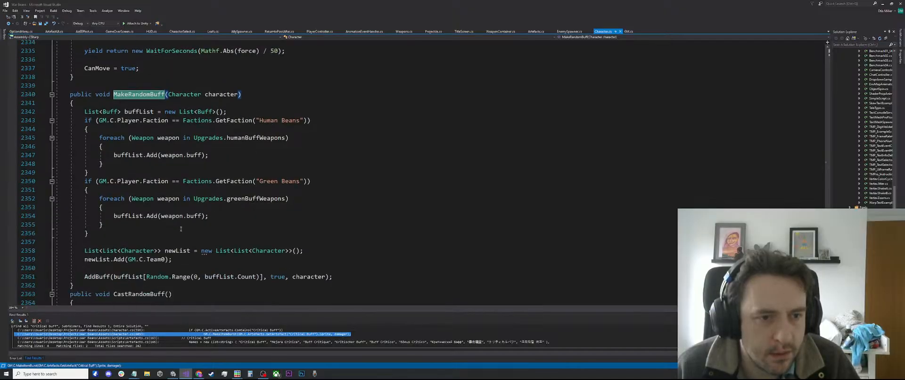
Examine the AddBuff call and its character argument in MakeRandomBuff, comparing it with the MakeRandomBuff call in the Critical Buff branch.
double_click(315, 277)
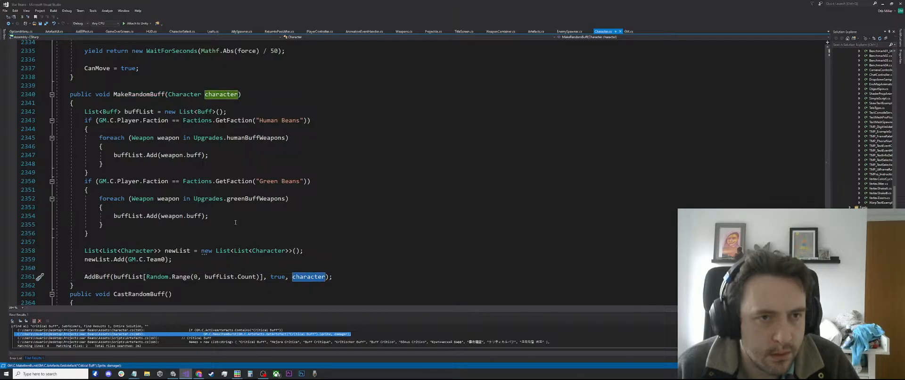
click(8, 24)
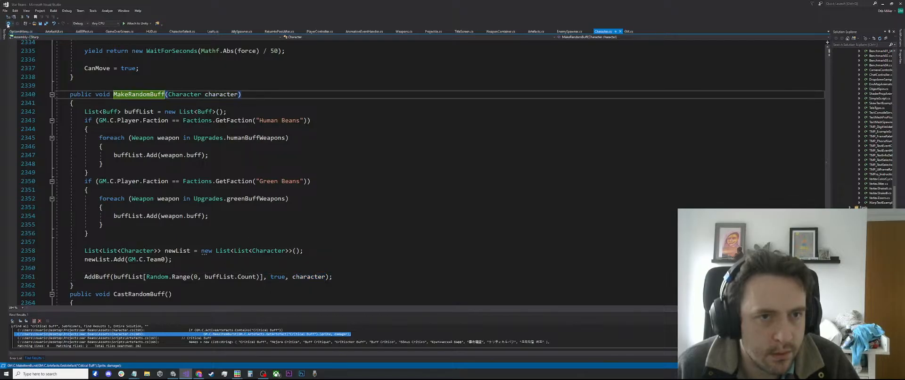
click(8, 24)
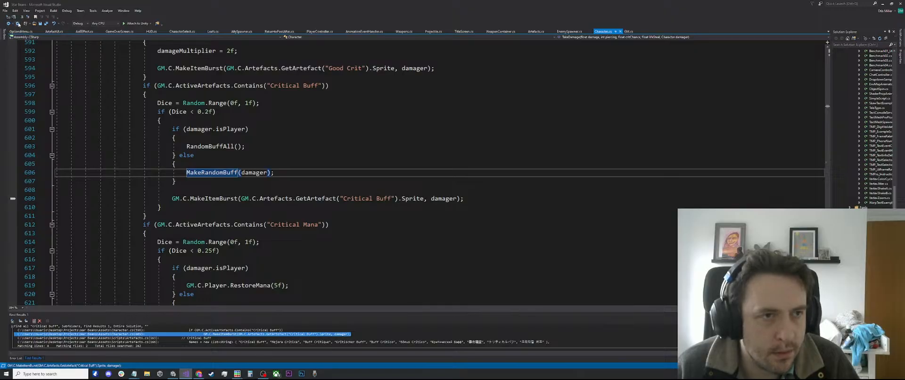
click(17, 23)
scroll(250, 173, down, 5)
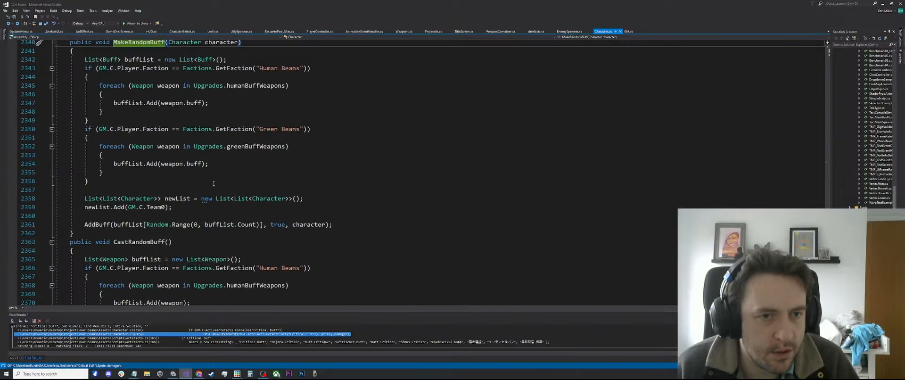
key(ctrl+minus)
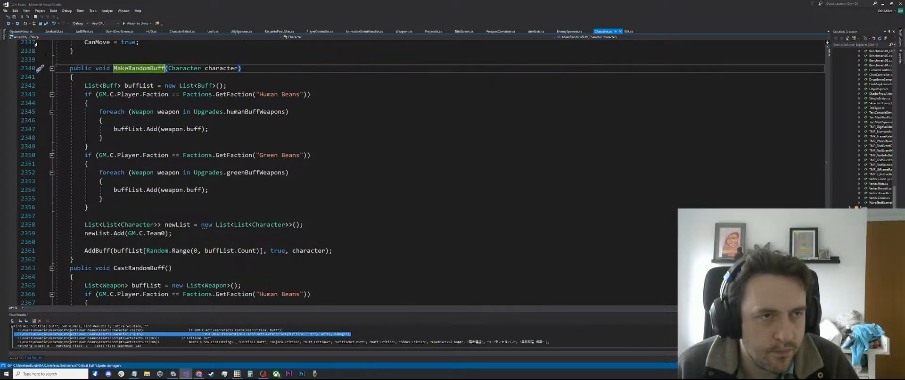
key(ctrl+minus)
scroll(171, 154, up, 2)
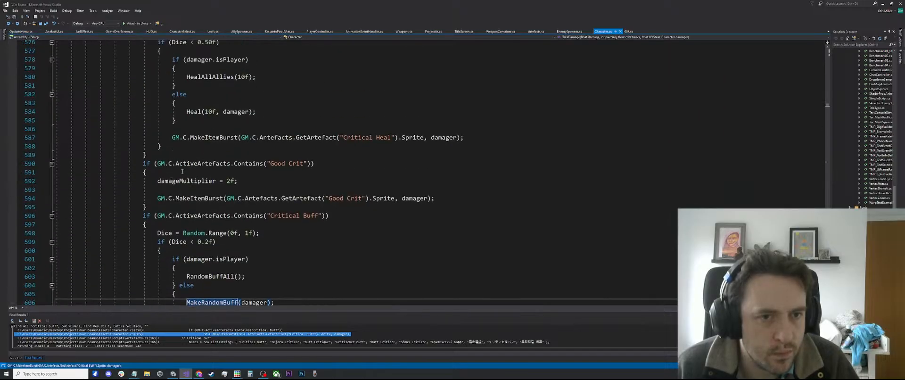
Go to the definition of RandomBuffAll and examine how it chooses a random buff and adds it to all allies.
scroll(182, 171, down, 2)
ctrl+click(214, 224)
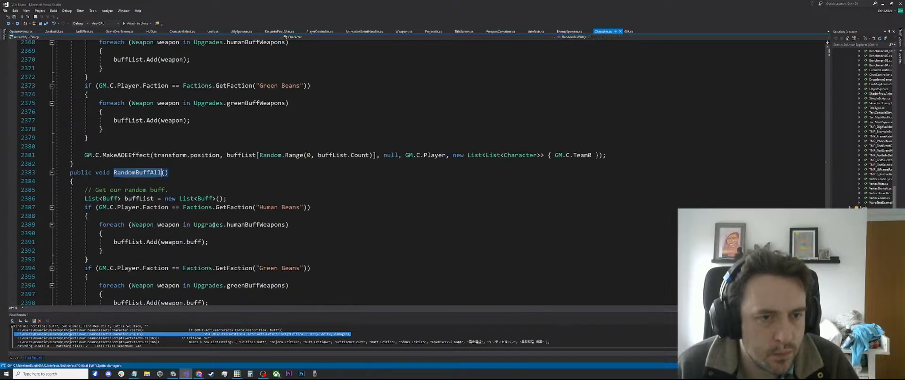
click(9, 23)
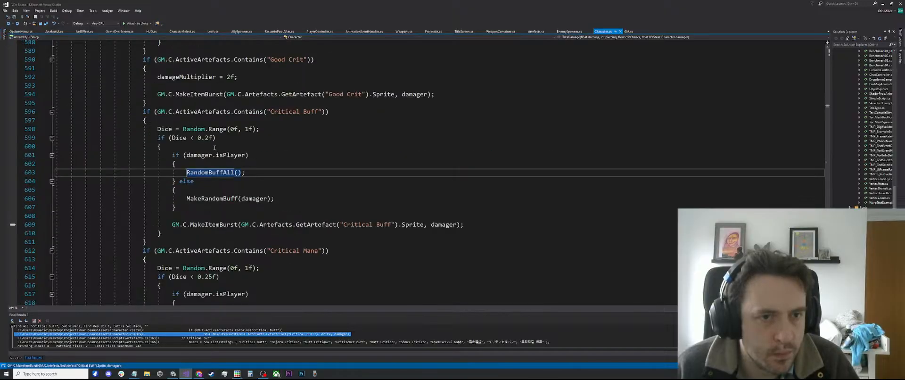
ctrl+click(216, 174)
scroll(211, 175, down, 6)
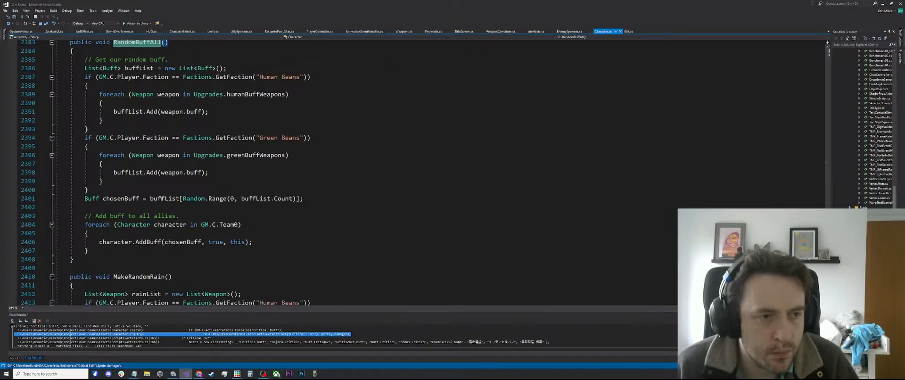
scroll(164, 197, up, 2)
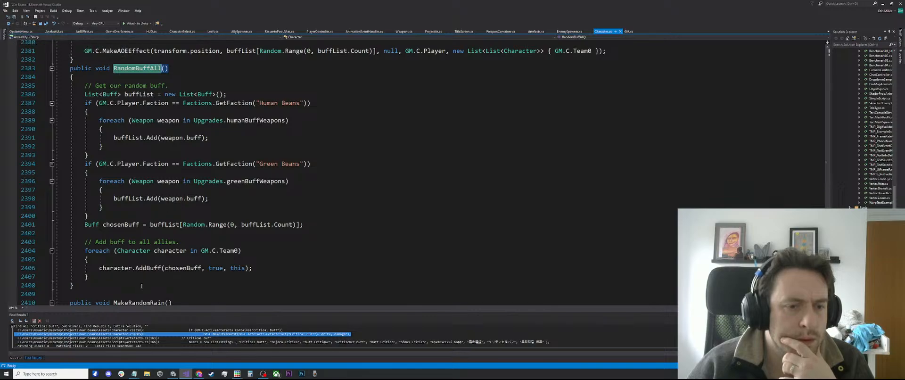
Switch to the War Beans TODO in Notepad, add "Test and fix Critical Buff." below "Fix artefact reroll nonsense.", and save it.
mouse_move(134, 373)
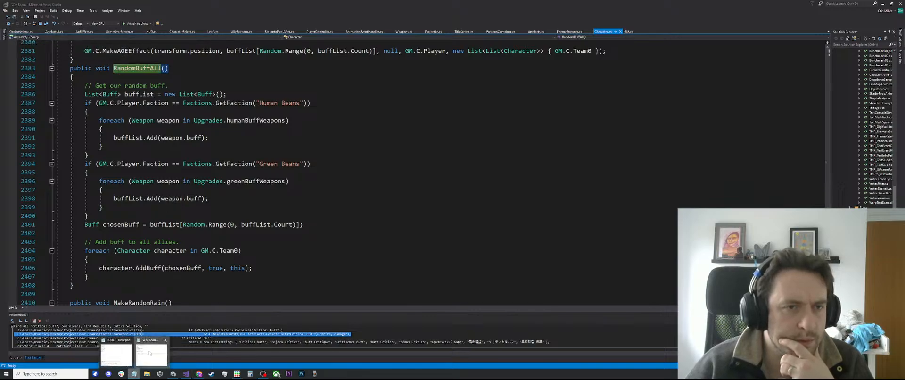
click(124, 357)
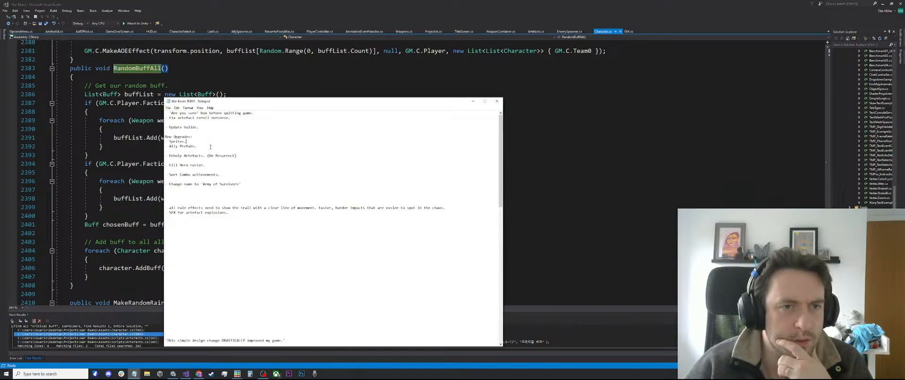
click(241, 118)
key(Return)
key(Return)
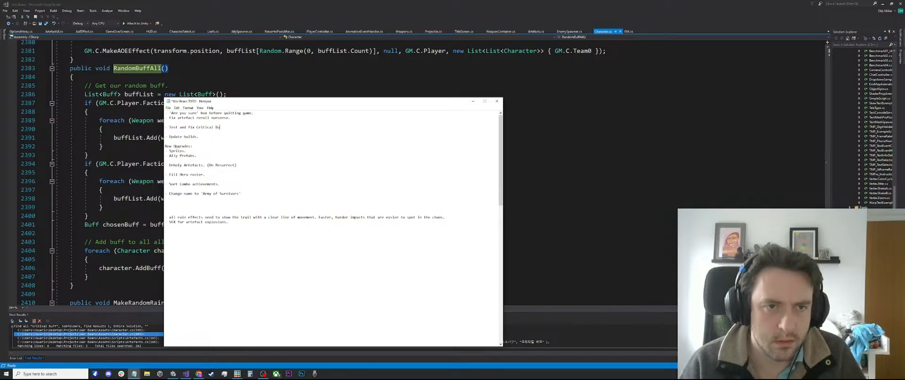
key(ctrl+s)
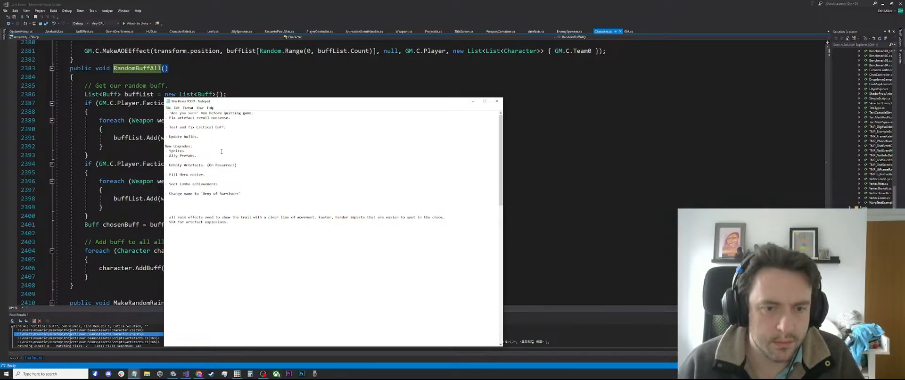
Return to the match in Unity, move the hero until an upgrade choice is offered, and read the Looter and Bow II descriptions.
click(173, 373)
click(555, 316)
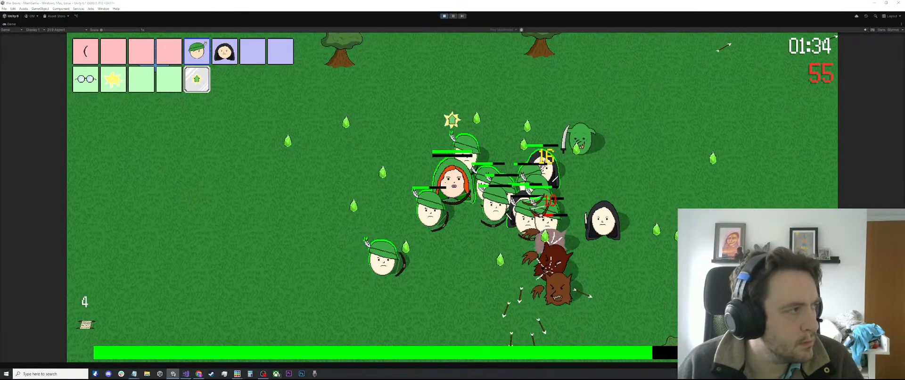
key(s)
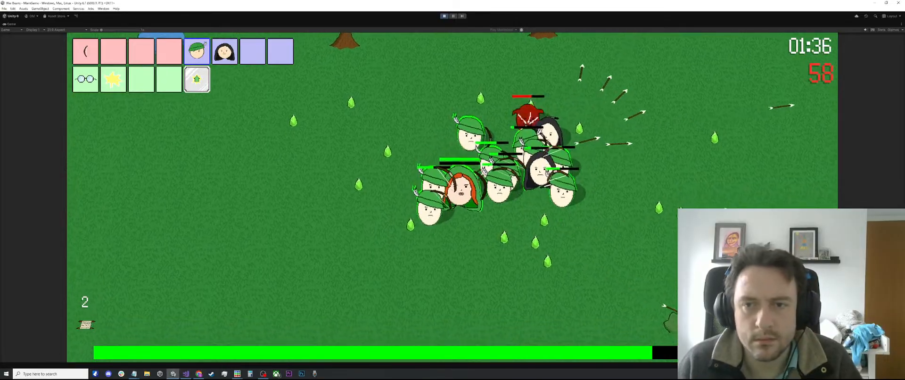
key(d)
click(354, 271)
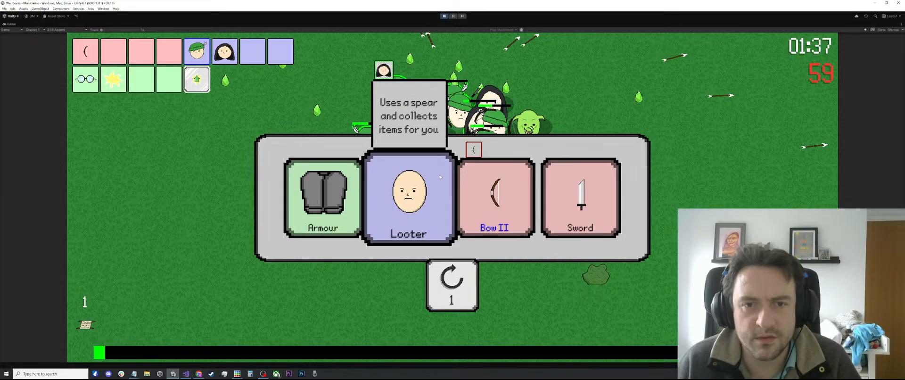
mouse_move(482, 148)
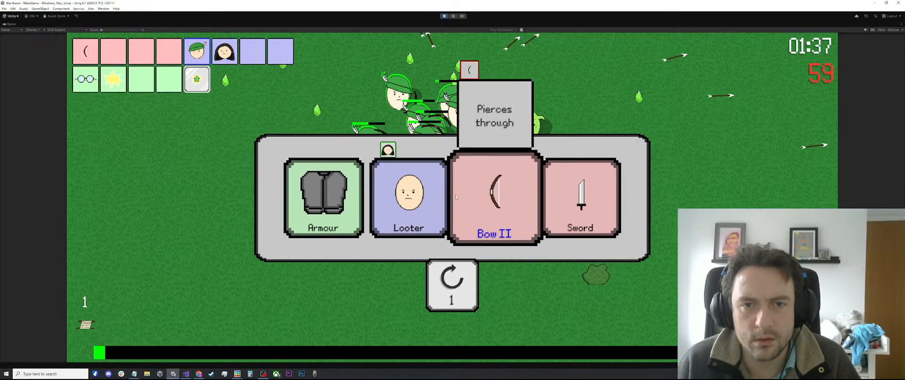
mouse_move(427, 199)
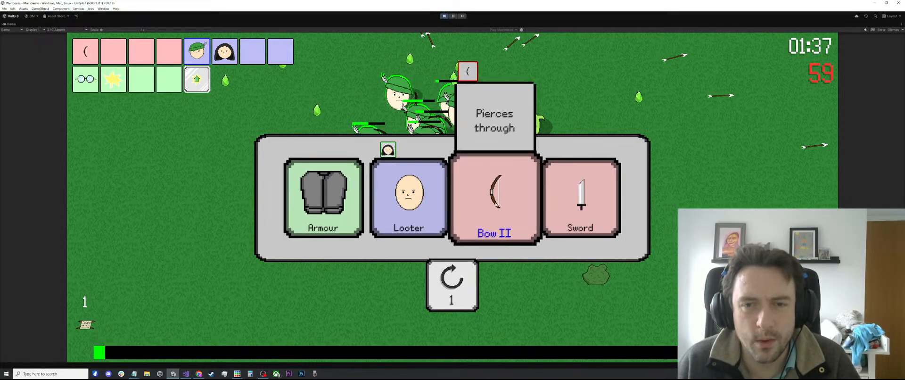
Switch back to Visual Studio and search Character.cs for "critical buff".
click(187, 374)
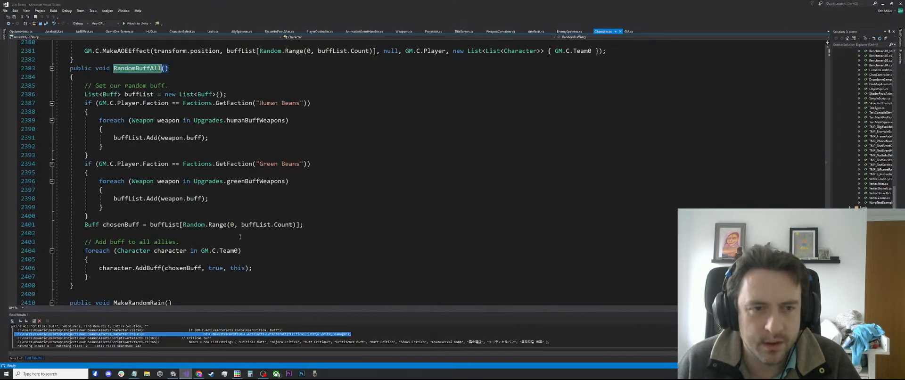
scroll(363, 138, up, 15)
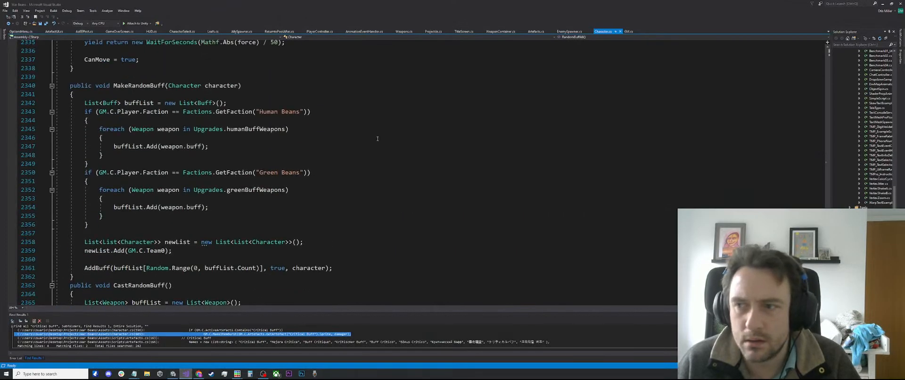
click(325, 146)
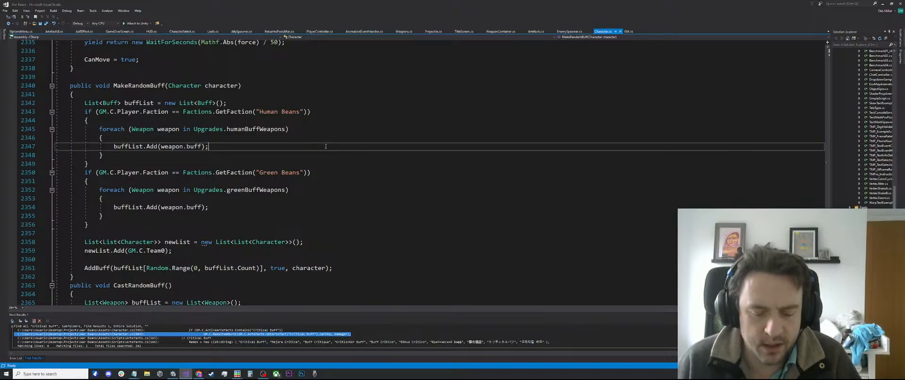
key(ctrl+f)
text(critical buff)
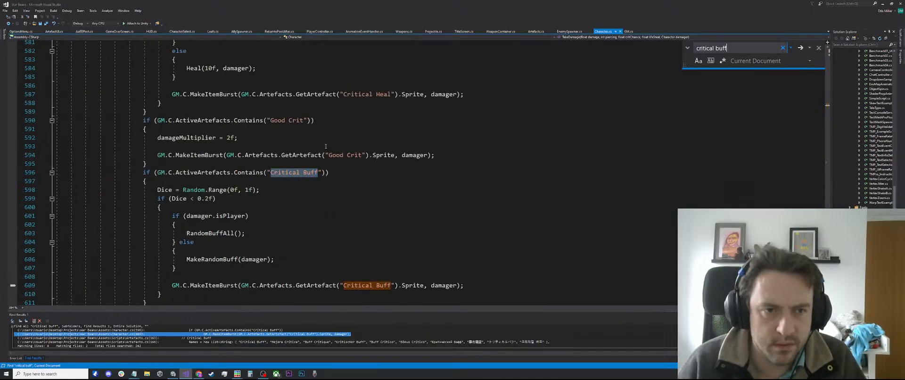
Examine the isPlayer check and both buff calls in the Critical Buff branch, and look up the damager parameter in TakeDamage.
scroll(311, 140, down, 4)
click(198, 94)
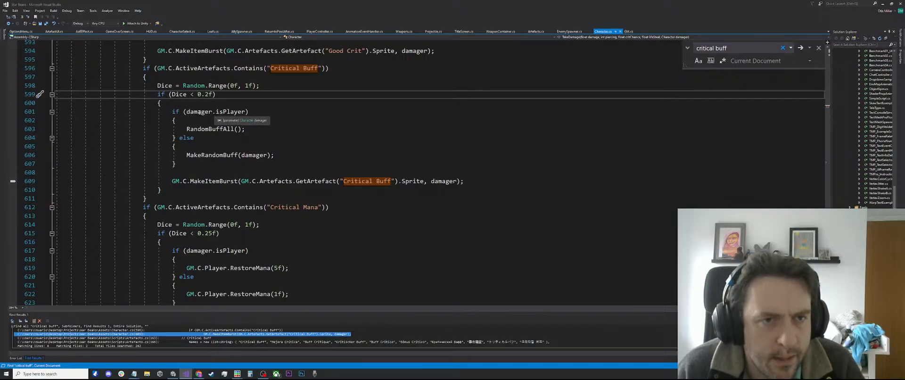
click(213, 112)
double_click(228, 130)
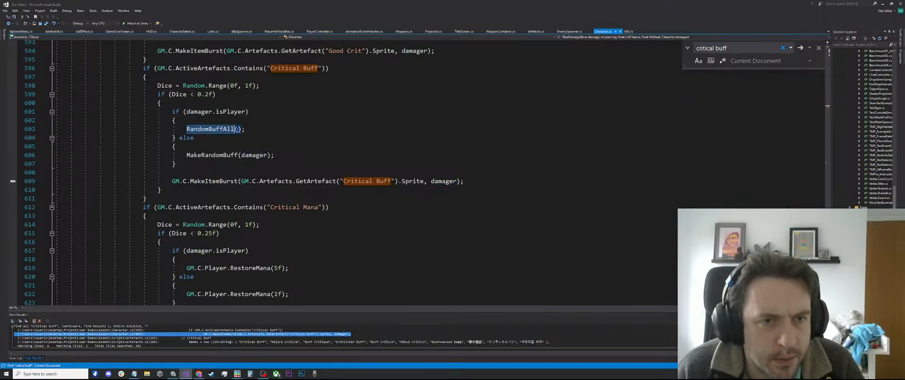
double_click(225, 155)
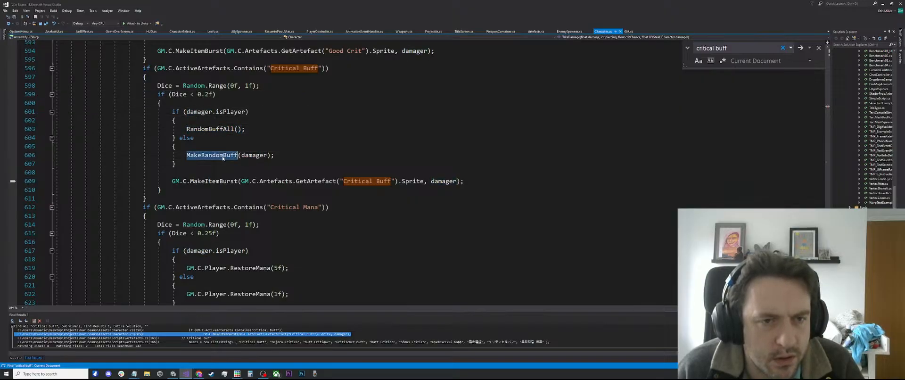
ctrl+click(253, 155)
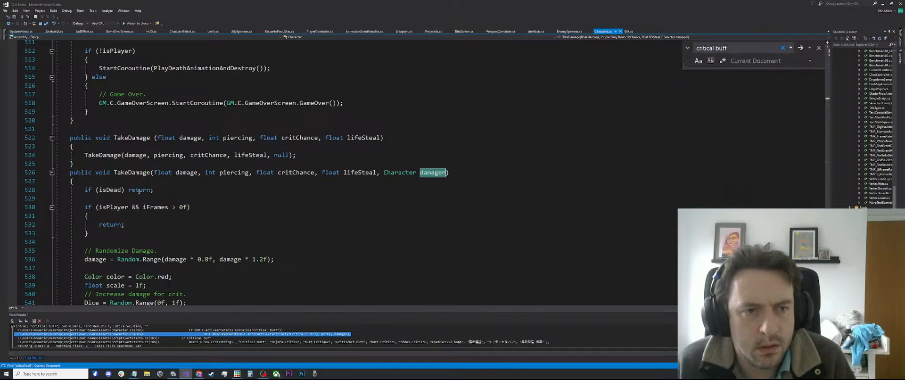
click(8, 23)
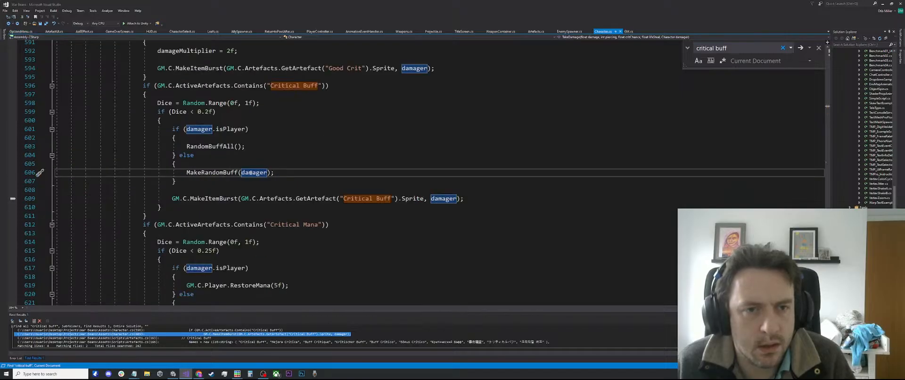
scroll(250, 173, down, 1)
Go to the definition of MakeRandomBuff and search for where its character parameter is used.
ctrl+click(204, 146)
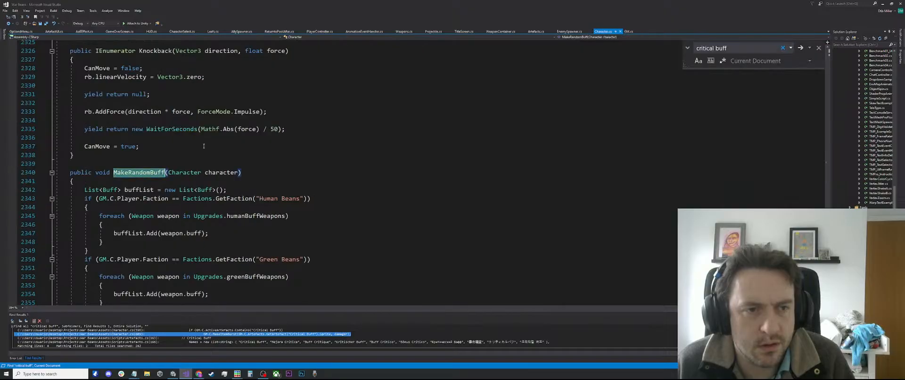
scroll(203, 147, down, 2)
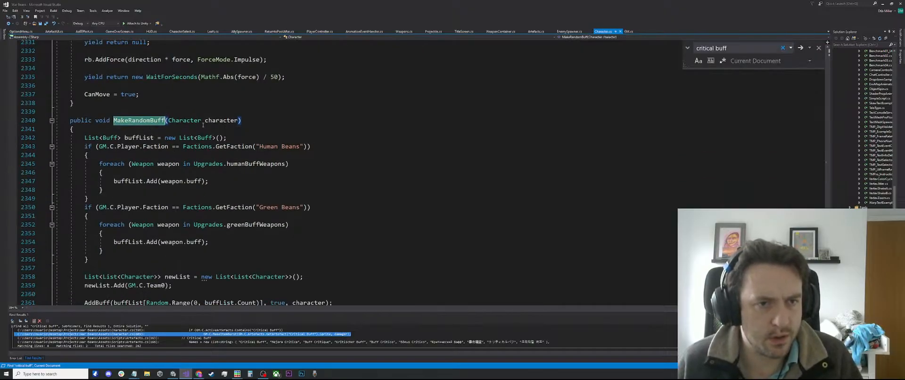
click(223, 122)
key(ctrl+f)
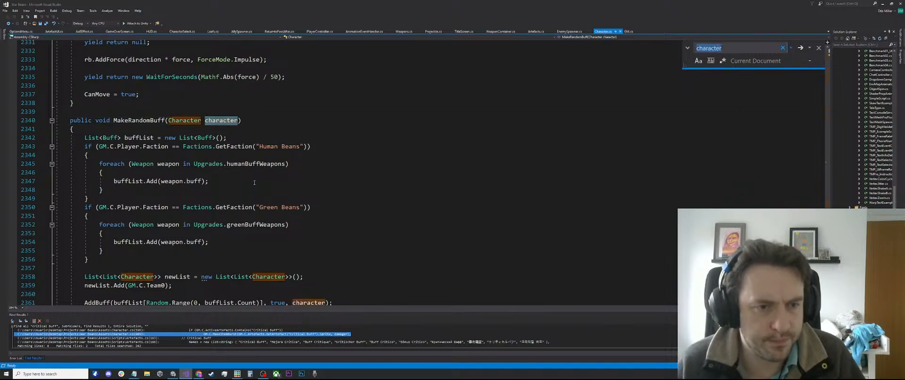
scroll(262, 182, down, 2)
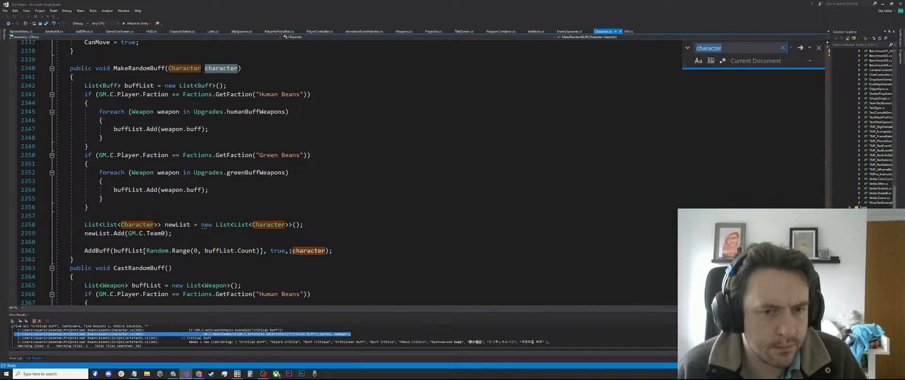
In MakeRandomBuff, call AddBuff on the character parameter by prefixing the call with "character.", and save Character.cs.
click(289, 252)
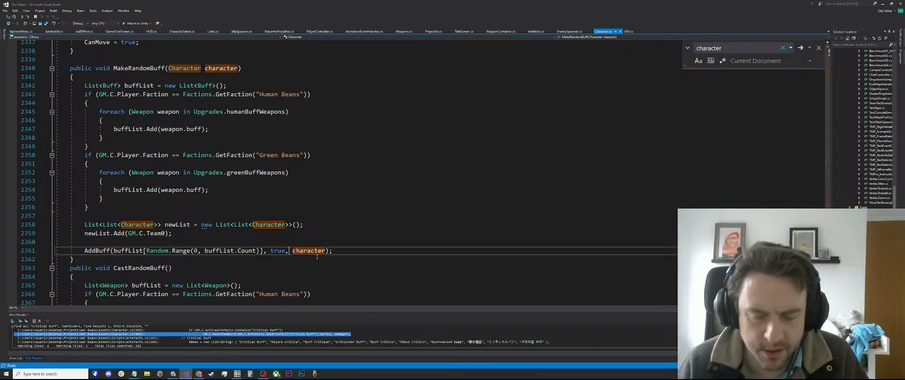
key(BackSpace)
text(,)
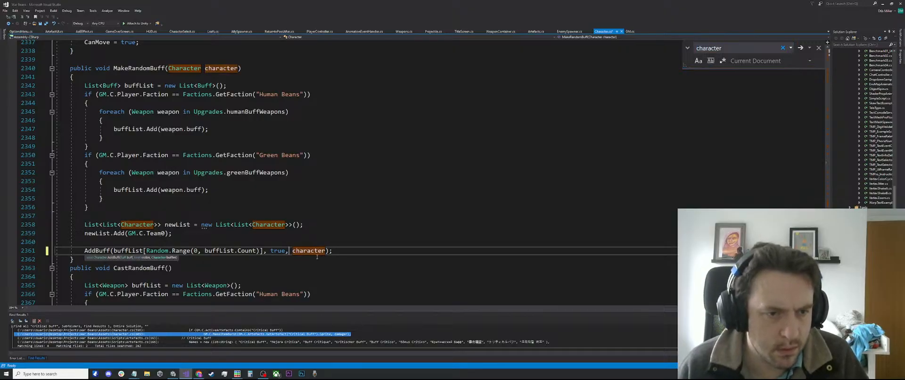
click(83, 250)
text(c)
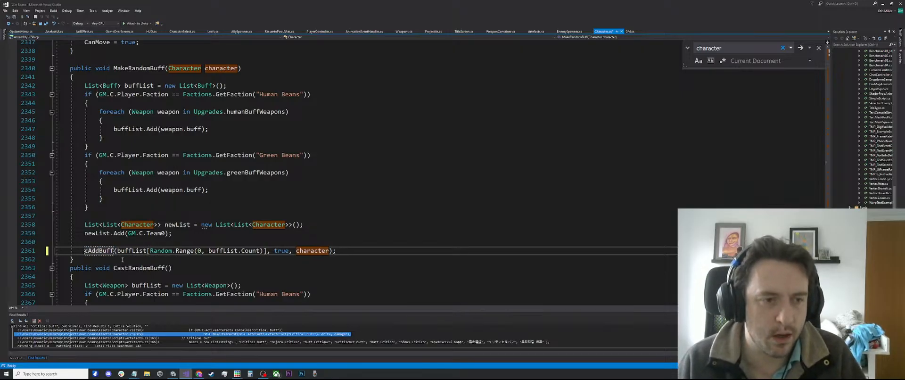
text(haracter.)
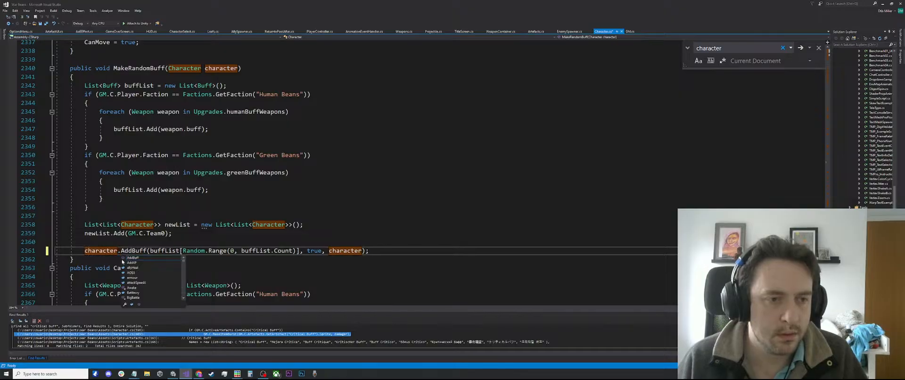
click(146, 180)
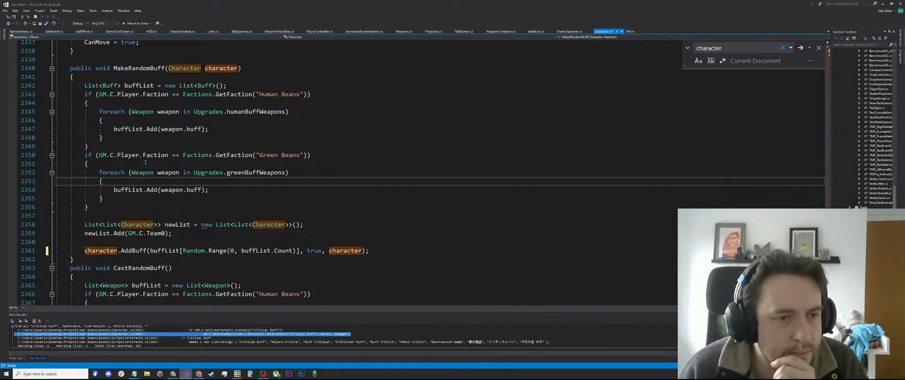
click(192, 199)
key(ctrl+s)
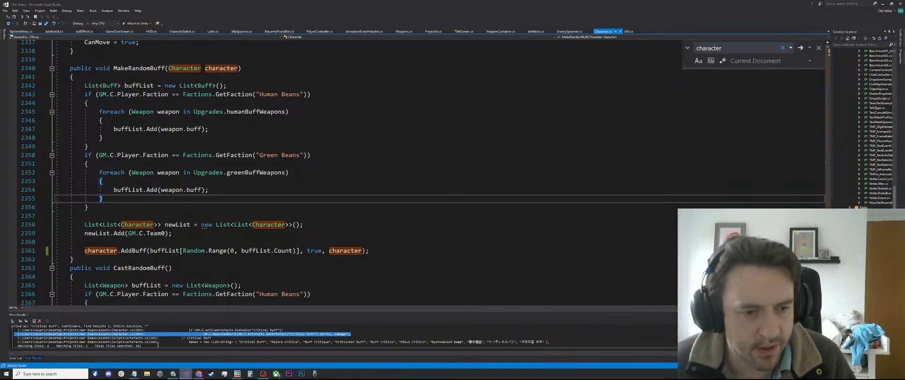
Delete the "Test and fix Critical Buff." entry from the Notepad TODO list and return to the code.
mouse_move(134, 374)
click(126, 362)
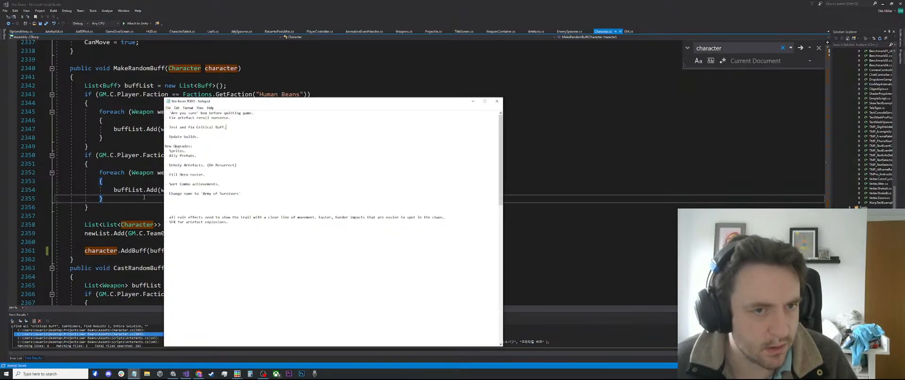
drag(229, 127, 165, 128)
key(BackSpace)
key(BackSpace)
key(BackSpace)
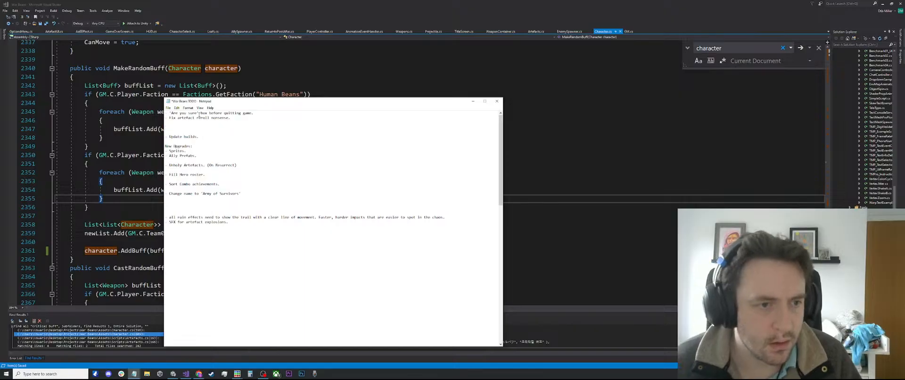
click(602, 138)
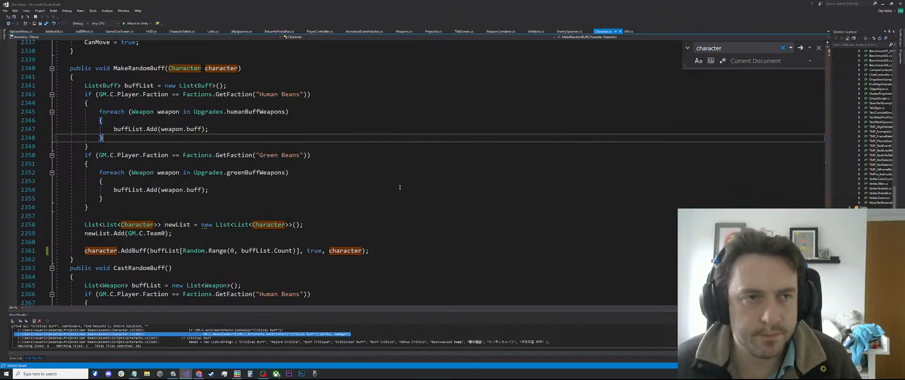
Switch to Unity, restart Play mode, and start a new match with the red-haired ranger hero and the preselected settings.
click(173, 373)
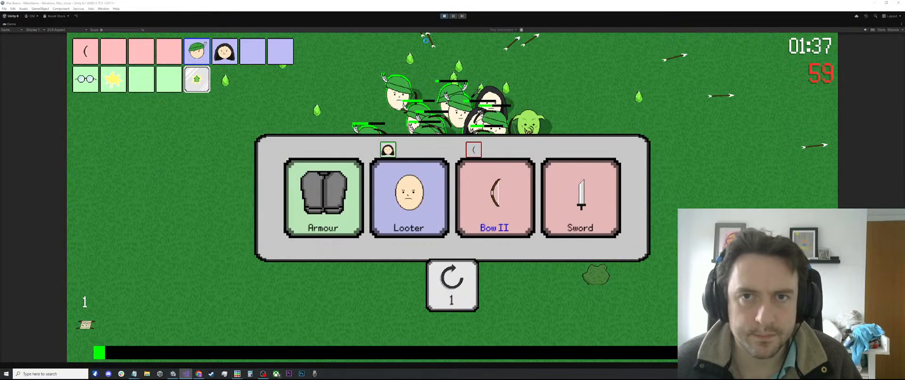
click(443, 16)
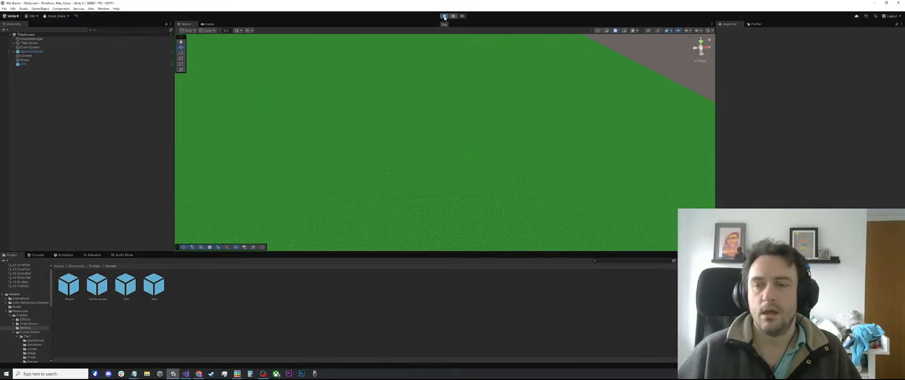
click(444, 16)
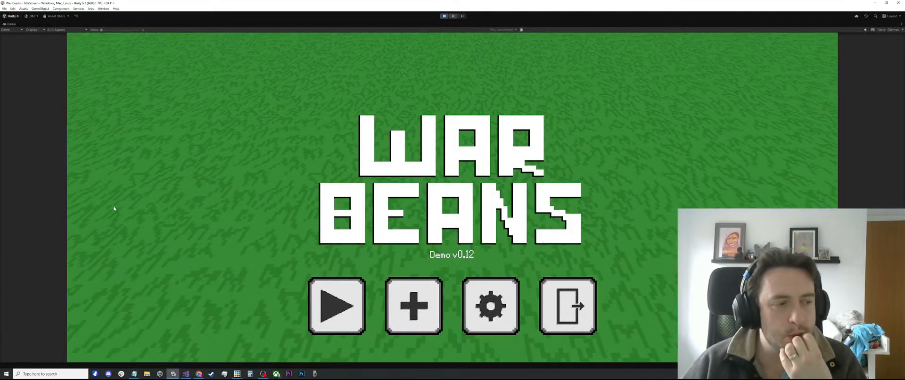
click(337, 306)
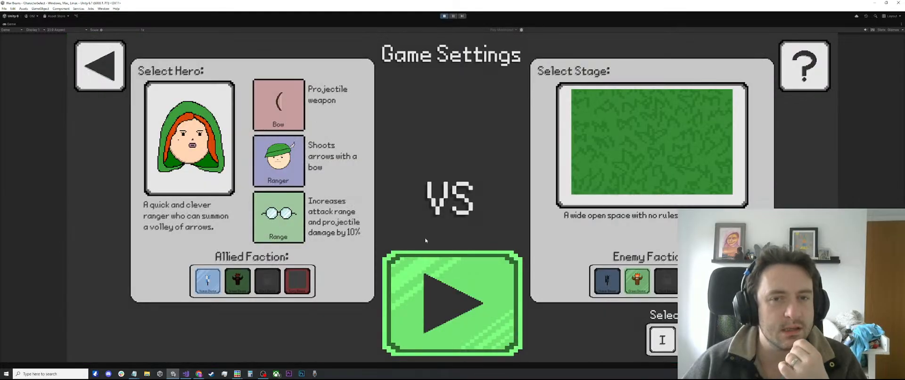
click(425, 282)
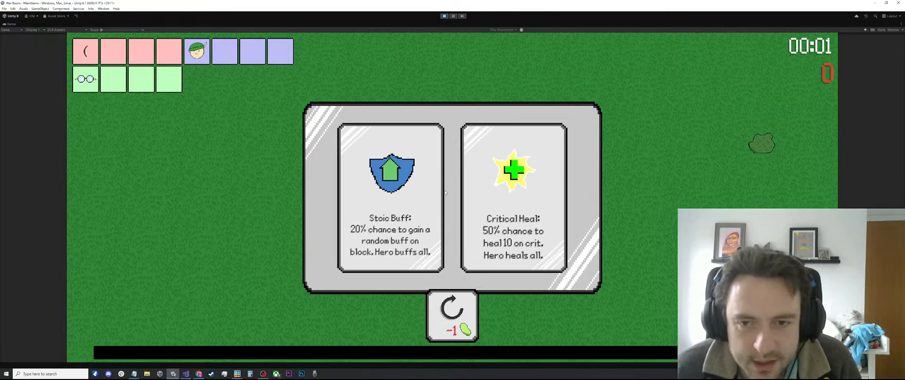
Choose the Critical Heal artefact and move the hero around the pond while the rangers fight the first goblins.
click(520, 198)
key(a)
key(s)
key(w)
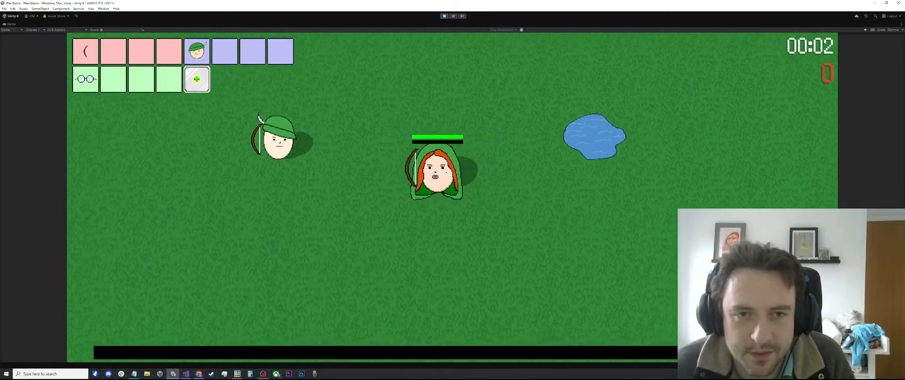
key(s)
key(d)
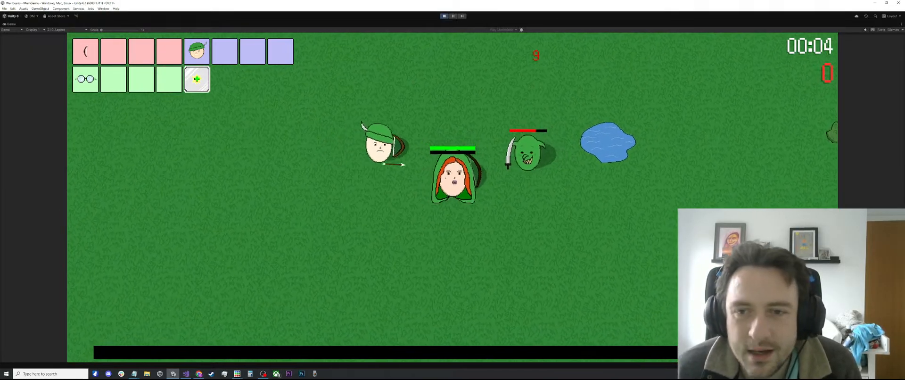
key(s)
key(w)
key(w)
key(s)
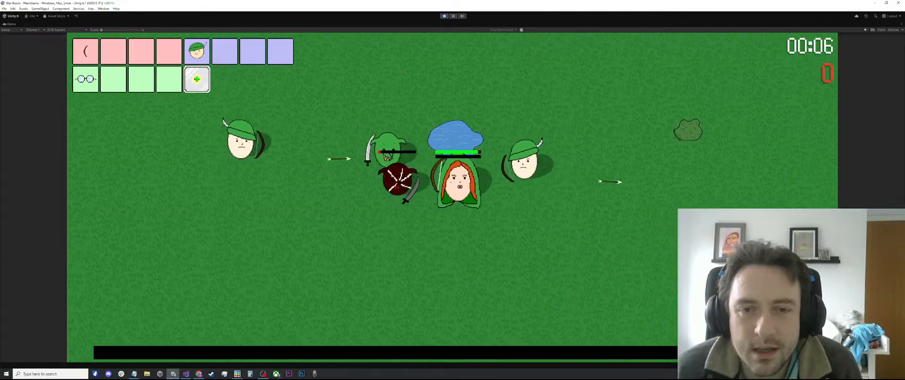
key(a)
key(w)
key(a)
key(w)
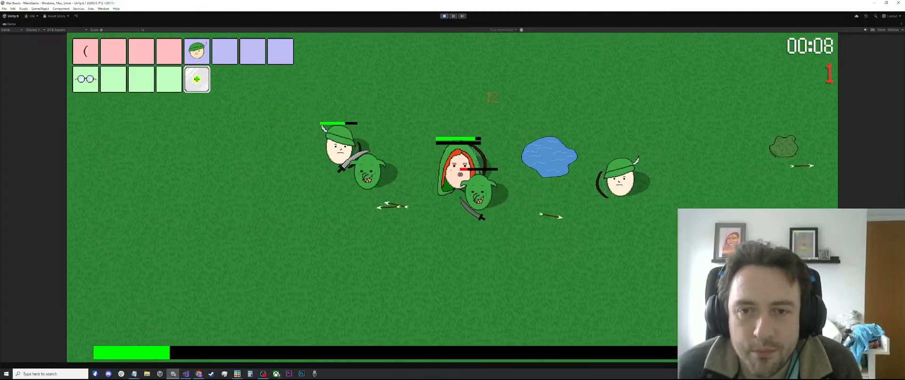
Keep the hero moving among goblins and experience drops until an upgrade choice is offered, and take Ranger II.
key(a)
key(s)
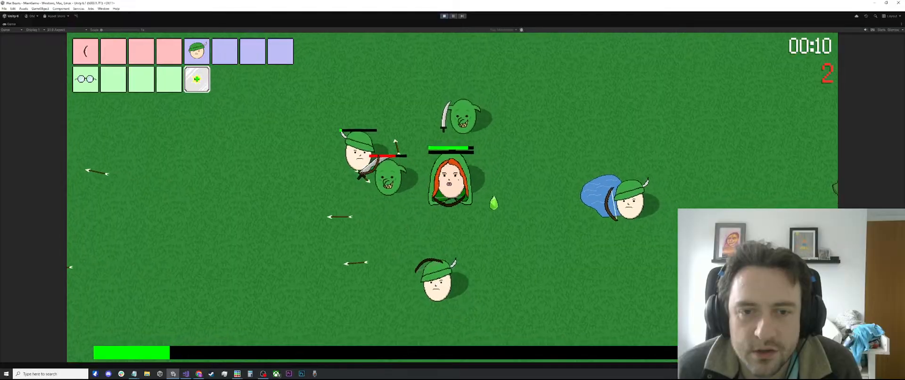
key(a)
key(d)
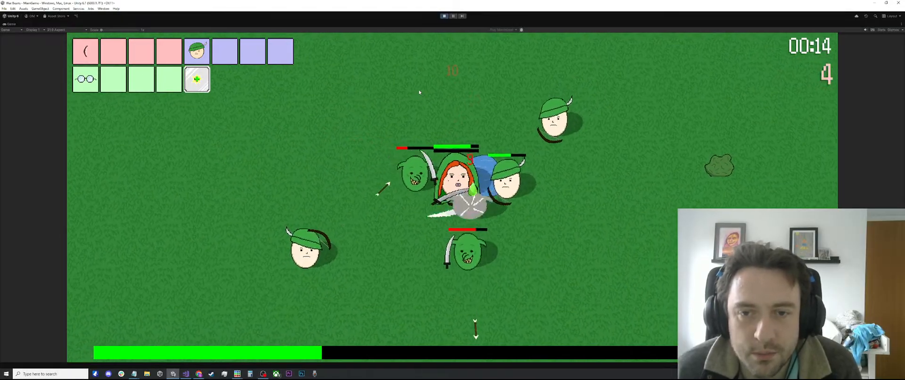
key(s)
key(a)
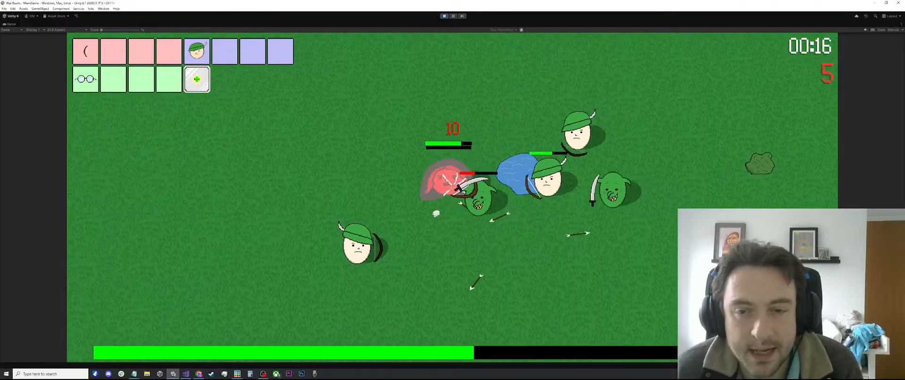
key(d)
key(a)
key(s)
key(d)
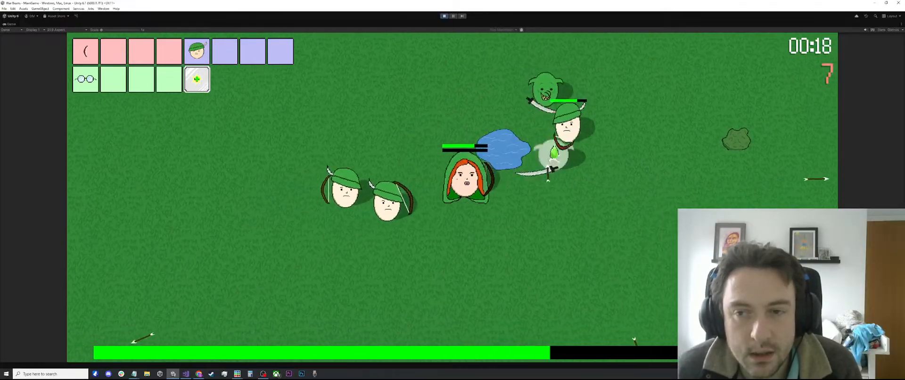
key(w)
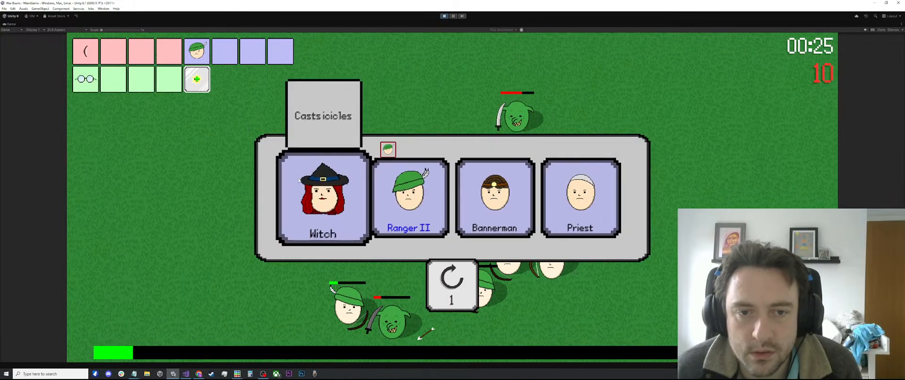
click(429, 206)
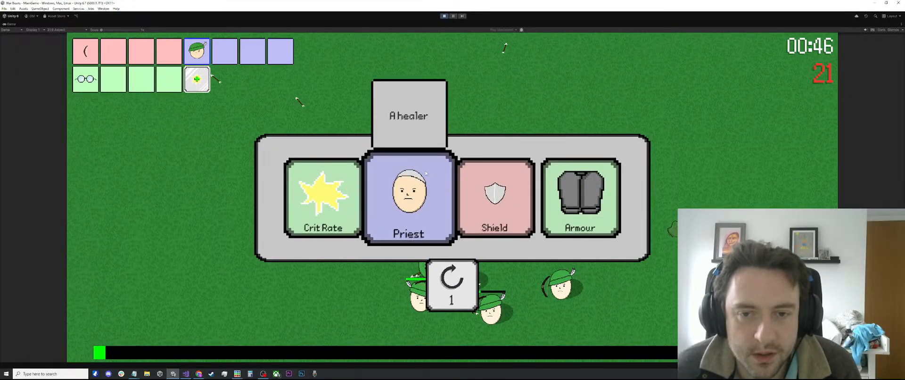
Take the Crit Rate upgrade and steer the hero around the ranger group to fight goblins and collect drops.
click(324, 198)
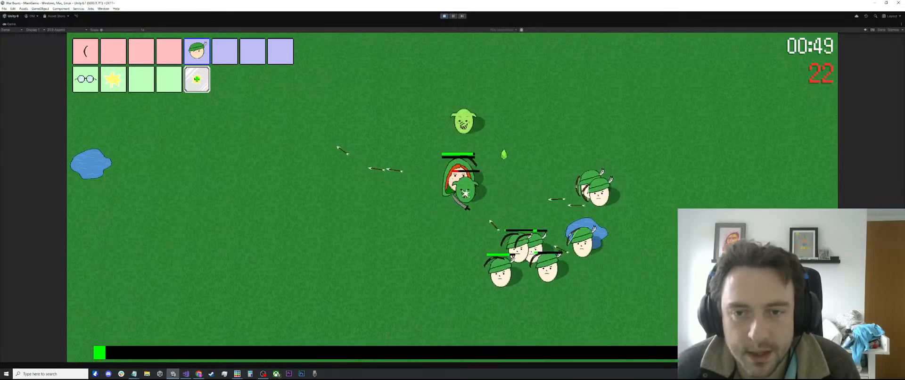
key(a)
key(w)
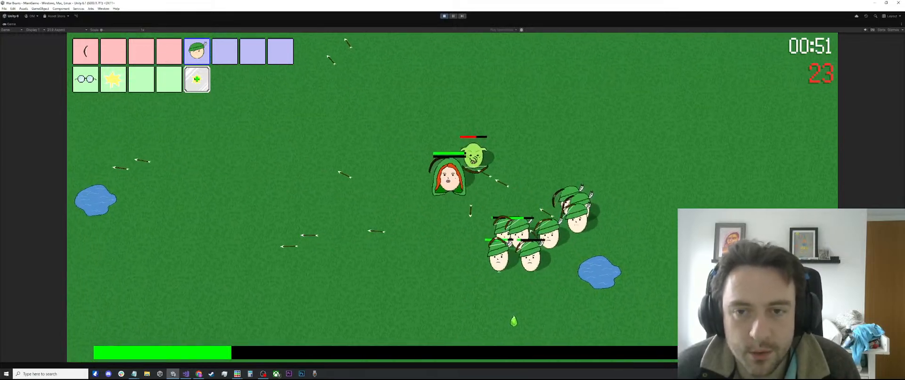
key(s)
key(a)
key(w)
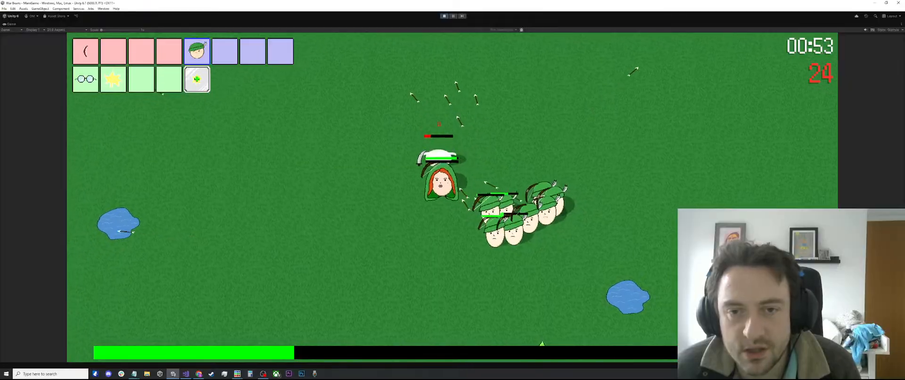
key(d)
key(s)
key(a)
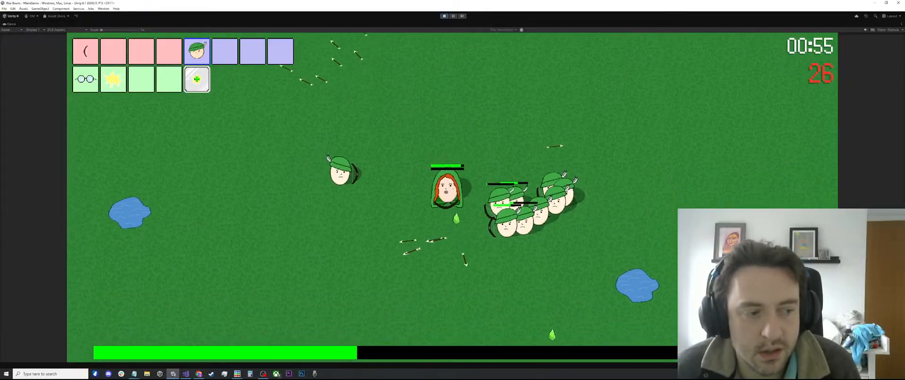
key(d)
key(d)
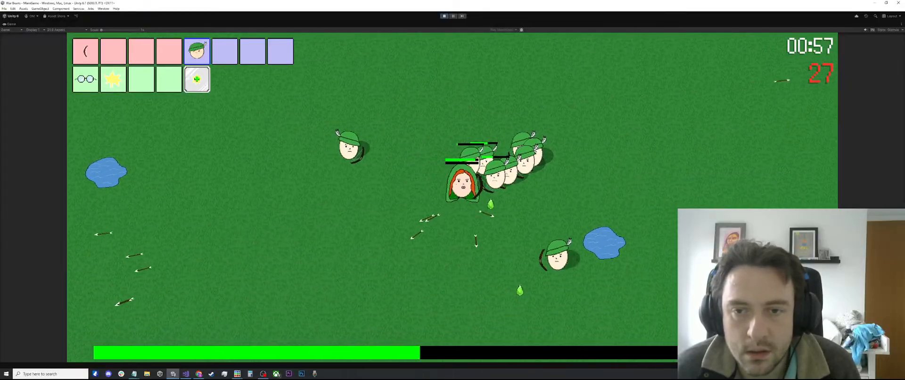
key(s)
key(w)
key(a)
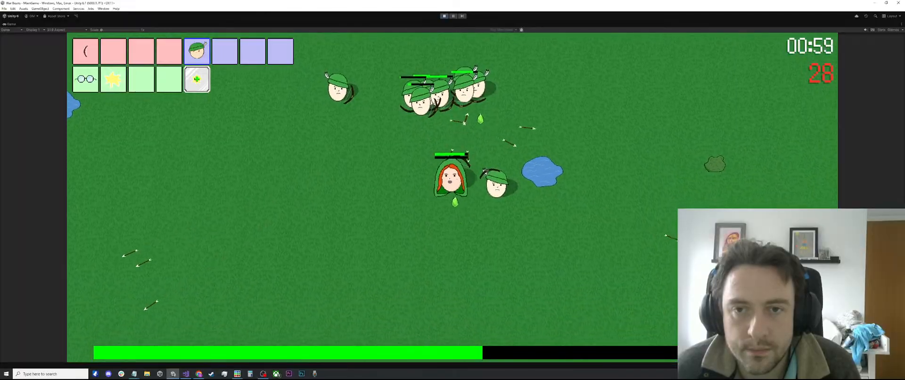
Fight the incoming goblins and brown beasts until the next upgrade choice, and take the Crossbow weapon.
key(d)
key(s)
key(a)
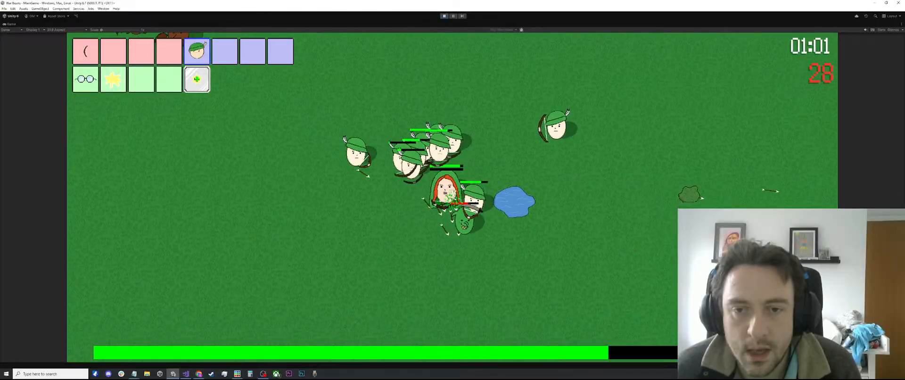
key(a)
key(w)
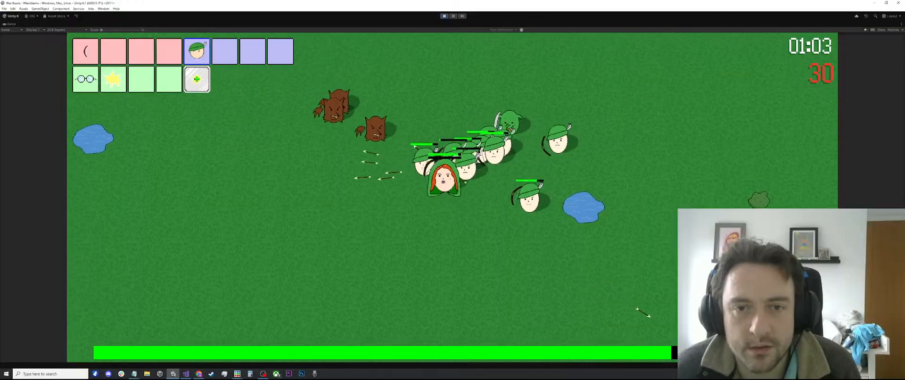
key(s)
key(a)
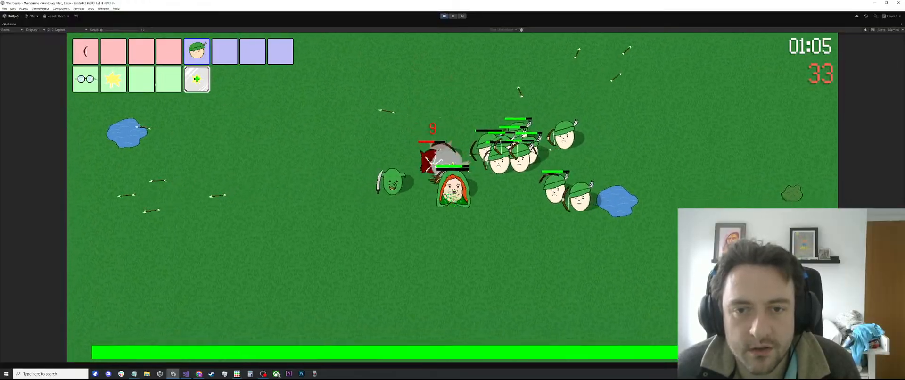
key(d)
key(w)
key(a)
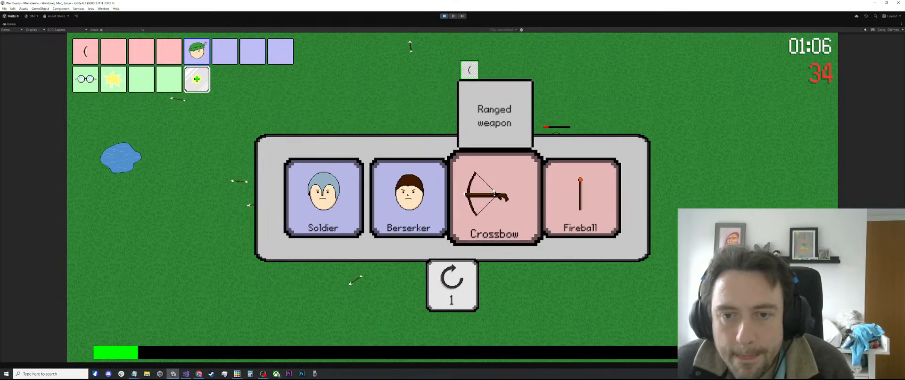
click(509, 191)
click(512, 191)
key(a)
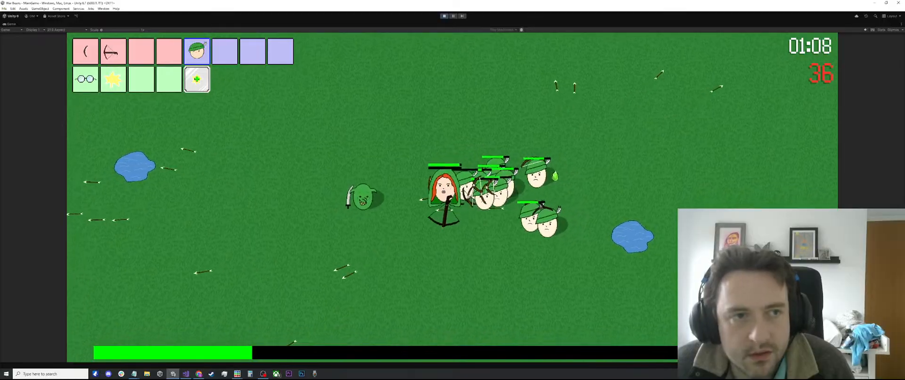
Steer the hero back and forth beside the ranger group to fight the approaching goblins and pick up nearby experience.
key(s)
key(a)
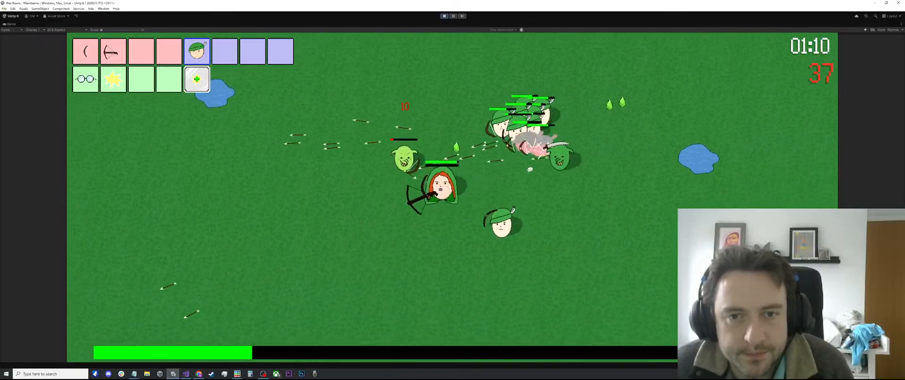
key(w)
key(d)
key(a)
key(s)
key(d)
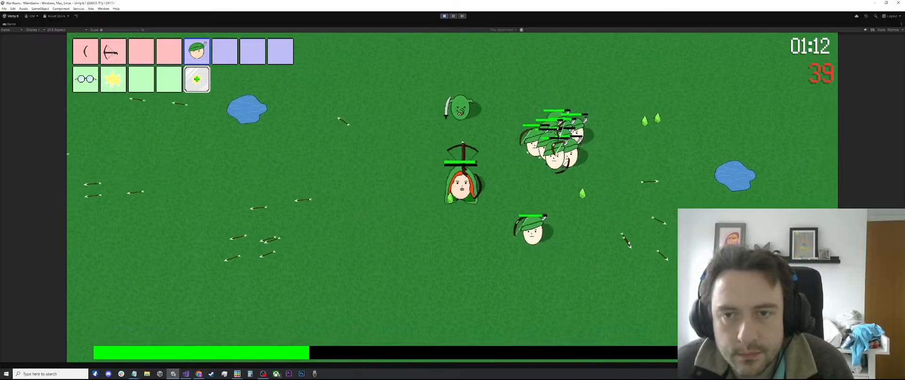
Keep the hero fighting goblins and gathering green drops until an upgrade choice is offered, and take the Dagger.
key(w)
key(a)
key(w)
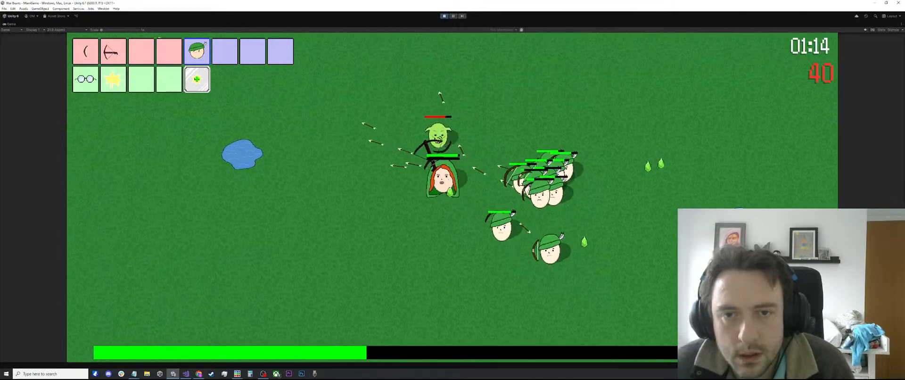
key(d)
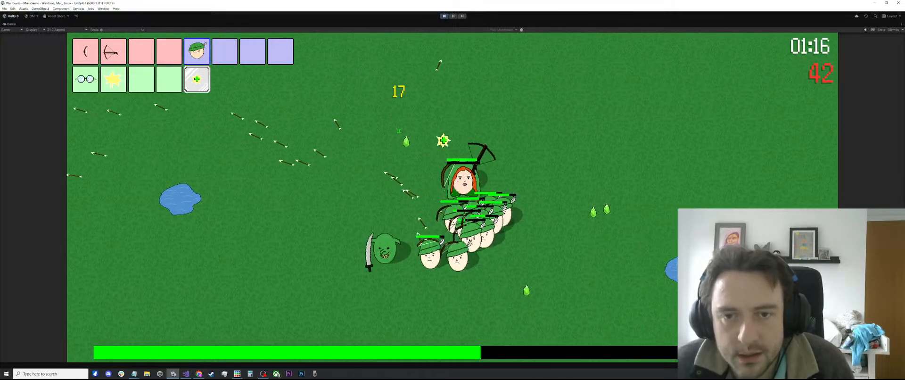
key(a)
key(s)
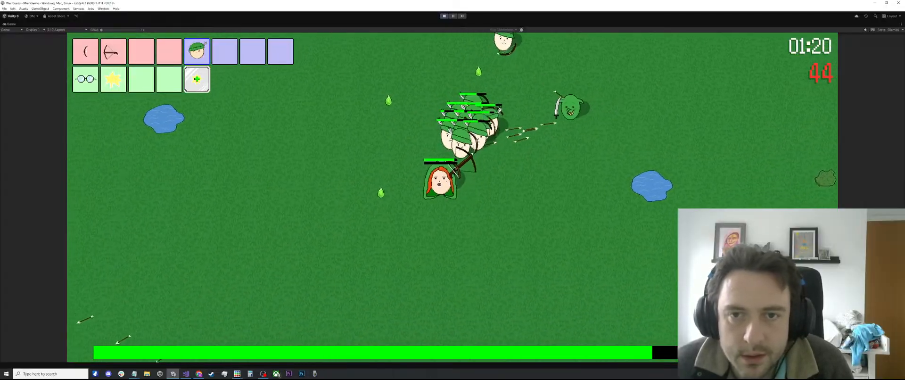
key(w)
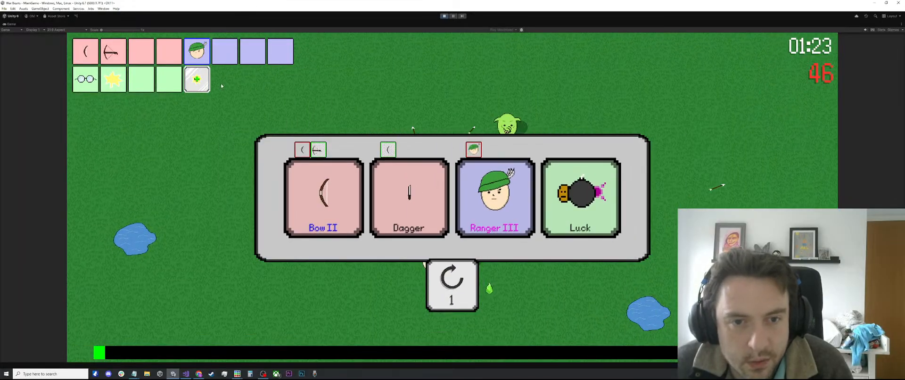
click(415, 193)
Circle the hero around the rangers with the dagger equipped, engaging goblins and collecting experience drops.
key(d)
key(w)
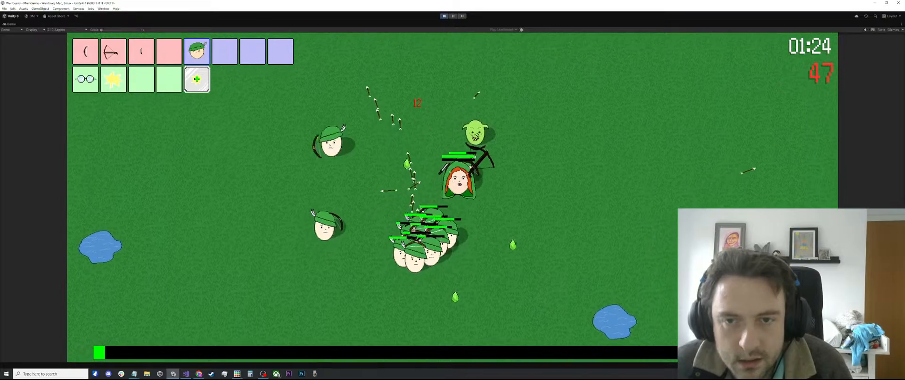
key(a)
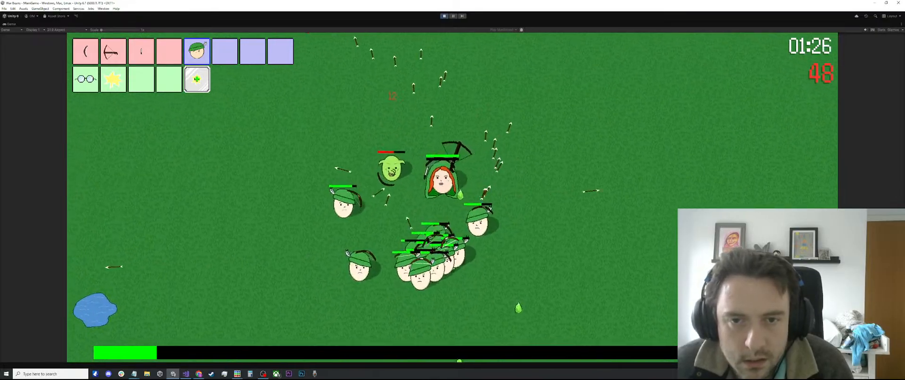
key(s)
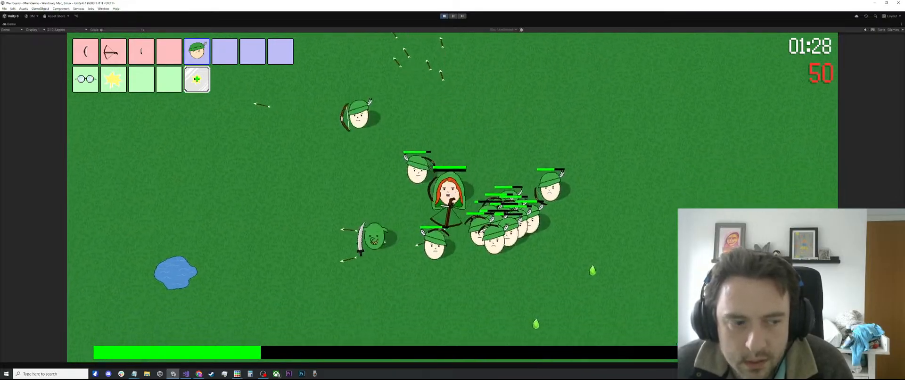
key(d)
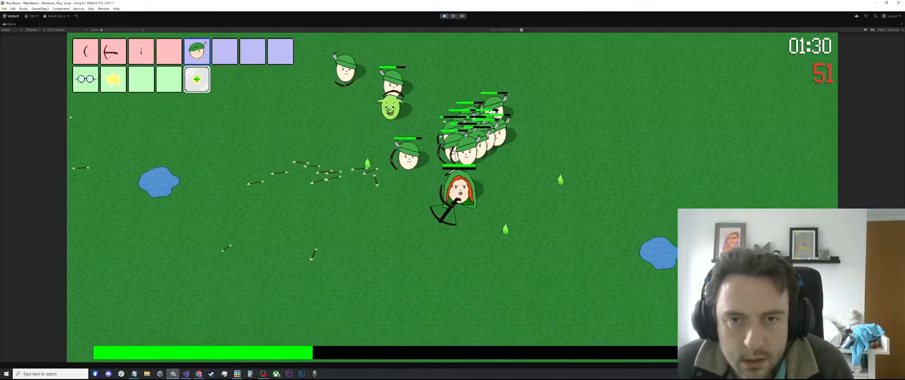
key(w)
key(a)
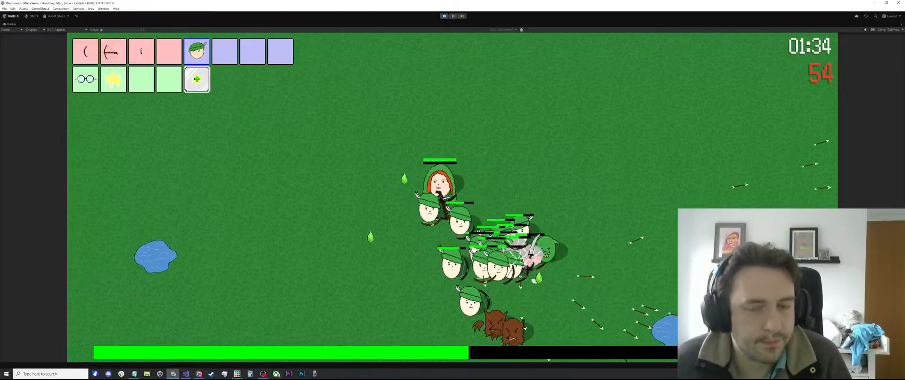
Fight the goblins and brown beasts until the next upgrade choice, compare the offered cards and take Dagger II.
key(s)
key(d)
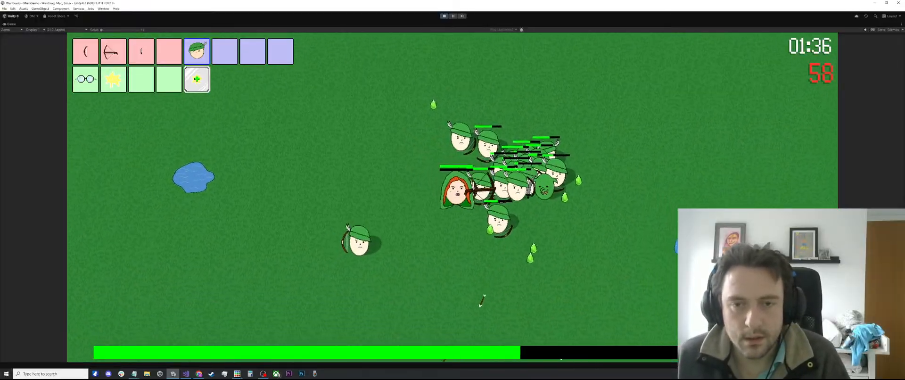
key(w)
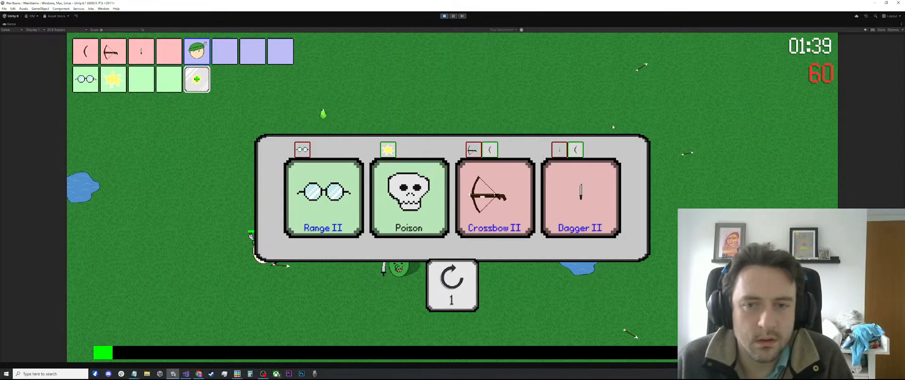
mouse_move(560, 195)
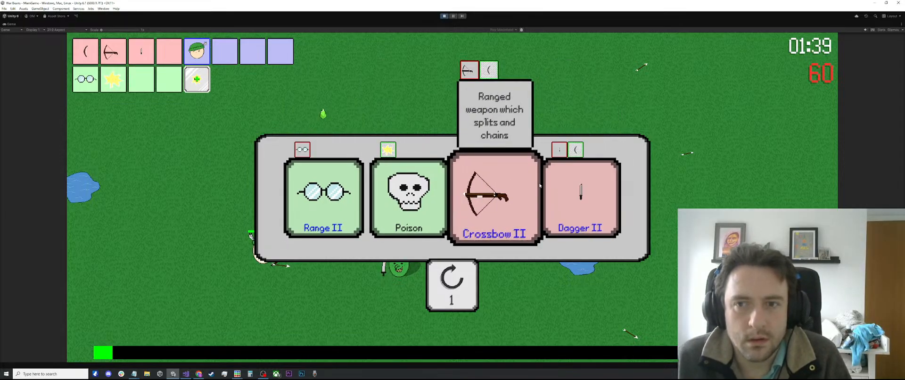
mouse_move(426, 189)
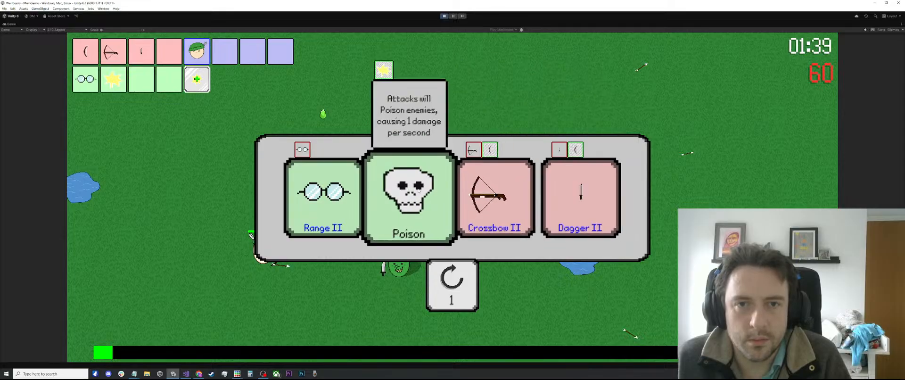
mouse_move(340, 190)
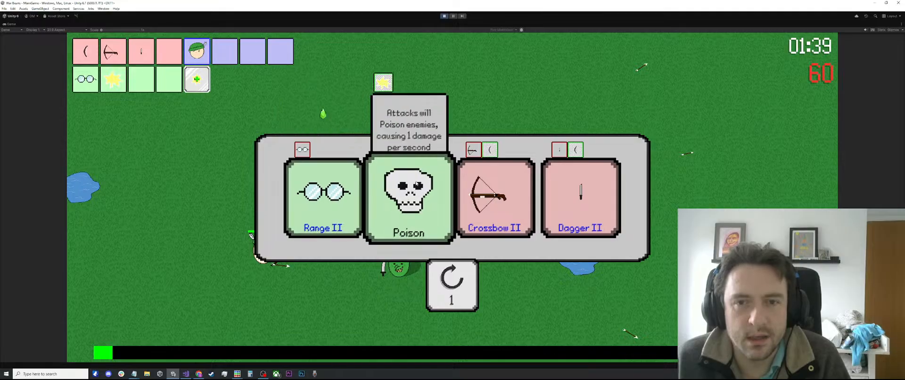
click(498, 192)
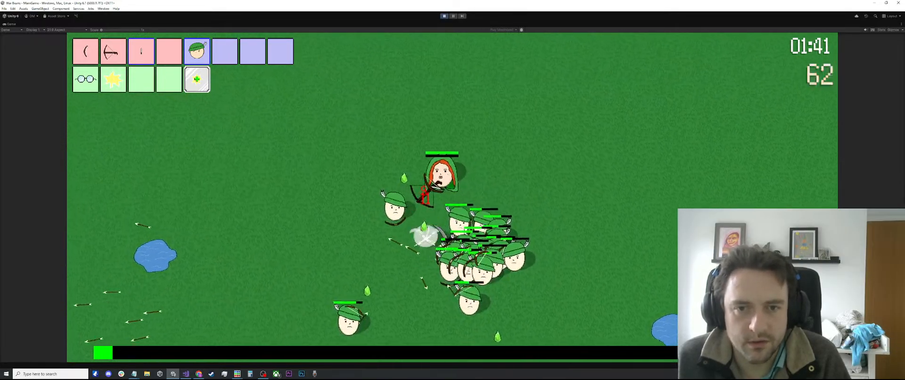
Move the hero around the scattered rangers to pick up the dropped experience and fight goblins with Dagger II.
key(s)
key(d)
key(a)
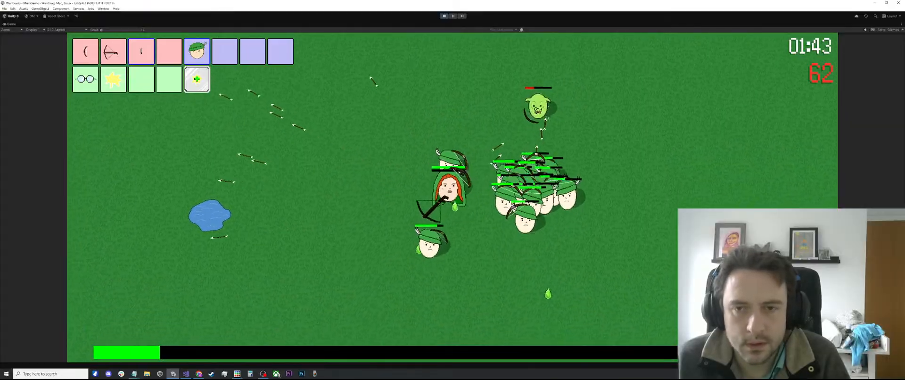
key(d)
key(a)
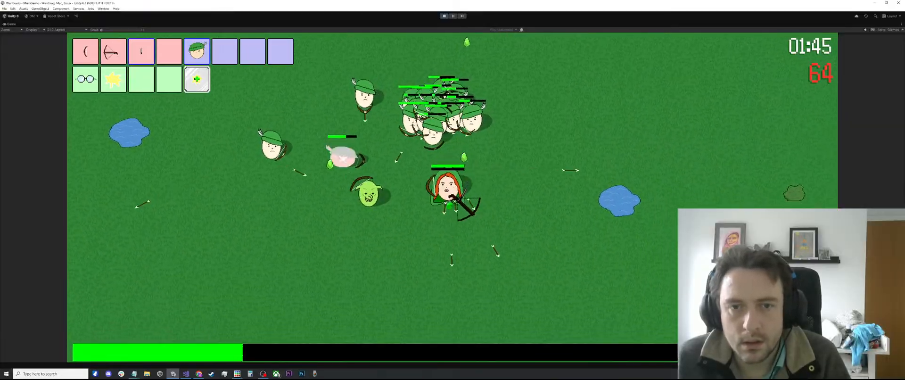
key(w)
key(d)
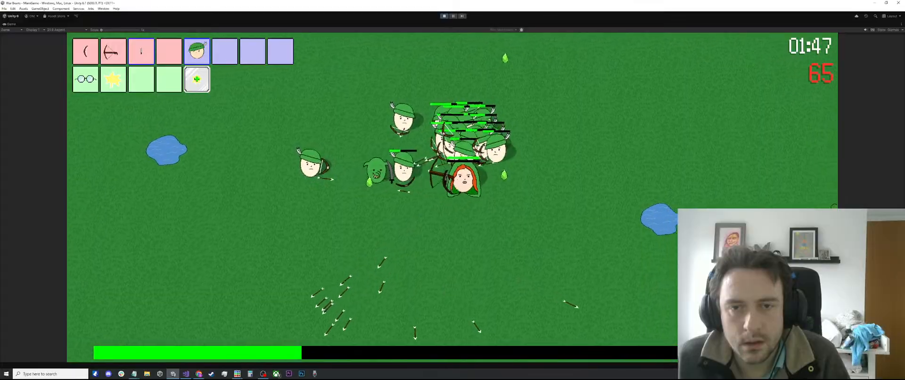
Lead the hero through the goblins beside the rangers, and draw away from the group into open ground.
key(a)
key(s)
key(w)
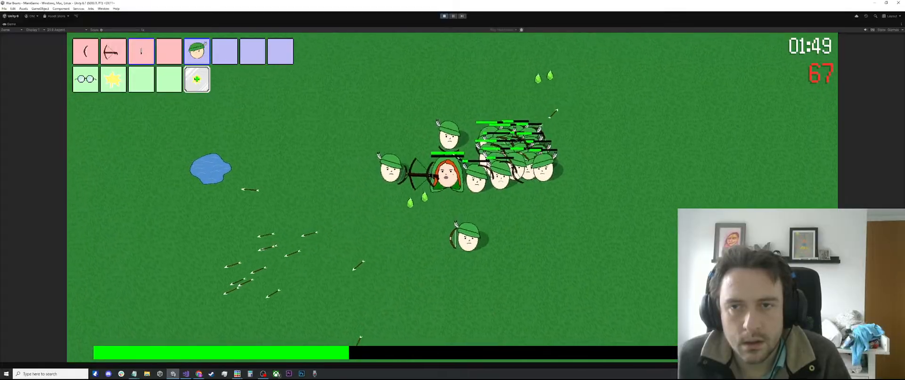
key(d)
key(d)
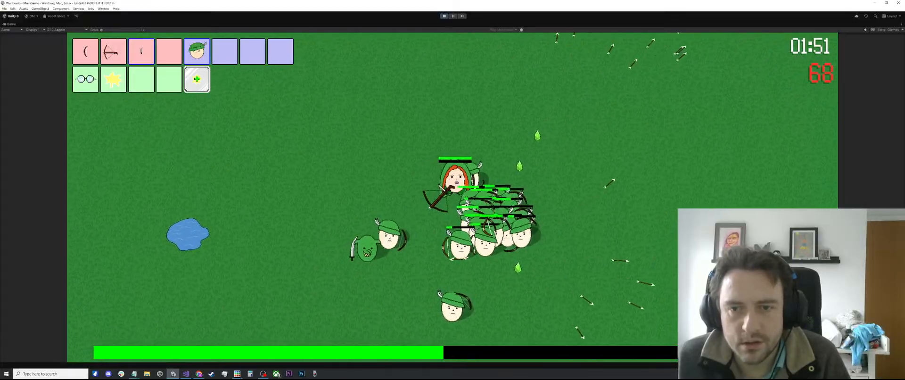
key(w)
key(s)
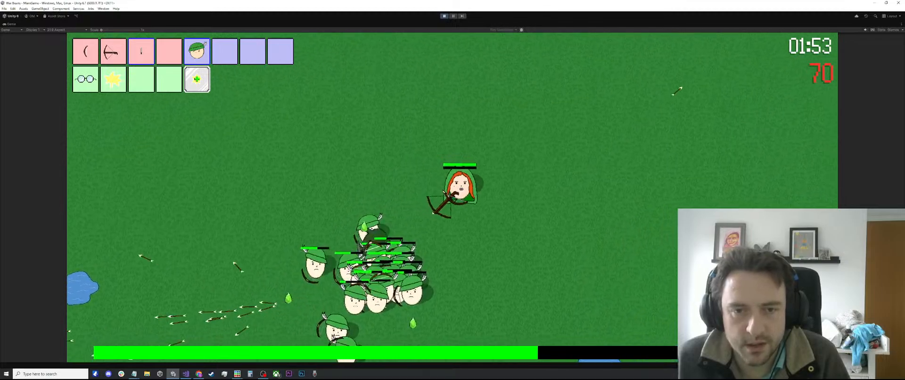
Bring the hero back to the rangers, fight until the next upgrade choice and review the offered cards.
key(a)
key(a)
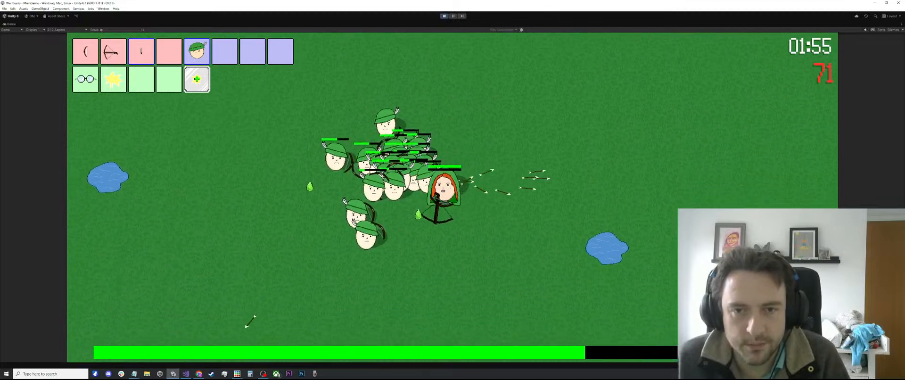
key(w)
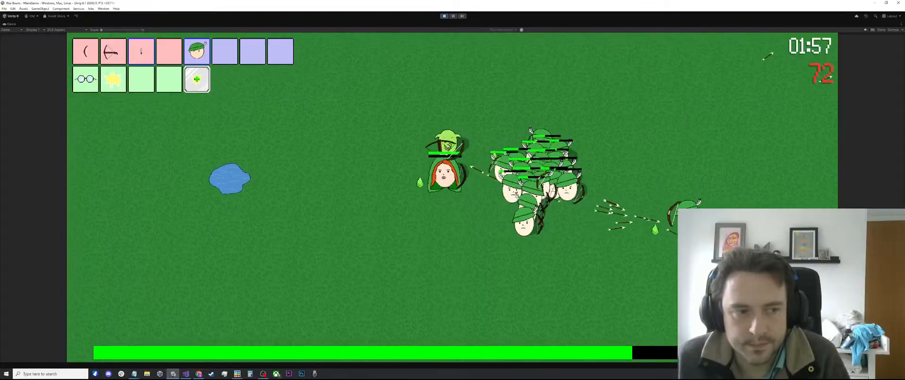
key(d)
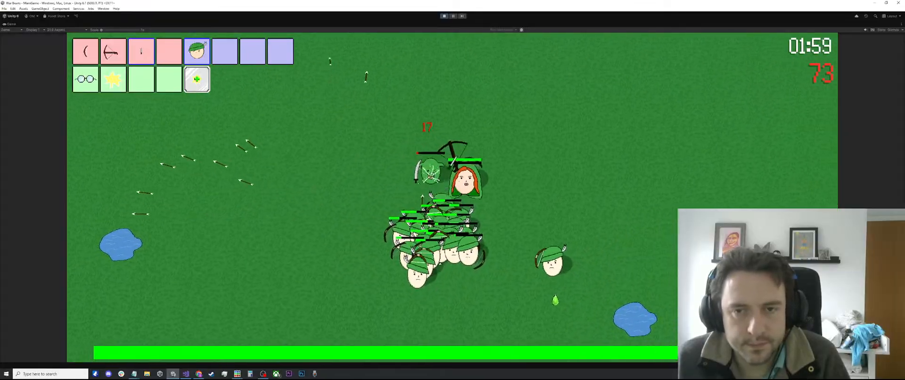
key(s)
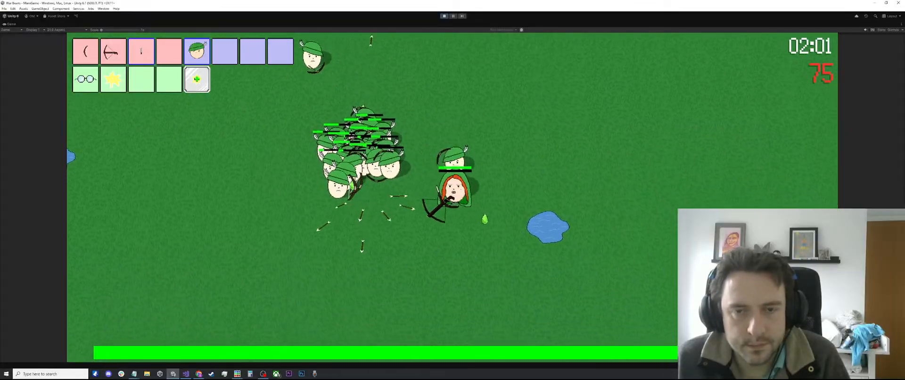
mouse_move(611, 200)
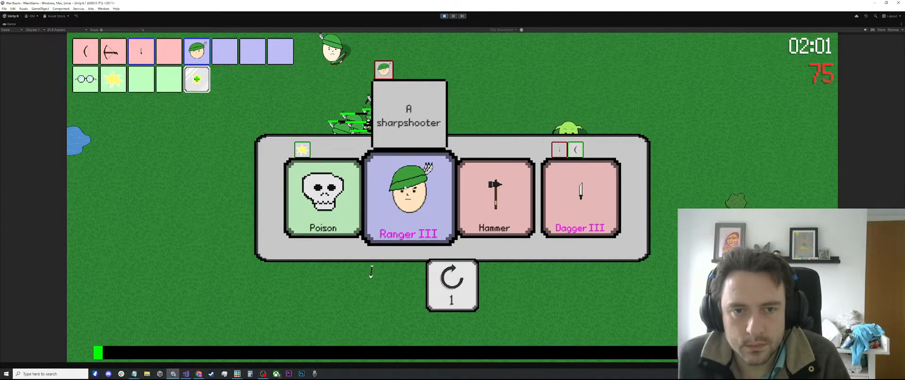
mouse_move(343, 190)
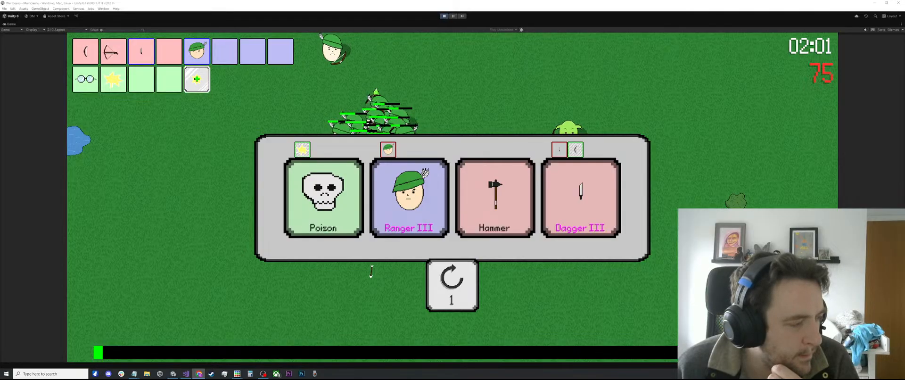
click(212, 373)
drag(319, 3, 0, 188)
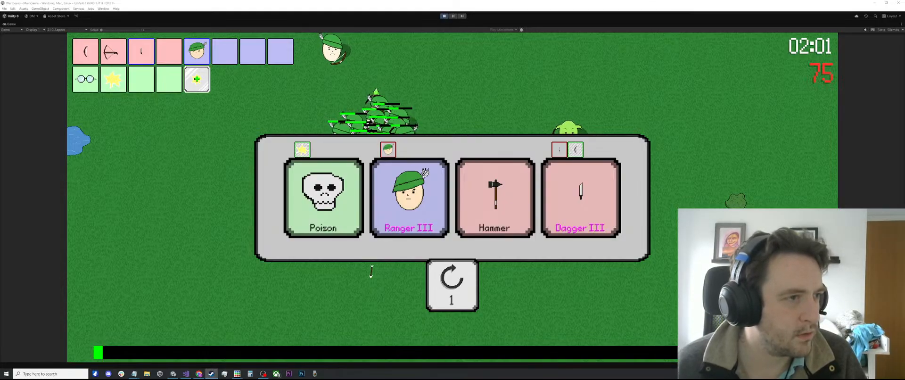
mouse_move(389, 180)
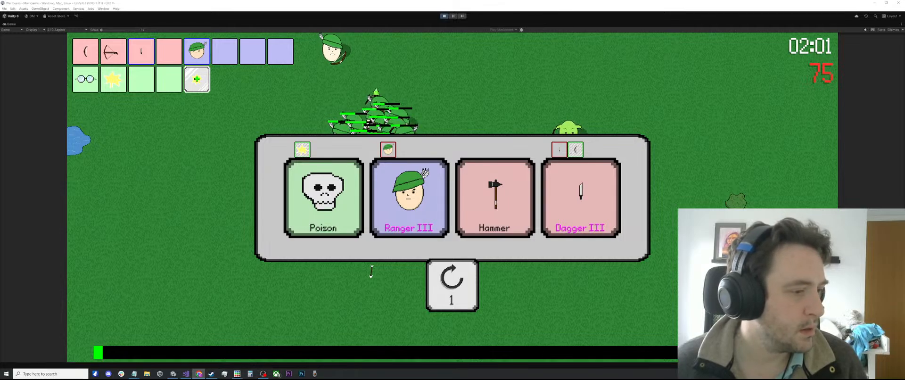
click(213, 151)
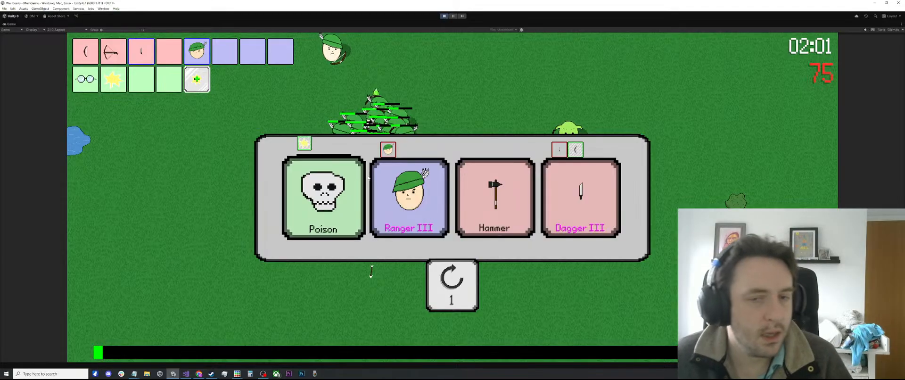
Take the Ranger III upgrade, and move the hero past the pond and back to the ranger group while fighting.
click(429, 190)
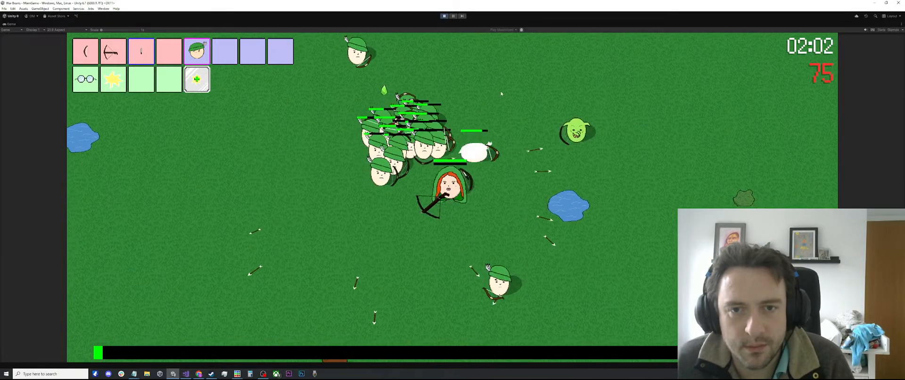
key(d)
key(w)
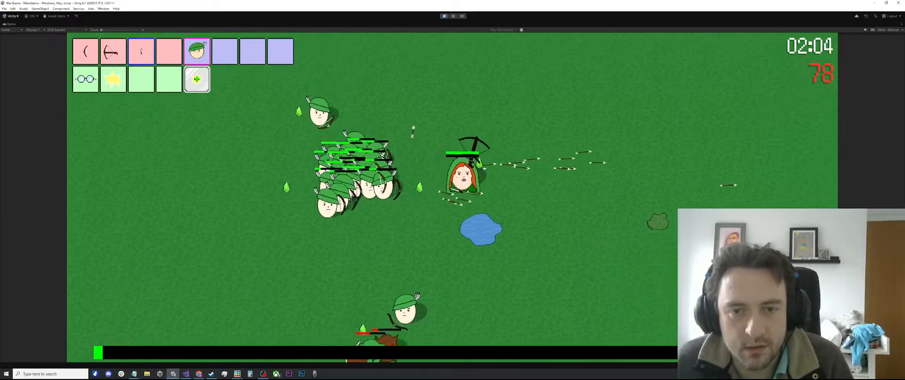
key(a)
key(w)
key(a)
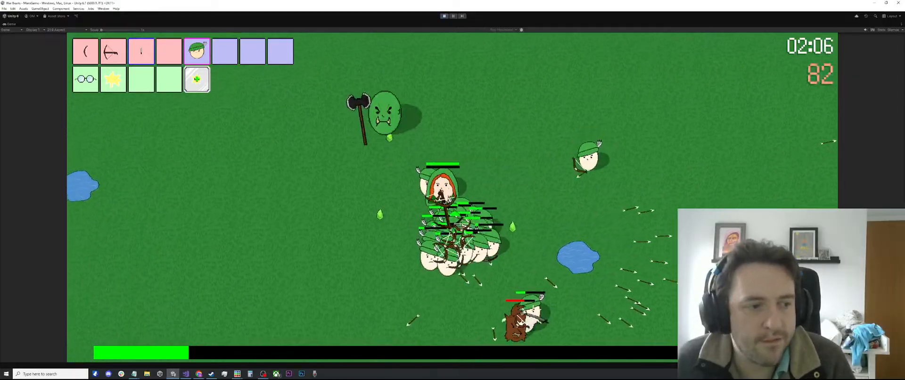
Move the hero up to fight the axe-wielding enemy, and circle back around the rangers to the pond.
key(s)
key(w)
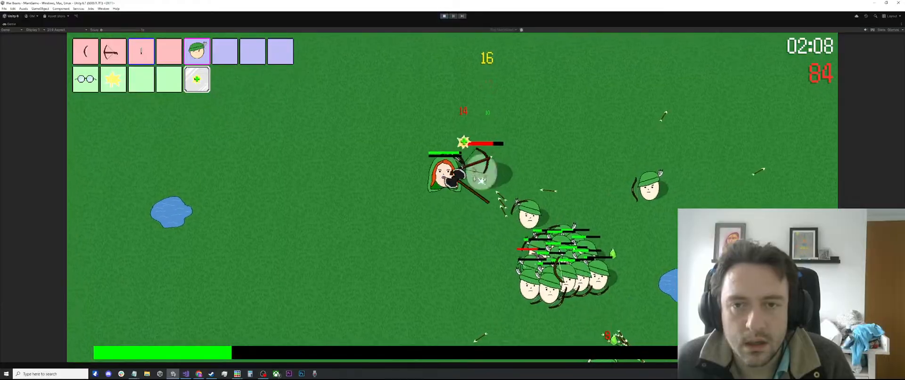
key(d)
key(s)
key(d)
key(s)
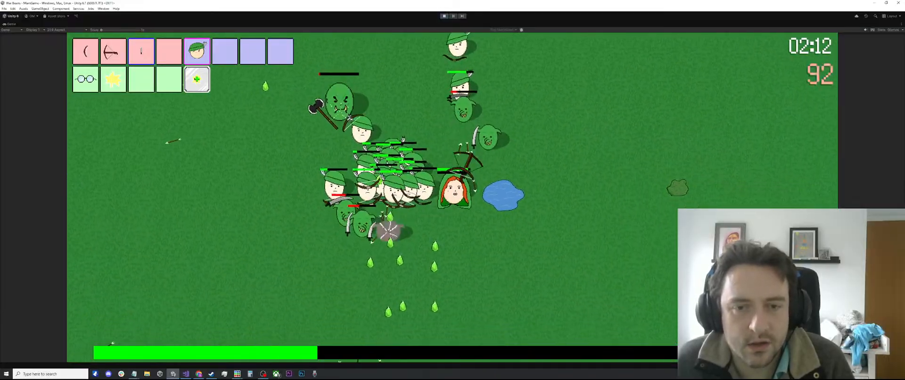
Collect the experience dropped below the rangers, and return the hero to the group until the next upgrade choice.
key(a)
key(d)
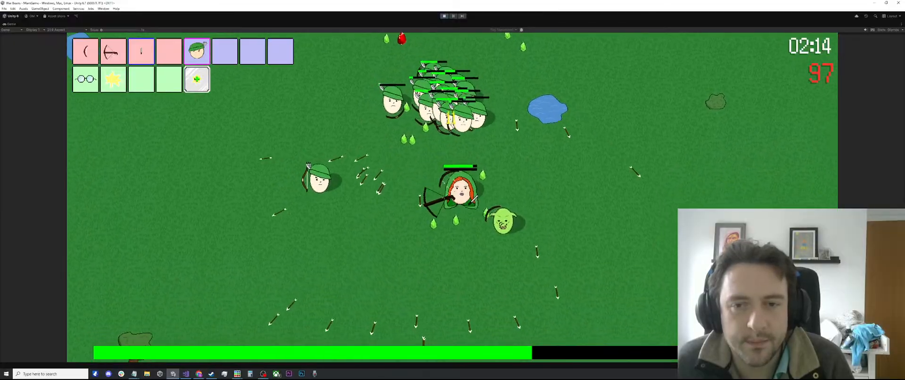
key(w)
key(a)
key(w)
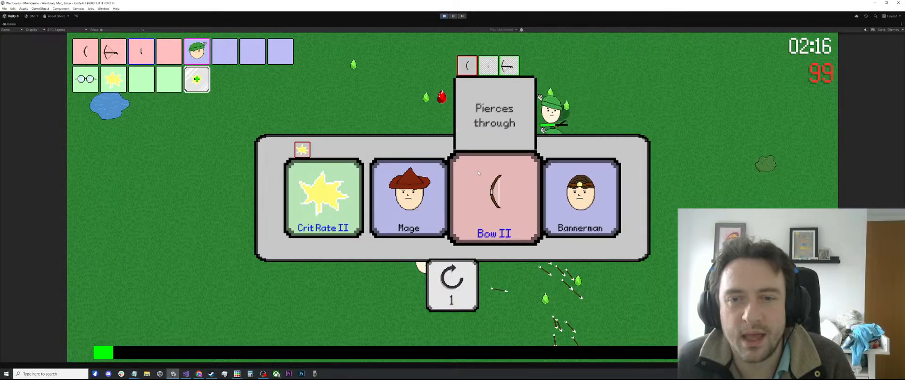
Take the Crit Rate II upgrade, and move the hero through the rangers to fight the enemies below them.
click(323, 198)
key(d)
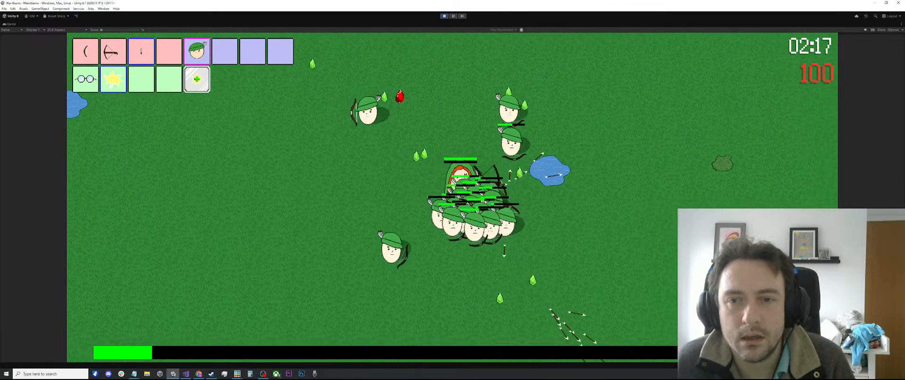
key(s)
key(s)
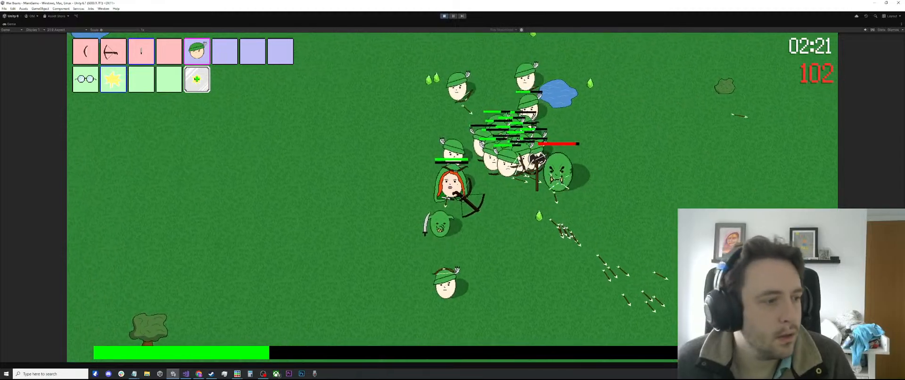
Pause the playtest, and switch to the VÖLUND store page in Steam.
key(Escape)
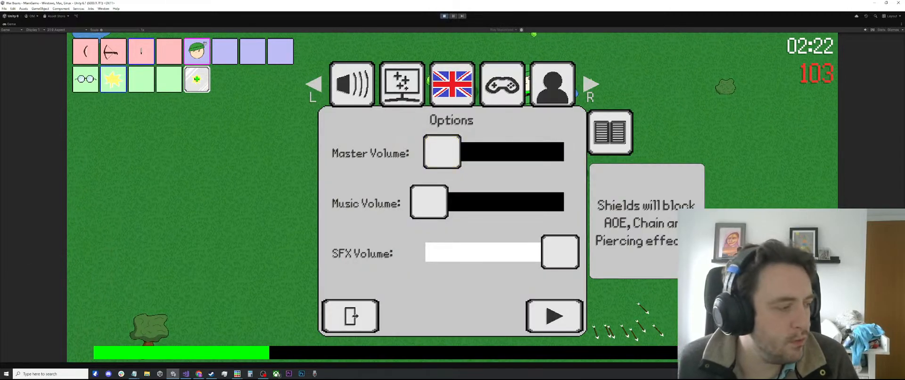
key(alt+Tab)
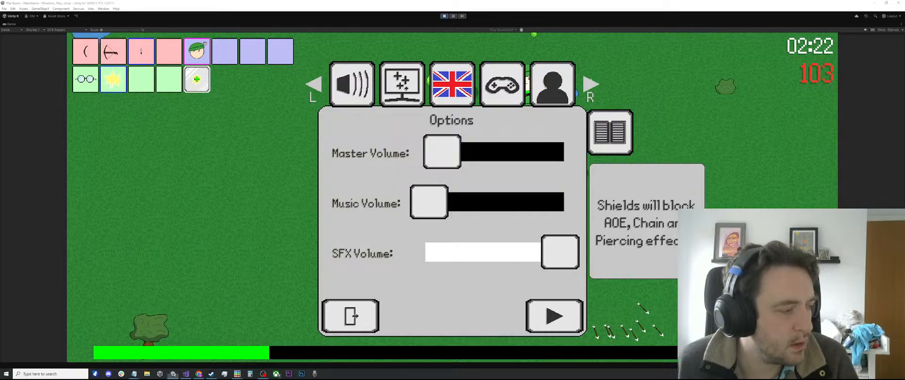
key(alt+Tab)
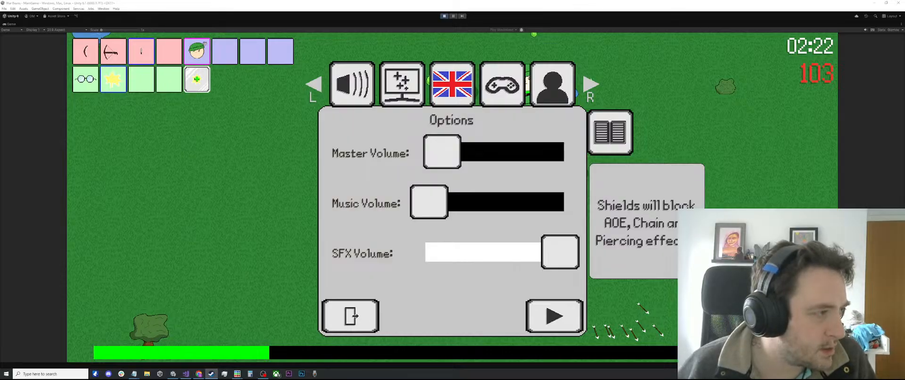
drag(0, 189, 264, 141)
click(383, 144)
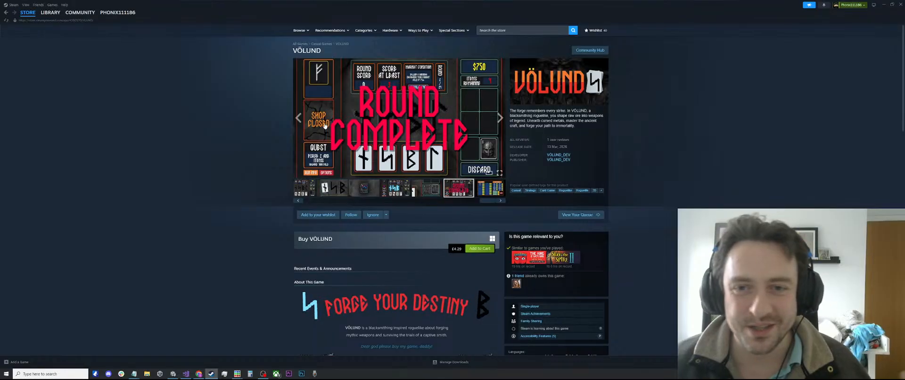
Inspect the enlarged Round Complete screenshot of VÖLUND, and view the rune card and main board images in its gallery.
click(381, 129)
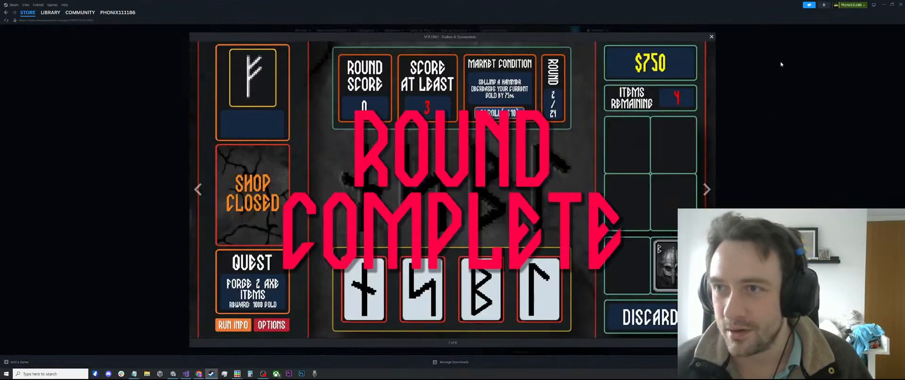
click(711, 37)
click(352, 186)
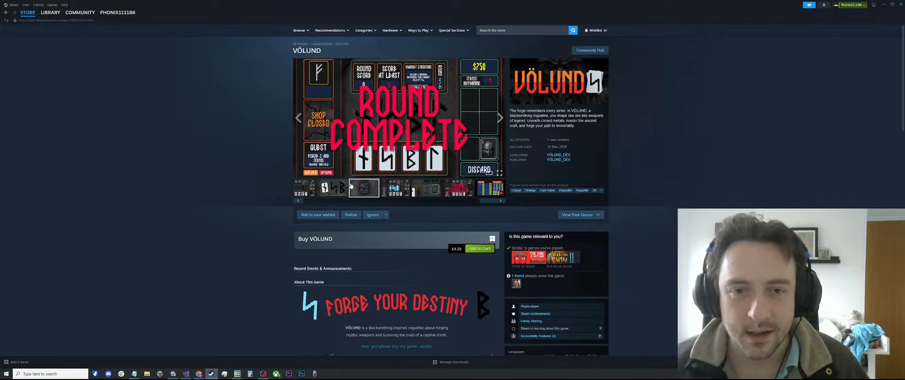
click(338, 190)
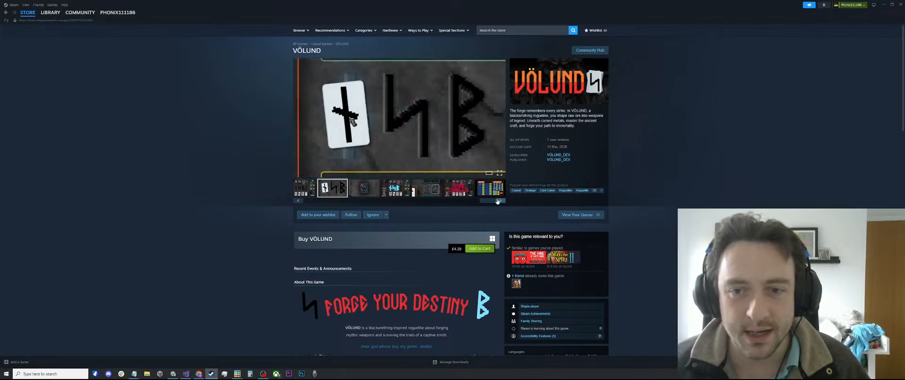
drag(491, 201, 308, 201)
click(328, 188)
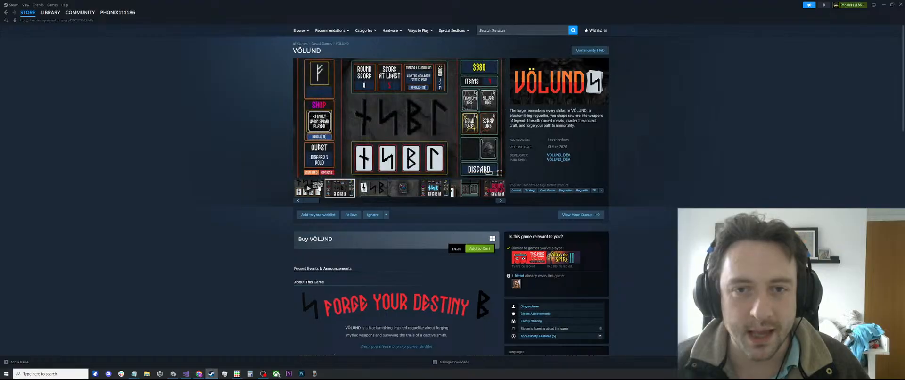
Watch the VÖLUND trailer in the store page's media gallery.
click(315, 189)
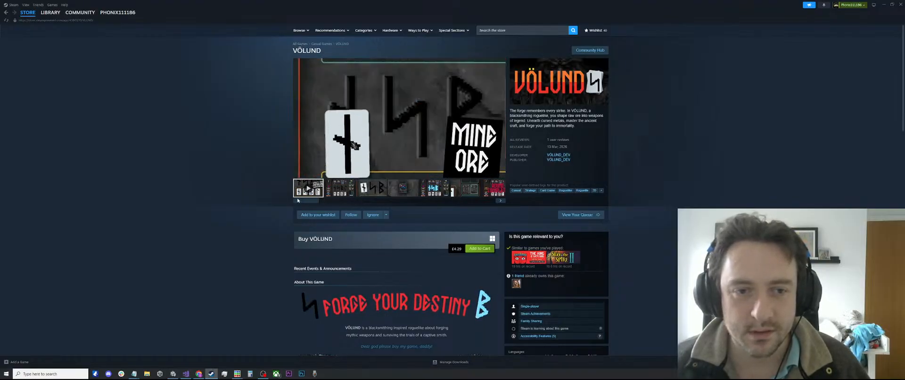
click(323, 164)
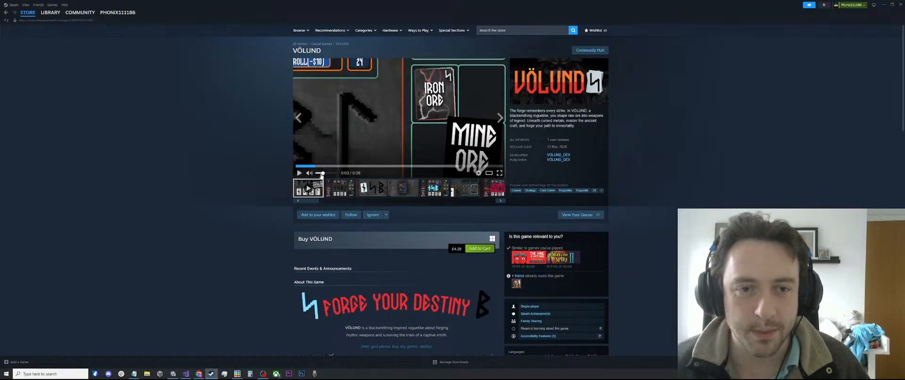
click(300, 173)
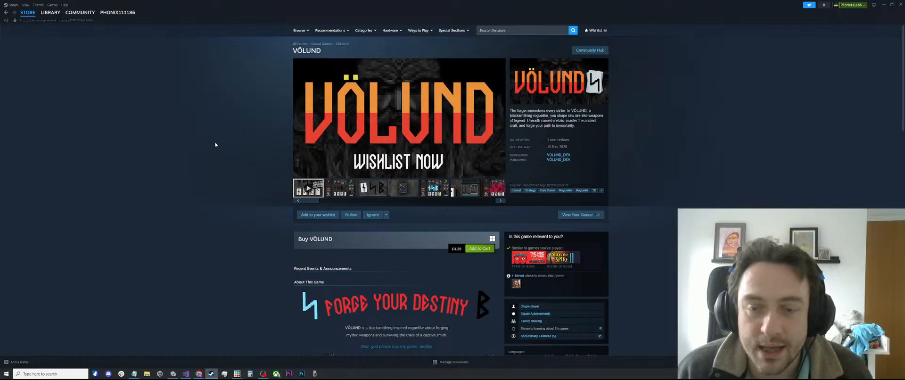
Read through VÖLUND's store page, including its customer reviews, AI content disclosure and system requirements.
scroll(217, 143, down, 15)
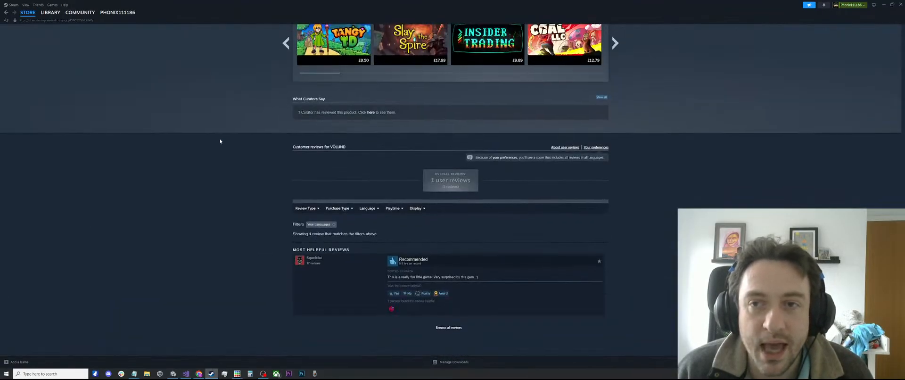
scroll(220, 141, up, 3)
scroll(221, 144, down, 3)
scroll(224, 149, up, 6)
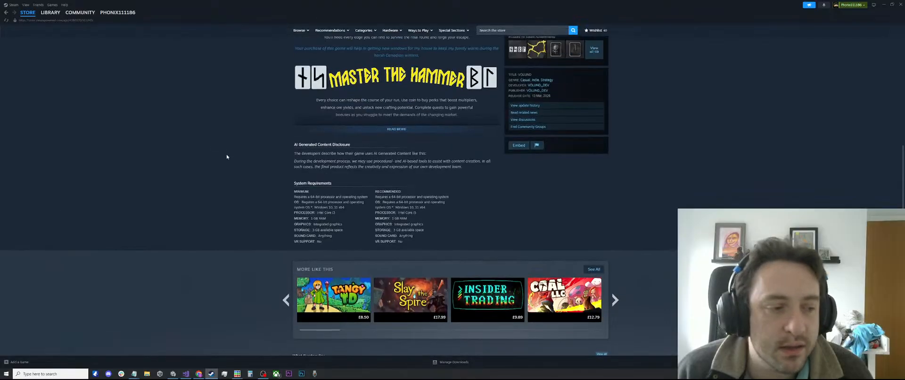
scroll(227, 156, up, 10)
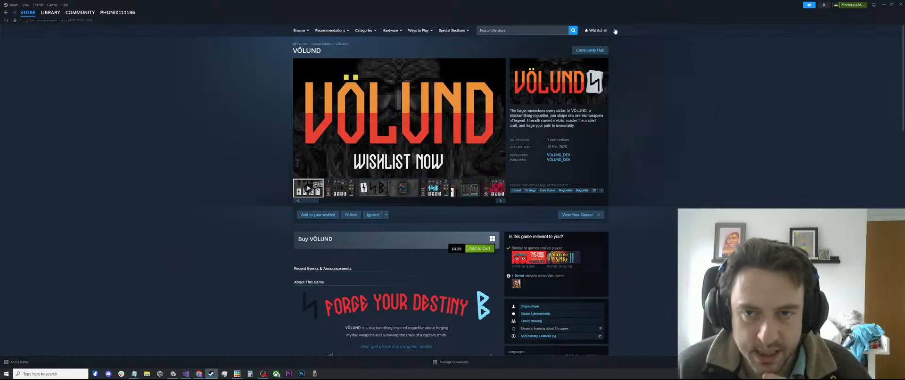
Examine VÖLUND's gallery screenshots from the axe item to the Round Complete screen, and return to the main board image.
mouse_move(362, 126)
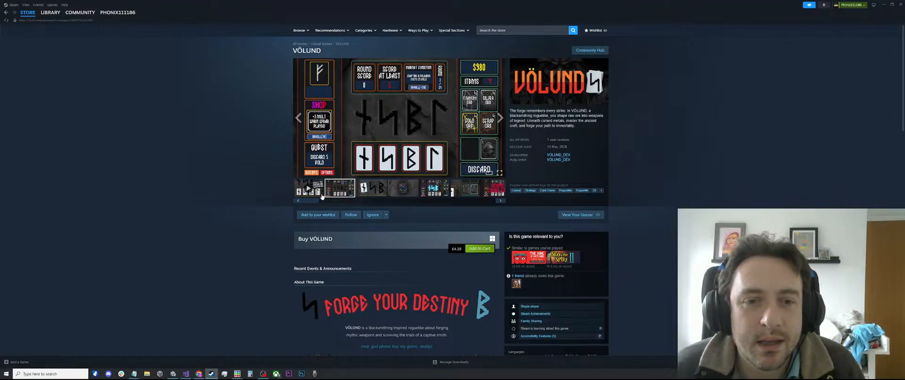
click(363, 187)
click(403, 188)
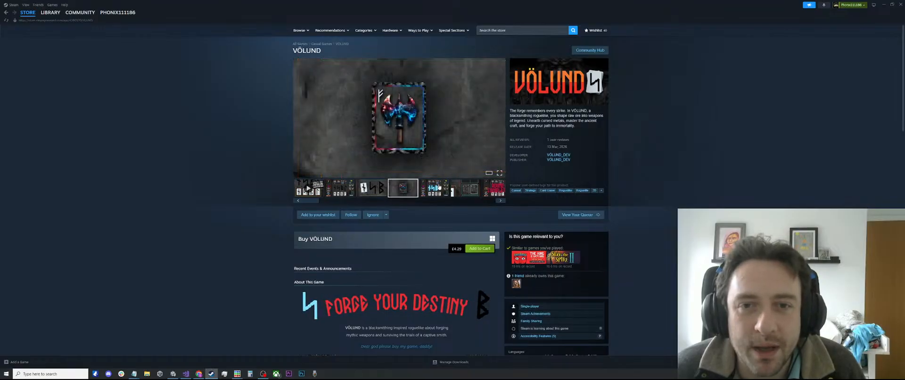
click(434, 188)
click(472, 193)
click(490, 191)
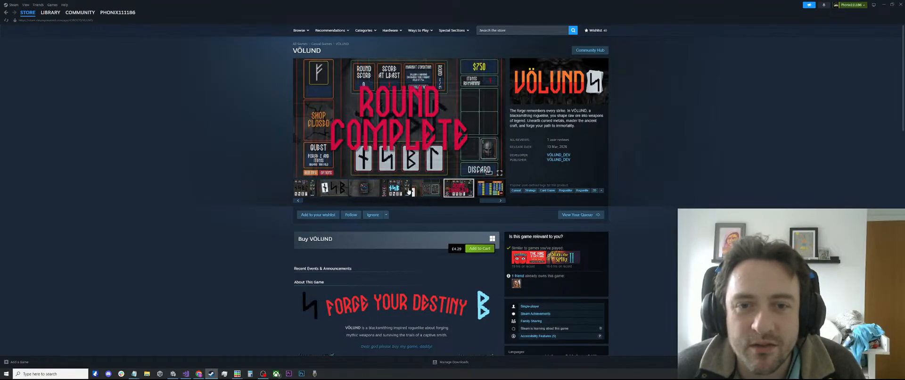
click(401, 190)
click(363, 187)
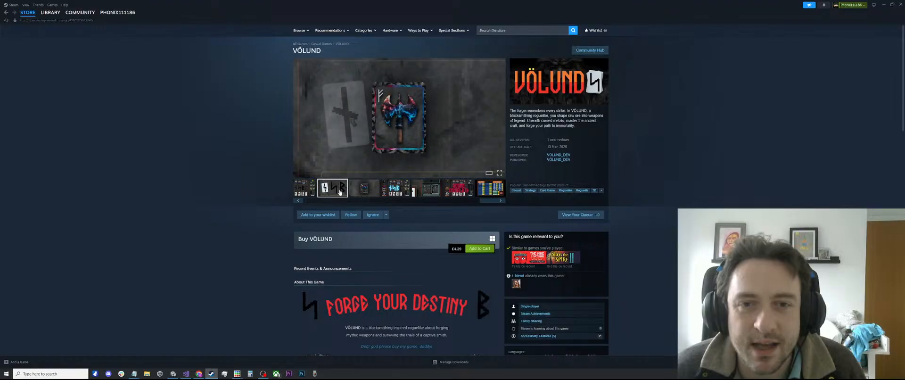
click(320, 193)
click(315, 191)
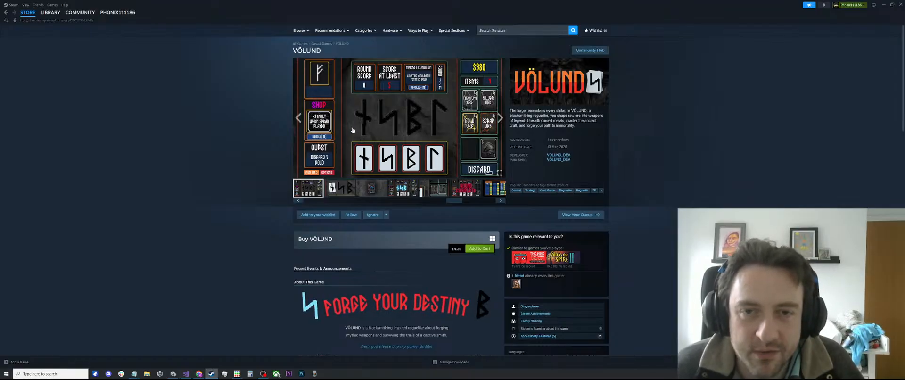
Review the rune card, score table and glowing rune screenshots of VÖLUND once more.
click(343, 194)
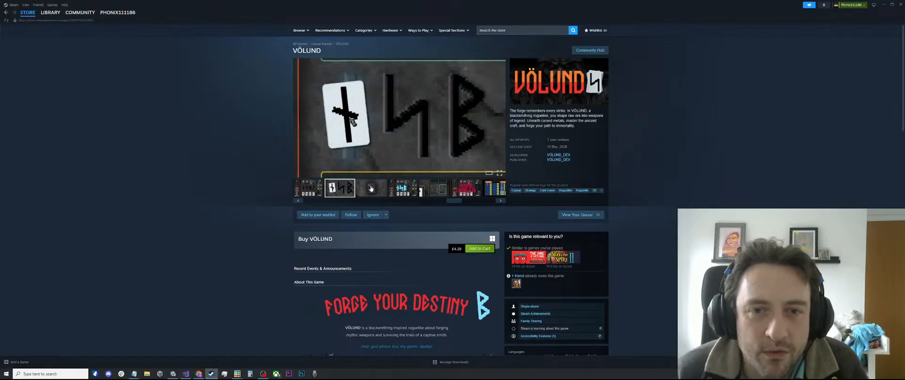
click(371, 191)
click(403, 191)
click(428, 190)
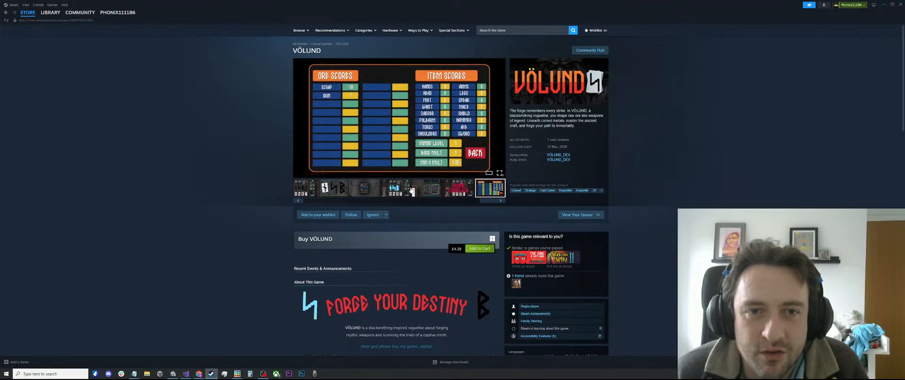
click(409, 190)
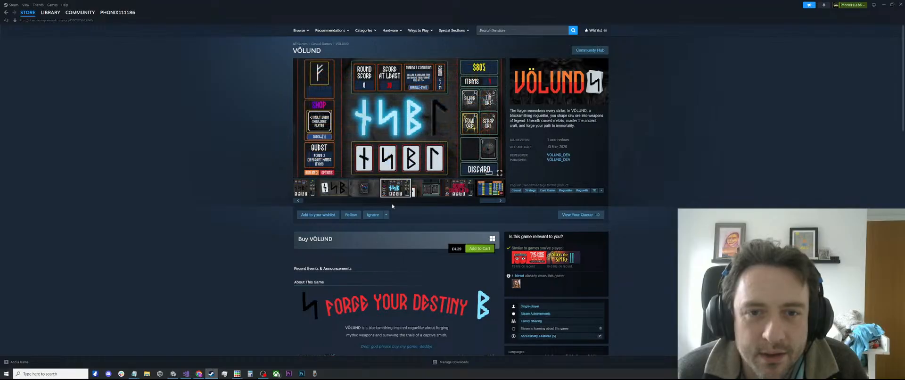
drag(483, 202, 290, 200)
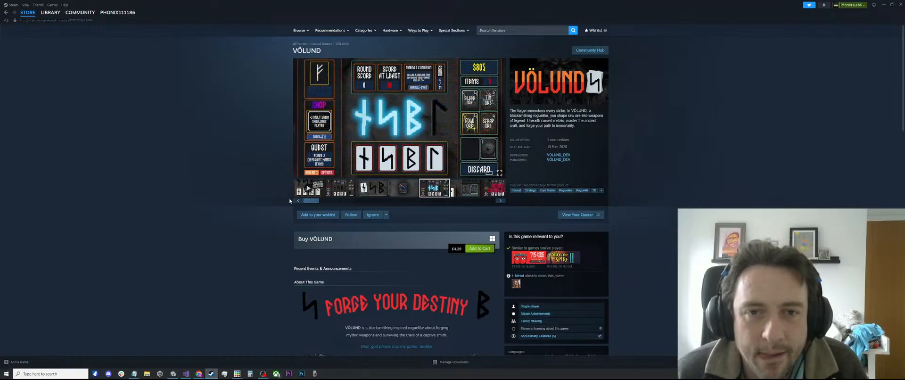
Close the Steam window, and resume the paused War Beans playtest in Unity.
click(902, 4)
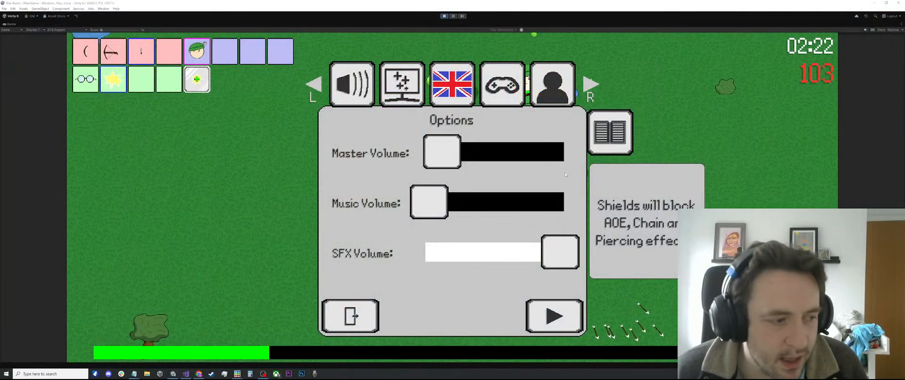
click(554, 316)
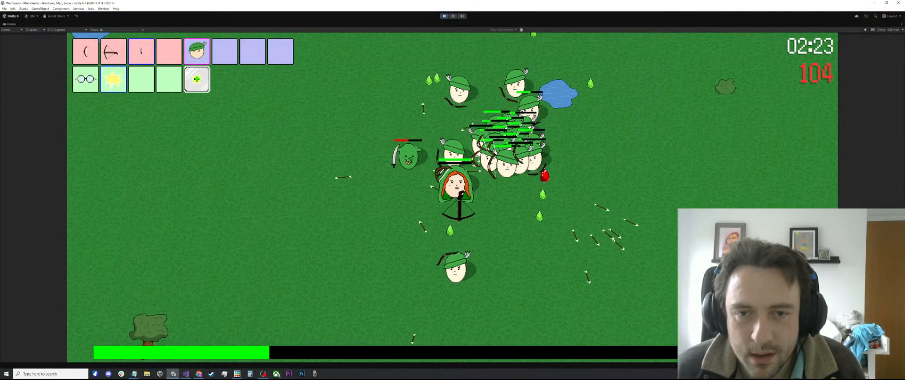
Move the hero around the rangers and past the pond to collect experience, and take the Dagger III upgrade.
key(w)
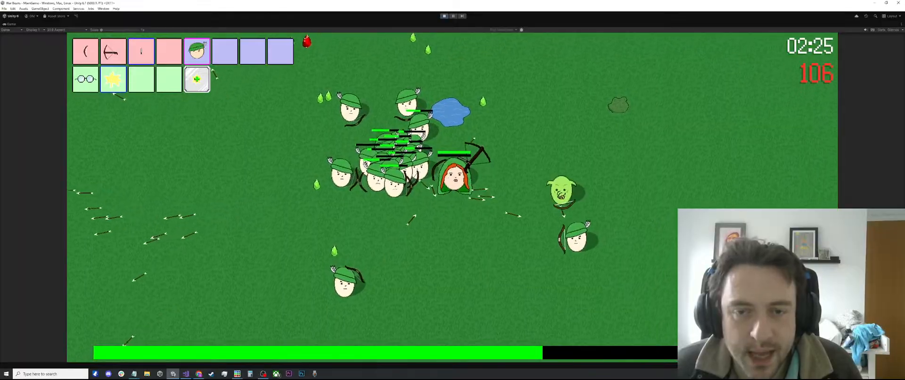
key(a)
key(w)
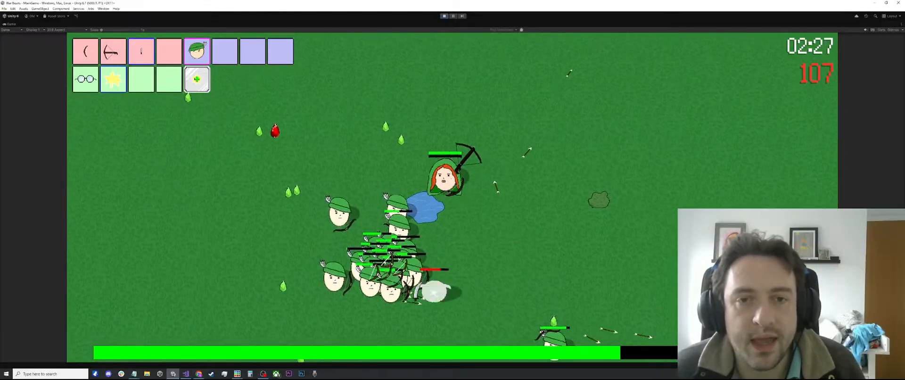
key(a)
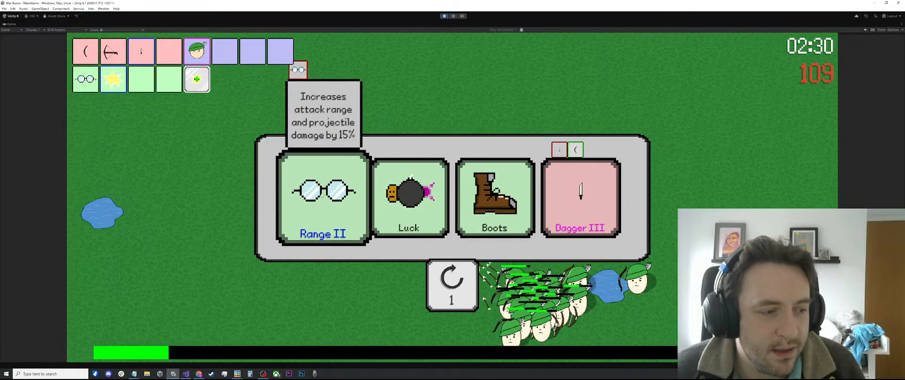
click(581, 198)
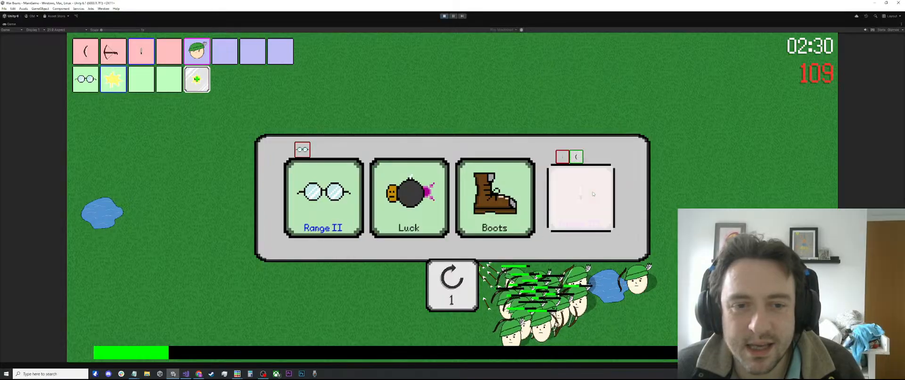
Steer the hero around the rangers and goblins to collect experience, and take the Bow II upgrade.
key(s)
key(d)
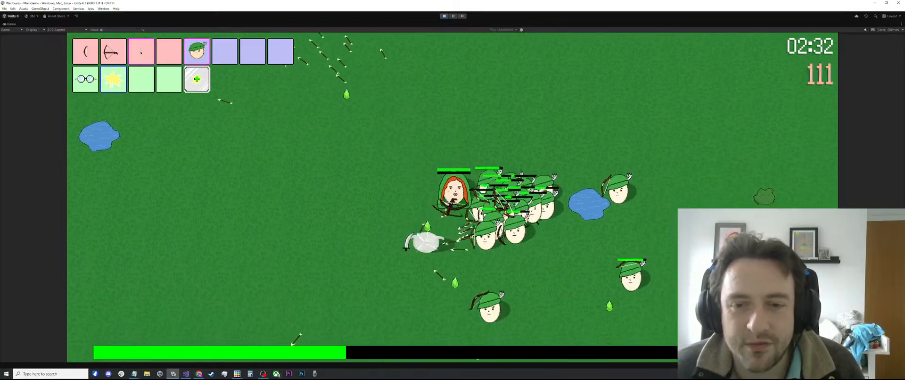
key(a)
key(d)
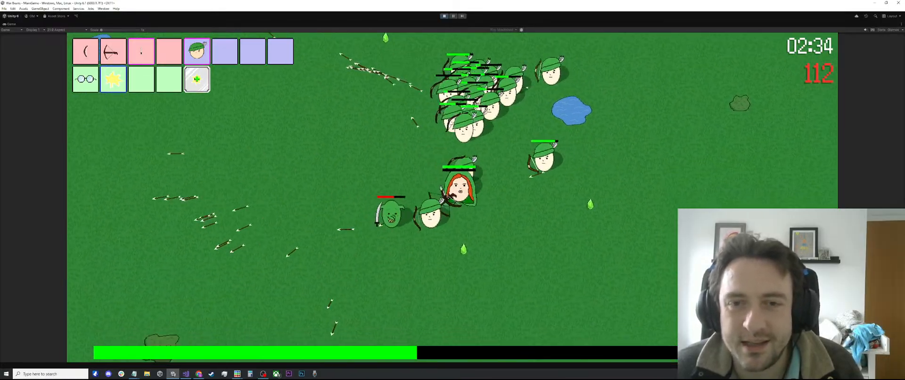
key(w)
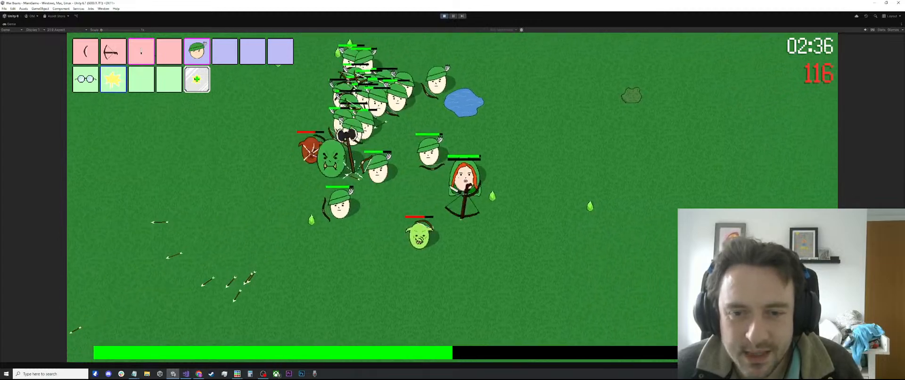
key(a)
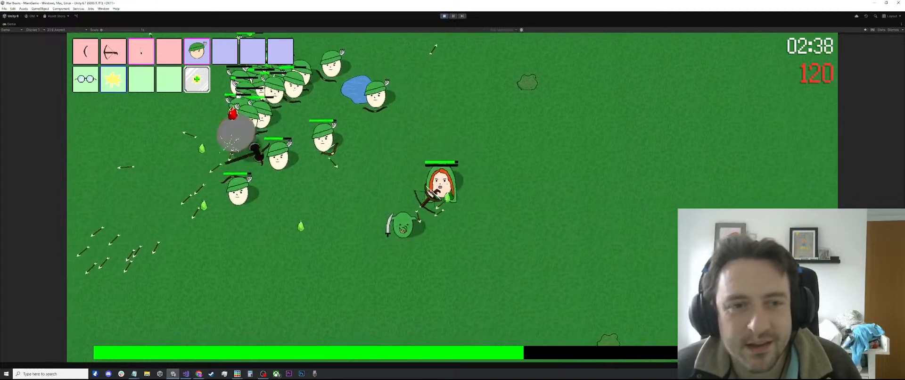
key(s)
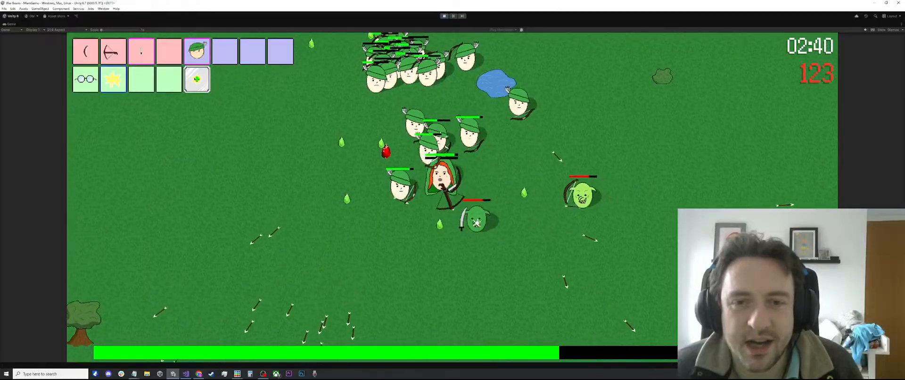
key(w)
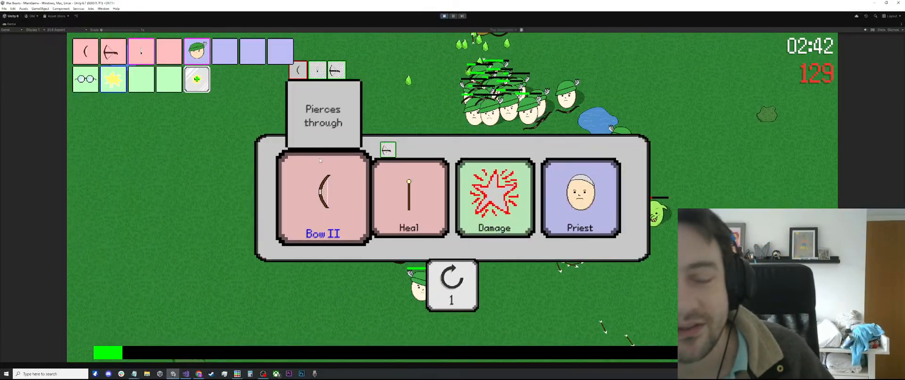
click(327, 174)
Circle the hero through the ranger group near the pond to gather experience, and take the Crossbow II upgrade.
key(s)
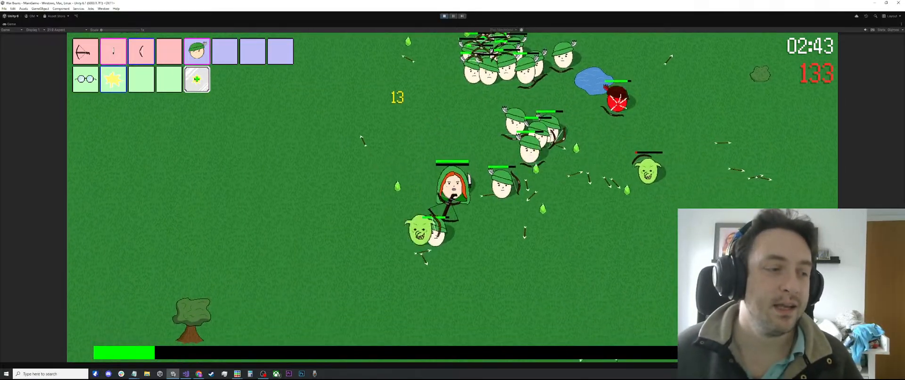
key(d)
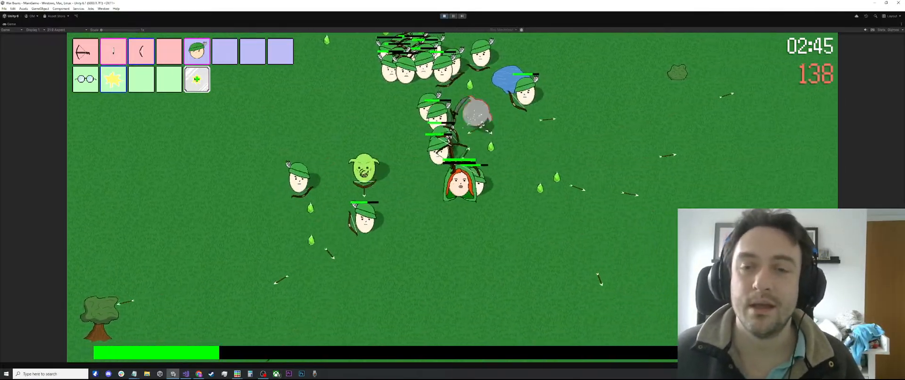
key(w)
key(a)
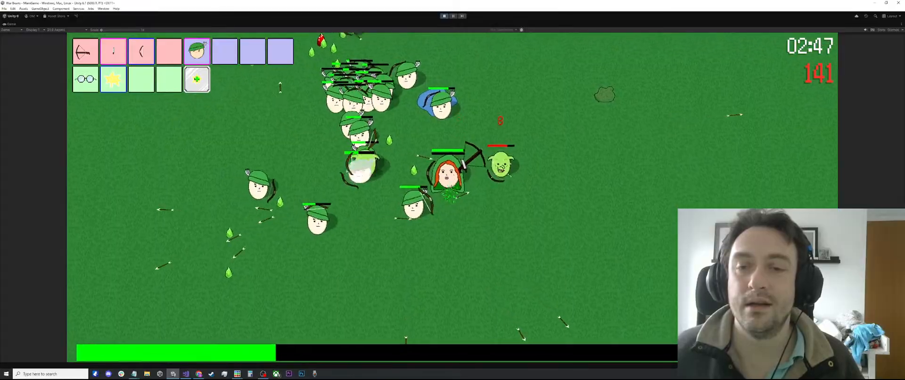
key(d)
key(a)
key(w)
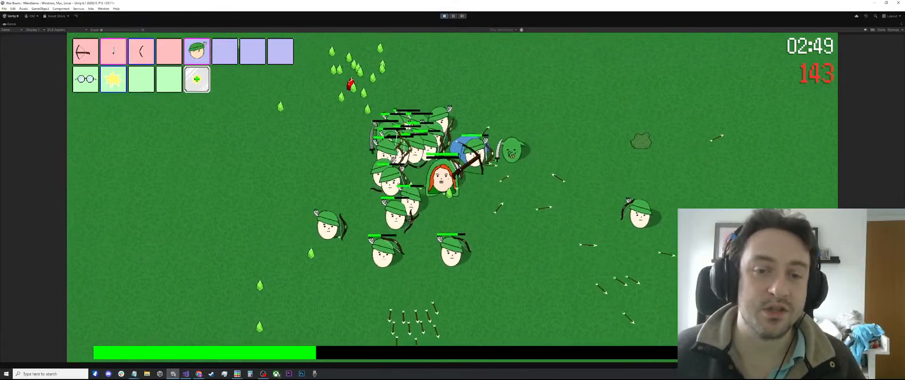
key(s)
key(w)
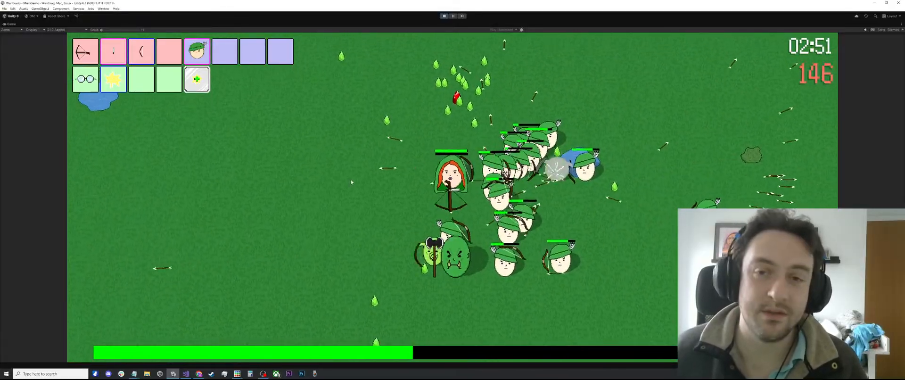
key(w)
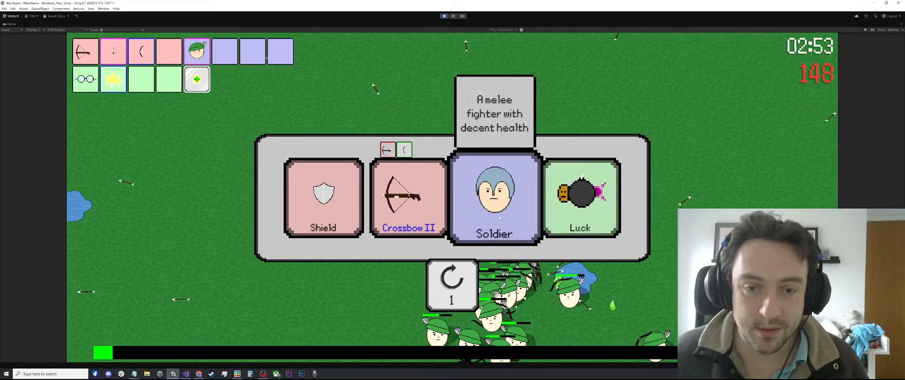
click(408, 198)
Guide the hero back to the ranger group and pick up the green experience drops around it.
key(a)
key(s)
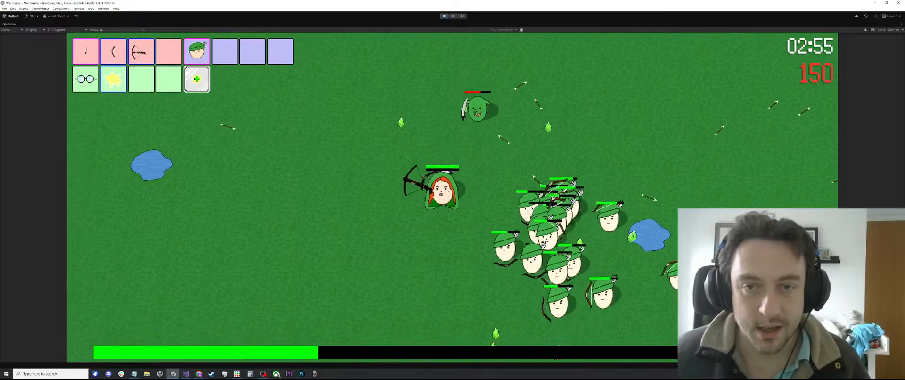
key(d)
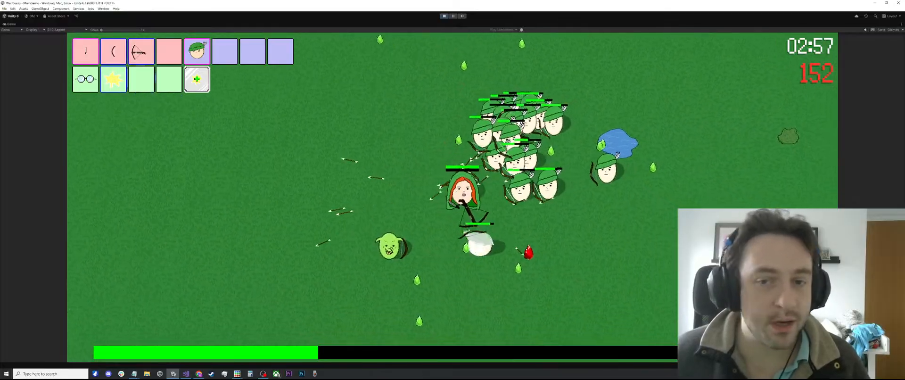
key(a)
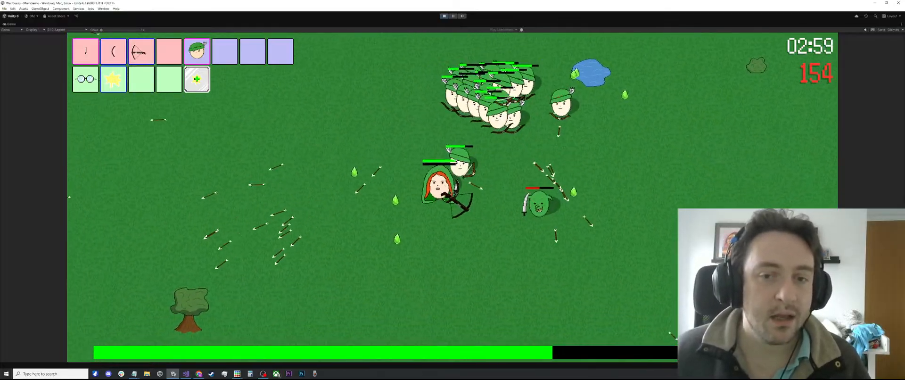
key(d)
key(w)
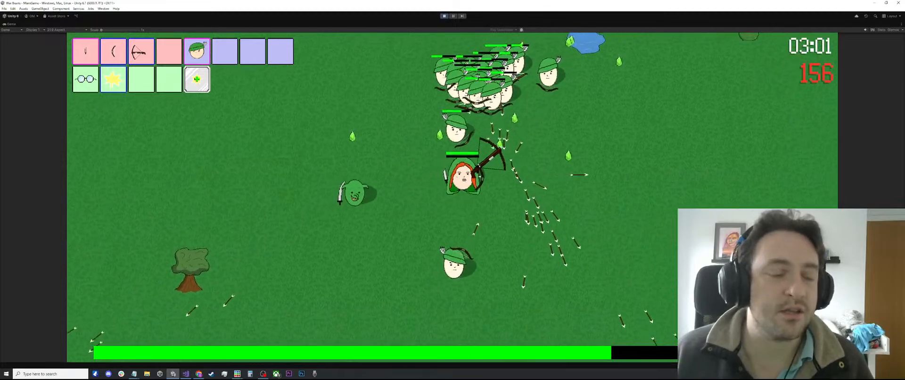
Lead the hero against the goblin horde south of the rangers, collect experience, and take the Fireball weapon.
key(s)
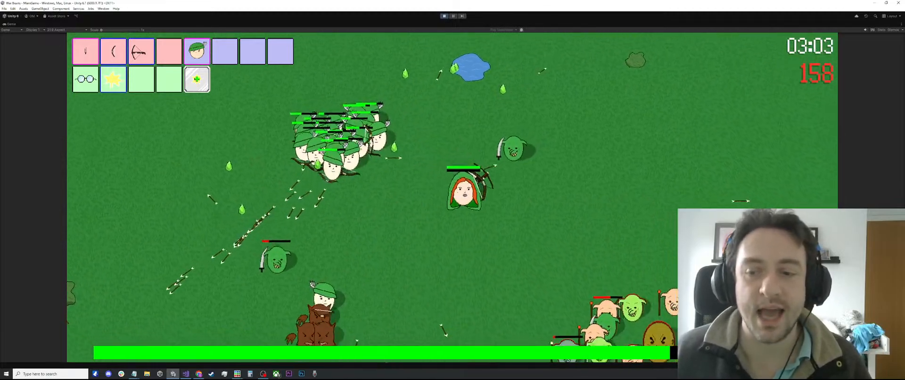
key(s)
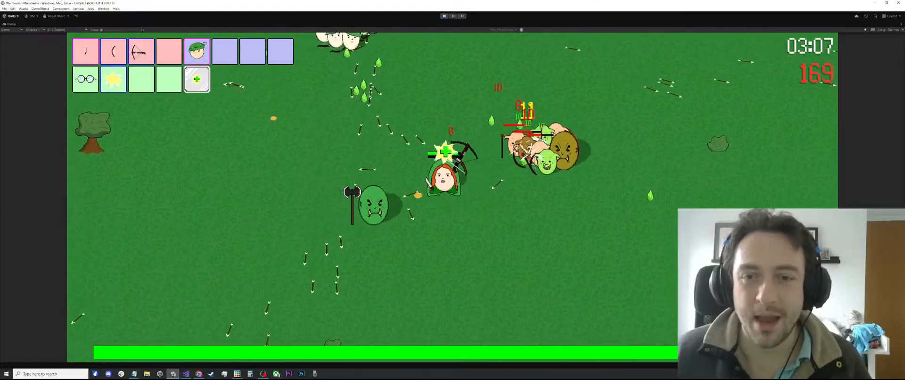
key(w)
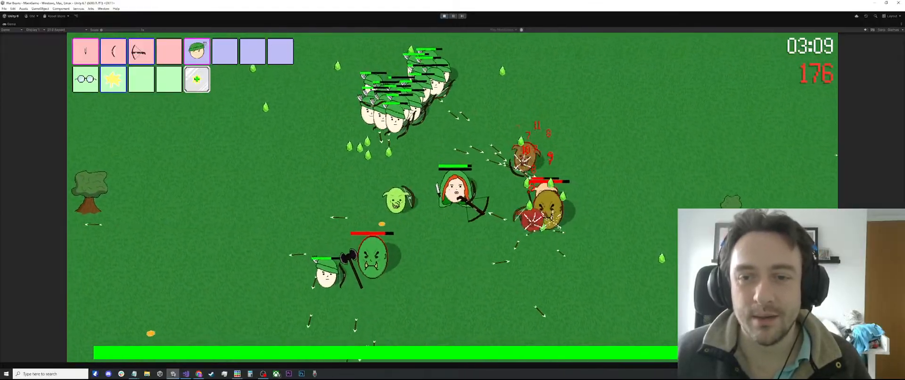
key(s)
key(d)
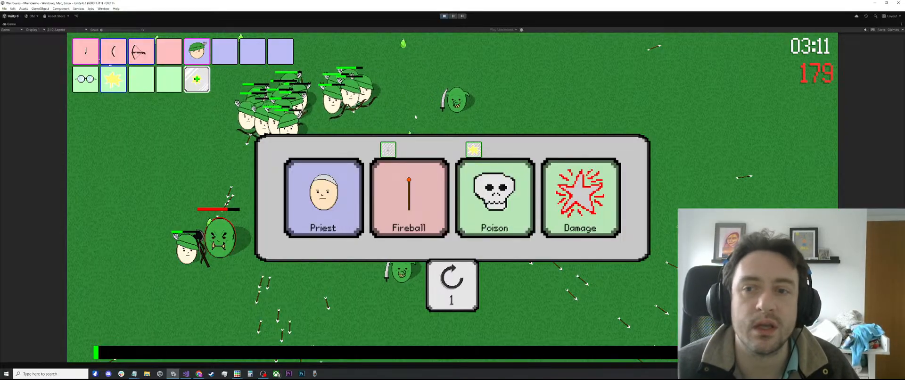
click(404, 199)
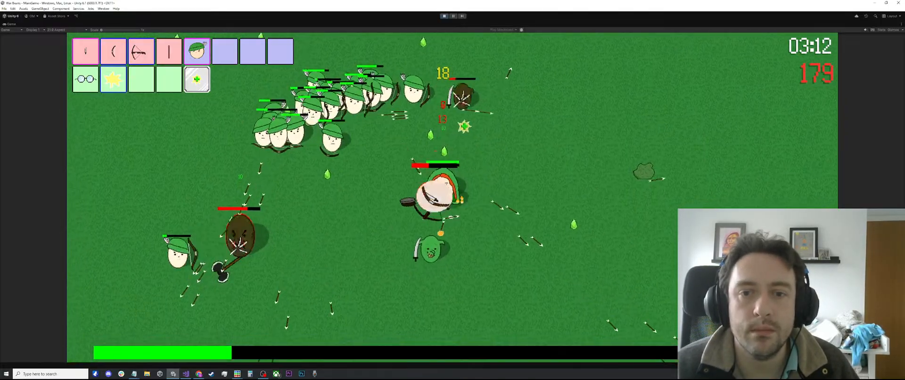
Fight the large orcs and goblins beside the rangers, gather experience drops, and recruit the Rogue.
key(w)
key(d)
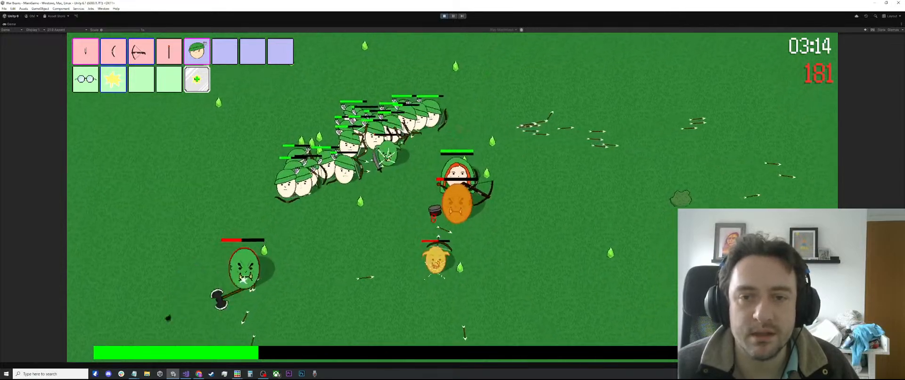
key(a)
key(s)
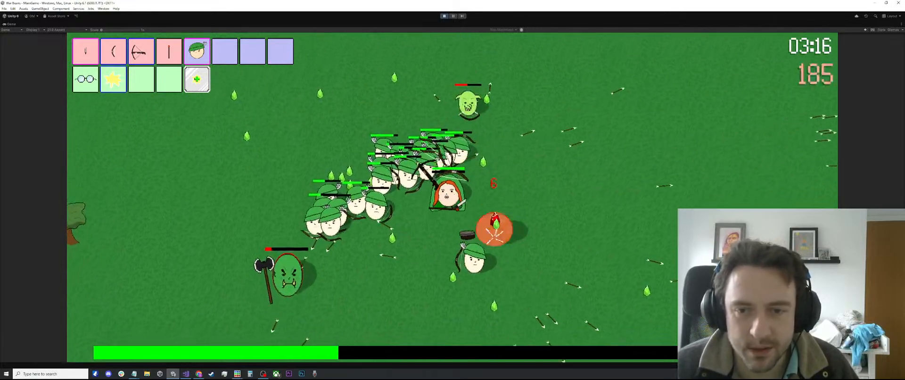
key(d)
key(s)
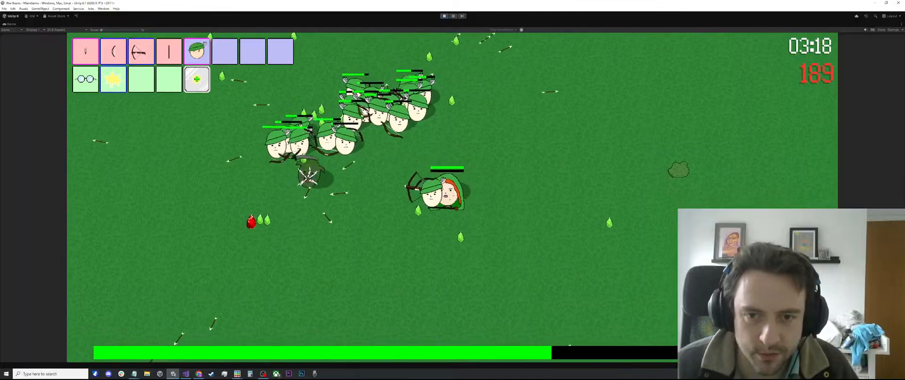
key(a)
key(w)
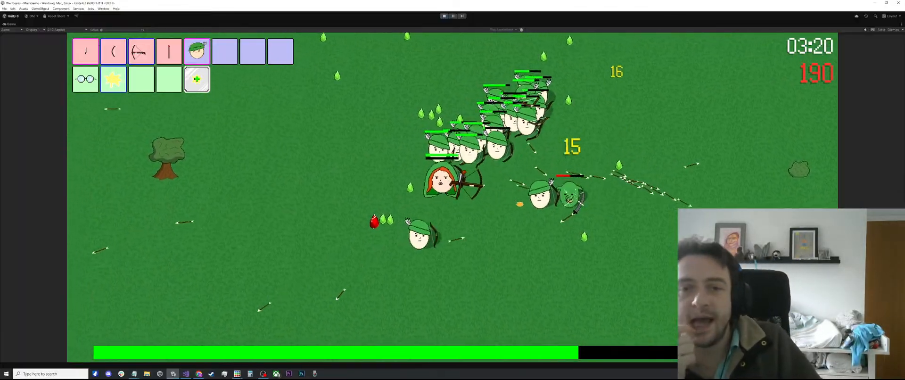
key(s)
key(w)
key(d)
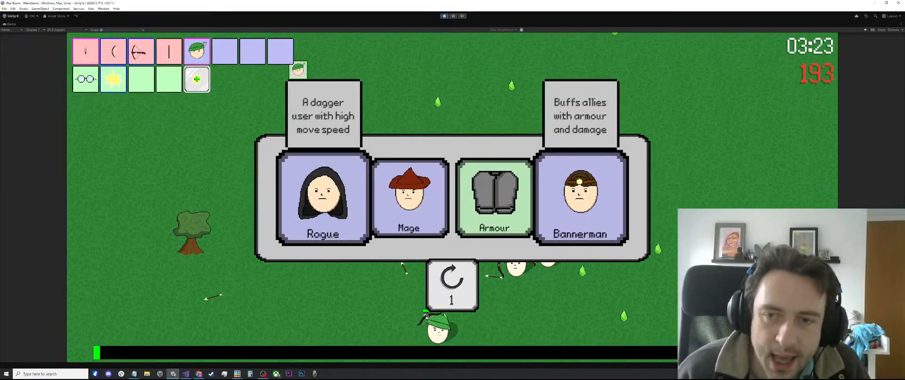
click(335, 202)
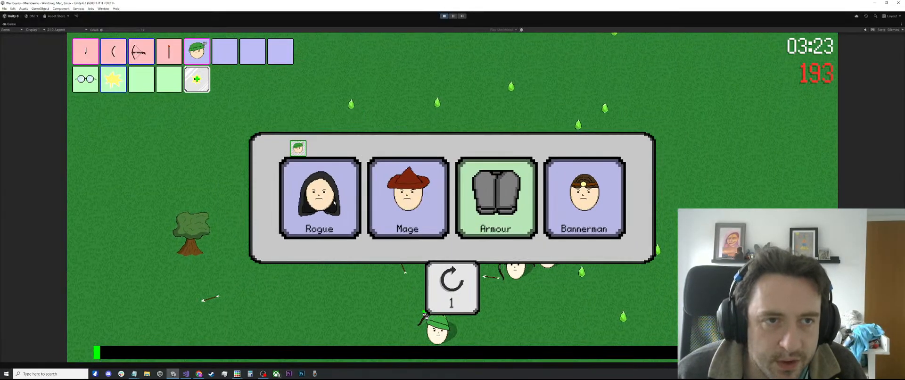
Move the hero with the rangers and rogues between the tree and the pond to collect experience.
key(a)
key(s)
key(w)
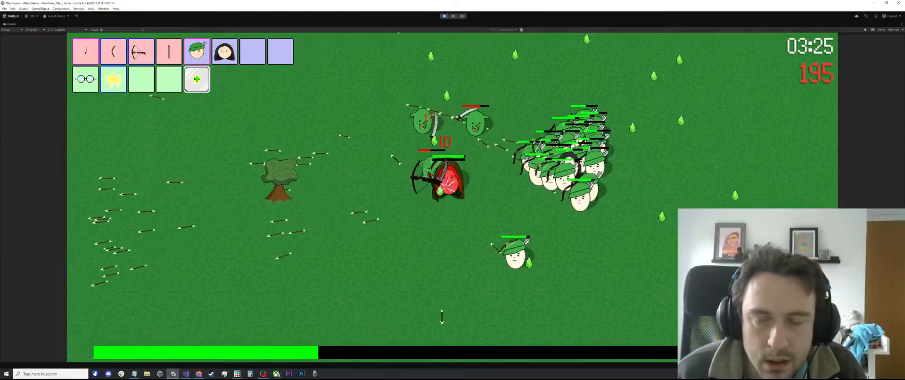
key(d)
key(a)
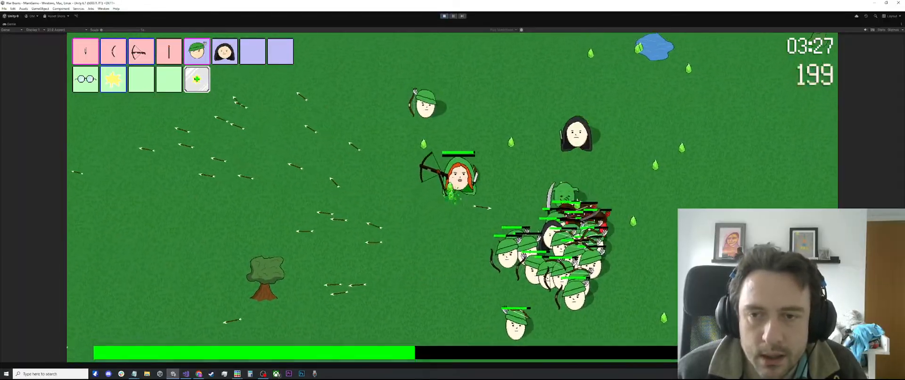
key(d)
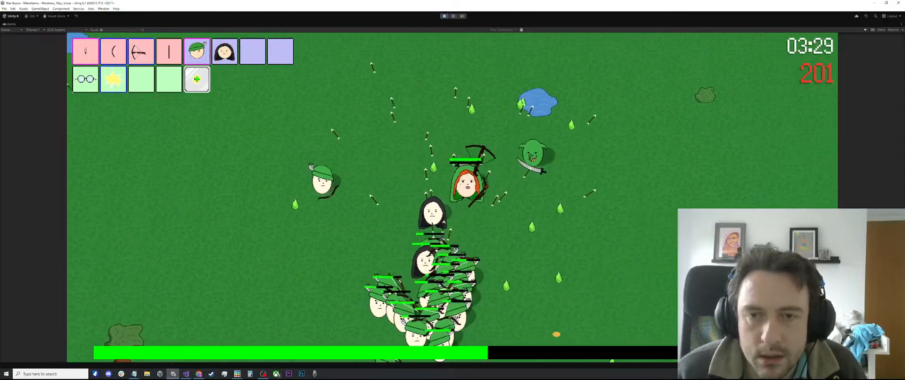
key(s)
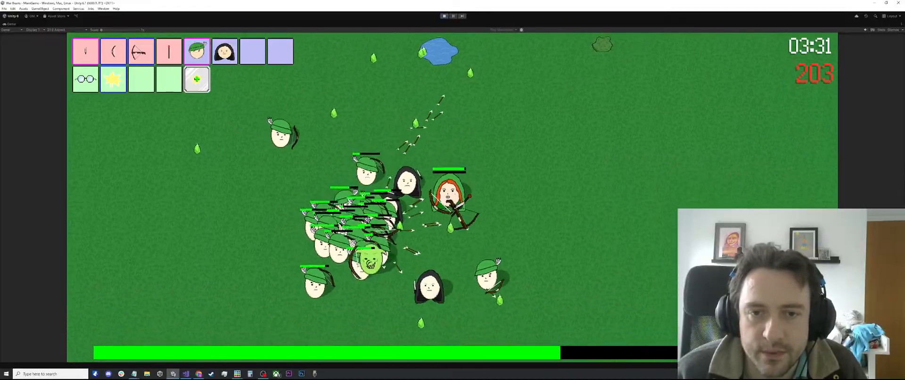
key(a)
key(d)
key(d)
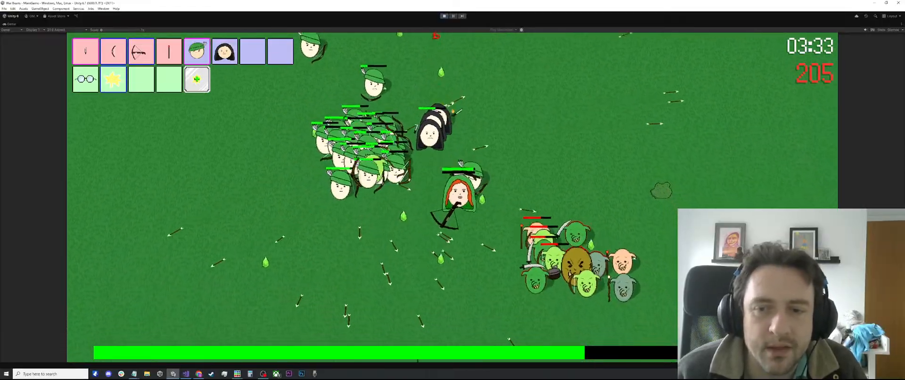
Engage the new goblin horde alongside the rogues and gather enough experience for another upgrade choice.
key(s)
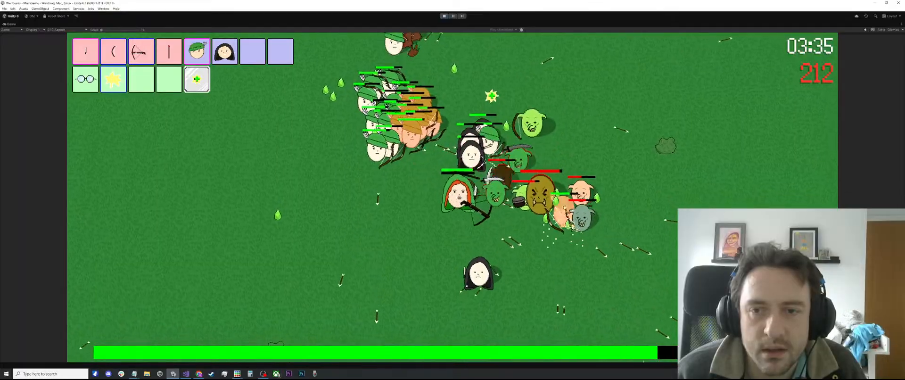
key(d)
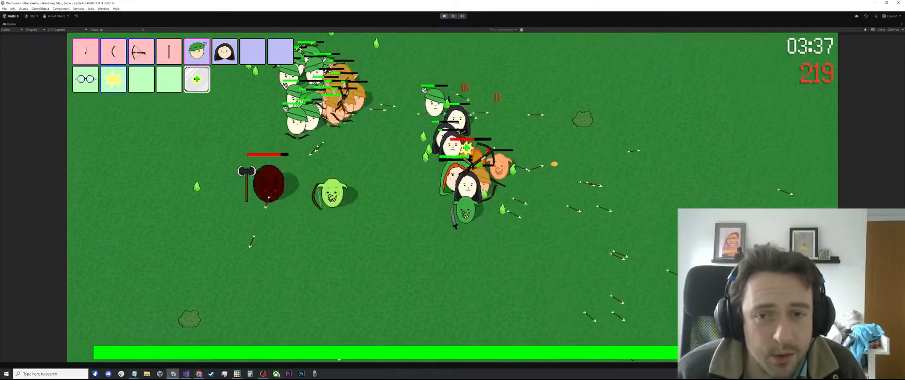
key(a)
key(w)
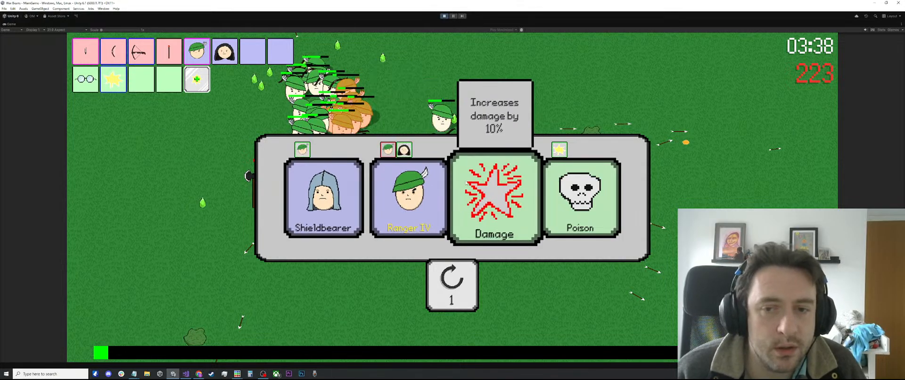
Take the Ranger IV upgrade and lead the hero around the rangers and rogues to collect experience.
click(416, 181)
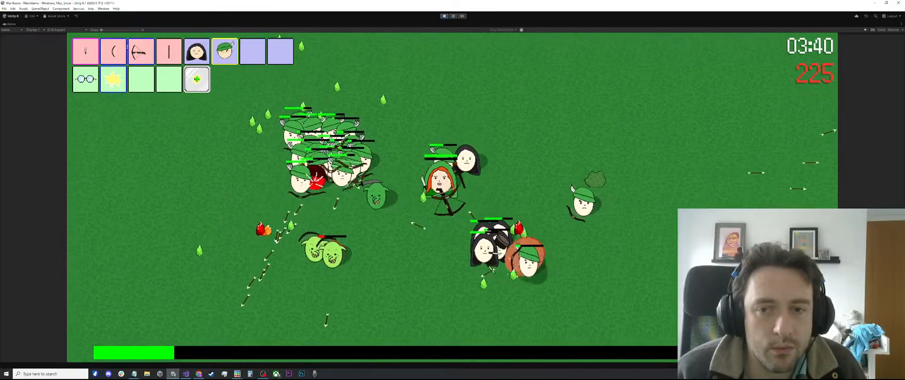
key(a)
key(s)
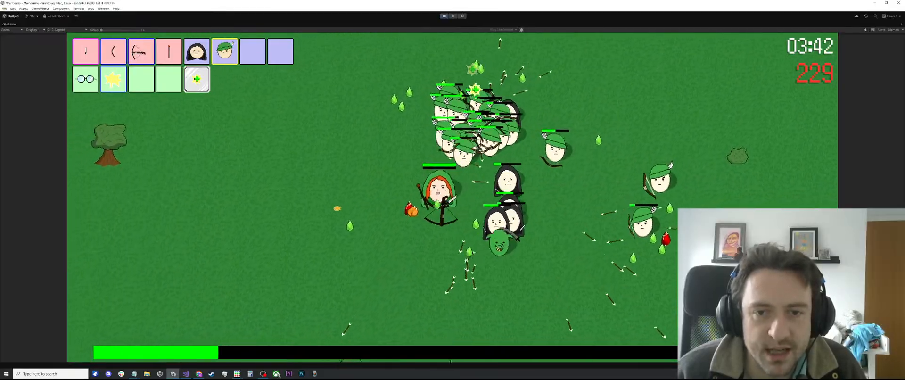
key(d)
key(a)
key(w)
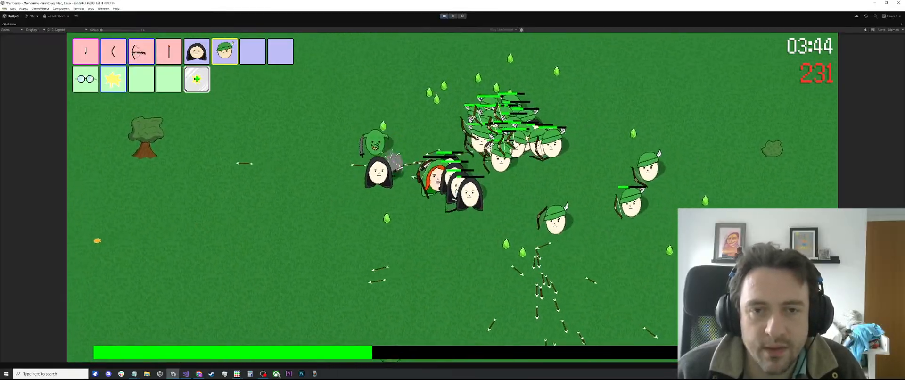
key(d)
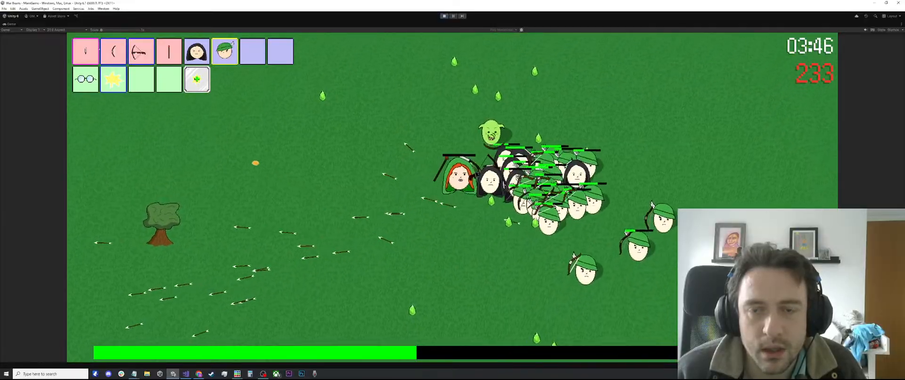
Circle the hero south of the rangers, fighting goblins and a large orc, to earn the next upgrade choice.
key(a)
key(s)
key(d)
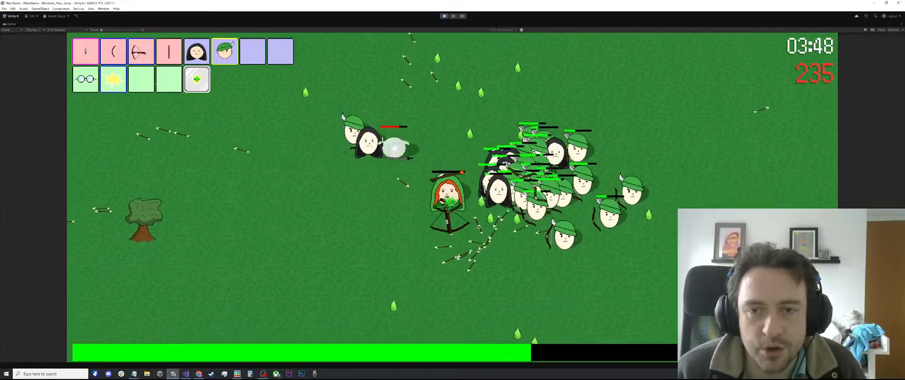
key(d)
key(s)
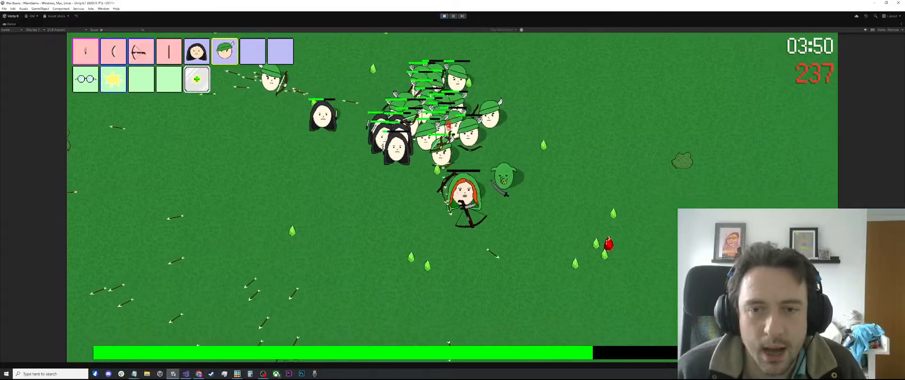
key(d)
key(s)
key(w)
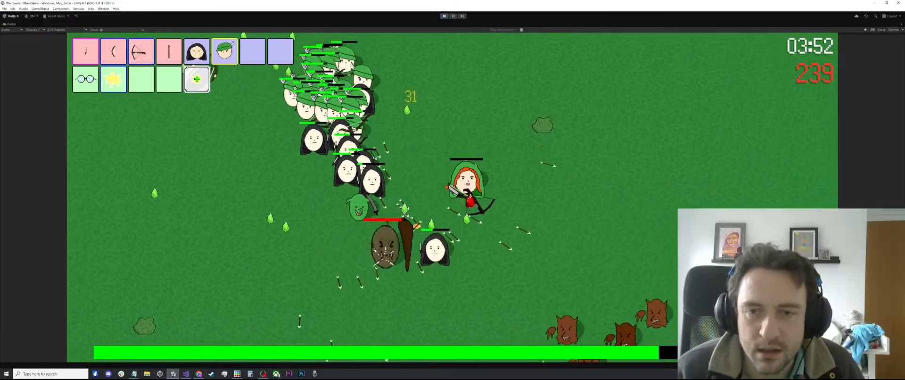
key(a)
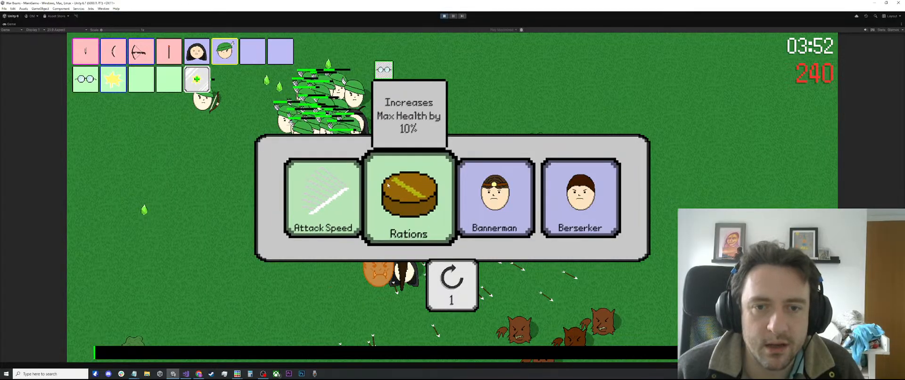
Take the Attack Speed upgrade and fight the orc and brown beasts south of the rangers.
click(334, 187)
key(s)
key(a)
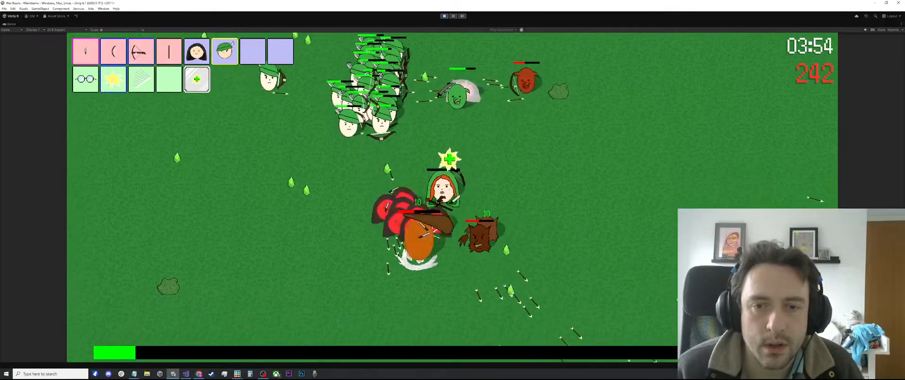
key(s)
key(d)
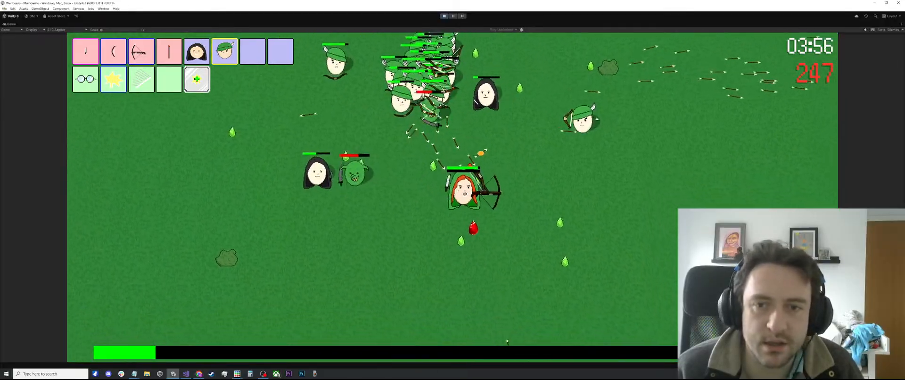
key(s)
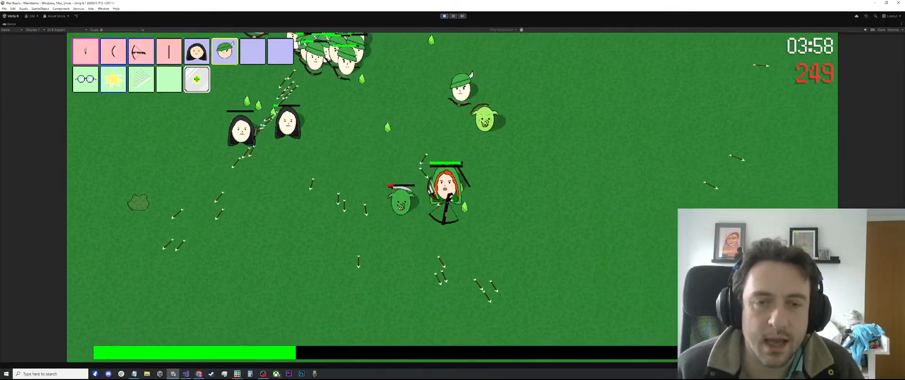
Bring the hero back to the rangers, then head west towards the approaching goblin horde while collecting experience.
key(w)
key(a)
key(w)
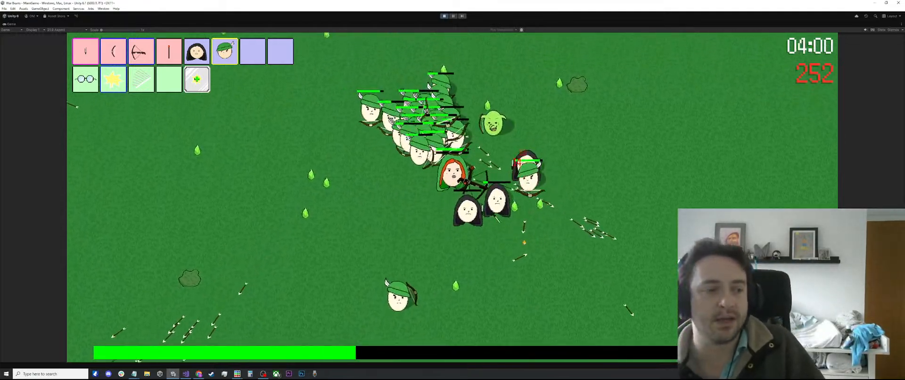
key(d)
key(w)
key(a)
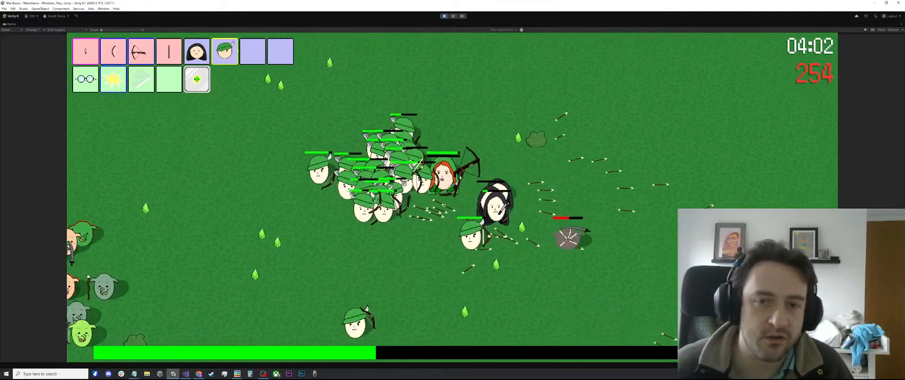
key(a)
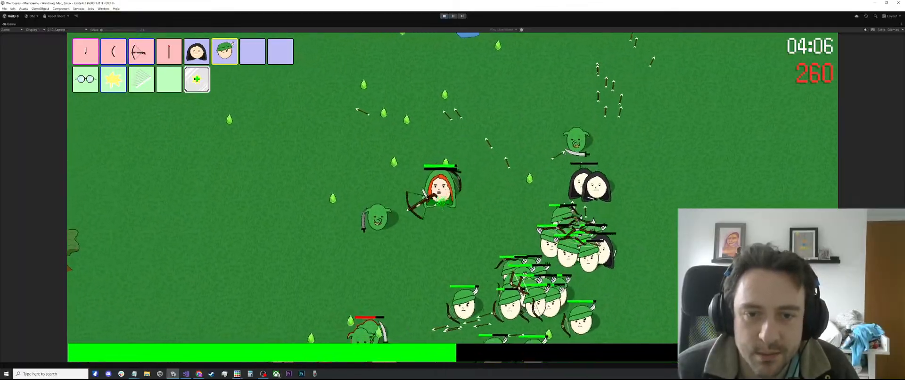
Fight the large orcs and goblin horde west of the rangers and collect enough experience to level up.
key(s)
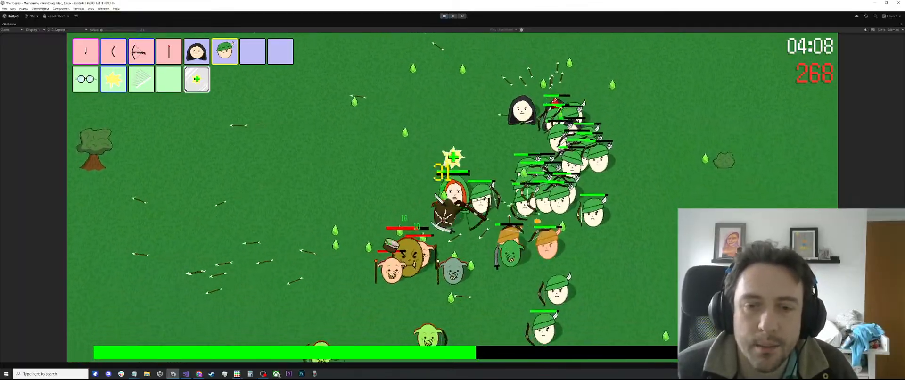
key(a)
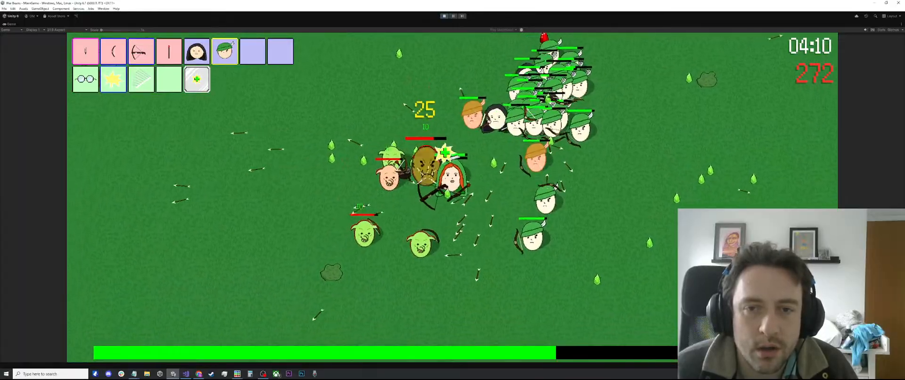
key(w)
key(a)
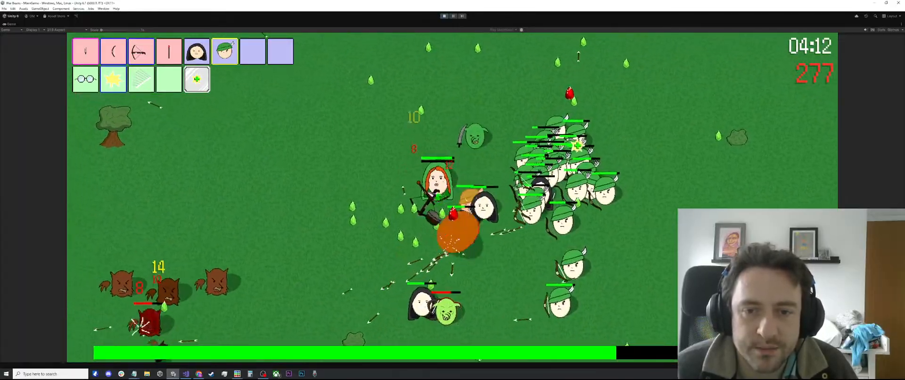
key(s)
key(d)
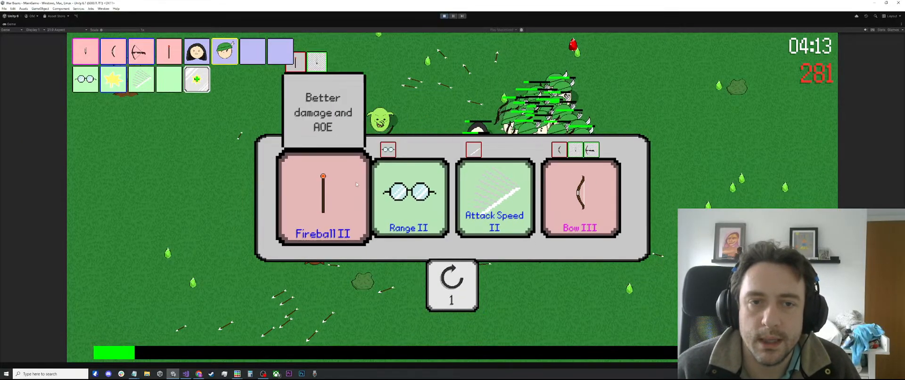
Pick one of the offered level-up upgrades and move the hero around the rangers to collect experience.
key(d)
key(d)
key(space)
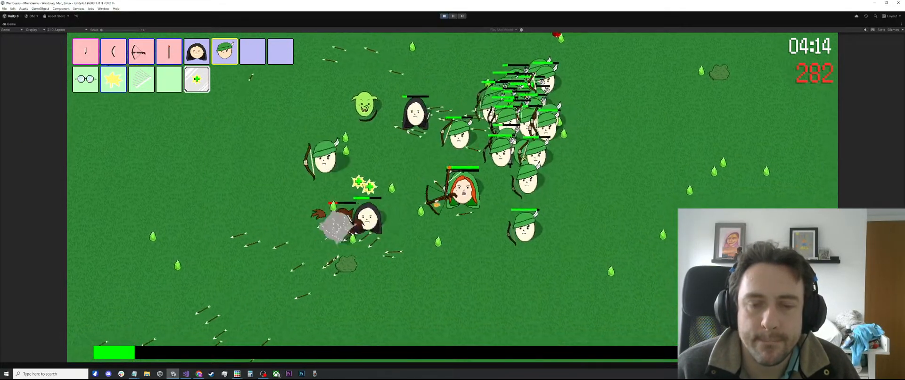
key(a)
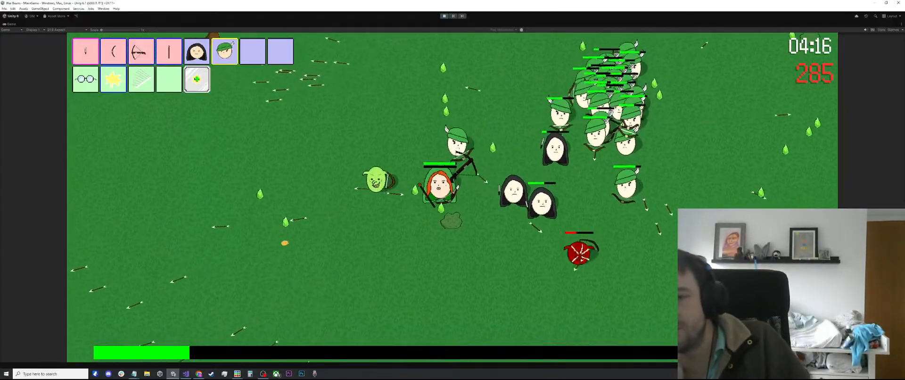
key(w)
key(d)
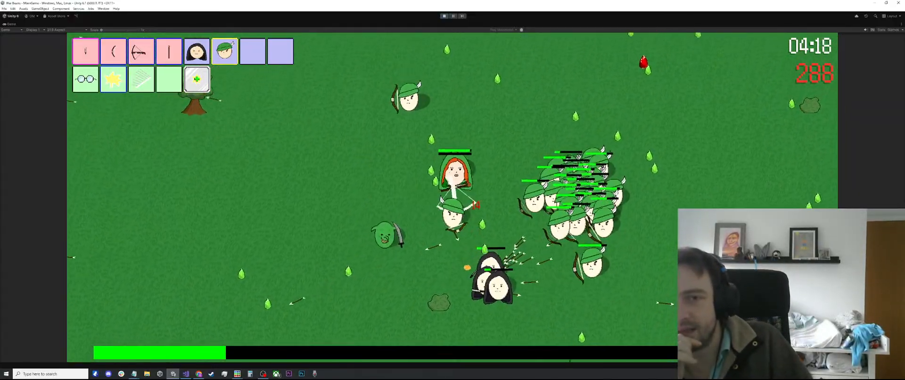
key(d)
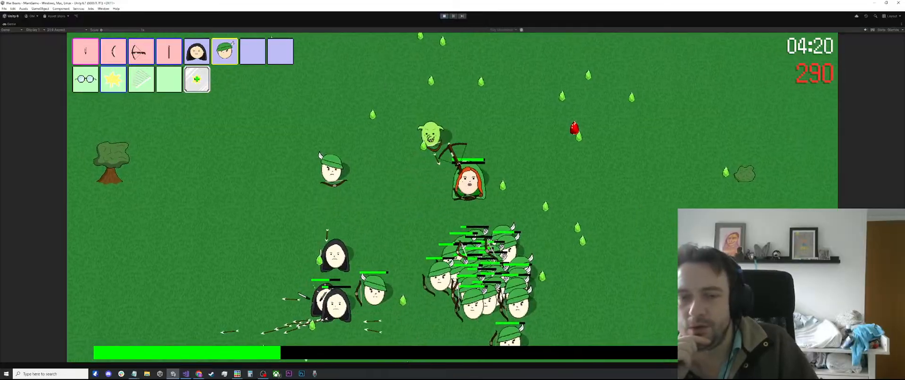
Fight the large green orc and collect experience north of the rangers as the eastern goblin horde approaches.
key(d)
key(s)
key(w)
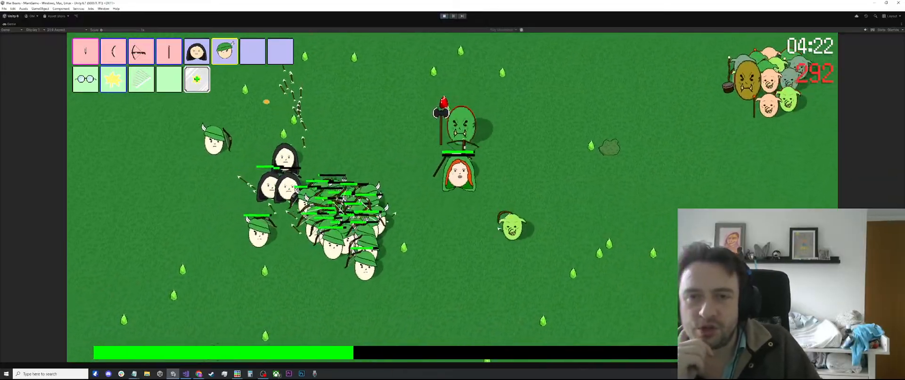
key(a)
key(w)
key(d)
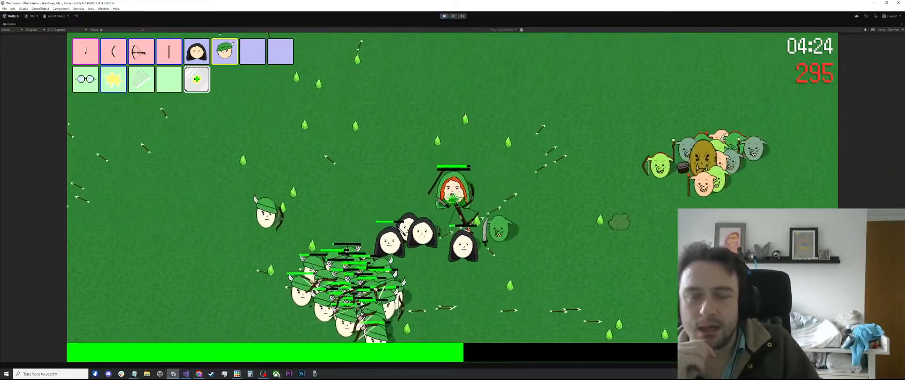
key(s)
key(d)
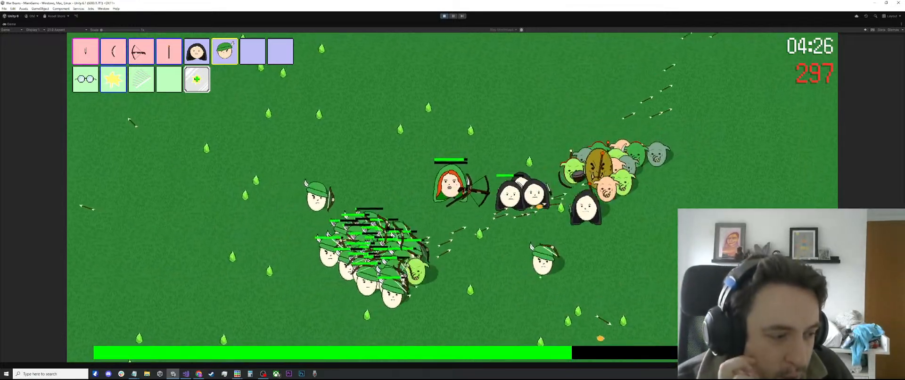
Engage the eastern goblin horde alongside the rangers and gather enough experience for another upgrade.
key(a)
key(s)
key(d)
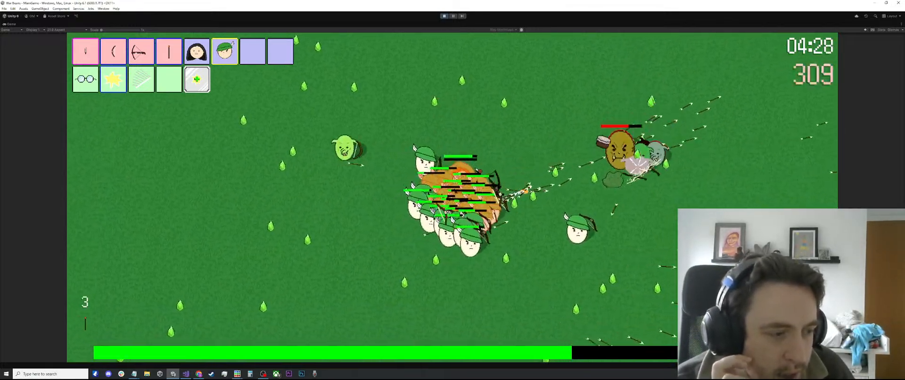
key(w)
key(a)
key(d)
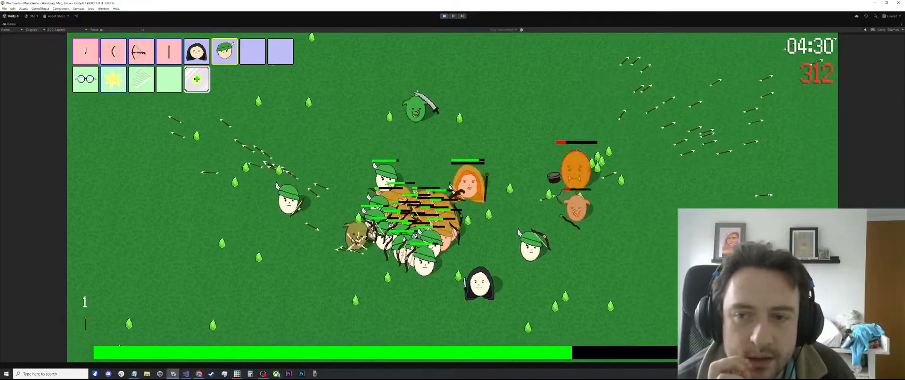
key(d)
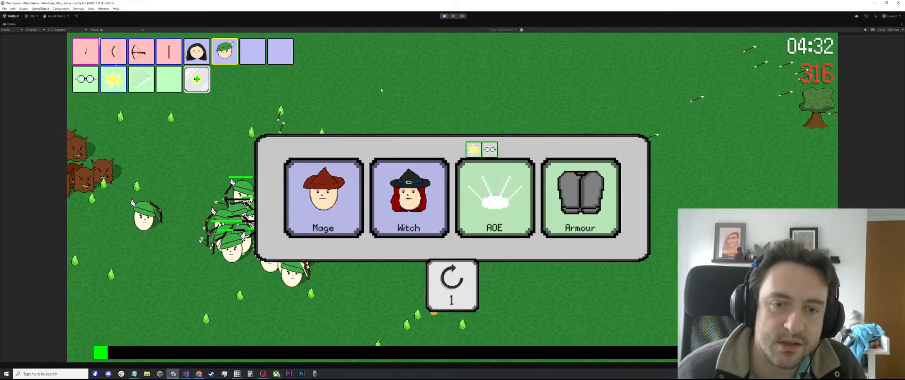
Take the AOE upgrade and lead the hero west of the rangers to collect experience.
mouse_move(512, 134)
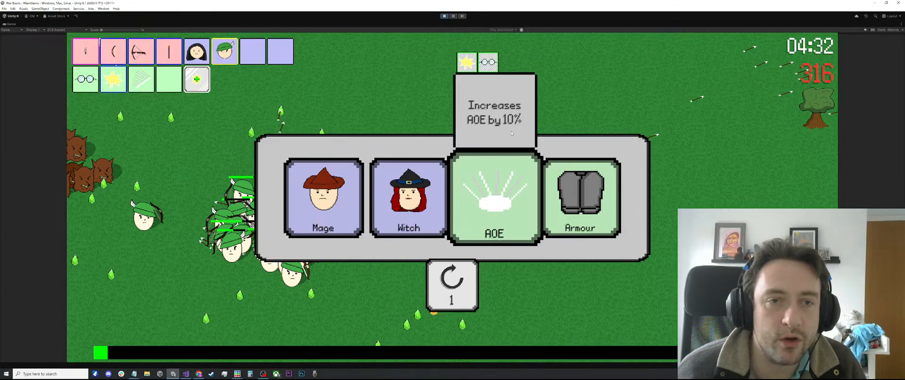
click(500, 173)
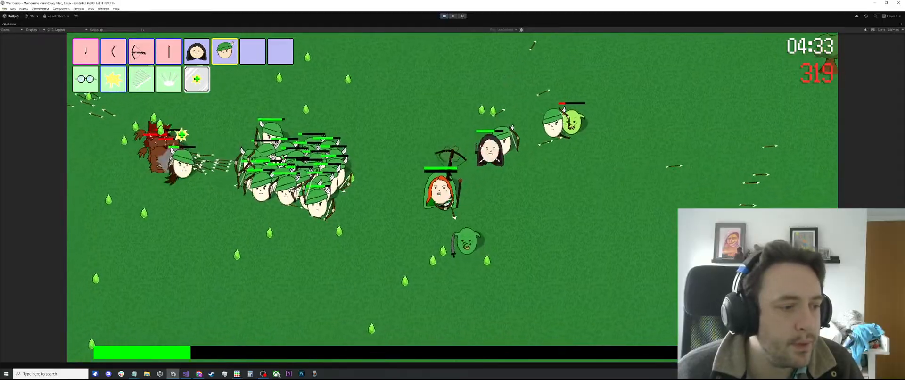
key(a)
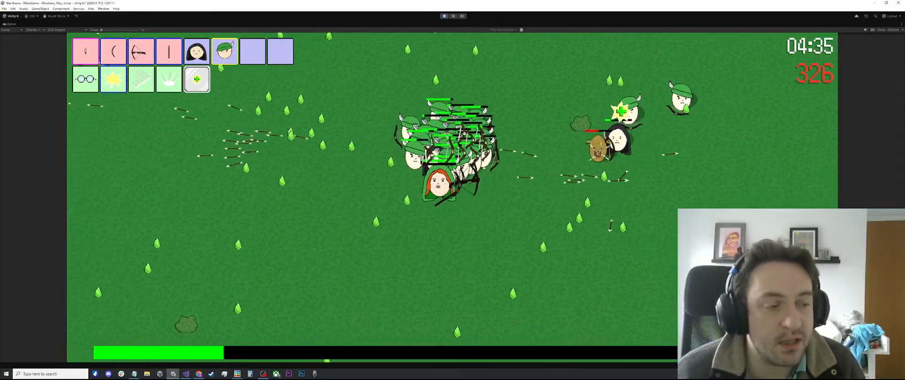
key(w)
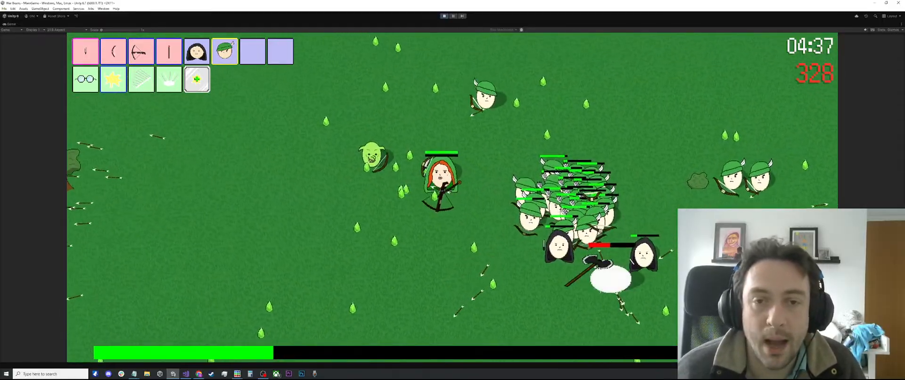
key(s)
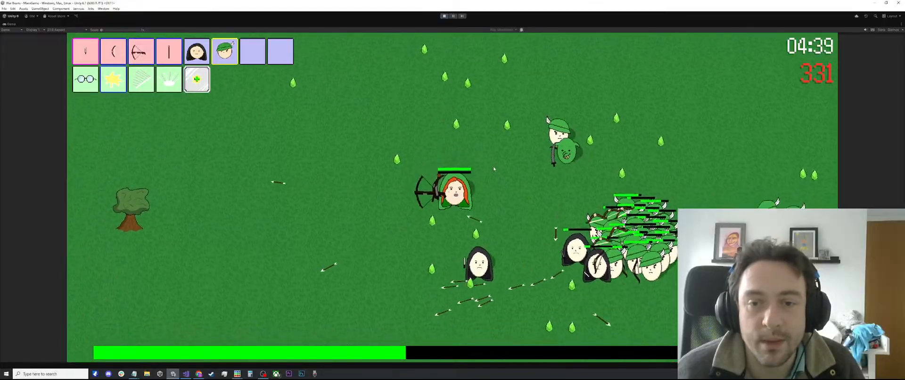
Return the hero past the rangers and fight the goblin horde coming from the south.
key(d)
key(a)
key(d)
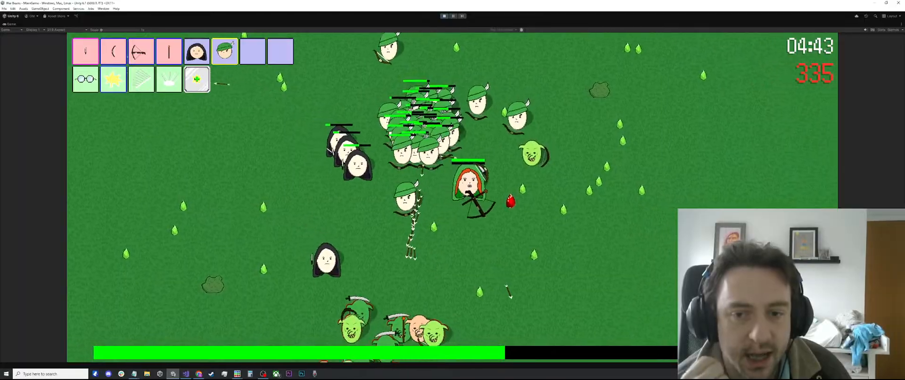
key(s)
key(a)
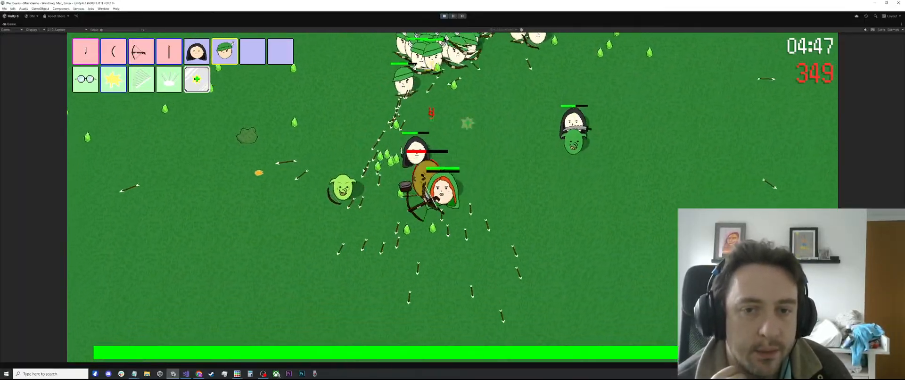
Lead the hero north to the rangers to gather experience, and take the Rogue II upgrade.
key(w)
key(d)
key(a)
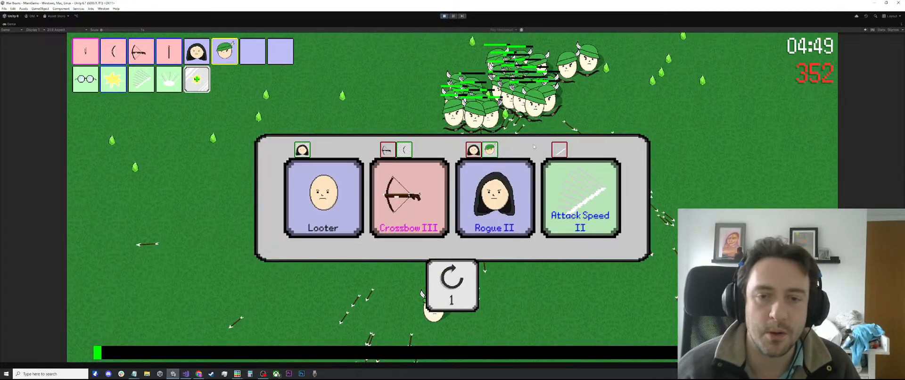
click(482, 199)
Move the hero around the ranger group to collect experience and choose the Flaming Death artefact.
key(w)
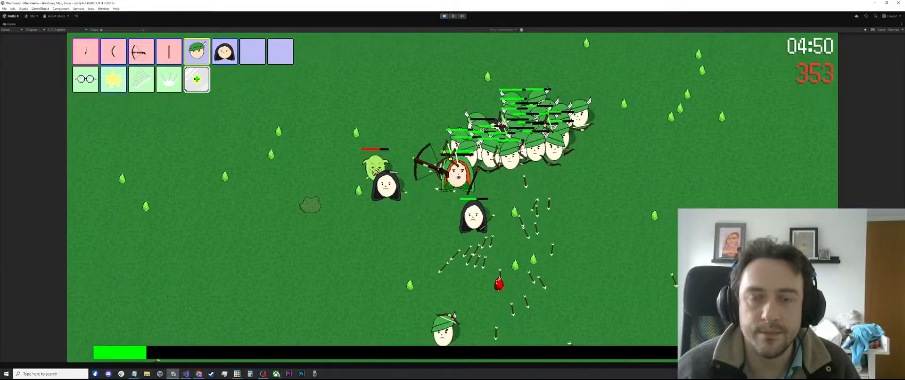
key(s)
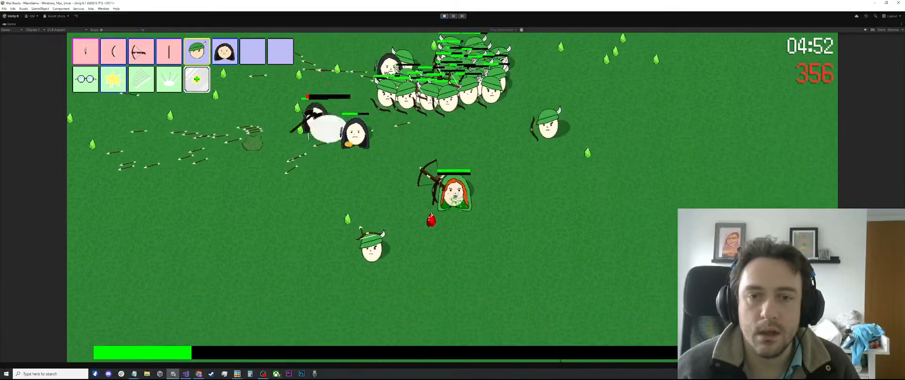
key(a)
key(w)
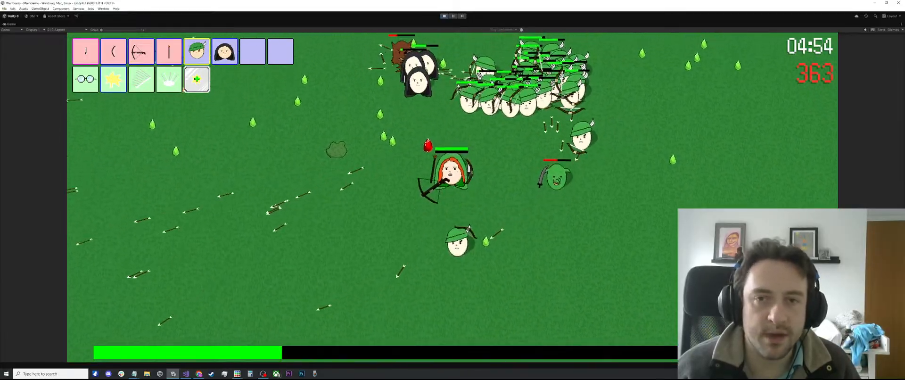
key(a)
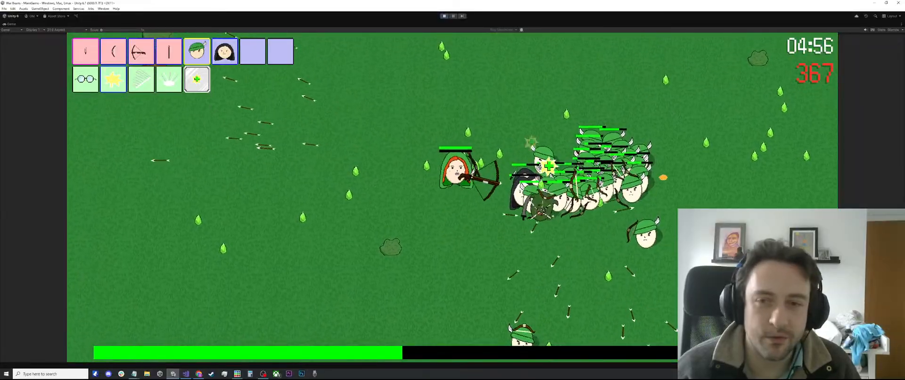
key(d)
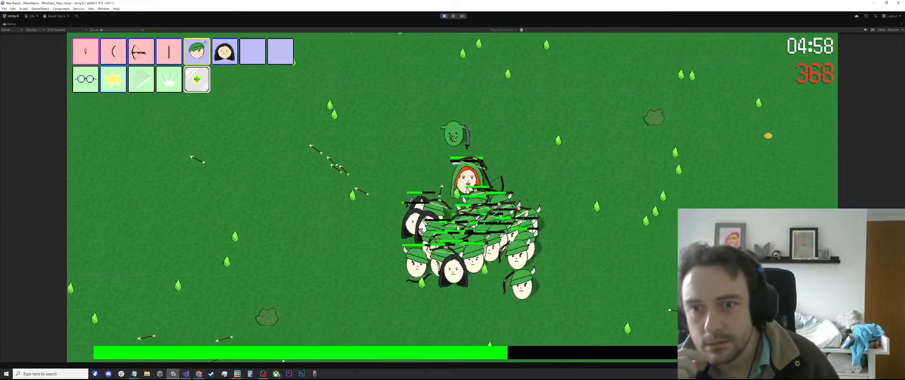
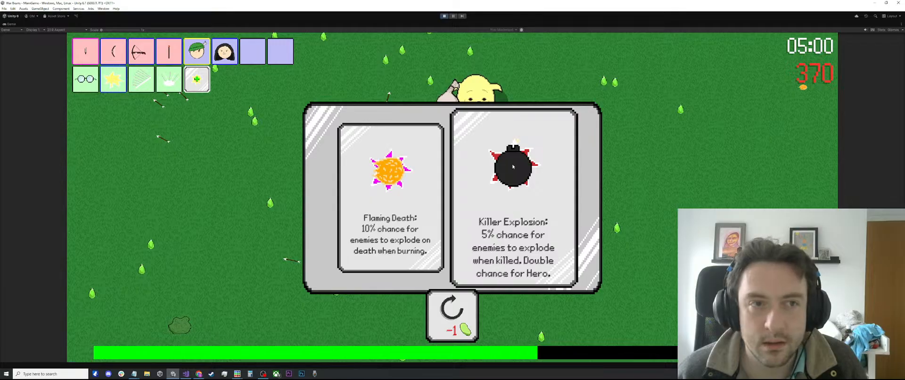
click(376, 192)
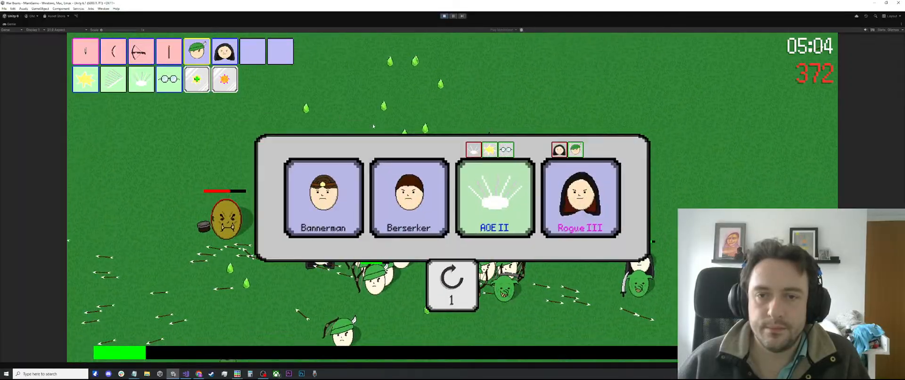
Take the Rogue III upgrade and fight the goblins around the rangers to earn another level.
click(613, 214)
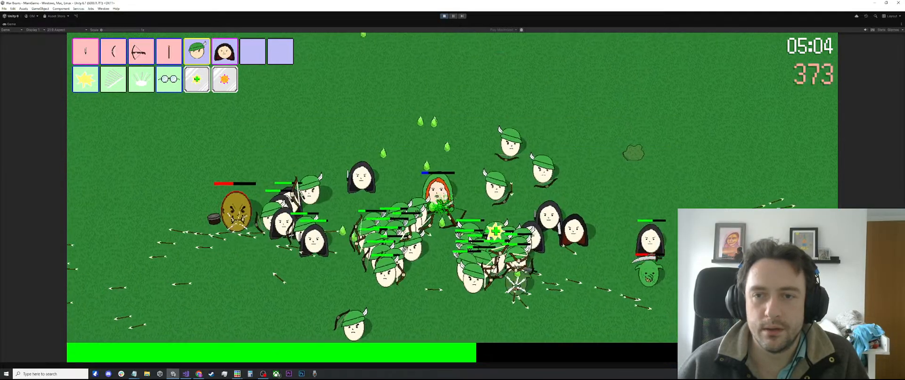
key(s)
key(d)
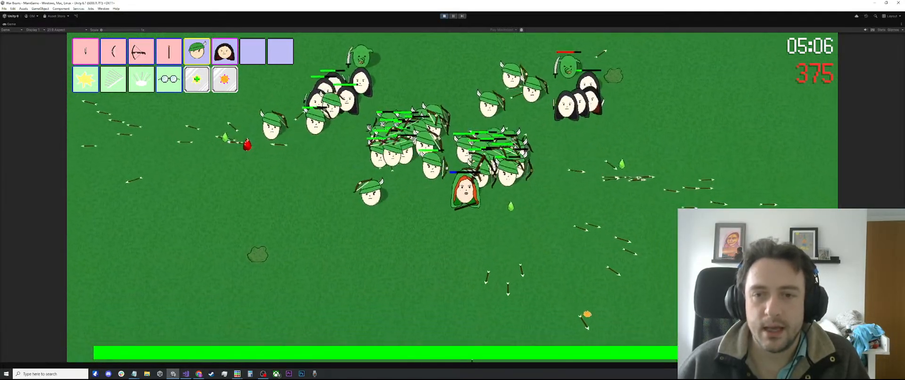
key(w)
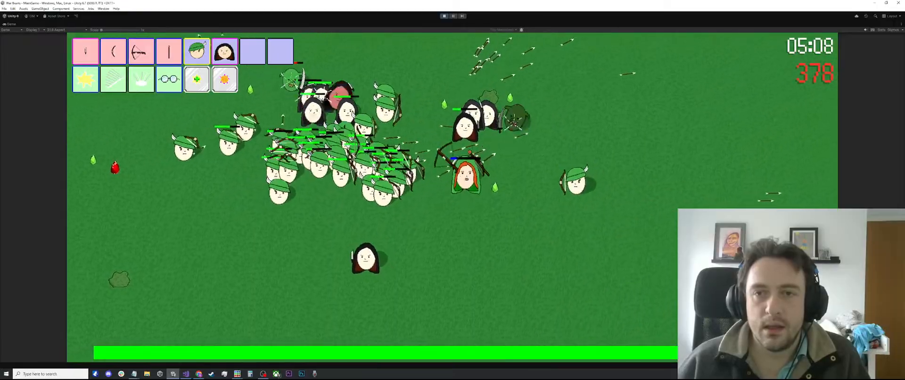
key(a)
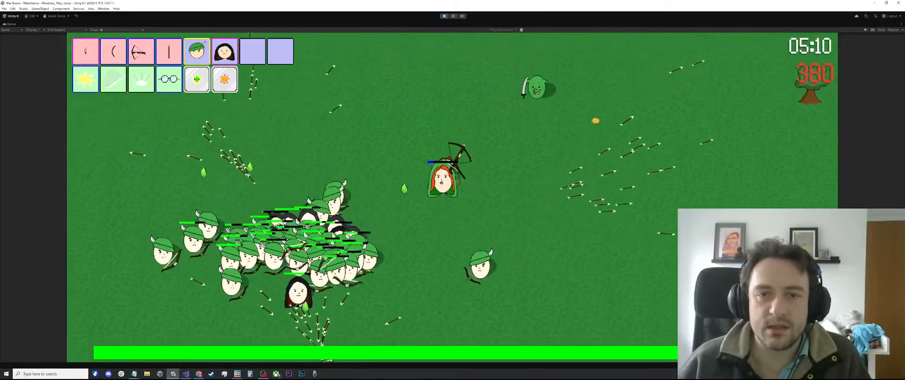
key(s)
key(d)
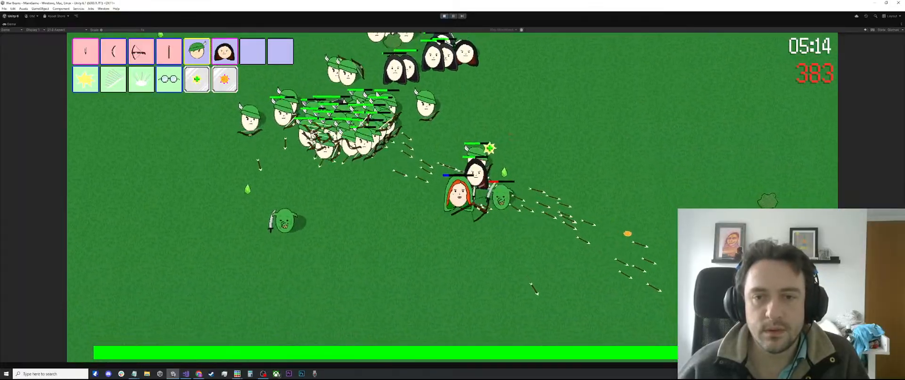
key(w)
key(a)
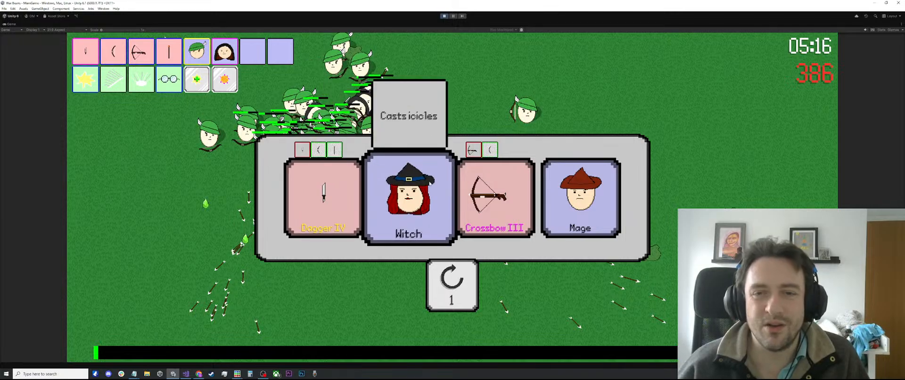
Recruit the Mage as a new ally and upgrade the rogues to Rogue IV.
click(581, 198)
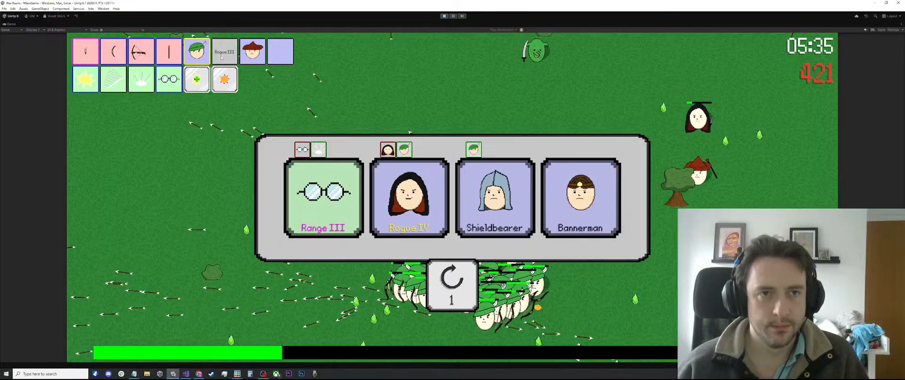
mouse_move(409, 193)
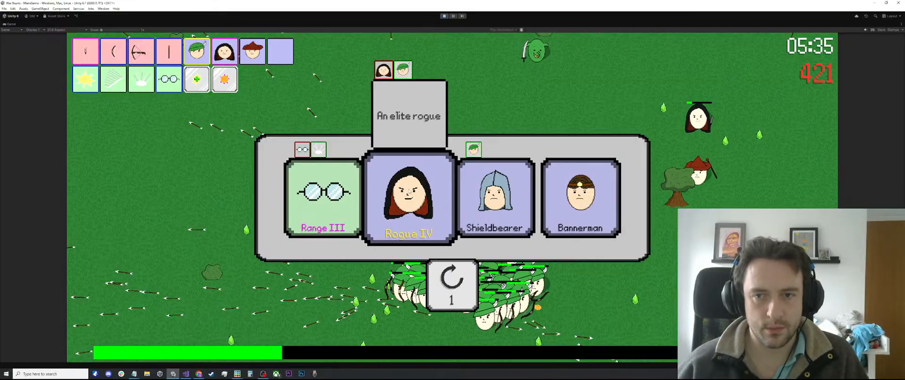
click(409, 192)
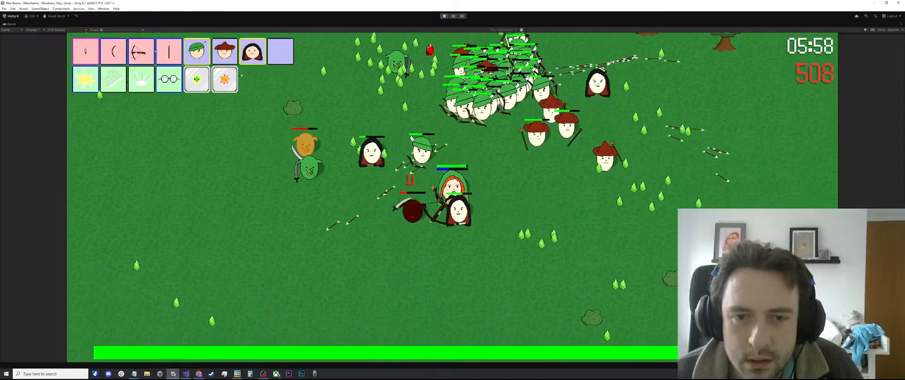
Pause the game and search the solution in Visual Studio for "Critical Heal", opening its MakeItemBurst line in Character.cs.
key(Escape)
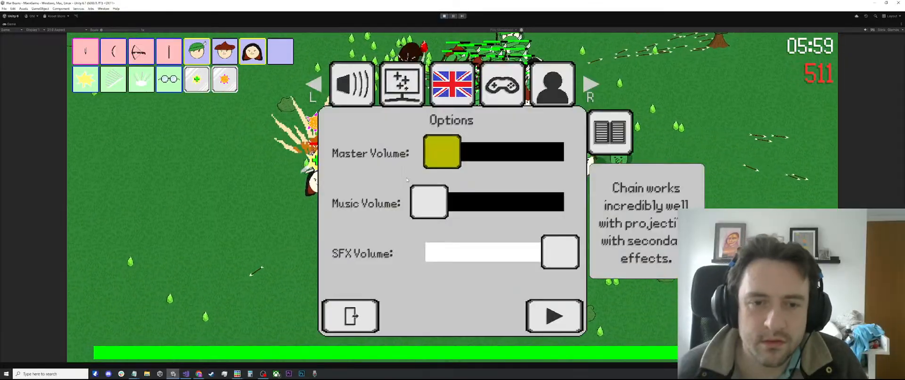
click(186, 373)
click(103, 181)
key(ctrl+shift+f)
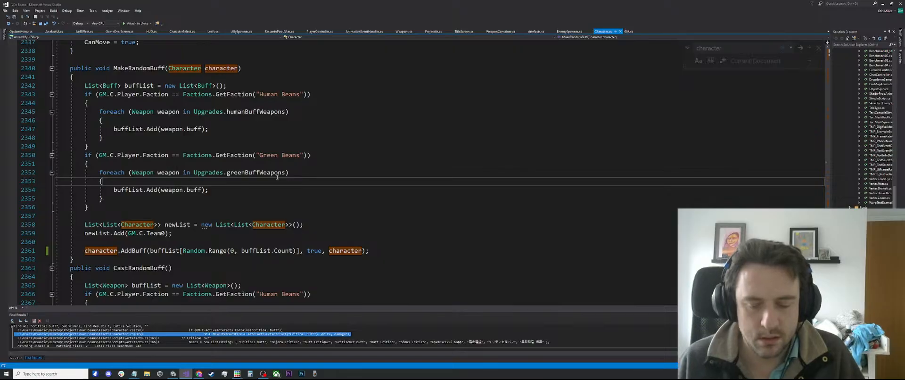
text(criti)
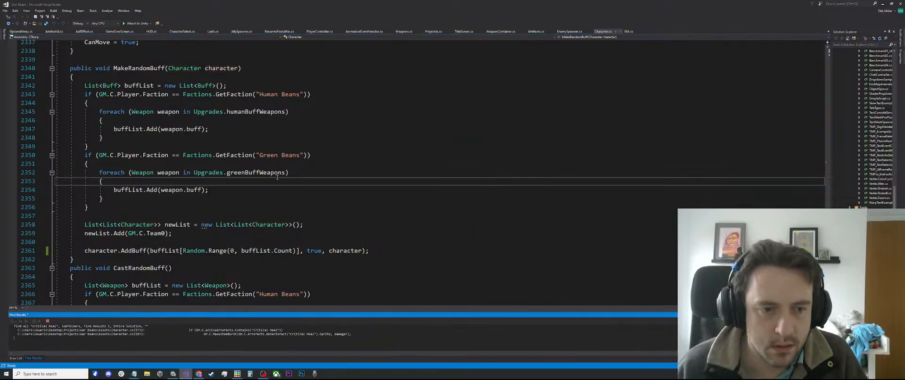
double_click(240, 334)
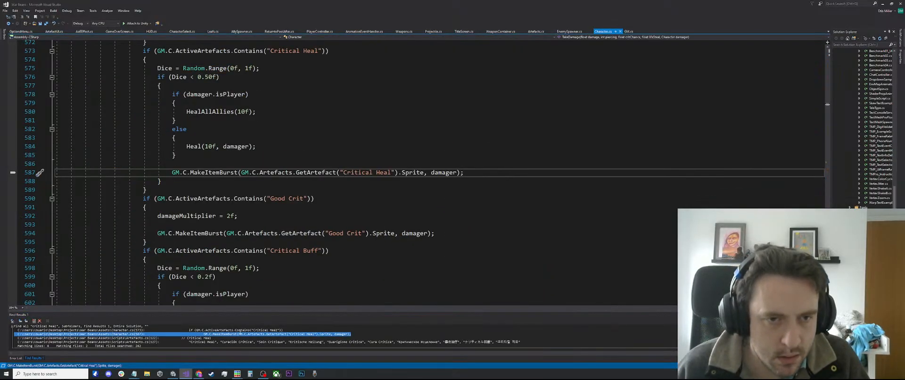
Inspect the HealAllAllies definition called by the Critical Heal code and return to the call.
scroll(215, 179, up, 2)
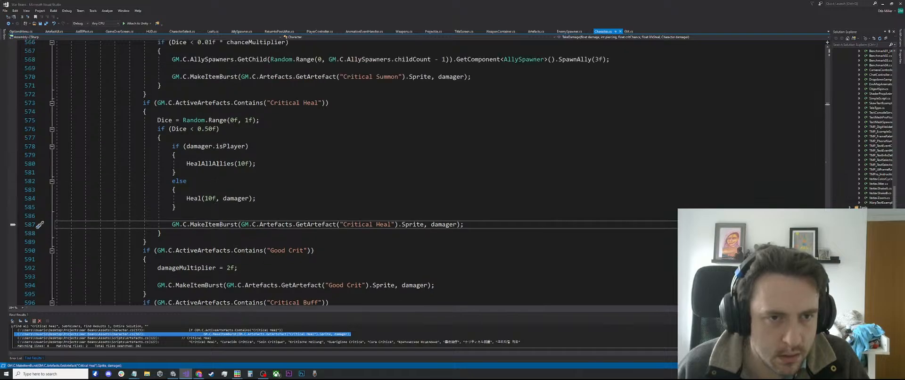
click(215, 164)
double_click(215, 164)
key(F12)
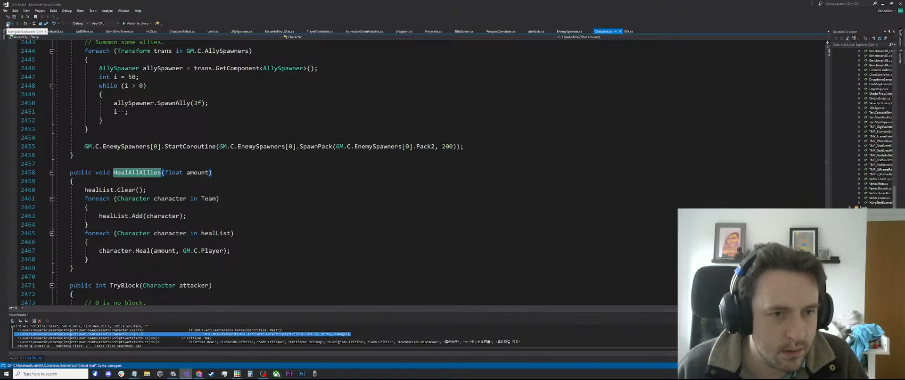
click(7, 24)
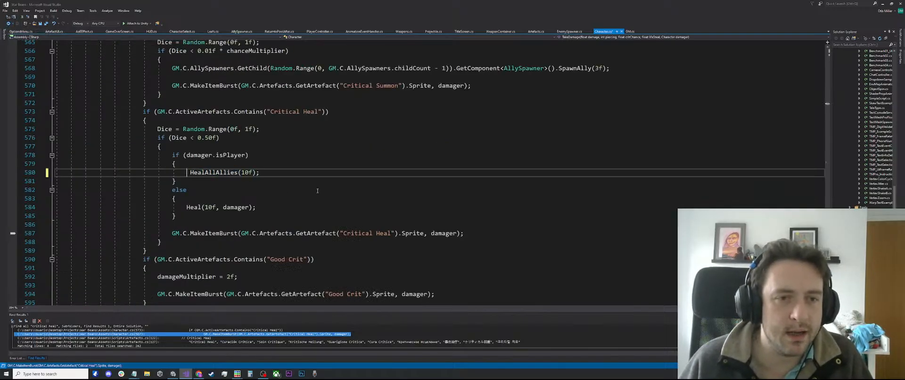
Call HealAllAllies(10f) on damager in the player branch of the Critical Heal block.
key(BackSpace)
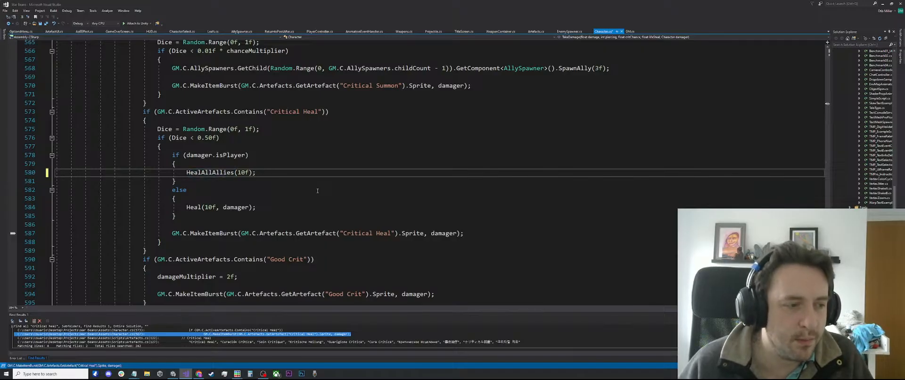
key(ctrl+shift+Right)
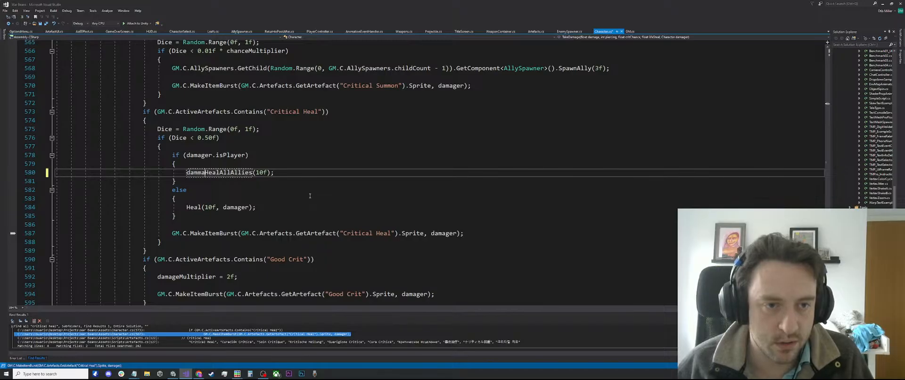
text(er.)
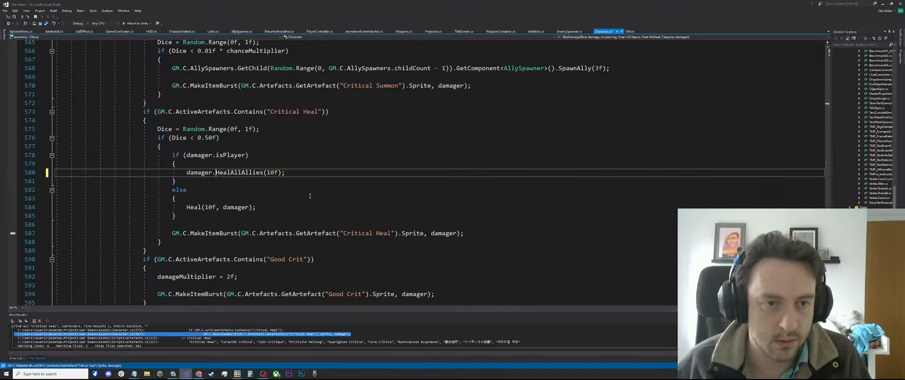
click(277, 137)
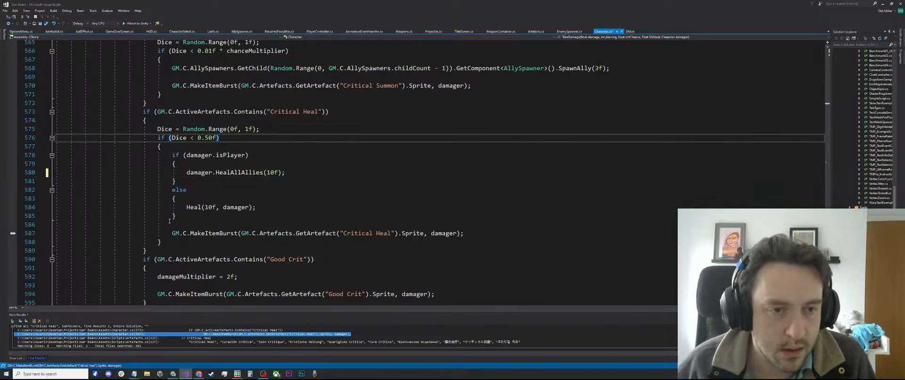
Call Heal(10f, damager) on damager in the else branch of the Critical Heal block.
click(186, 207)
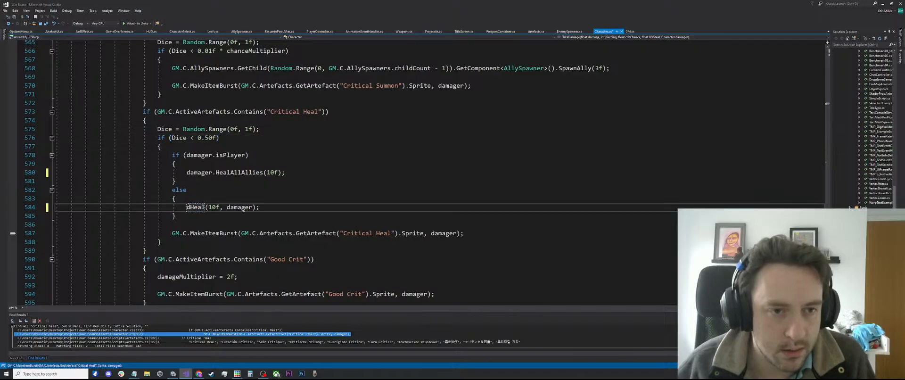
text(damager.)
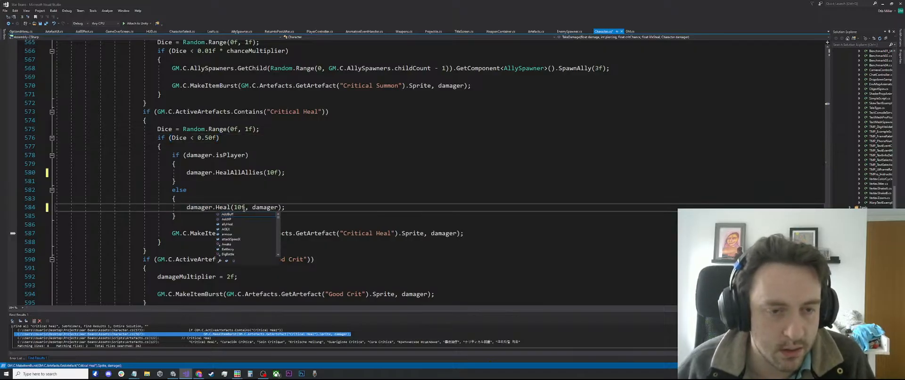
click(250, 198)
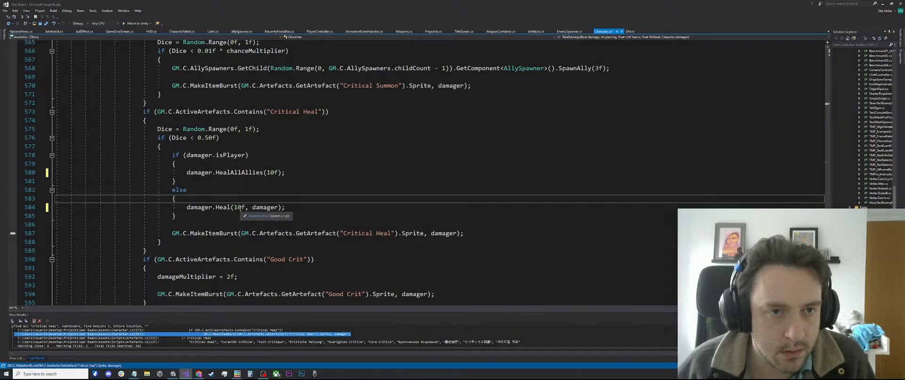
Review the critical-hit code above Critical Heal and check the parameters of the damager.Heal call.
scroll(239, 207, up, 11)
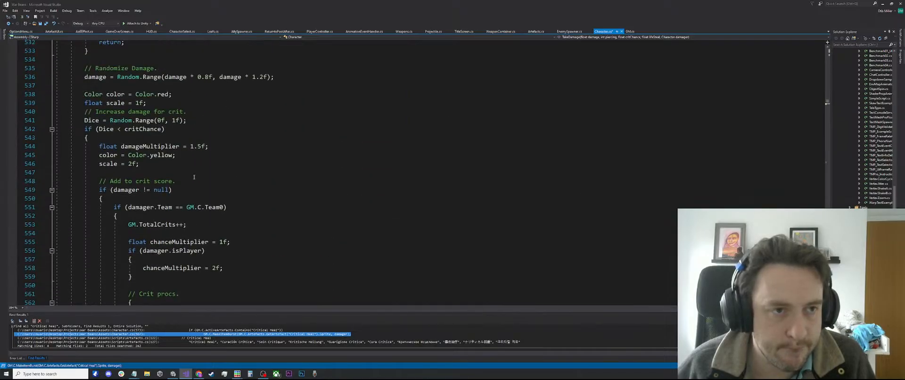
scroll(194, 177, up, 5)
scroll(194, 177, down, 18)
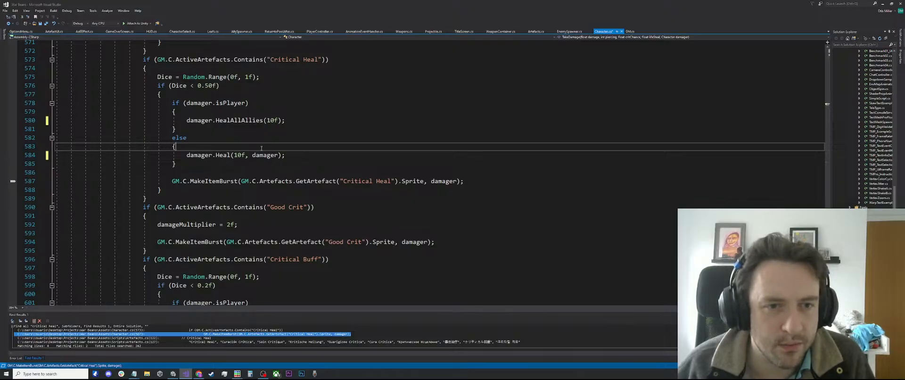
double_click(205, 156)
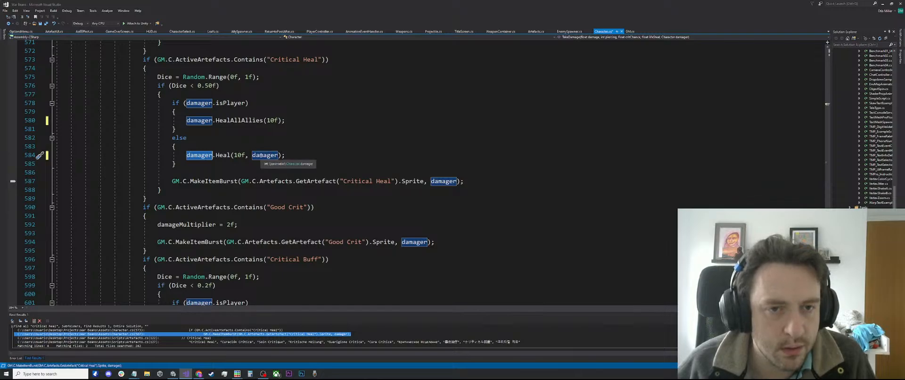
click(248, 155)
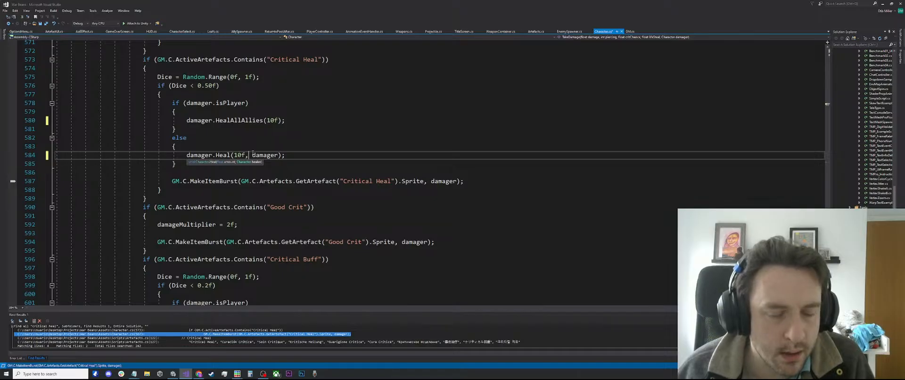
Check the arguments of the damager.Heal call in the else branch, switch to Unity and resume the paused game.
click(253, 155)
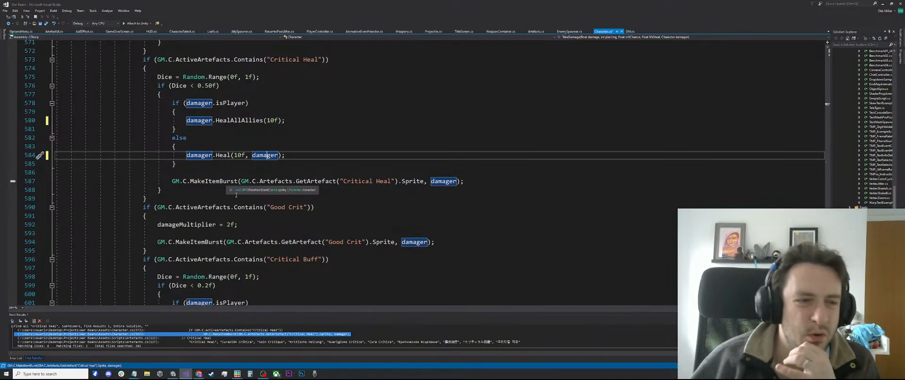
drag(234, 155, 230, 155)
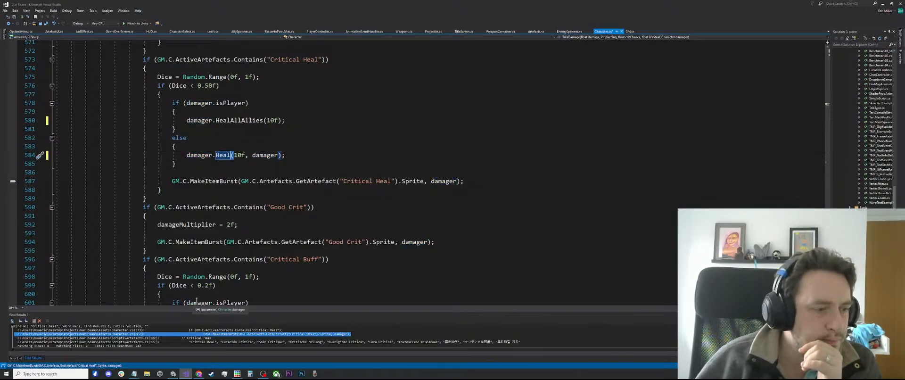
click(174, 374)
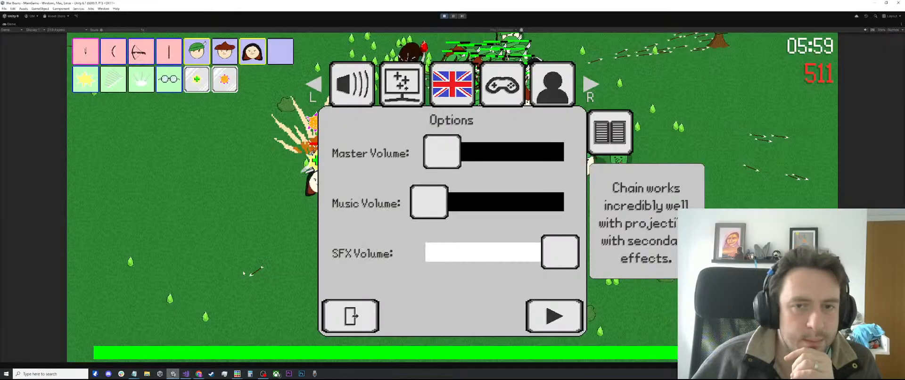
click(554, 310)
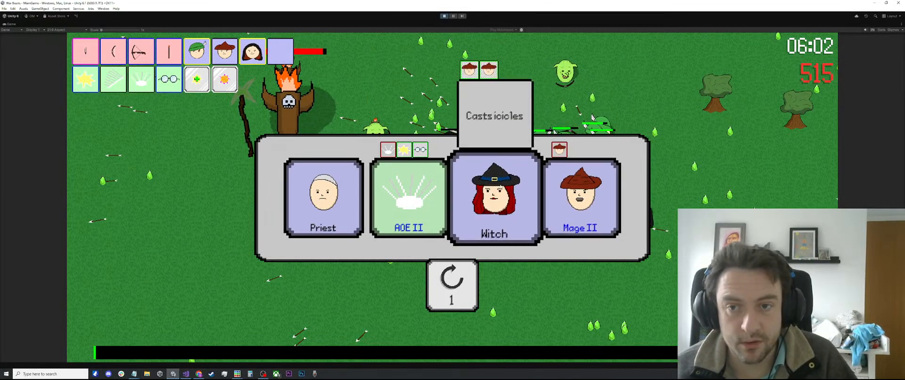
Add the Witch ally and steer the hero past the burning boss and goblin groups, collecting gems.
click(495, 198)
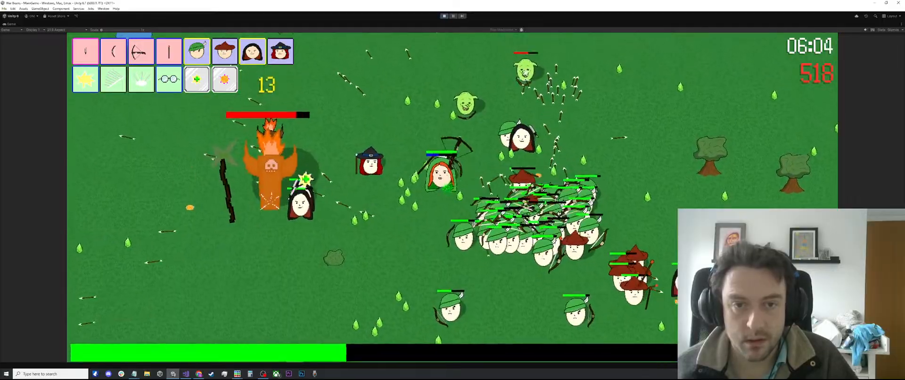
key(a)
key(s)
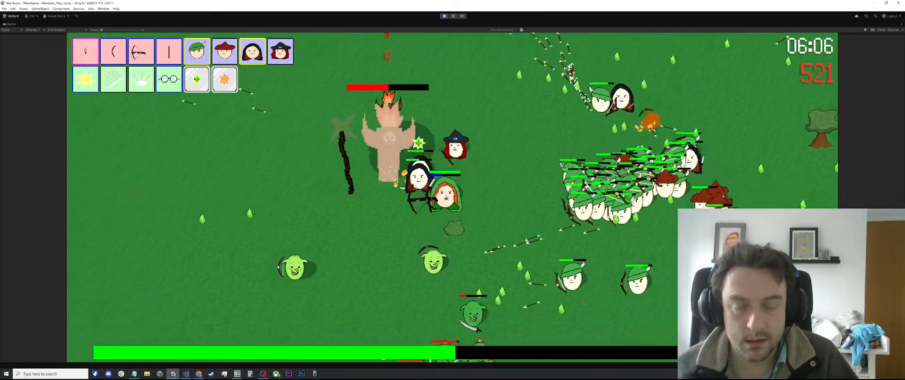
key(d)
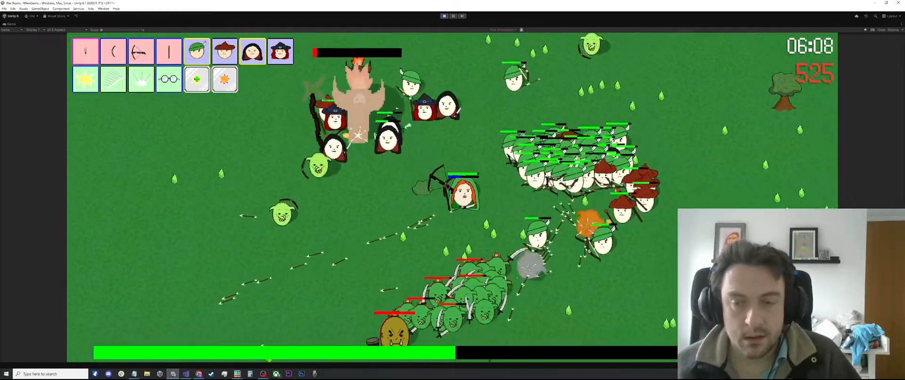
key(s)
key(d)
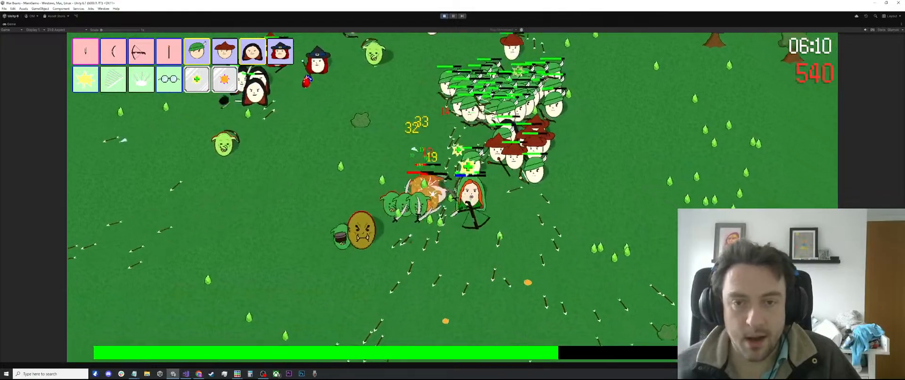
key(d)
key(s)
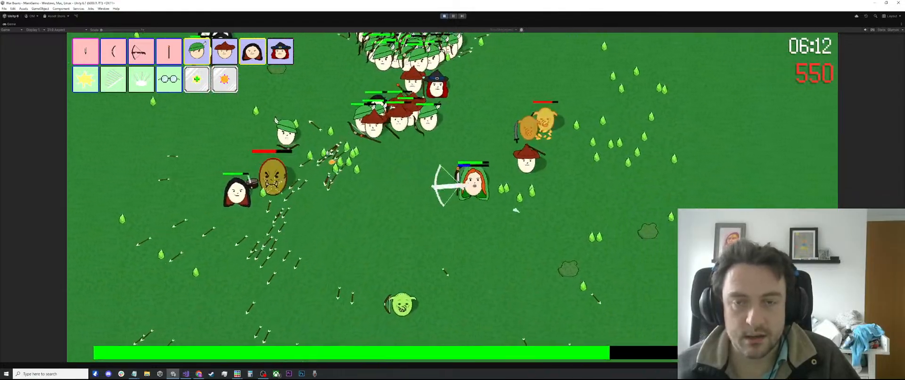
key(d)
key(w)
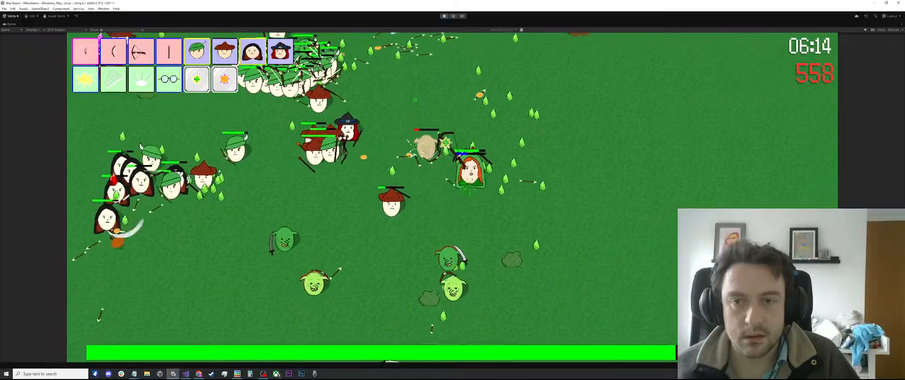
key(a)
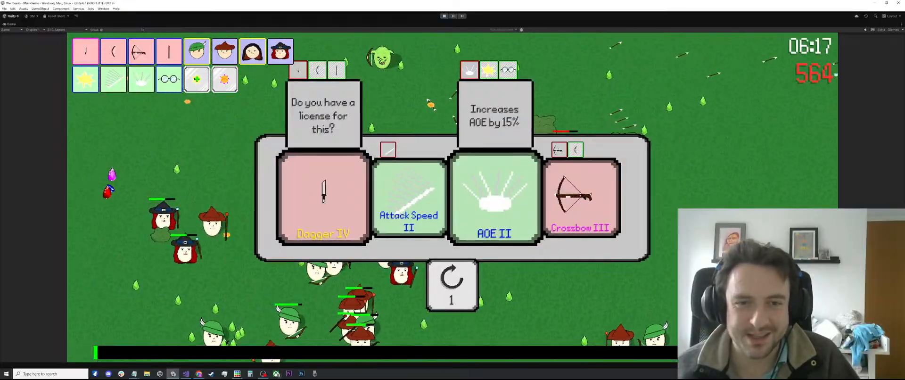
Take the Dagger IV and Fireball III upgrades and keep the hero moving among the allies to gather gems.
click(297, 169)
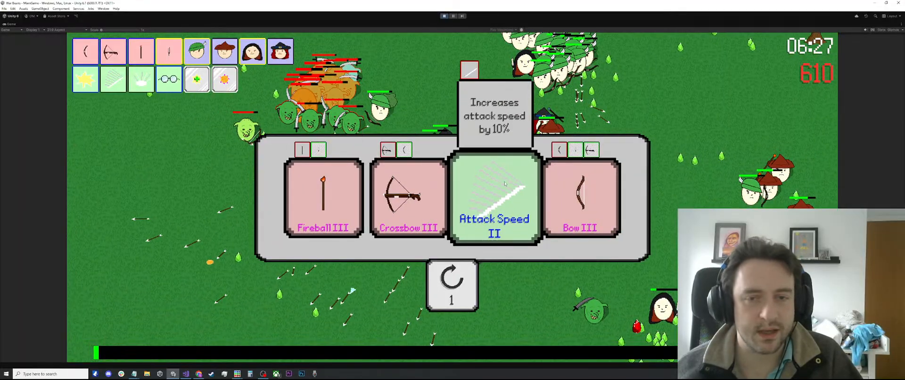
click(334, 193)
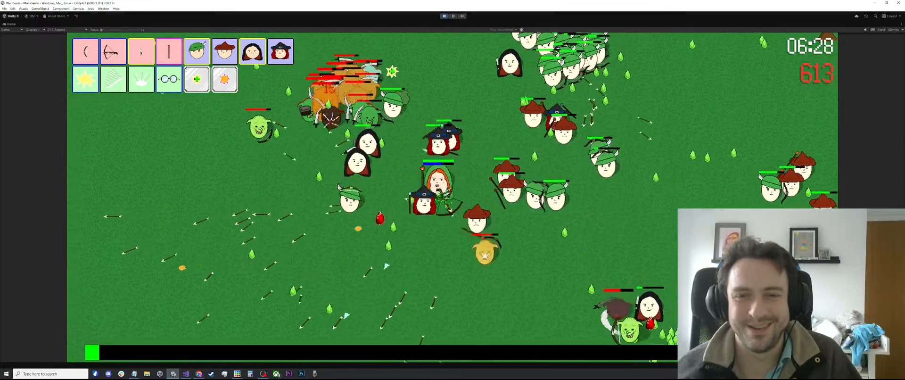
key(w)
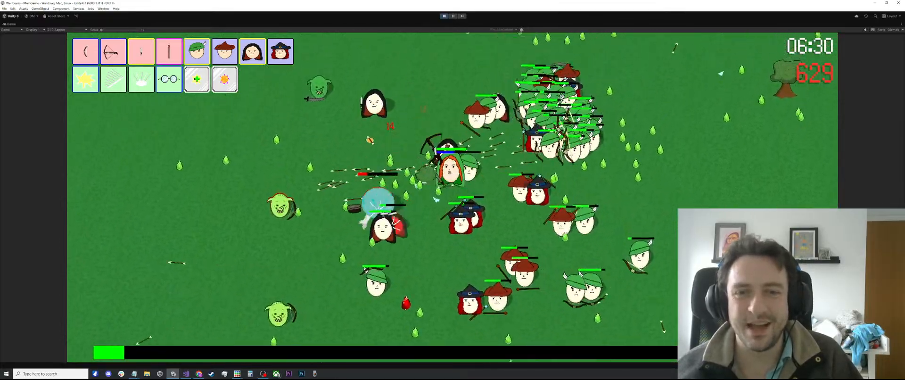
key(a)
key(s)
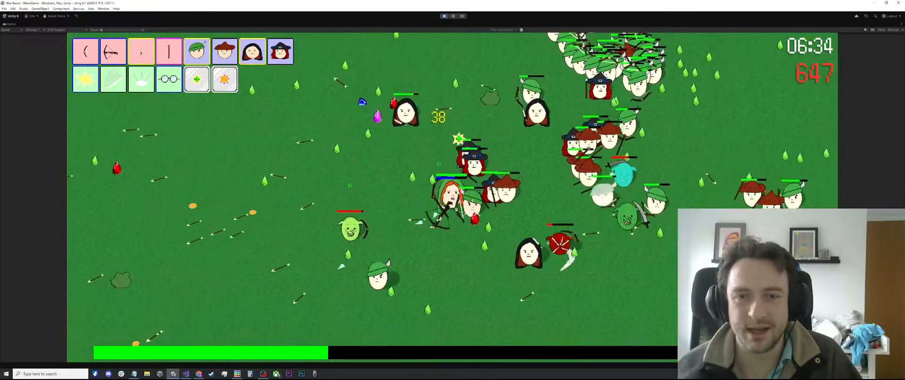
key(a)
key(w)
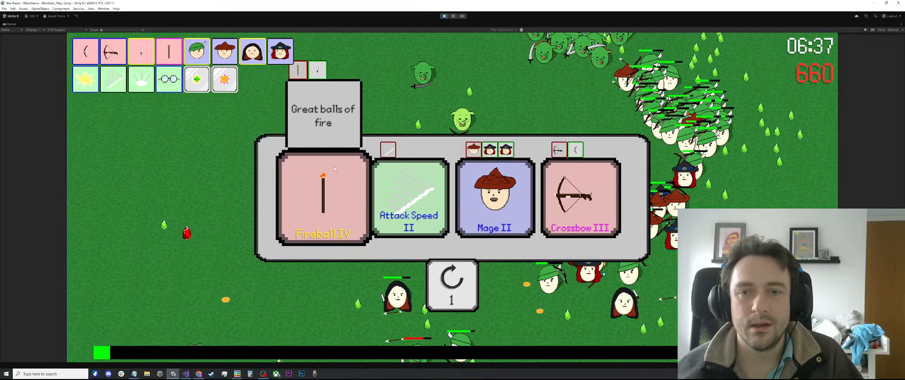
Take the Mage II, Crit Rate III, Fireball IV and Engineer level-up choices and pause the game.
click(505, 181)
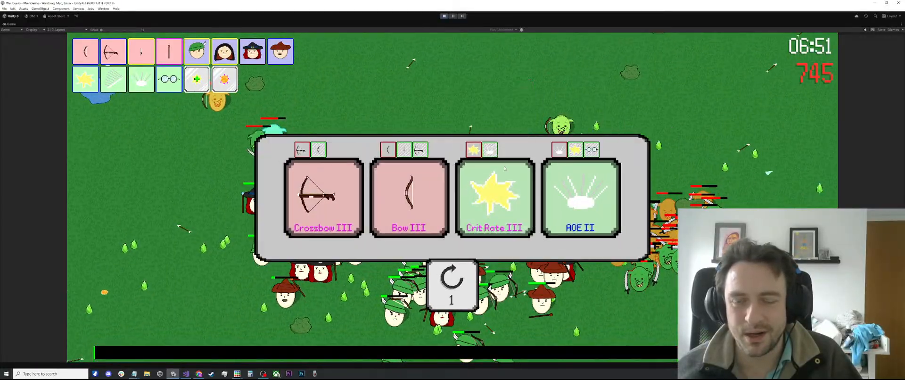
click(504, 168)
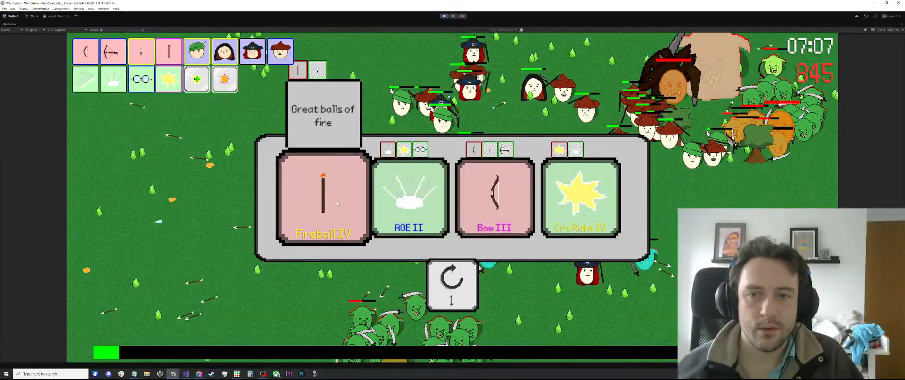
click(338, 203)
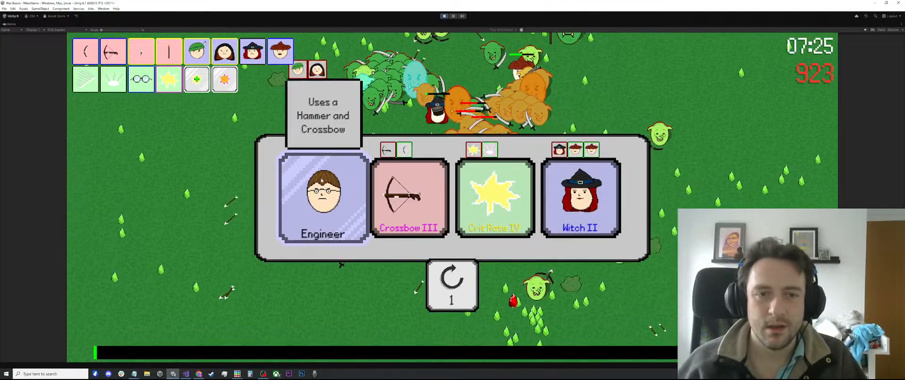
click(322, 180)
key(Escape)
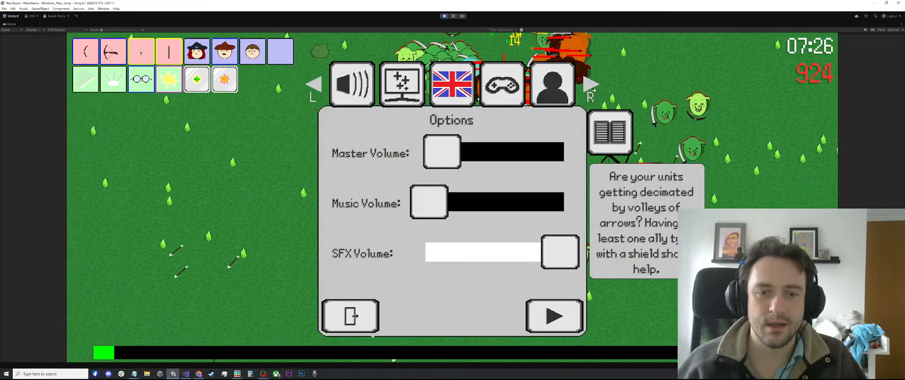